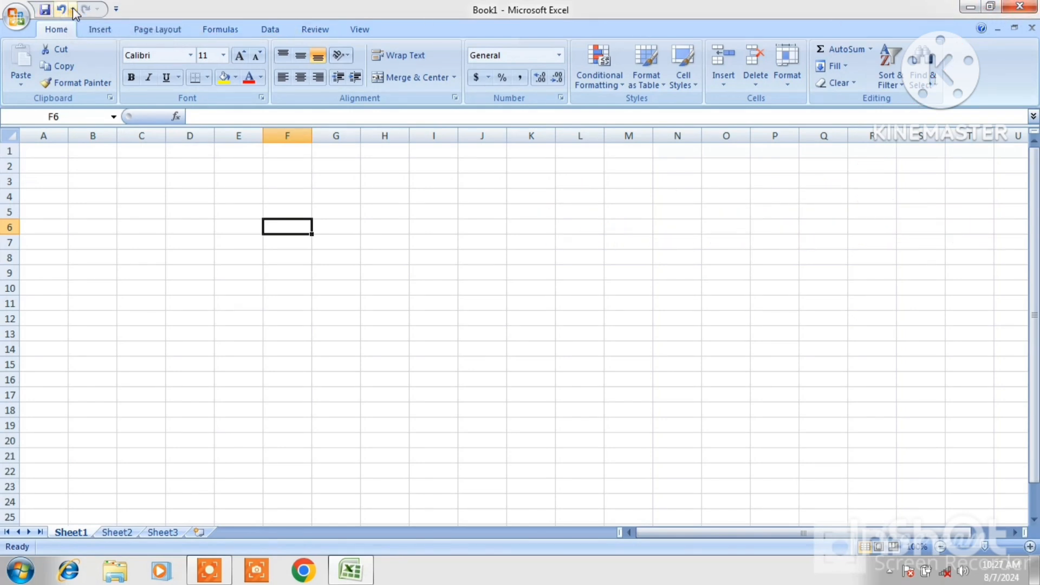
Open the Office Button menu to see its commands, then close it
{"action": "left_click", "coordinate": [18, 21]}
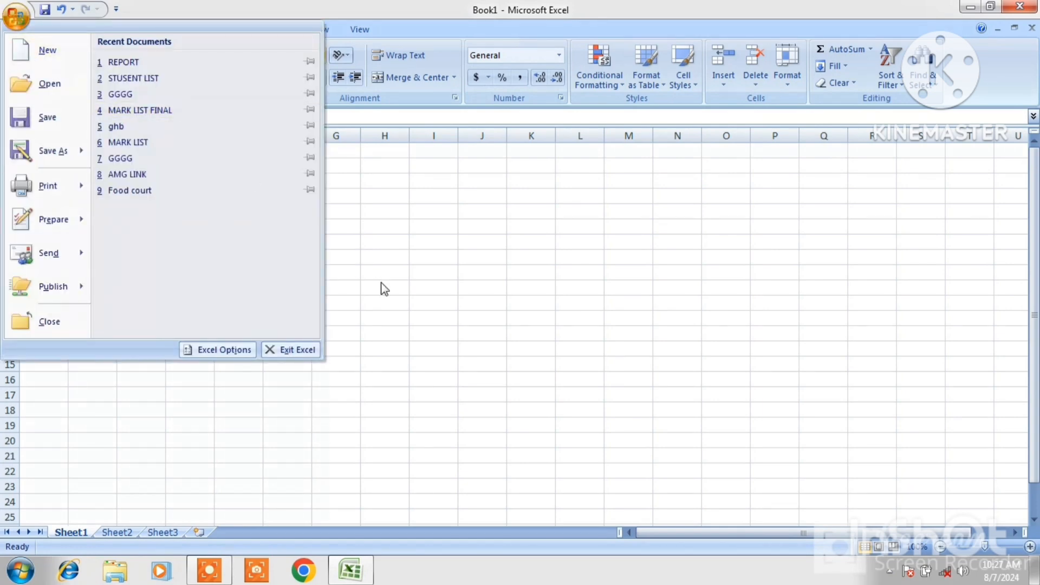
{"action": "left_click", "coordinate": [425, 307]}
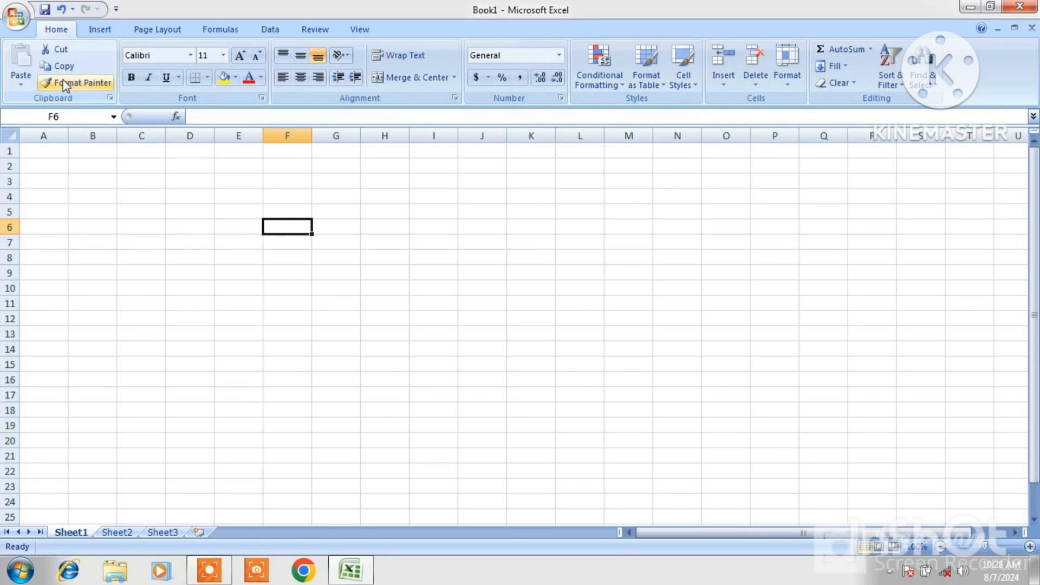
Select cells to examine the Name Box, cell addresses such as C3, and the formula bar
{"action": "left_click", "coordinate": [69, 118]}
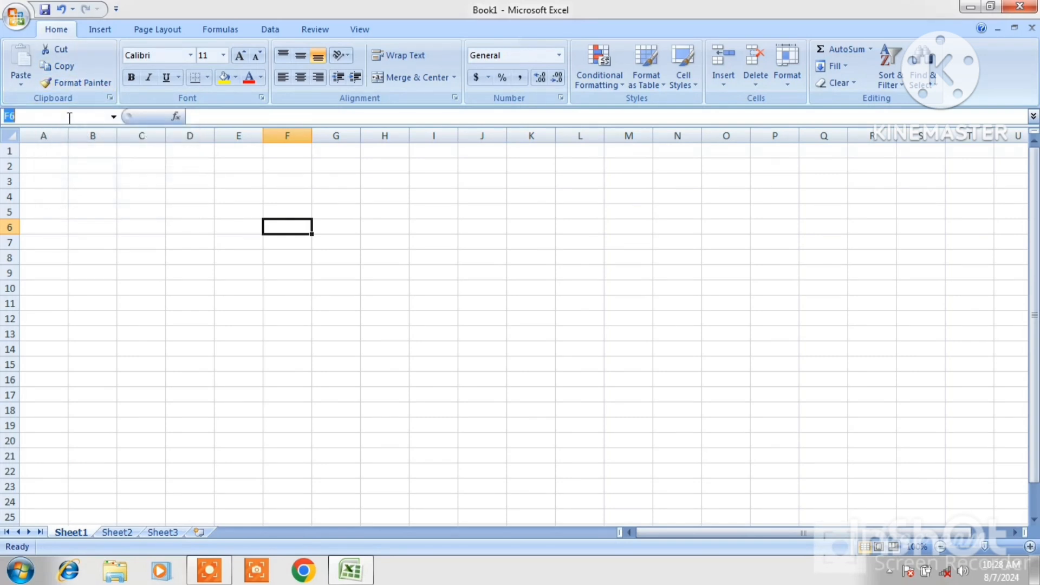
{"action": "left_click", "coordinate": [54, 164]}
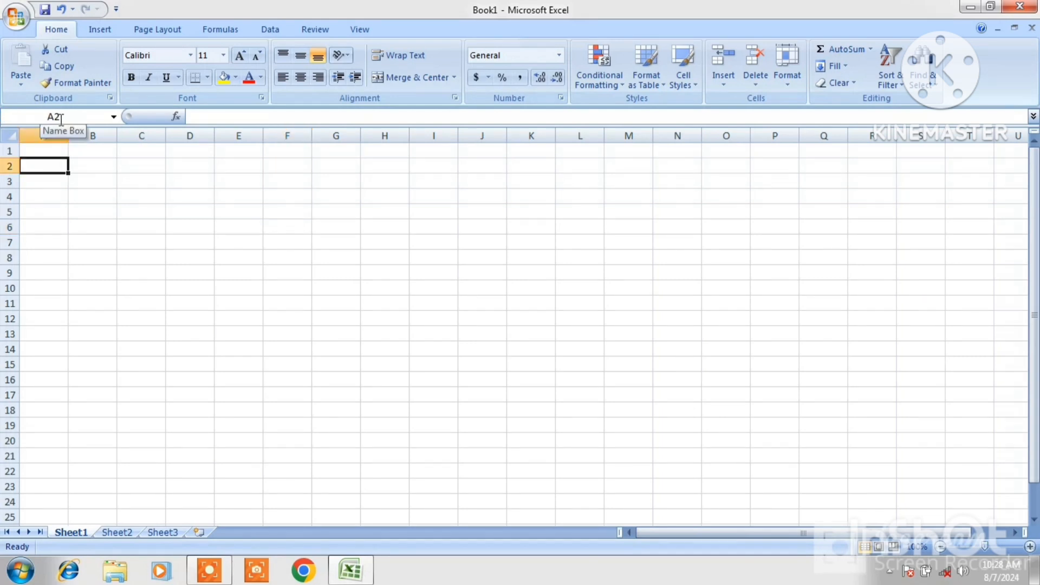
{"action": "left_click", "coordinate": [131, 181]}
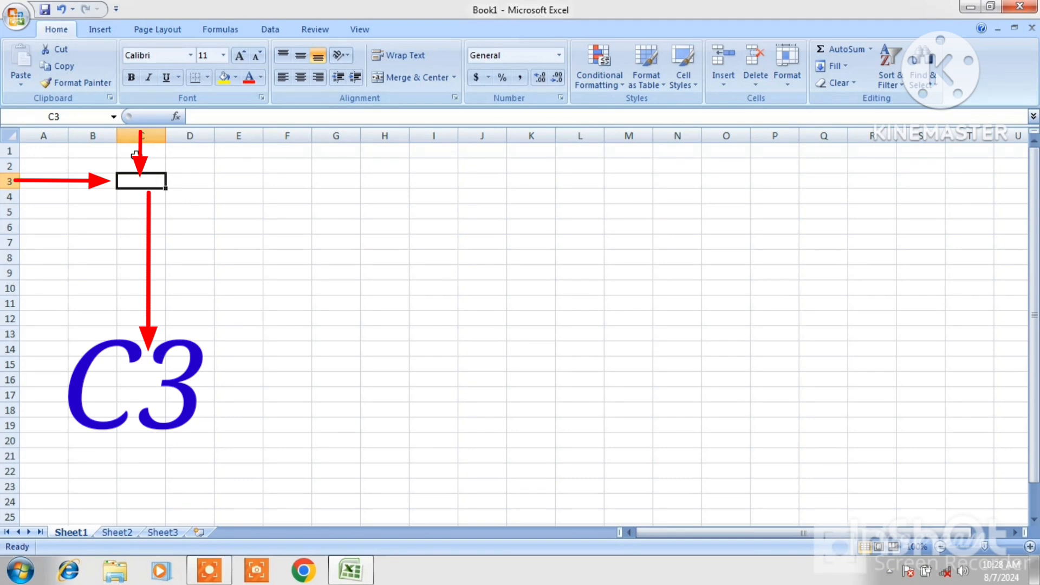
{"action": "left_click", "coordinate": [229, 151]}
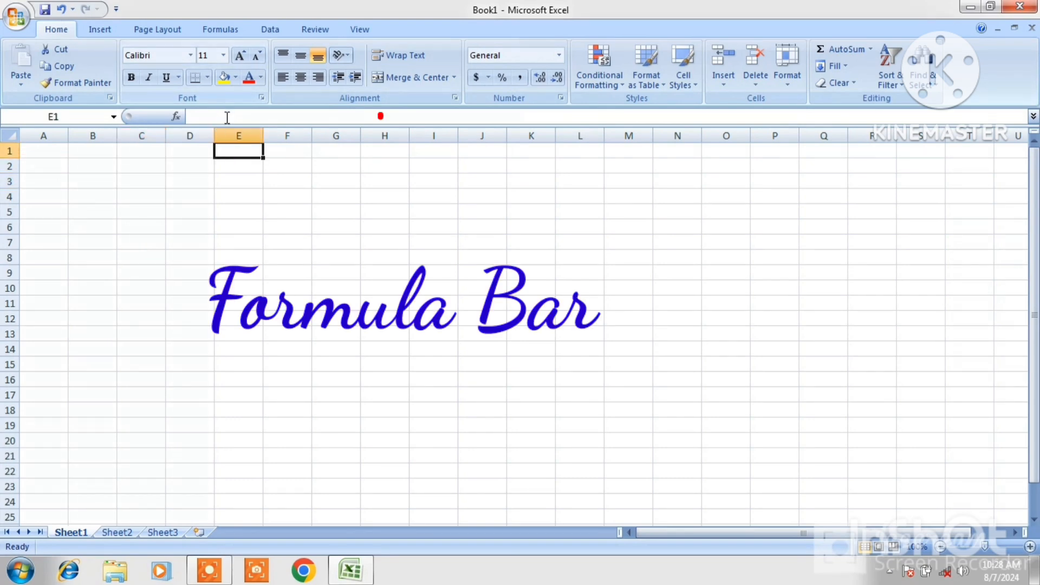
{"action": "left_click", "coordinate": [227, 117]}
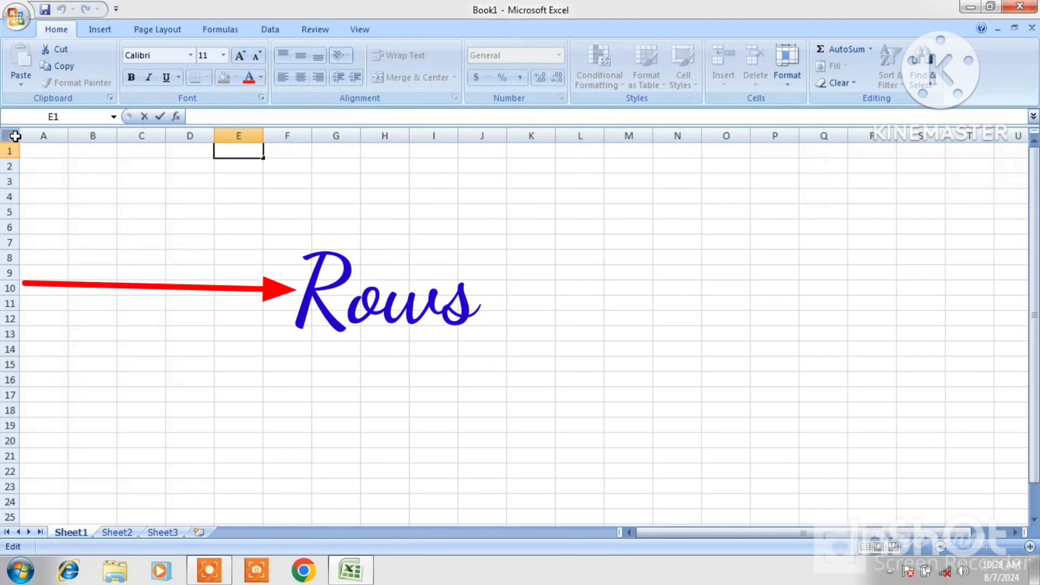
Select the whole sheet, then individual cells in rows 2 and 3, and try the horizontal scroll bar
{"action": "left_click", "coordinate": [14, 136]}
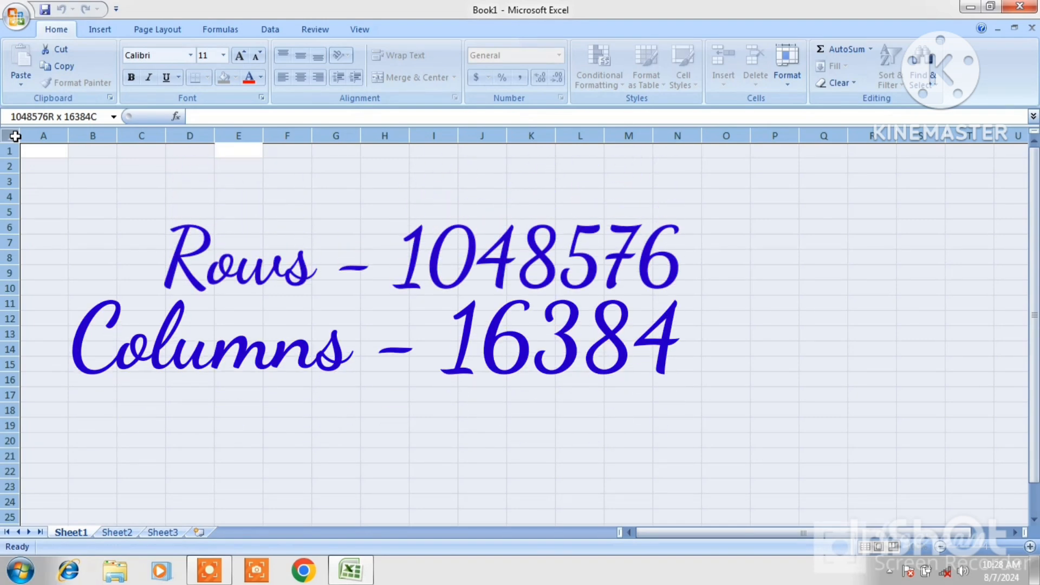
{"action": "left_click", "coordinate": [131, 181]}
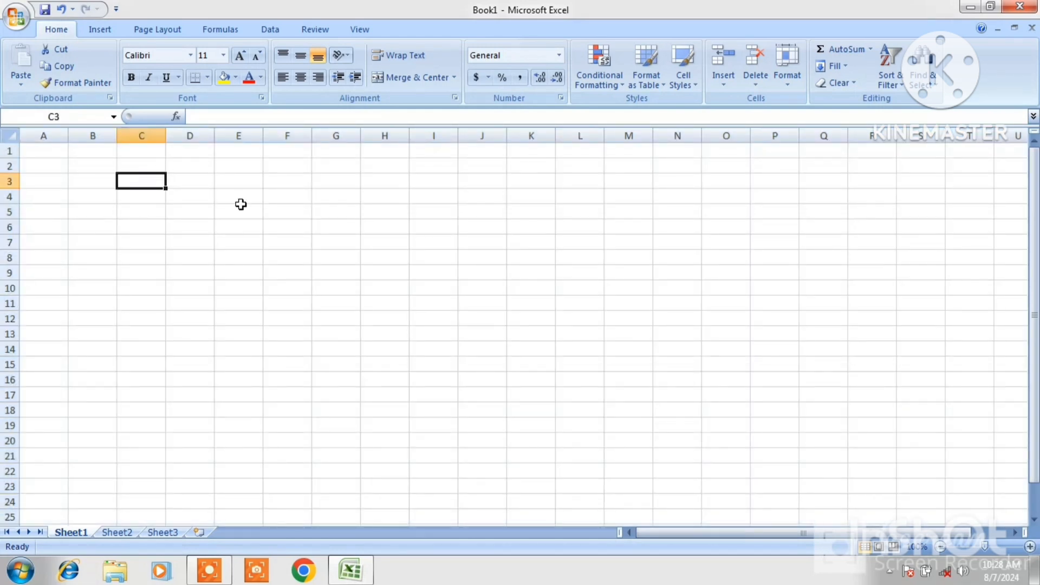
{"action": "left_click", "coordinate": [196, 182]}
{"action": "left_click", "coordinate": [124, 183]}
{"action": "left_click", "coordinate": [94, 182]}
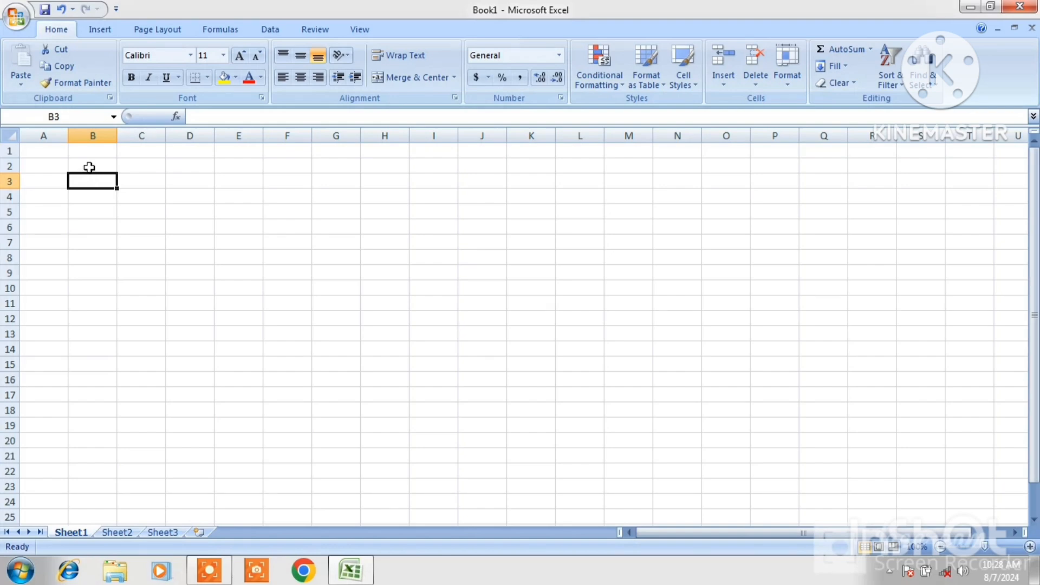
{"action": "left_click", "coordinate": [89, 167]}
{"action": "left_click", "coordinate": [163, 181]}
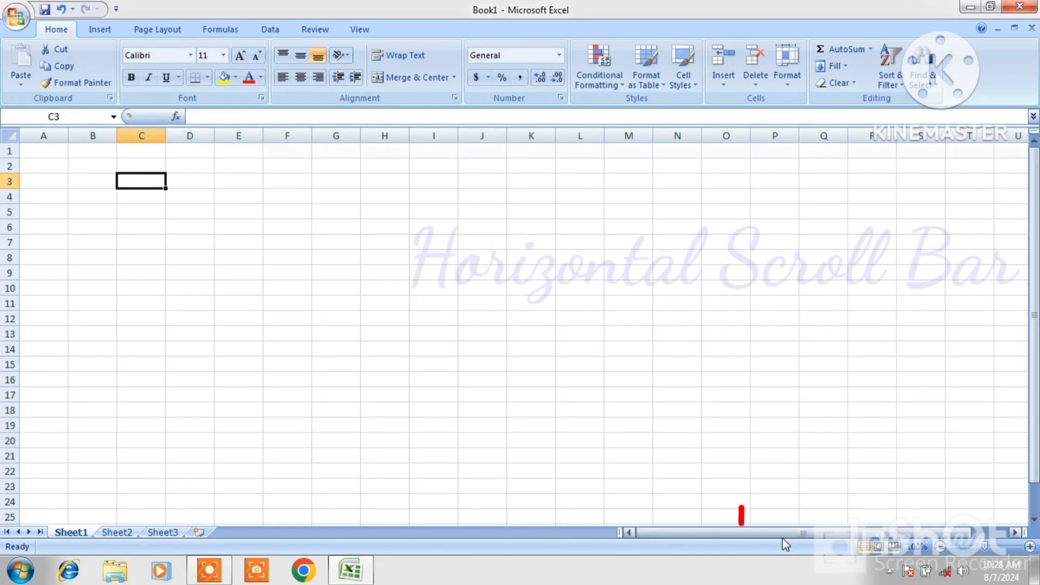
{"action": "left_click_drag", "start_coordinate": [788, 531], "coordinate": [747, 544]}
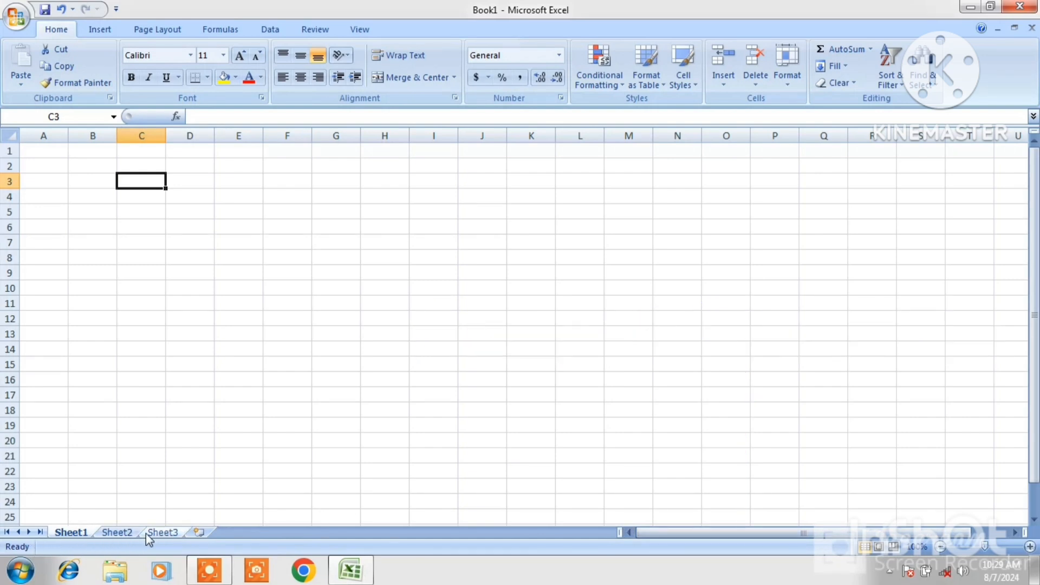
Insert a new worksheet after Sheet3 and try the zoom slider
{"action": "left_click", "coordinate": [199, 532]}
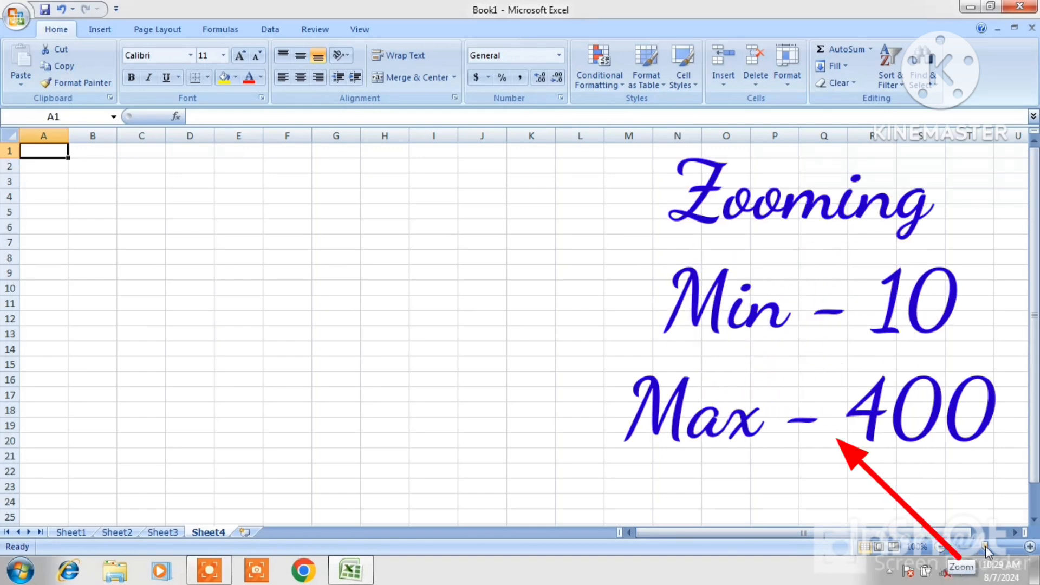
{"action": "mouse_move", "coordinate": [986, 544]}
{"action": "left_mouse_down"}
{"action": "mouse_move", "coordinate": [945, 547]}
{"action": "mouse_move", "coordinate": [1021, 547]}
{"action": "mouse_move", "coordinate": [942, 548]}
{"action": "mouse_move", "coordinate": [948, 558]}
{"action": "mouse_move", "coordinate": [981, 551]}
{"action": "left_mouse_up"}
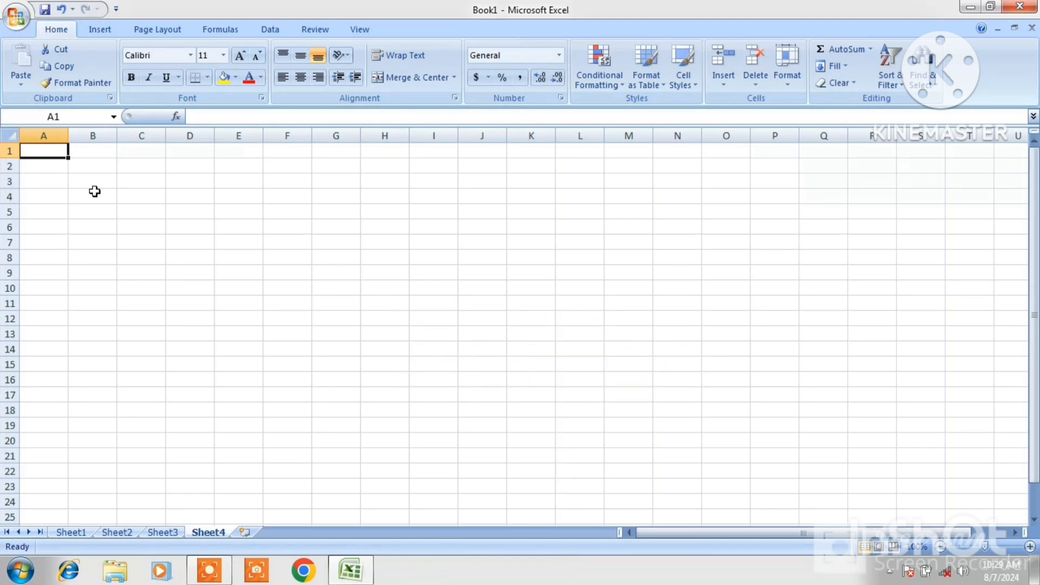
{"action": "left_click", "coordinate": [149, 164]}
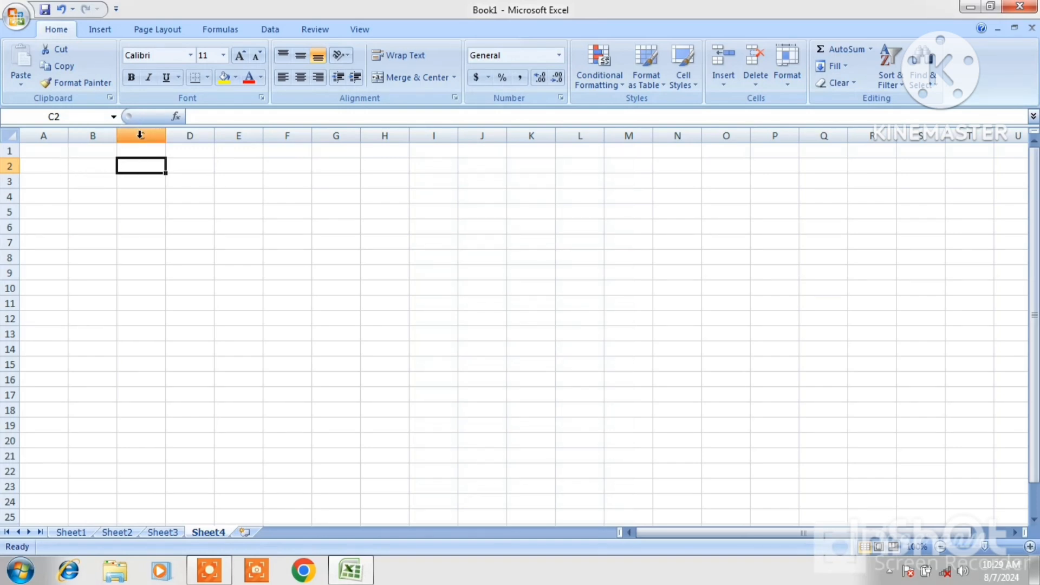
{"action": "left_click", "coordinate": [99, 167]}
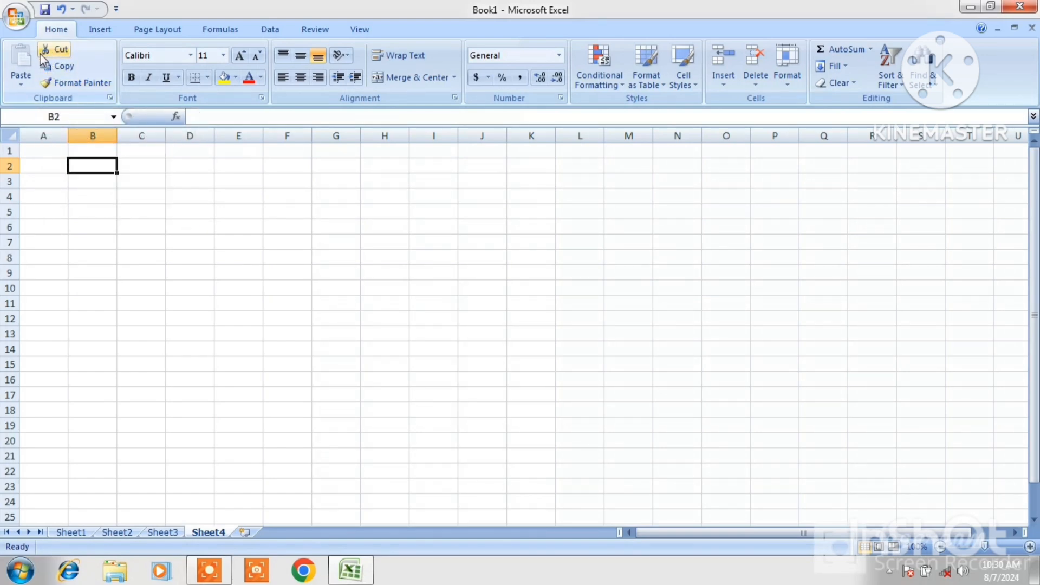
Open the recent workbook STUSENT LIST
{"action": "left_click", "coordinate": [21, 27]}
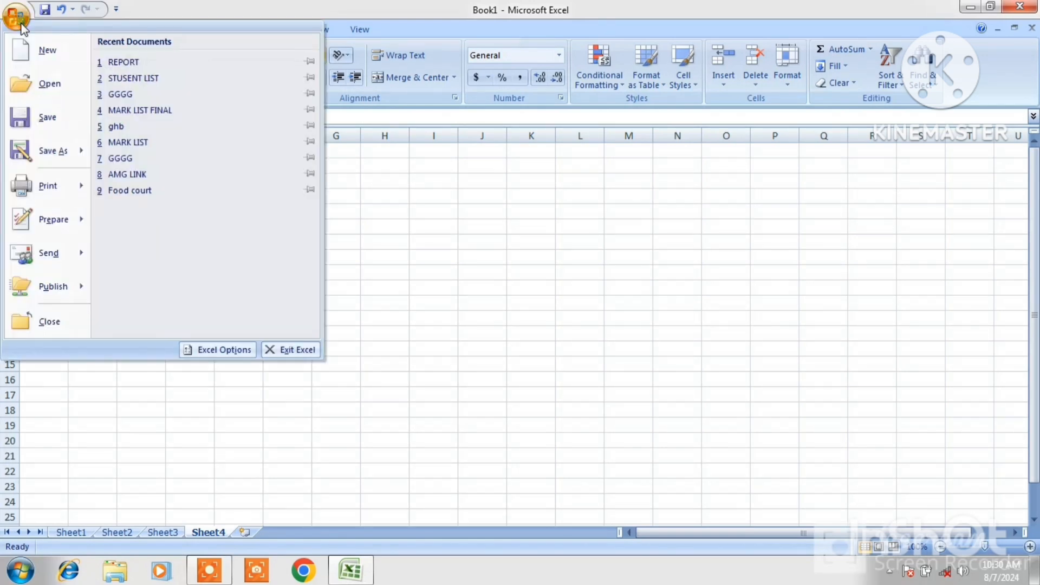
{"action": "left_click", "coordinate": [134, 78]}
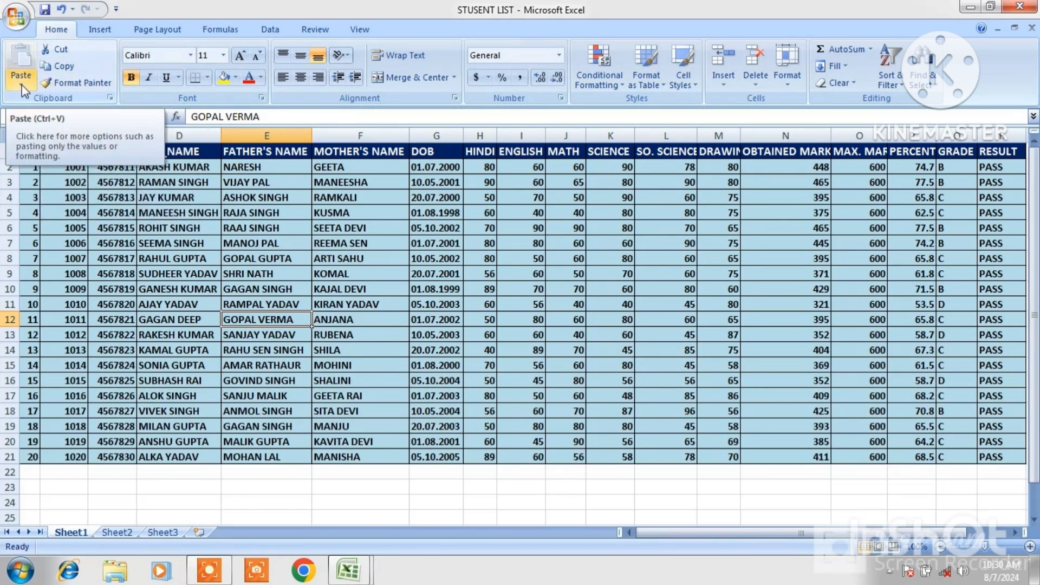
{"action": "left_click", "coordinate": [911, 486]}
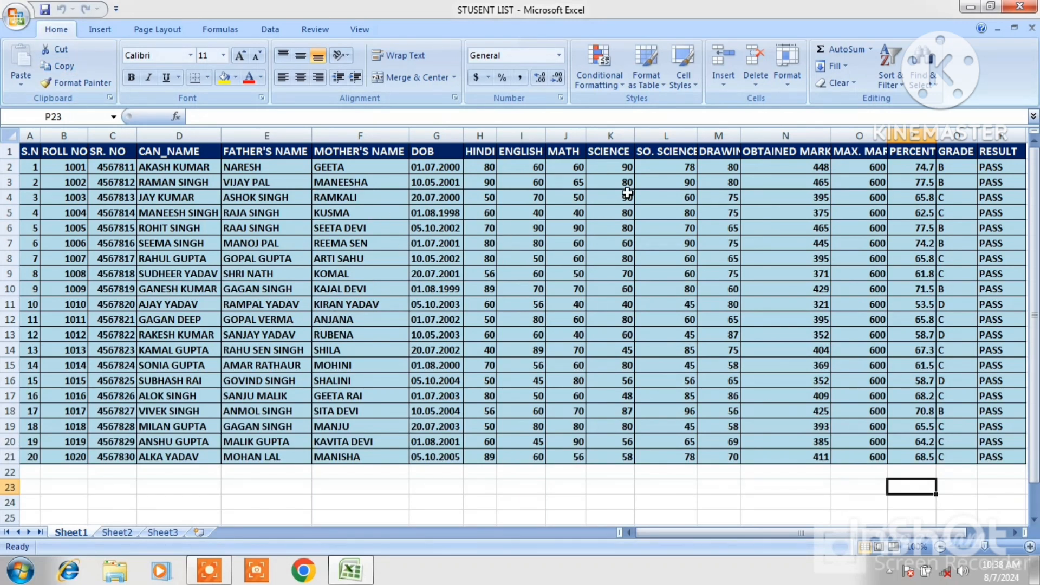
Delete the marks range H1:R21, from the HINDI column through the RESULT column
{"action": "left_click_drag", "start_coordinate": [481, 150], "coordinate": [986, 459]}
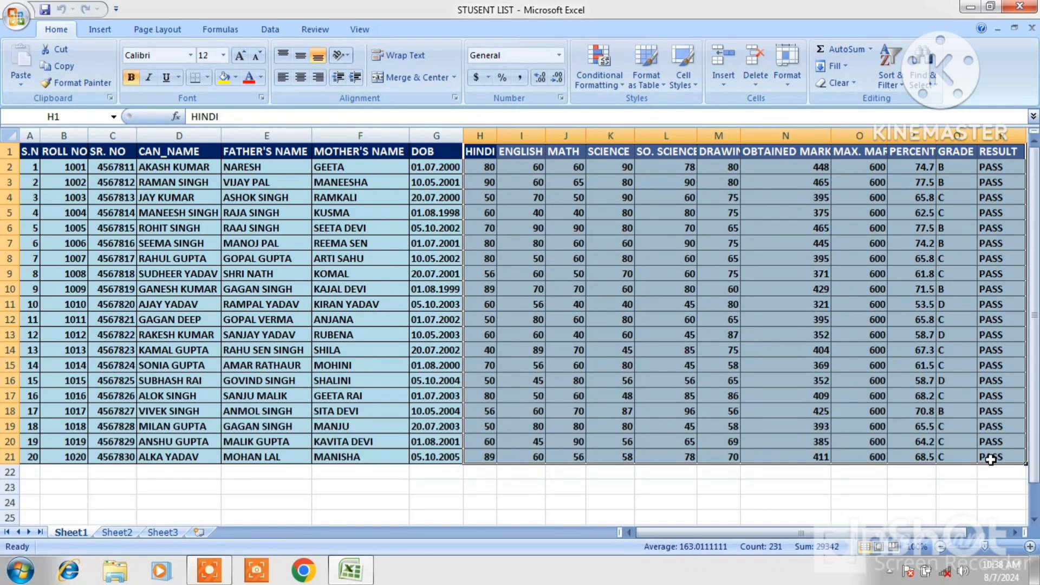
{"action": "right_click", "coordinate": [819, 337]}
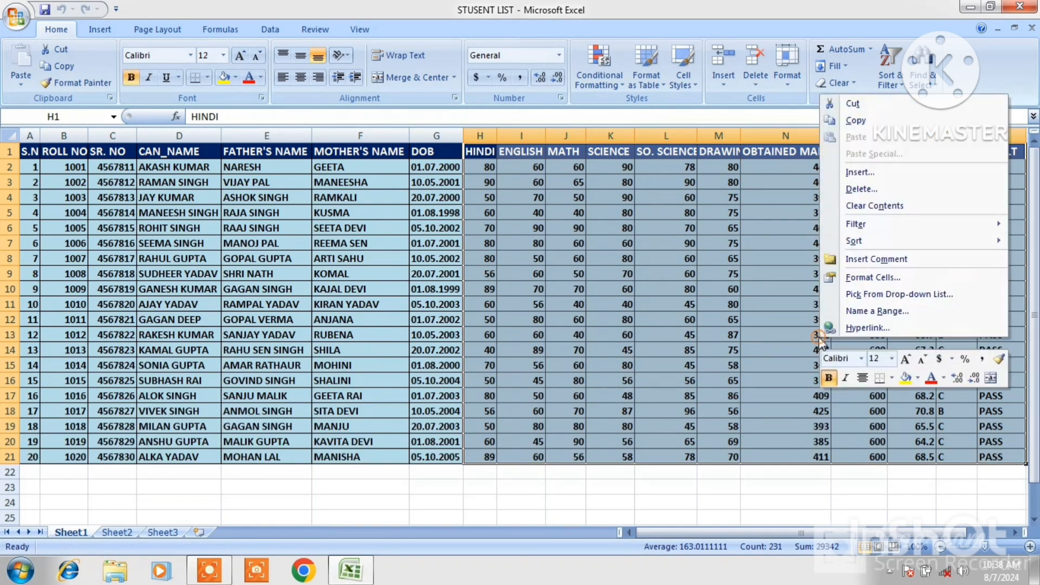
{"action": "left_click", "coordinate": [856, 189]}
{"action": "left_click", "coordinate": [825, 228]}
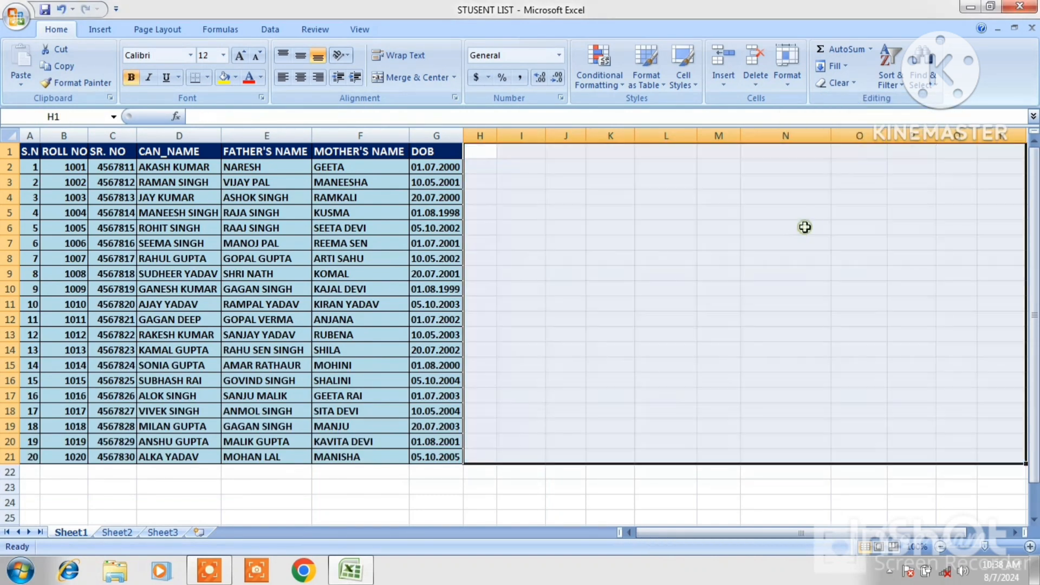
{"action": "left_click", "coordinate": [419, 490]}
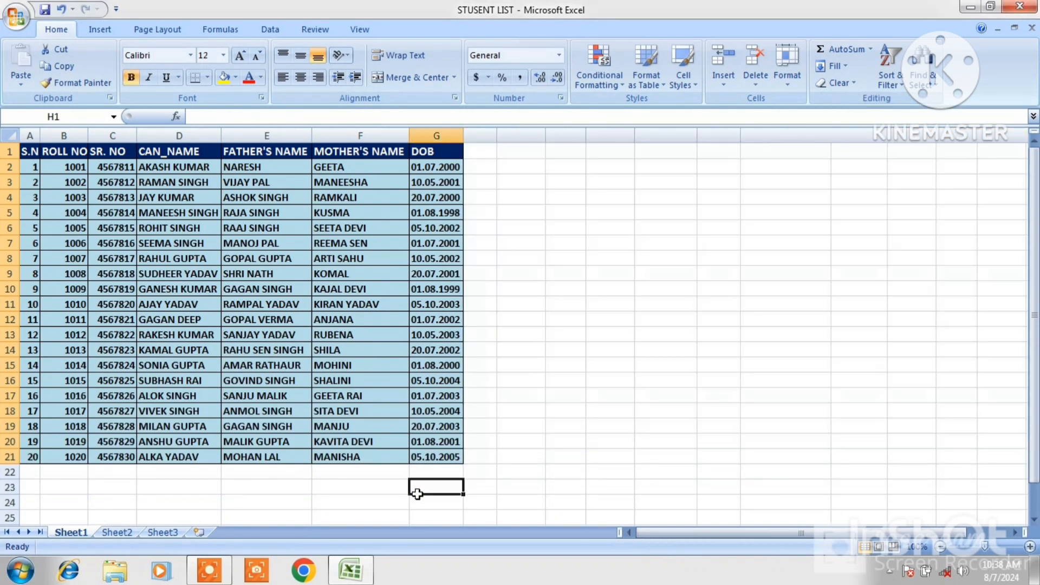
{"action": "left_click", "coordinate": [632, 202]}
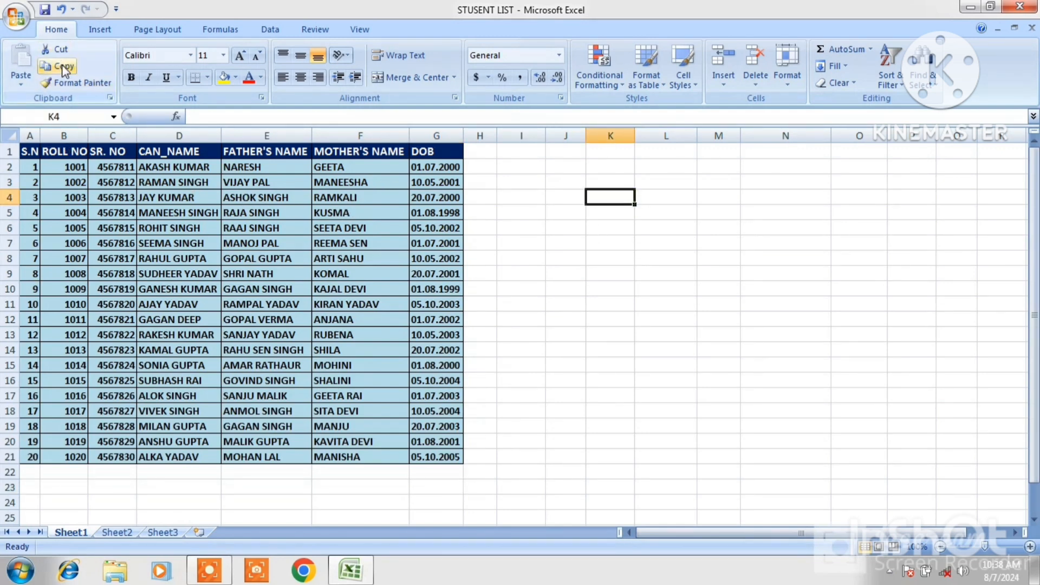
Copy the CAN_NAME column D1:D21 and paste it starting at cell L2
{"action": "left_click", "coordinate": [234, 151]}
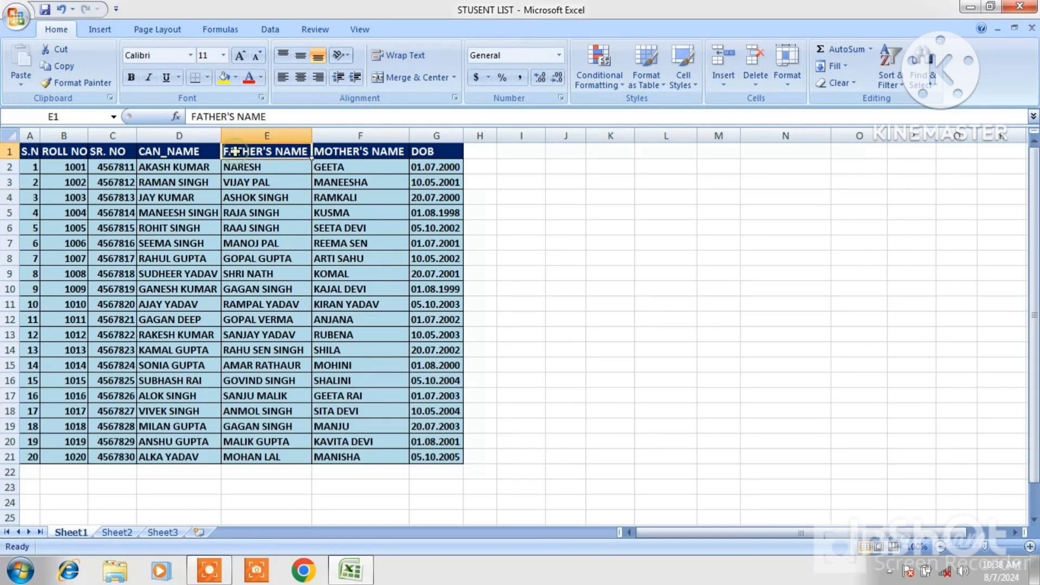
{"action": "left_click", "coordinate": [155, 151]}
{"action": "left_click_drag", "start_coordinate": [155, 151], "coordinate": [181, 456]}
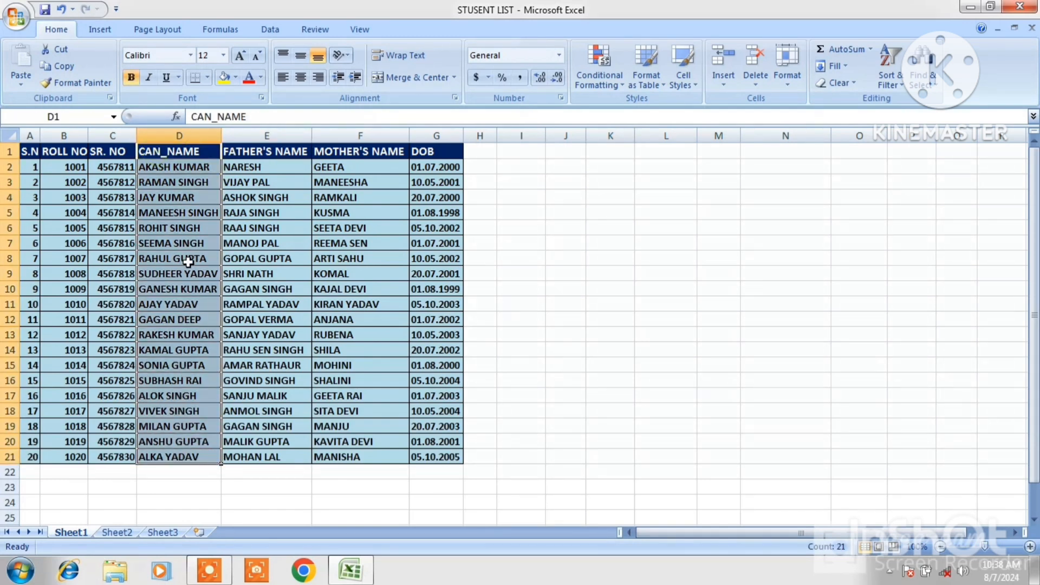
{"action": "left_click", "coordinate": [60, 66]}
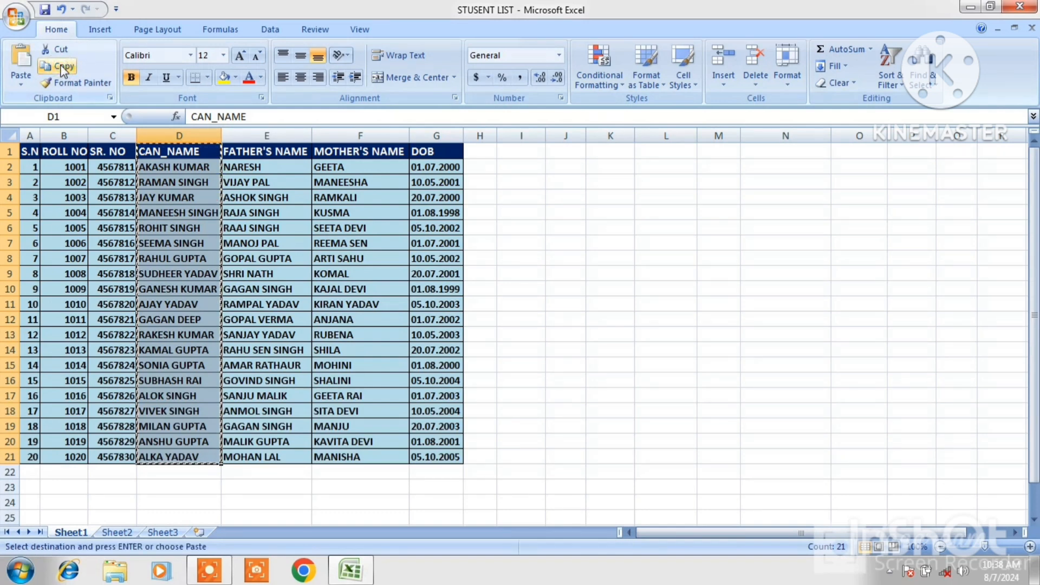
{"action": "left_click", "coordinate": [646, 167]}
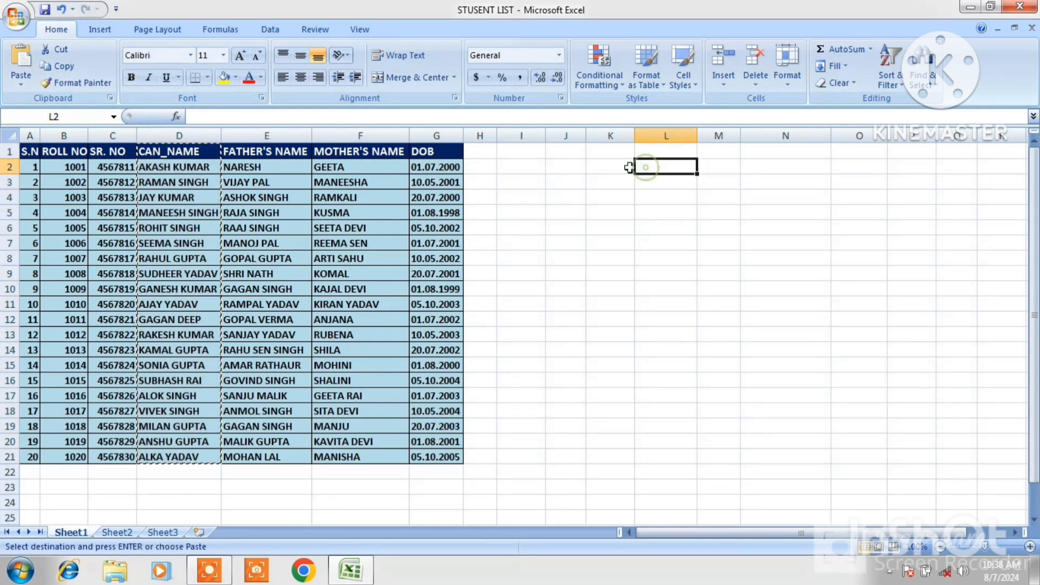
{"action": "left_click", "coordinate": [21, 59]}
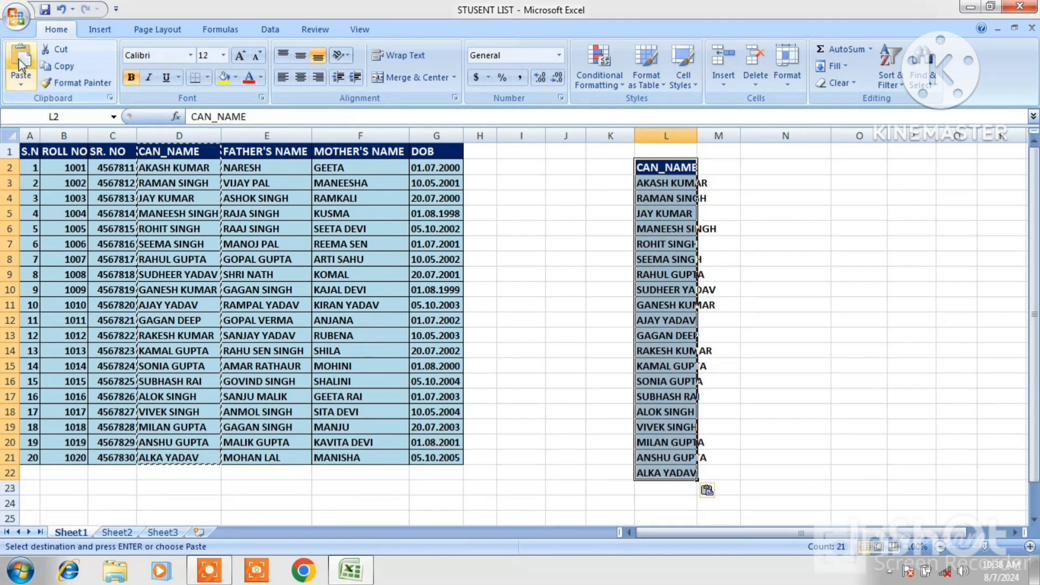
Autofit column L's width, then undo the autofit and the paste
{"action": "double_click", "coordinate": [697, 135]}
{"action": "left_click", "coordinate": [752, 318]}
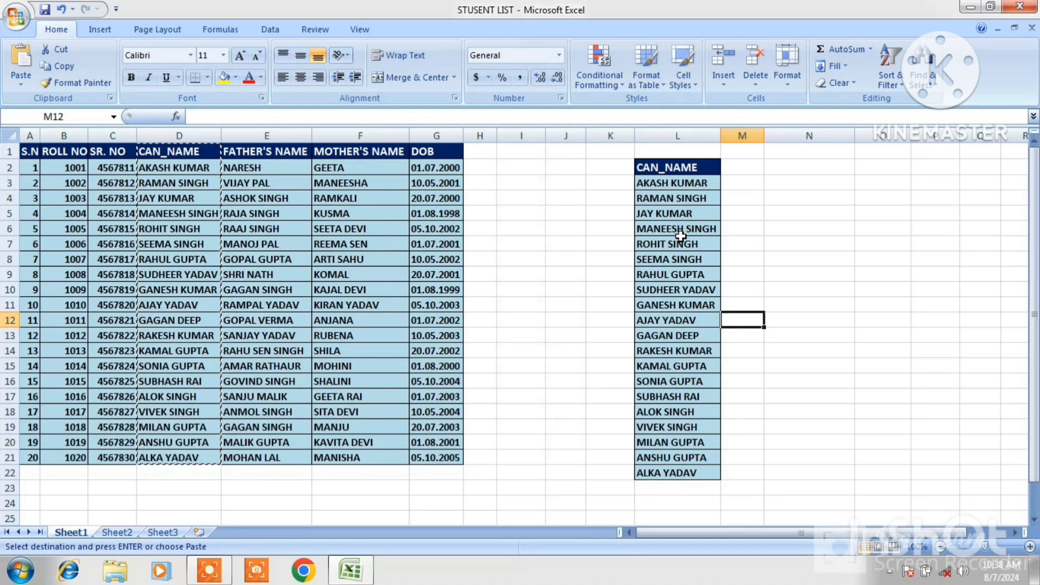
{"action": "key", "text": "ctrl+z"}
{"action": "key", "text": "ctrl+z"}
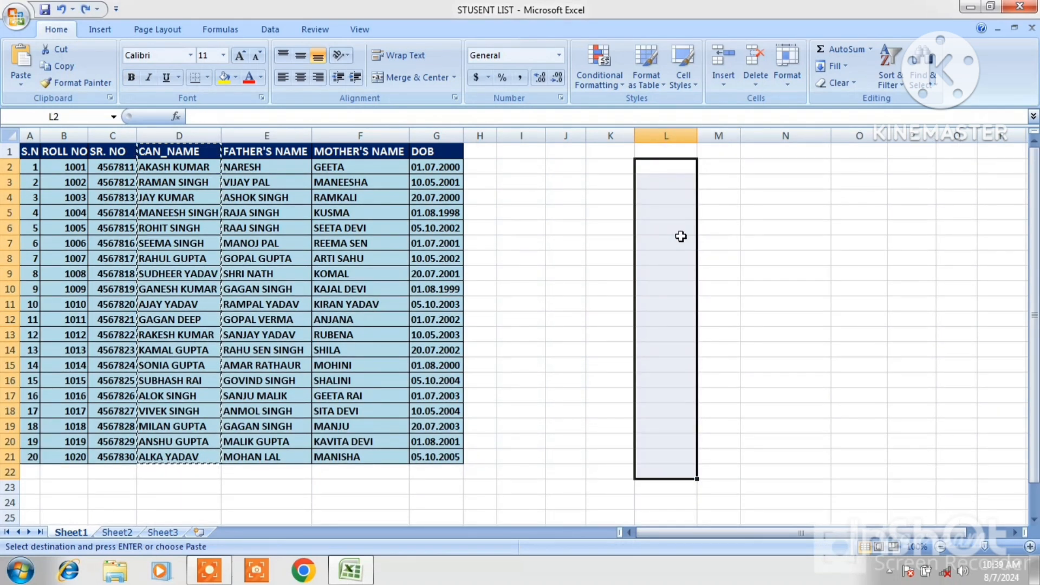
{"action": "left_click", "coordinate": [614, 242]}
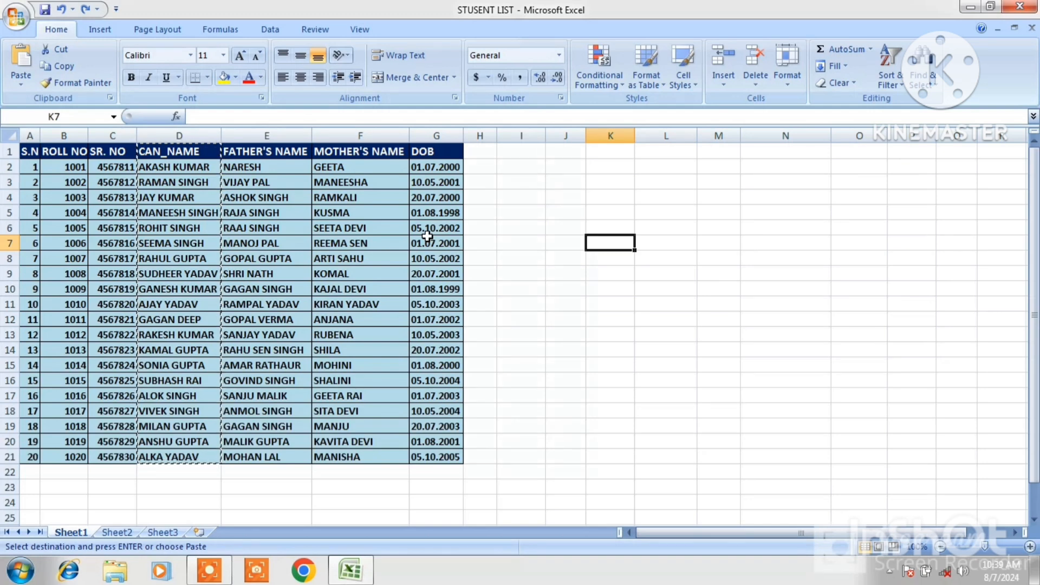
Redo the paste of the names into column L and autofit the column's width
{"action": "key", "text": "ctrl+y"}
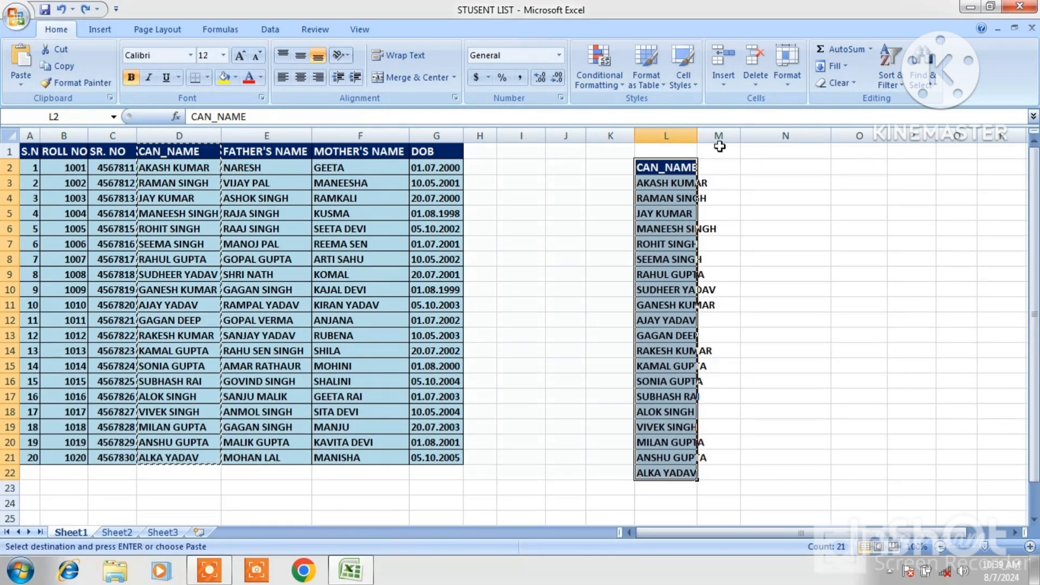
{"action": "double_click", "coordinate": [698, 136]}
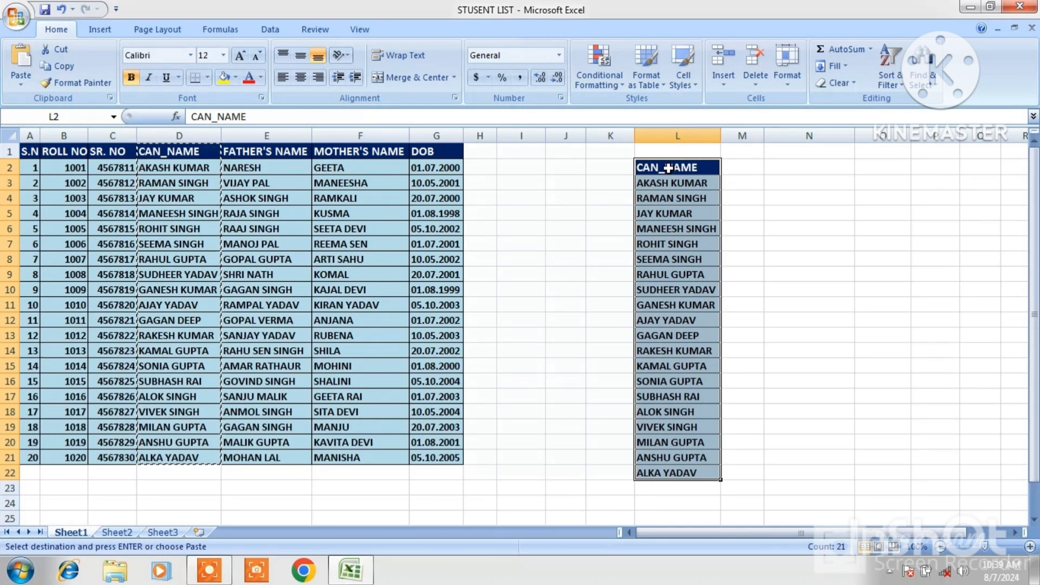
{"action": "left_click", "coordinate": [650, 167]}
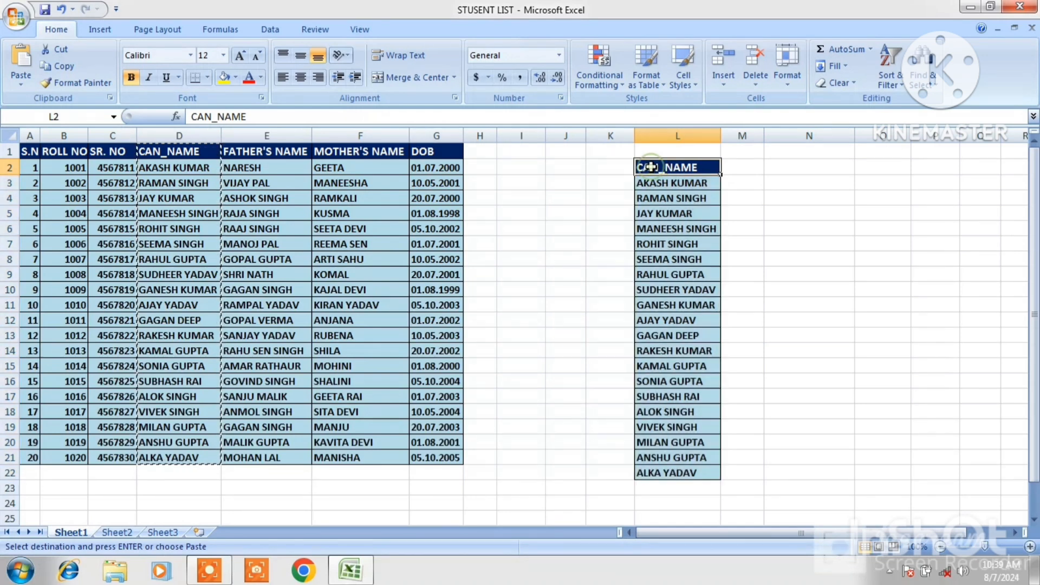
Fill the pasted names range L2:L22 with a red background
{"action": "key", "text": "Escape"}
{"action": "left_click_drag", "start_coordinate": [650, 166], "coordinate": [669, 471]}
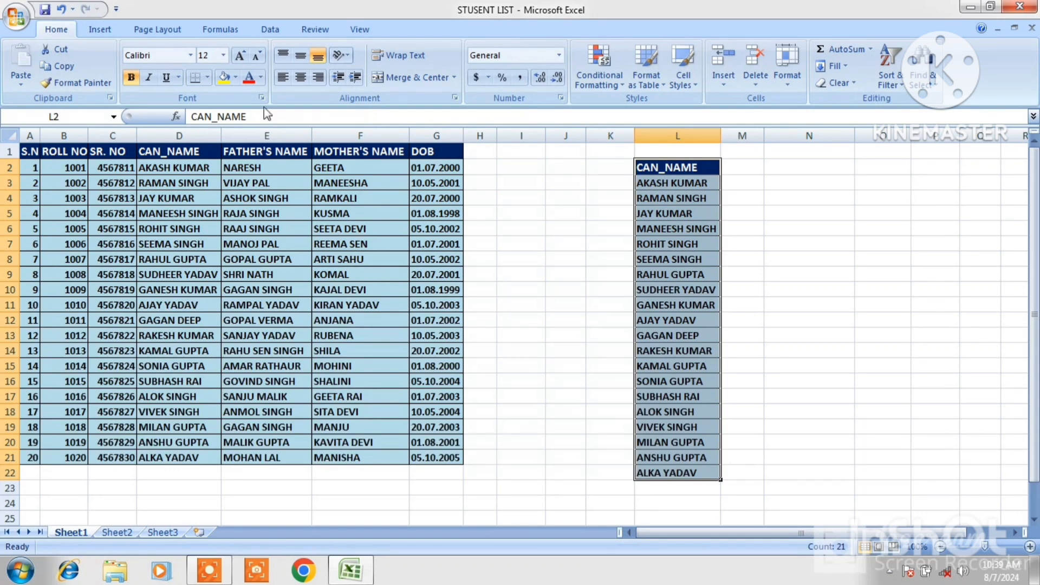
{"action": "left_click", "coordinate": [235, 77]}
{"action": "left_click", "coordinate": [222, 191]}
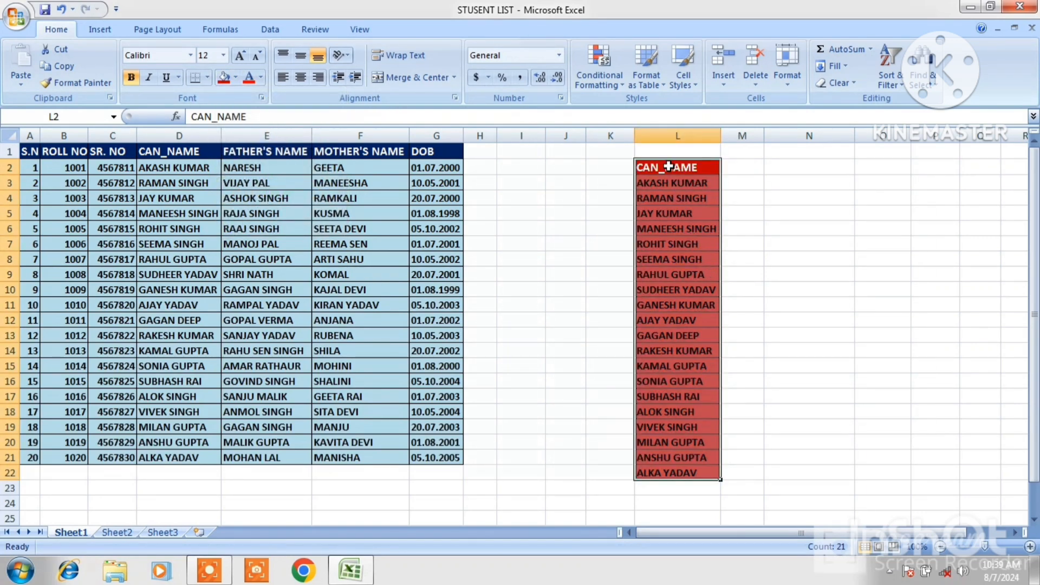
Set the font colour of L2:L22 to white
{"action": "left_click_drag", "start_coordinate": [668, 168], "coordinate": [702, 466]}
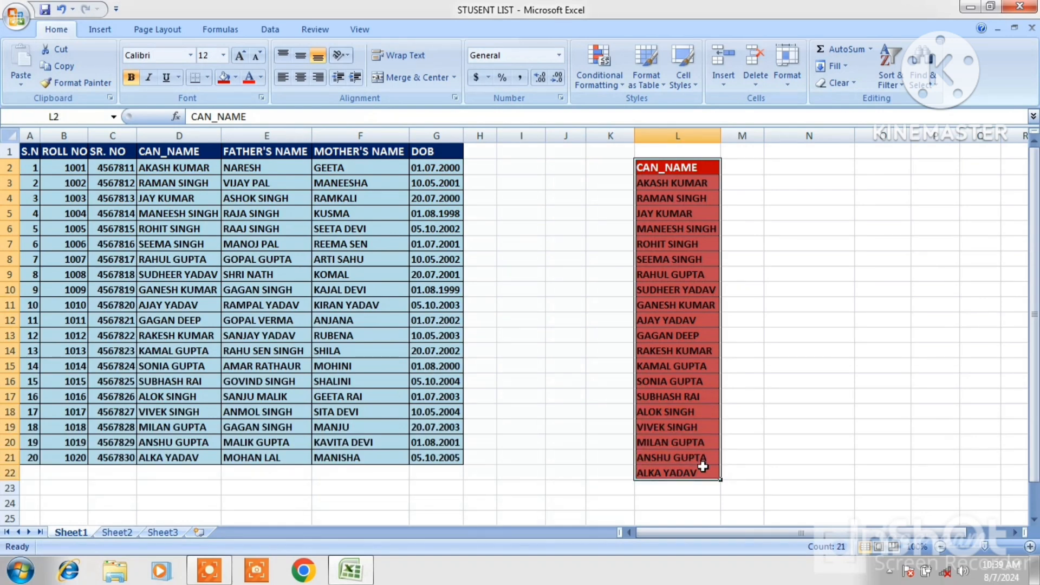
{"action": "left_click", "coordinate": [260, 81]}
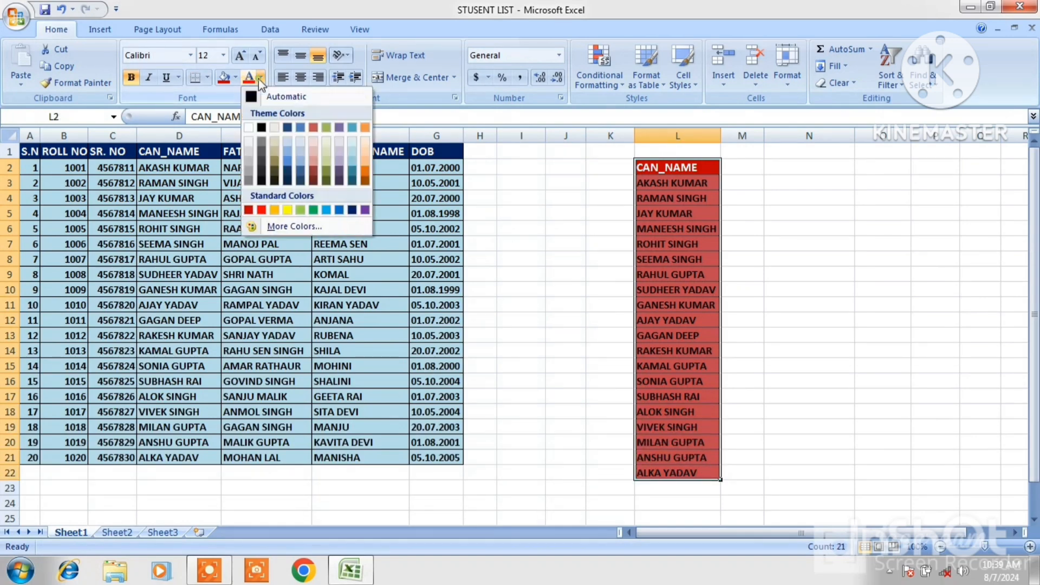
{"action": "left_click", "coordinate": [248, 128]}
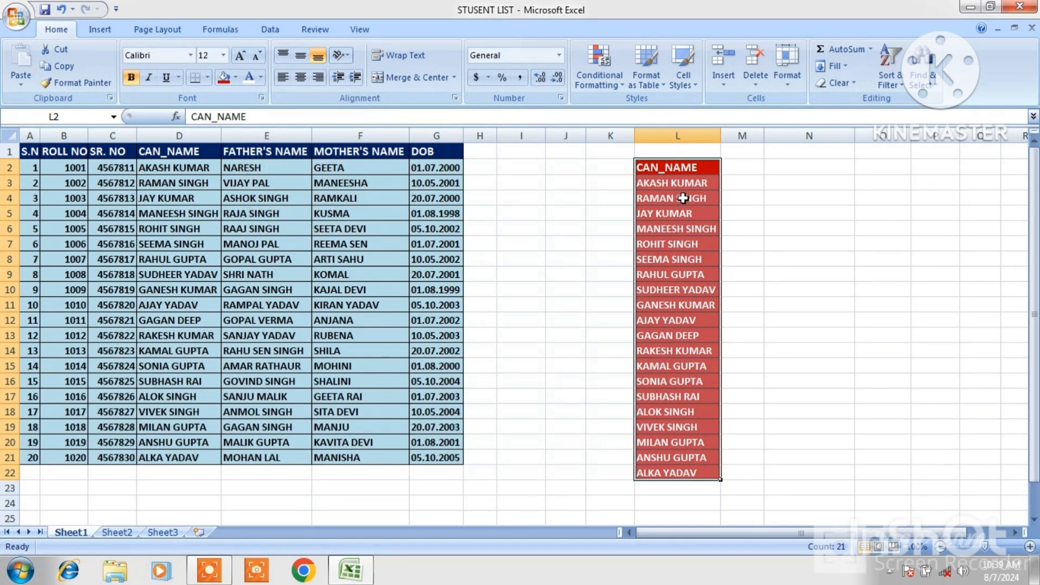
{"action": "left_click", "coordinate": [693, 172]}
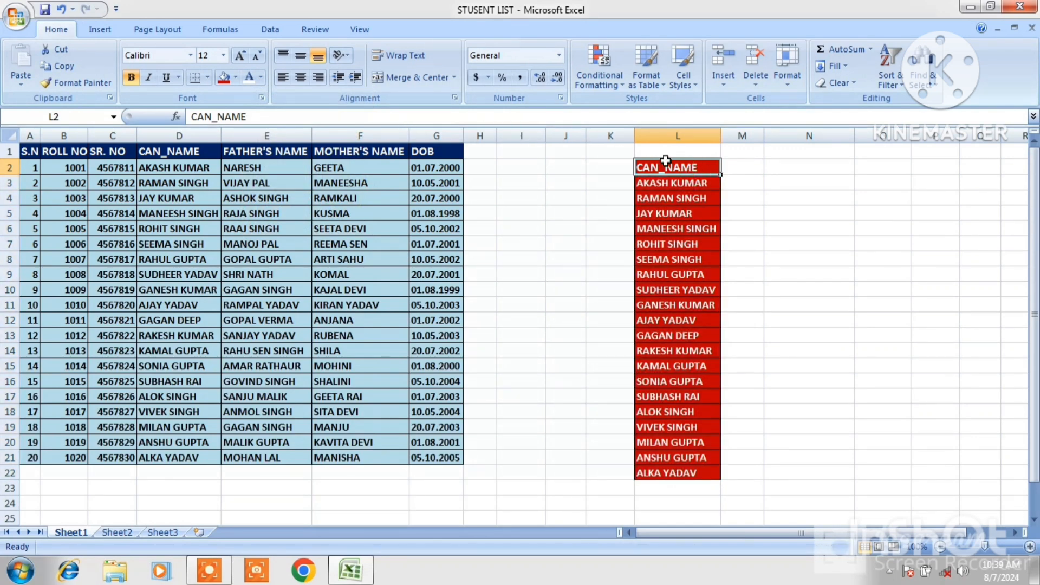
Fill the header cell L2 with purple
{"action": "left_click", "coordinate": [234, 79]}
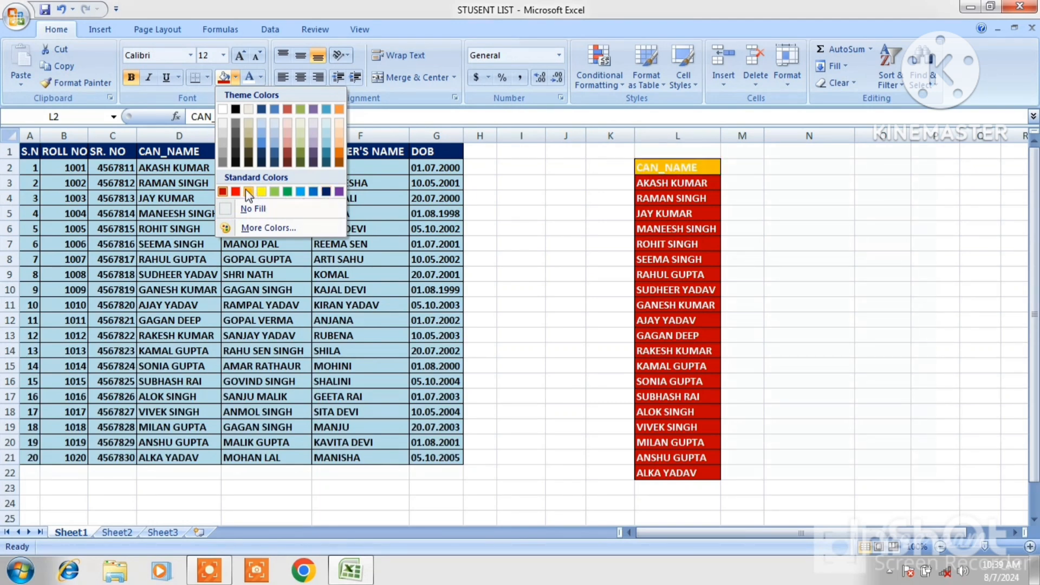
{"action": "left_click", "coordinate": [339, 192]}
{"action": "left_click", "coordinate": [827, 280]}
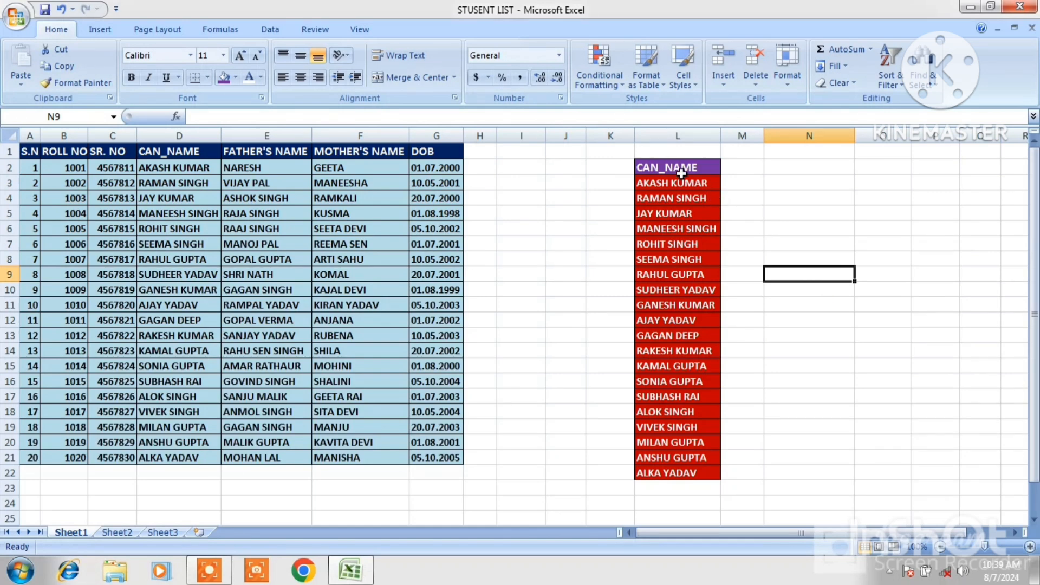
Copy the formatting of L2:L22 onto the FATHER'S NAME column E1:E21 with Format Painter
{"action": "left_click", "coordinate": [678, 168]}
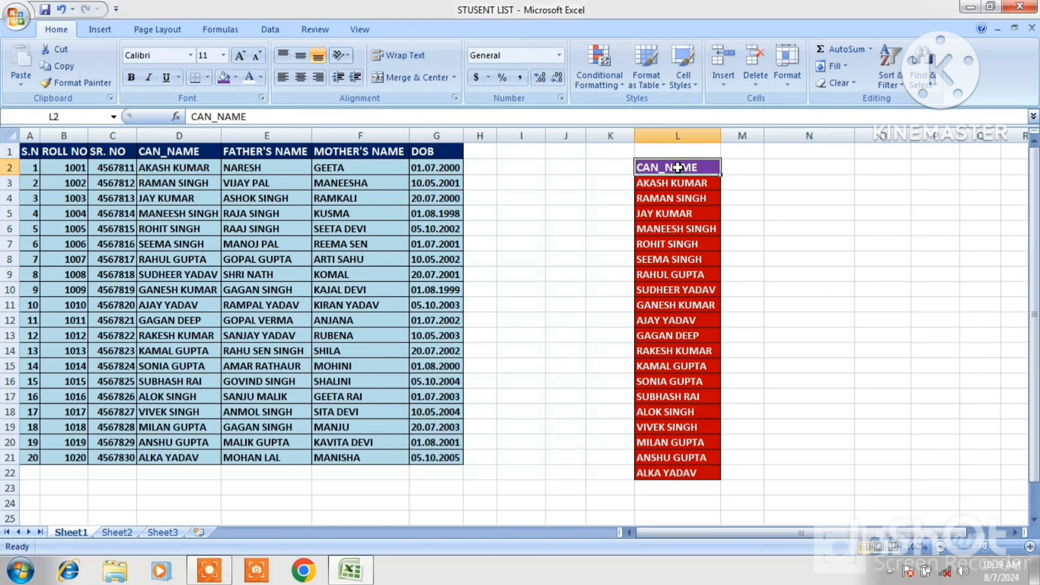
{"action": "left_click_drag", "start_coordinate": [678, 168], "coordinate": [687, 469]}
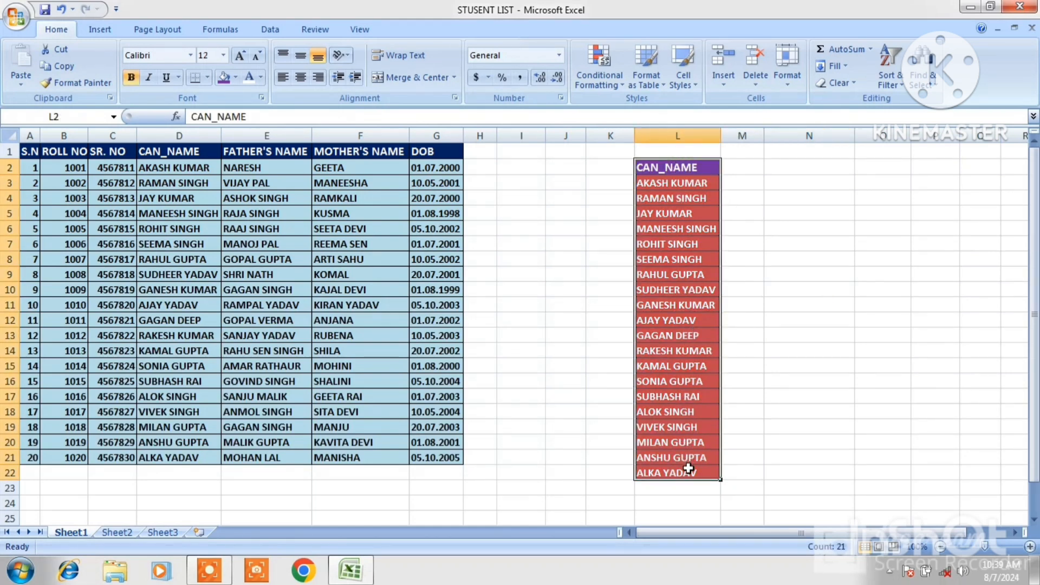
{"action": "left_click", "coordinate": [76, 83]}
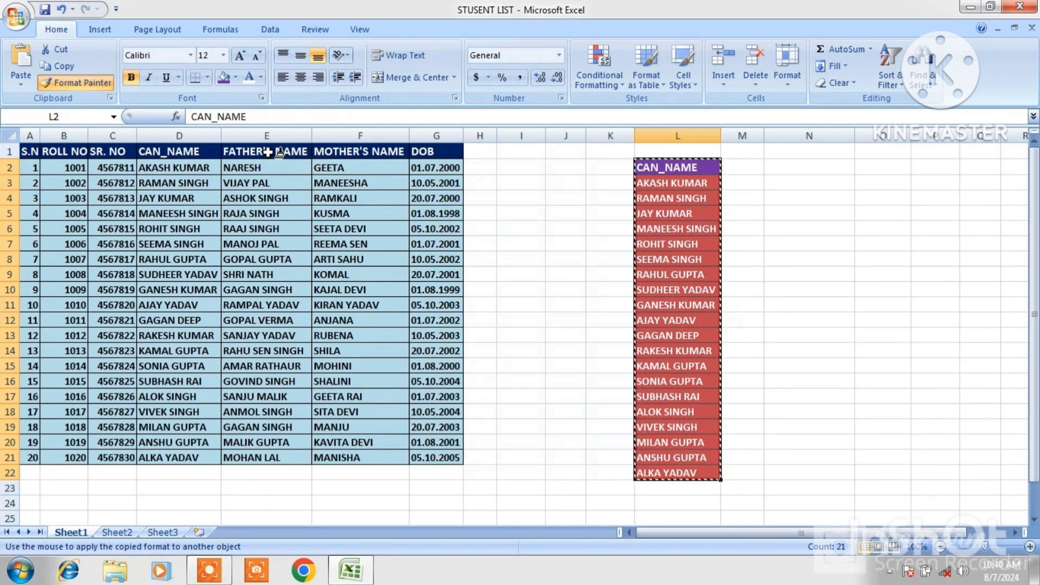
{"action": "mouse_move", "coordinate": [268, 152]}
{"action": "left_mouse_down"}
{"action": "mouse_move", "coordinate": [279, 469]}
{"action": "mouse_move", "coordinate": [279, 459]}
{"action": "left_mouse_up"}
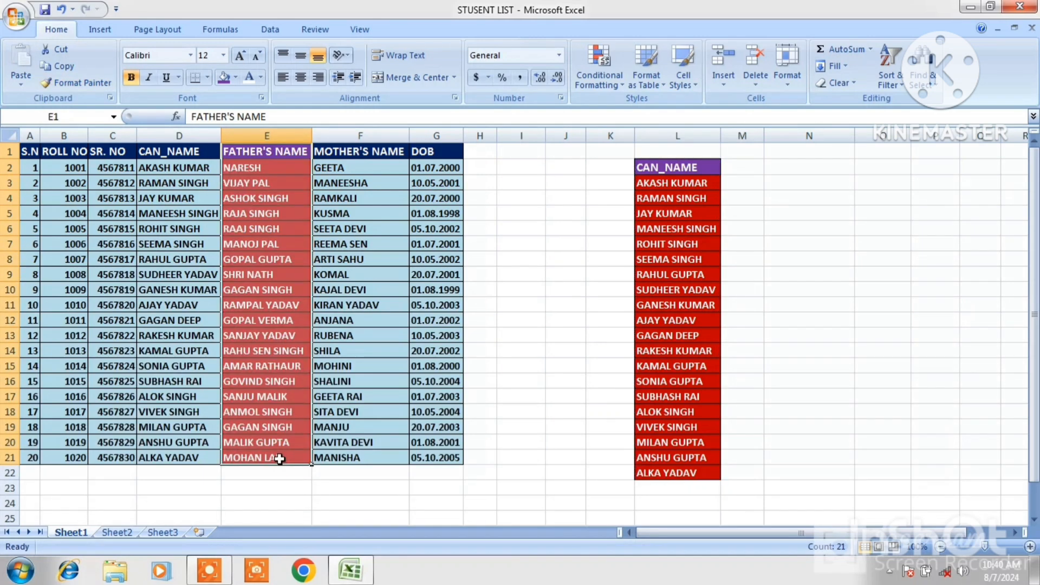
{"action": "left_click", "coordinate": [447, 255]}
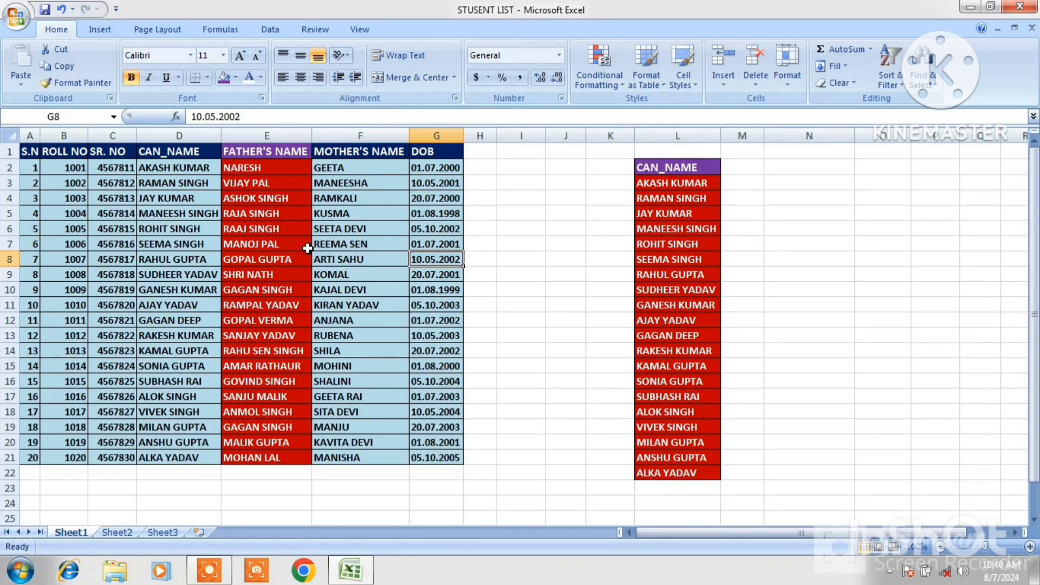
Undo the format painting, the colour changes and the paste of names into column L
{"action": "key", "text": "ctrl+z"}
{"action": "key", "text": "ctrl+z"}
{"action": "key", "text": "ctrl+z"}
{"action": "key", "text": "ctrl+z"}
{"action": "key", "text": "ctrl+z"}
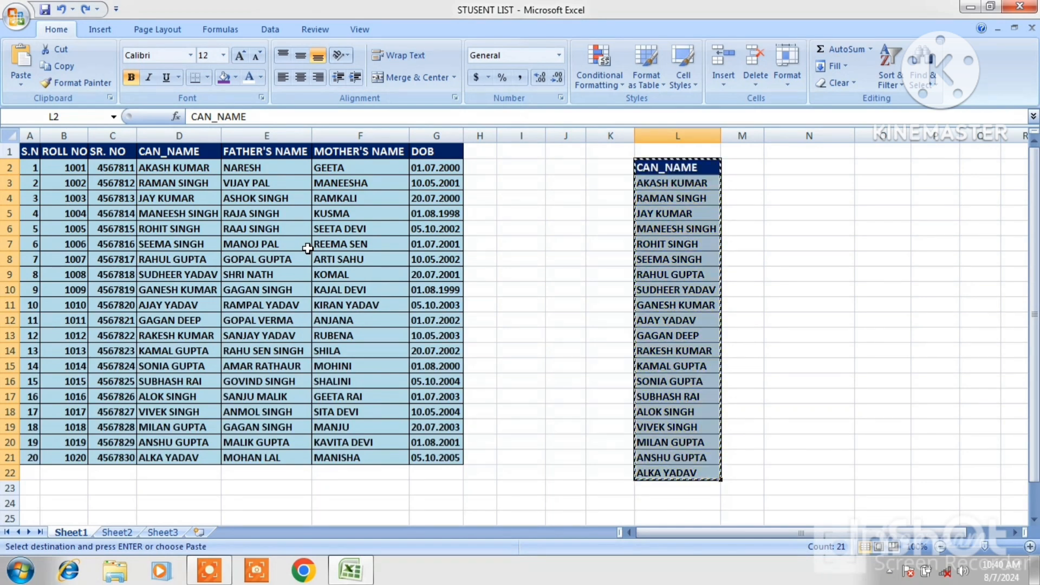
{"action": "key", "text": "ctrl+z"}
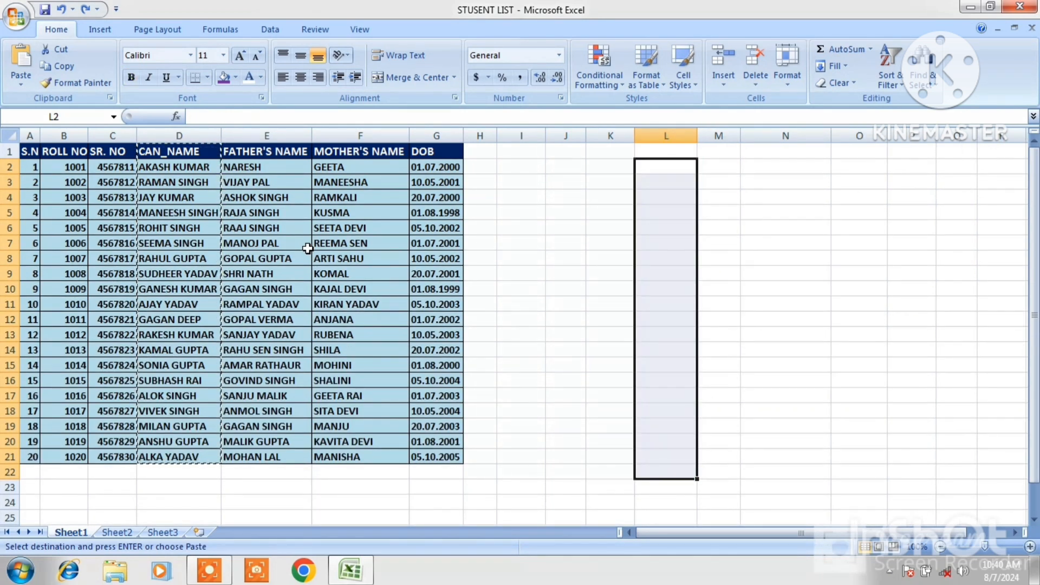
Copy the CAN_NAME column D1:D21 and paste it starting at cell M5
{"action": "left_click", "coordinate": [719, 272]}
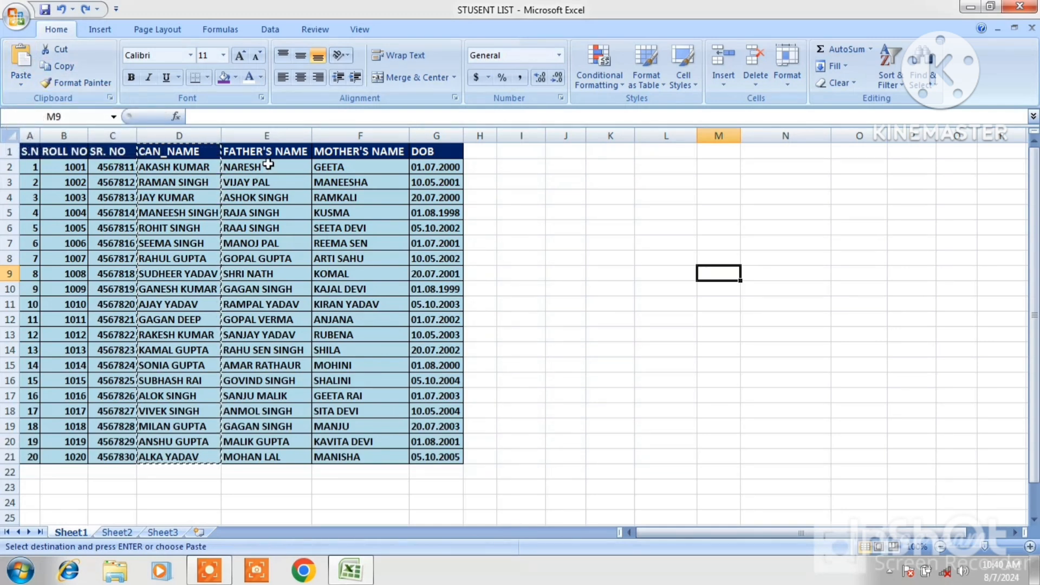
{"action": "left_click_drag", "start_coordinate": [179, 148], "coordinate": [174, 462]}
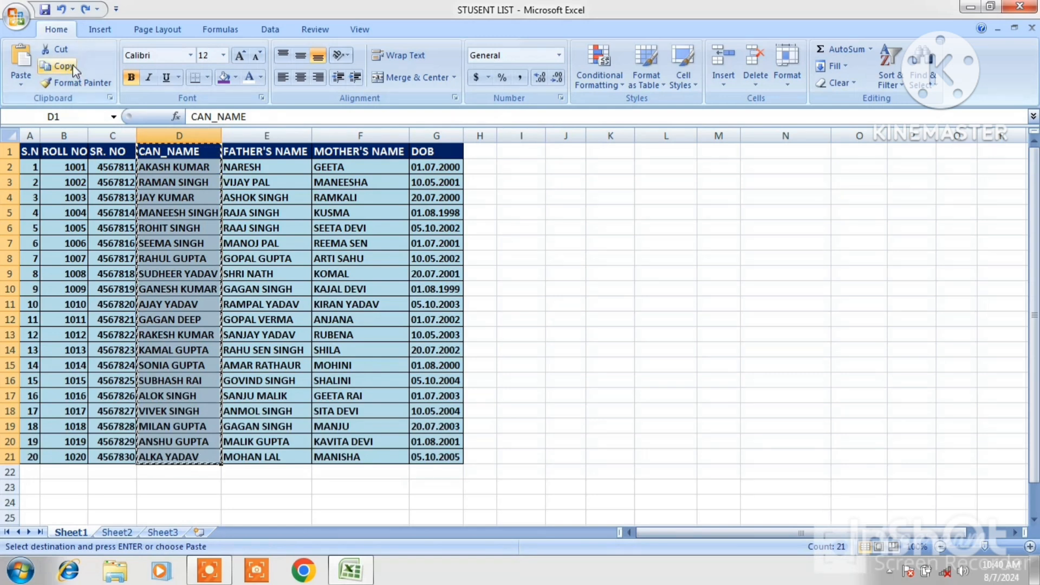
{"action": "left_click", "coordinate": [719, 208]}
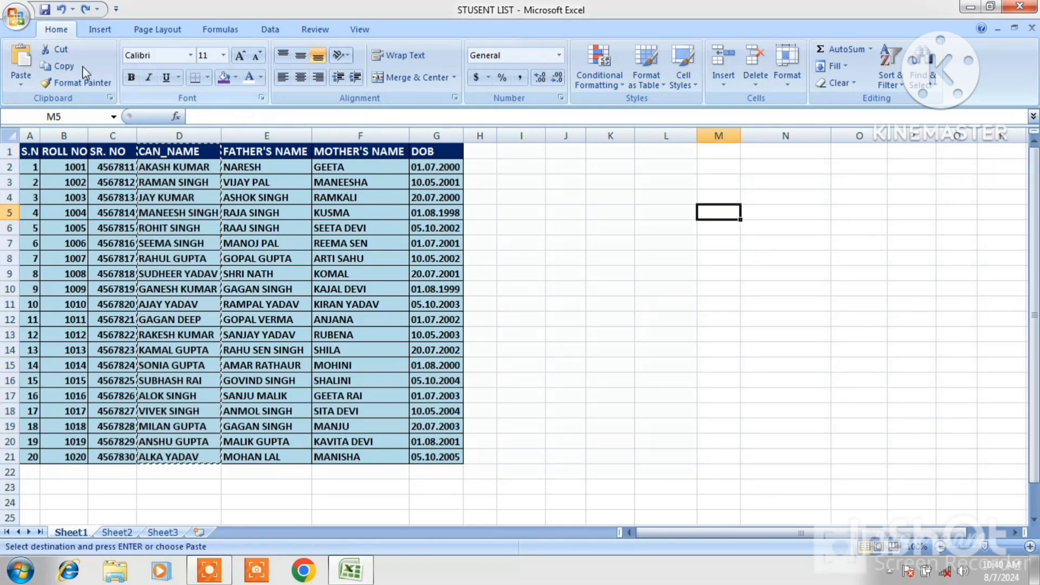
{"action": "left_click", "coordinate": [19, 56]}
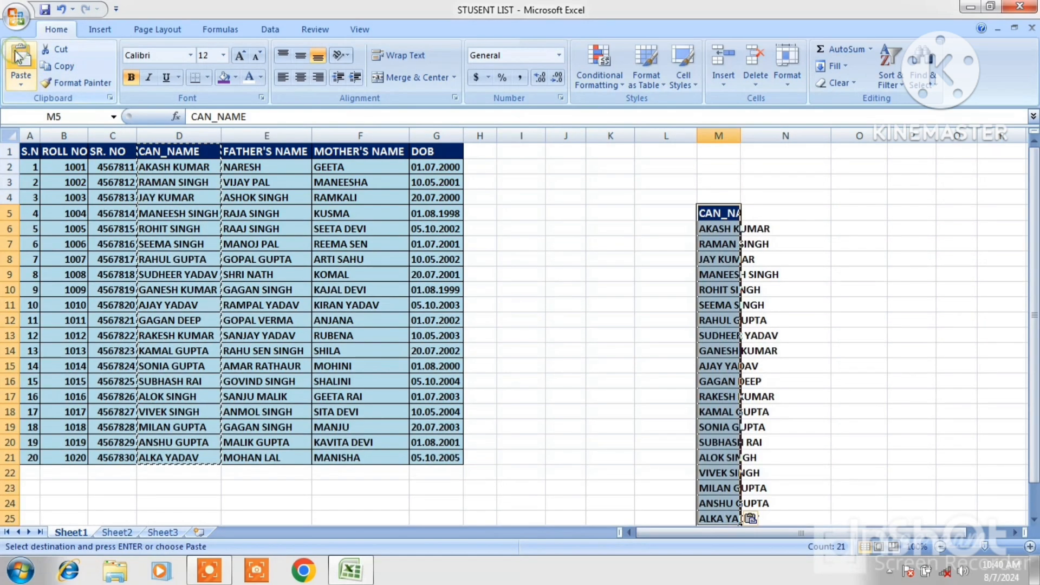
{"action": "double_click", "coordinate": [741, 133]}
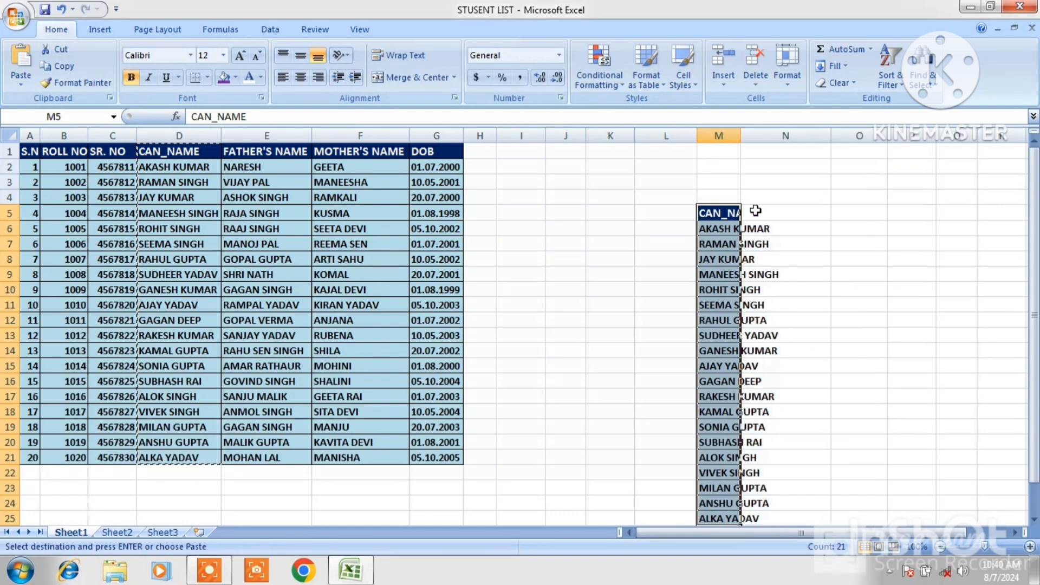
Undo the paste and the earlier deletion of the marks columns
{"action": "key", "text": "ctrl+z"}
{"action": "key", "text": "ctrl+z"}
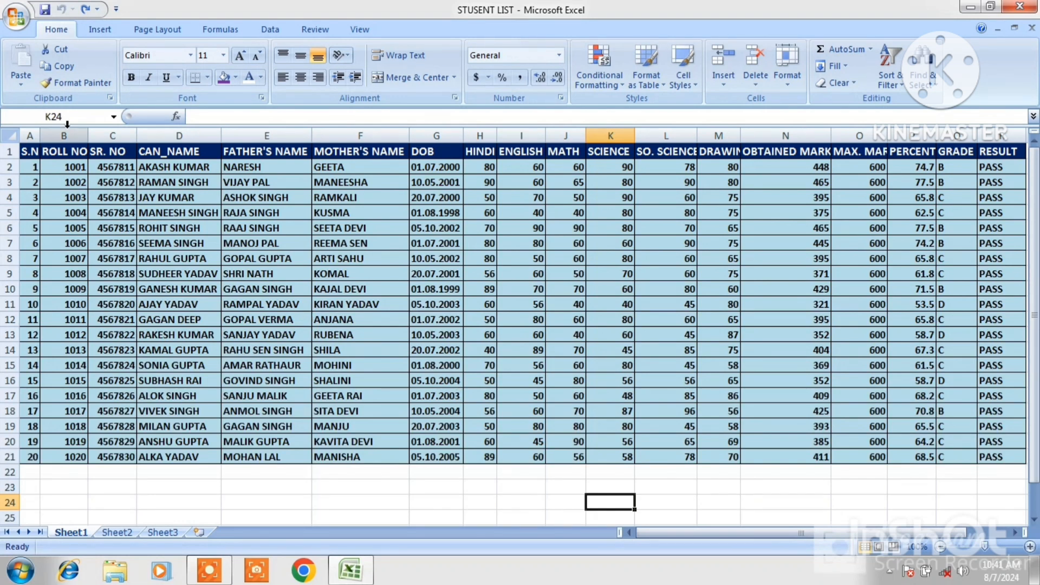
Open the recent workbook REPORT
{"action": "left_click", "coordinate": [16, 18]}
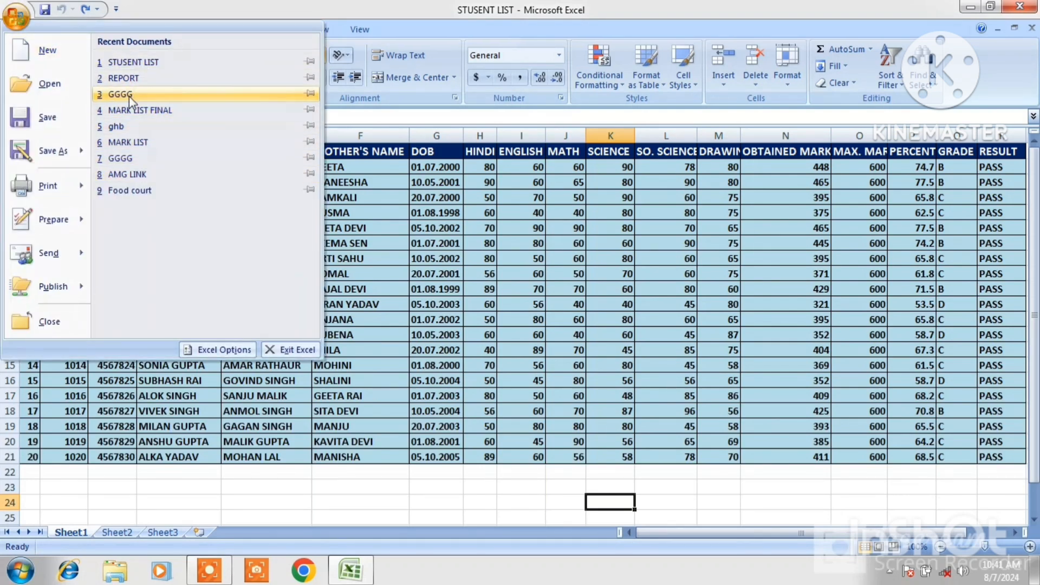
{"action": "left_click", "coordinate": [125, 81]}
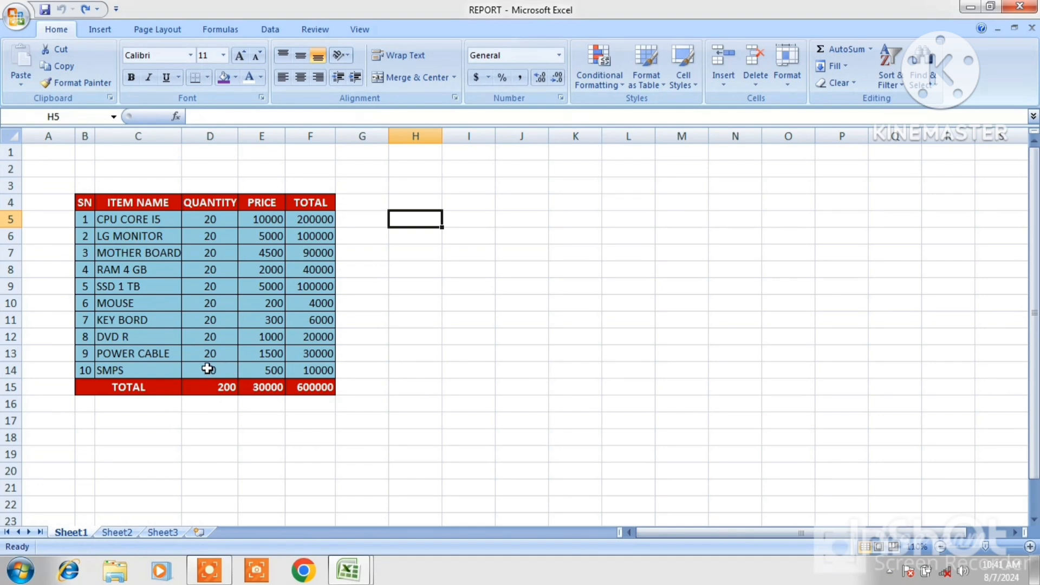
Enter the value 5 in cell J4
{"action": "left_click", "coordinate": [212, 219]}
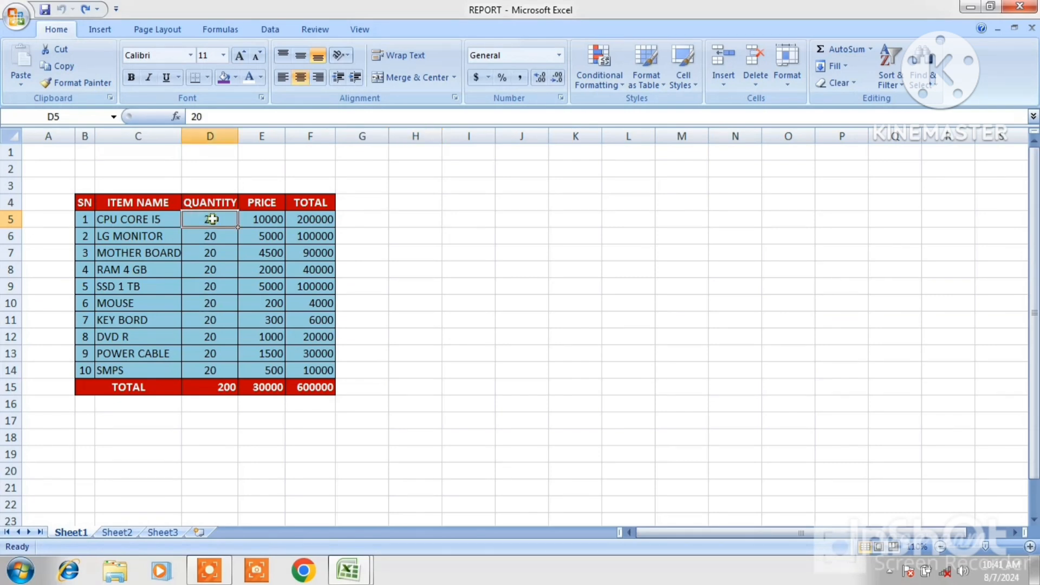
{"action": "left_click", "coordinate": [513, 200]}
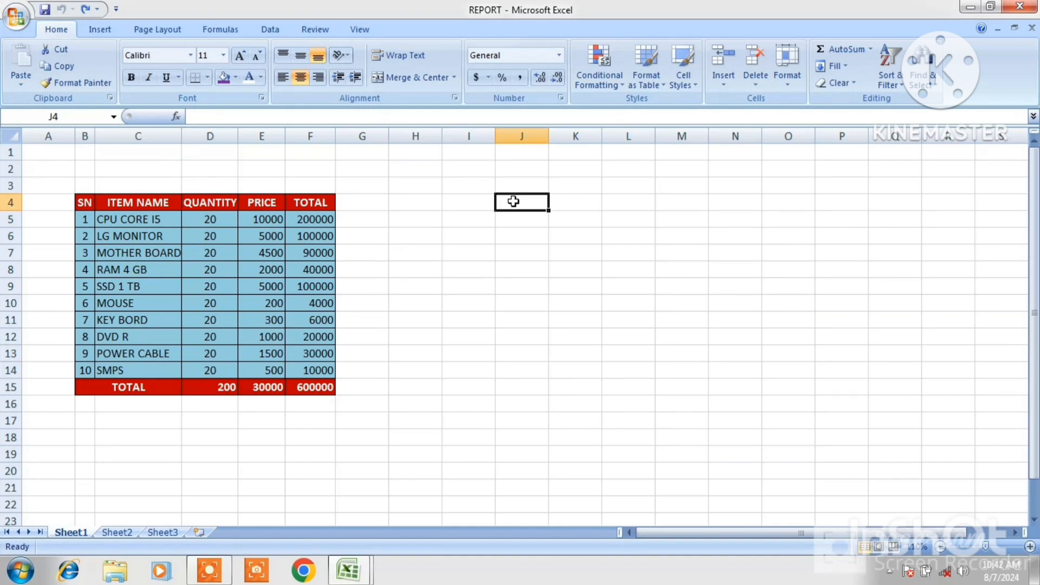
{"action": "type", "text": "5"}
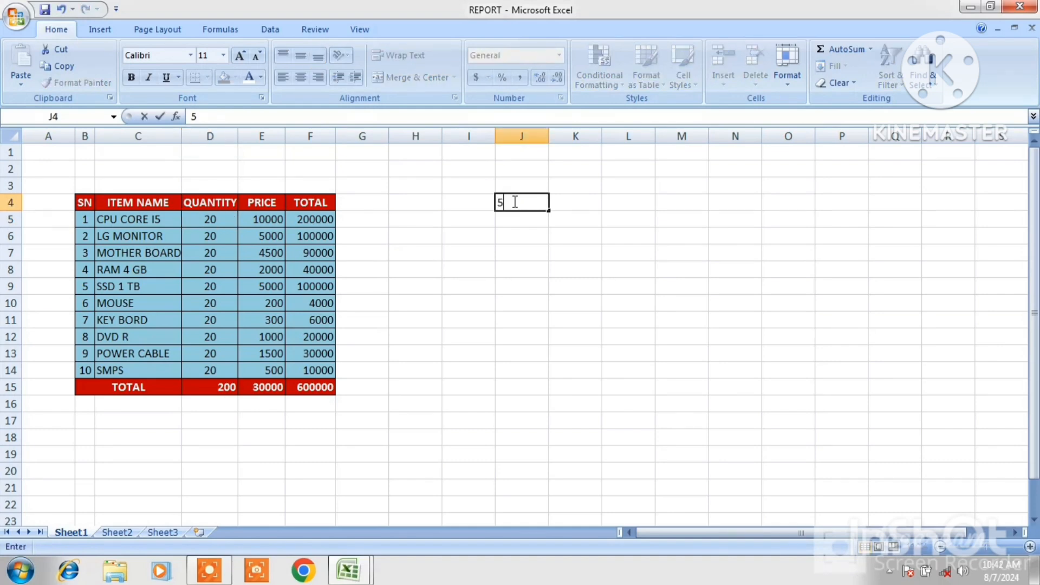
{"action": "left_click", "coordinate": [630, 215]}
{"action": "left_click", "coordinate": [522, 200]}
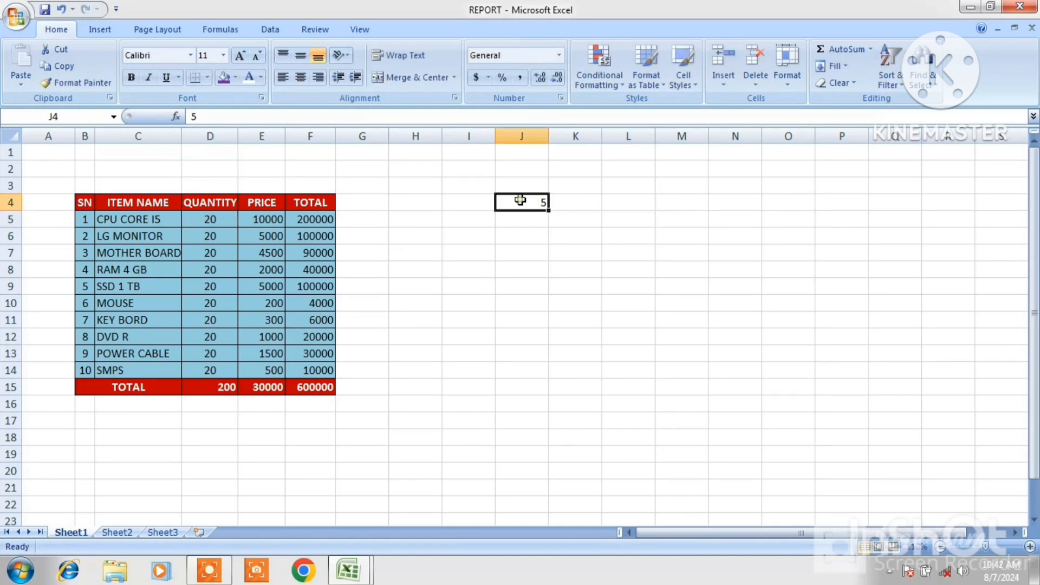
Copy J4 and paste-special it onto the quantities D5:D14 with the Add operation
{"action": "left_click", "coordinate": [59, 66]}
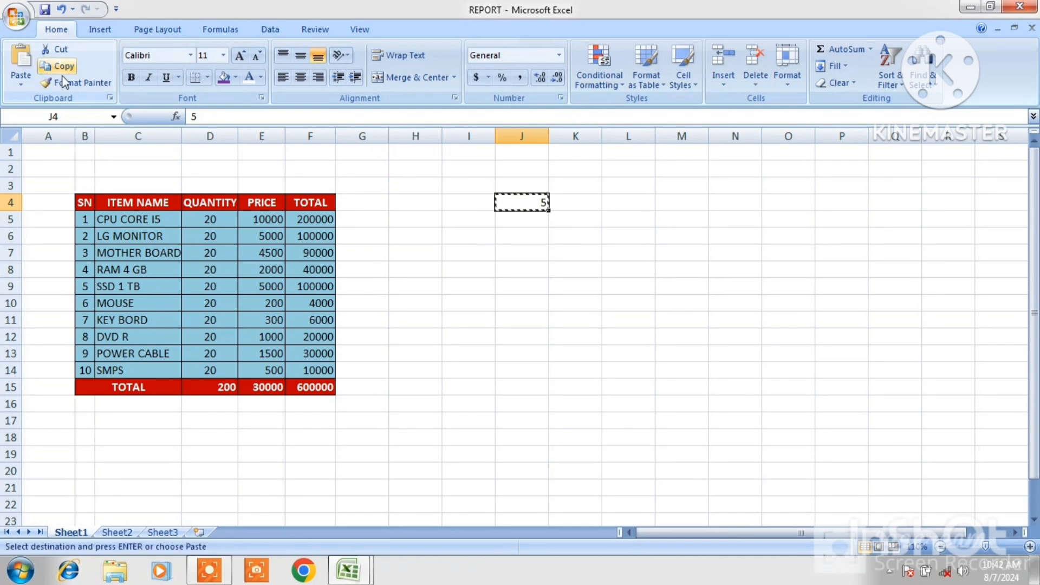
{"action": "left_click_drag", "start_coordinate": [197, 219], "coordinate": [202, 364]}
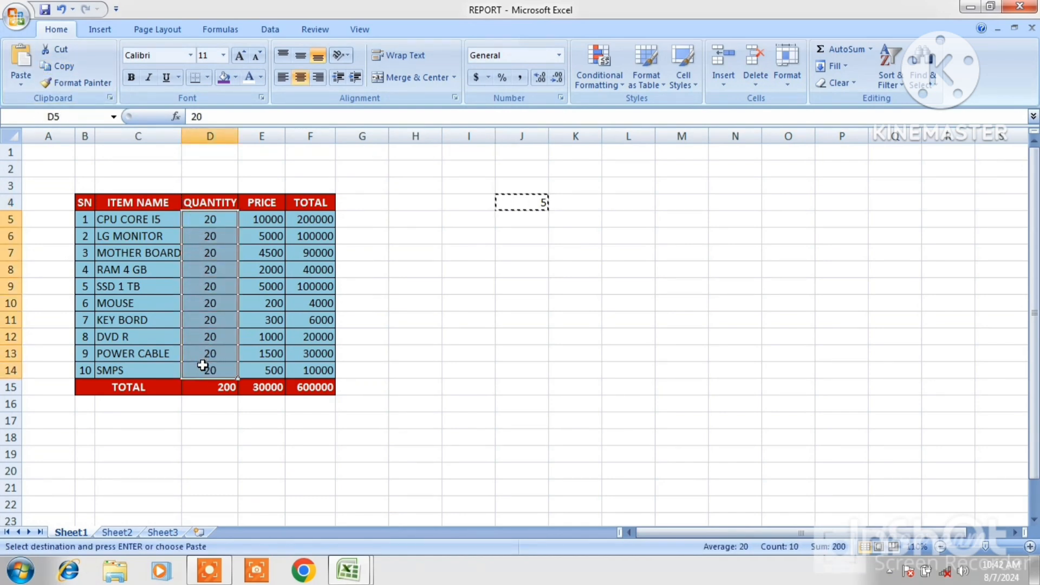
{"action": "left_click", "coordinate": [24, 85]}
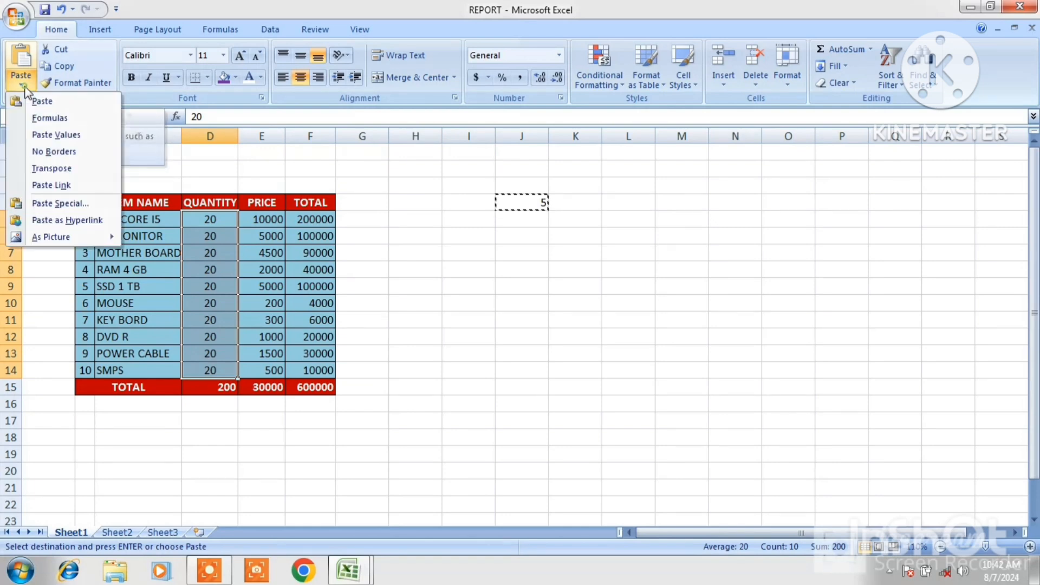
{"action": "left_click", "coordinate": [61, 203]}
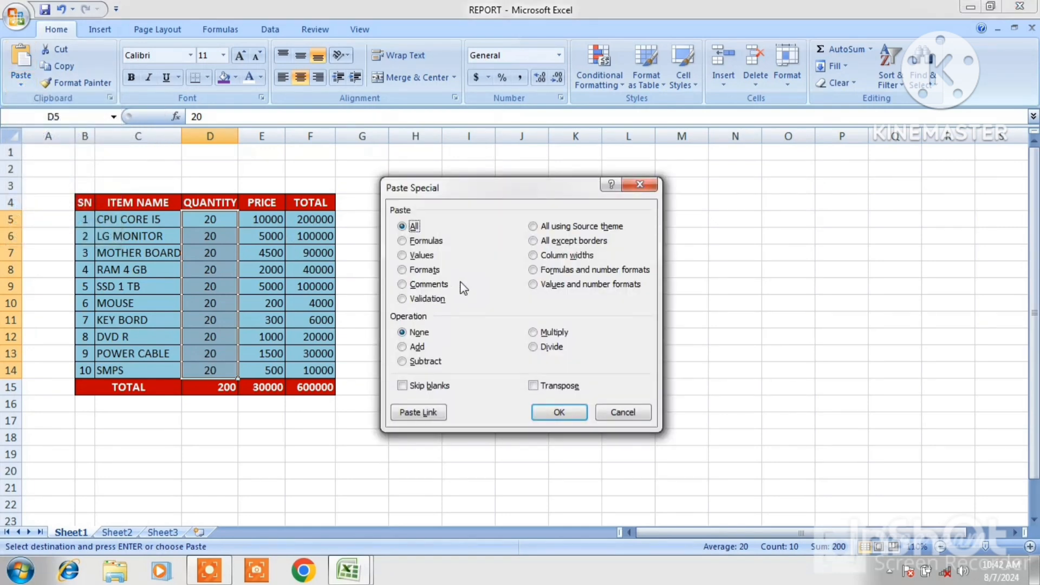
{"action": "left_click", "coordinate": [404, 348]}
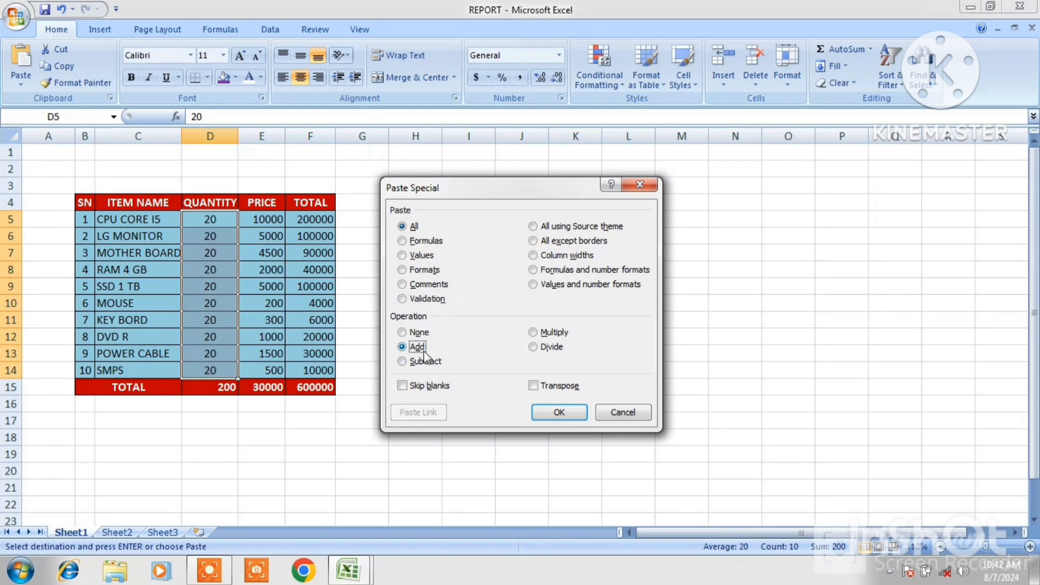
{"action": "left_click", "coordinate": [559, 413]}
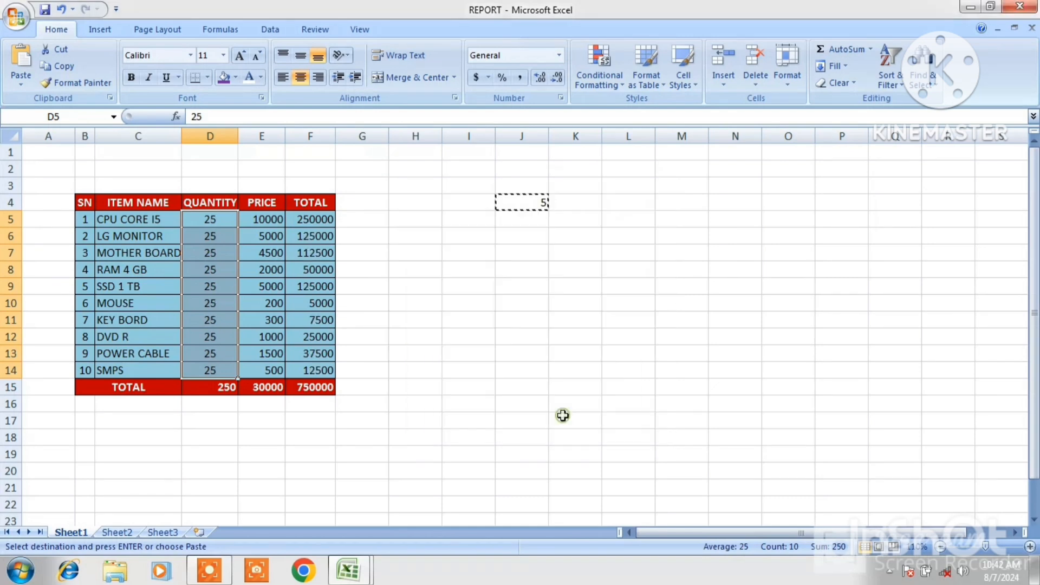
{"action": "left_click", "coordinate": [220, 221]}
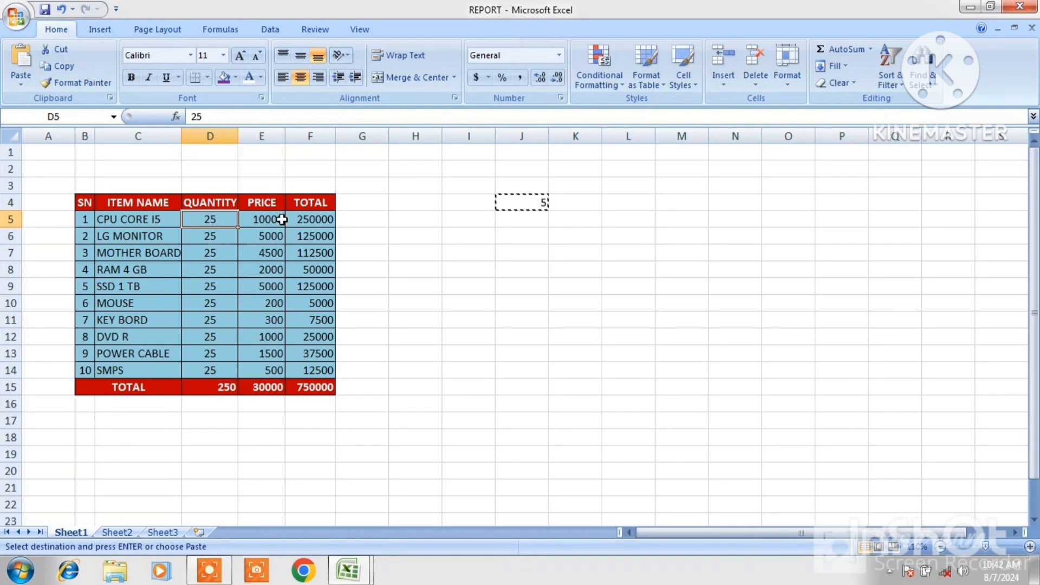
{"action": "key", "text": "Escape"}
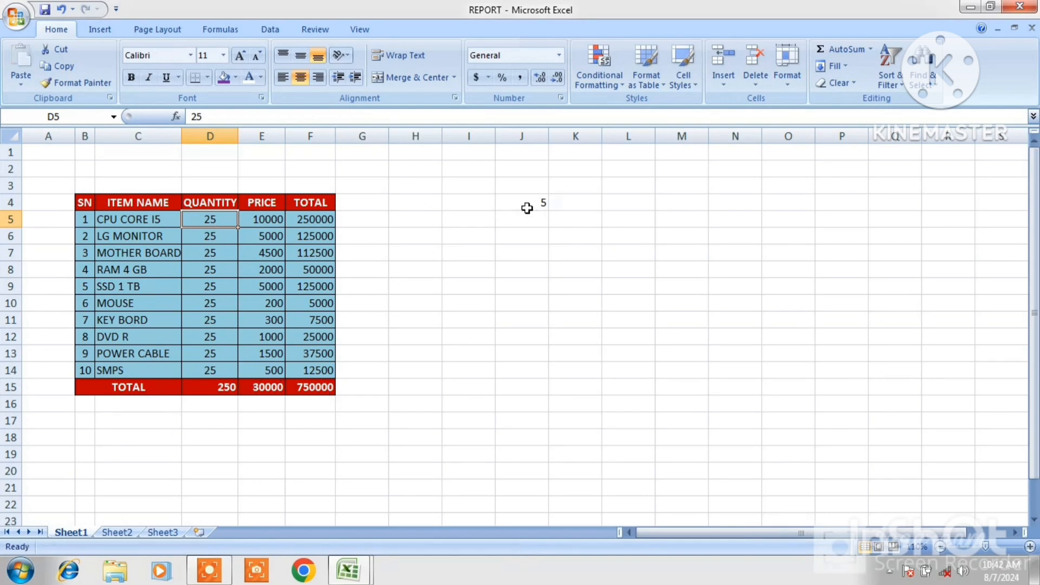
Enter 8 in cell J4 and copy it
{"action": "left_click", "coordinate": [533, 205]}
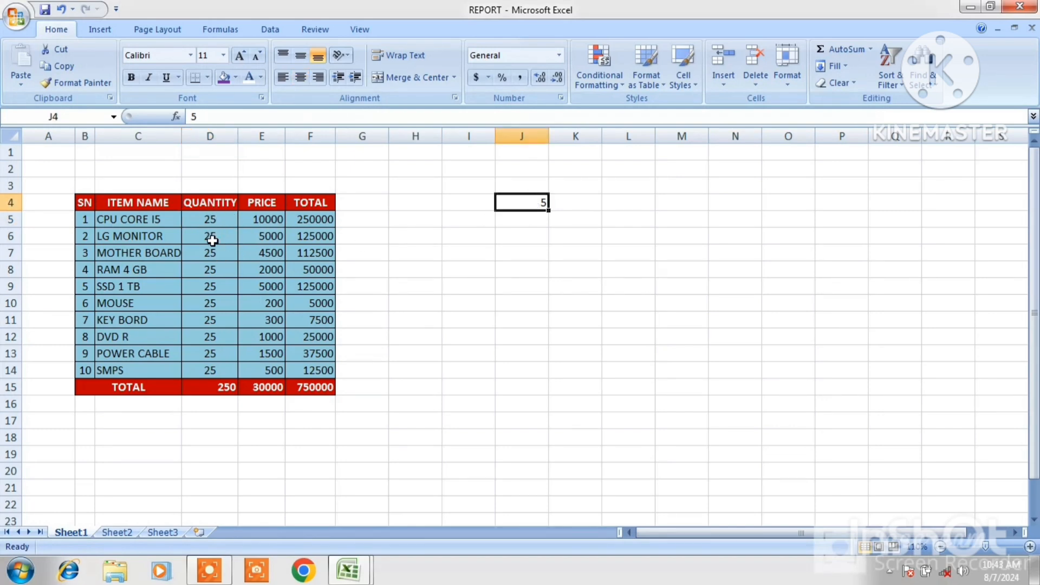
{"action": "type", "text": "8"}
{"action": "left_click", "coordinate": [538, 202]}
{"action": "right_click", "coordinate": [533, 202]}
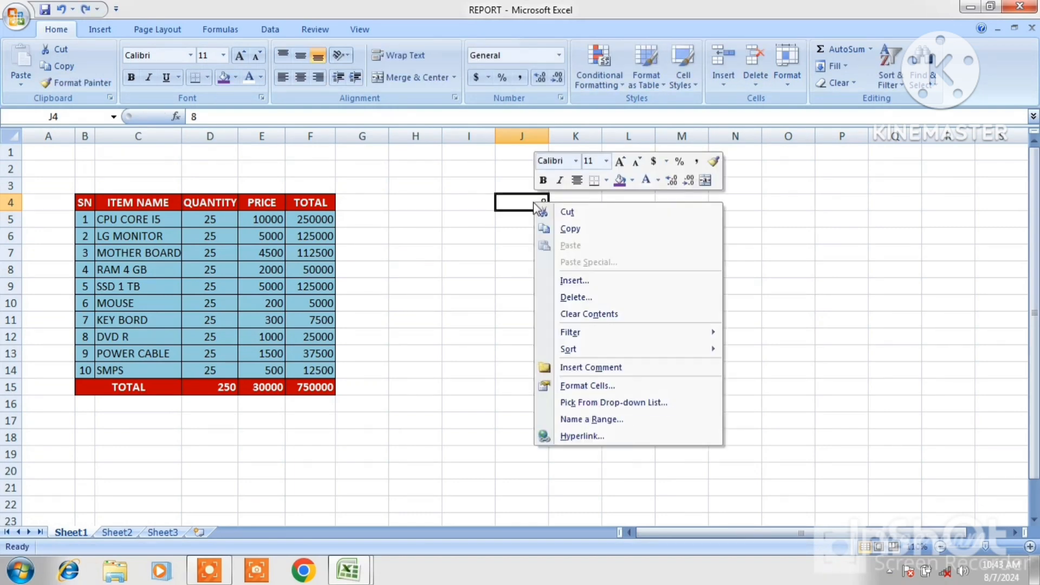
{"action": "left_click", "coordinate": [569, 231]}
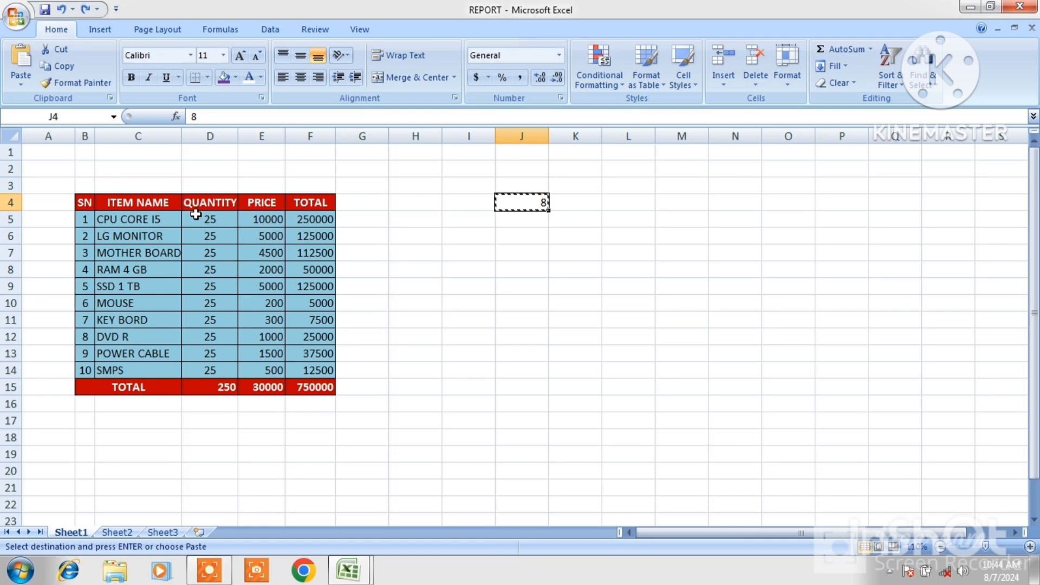
Paste-special the copied J4 onto the quantities D5:D14 using the Subtract operation
{"action": "left_click_drag", "start_coordinate": [196, 215], "coordinate": [195, 371]}
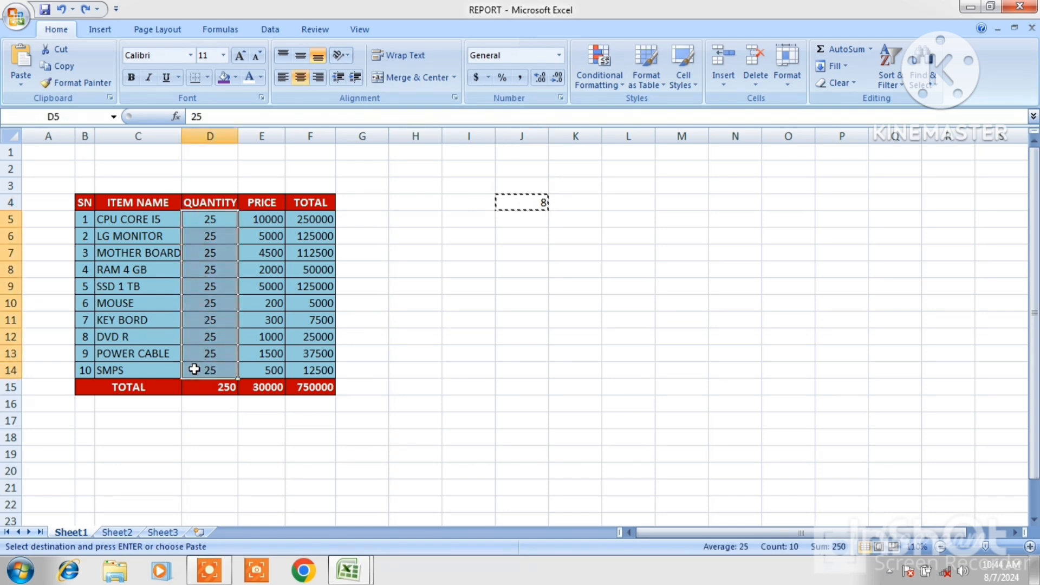
{"action": "left_click", "coordinate": [20, 81]}
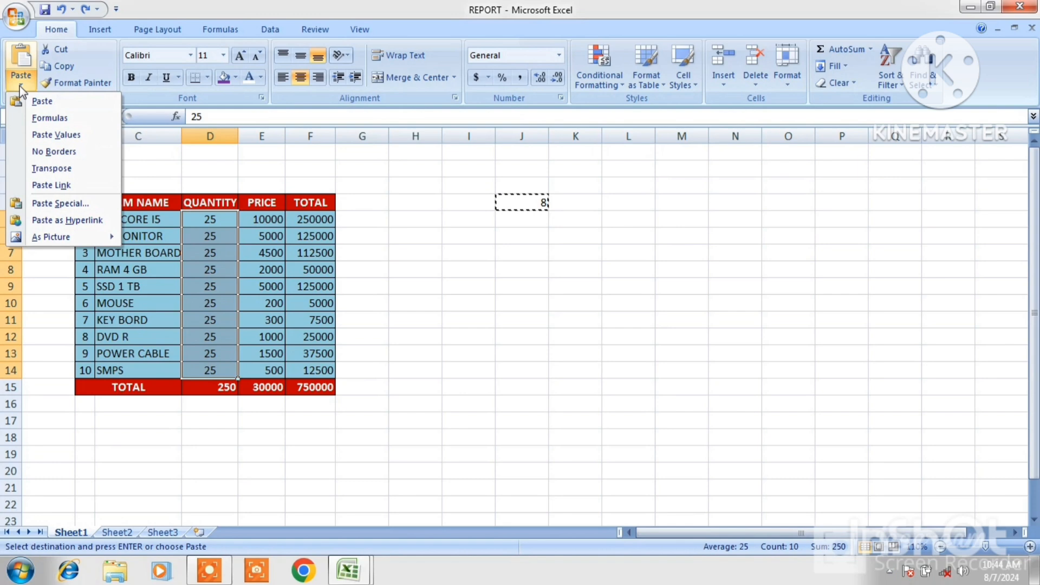
{"action": "left_click", "coordinate": [50, 206]}
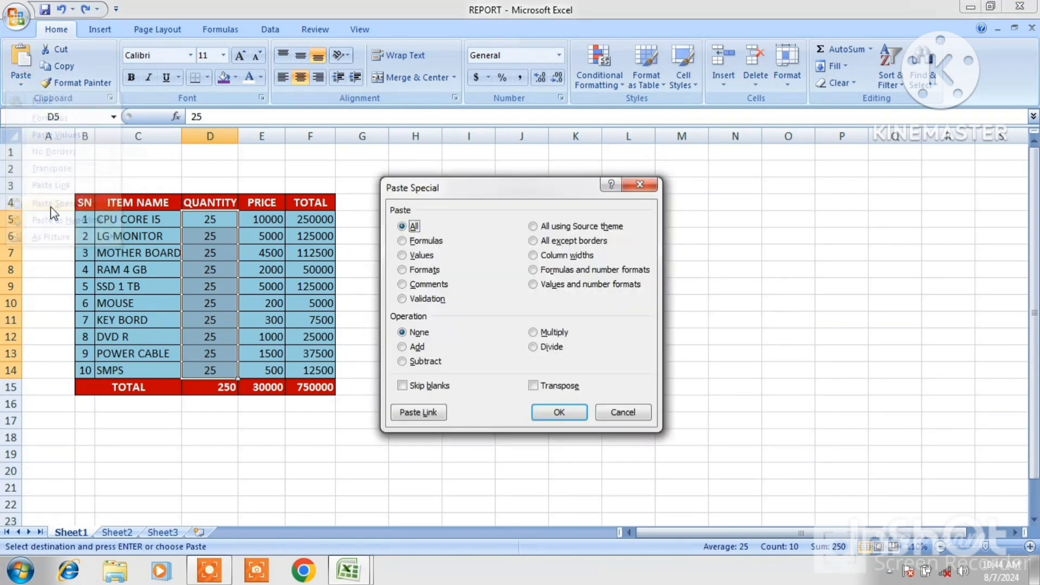
{"action": "left_click", "coordinate": [401, 361]}
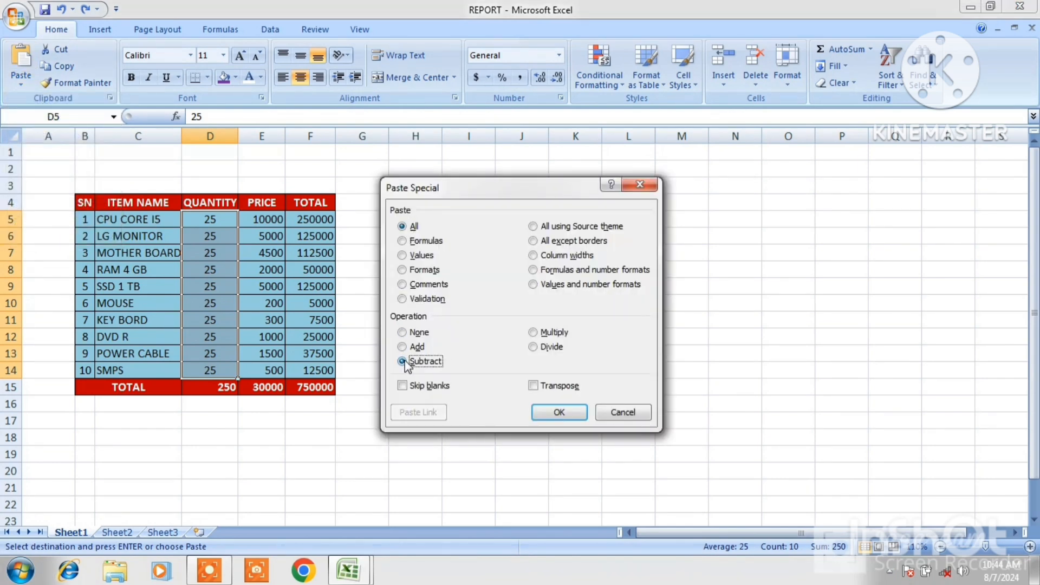
{"action": "left_click", "coordinate": [550, 414]}
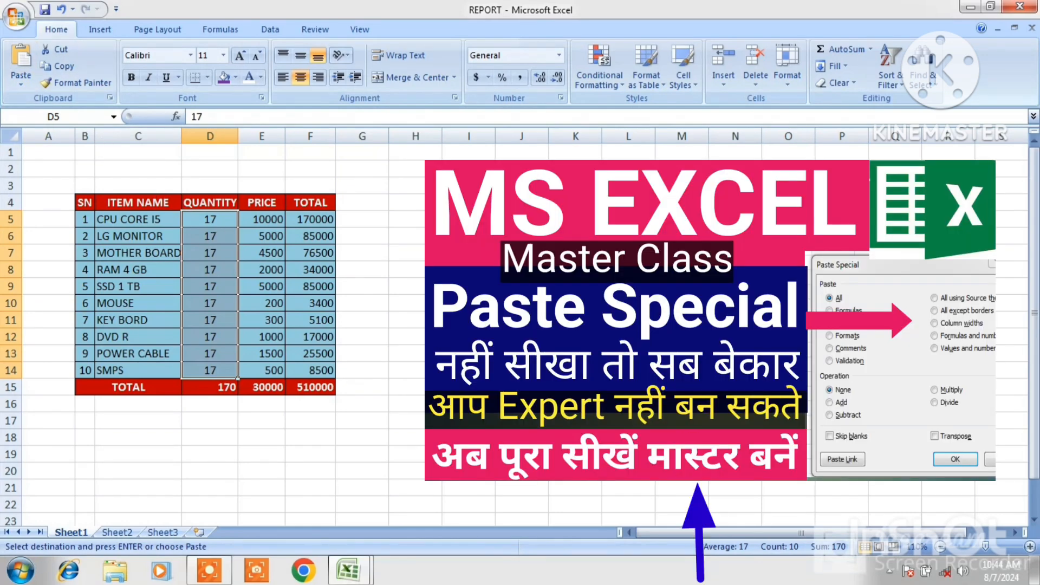
{"action": "left_click", "coordinate": [522, 202]}
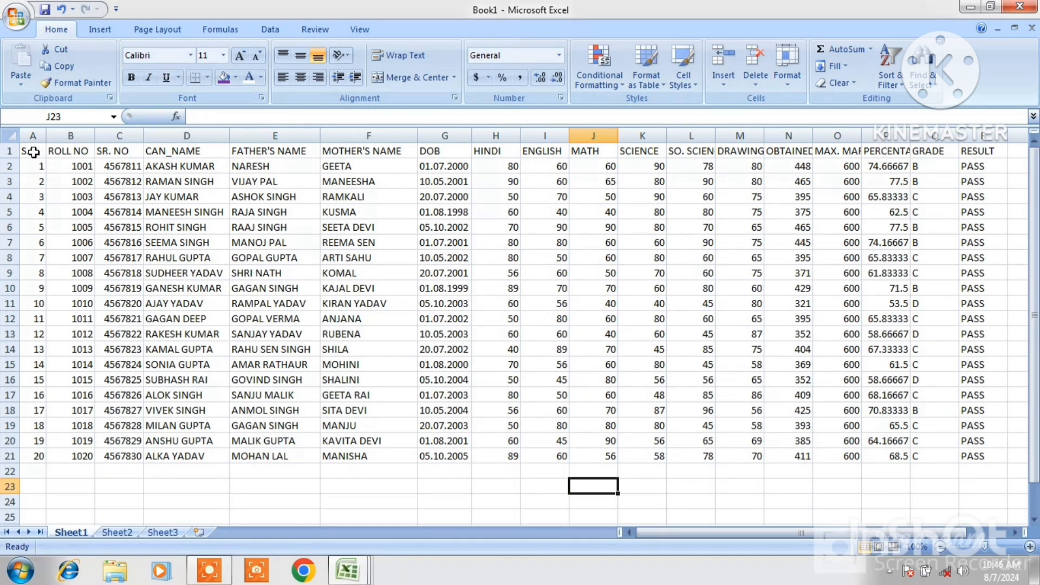
Change the whole table's font to Cambria and autofit the DOB column width
{"action": "left_click_drag", "start_coordinate": [33, 153], "coordinate": [960, 454]}
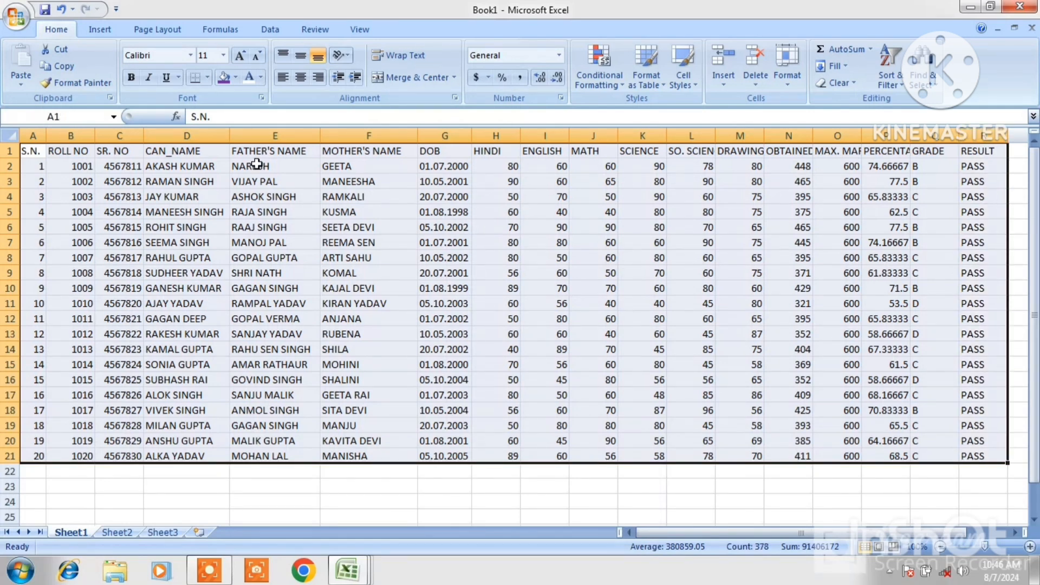
{"action": "left_click", "coordinate": [191, 57]}
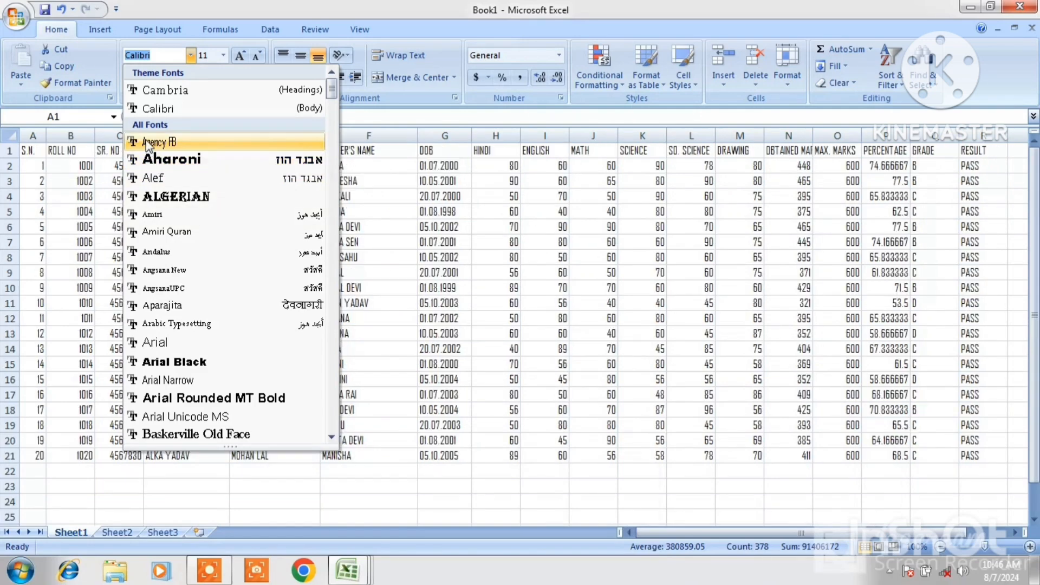
{"action": "left_click", "coordinate": [161, 91]}
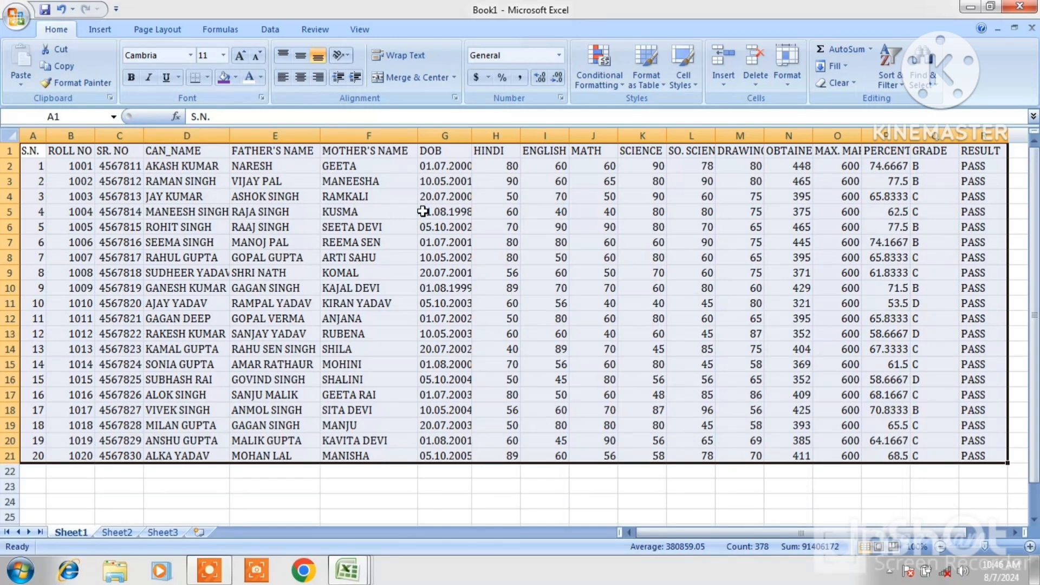
{"action": "double_click", "coordinate": [473, 138]}
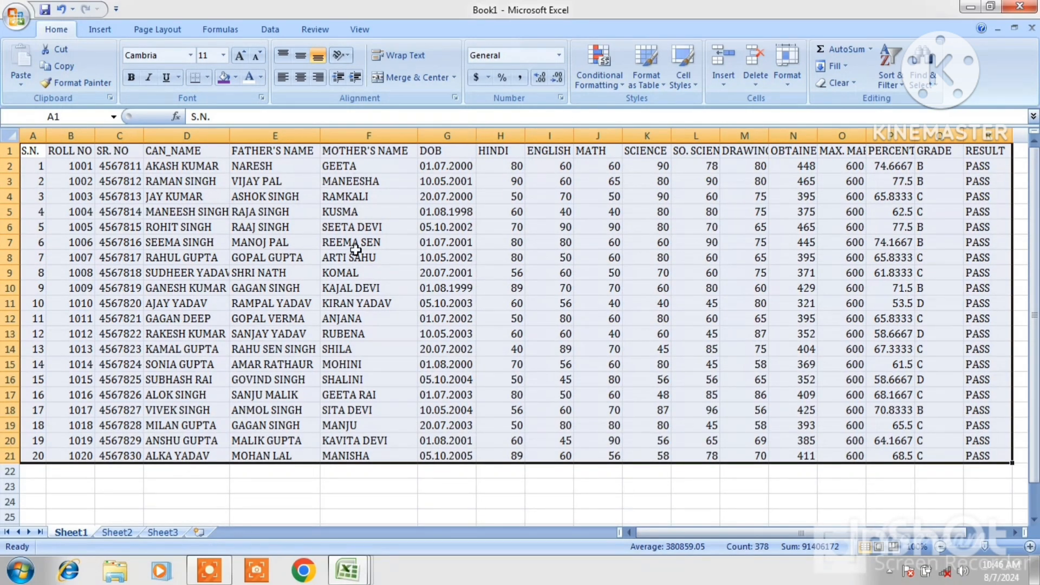
Step the table's font size up to 18 and back down to 11
{"action": "left_click", "coordinate": [223, 55]}
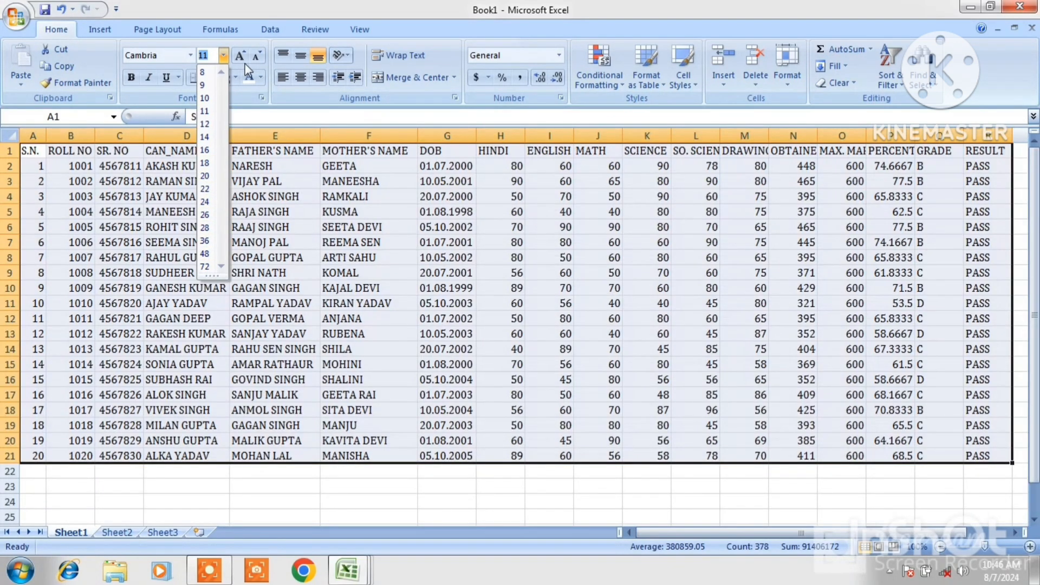
{"action": "left_click", "coordinate": [241, 59]}
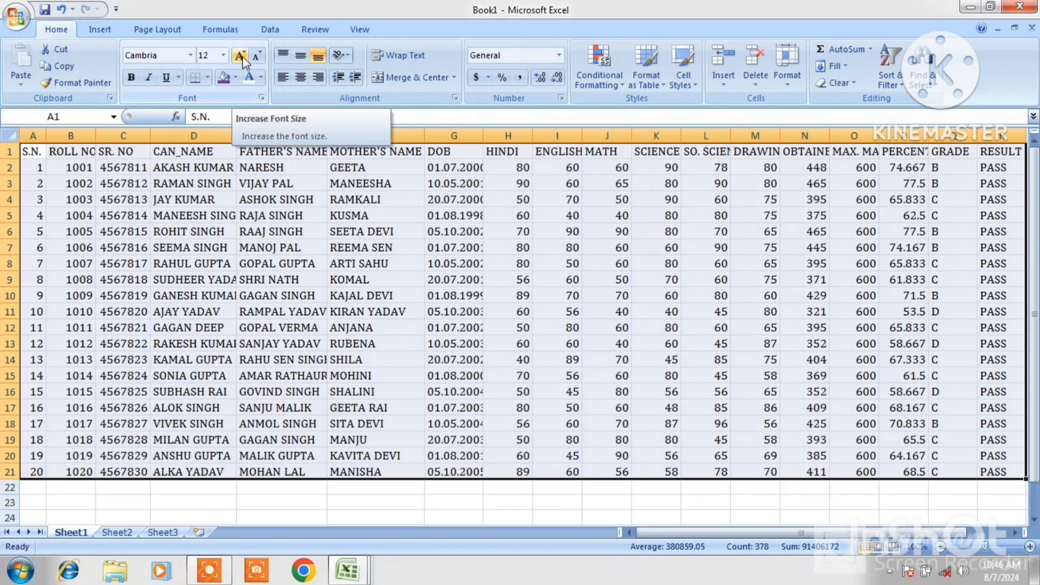
{"action": "left_click", "coordinate": [241, 56]}
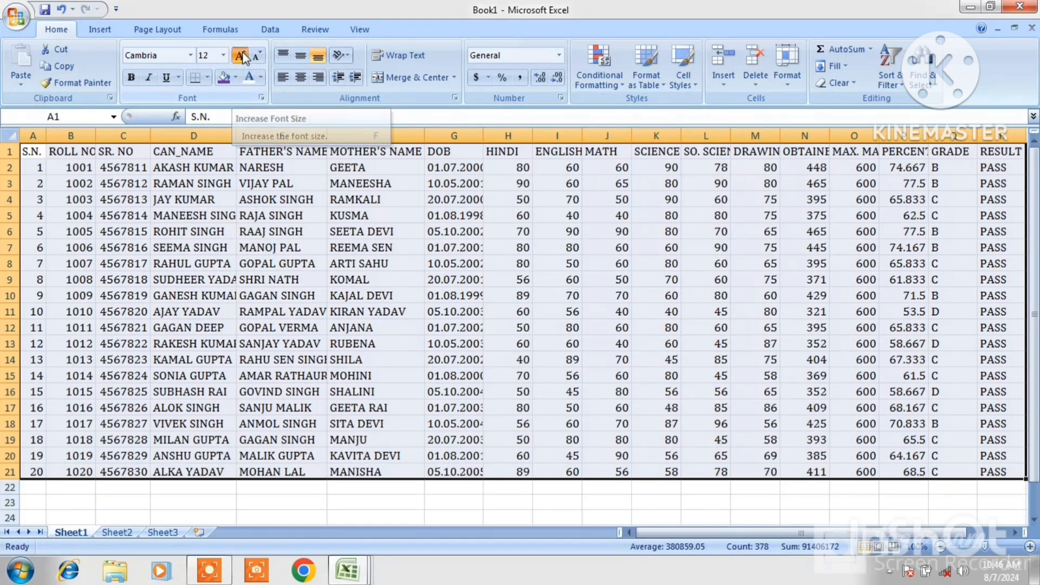
{"action": "left_click", "coordinate": [241, 56]}
{"action": "left_click", "coordinate": [241, 56]}
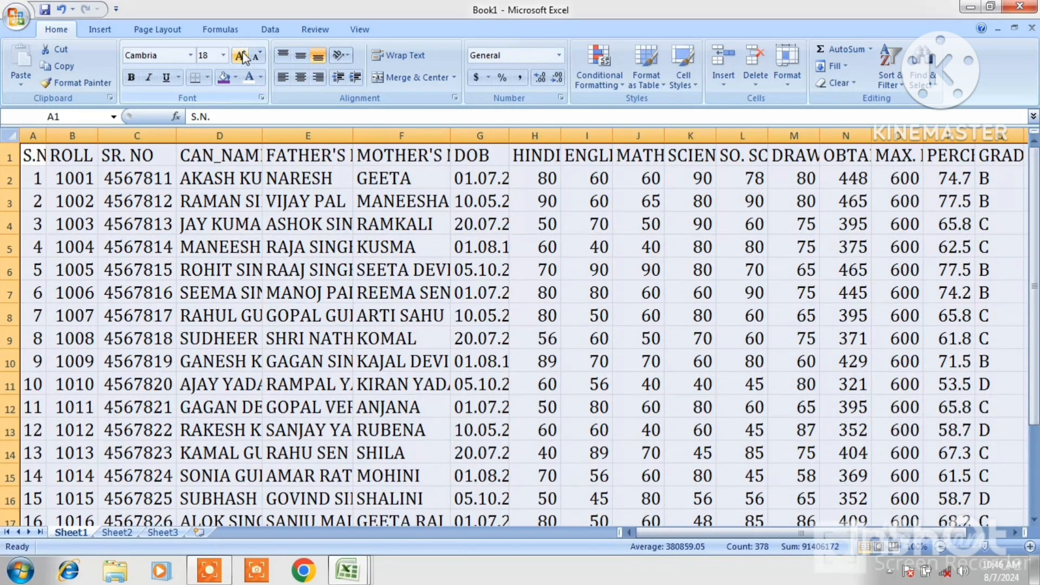
{"action": "left_click", "coordinate": [258, 56]}
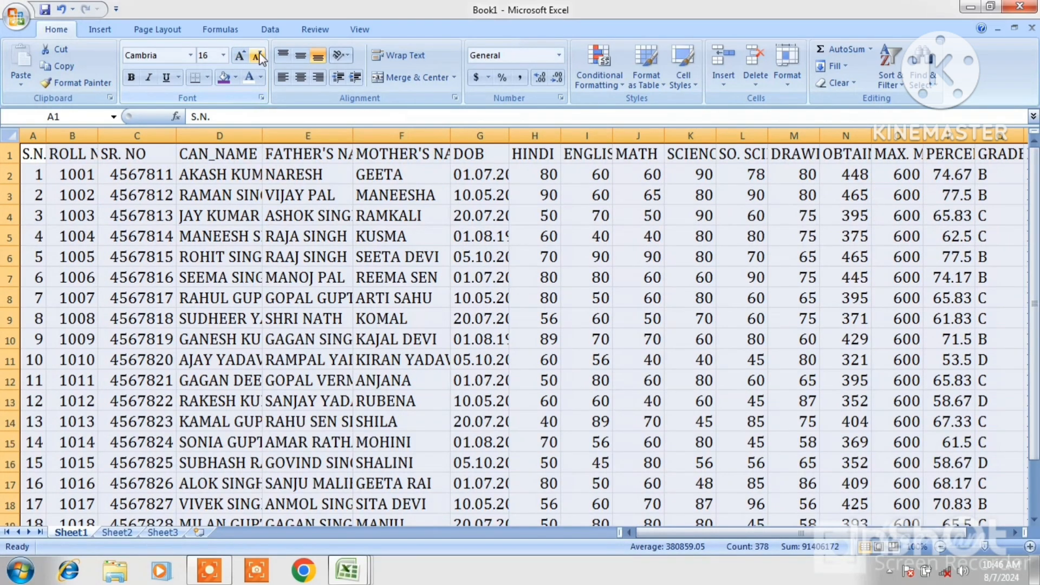
{"action": "left_click", "coordinate": [257, 56]}
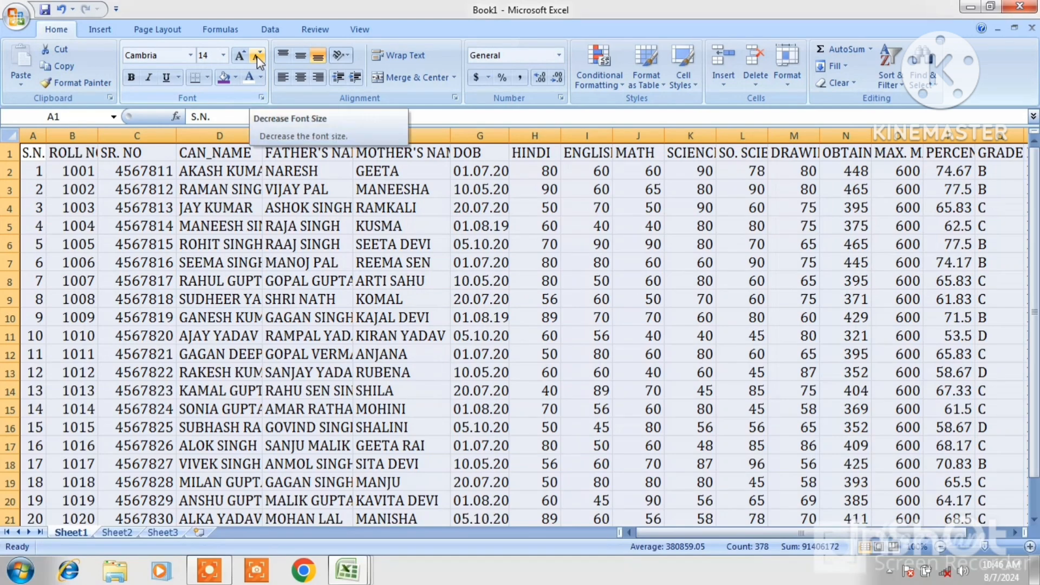
{"action": "left_click", "coordinate": [239, 55]}
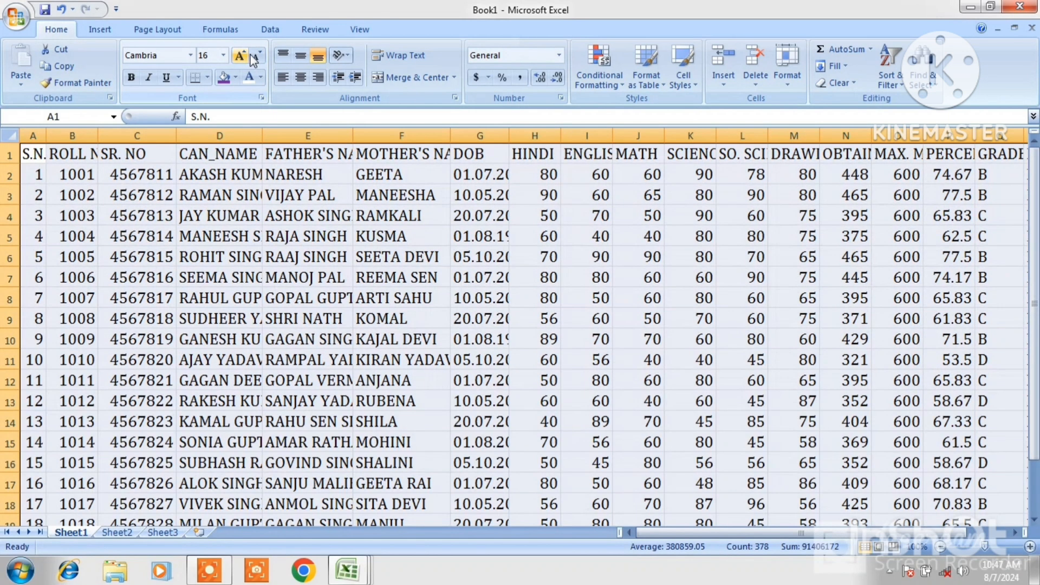
{"action": "left_click", "coordinate": [256, 56]}
{"action": "left_click", "coordinate": [257, 56]}
{"action": "left_click", "coordinate": [256, 56]}
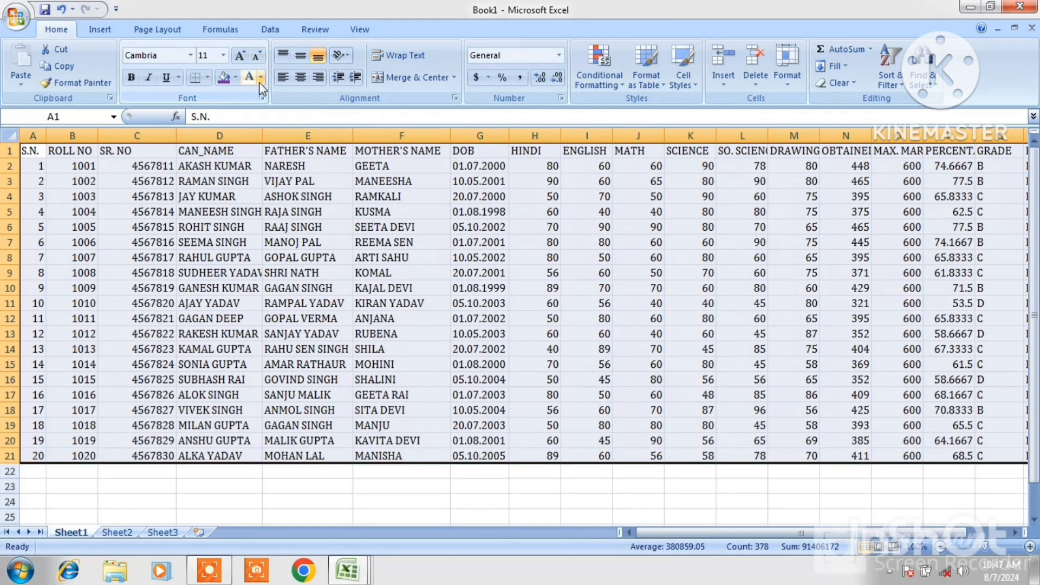
Make the whole table bold, italic and double-underlined
{"action": "left_click", "coordinate": [130, 79]}
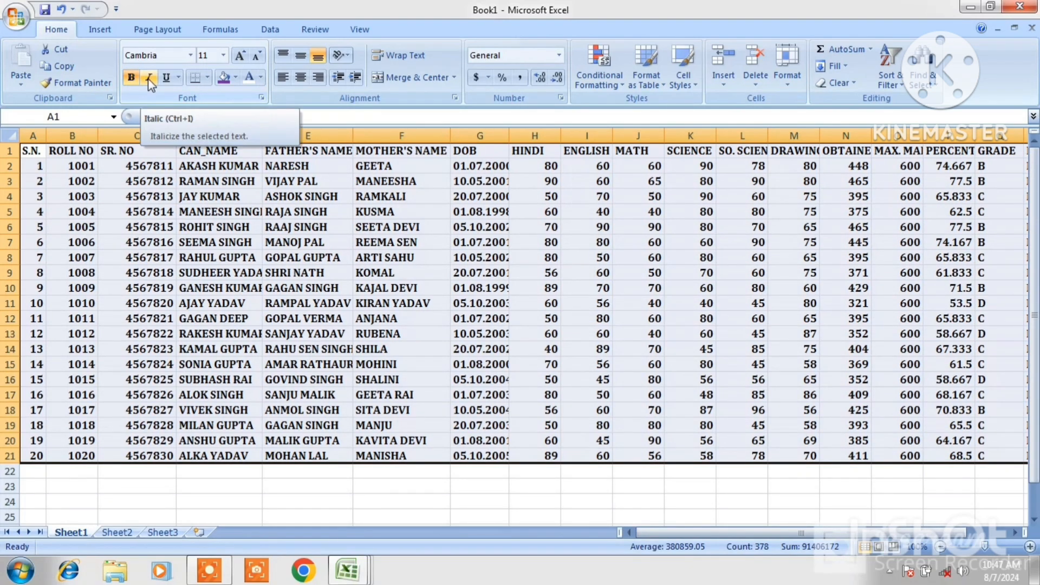
{"action": "left_click", "coordinate": [148, 78]}
{"action": "left_click", "coordinate": [167, 79]}
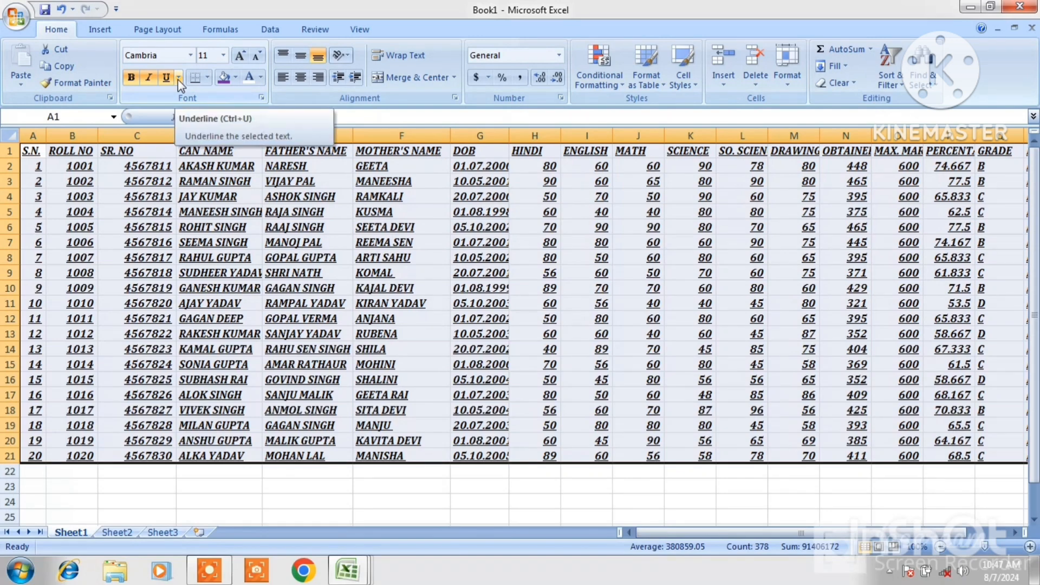
{"action": "left_click", "coordinate": [178, 78]}
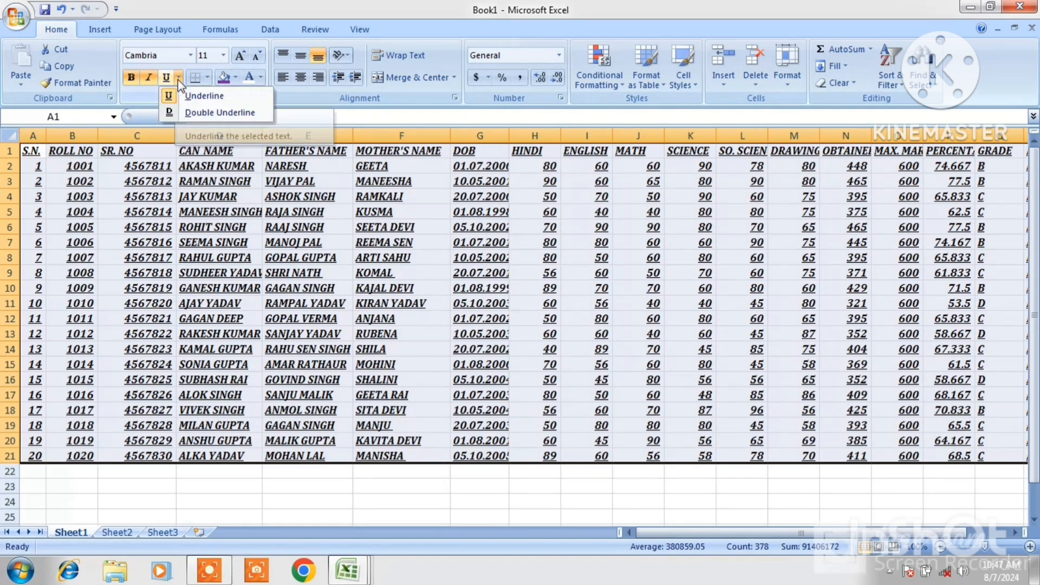
{"action": "left_click", "coordinate": [206, 112]}
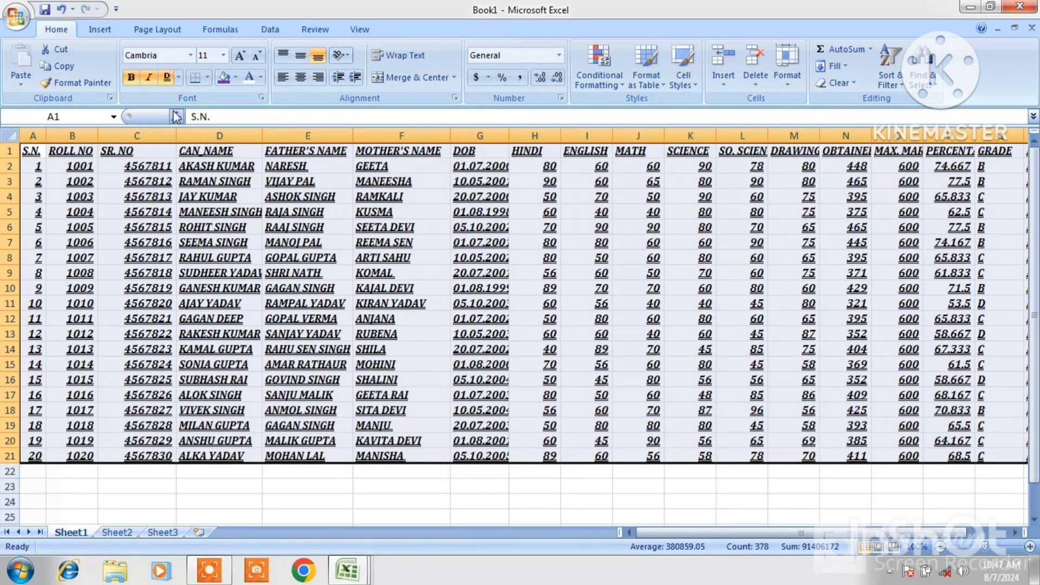
Remove the double underline, italic and bold from the table
{"action": "left_click", "coordinate": [167, 77]}
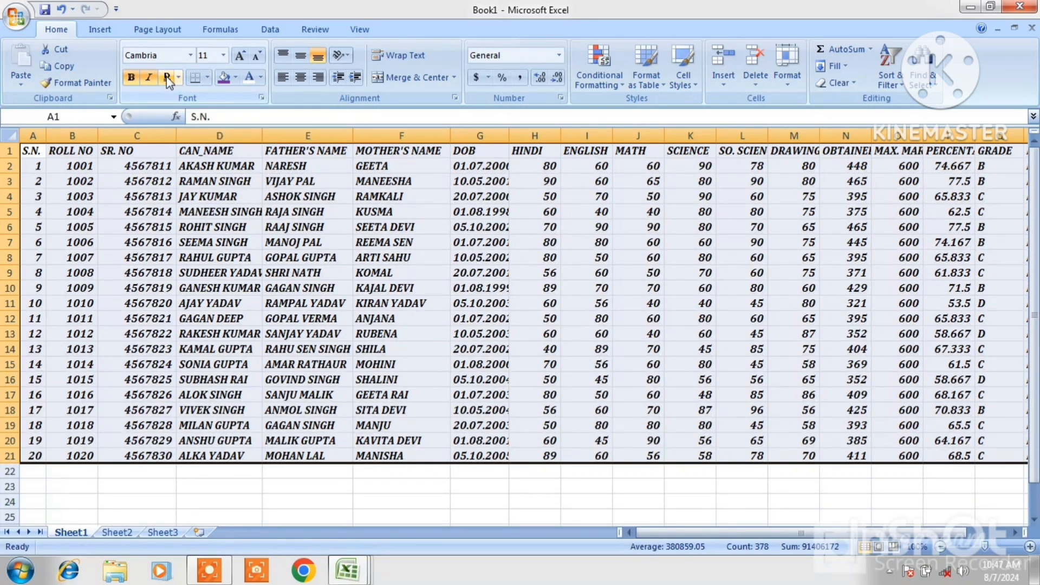
{"action": "left_click", "coordinate": [154, 77]}
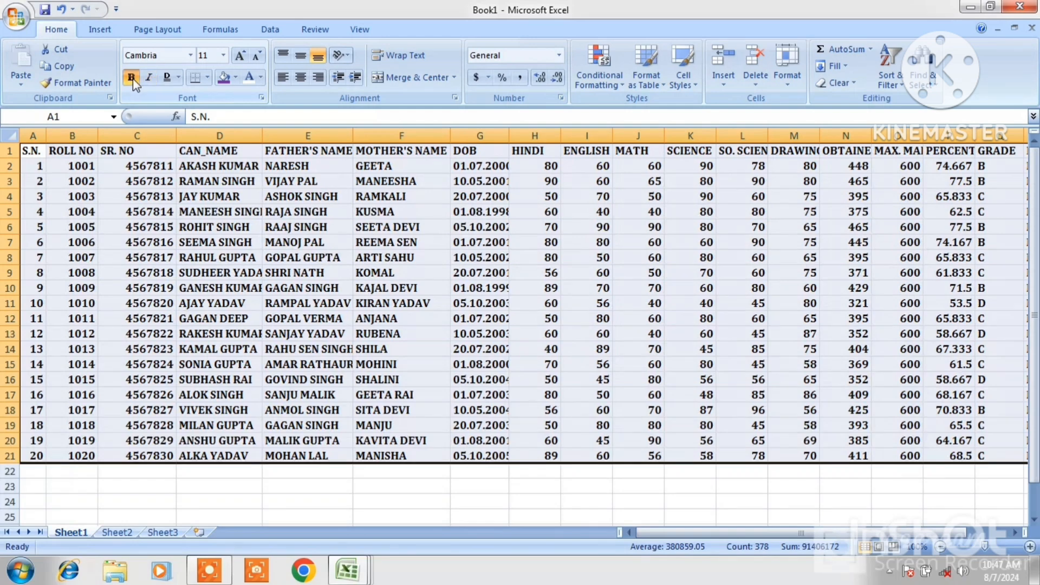
{"action": "left_click", "coordinate": [132, 79]}
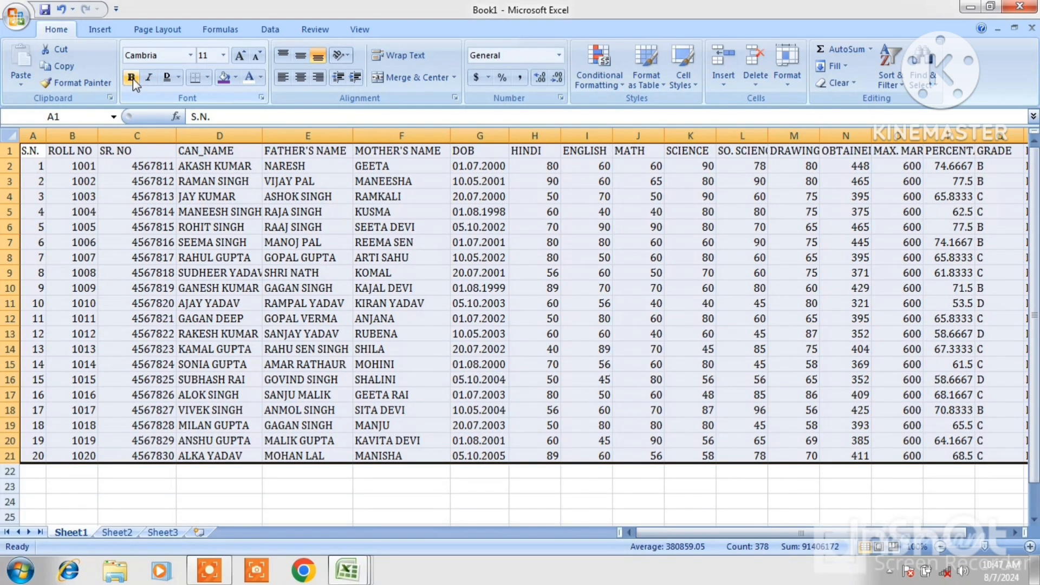
Apply all borders to the table range A1:T21
{"action": "left_click", "coordinate": [321, 391]}
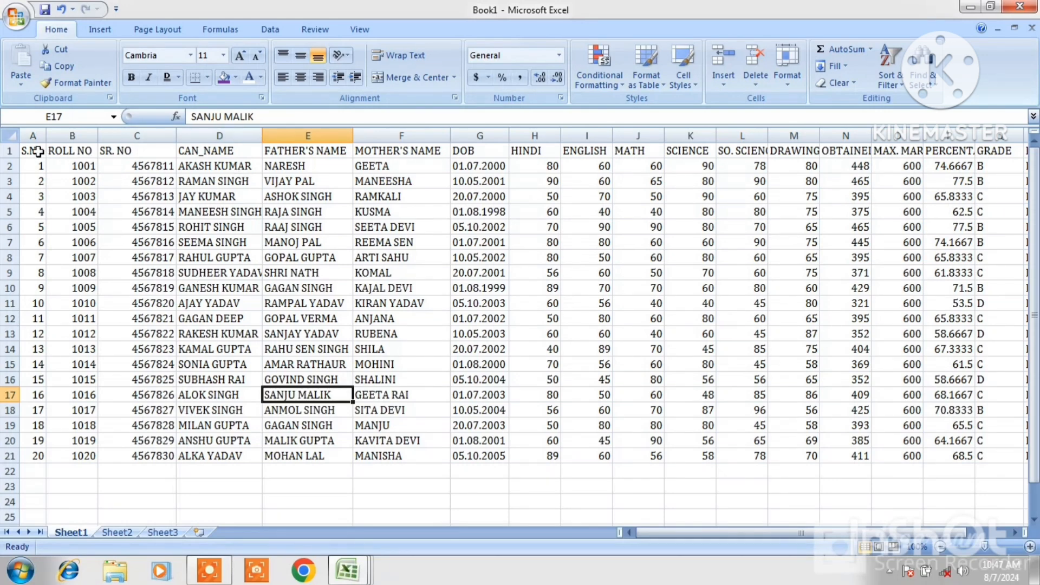
{"action": "left_click_drag", "start_coordinate": [36, 152], "coordinate": [1001, 458]}
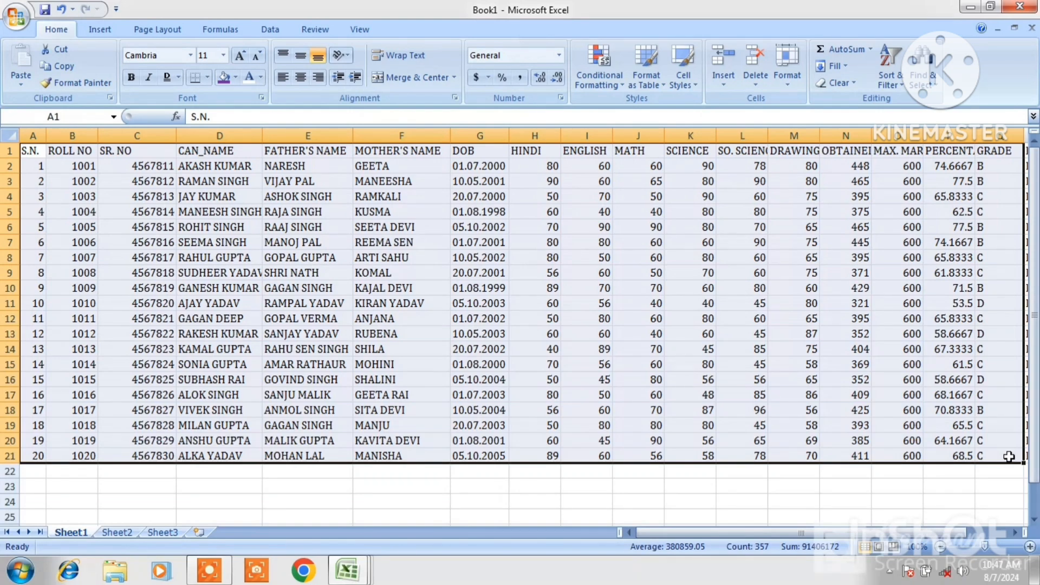
{"action": "left_click", "coordinate": [206, 79]}
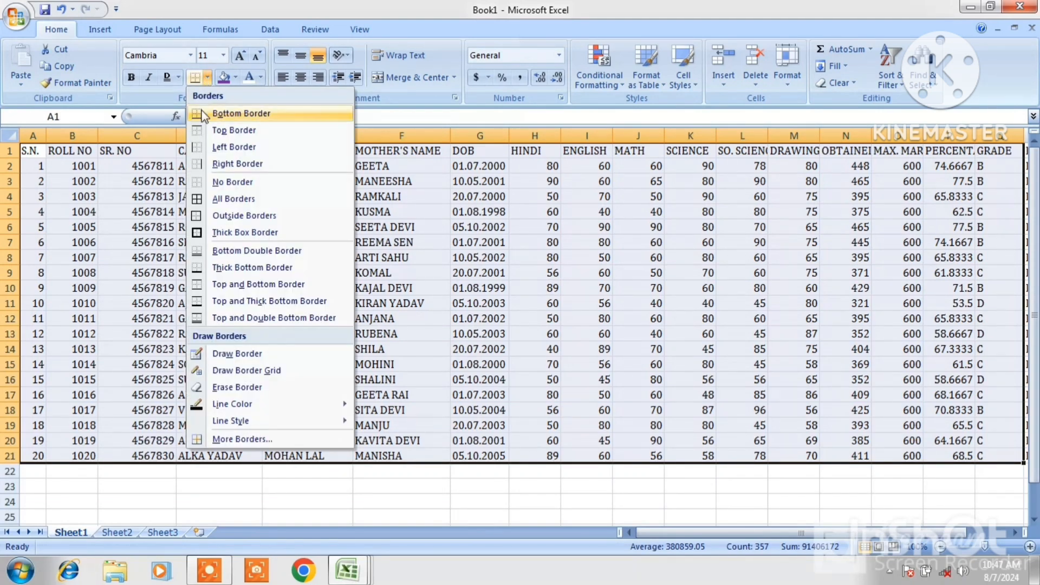
{"action": "left_click", "coordinate": [198, 202]}
{"action": "left_click", "coordinate": [438, 484]}
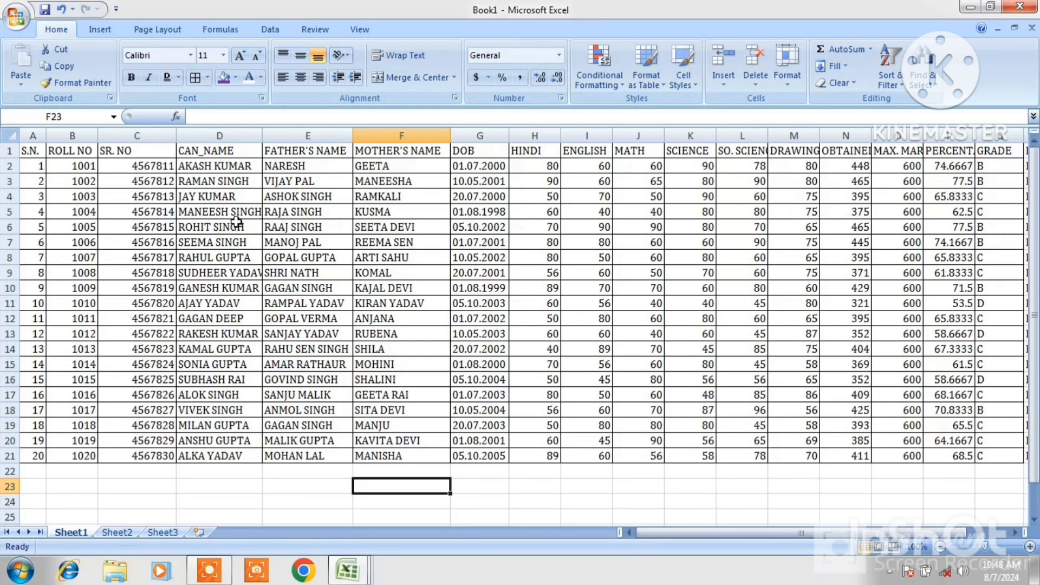
{"action": "left_click", "coordinate": [208, 77]}
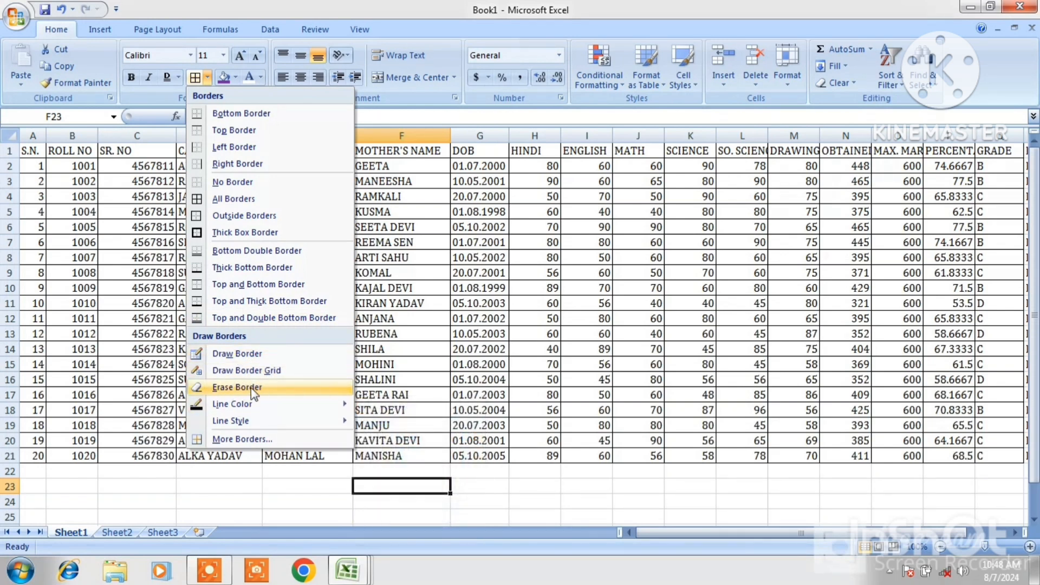
{"action": "mouse_move", "coordinate": [290, 420]}
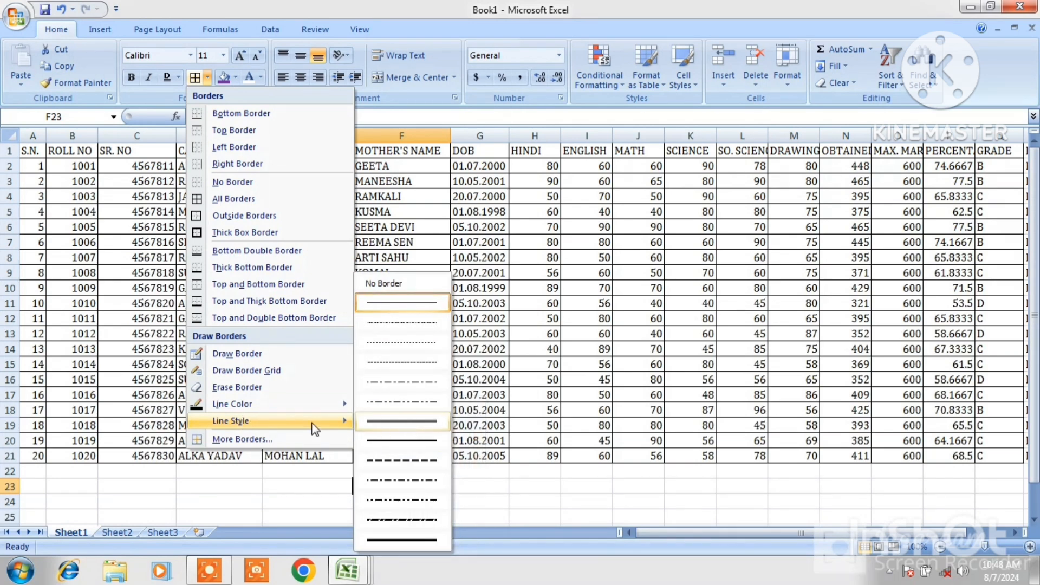
{"action": "mouse_move", "coordinate": [232, 406]}
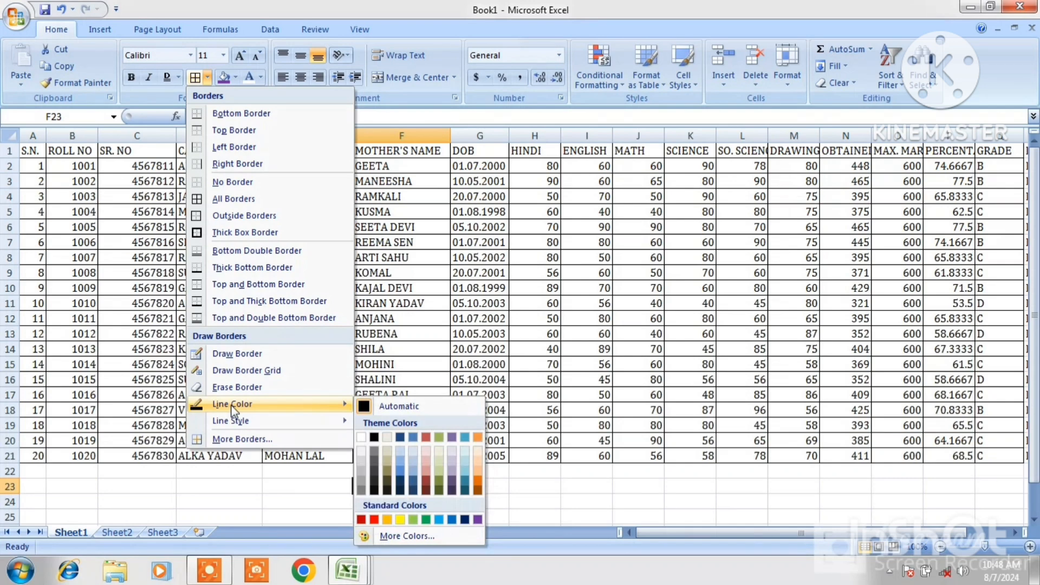
{"action": "left_click", "coordinate": [521, 287]}
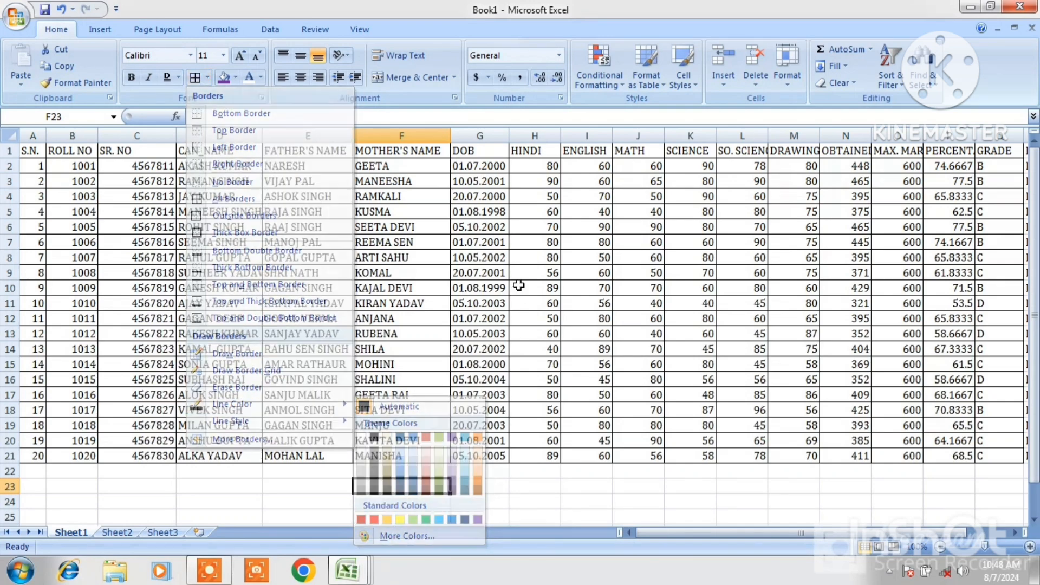
Select A1:E21 and set the border line colour to red
{"action": "left_click", "coordinate": [32, 150]}
{"action": "left_click_drag", "start_coordinate": [33, 150], "coordinate": [333, 459]}
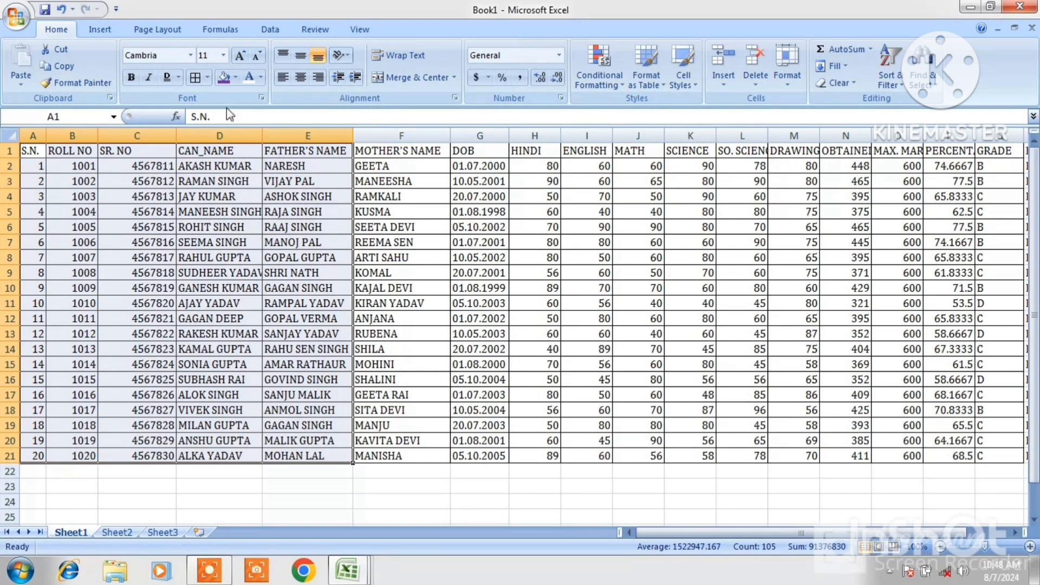
{"action": "left_click", "coordinate": [206, 78]}
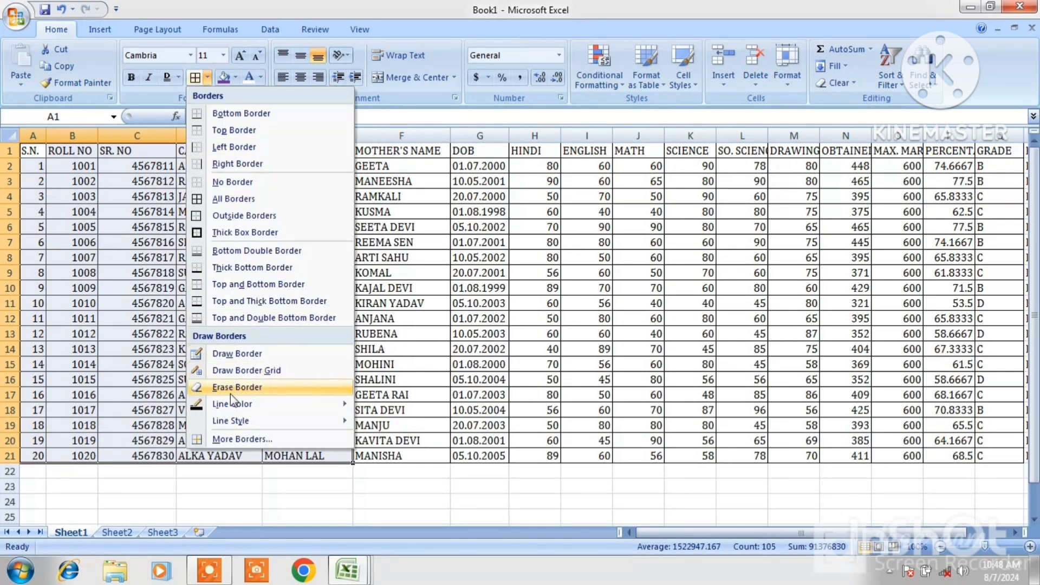
{"action": "mouse_move", "coordinate": [234, 402]}
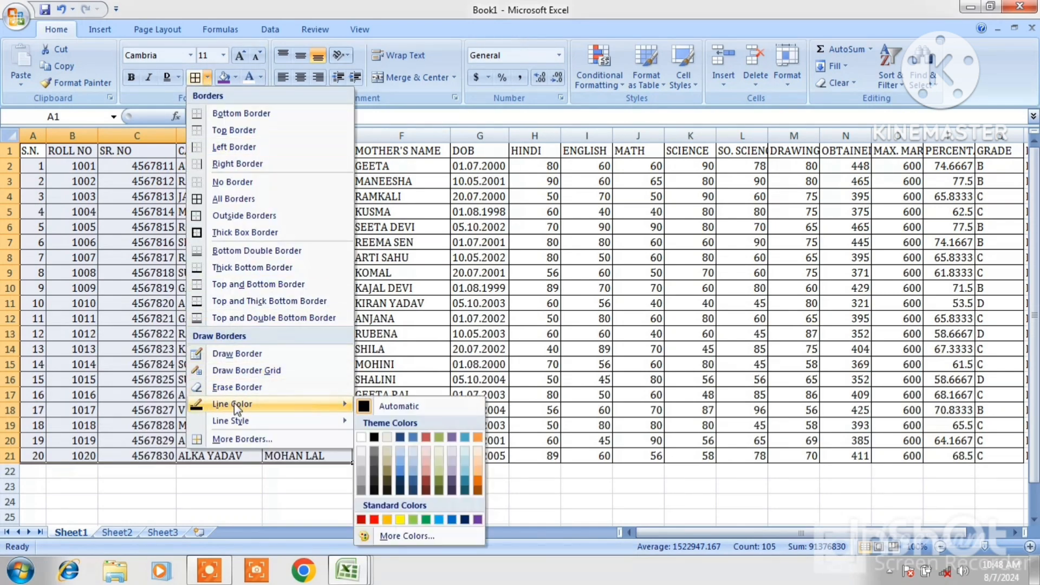
{"action": "left_click", "coordinate": [374, 519]}
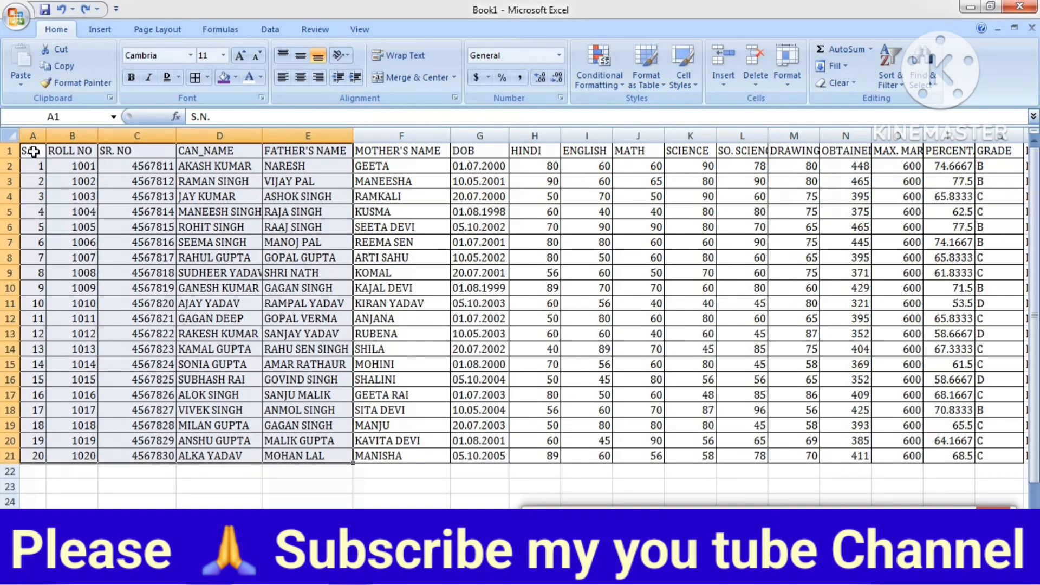
Select the whole table A1:T21, remove its borders and apply all borders again
{"action": "left_click_drag", "start_coordinate": [33, 151], "coordinate": [992, 457]}
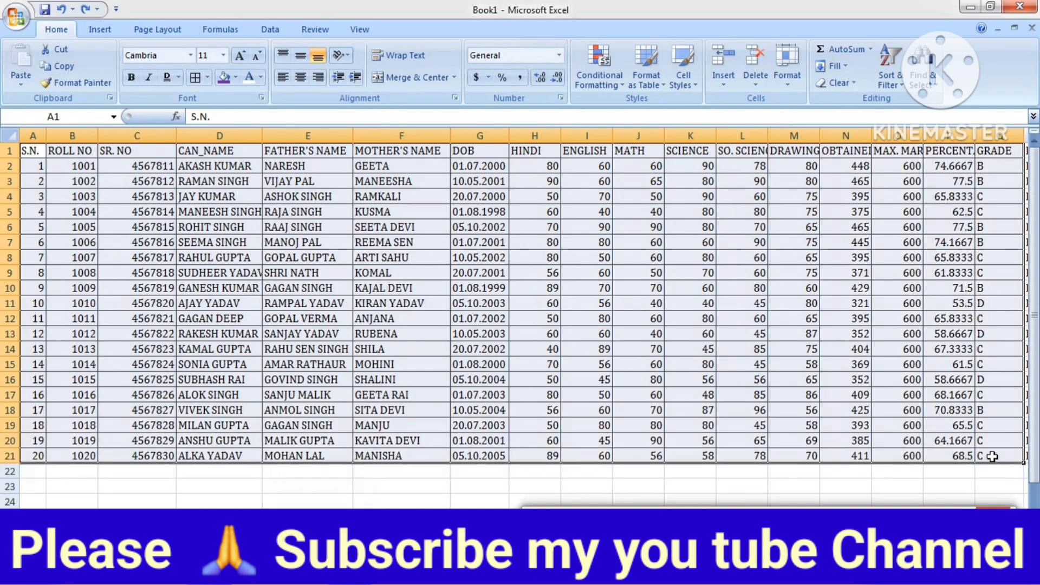
{"action": "left_click", "coordinate": [207, 78]}
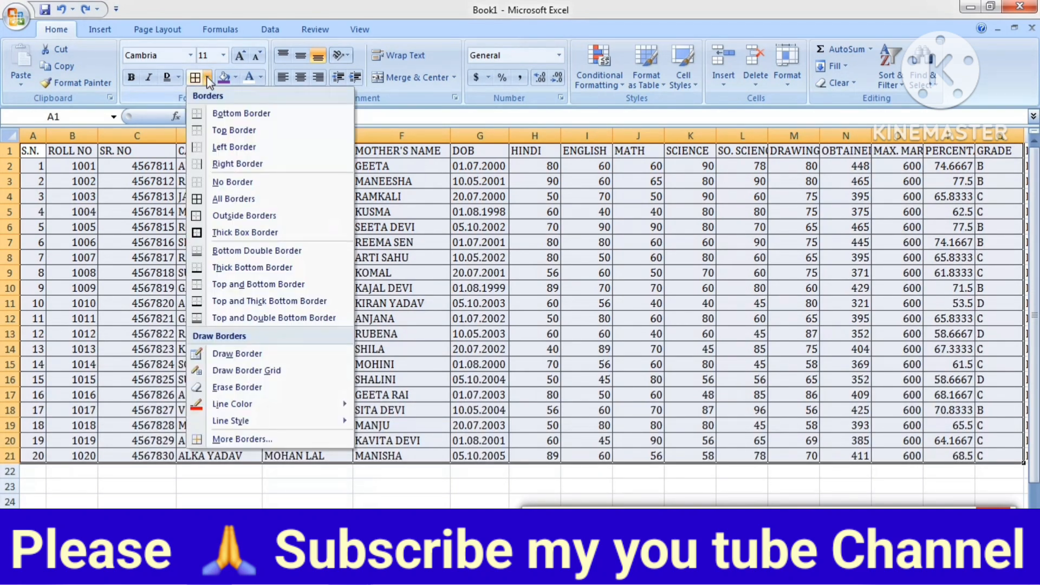
{"action": "left_click", "coordinate": [223, 184]}
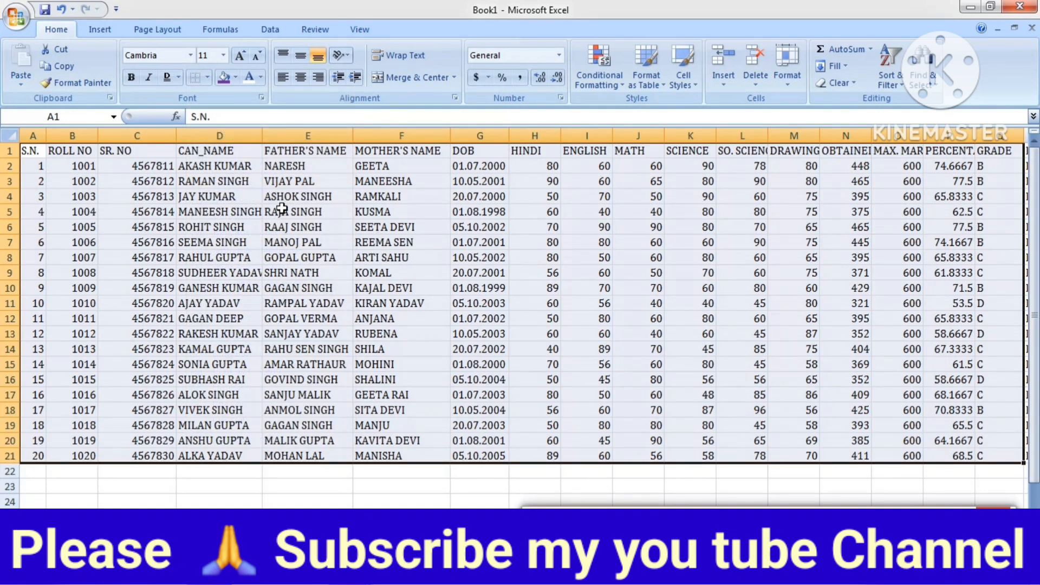
{"action": "left_click", "coordinate": [206, 81]}
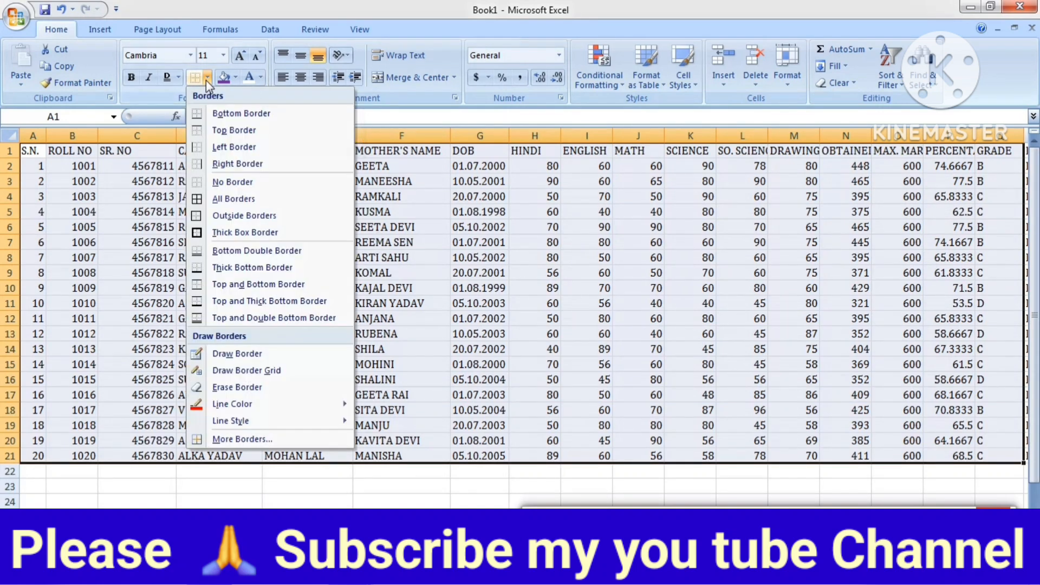
{"action": "left_click", "coordinate": [217, 199]}
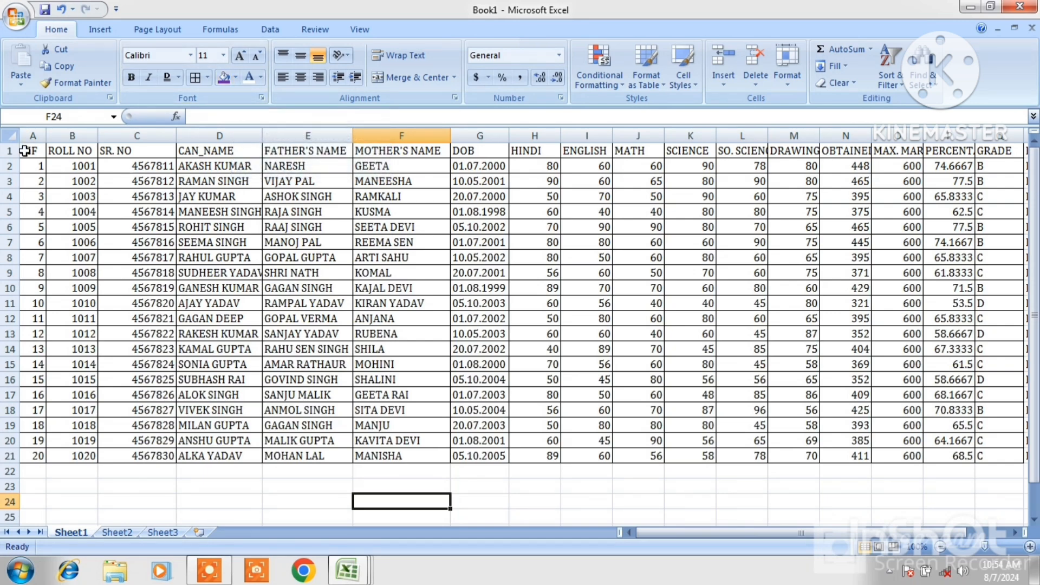
Select the table range A1:T21 and fill it with an orange theme colour
{"action": "left_click_drag", "start_coordinate": [25, 151], "coordinate": [985, 455]}
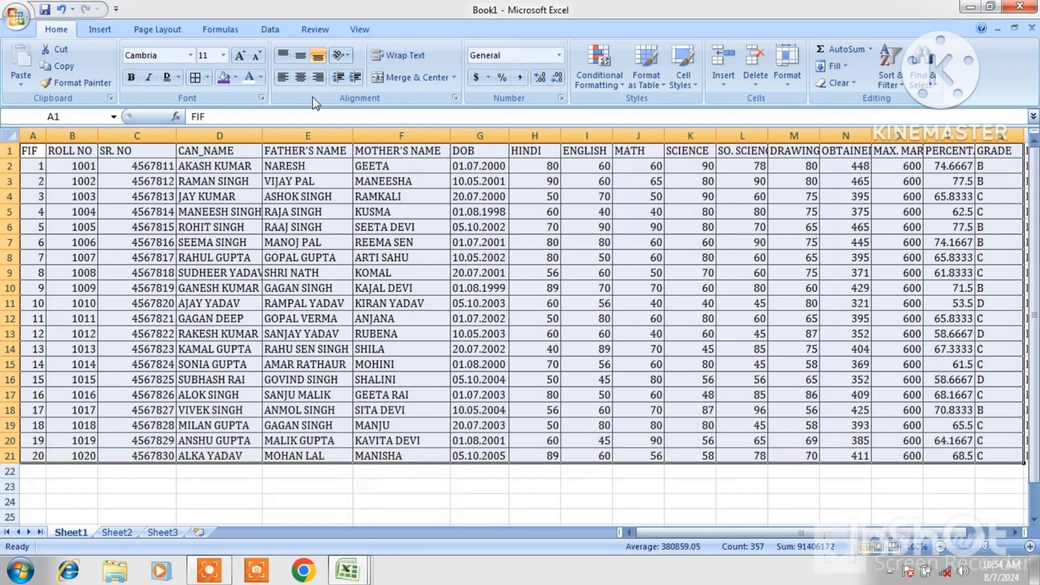
{"action": "left_click", "coordinate": [236, 78]}
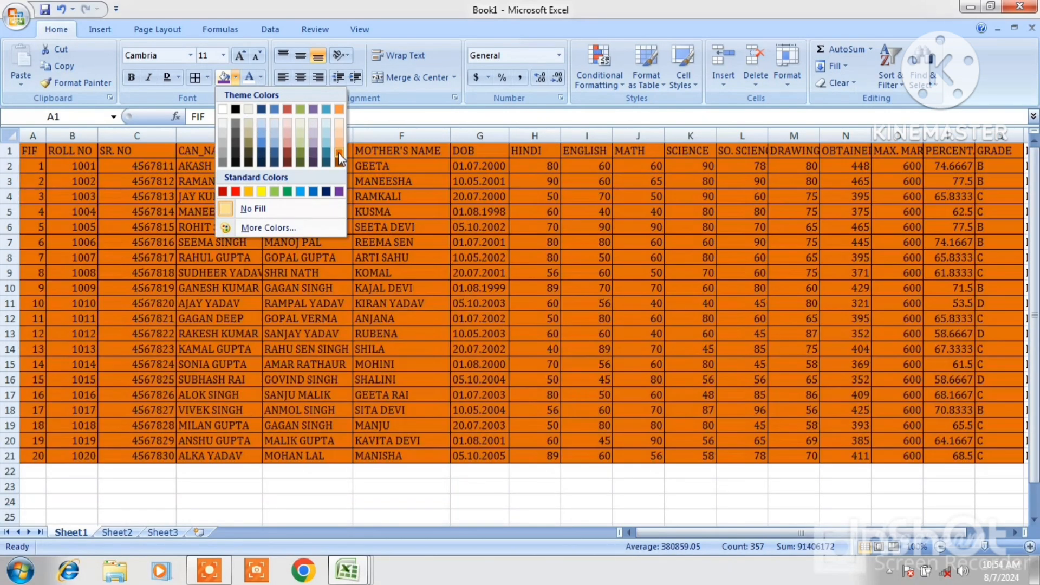
{"action": "left_click", "coordinate": [338, 153]}
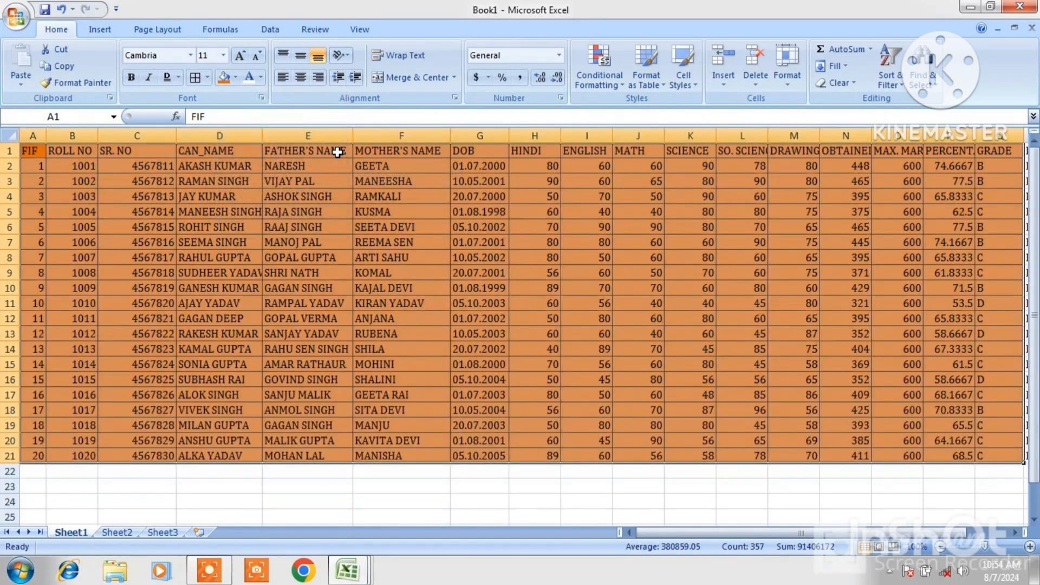
Change the table fill to dark blue, then remove the fill
{"action": "left_click", "coordinate": [236, 78]}
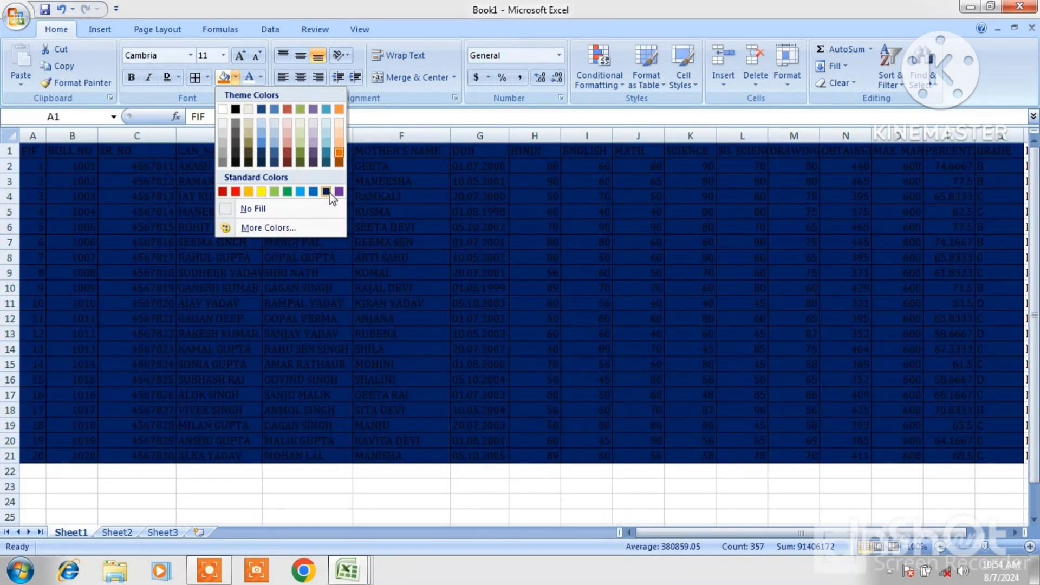
{"action": "left_click", "coordinate": [328, 192]}
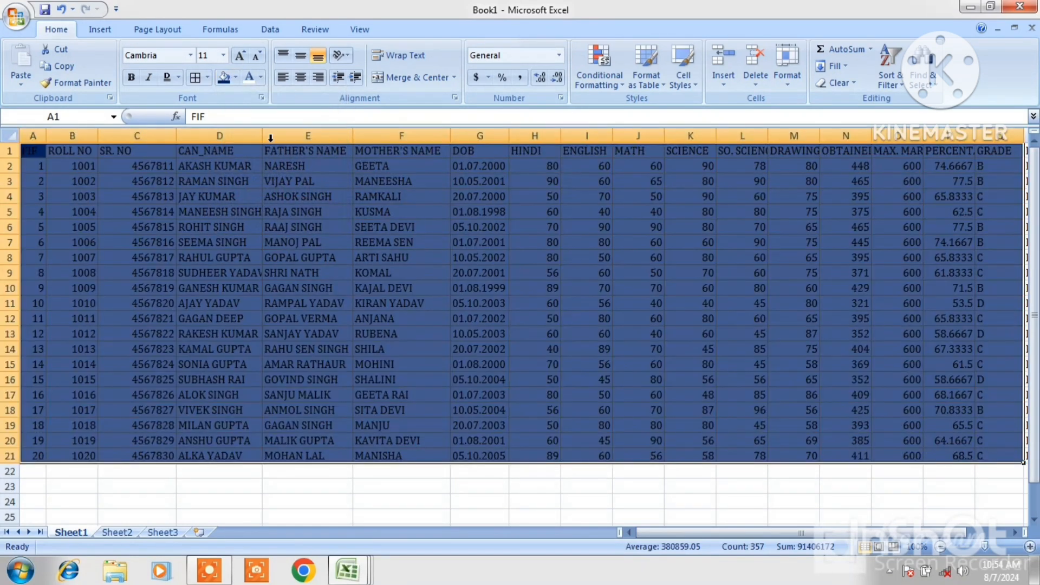
{"action": "left_click", "coordinate": [234, 78]}
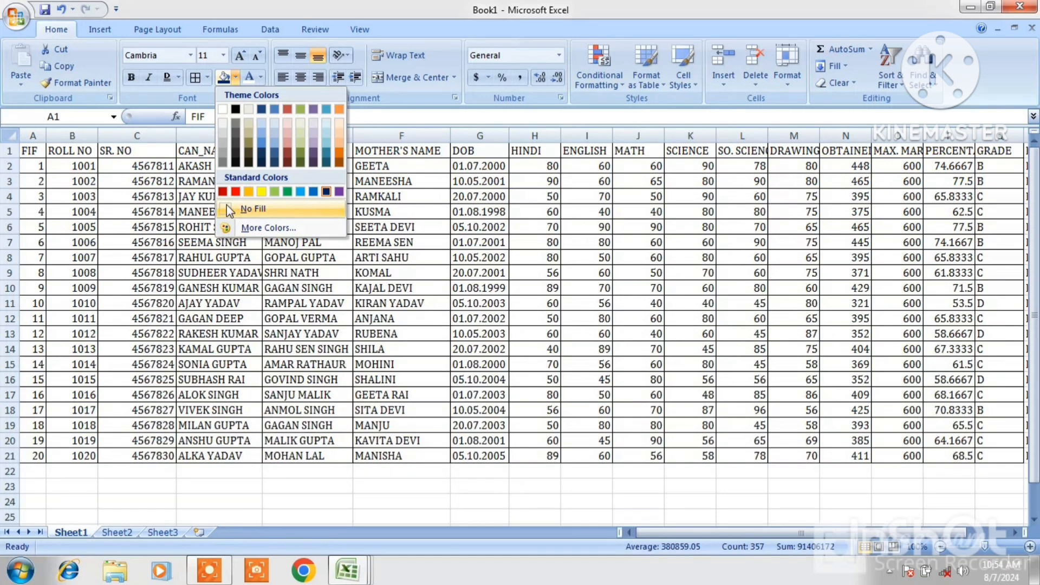
{"action": "left_click", "coordinate": [230, 210]}
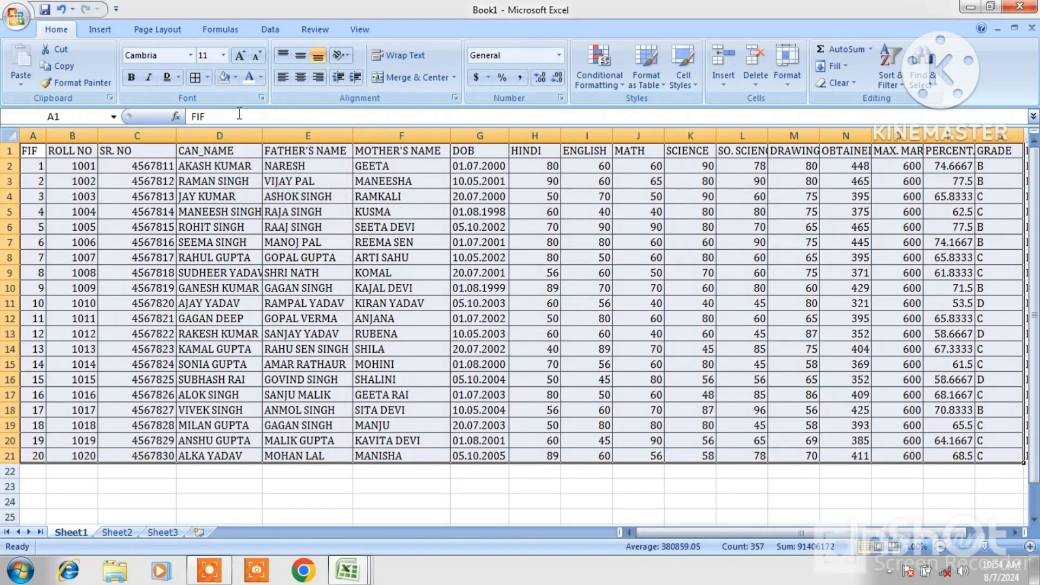
Fill the table with a pink colour picked from the standard colour palette
{"action": "left_click", "coordinate": [235, 79]}
{"action": "left_click", "coordinate": [262, 228]}
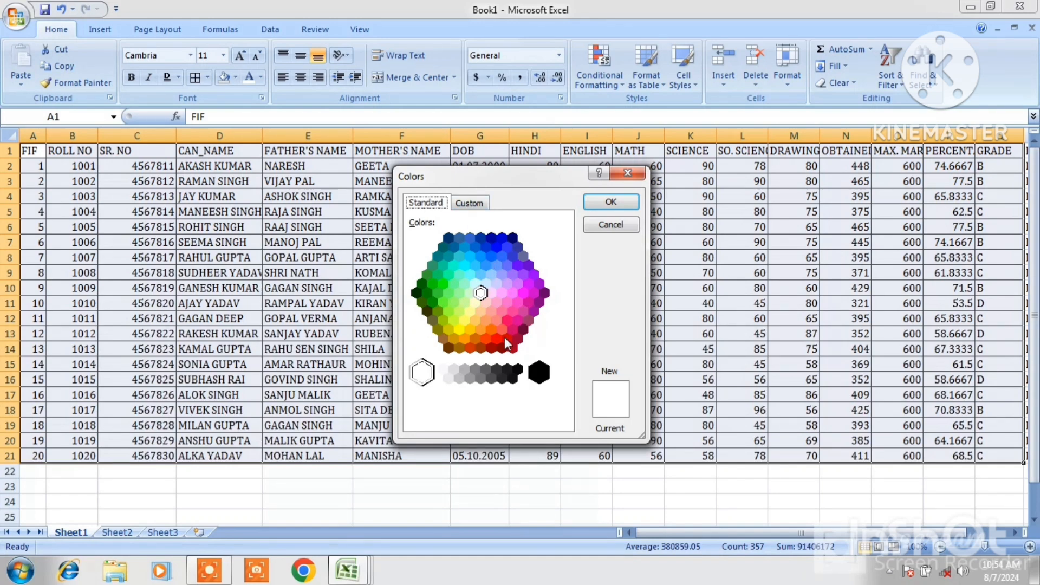
{"action": "left_click", "coordinate": [506, 320]}
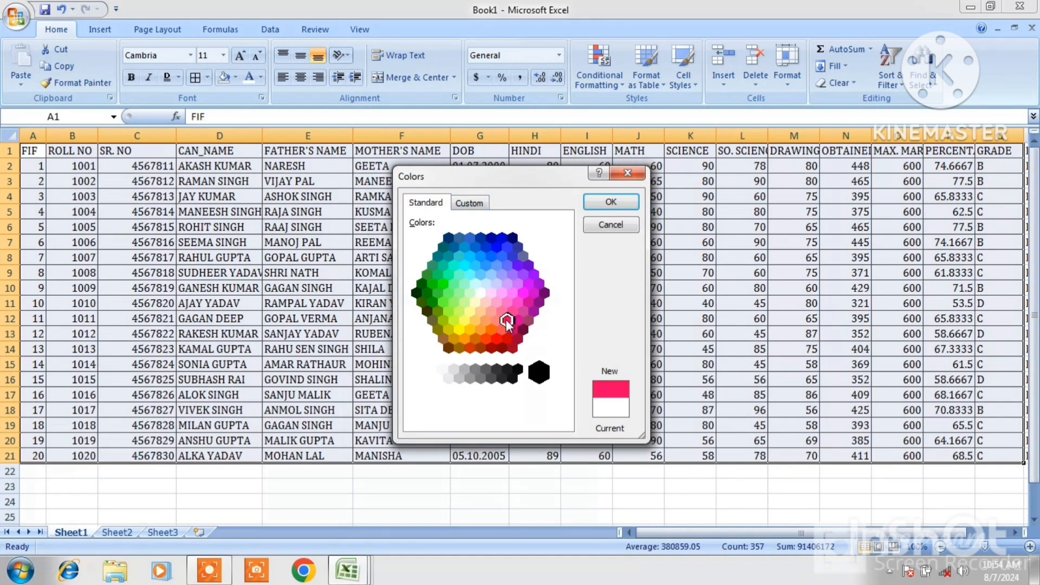
{"action": "left_click", "coordinate": [601, 203]}
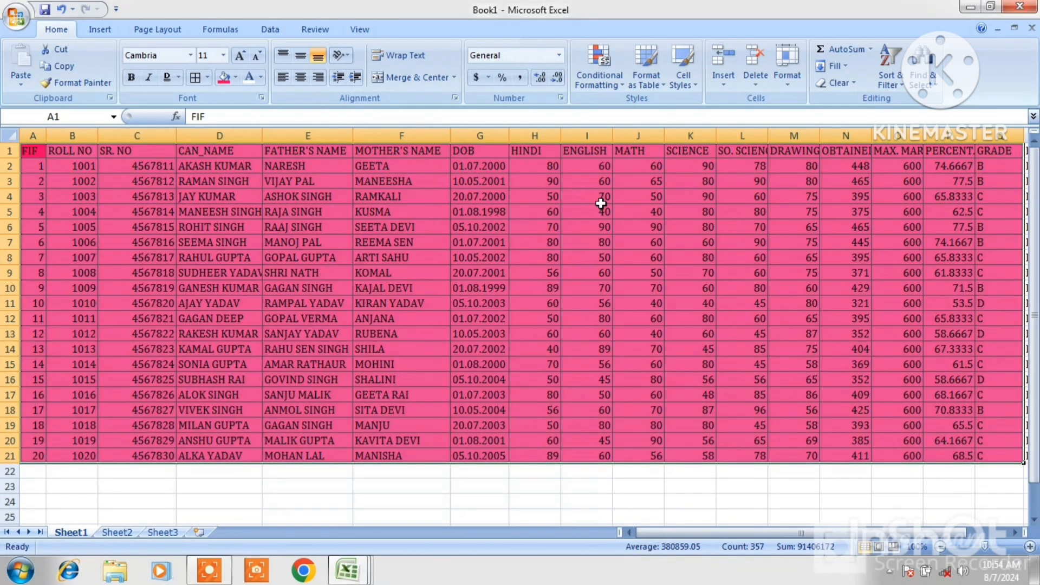
Lighten the fill to a custom pink with RGB 255, 175, 207
{"action": "left_click", "coordinate": [235, 79]}
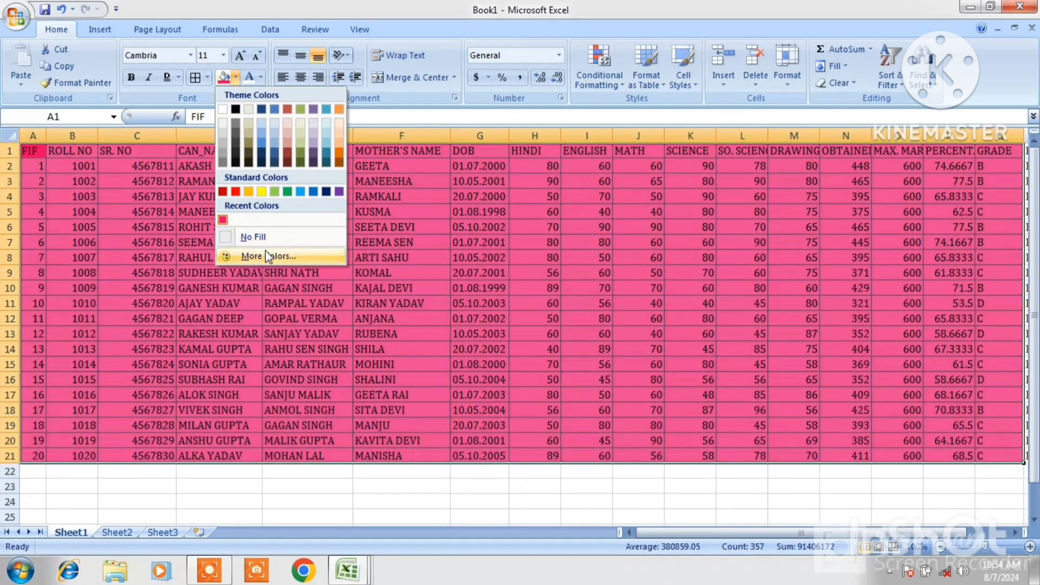
{"action": "left_click", "coordinate": [267, 255]}
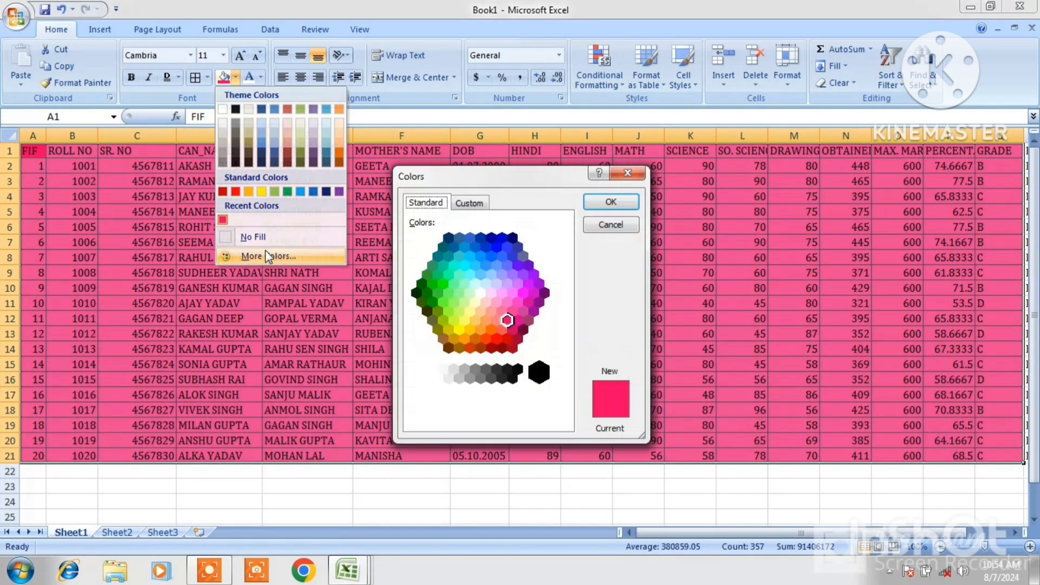
{"action": "left_click", "coordinate": [477, 204]}
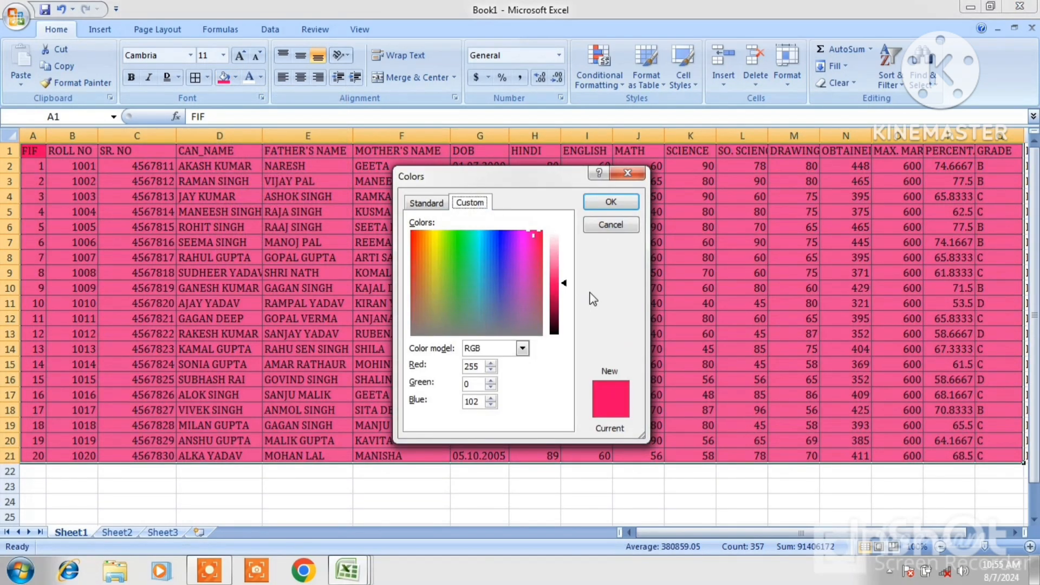
{"action": "left_click_drag", "start_coordinate": [564, 285], "coordinate": [560, 254]}
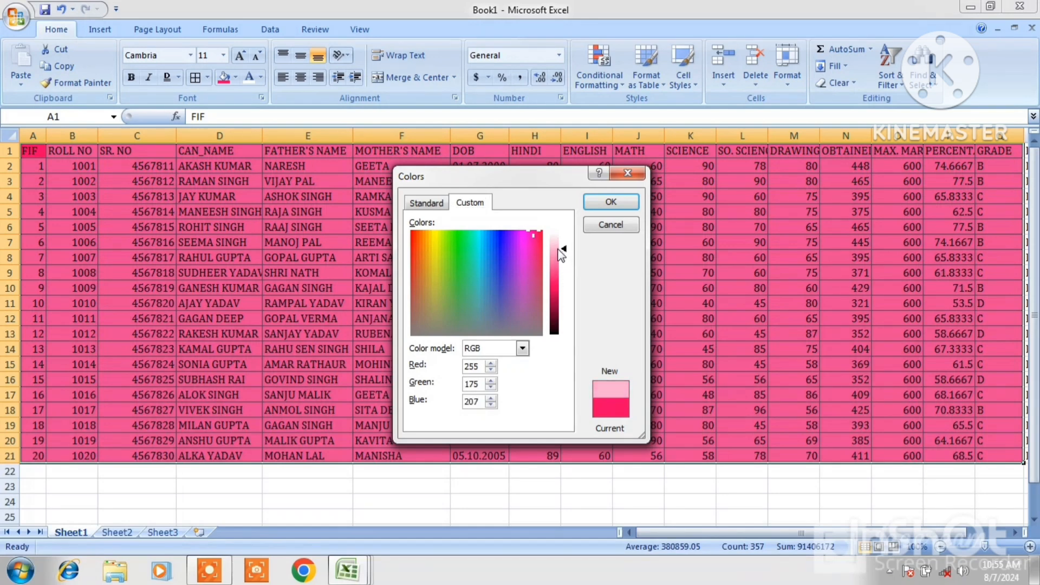
{"action": "left_click", "coordinate": [603, 208]}
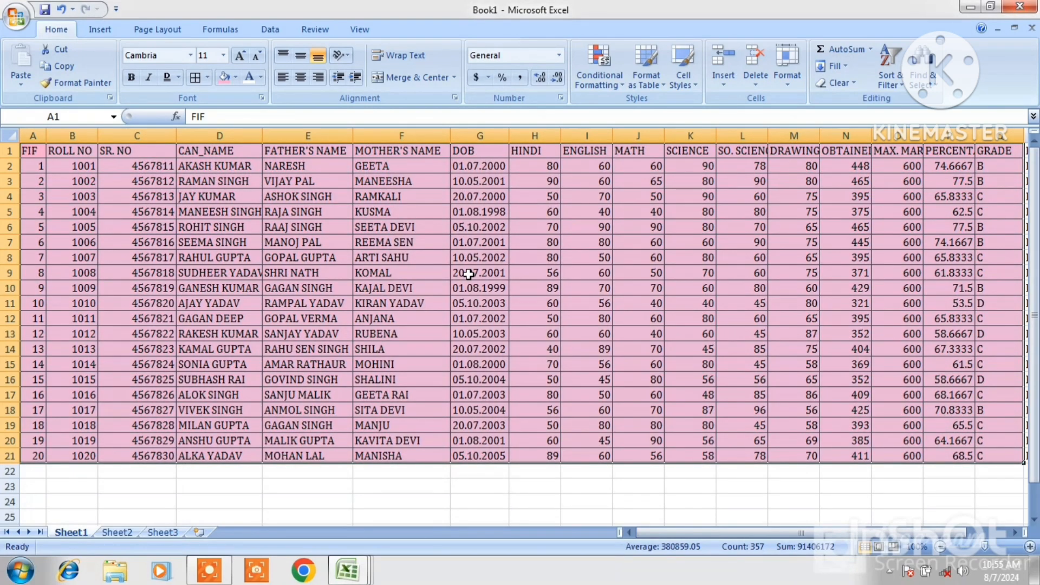
Clear the fill and apply the dark blue standard fill colour instead
{"action": "left_click", "coordinate": [236, 81]}
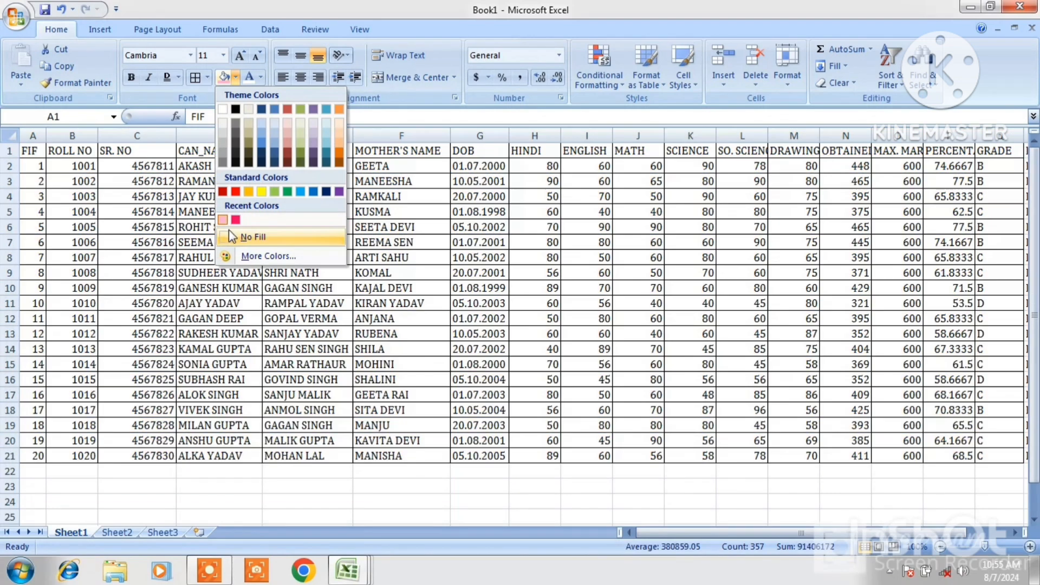
{"action": "left_click", "coordinate": [228, 242]}
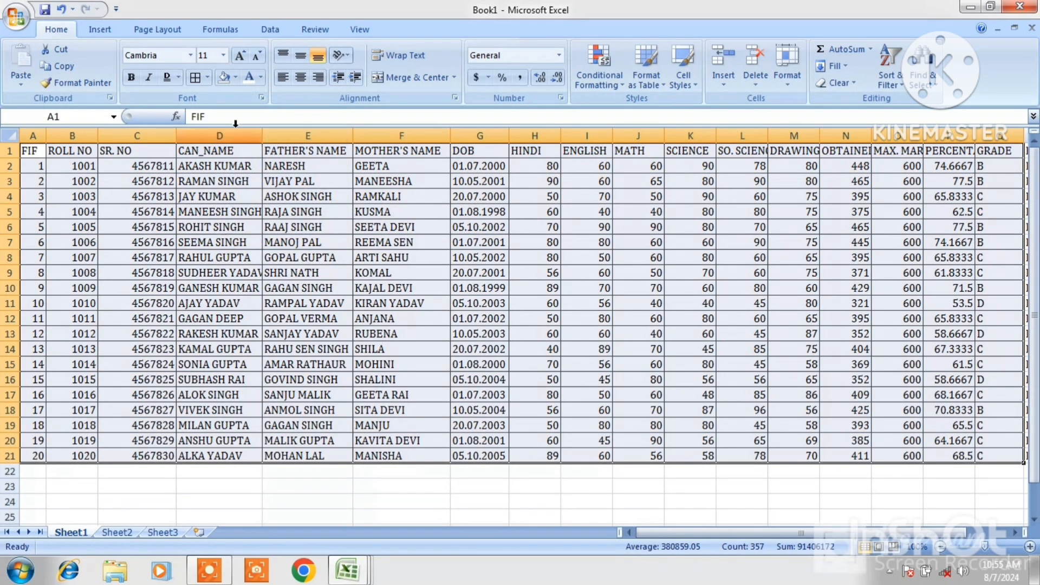
{"action": "left_click", "coordinate": [236, 79]}
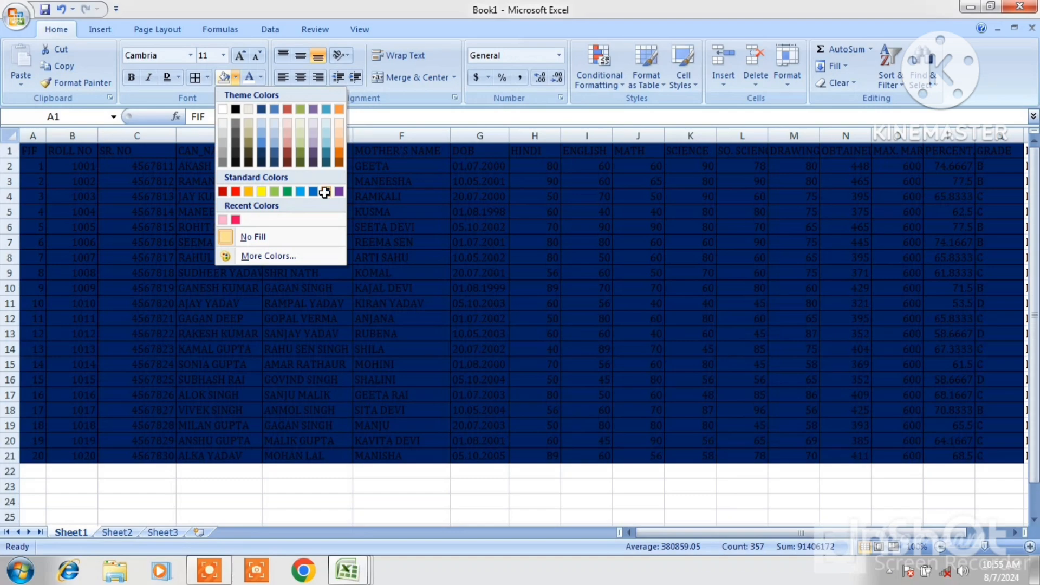
{"action": "left_click", "coordinate": [324, 192]}
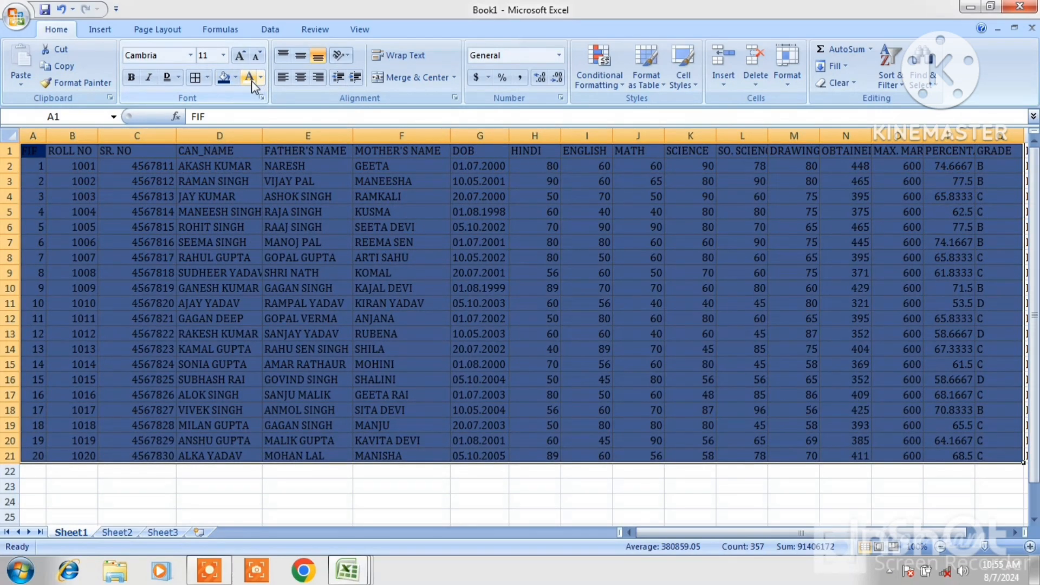
Set the table's font colour to yellow
{"action": "left_click", "coordinate": [251, 83]}
{"action": "left_click", "coordinate": [261, 79]}
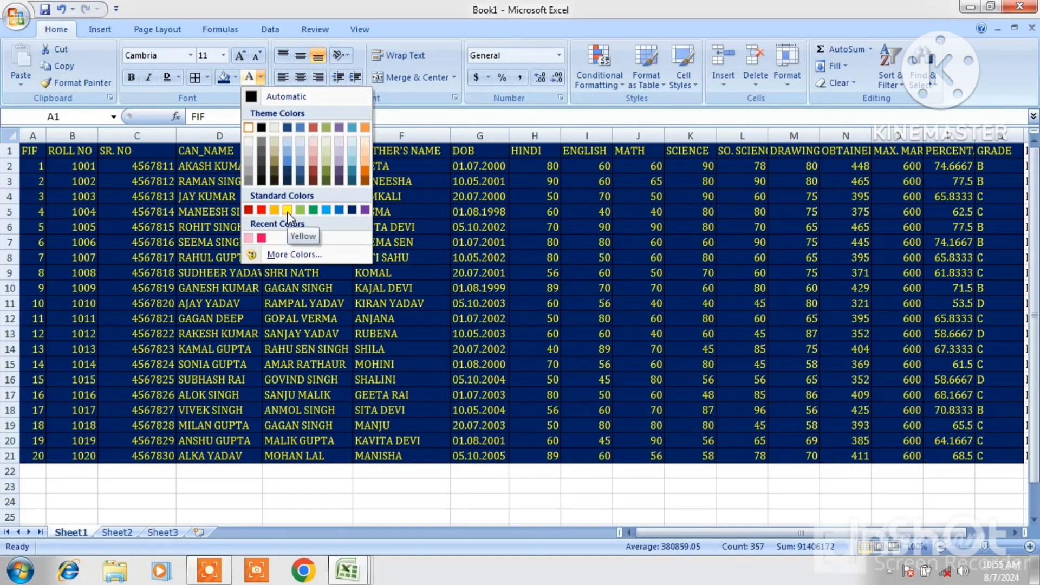
{"action": "left_click", "coordinate": [287, 213]}
Set the table's font colour to a custom yellow with RGB 255, 255, 55 from the colour picker
{"action": "left_click", "coordinate": [260, 81]}
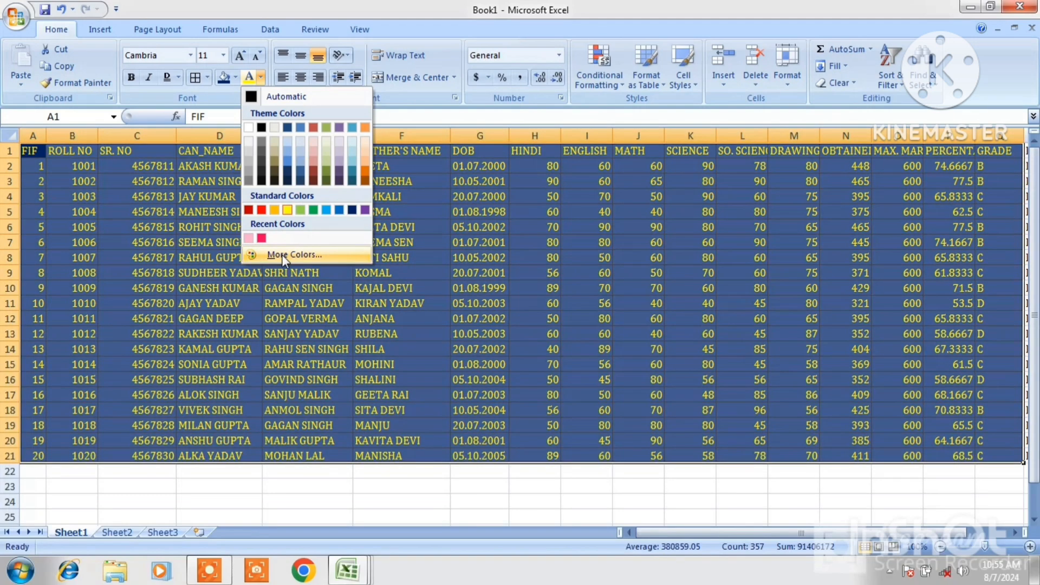
{"action": "left_click", "coordinate": [291, 256]}
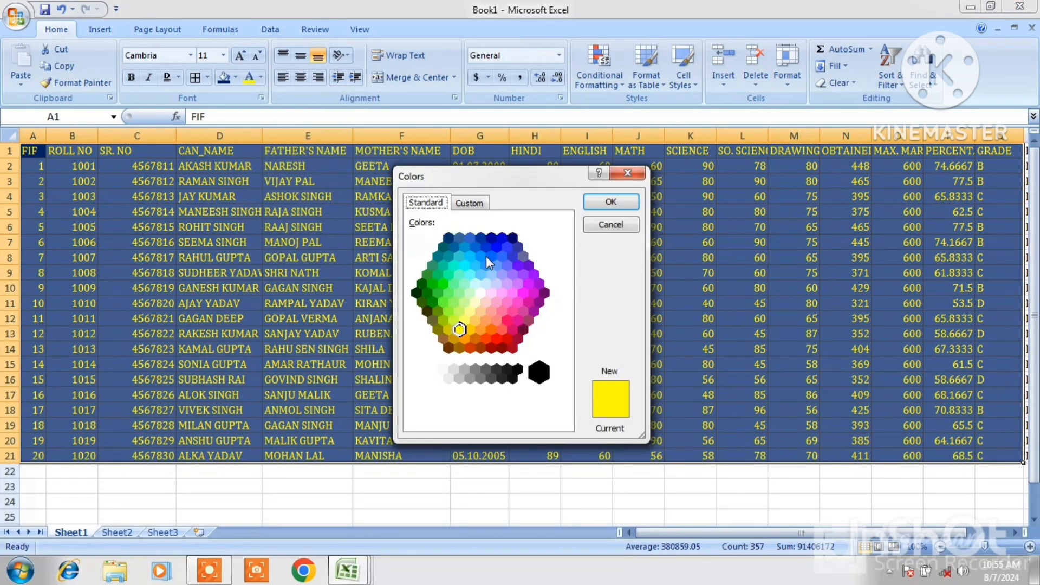
{"action": "left_click", "coordinate": [478, 302]}
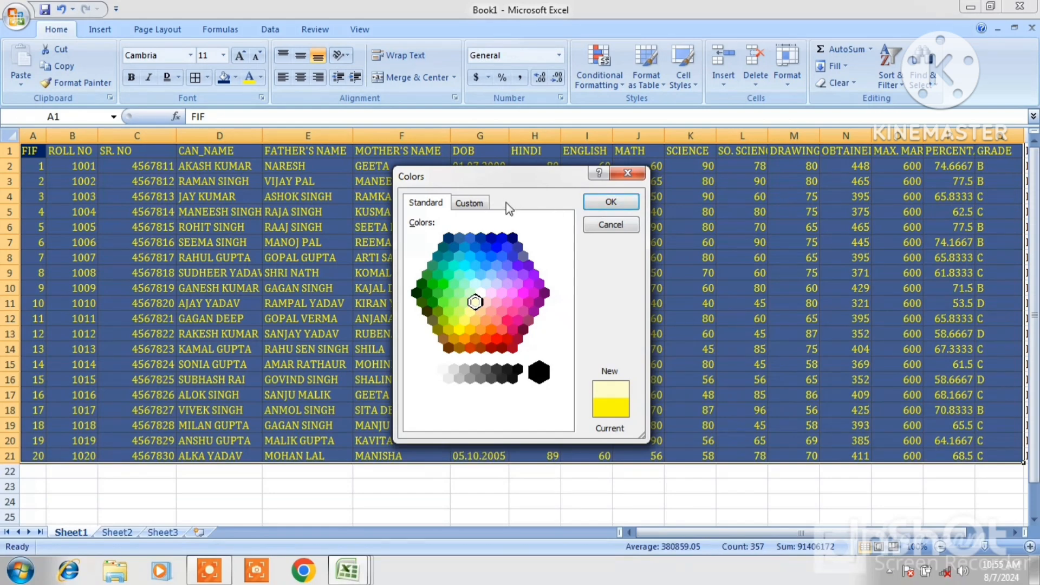
{"action": "left_click", "coordinate": [468, 204]}
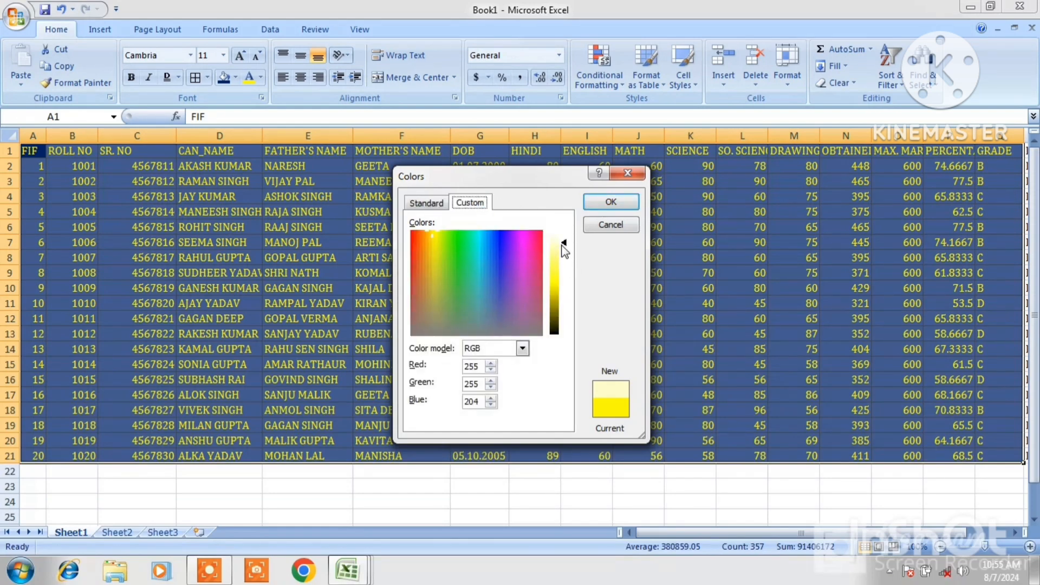
{"action": "left_click_drag", "start_coordinate": [562, 244], "coordinate": [566, 272]}
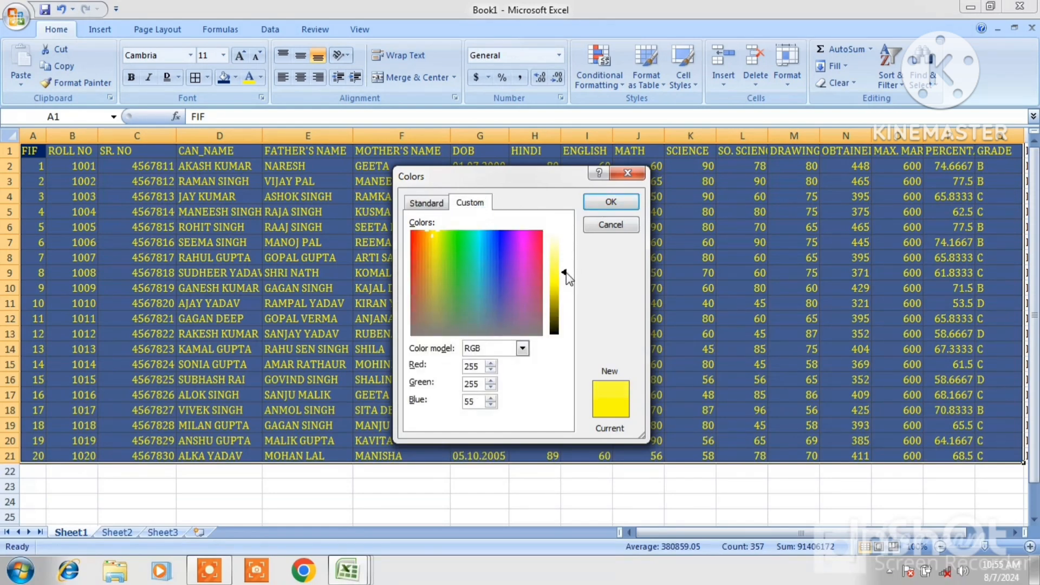
{"action": "left_click", "coordinate": [599, 204]}
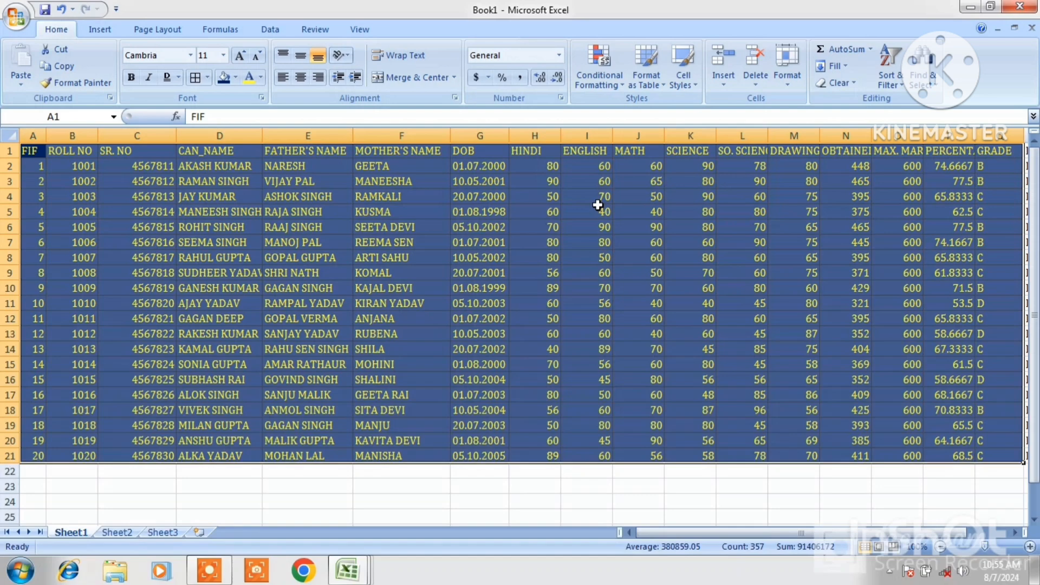
Select cell D2 and make row 2 much taller
{"action": "left_click", "coordinate": [347, 179]}
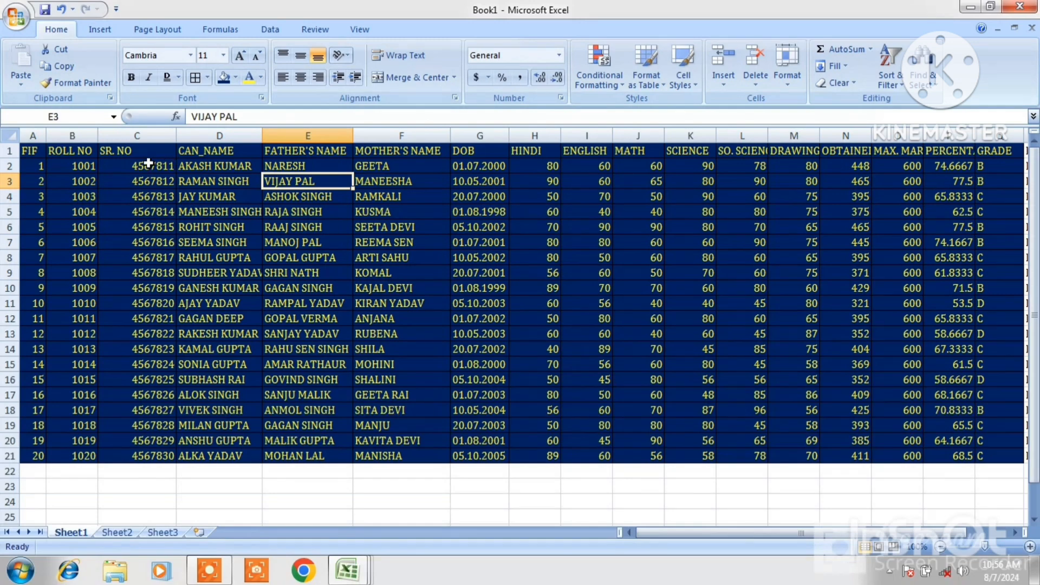
{"action": "left_click", "coordinate": [33, 154]}
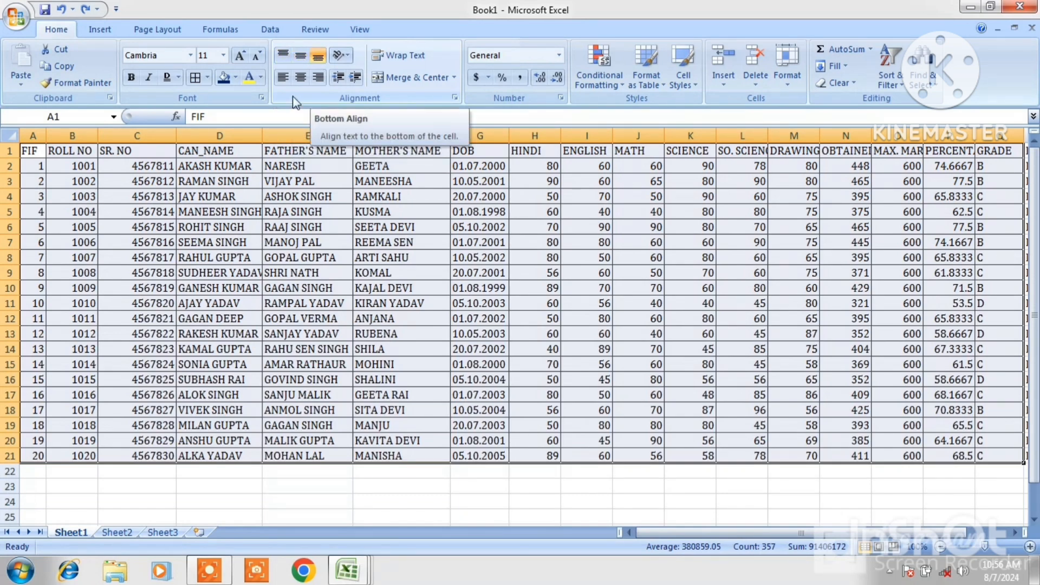
{"action": "left_click", "coordinate": [196, 166]}
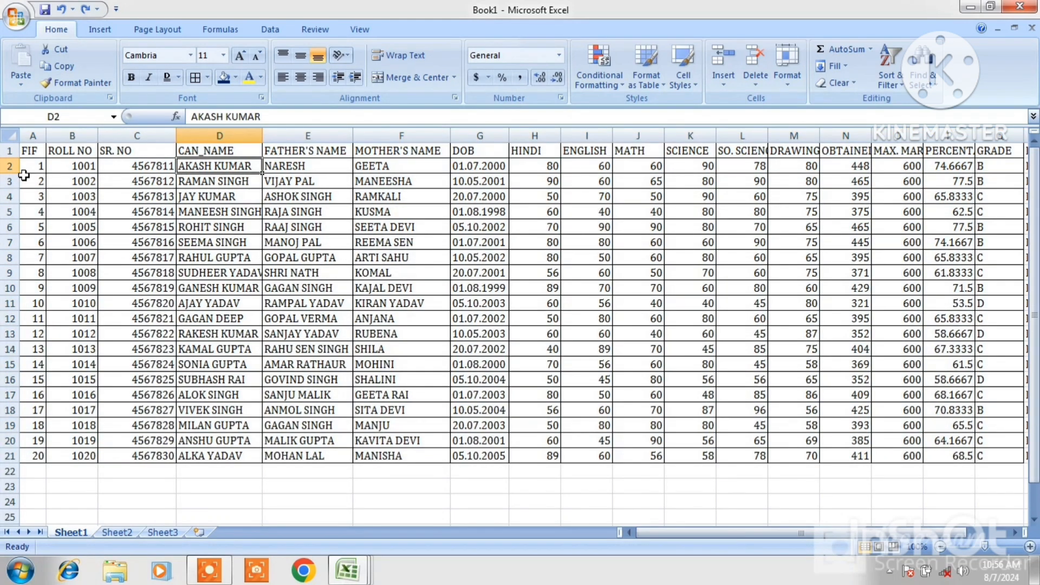
{"action": "left_click_drag", "start_coordinate": [14, 174], "coordinate": [26, 234]}
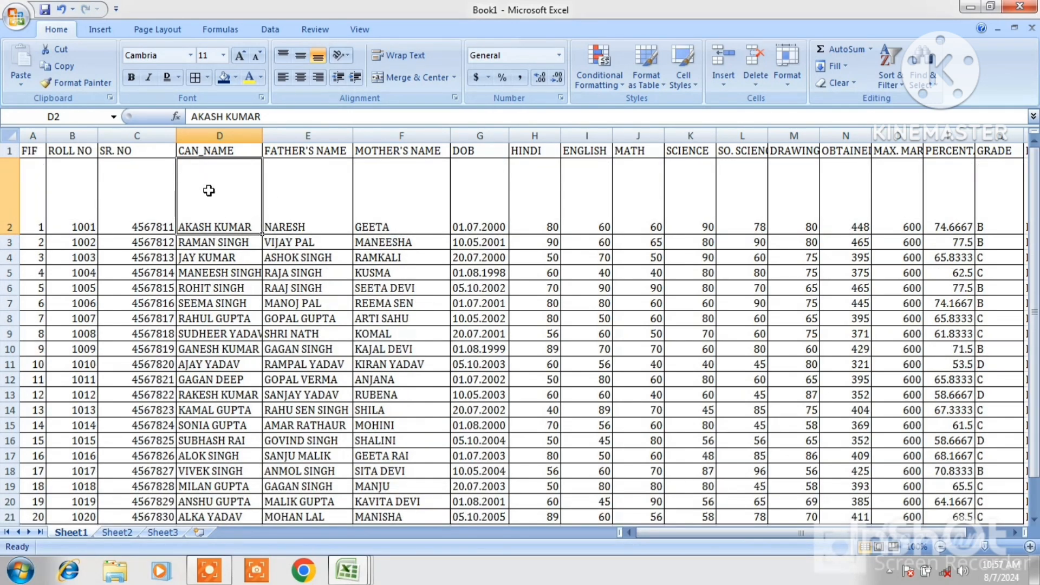
Try middle, top and bottom vertical alignment on cell D2, settling on top alignment
{"action": "left_click", "coordinate": [305, 57]}
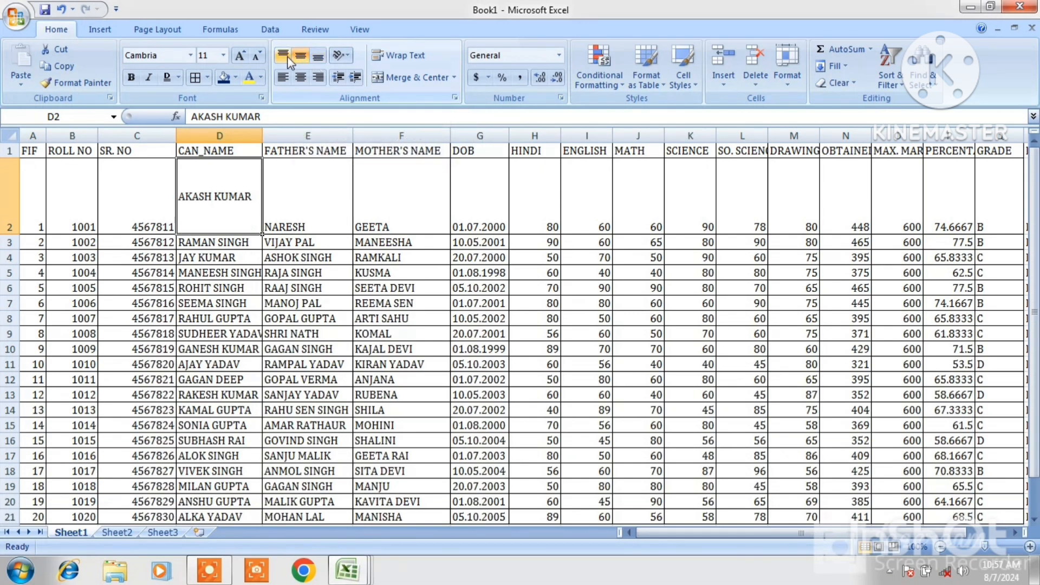
{"action": "left_click", "coordinate": [287, 59]}
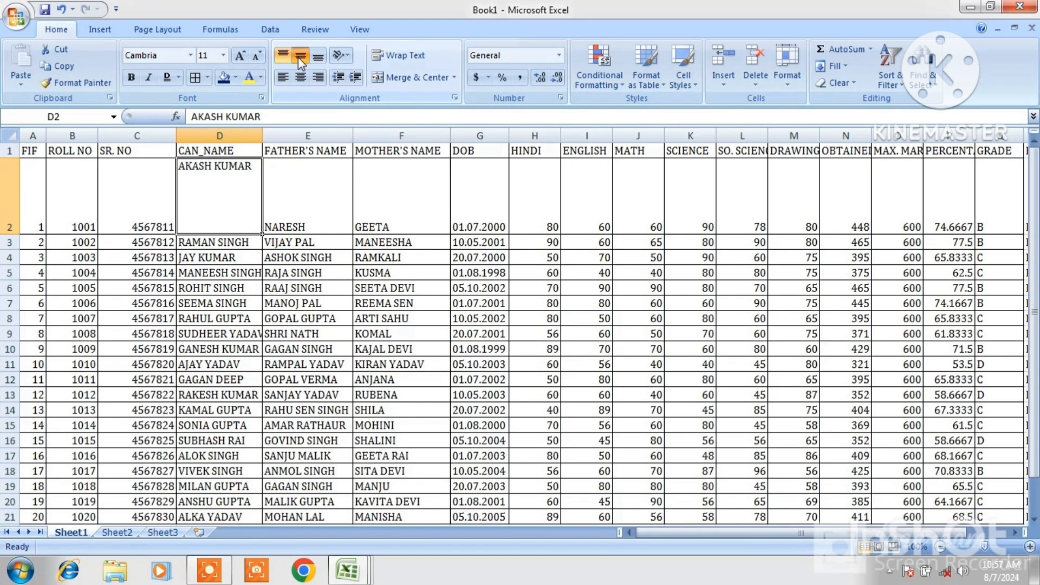
{"action": "left_click", "coordinate": [299, 58]}
{"action": "left_click", "coordinate": [314, 58]}
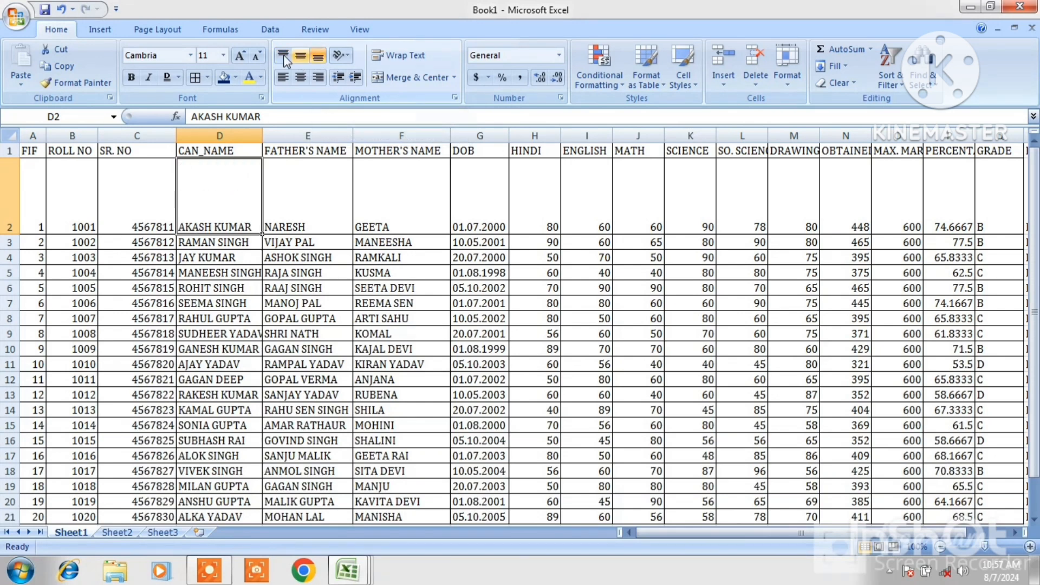
{"action": "left_click", "coordinate": [282, 56]}
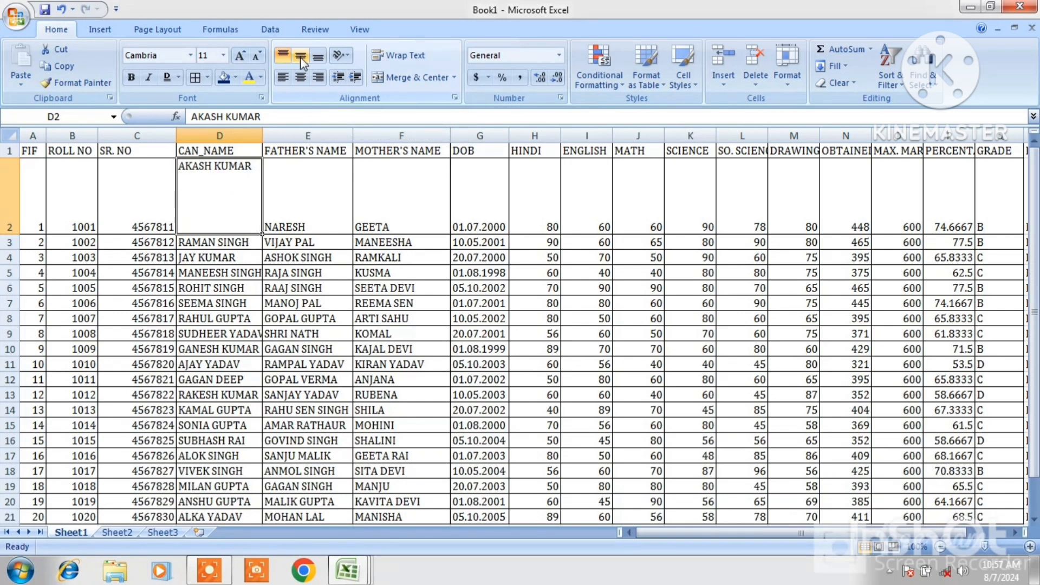
{"action": "left_click", "coordinate": [300, 56]}
{"action": "left_click", "coordinate": [315, 61]}
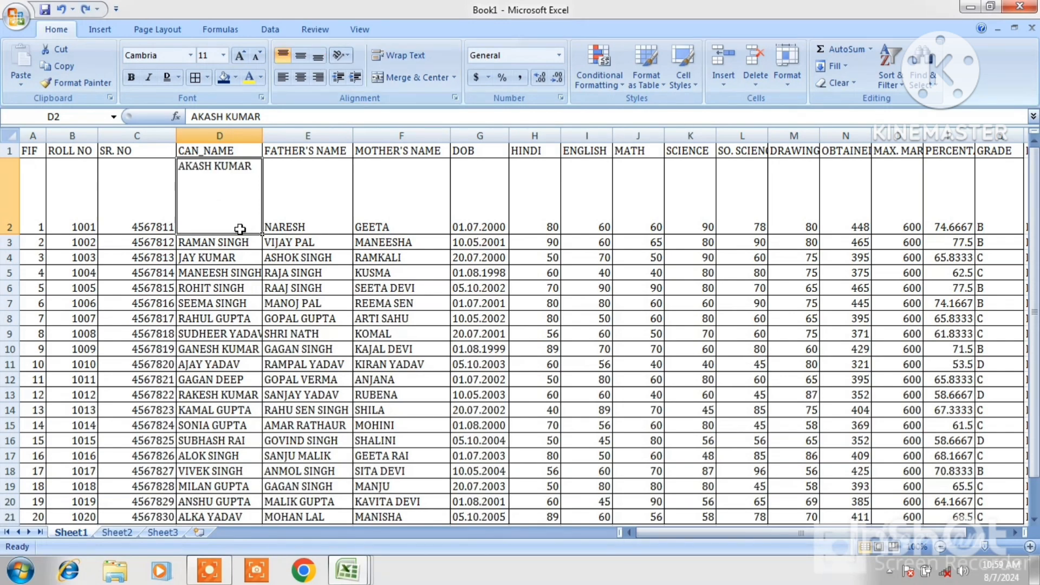
Try each text orientation on D2: angle counterclockwise, angle clockwise, vertical text, rotate text up and rotate text down
{"action": "left_click", "coordinate": [350, 58]}
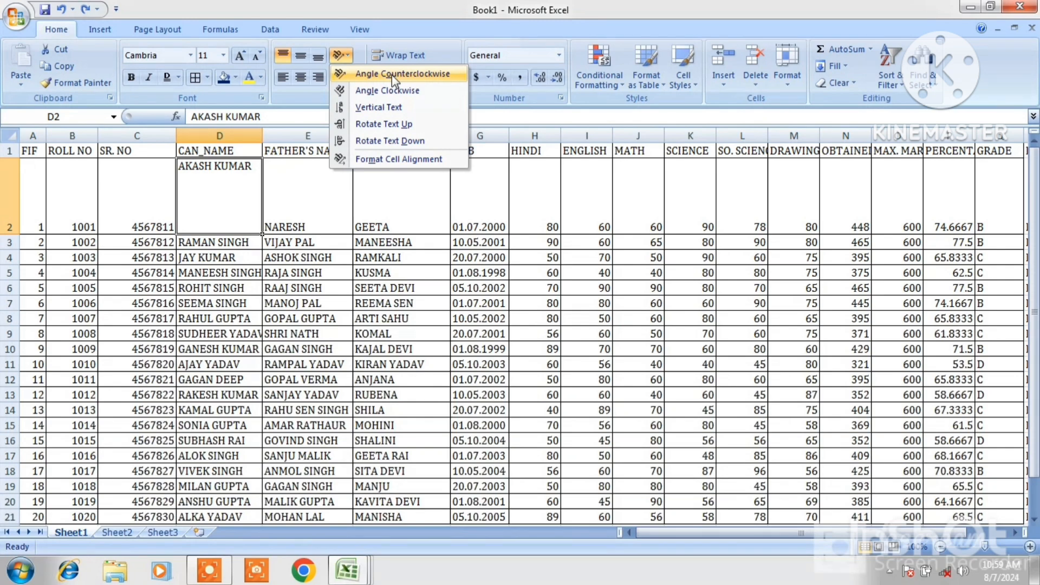
{"action": "left_click", "coordinate": [392, 75]}
{"action": "left_click", "coordinate": [346, 56]}
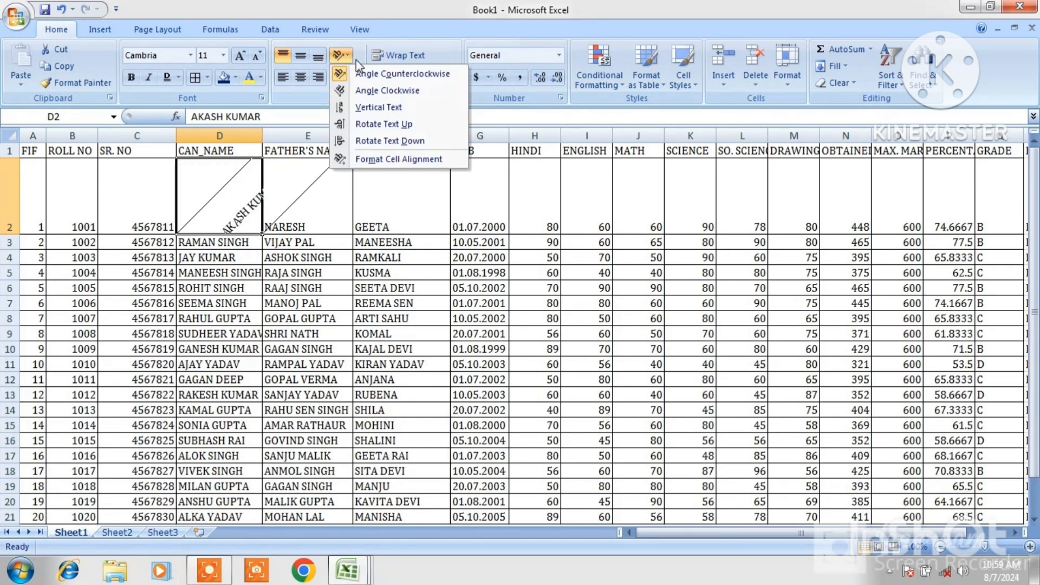
{"action": "left_click", "coordinate": [376, 91]}
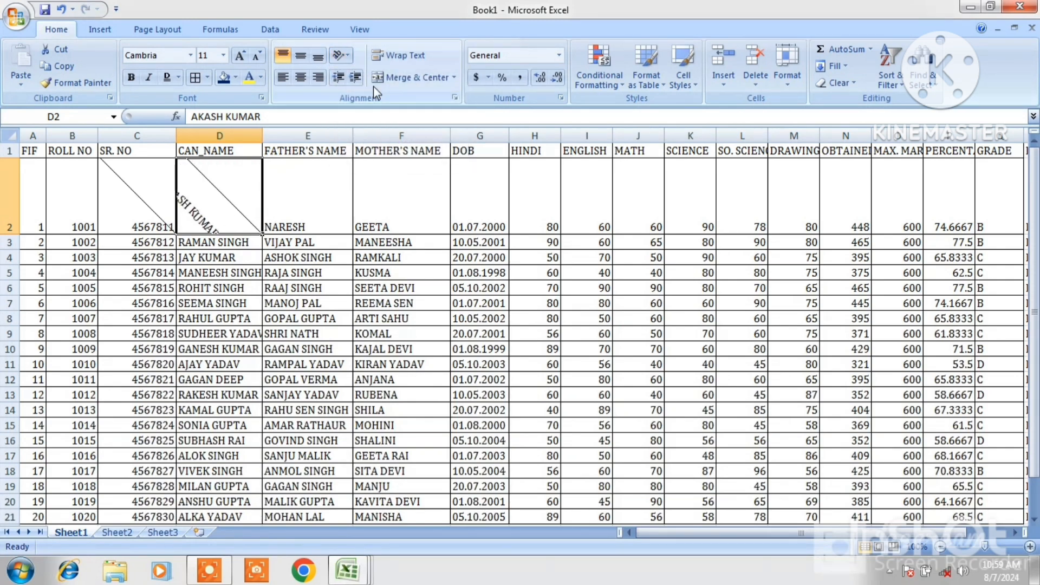
{"action": "left_click", "coordinate": [347, 58]}
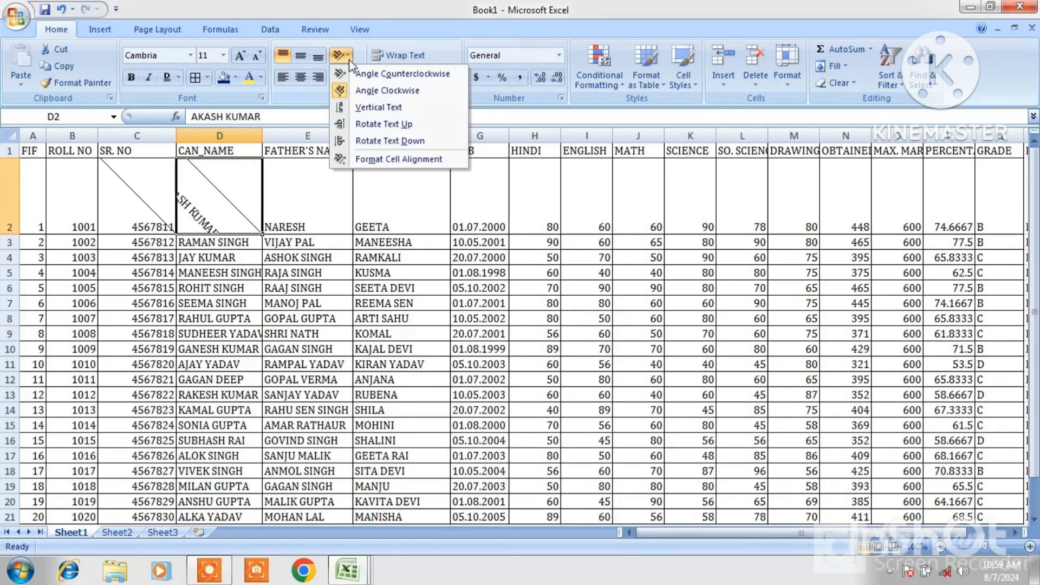
{"action": "left_click", "coordinate": [377, 106]}
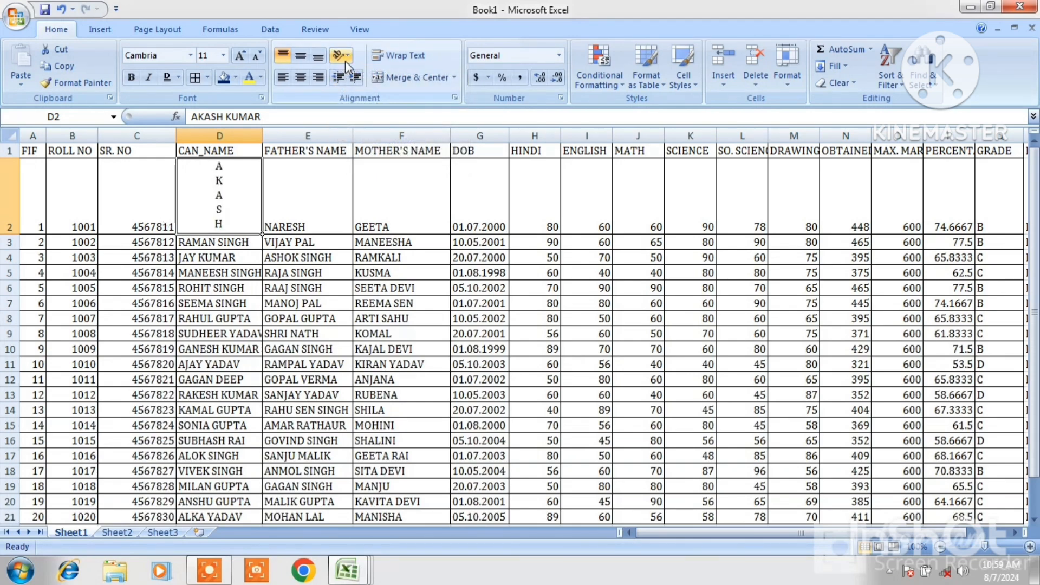
{"action": "left_click", "coordinate": [344, 55]}
{"action": "left_click", "coordinate": [382, 124]}
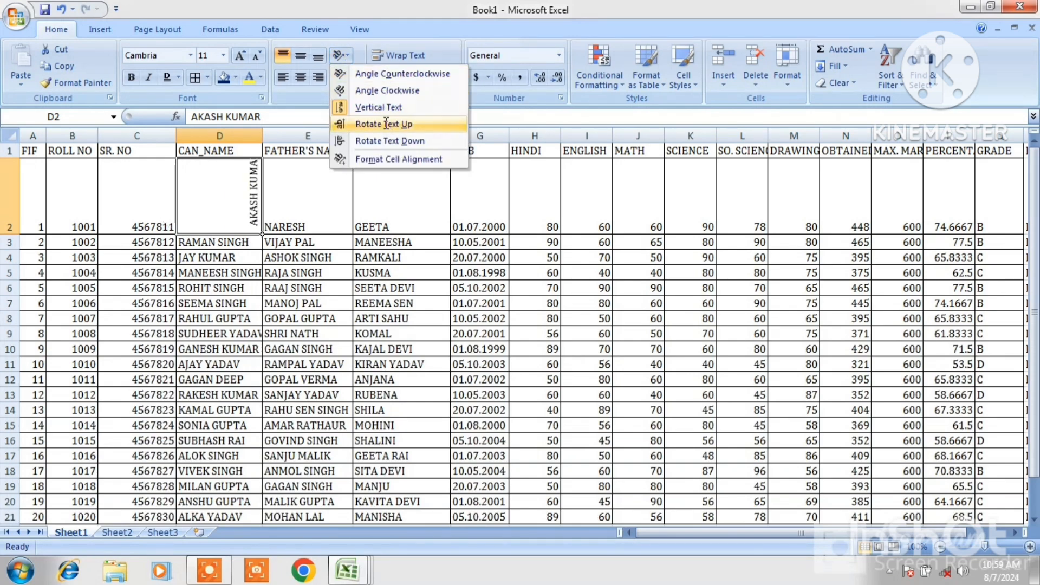
{"action": "left_click", "coordinate": [349, 57]}
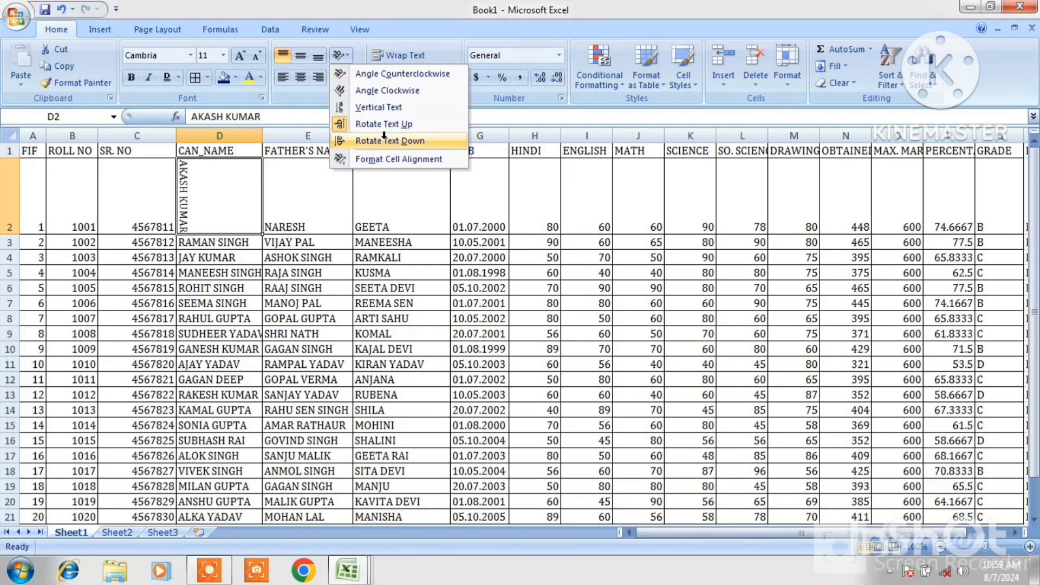
{"action": "left_click", "coordinate": [384, 140]}
Give D2 a single underline and red font colour through Format Cells, then undo the formatting
{"action": "left_click", "coordinate": [350, 56]}
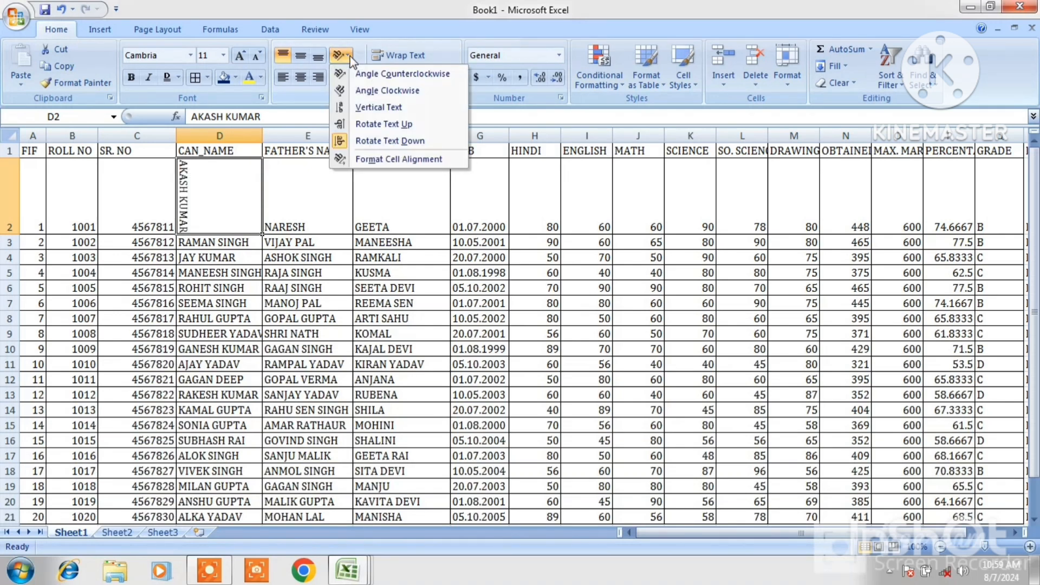
{"action": "left_click", "coordinate": [390, 159]}
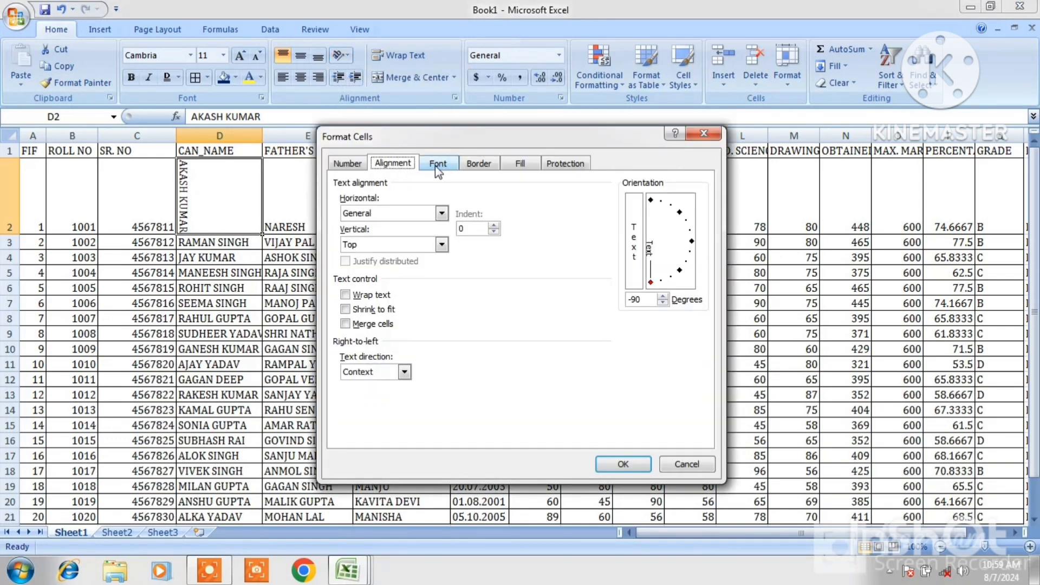
{"action": "left_click", "coordinate": [436, 165]}
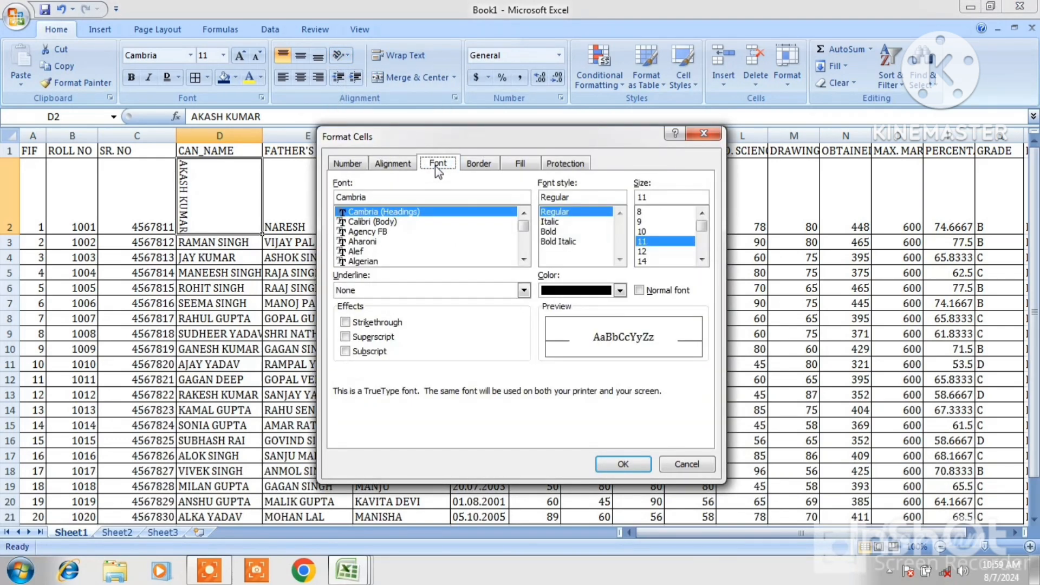
{"action": "left_click", "coordinate": [524, 290]}
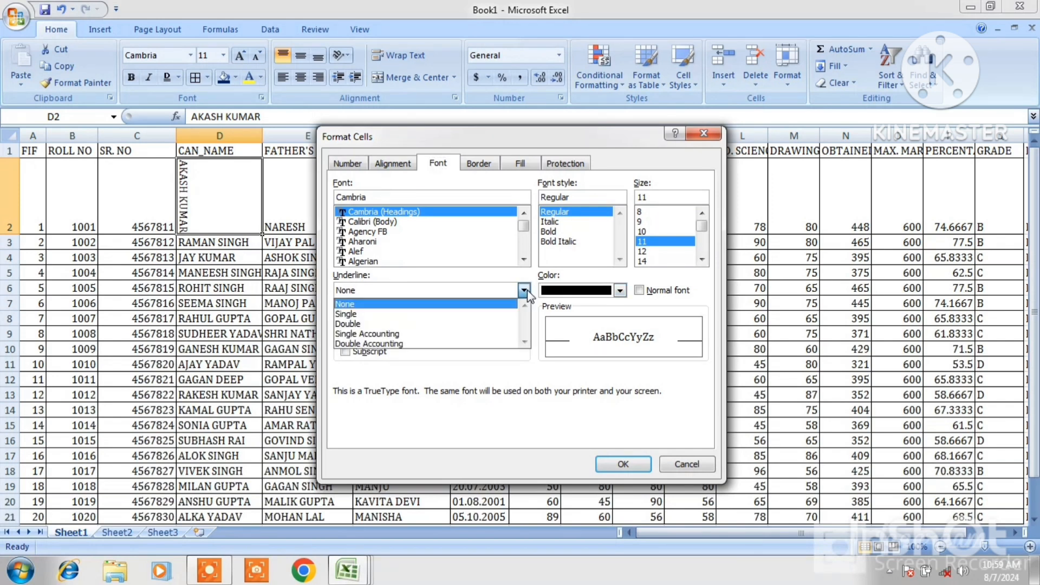
{"action": "left_click", "coordinate": [349, 312]}
{"action": "left_click", "coordinate": [619, 290]}
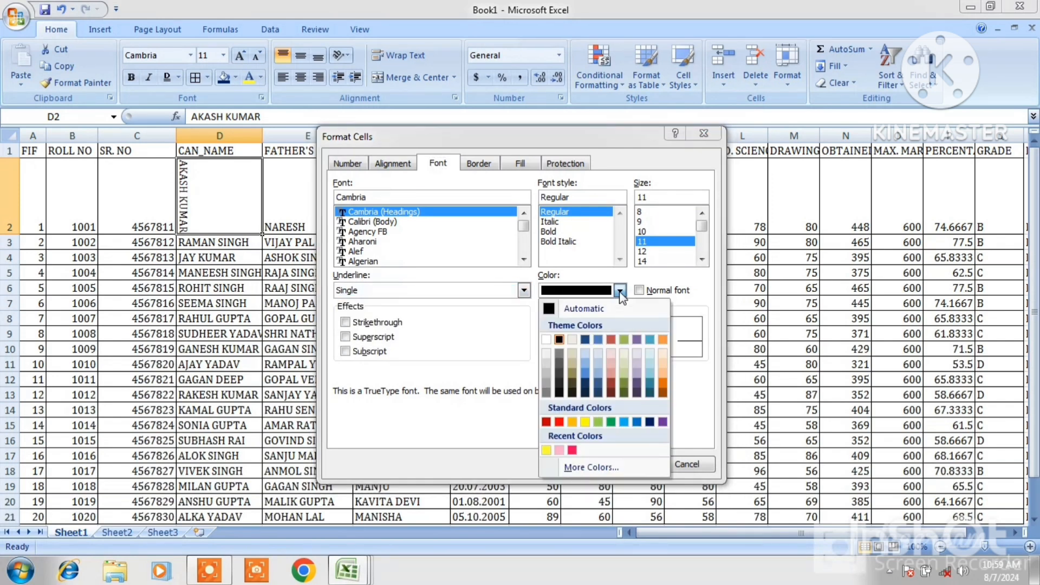
{"action": "left_click", "coordinate": [558, 421]}
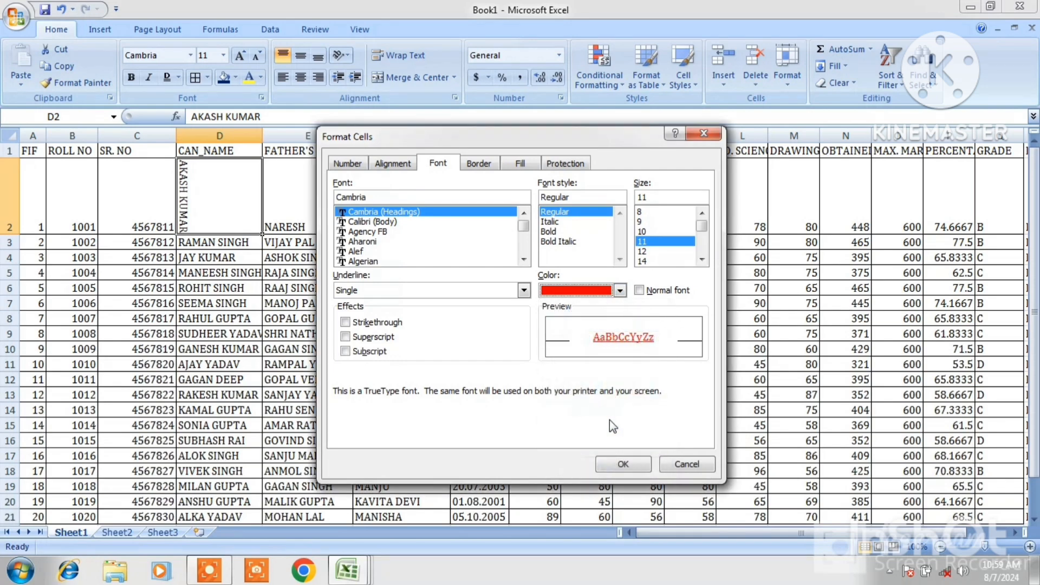
{"action": "left_click", "coordinate": [623, 466]}
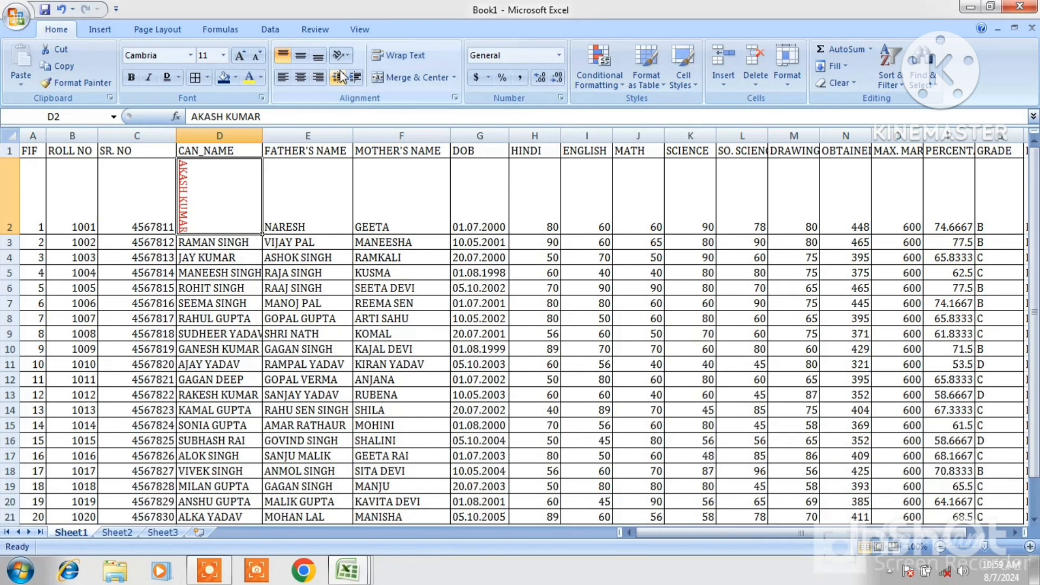
{"action": "key", "text": "ctrl+z"}
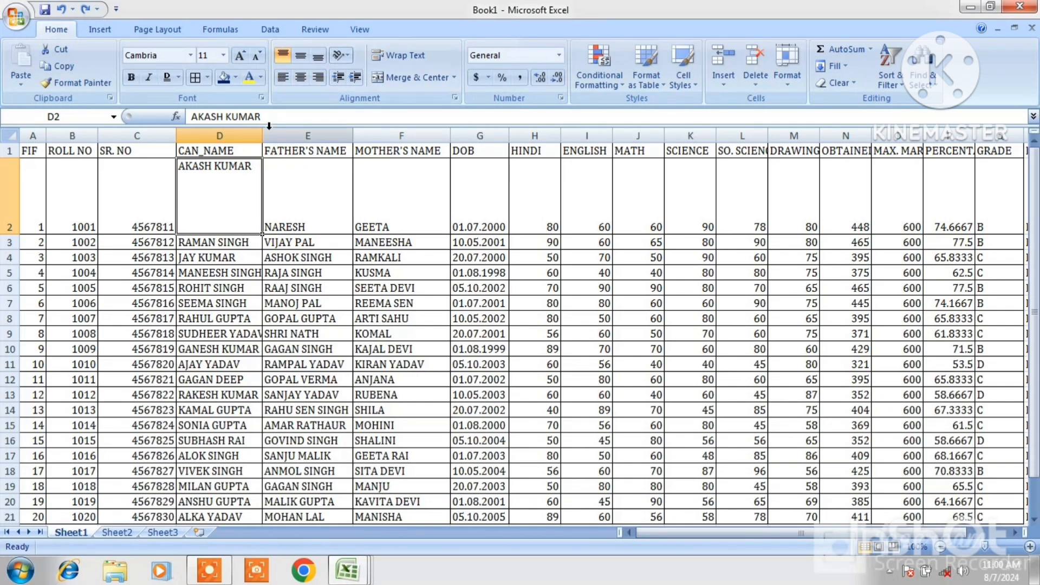
Widen column D and try centre, left and right horizontal alignment on D2
{"action": "left_click_drag", "start_coordinate": [263, 130], "coordinate": [347, 142]}
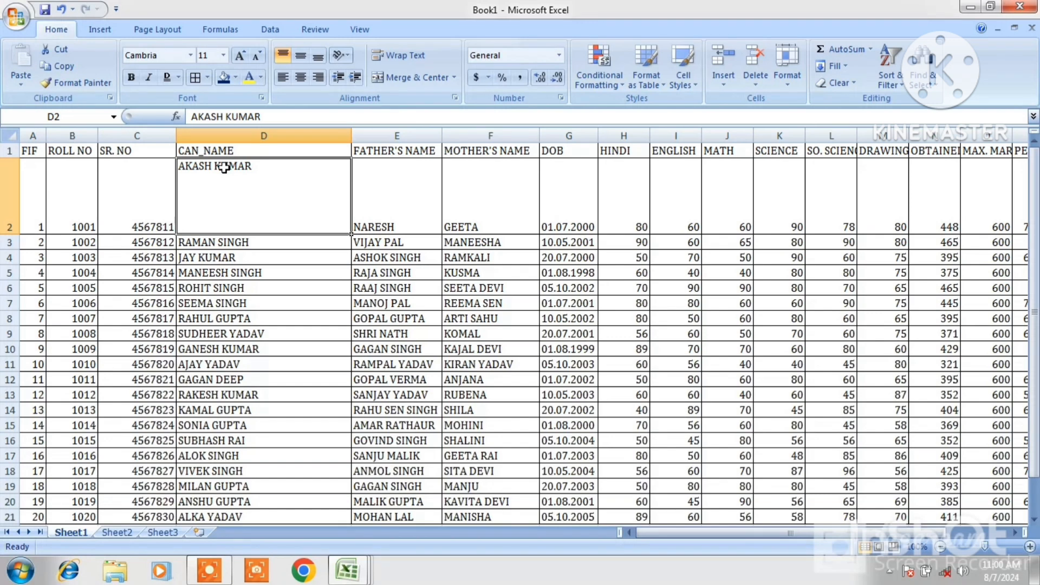
{"action": "left_click", "coordinate": [299, 78]}
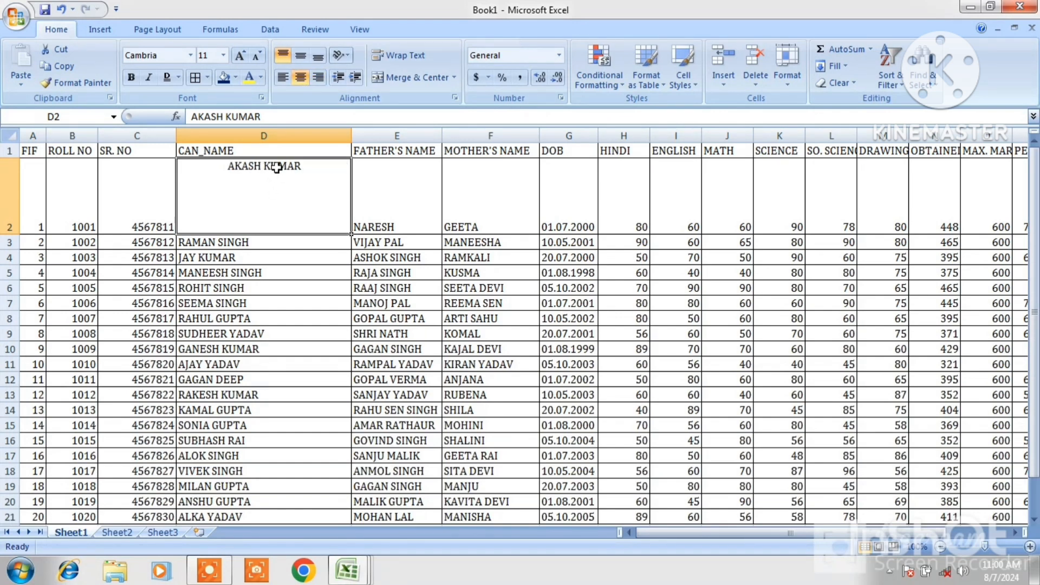
{"action": "left_click", "coordinate": [283, 78]}
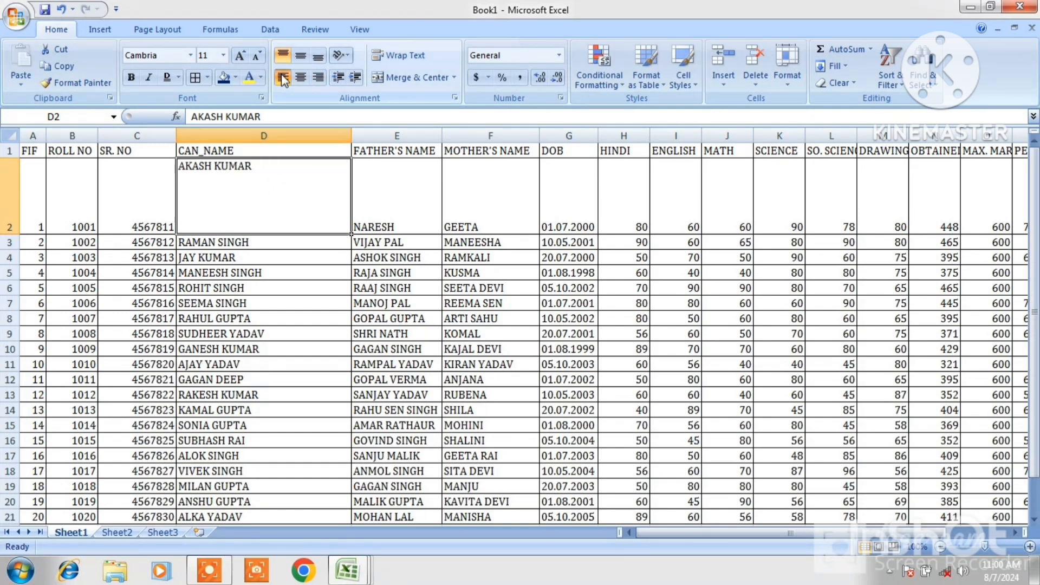
{"action": "left_click", "coordinate": [300, 78]}
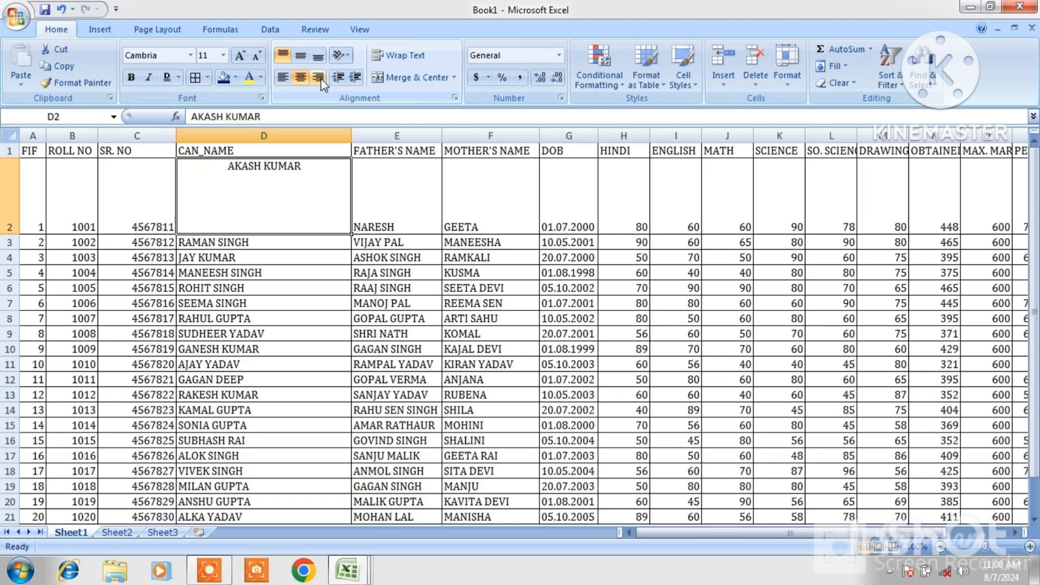
{"action": "left_click", "coordinate": [319, 79]}
Left-align D2 and increase its indent four times
{"action": "left_click", "coordinate": [286, 83]}
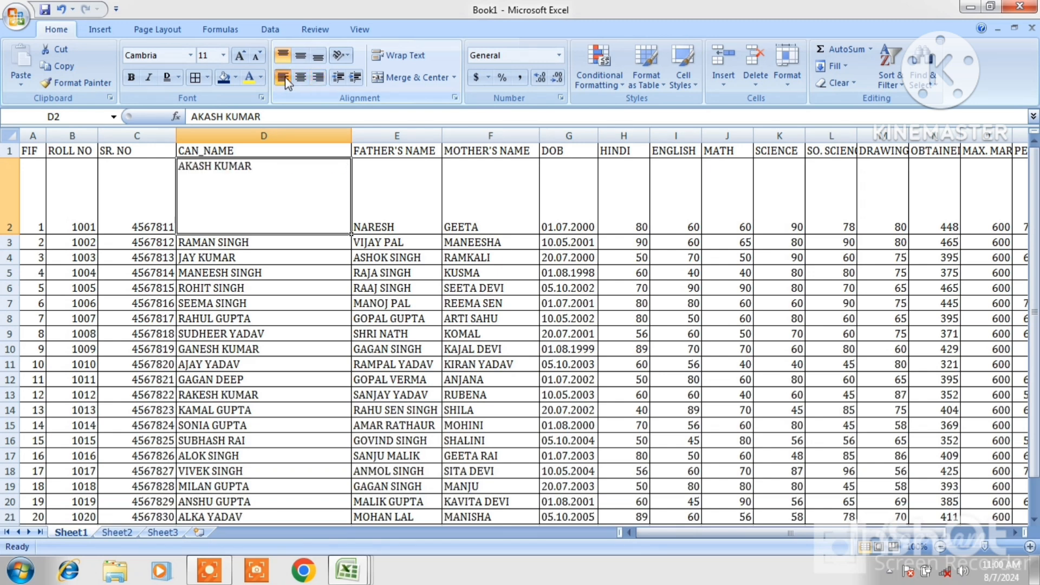
{"action": "left_click", "coordinate": [354, 79]}
{"action": "left_click", "coordinate": [354, 78]}
{"action": "left_click", "coordinate": [353, 79]}
{"action": "left_click", "coordinate": [354, 79]}
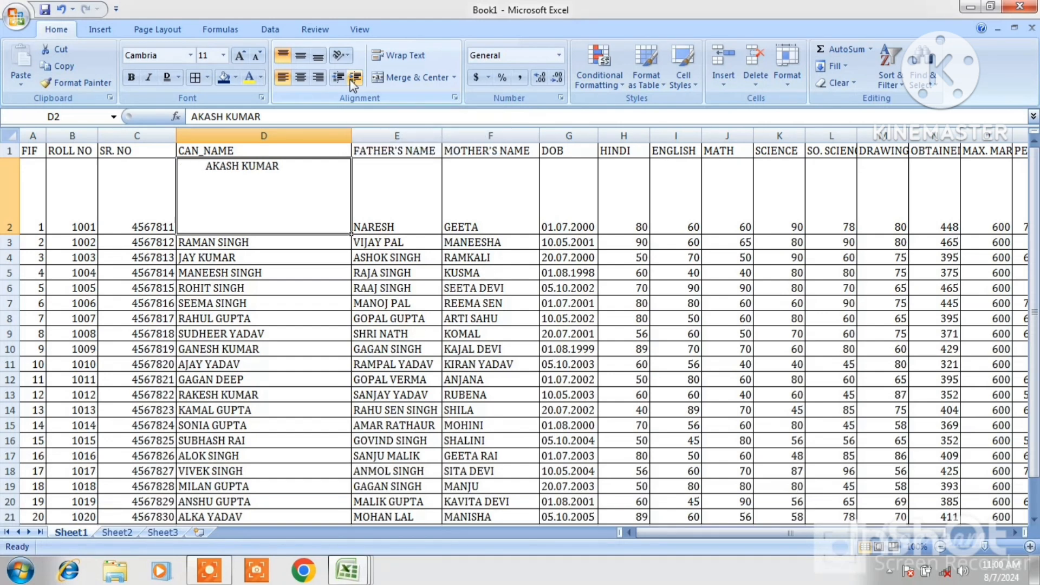
Increase D2's indent six more times
{"action": "left_click", "coordinate": [354, 78]}
{"action": "left_click", "coordinate": [353, 79]}
{"action": "left_click", "coordinate": [354, 79]}
{"action": "left_click", "coordinate": [354, 79]}
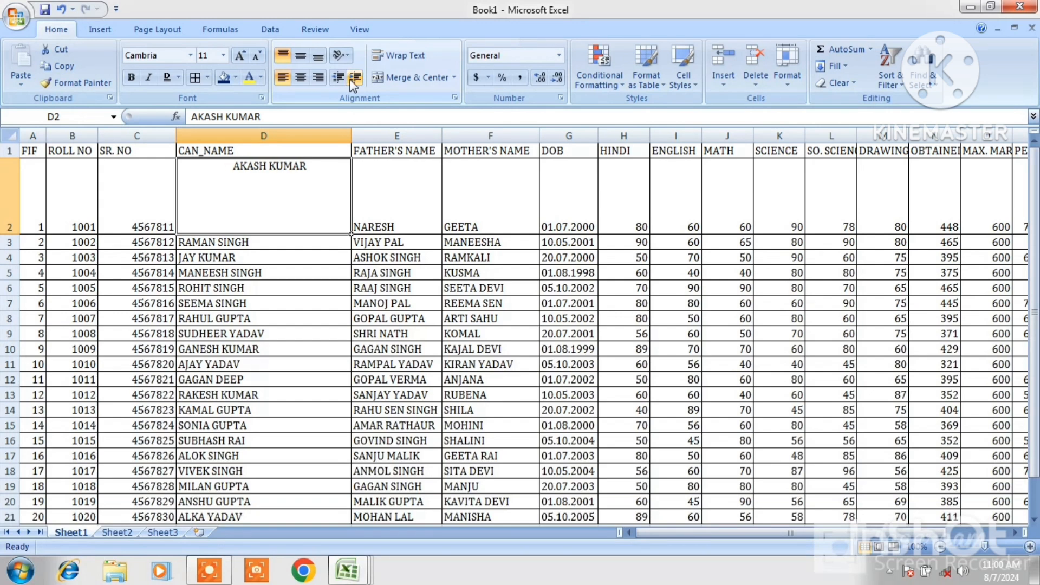
{"action": "left_click", "coordinate": [353, 78]}
{"action": "left_click", "coordinate": [353, 79]}
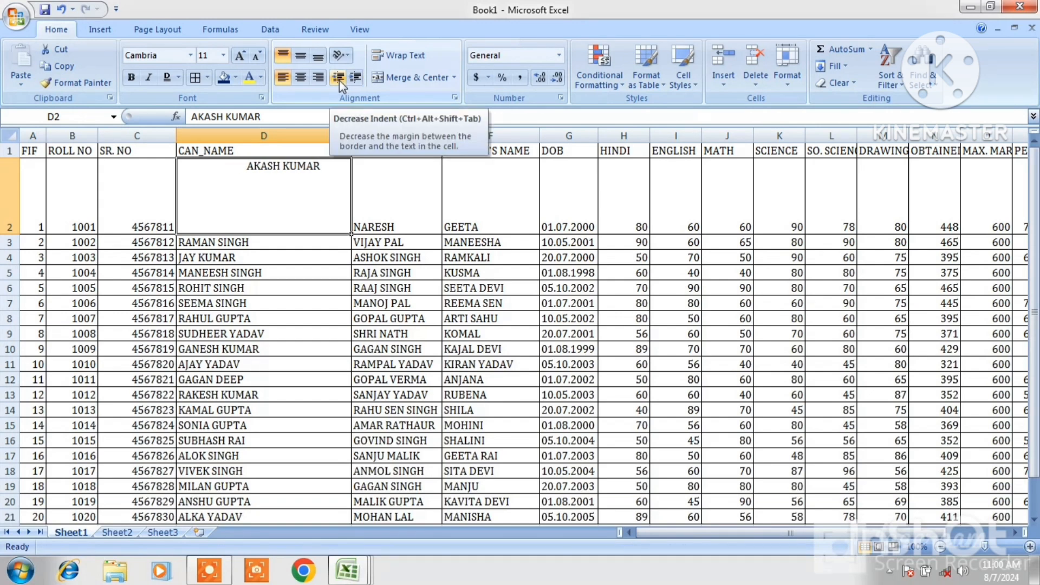
Decrease D2's indent eight times to move the name back towards the left edge
{"action": "left_click", "coordinate": [339, 80]}
{"action": "left_click", "coordinate": [339, 80]}
{"action": "left_click", "coordinate": [339, 81]}
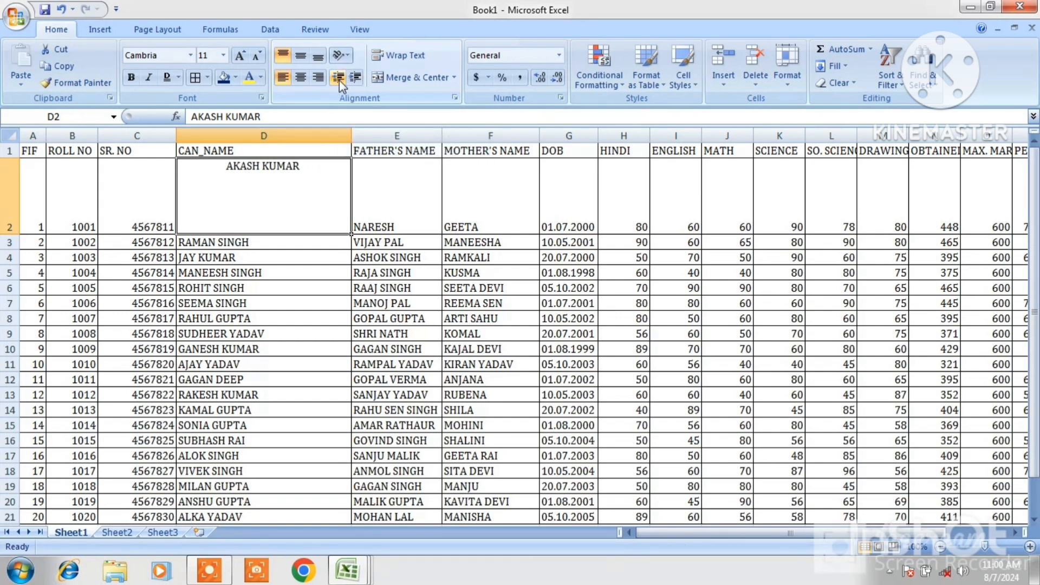
{"action": "left_click", "coordinate": [338, 80]}
{"action": "left_click", "coordinate": [339, 80]}
{"action": "left_click", "coordinate": [339, 80]}
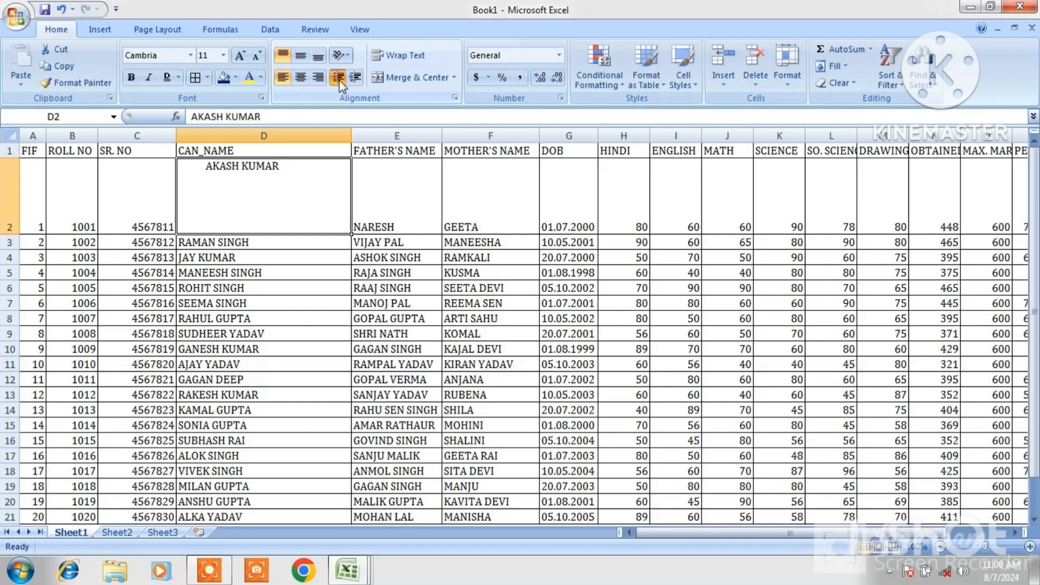
{"action": "left_click", "coordinate": [339, 80]}
{"action": "left_click", "coordinate": [339, 80]}
{"action": "left_click", "coordinate": [339, 80]}
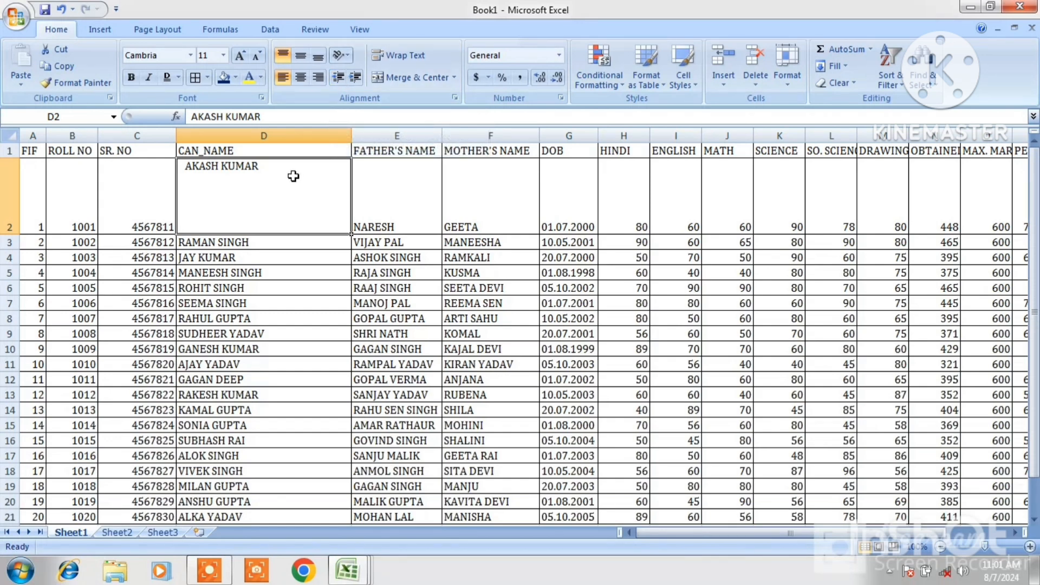
Edit D3 and append the sample text GHGHDSHDSHDHHHSBDSHHFHFHFHFH after the name
{"action": "left_click", "coordinate": [414, 57]}
{"action": "left_click", "coordinate": [257, 242]}
{"action": "double_click", "coordinate": [259, 242]}
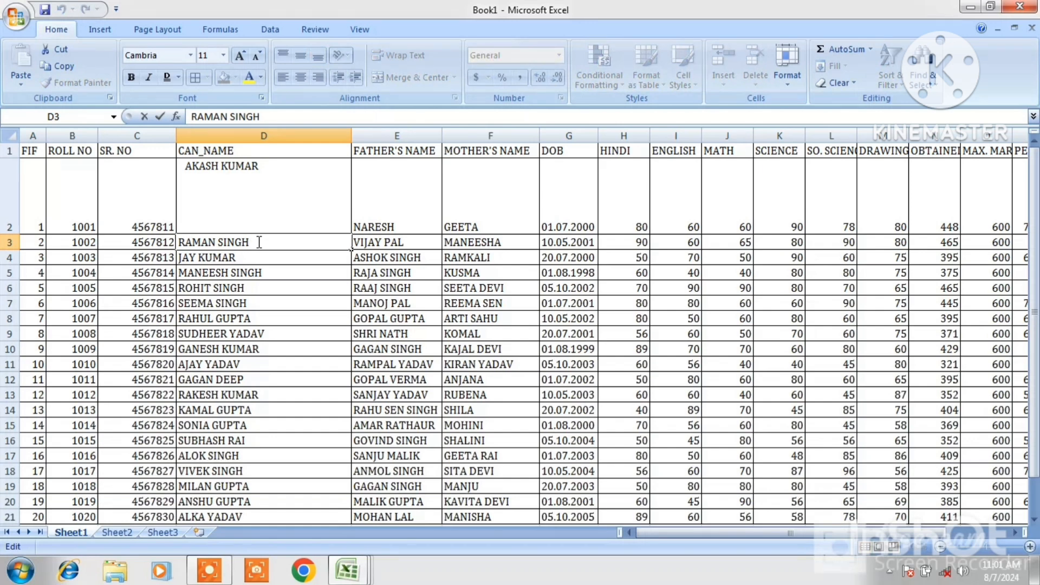
{"action": "type", "text": "GHGHDSHDSHDHHHSBDSHHFHFHFHFH"}
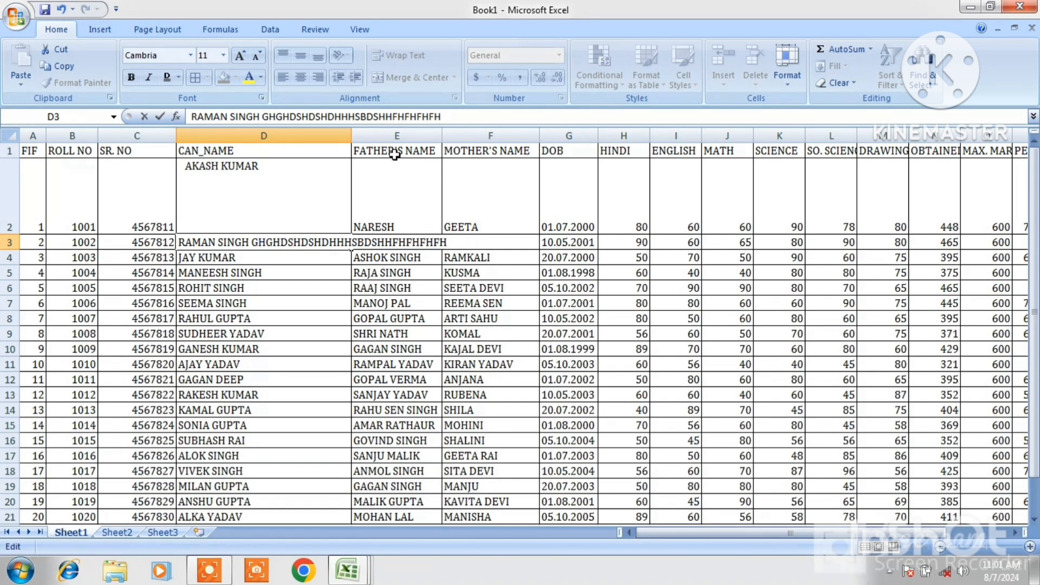
Turn on text wrapping for D3, then turn wrapping off again
{"action": "left_click_drag", "start_coordinate": [524, 268], "coordinate": [422, 239]}
{"action": "left_click", "coordinate": [419, 241]}
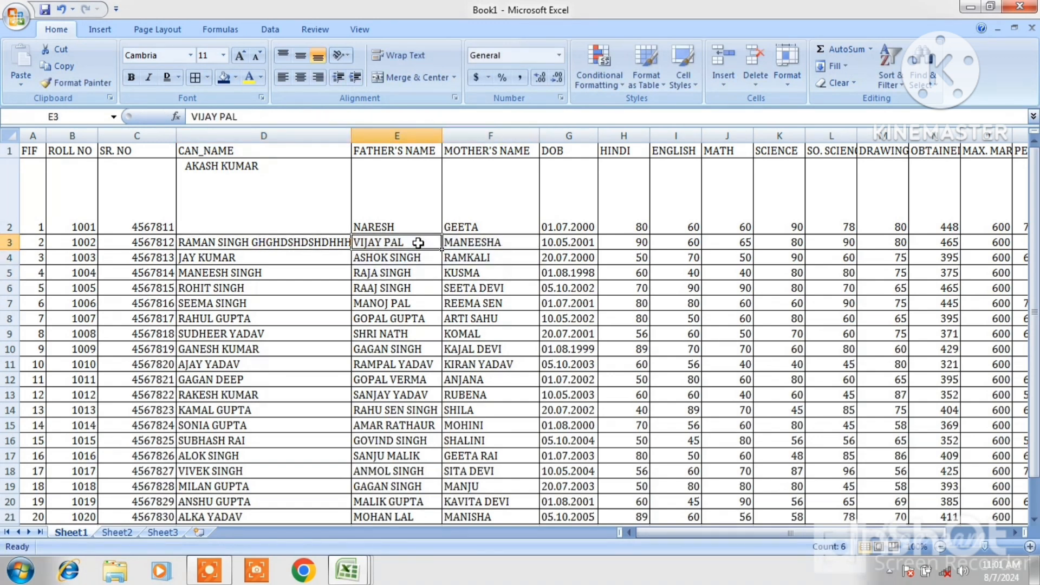
{"action": "left_click", "coordinate": [261, 241]}
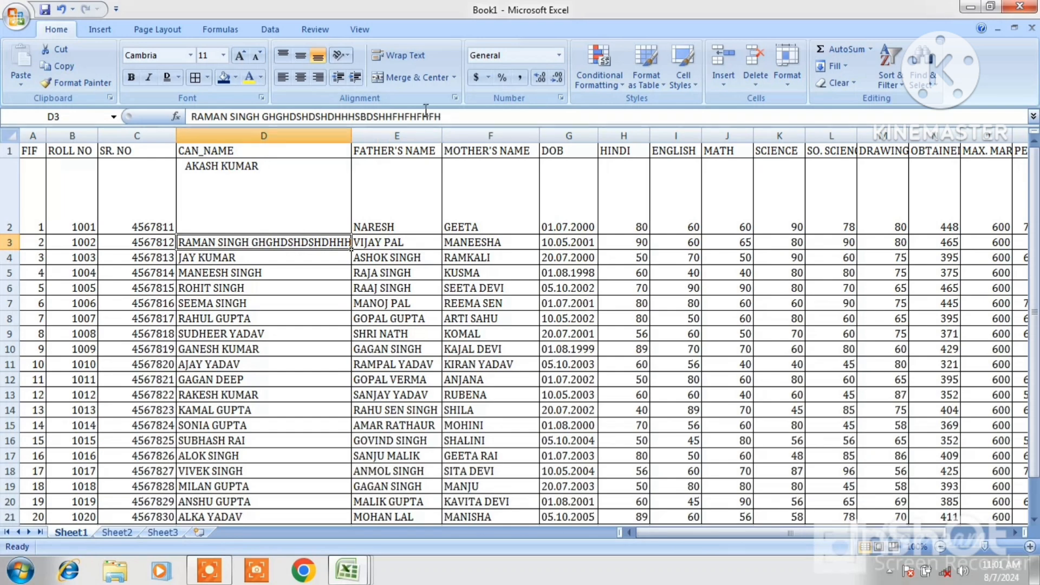
{"action": "left_click", "coordinate": [424, 54]}
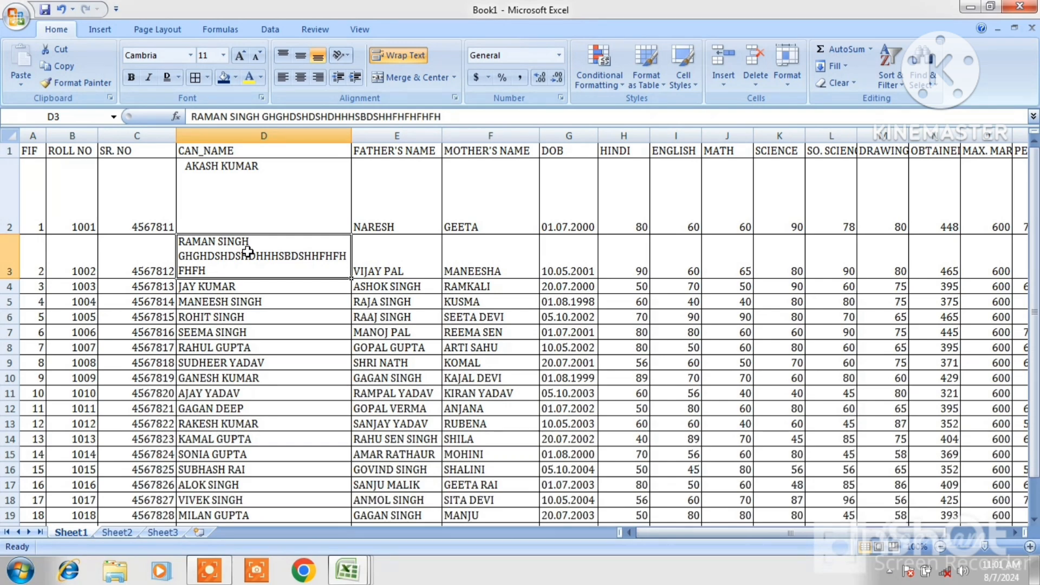
{"action": "left_click", "coordinate": [397, 57]}
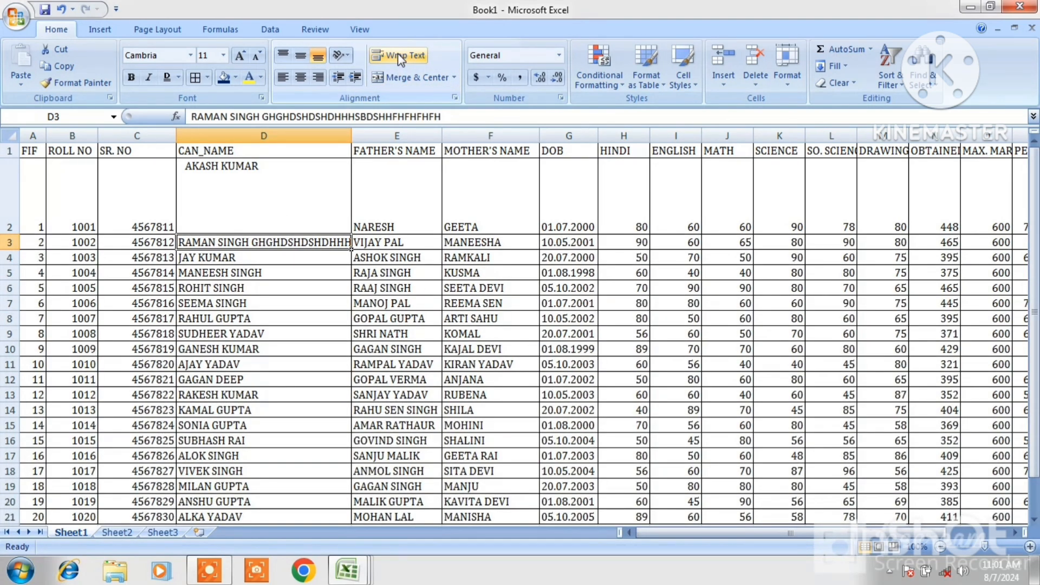
Undo the last three changes to the sheet
{"action": "key", "text": "ctrl+z"}
{"action": "key", "text": "ctrl+z"}
{"action": "key", "text": "ctrl+z"}
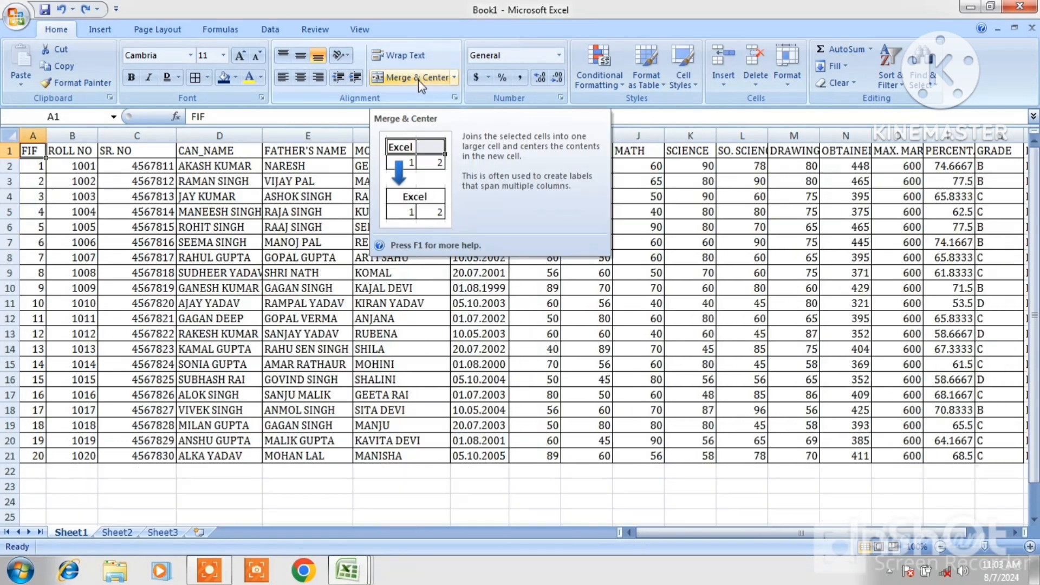
Open the recent workbook REPORT
{"action": "left_click", "coordinate": [292, 224]}
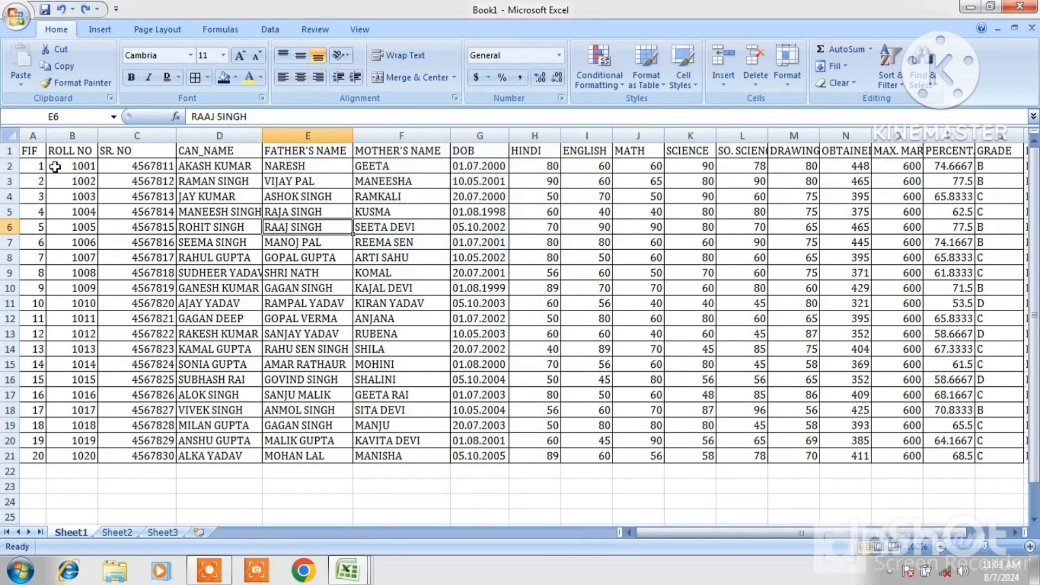
{"action": "left_click", "coordinate": [17, 16]}
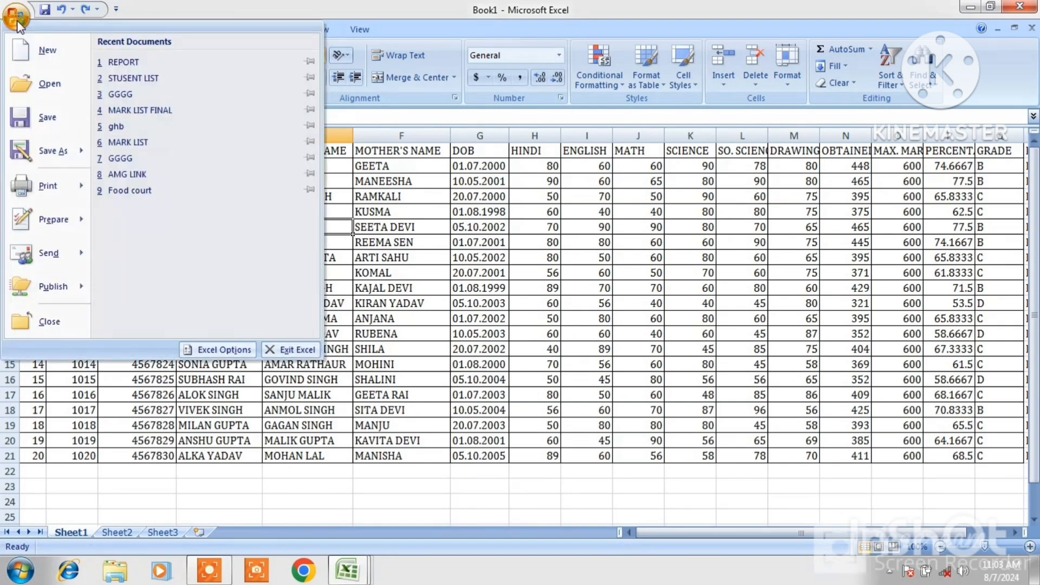
{"action": "left_click", "coordinate": [142, 61]}
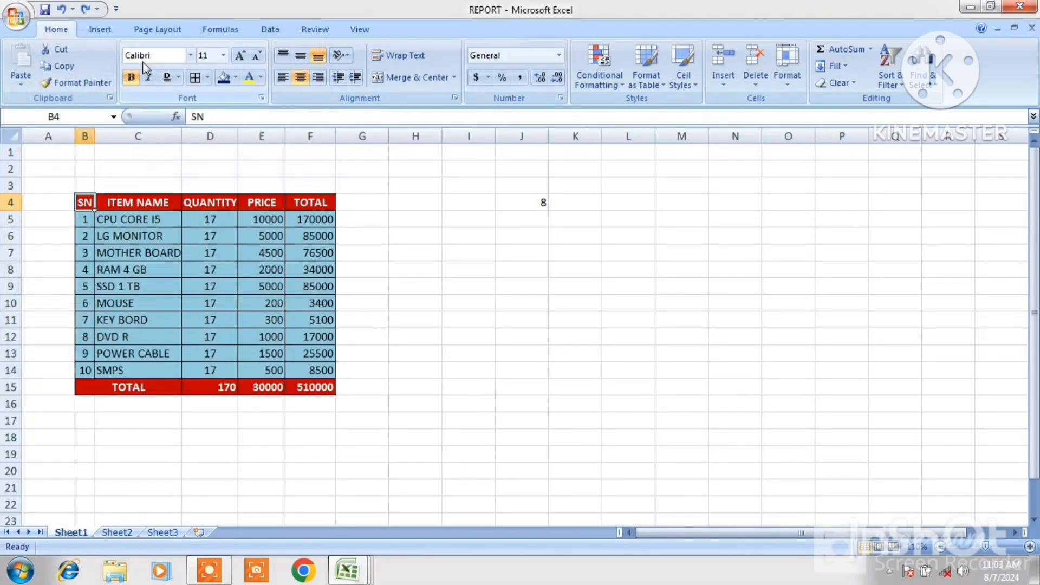
Enter the title RELIANCE COMMUNICATION in C3 above the item table
{"action": "left_click", "coordinate": [420, 247]}
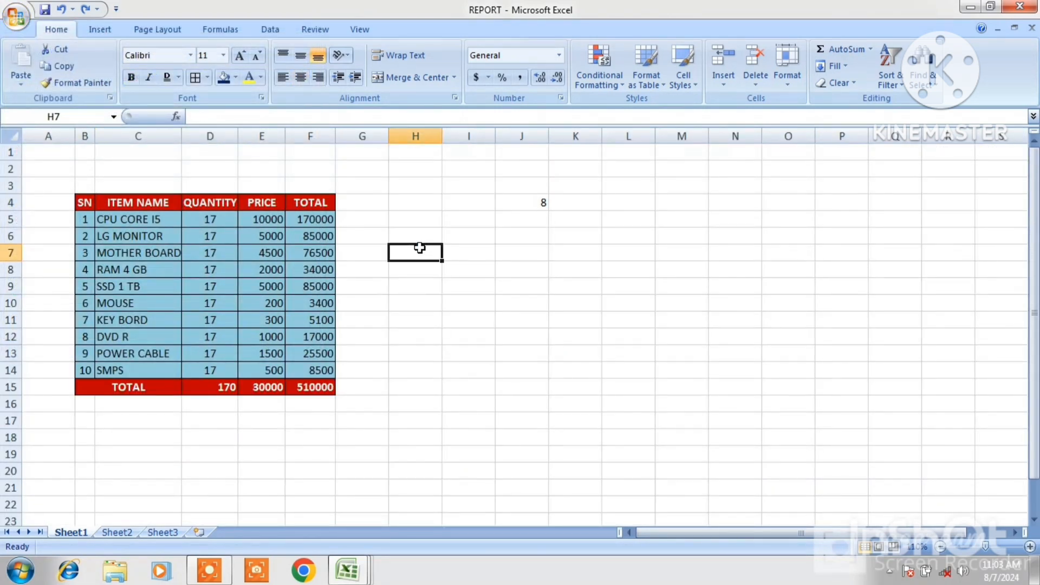
{"action": "left_click", "coordinate": [143, 184]}
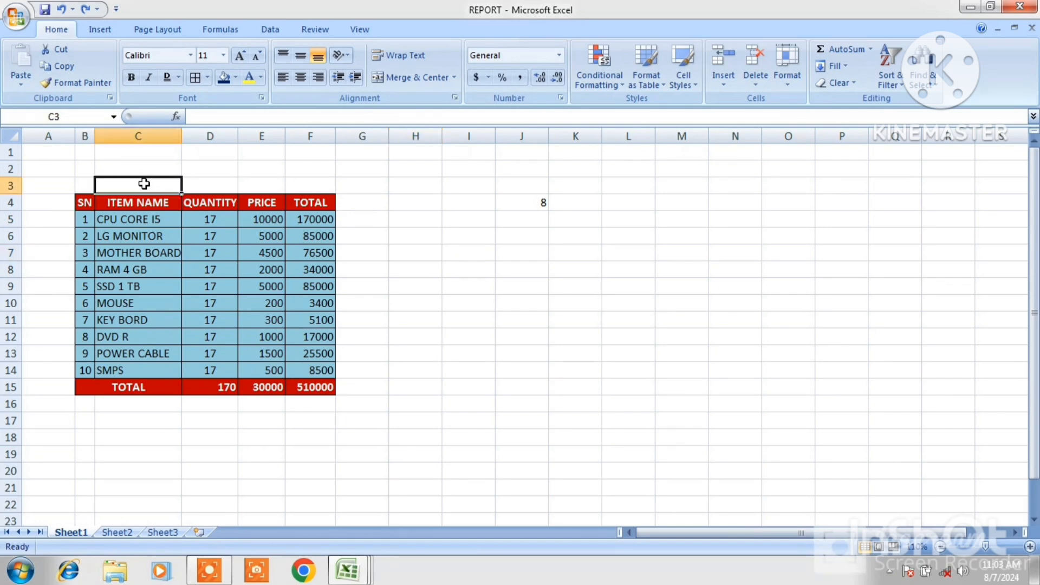
{"action": "type", "text": "RE"}
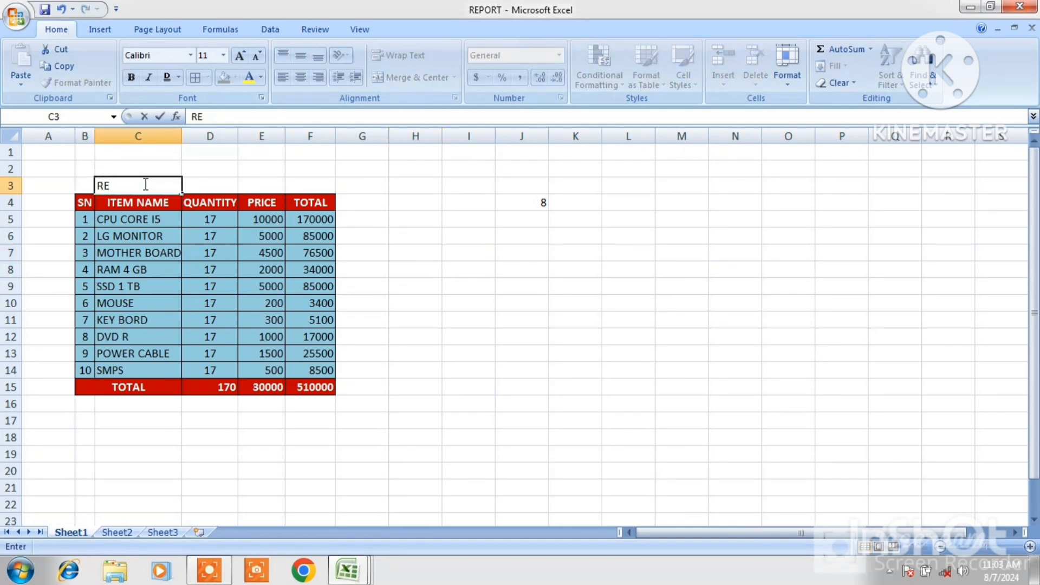
{"action": "type", "text": "LIANCE COMM"}
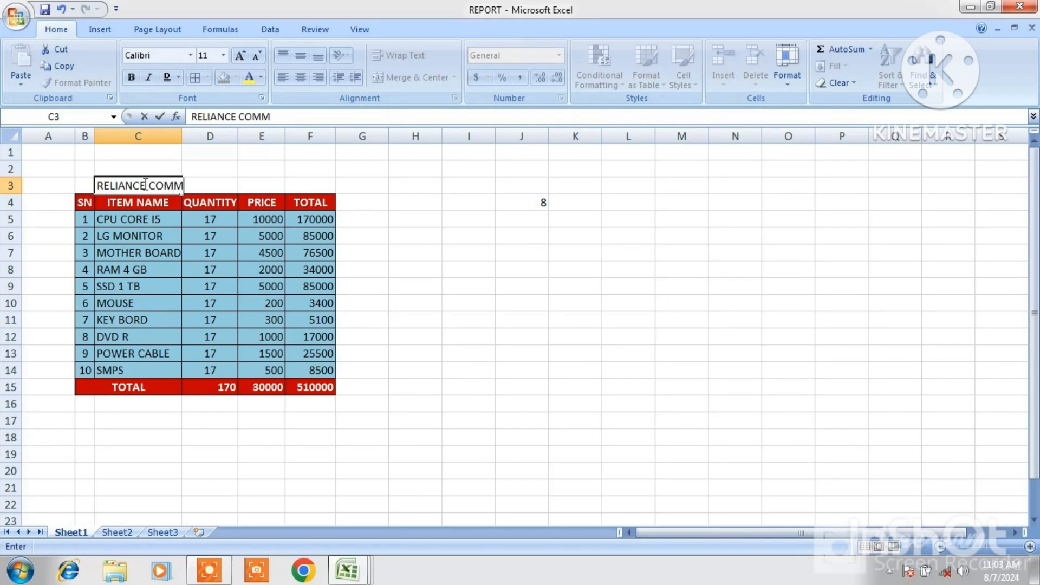
{"action": "type", "text": "UNICATION"}
{"action": "left_click", "coordinate": [415, 420]}
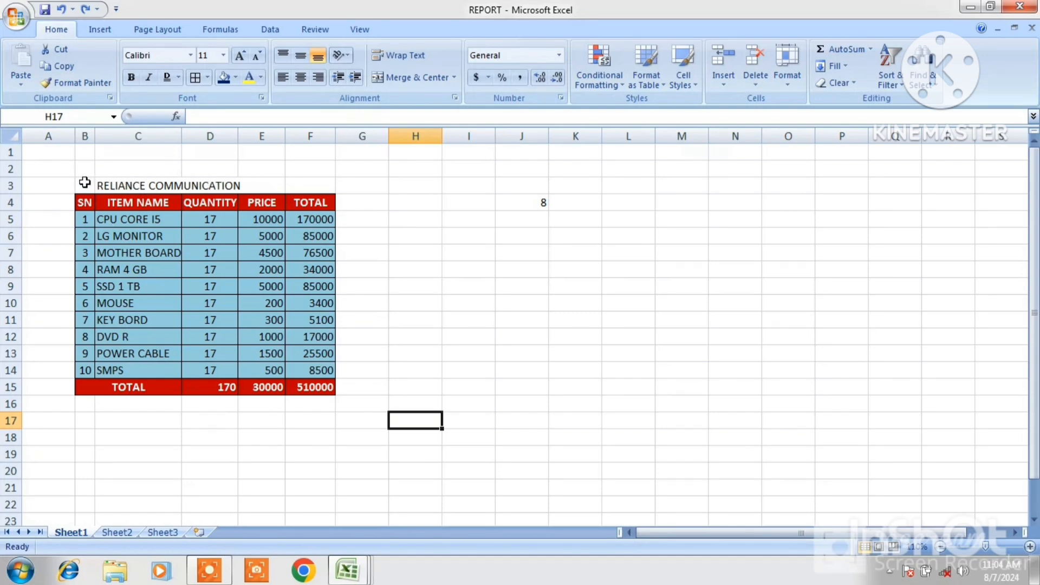
Merge and centre the title across B3:F3
{"action": "left_click_drag", "start_coordinate": [84, 181], "coordinate": [294, 188]}
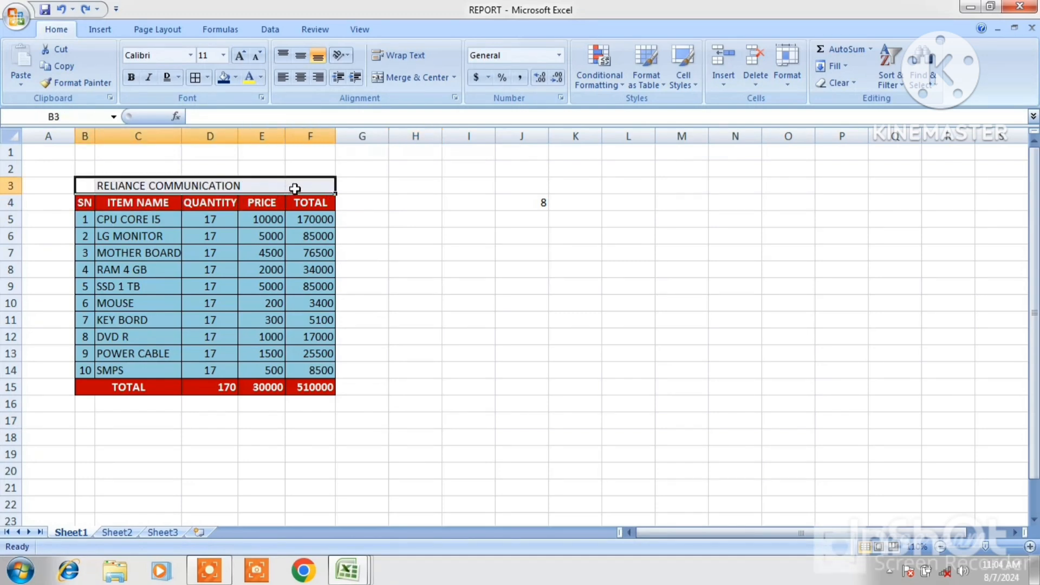
{"action": "left_click", "coordinate": [410, 79]}
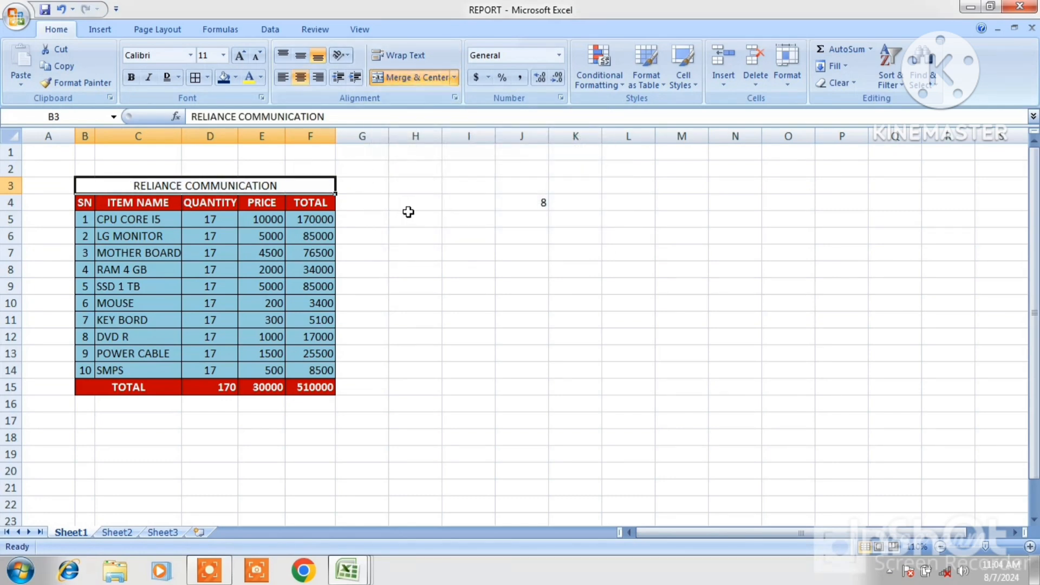
Give the merged title a dark blue fill and a yellow font colour
{"action": "left_click_drag", "start_coordinate": [408, 212], "coordinate": [172, 190]}
{"action": "left_click", "coordinate": [171, 189]}
{"action": "left_click", "coordinate": [224, 78]}
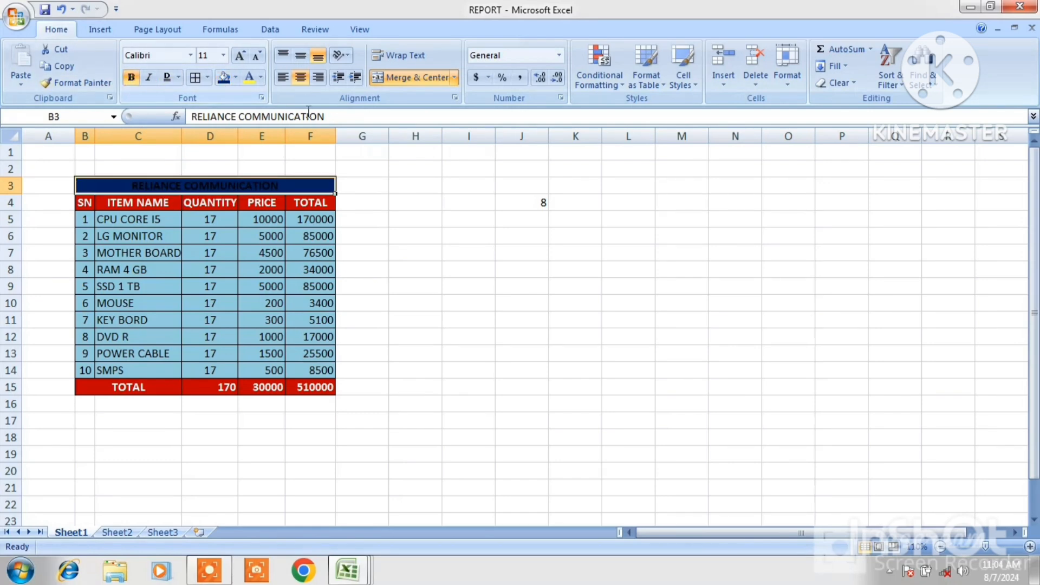
{"action": "left_click", "coordinate": [248, 80]}
{"action": "left_click", "coordinate": [487, 306]}
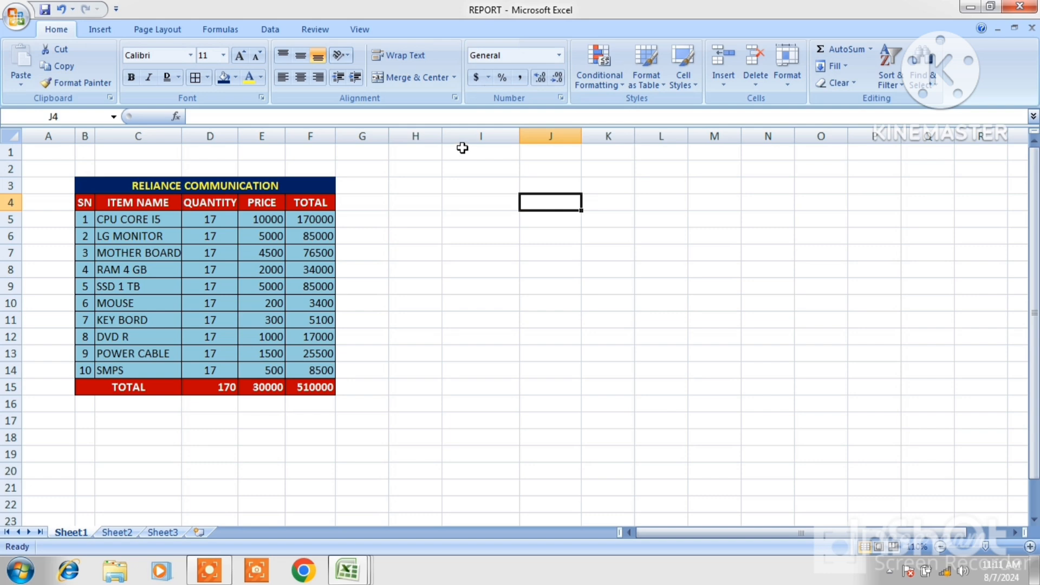
Apply the Accounting number format to I1:I12 and enter 1 and 12 in I1 and I2
{"action": "left_click_drag", "start_coordinate": [462, 148], "coordinate": [475, 335]}
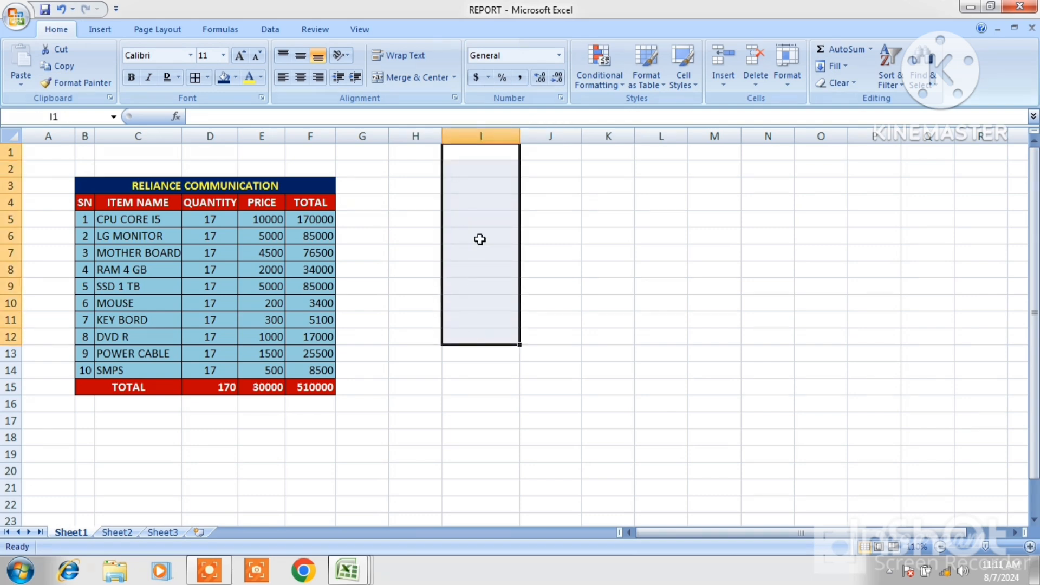
{"action": "left_click", "coordinate": [475, 80]}
{"action": "left_click", "coordinate": [467, 157]}
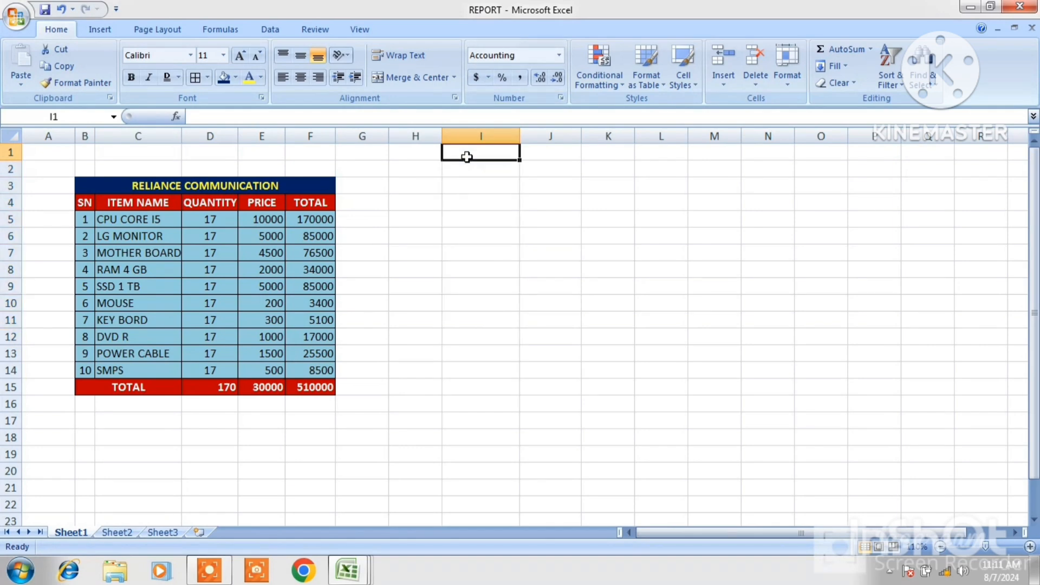
{"action": "type", "text": "1"}
{"action": "key", "text": "Return"}
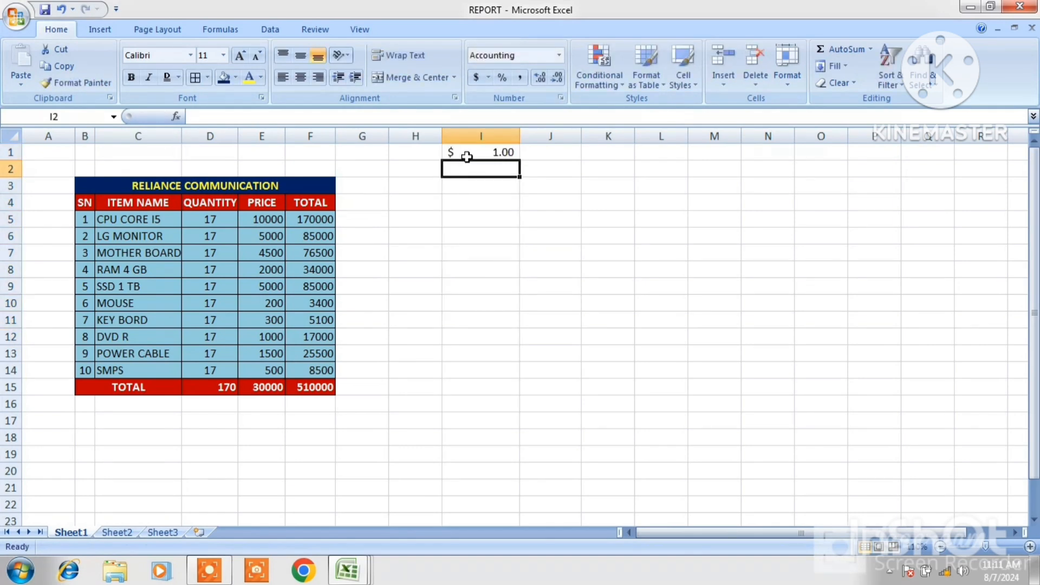
{"action": "type", "text": "1"}
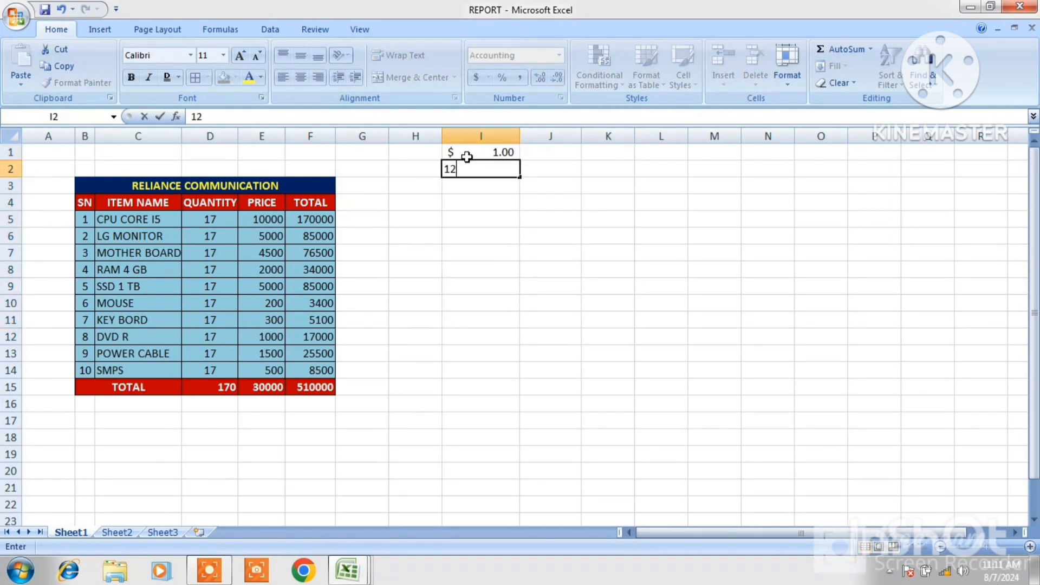
{"action": "type", "text": "2"}
{"action": "key", "text": "Return"}
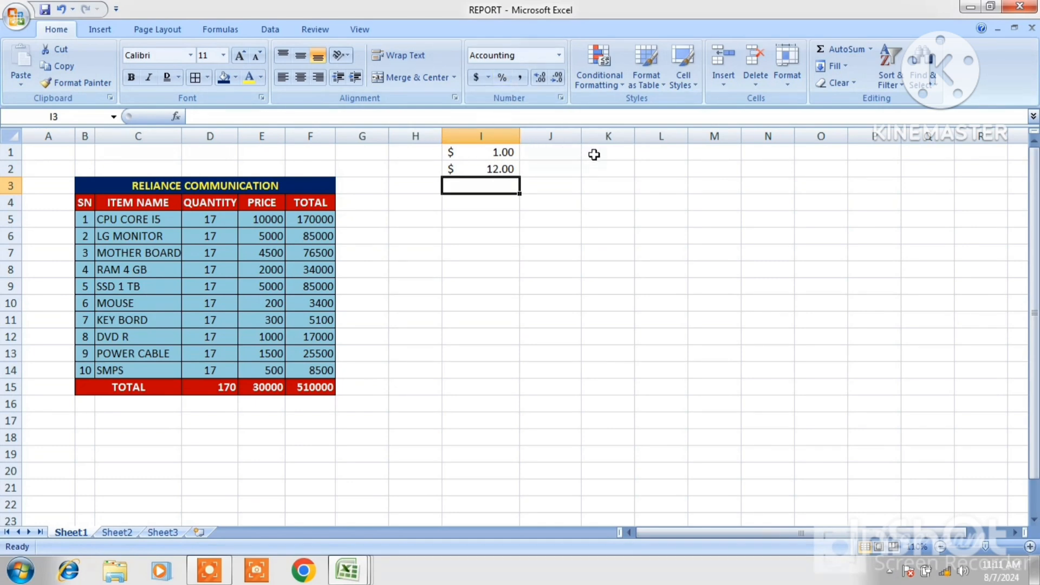
Apply Percent Style to K1:K11 and enter 2, 5 and 64 in K1 to K3
{"action": "left_click_drag", "start_coordinate": [594, 155], "coordinate": [606, 320]}
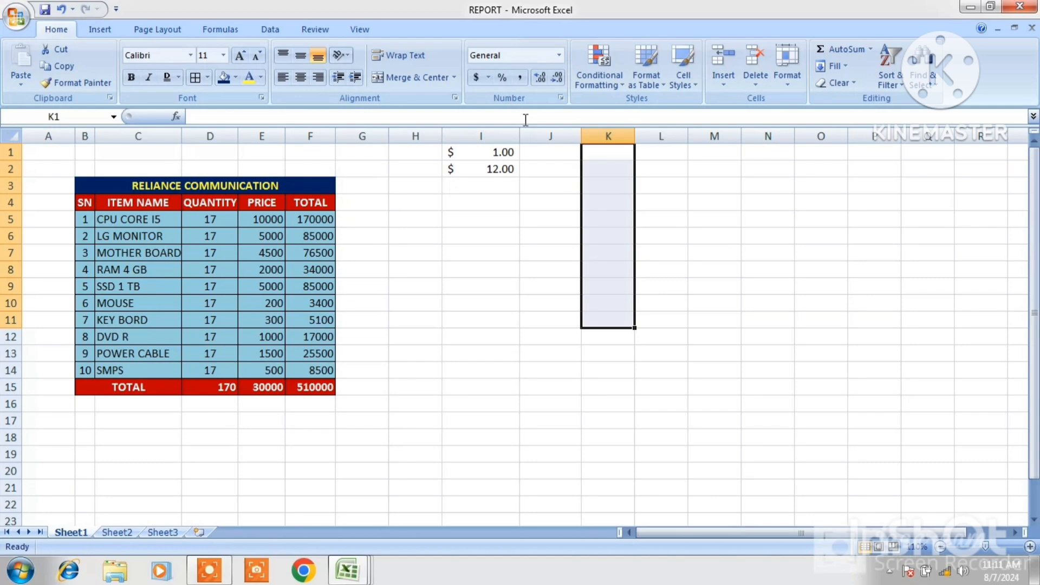
{"action": "left_click", "coordinate": [503, 79]}
{"action": "left_click", "coordinate": [605, 158]}
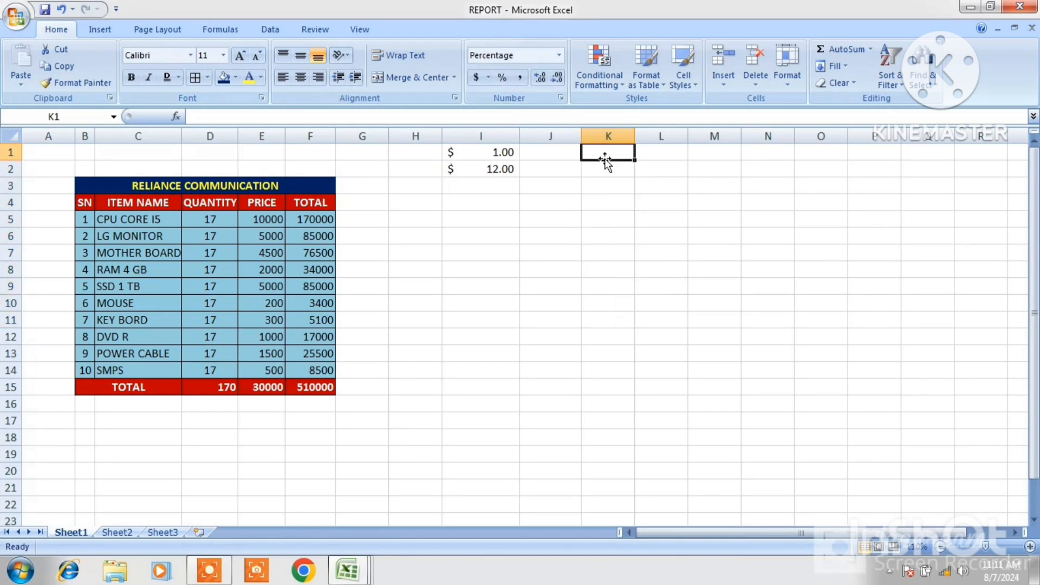
{"action": "type", "text": "2"}
{"action": "key", "text": "Return"}
{"action": "type", "text": "5"}
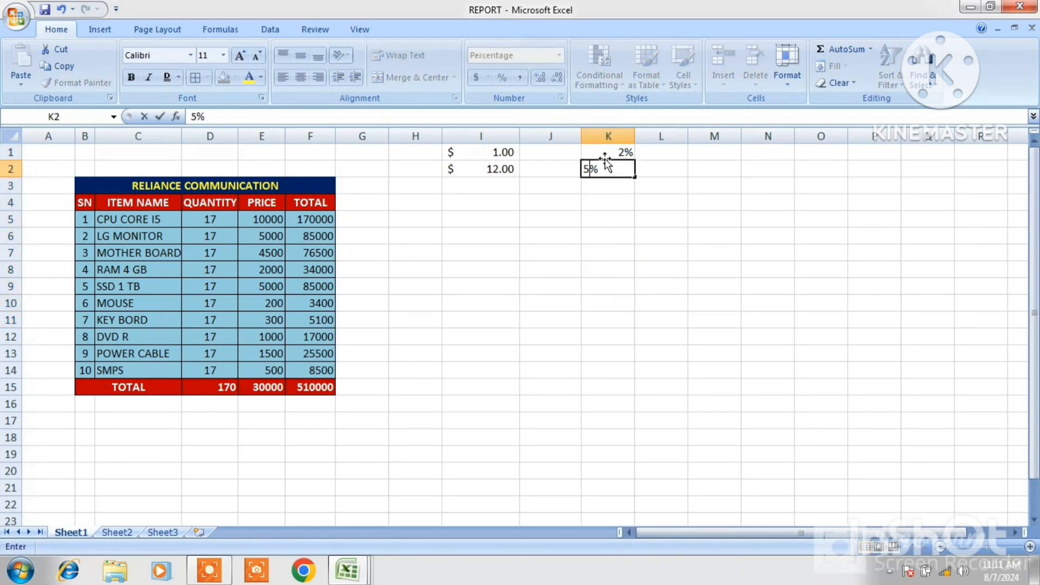
{"action": "key", "text": "Return"}
{"action": "type", "text": "64"}
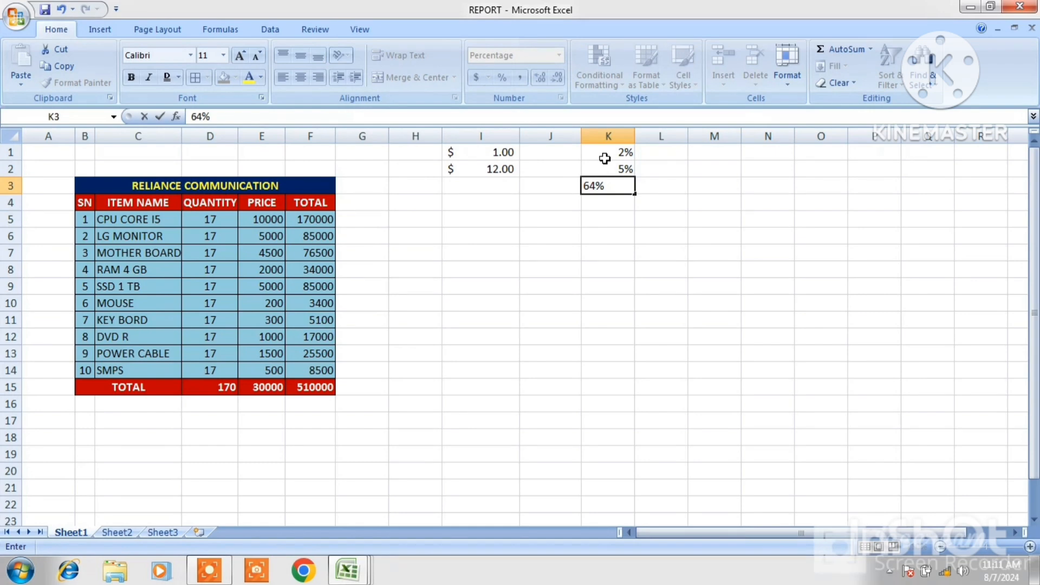
{"action": "key", "text": "Return"}
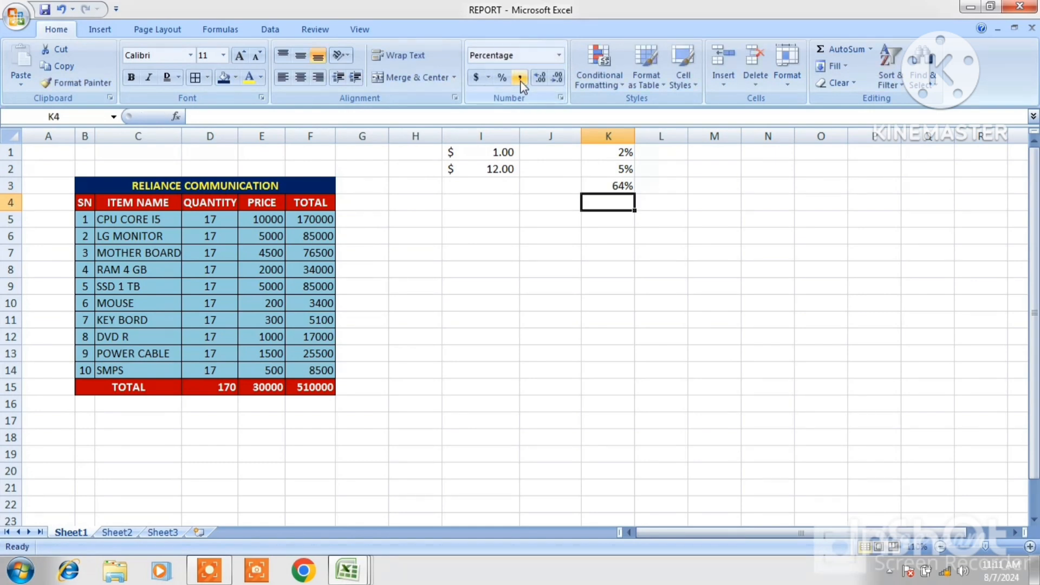
{"action": "left_click", "coordinate": [713, 172]}
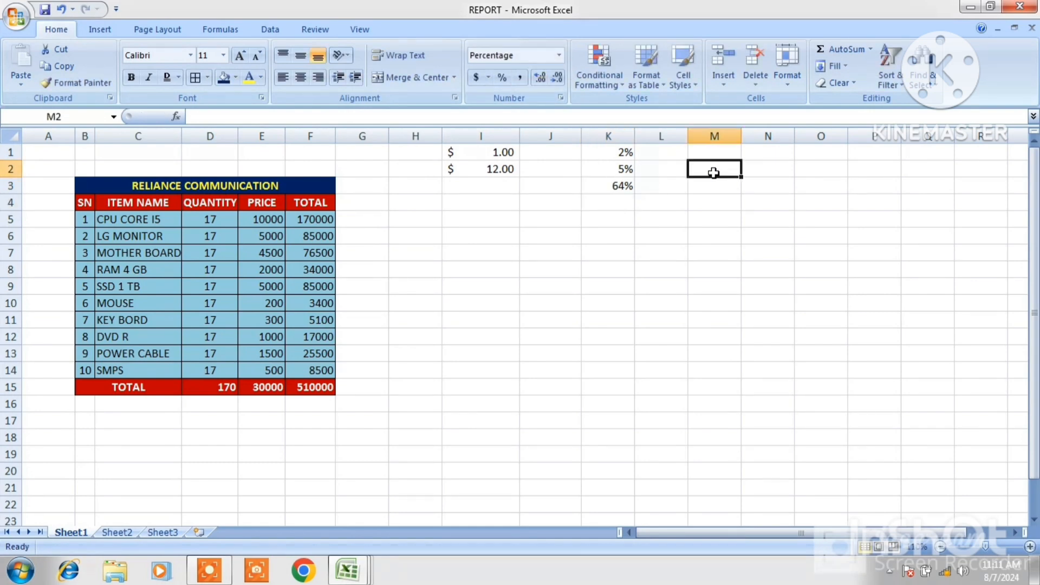
Enter 125466 in M2 and apply Comma Style to it
{"action": "type", "text": "1"}
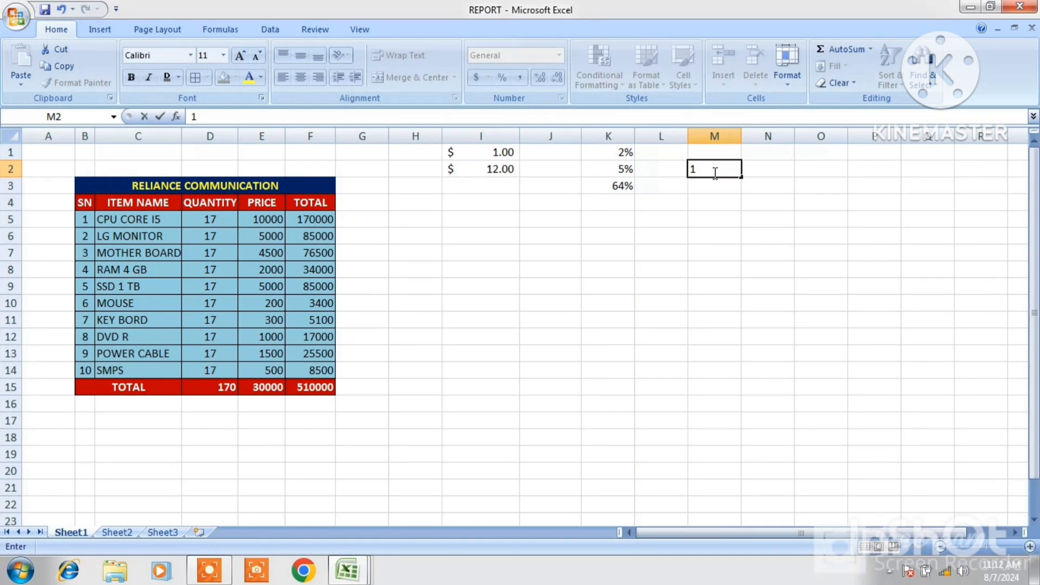
{"action": "type", "text": "25466"}
{"action": "left_click", "coordinate": [761, 184]}
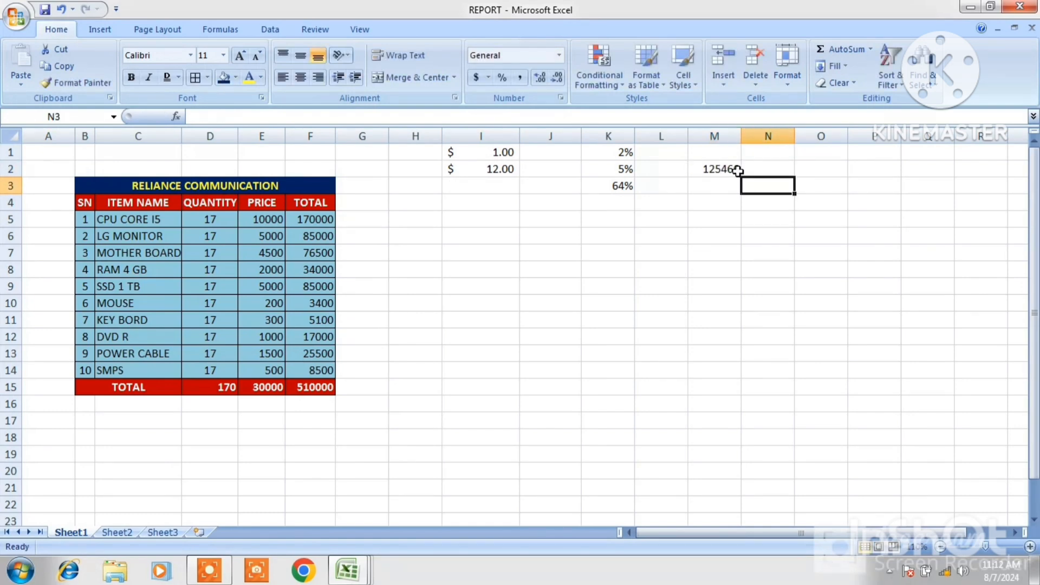
{"action": "left_click", "coordinate": [722, 170]}
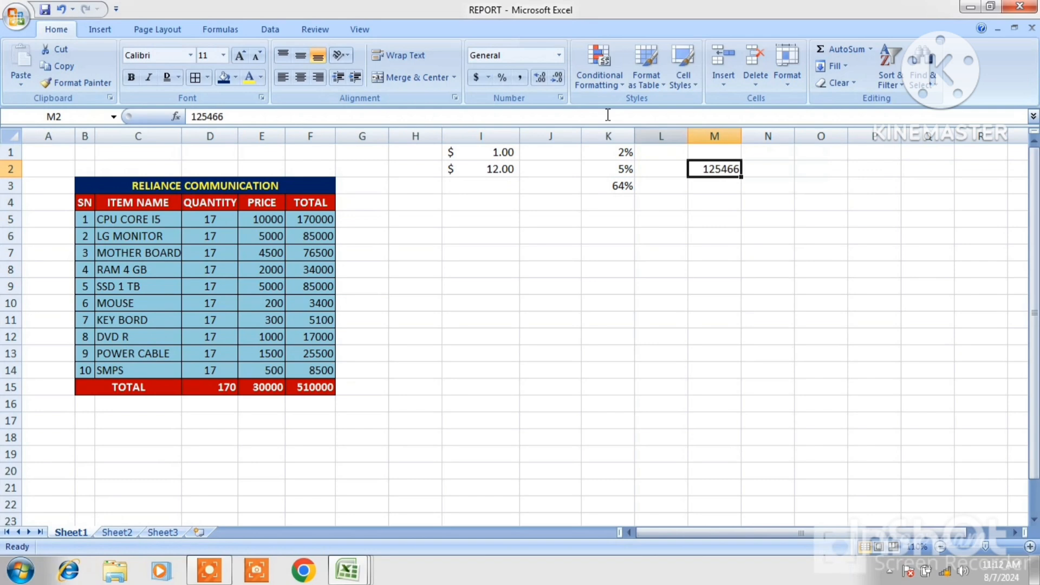
{"action": "left_click", "coordinate": [519, 78]}
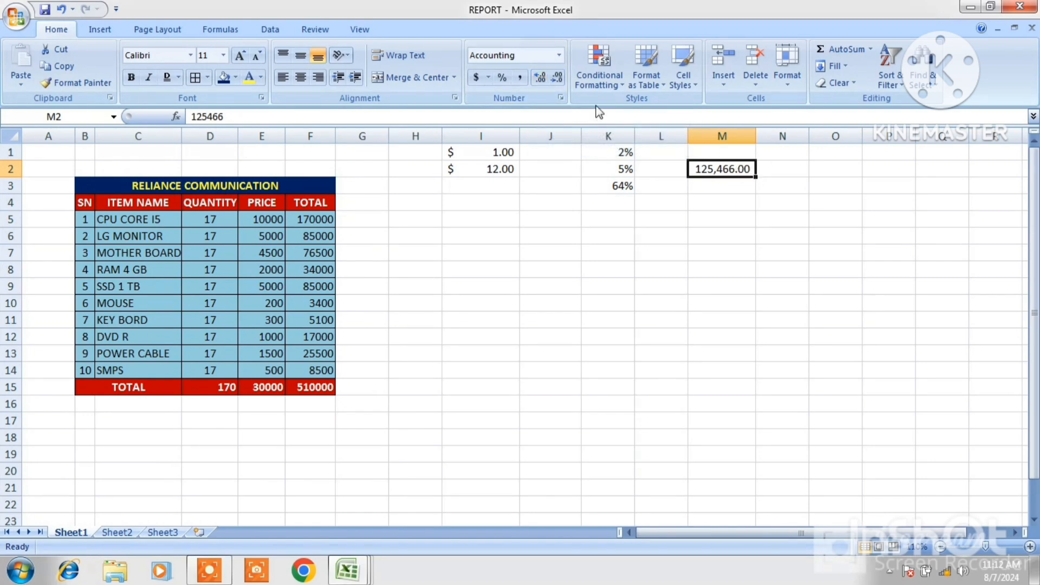
Increase and decrease M2's decimal places, leaving it with no decimals shown
{"action": "left_click", "coordinate": [557, 77]}
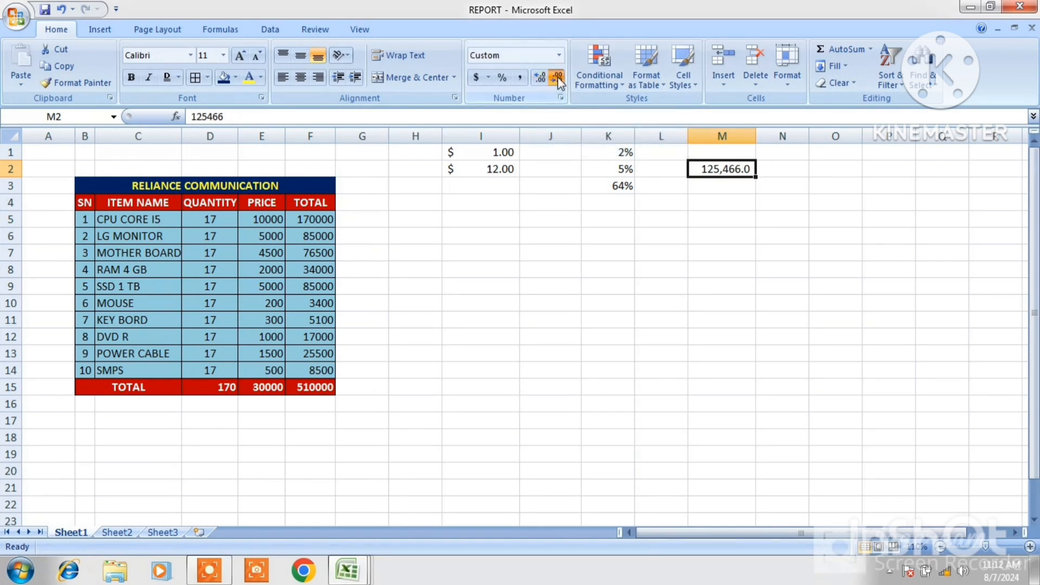
{"action": "left_click", "coordinate": [558, 79]}
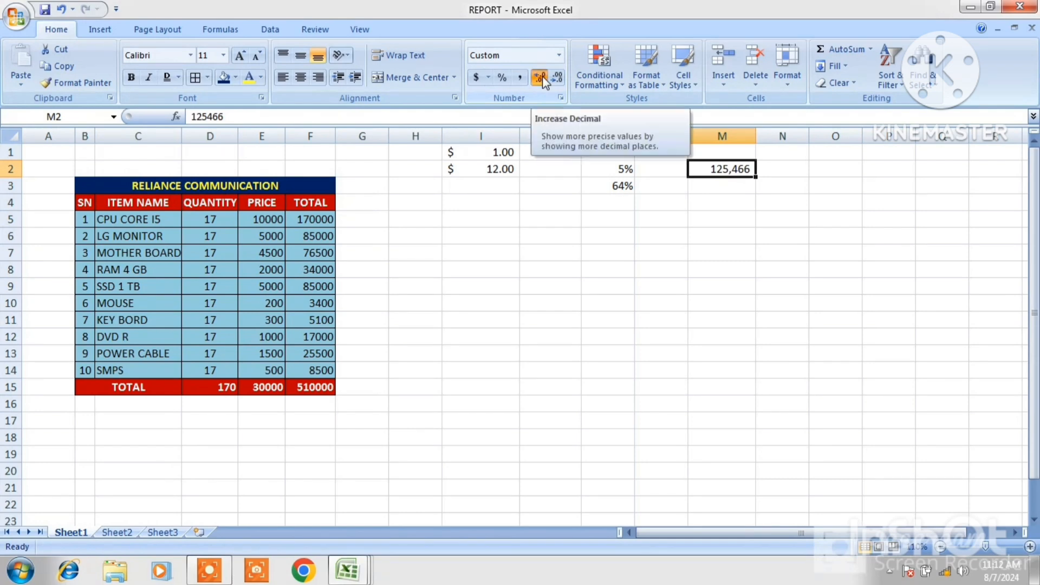
{"action": "left_click", "coordinate": [542, 75]}
{"action": "left_click", "coordinate": [542, 75]}
{"action": "left_click", "coordinate": [541, 76]}
{"action": "left_click", "coordinate": [542, 76]}
{"action": "left_click", "coordinate": [542, 76]}
{"action": "left_click", "coordinate": [541, 75]}
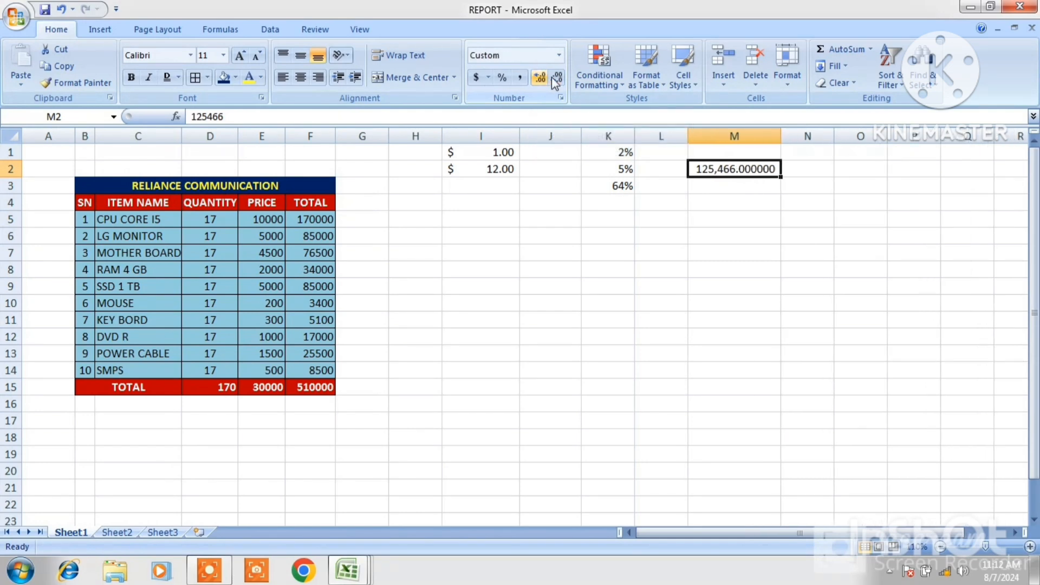
{"action": "left_click", "coordinate": [557, 79]}
{"action": "left_click", "coordinate": [557, 79]}
{"action": "left_click", "coordinate": [558, 78]}
{"action": "left_click", "coordinate": [557, 79]}
{"action": "left_click", "coordinate": [557, 78]}
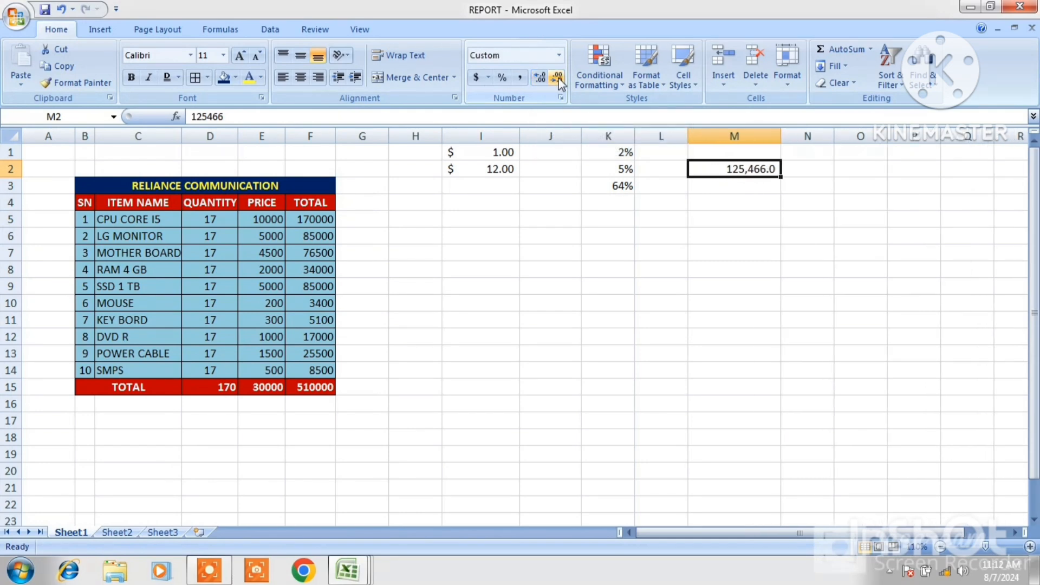
{"action": "left_click", "coordinate": [557, 79]}
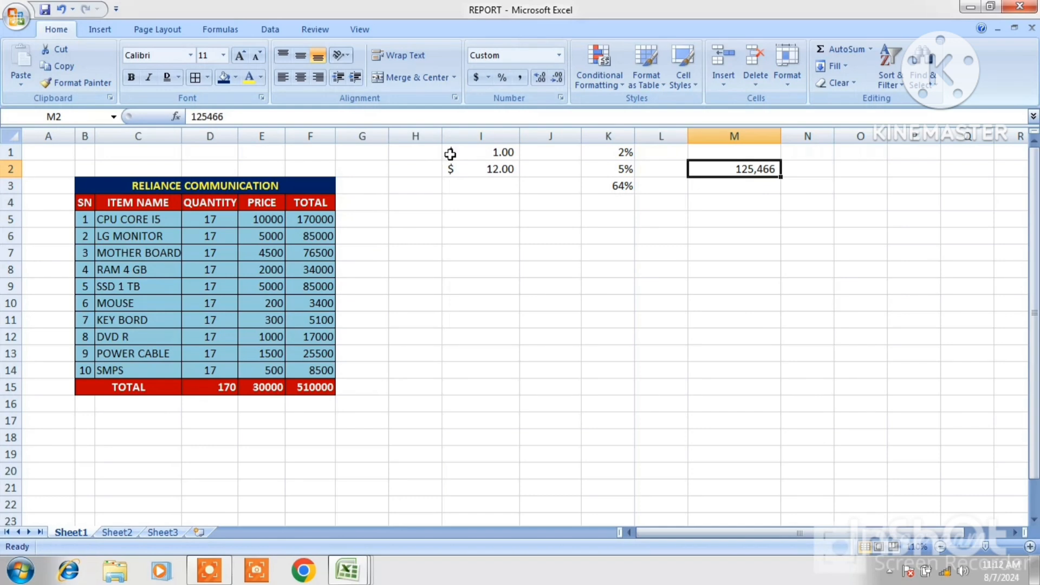
Delete the entire columns I to M holding the practice values
{"action": "left_click_drag", "start_coordinate": [450, 153], "coordinate": [749, 246]}
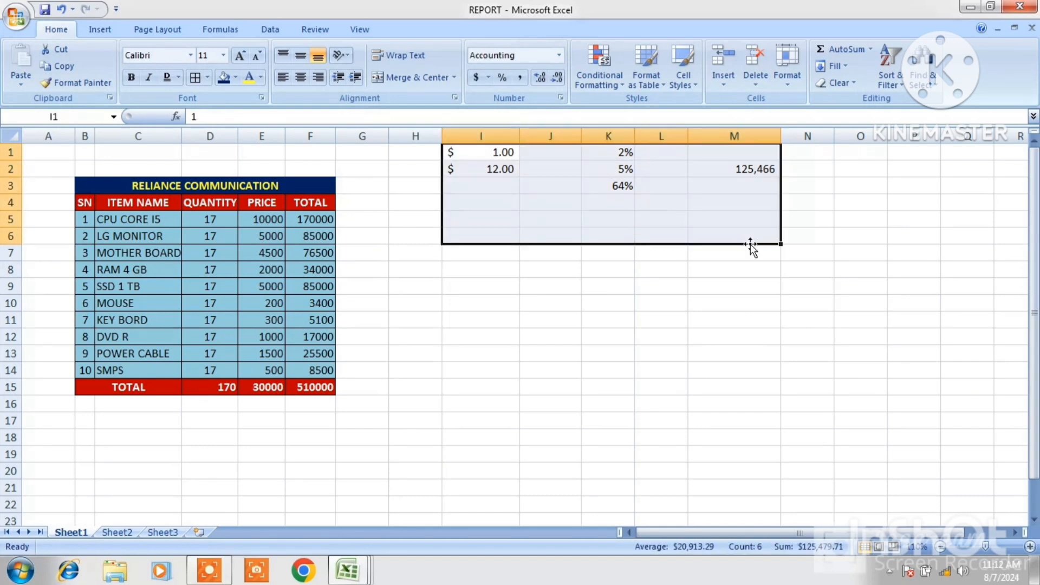
{"action": "right_click", "coordinate": [698, 200]}
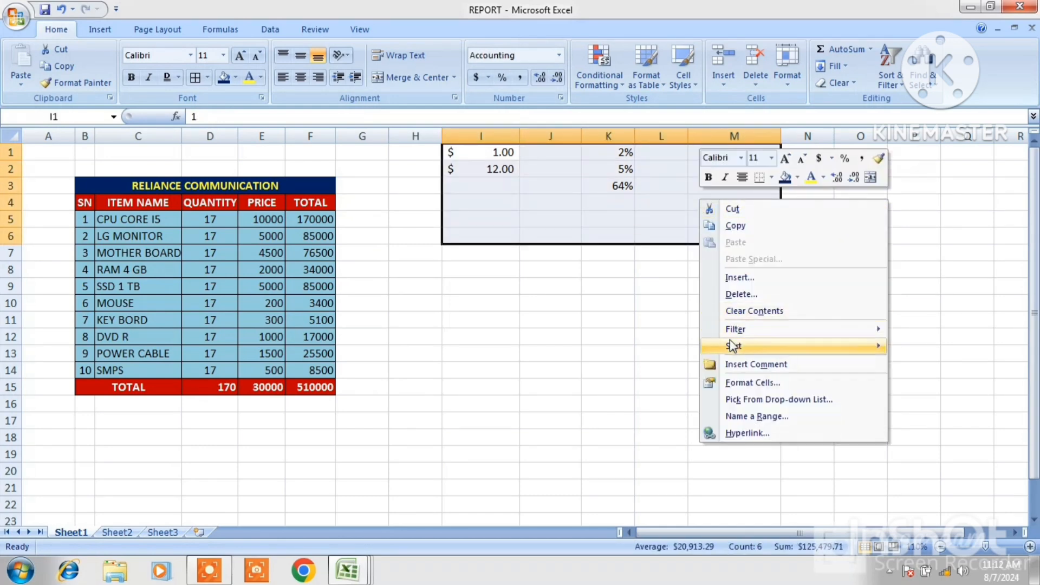
{"action": "left_click", "coordinate": [737, 295]}
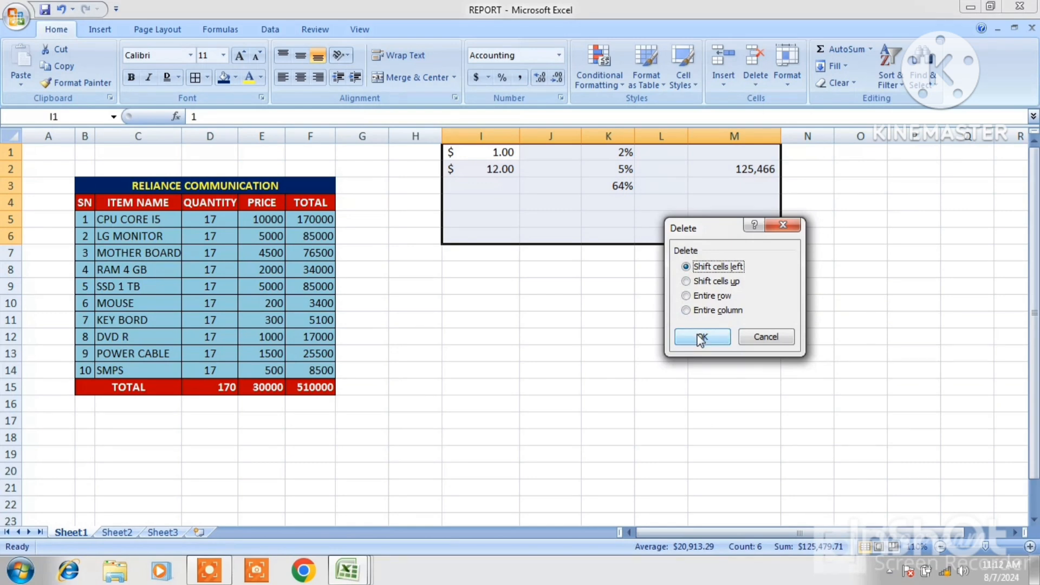
{"action": "left_click", "coordinate": [711, 311]}
{"action": "left_click", "coordinate": [702, 336]}
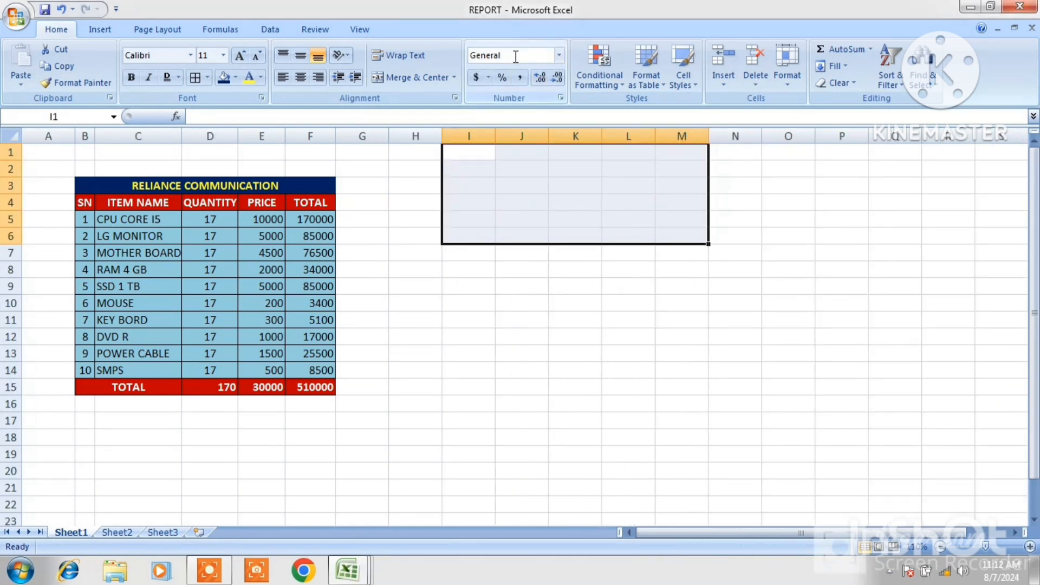
{"action": "left_click", "coordinate": [557, 57]}
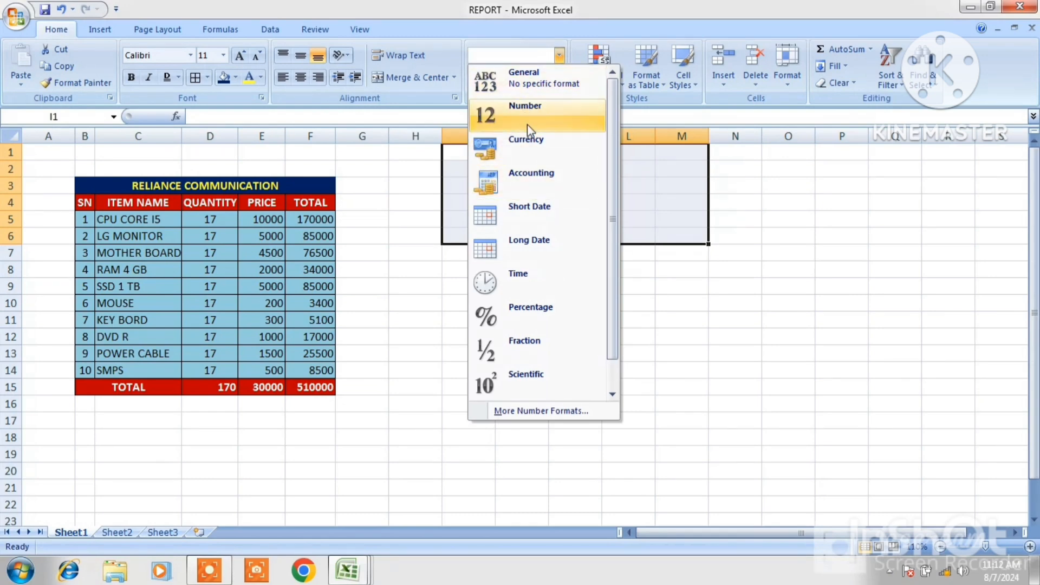
{"action": "left_click", "coordinate": [771, 300]}
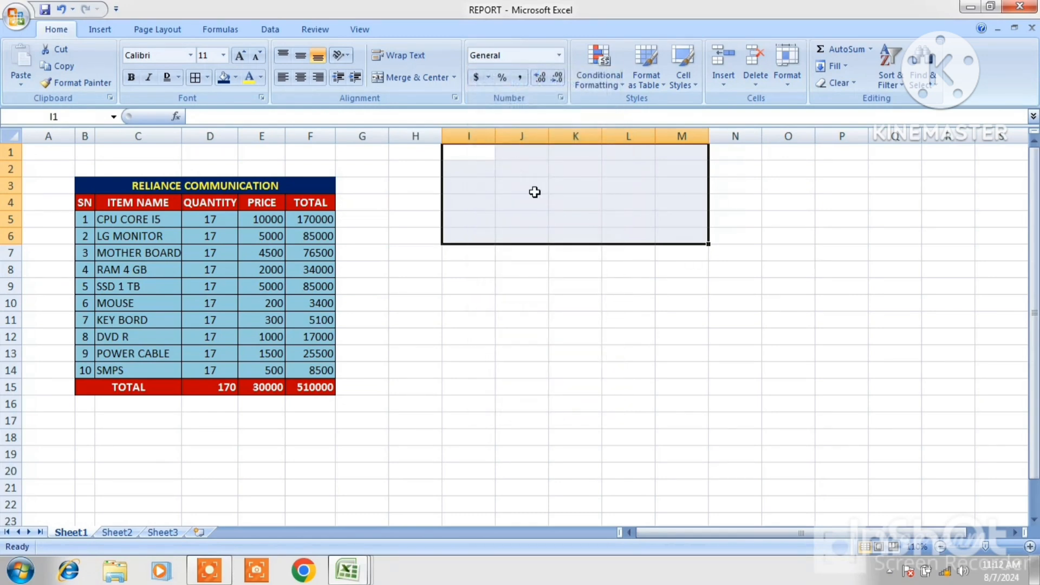
{"action": "left_click", "coordinate": [534, 191]}
Enter the date 1/8/2024 in J2
{"action": "left_click", "coordinate": [518, 166]}
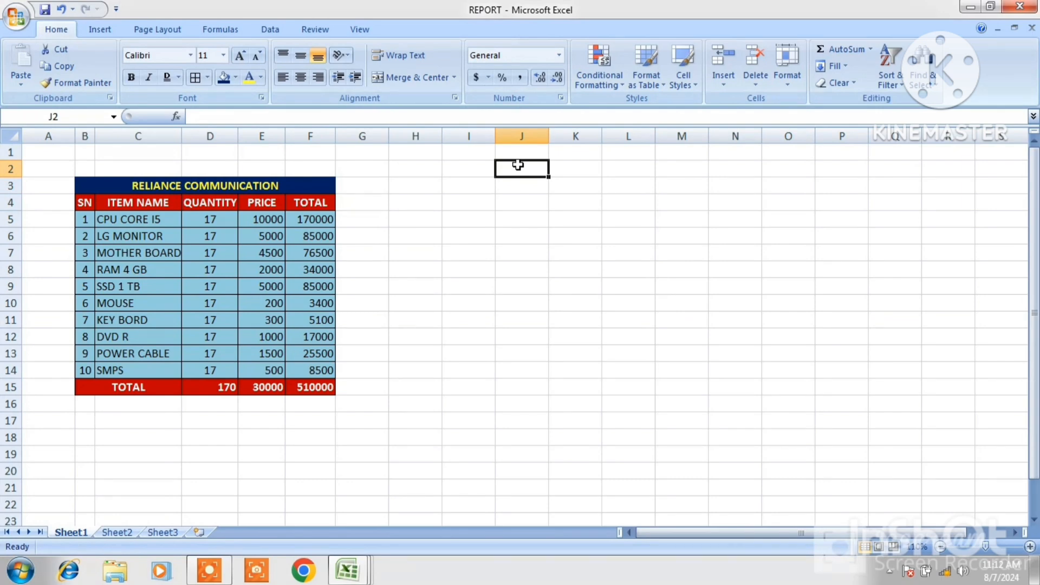
{"action": "type", "text": "1"}
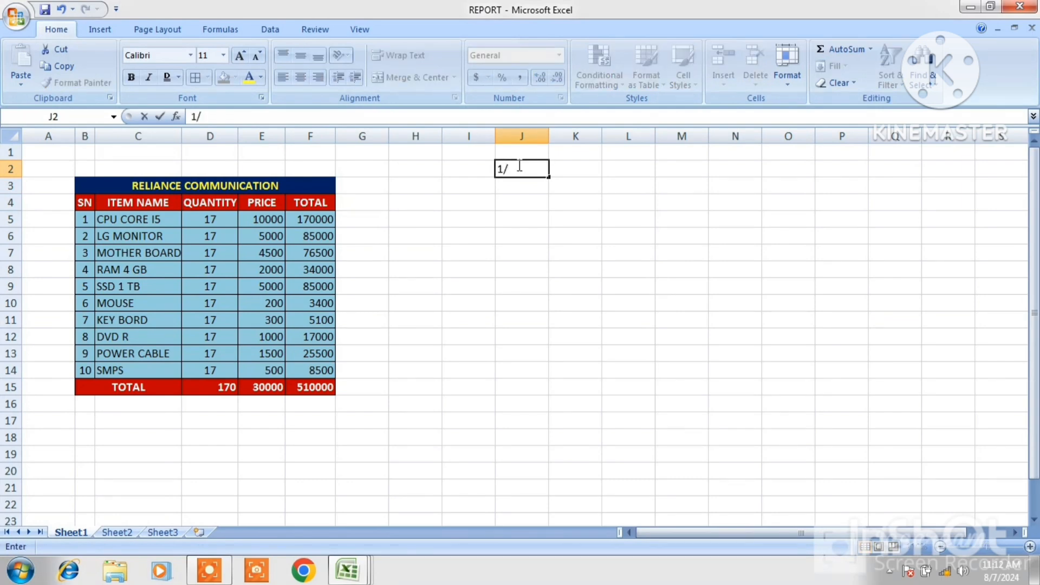
{"action": "type", "text": "/08/2024"}
{"action": "left_click", "coordinate": [670, 200]}
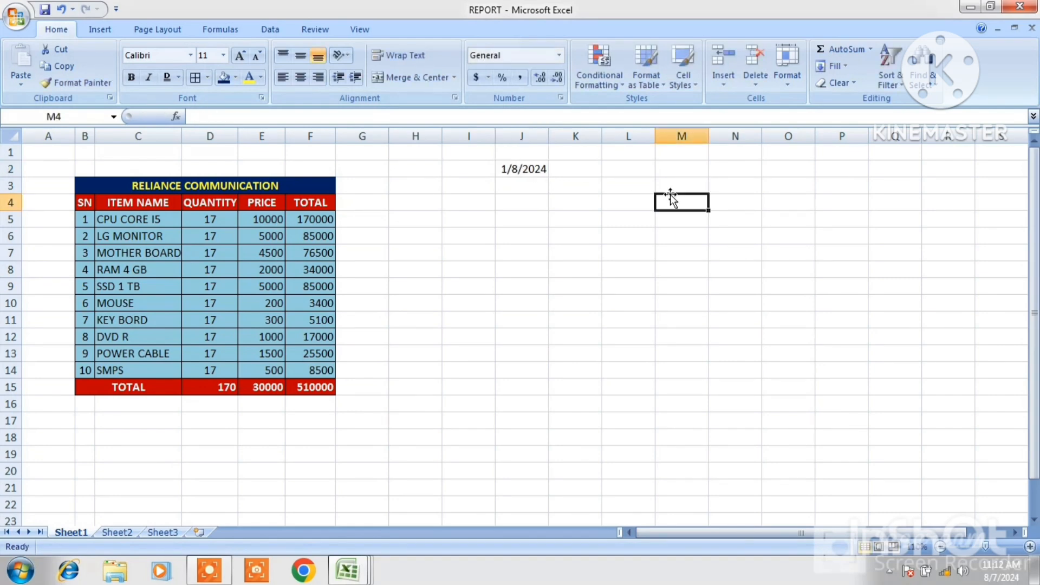
Apply the Long Date number format to the date in J2
{"action": "left_click", "coordinate": [530, 171]}
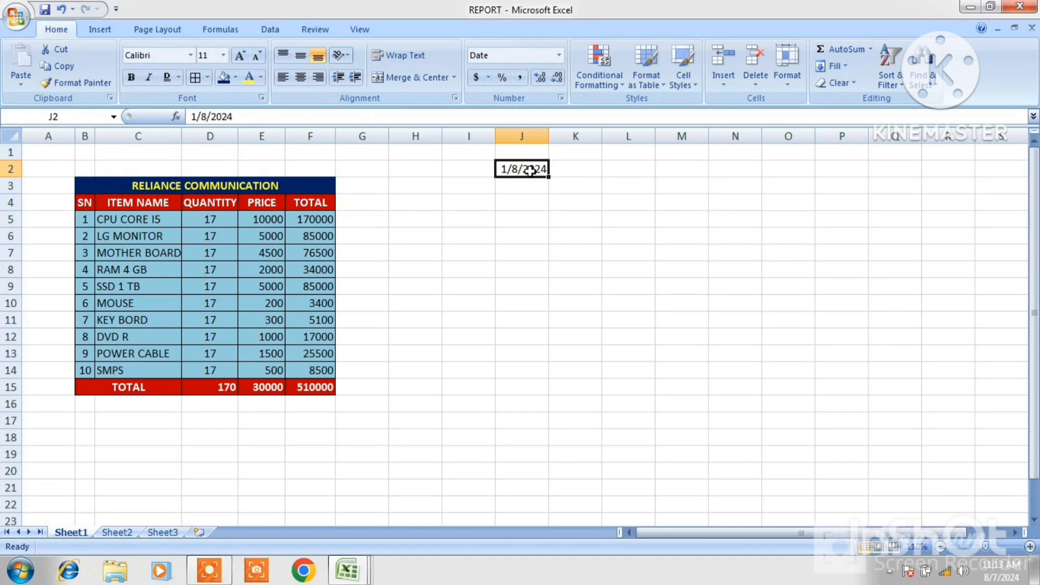
{"action": "left_click", "coordinate": [558, 54]}
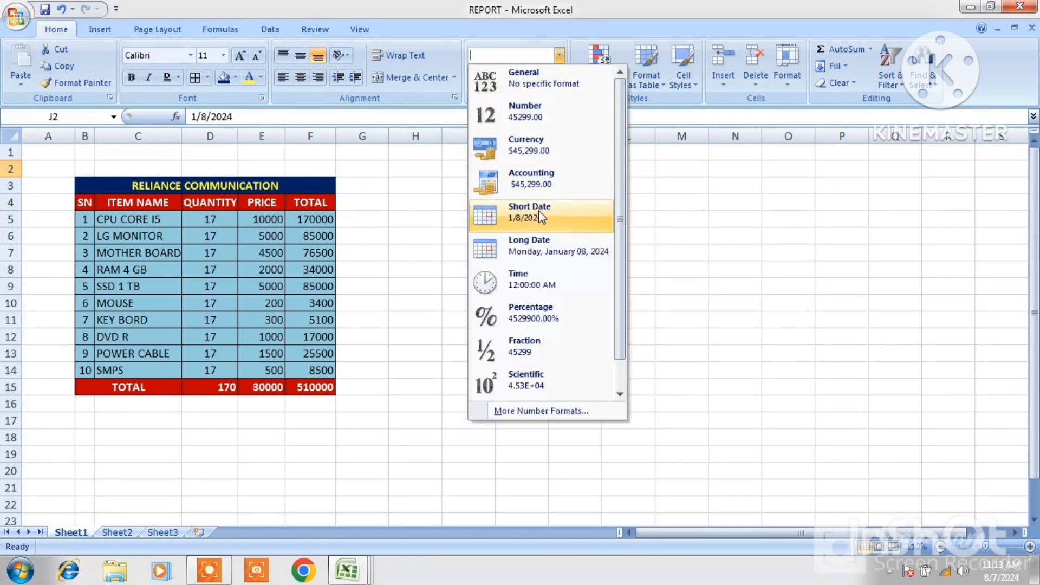
{"action": "left_click", "coordinate": [544, 242]}
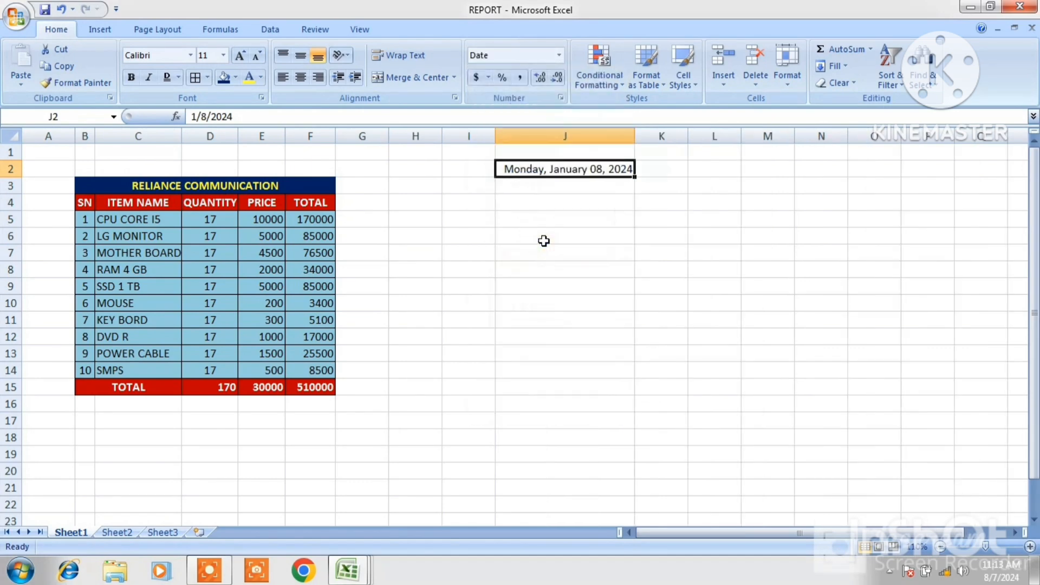
{"action": "left_click", "coordinate": [559, 55]}
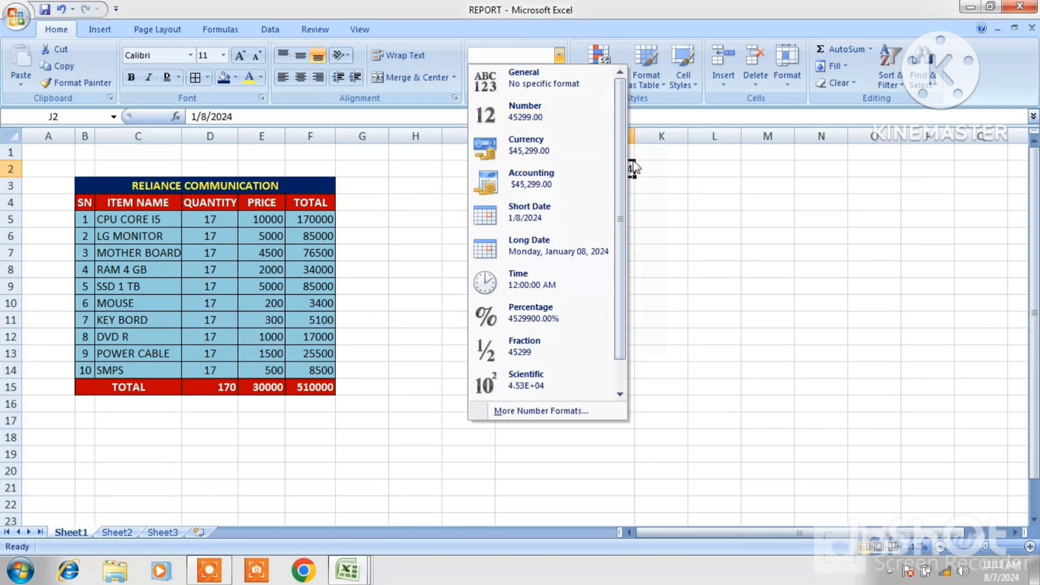
{"action": "key", "text": "Return"}
{"action": "left_click", "coordinate": [651, 237]}
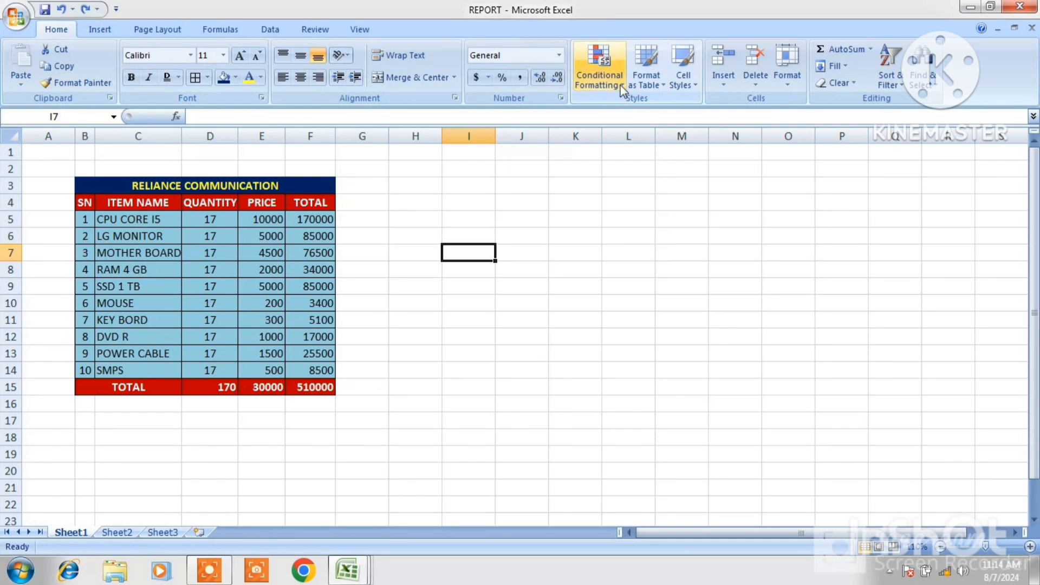
{"action": "left_click", "coordinate": [601, 80]}
{"action": "mouse_move", "coordinate": [661, 124]}
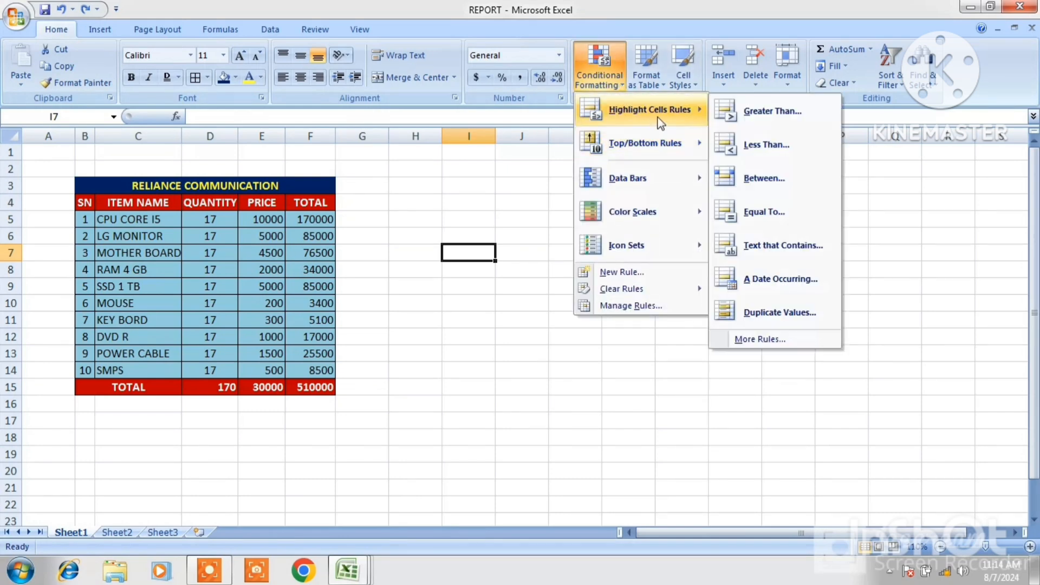
{"action": "left_click", "coordinate": [448, 172]}
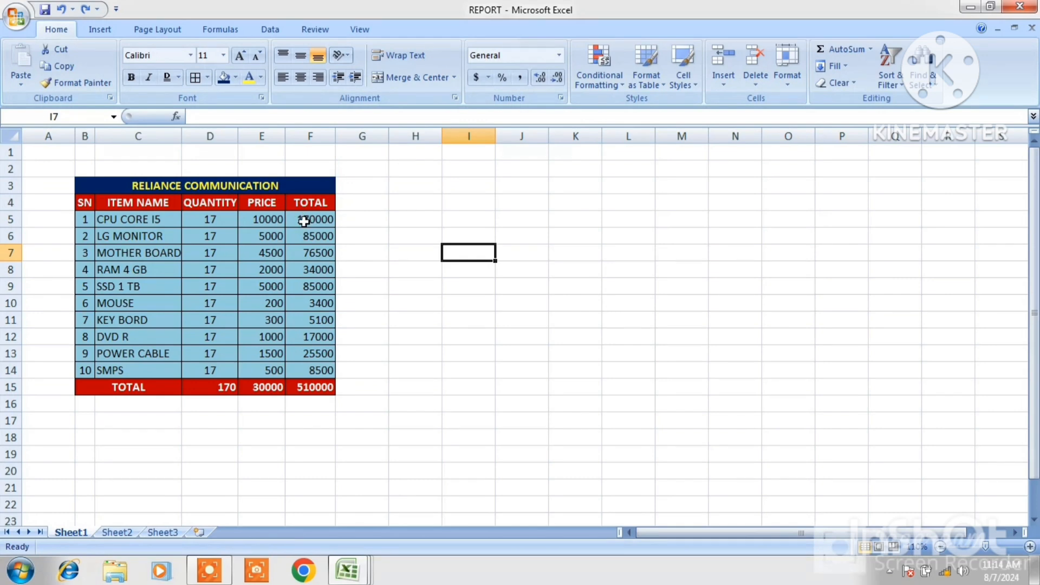
Add a Greater Than conditional formatting rule on TOTAL cells F5:F14 for values above 86700 using Red Text
{"action": "left_click", "coordinate": [304, 222]}
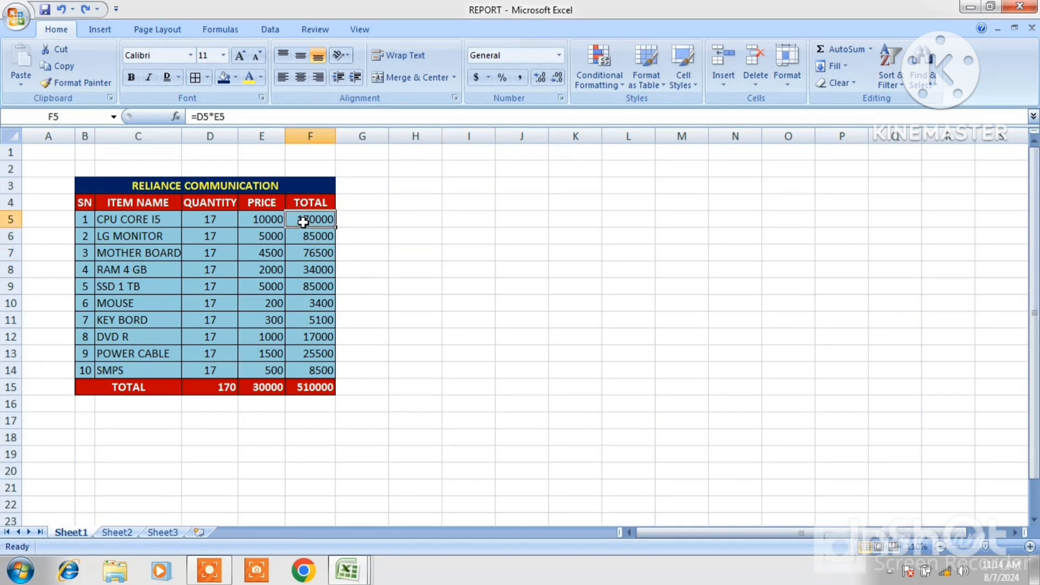
{"action": "left_click_drag", "start_coordinate": [303, 224], "coordinate": [314, 369]}
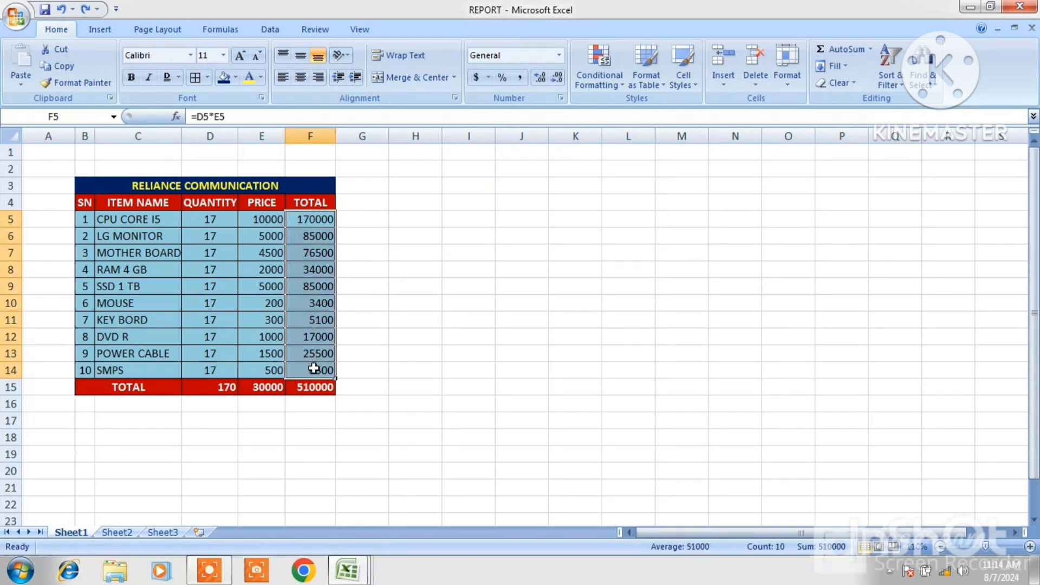
{"action": "left_click", "coordinate": [623, 85]}
{"action": "mouse_move", "coordinate": [644, 111]}
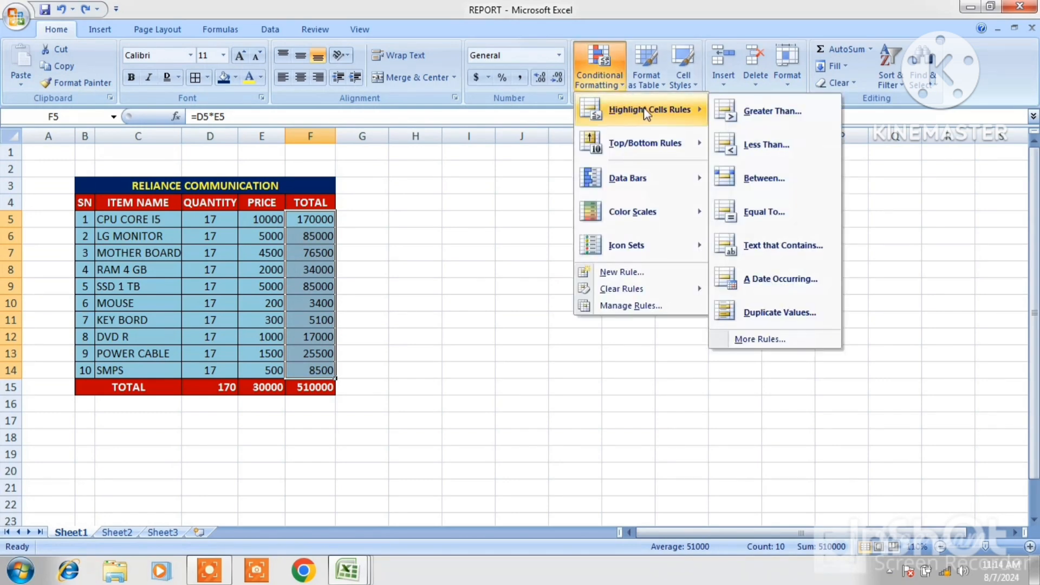
{"action": "left_click", "coordinate": [763, 115]}
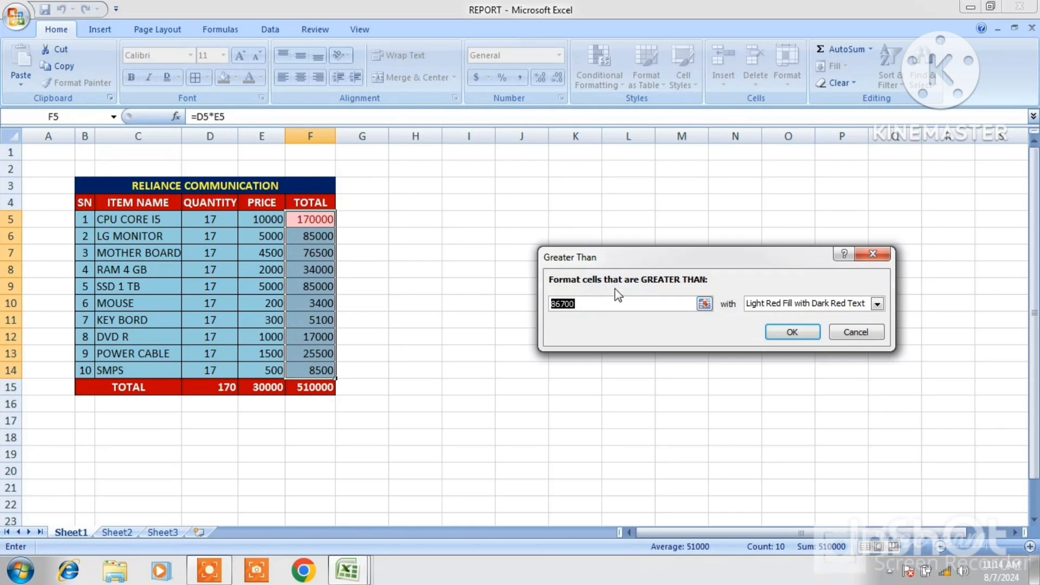
{"action": "left_click", "coordinate": [703, 305]}
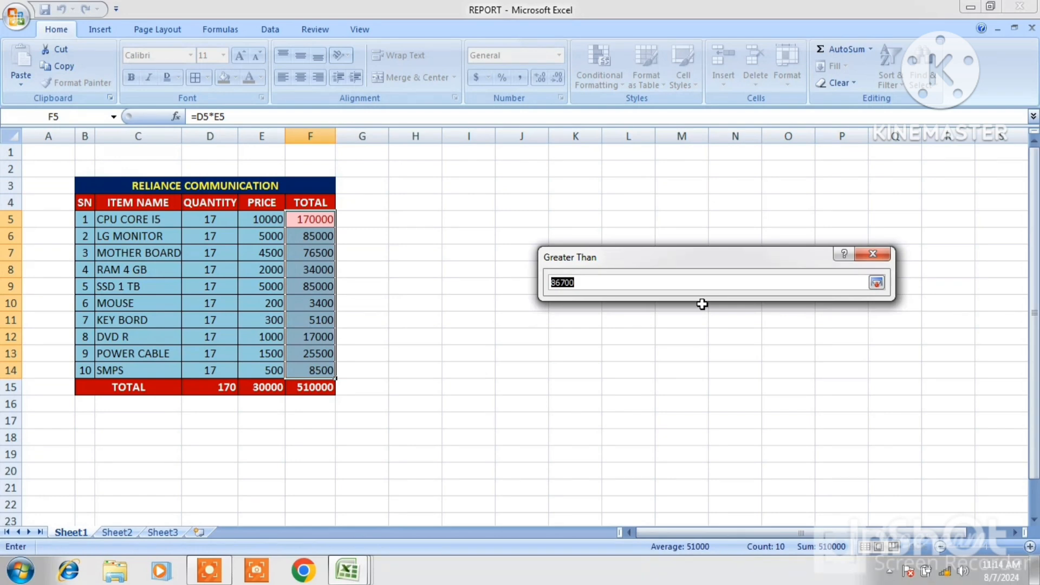
{"action": "left_click", "coordinate": [877, 282]}
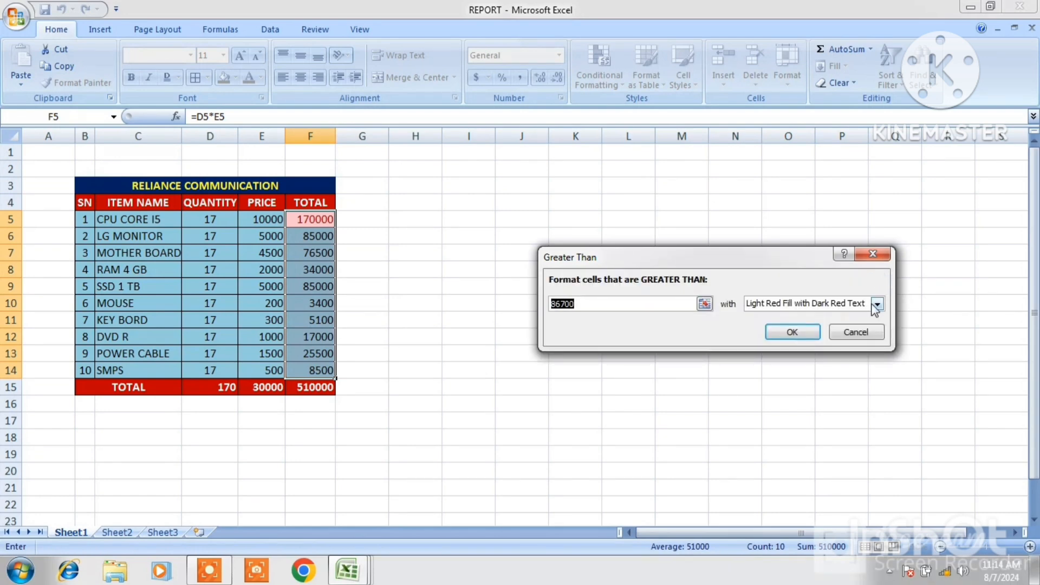
{"action": "left_click", "coordinate": [876, 304]}
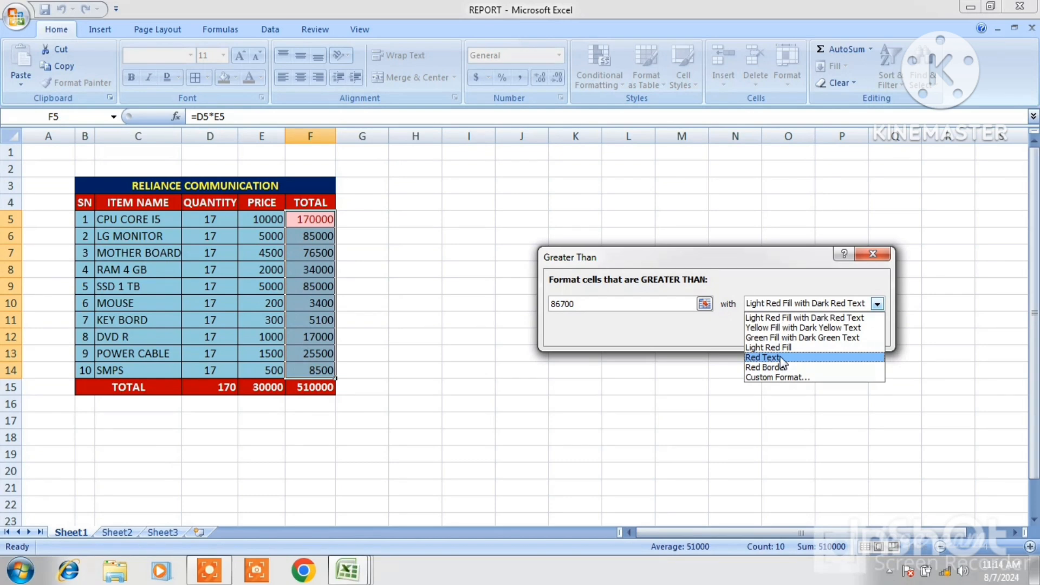
{"action": "key", "text": "Up"}
{"action": "key", "text": "Up"}
{"action": "key", "text": "Up"}
{"action": "key", "text": "Down"}
{"action": "left_click", "coordinate": [770, 358]}
{"action": "left_click", "coordinate": [782, 333]}
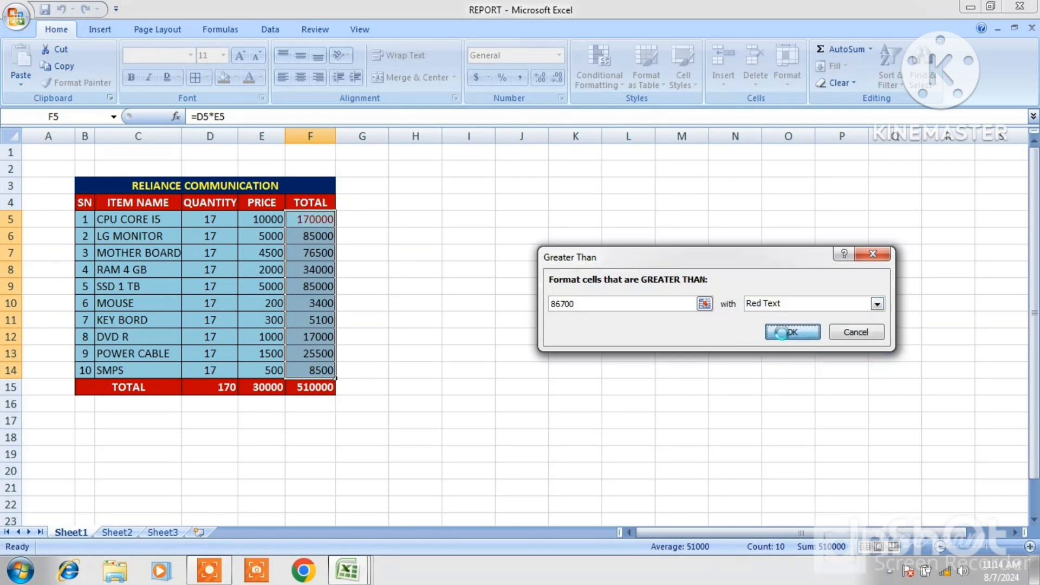
{"action": "left_click", "coordinate": [524, 312]}
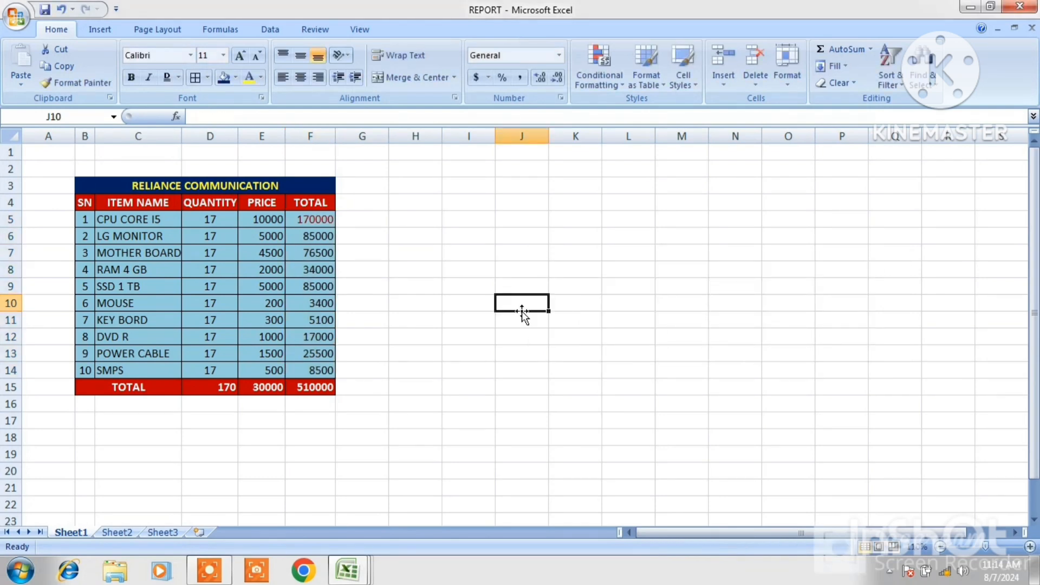
{"action": "left_click", "coordinate": [320, 222]}
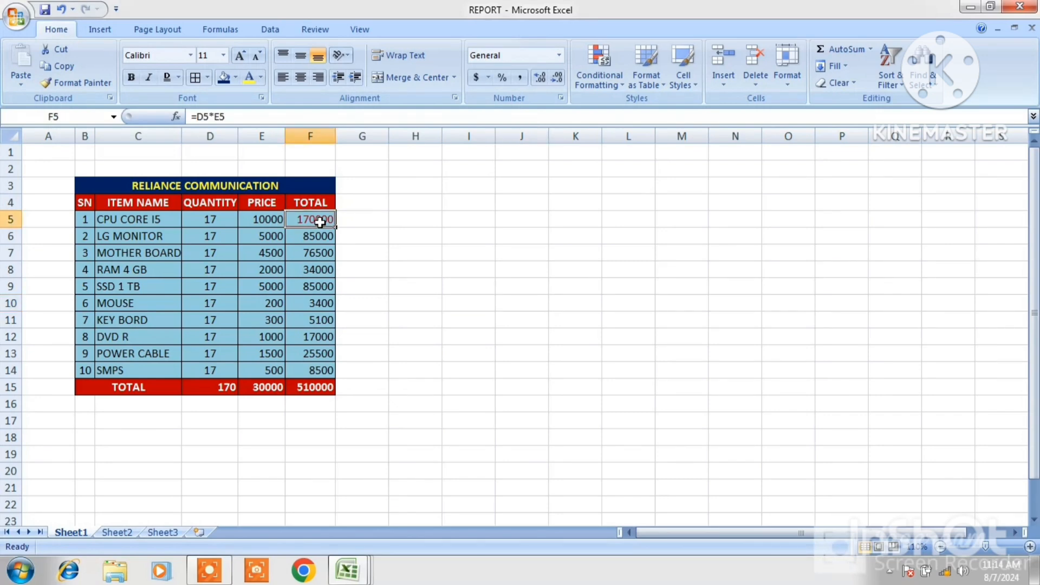
Try a Top 10 Items conditional formatting rule highlighting the top 5 TOTAL values in F5:F14
{"action": "left_click_drag", "start_coordinate": [320, 222], "coordinate": [329, 371]}
{"action": "left_click", "coordinate": [622, 80]}
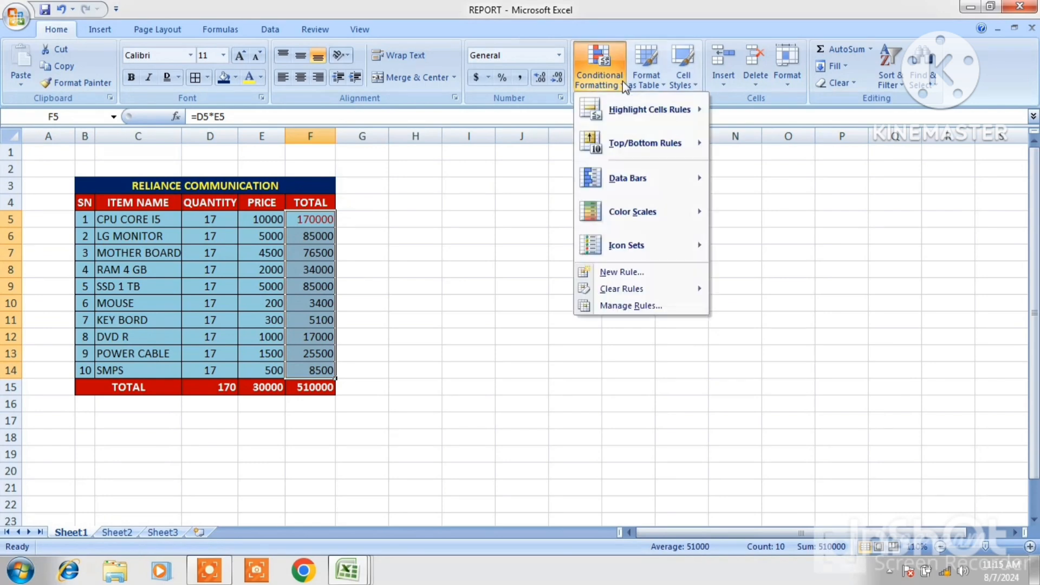
{"action": "mouse_move", "coordinate": [641, 110]}
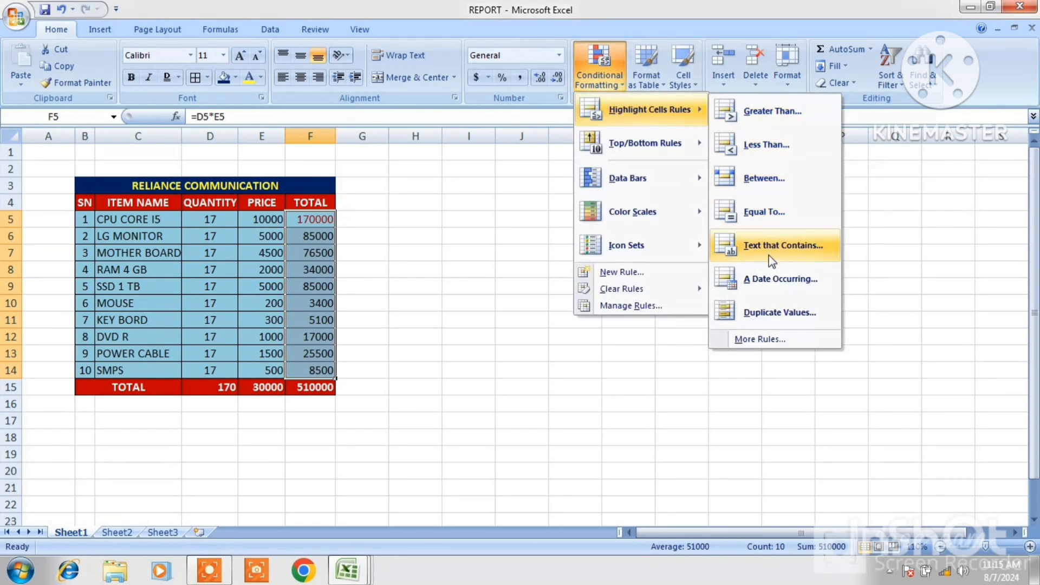
{"action": "mouse_move", "coordinate": [638, 146]}
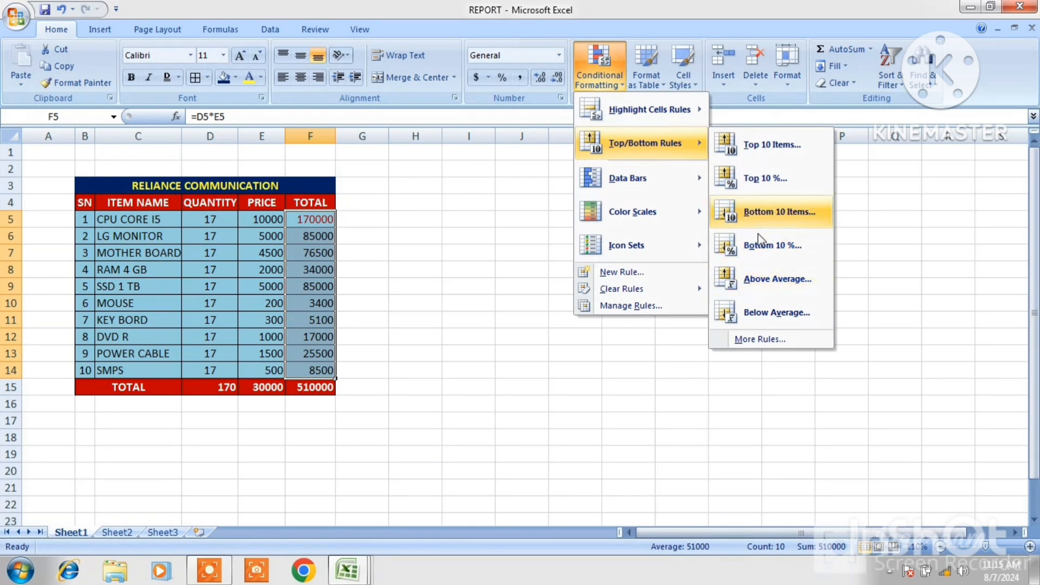
{"action": "left_click", "coordinate": [754, 158]}
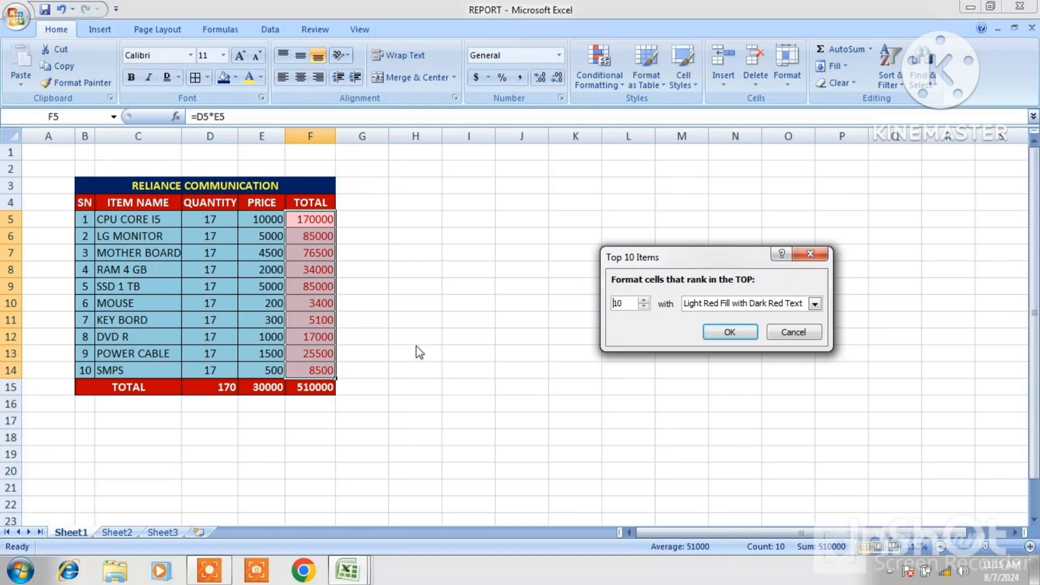
{"action": "left_click", "coordinate": [643, 300]}
{"action": "left_click", "coordinate": [643, 307]}
{"action": "left_click", "coordinate": [644, 306]}
{"action": "left_click", "coordinate": [644, 306]}
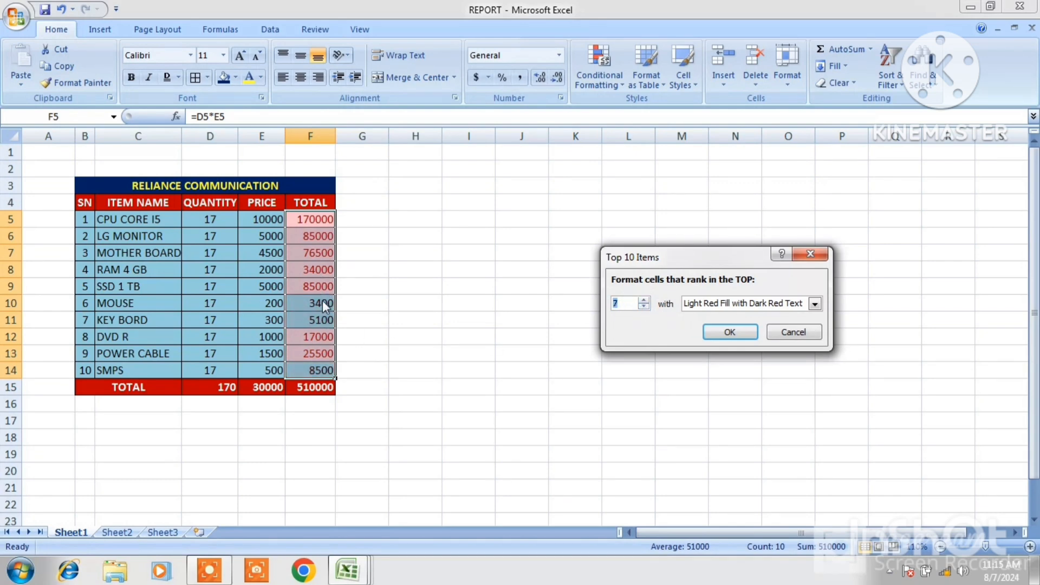
{"action": "left_click", "coordinate": [643, 300]}
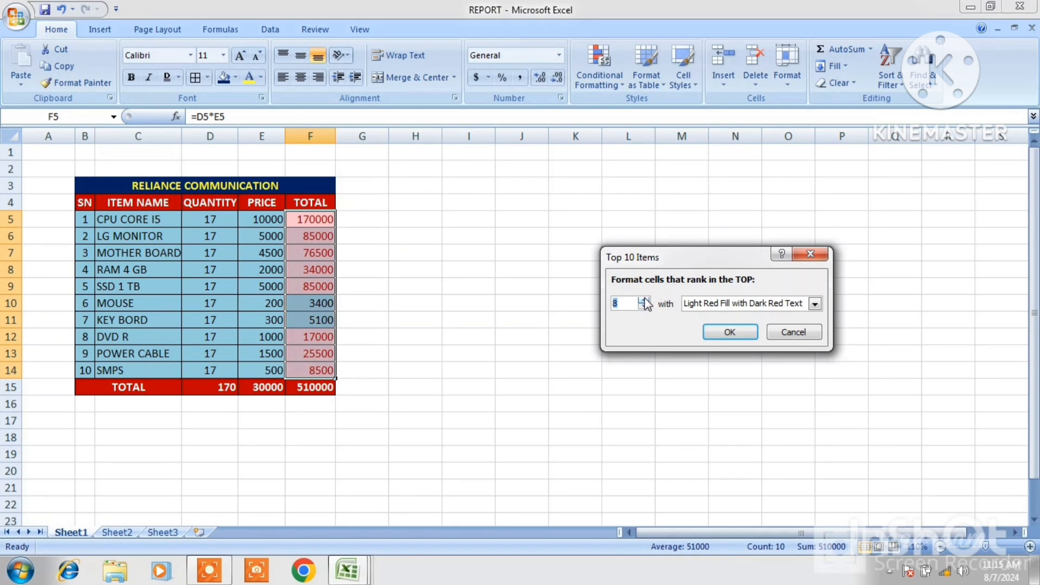
{"action": "left_click", "coordinate": [644, 300]}
{"action": "left_click", "coordinate": [644, 300]}
{"action": "left_click", "coordinate": [643, 307]}
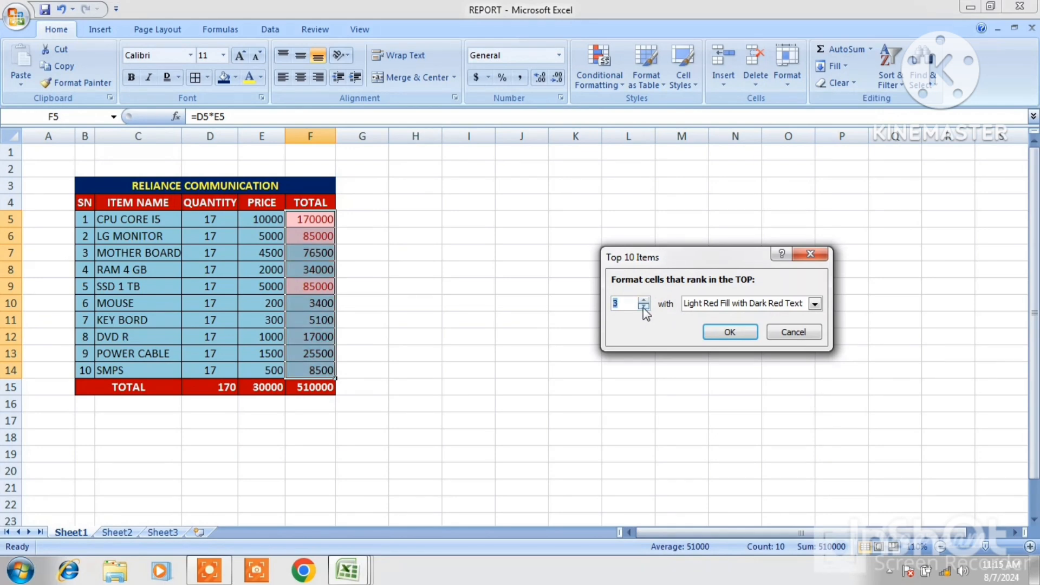
{"action": "left_click", "coordinate": [643, 306]}
{"action": "left_click", "coordinate": [644, 300]}
{"action": "left_click", "coordinate": [644, 300]}
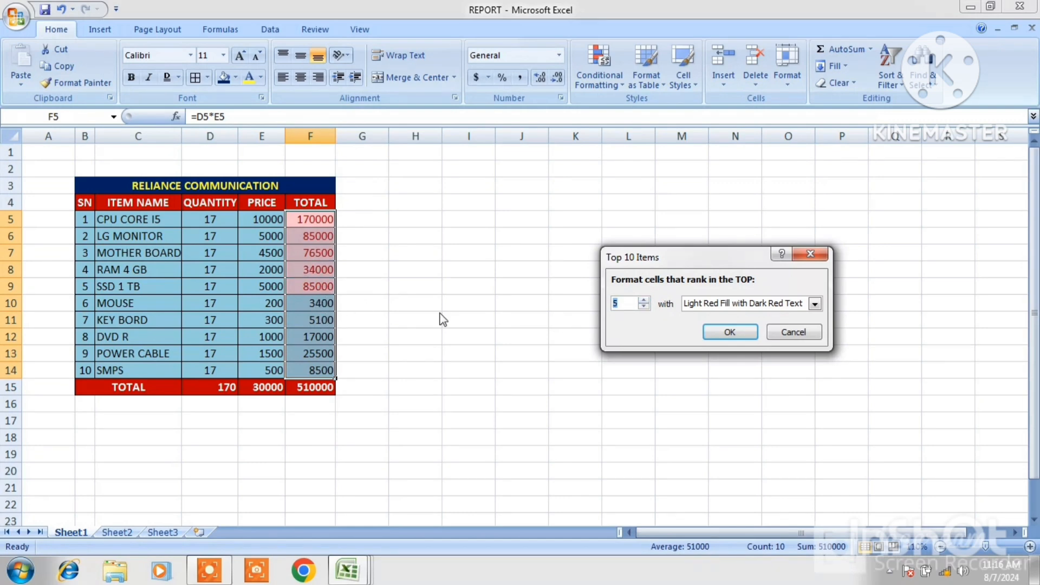
{"action": "left_click", "coordinate": [781, 329]}
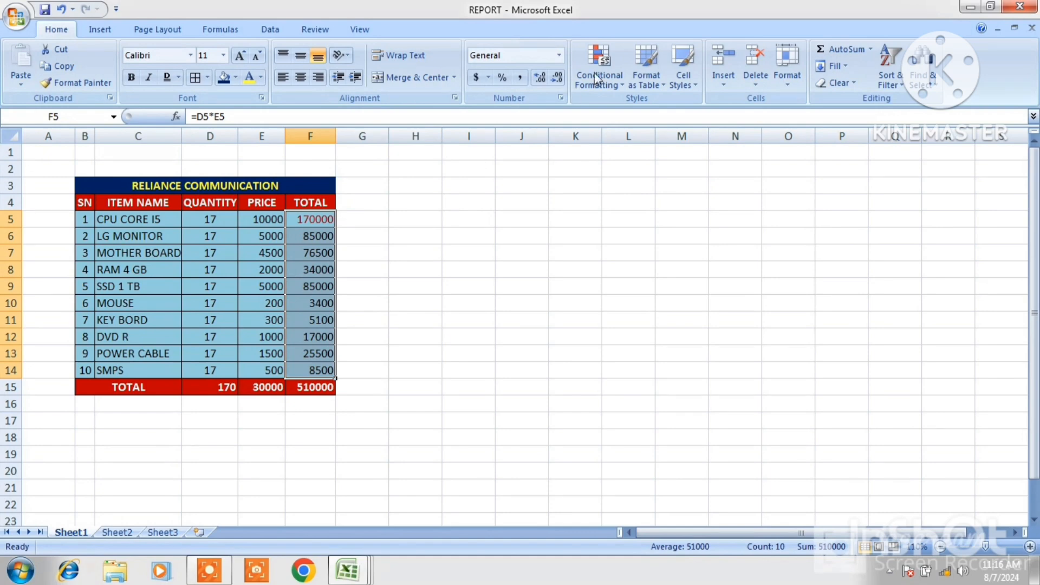
Apply Red Data Bar conditional formatting to the selected TOTAL cells F5:F14
{"action": "left_click", "coordinate": [622, 83]}
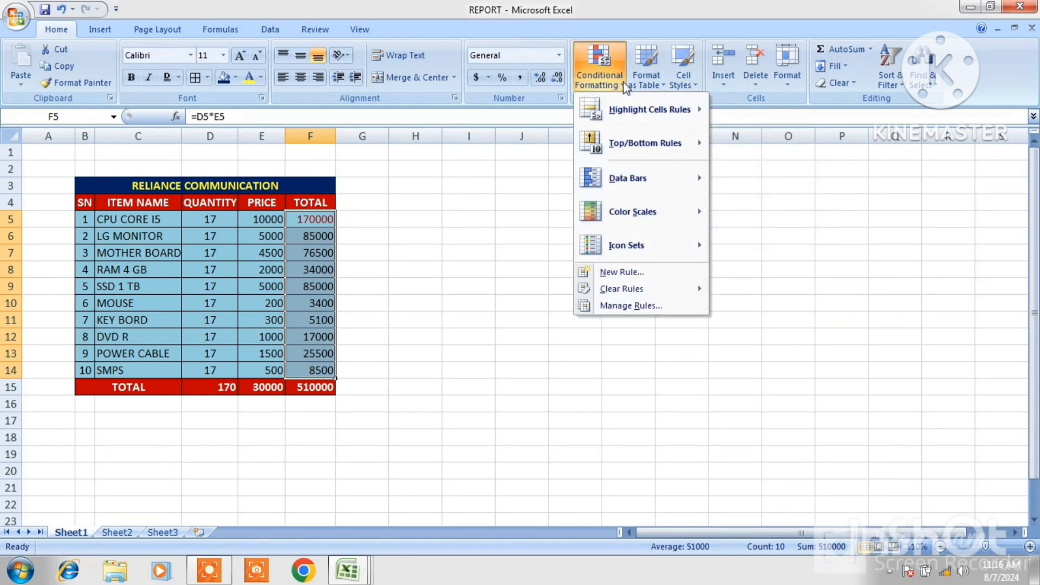
{"action": "mouse_move", "coordinate": [633, 180]}
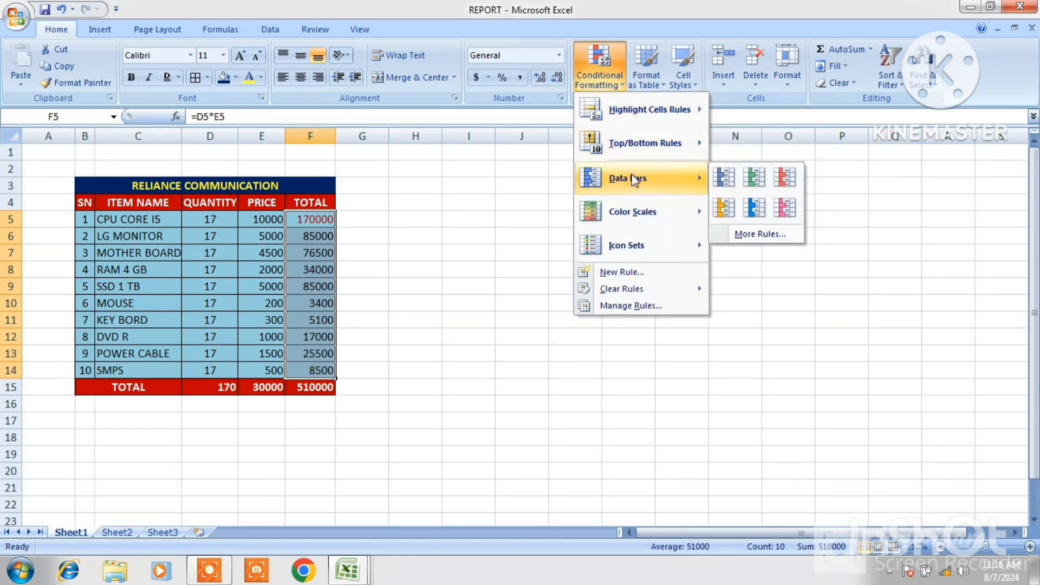
{"action": "left_click", "coordinate": [783, 179]}
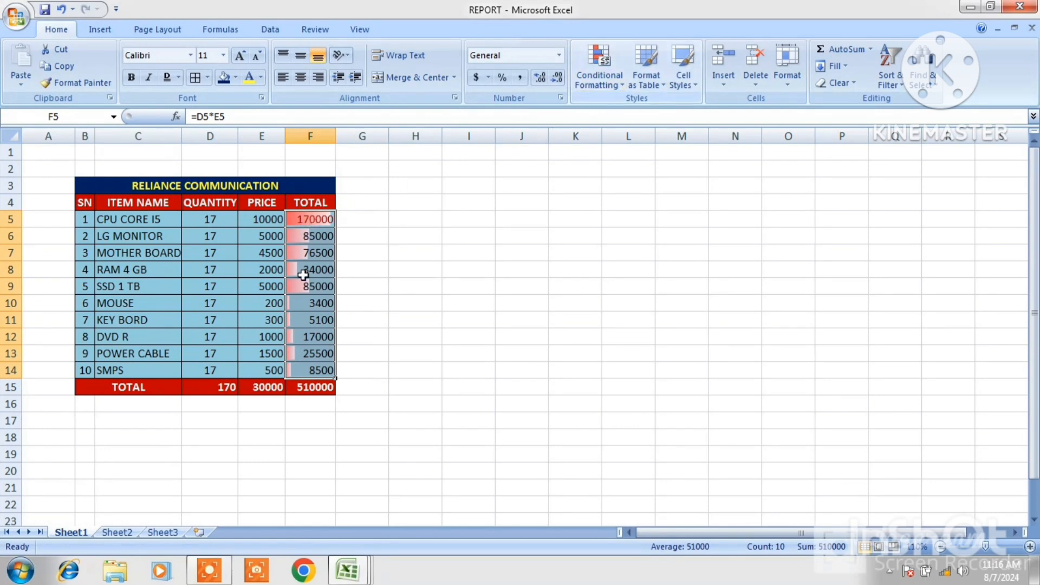
Browse the Color Scales and Icon Sets conditional formatting options for the TOTAL cells
{"action": "left_click", "coordinate": [617, 88]}
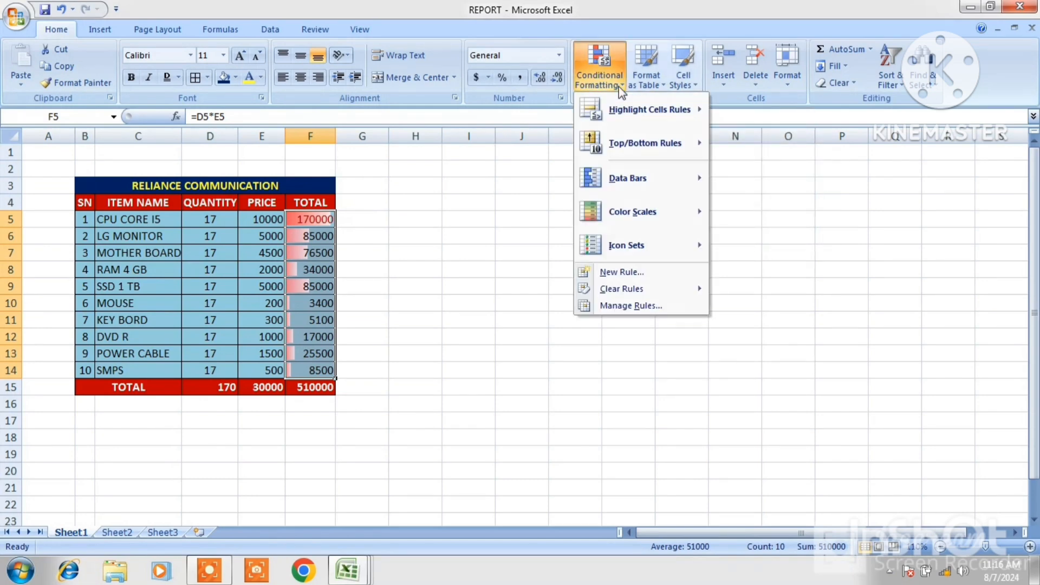
{"action": "mouse_move", "coordinate": [633, 212]}
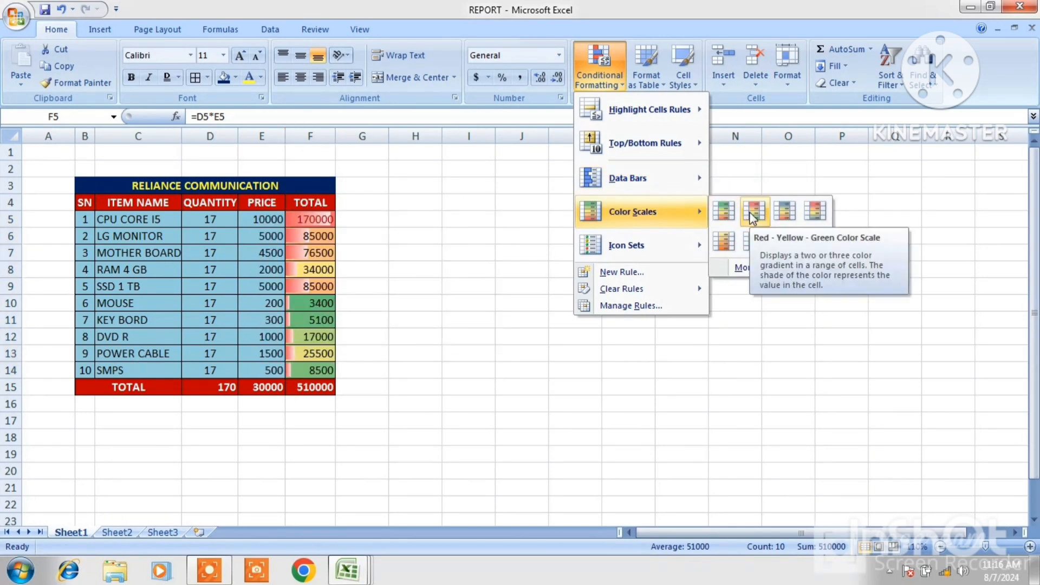
{"action": "mouse_move", "coordinate": [639, 248]}
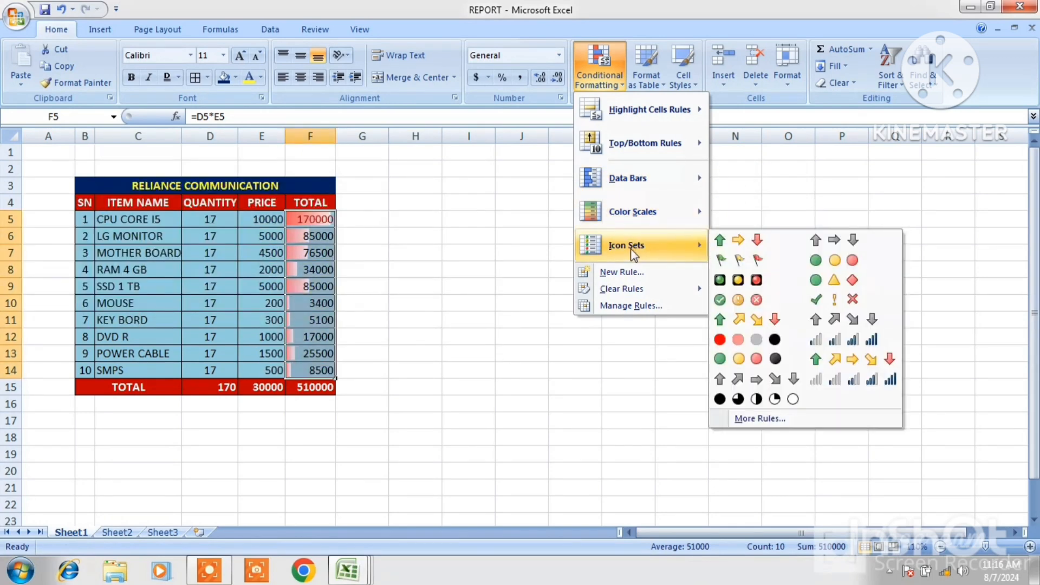
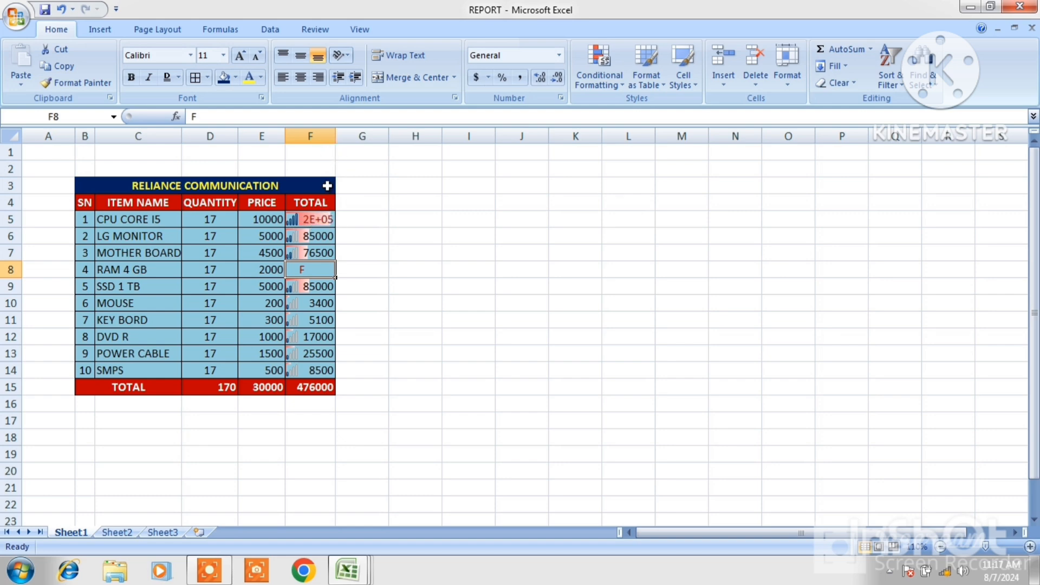
Widen column F to fit the TOTAL values and clear the conditional formatting rules from TOTAL cells F5:F14
{"action": "double_click", "coordinate": [334, 136]}
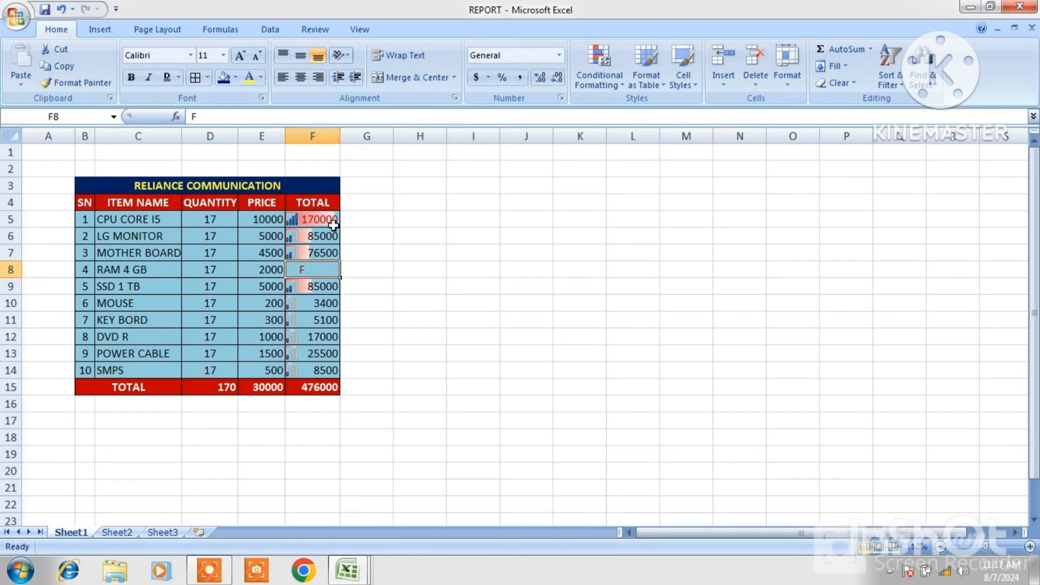
{"action": "left_click", "coordinate": [325, 286]}
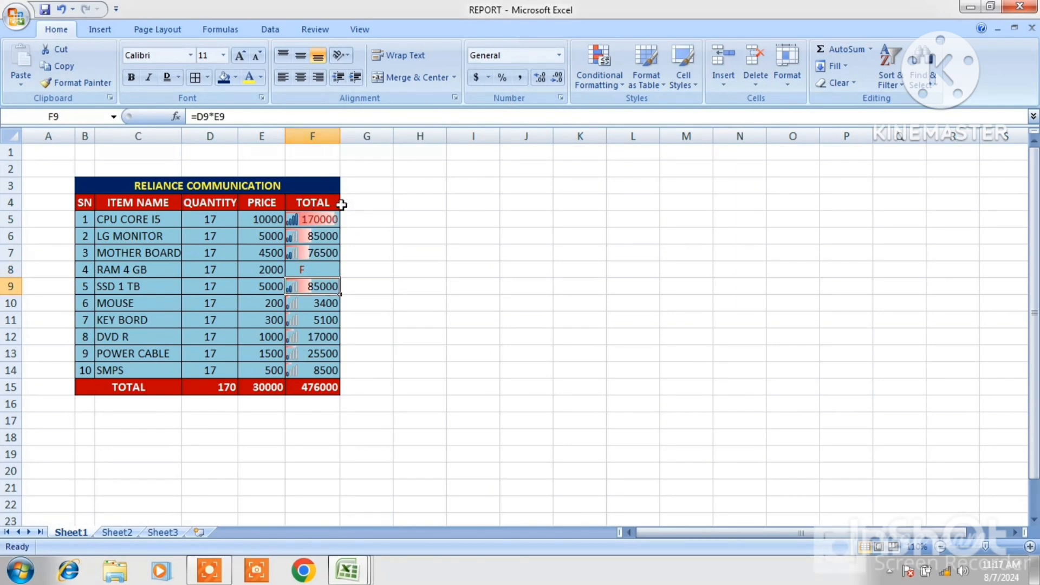
{"action": "left_click", "coordinate": [623, 87]}
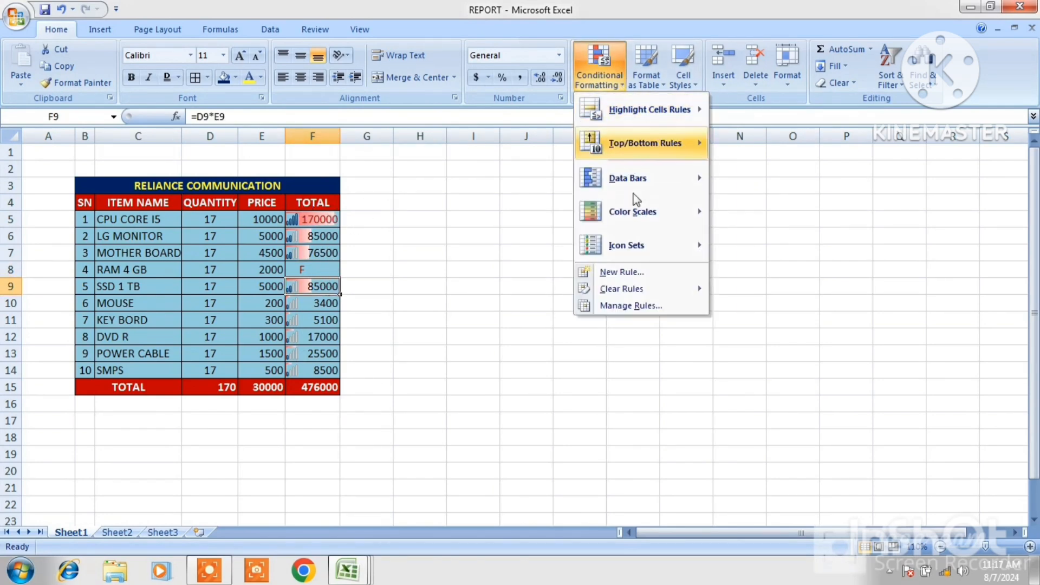
{"action": "mouse_move", "coordinate": [639, 253]}
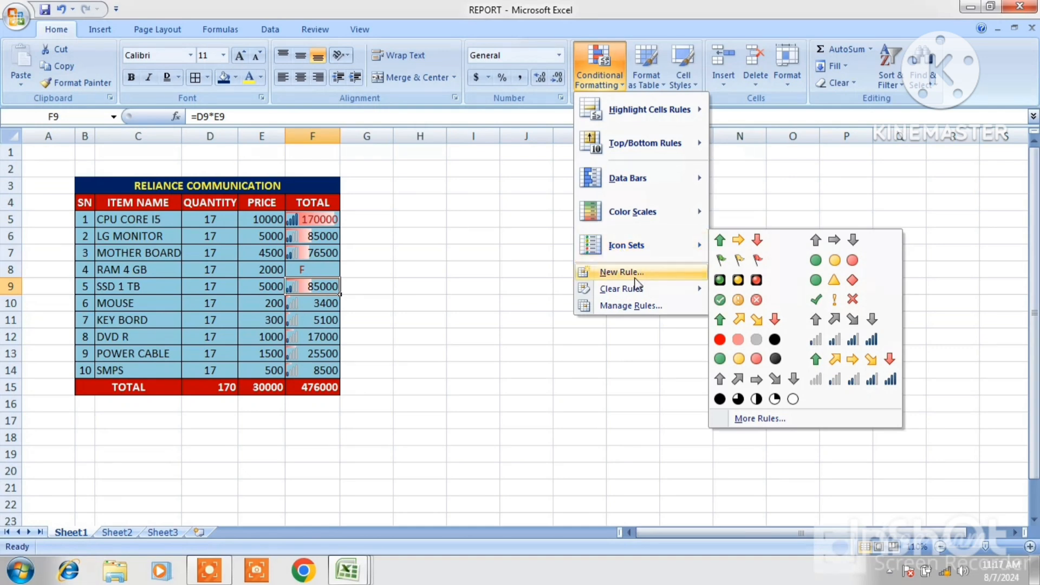
{"action": "mouse_move", "coordinate": [639, 293]}
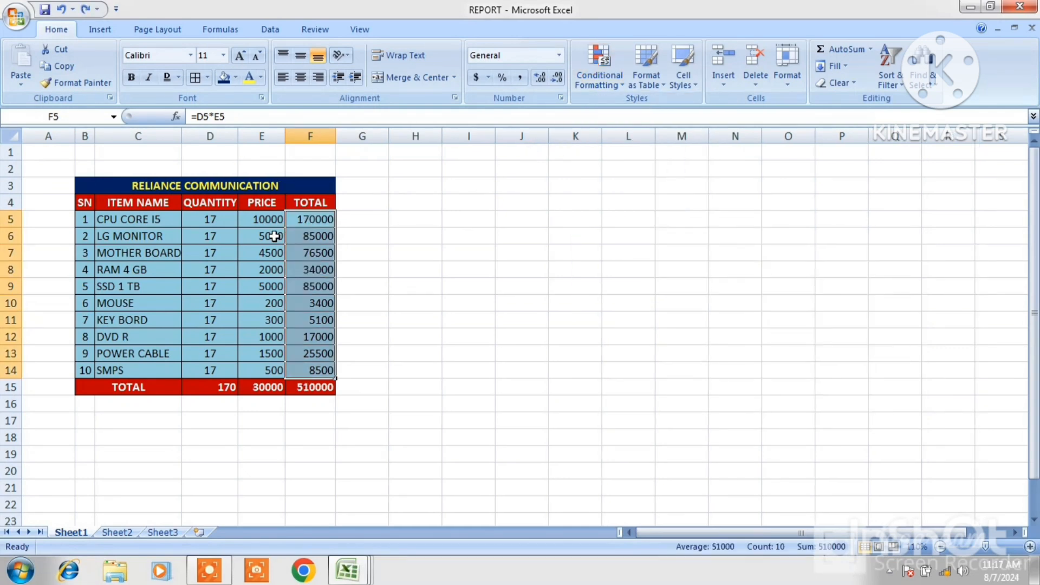
{"action": "left_click", "coordinate": [480, 235]}
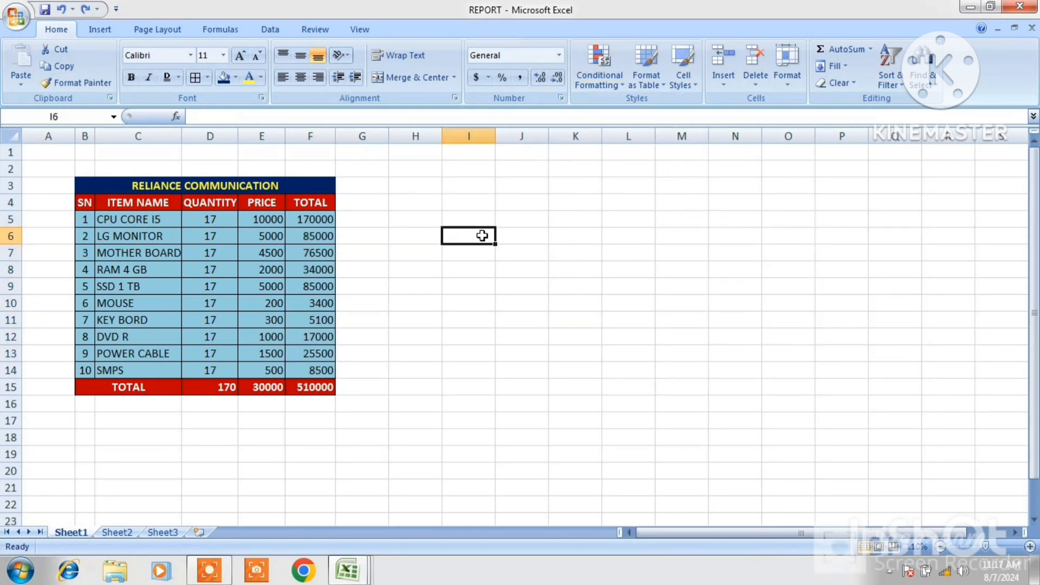
Format the report range B3:F14 as a table with a medium table style and headers
{"action": "left_click", "coordinate": [662, 86]}
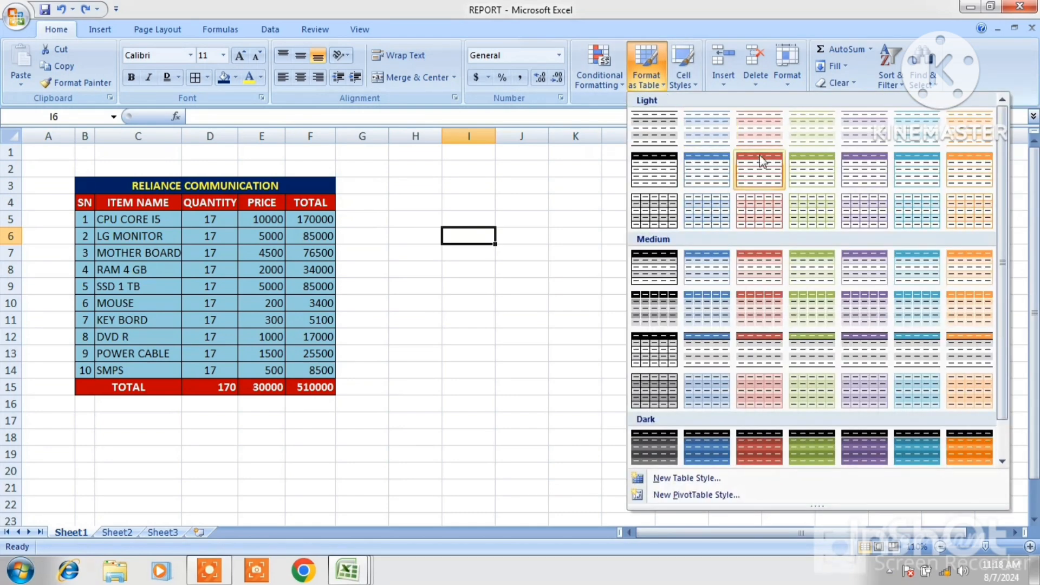
{"action": "left_click", "coordinate": [537, 215]}
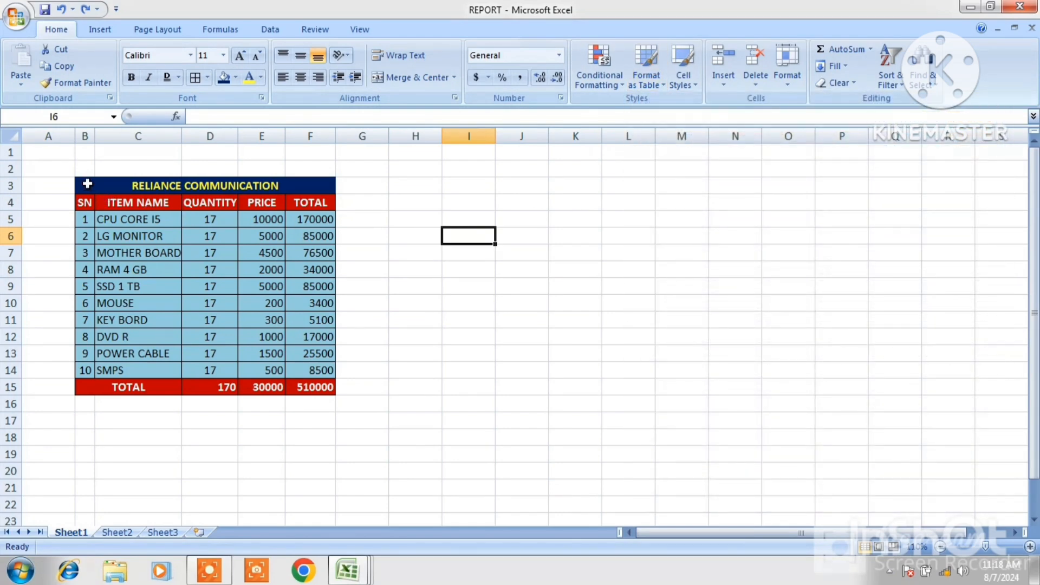
{"action": "left_click_drag", "start_coordinate": [85, 182], "coordinate": [212, 373]}
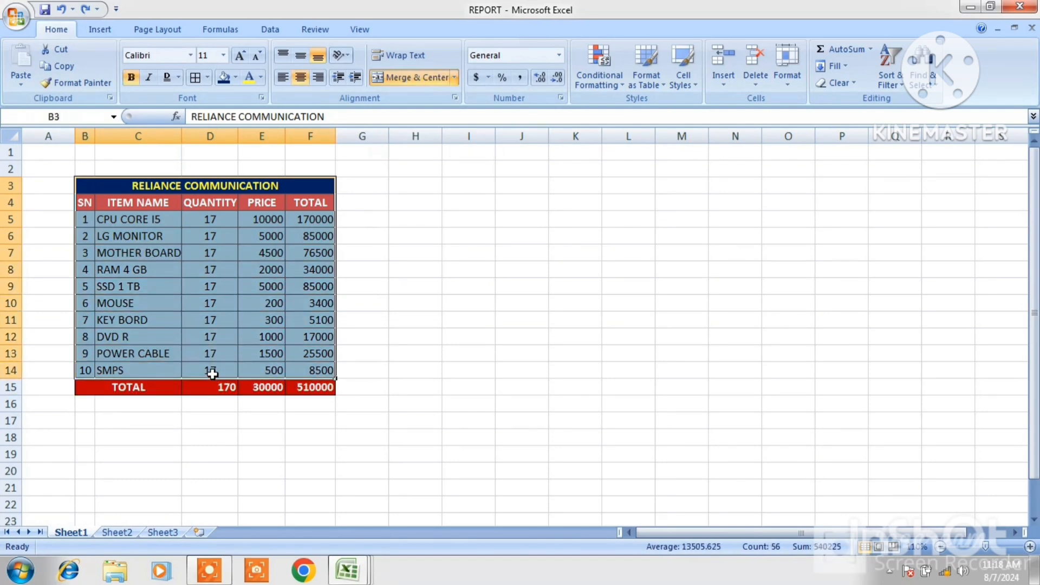
{"action": "left_click", "coordinate": [667, 85]}
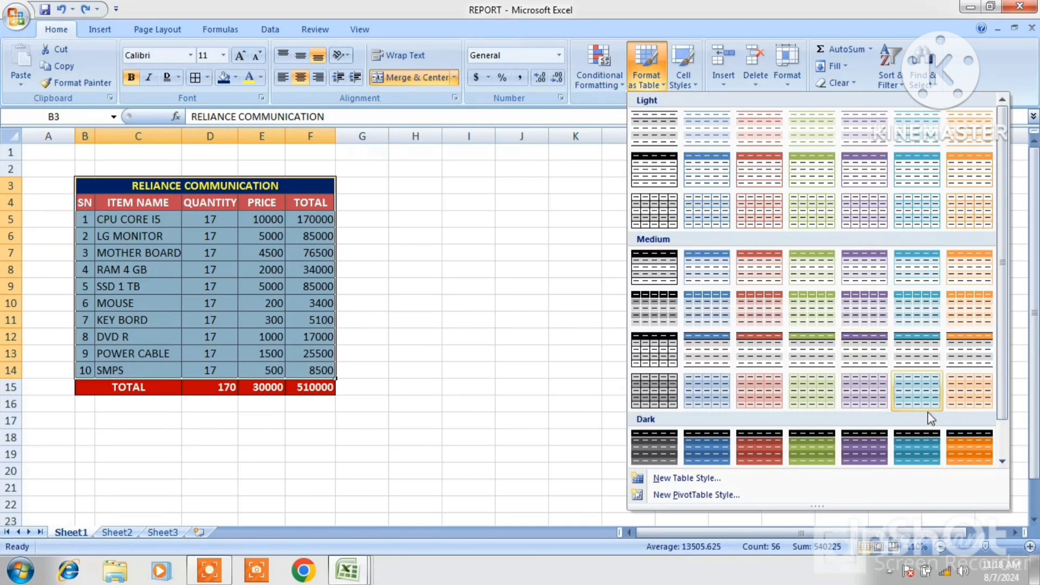
{"action": "left_click", "coordinate": [957, 441]}
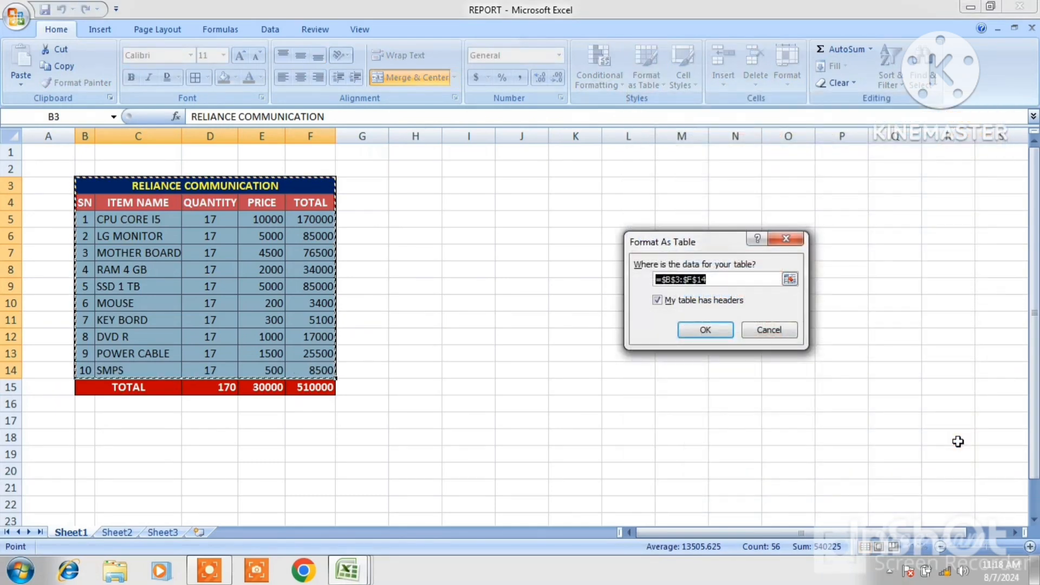
{"action": "left_click", "coordinate": [699, 328]}
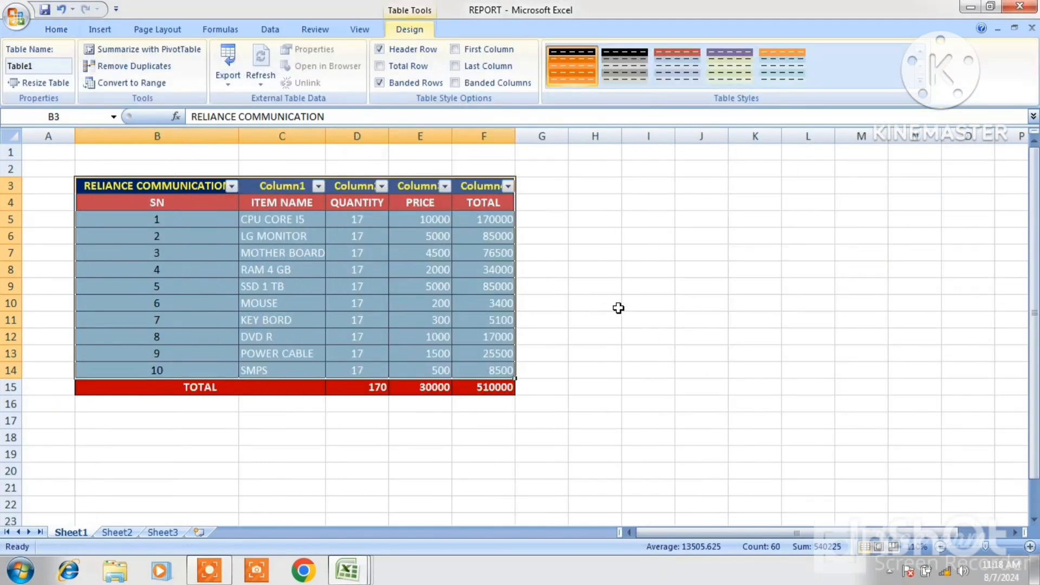
{"action": "left_click", "coordinate": [606, 304]}
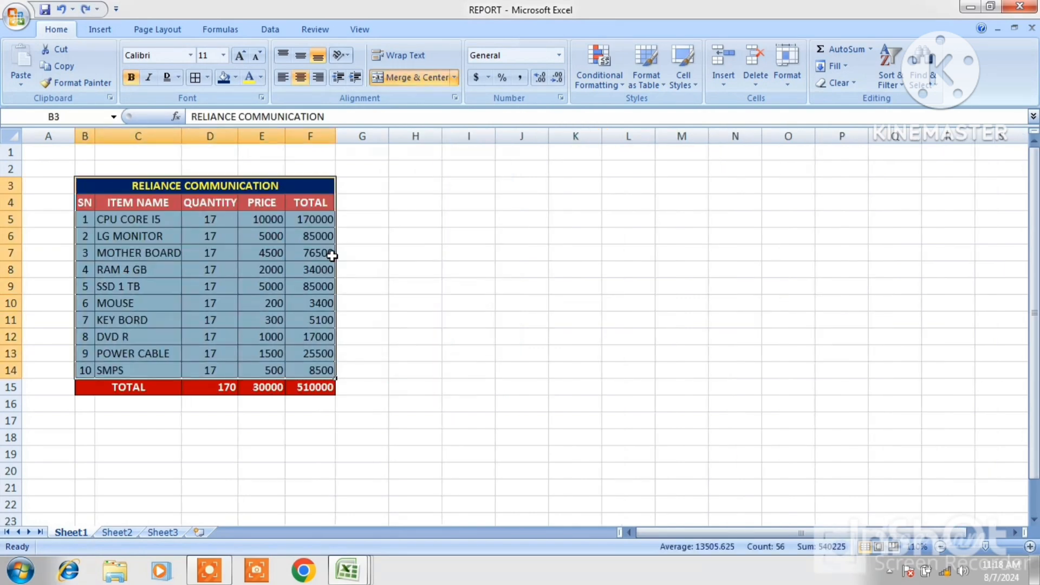
Start a new table quick style and open the formatting for its First Column element
{"action": "left_click", "coordinate": [666, 87]}
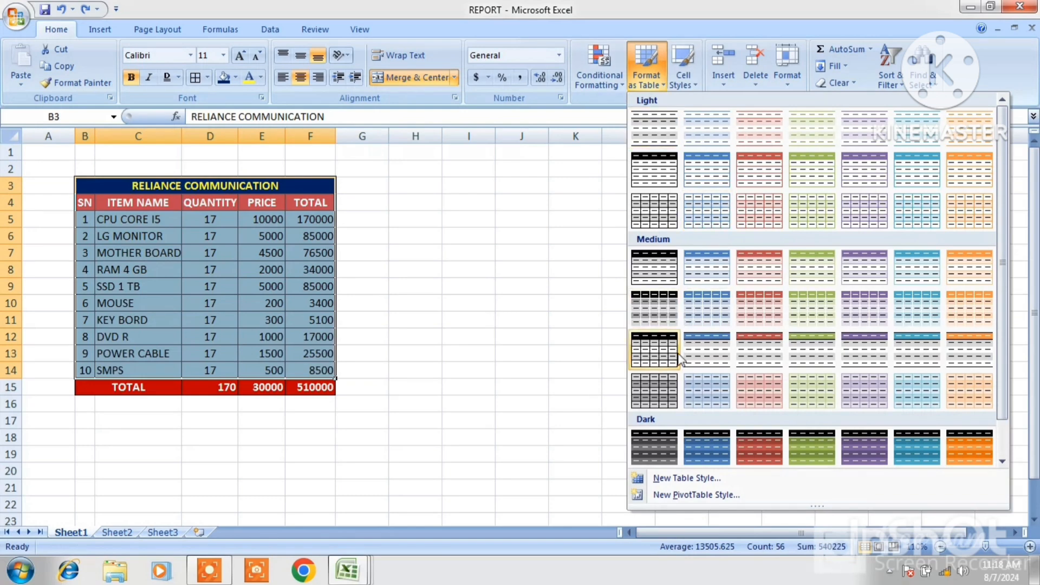
{"action": "left_click", "coordinate": [690, 476]}
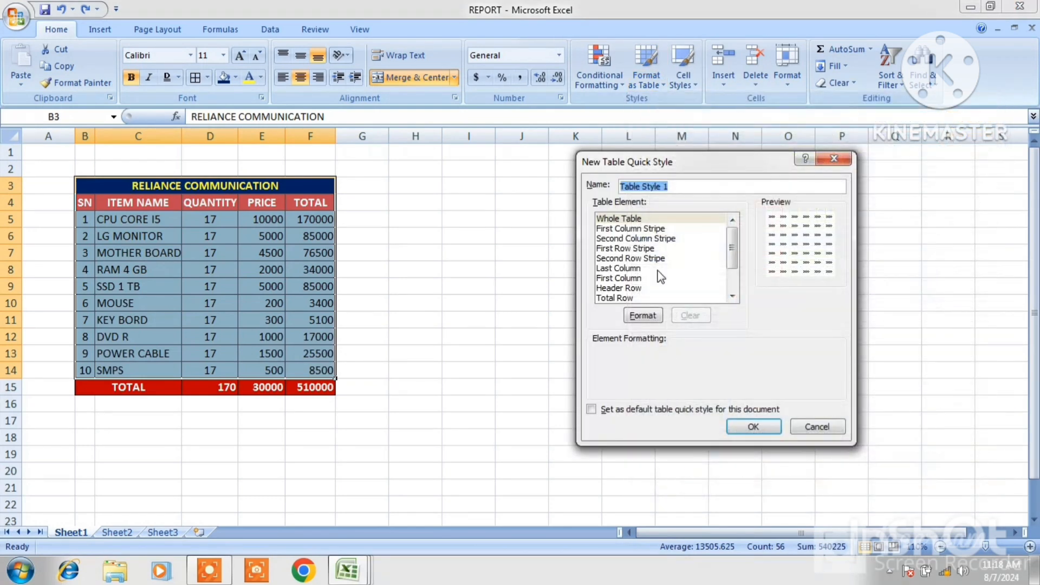
{"action": "left_click", "coordinate": [620, 278]}
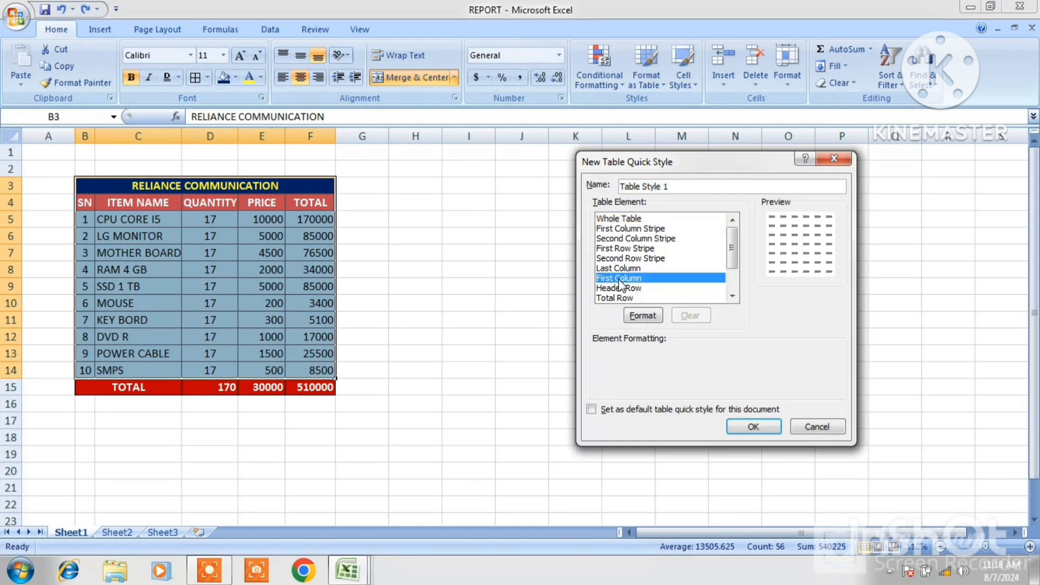
{"action": "left_click", "coordinate": [642, 315]}
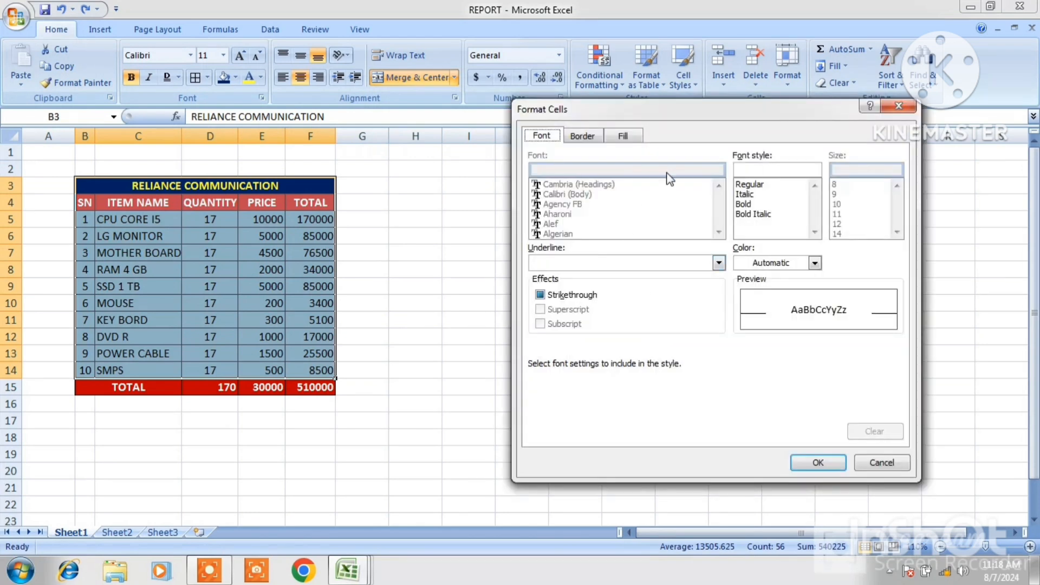
{"action": "left_click", "coordinate": [591, 137]}
{"action": "left_click", "coordinate": [635, 137]}
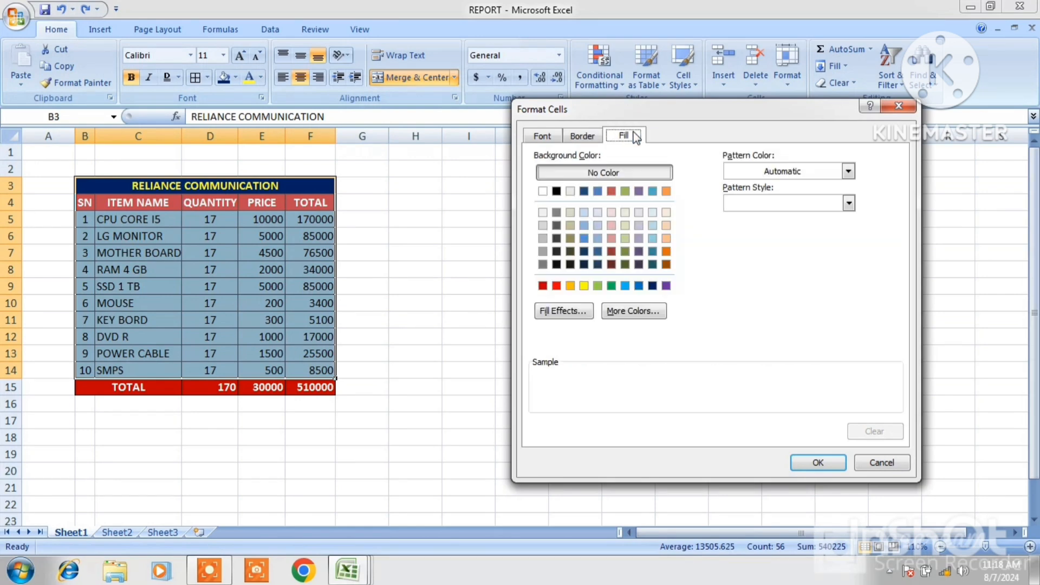
{"action": "left_click", "coordinate": [572, 136]}
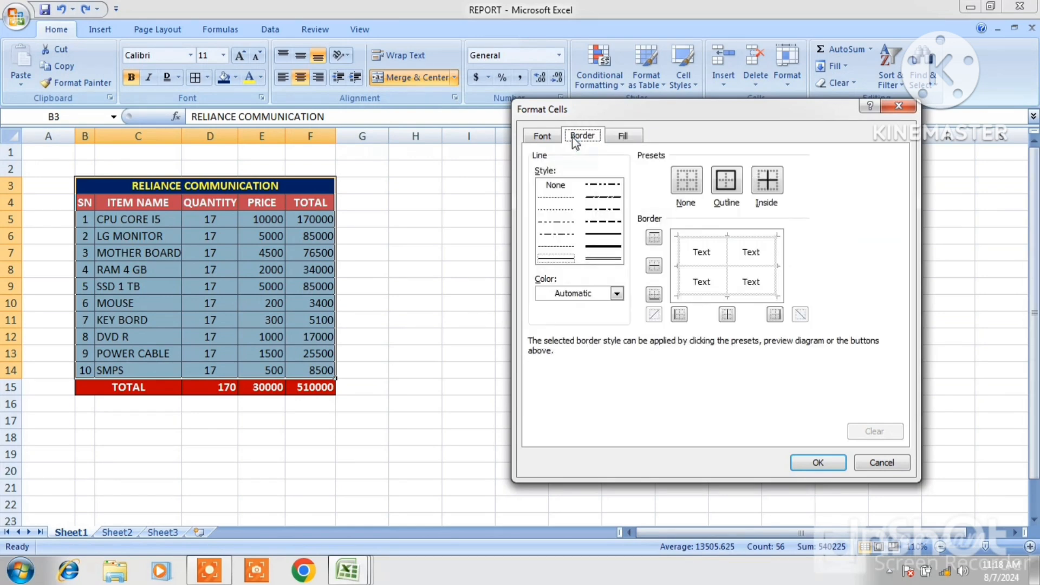
Give the First Column element thick outer and inside vertical borders and a red fill, then close the style dialog
{"action": "left_click", "coordinate": [615, 247]}
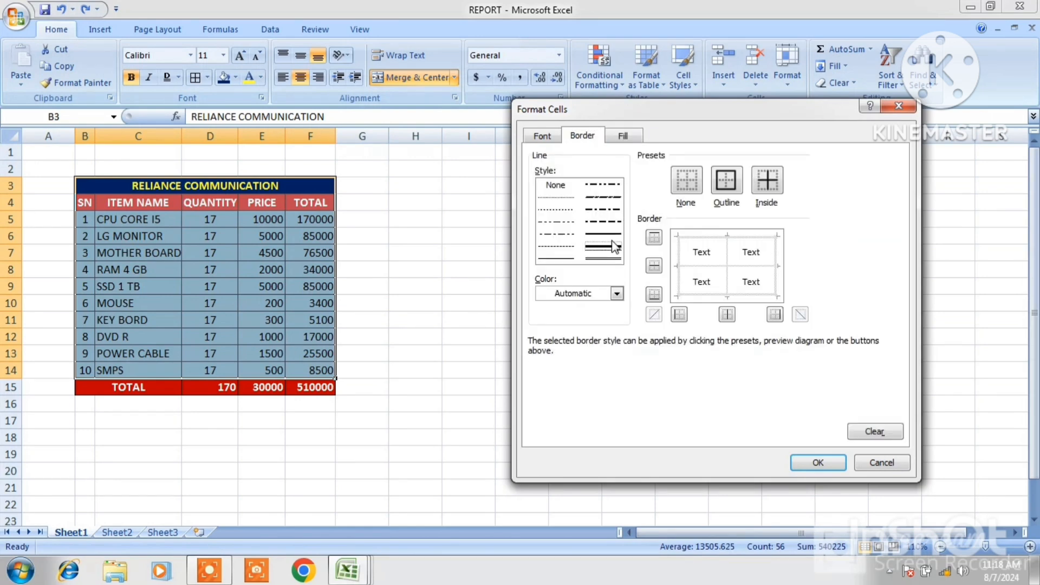
{"action": "left_click", "coordinate": [677, 266]}
{"action": "left_click", "coordinate": [726, 255]}
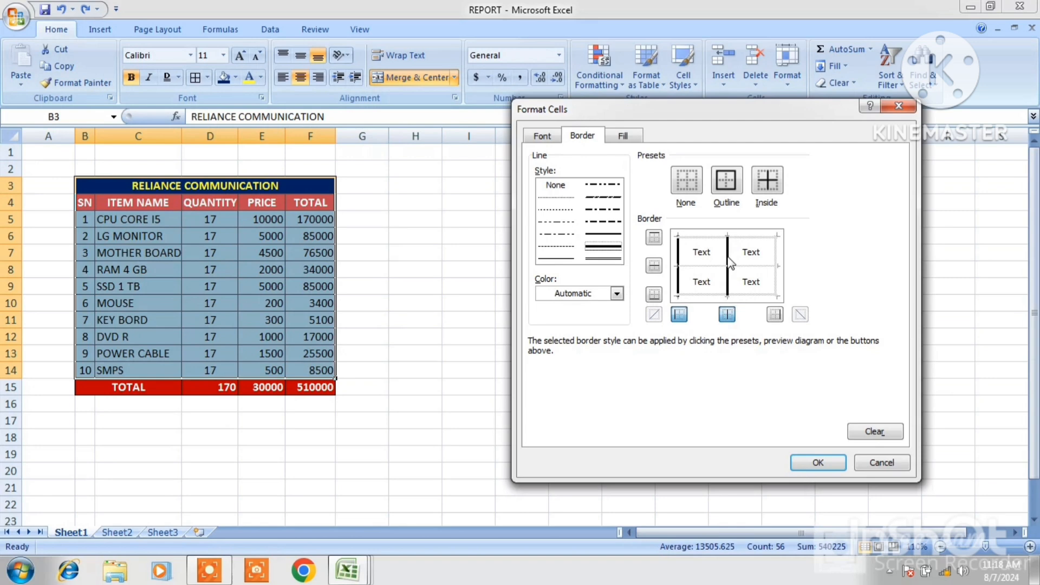
{"action": "left_click", "coordinate": [776, 260]}
{"action": "left_click", "coordinate": [745, 235]}
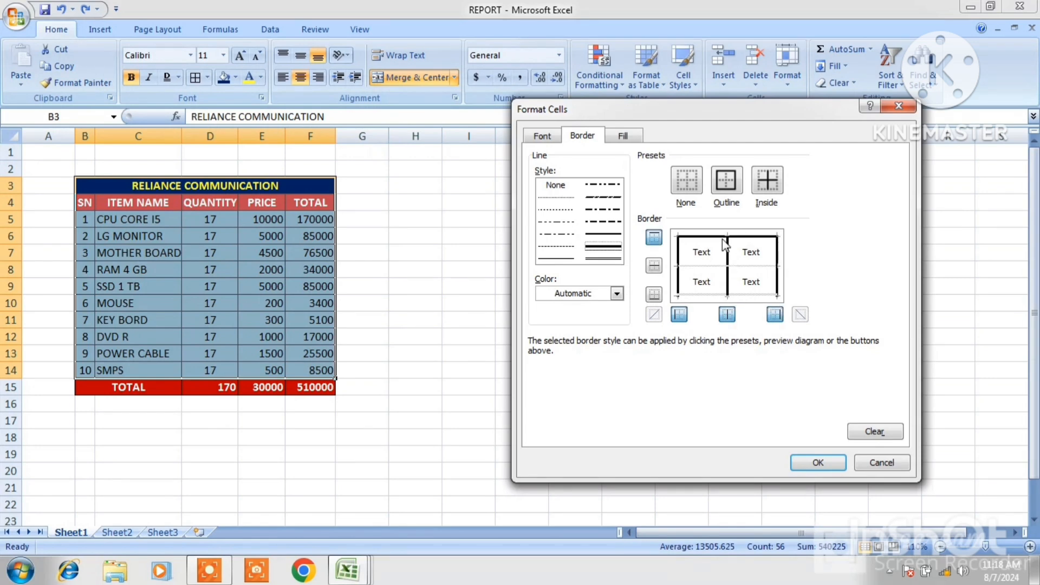
{"action": "left_click", "coordinate": [728, 297]}
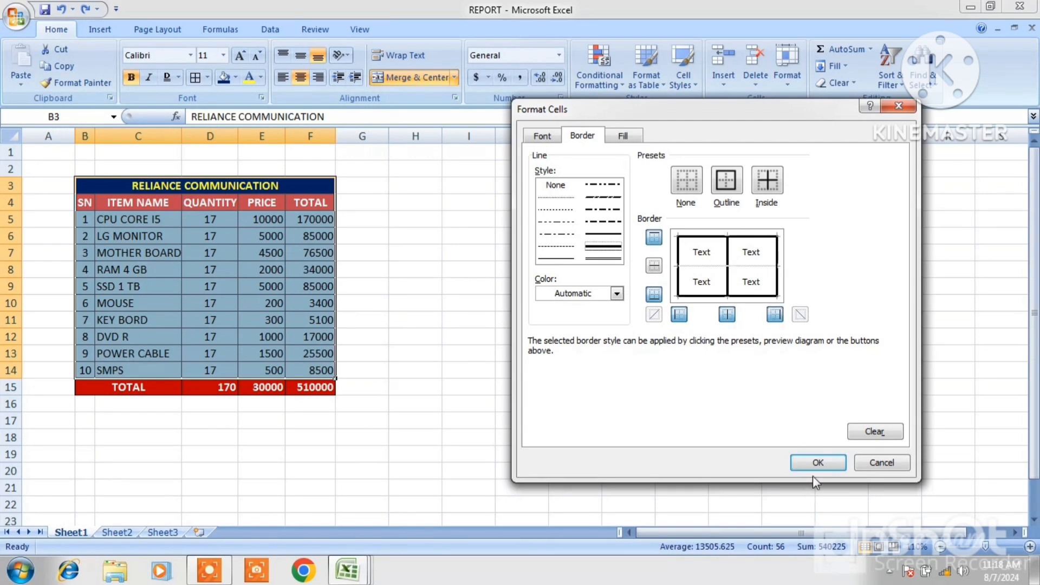
{"action": "left_click", "coordinate": [614, 135]}
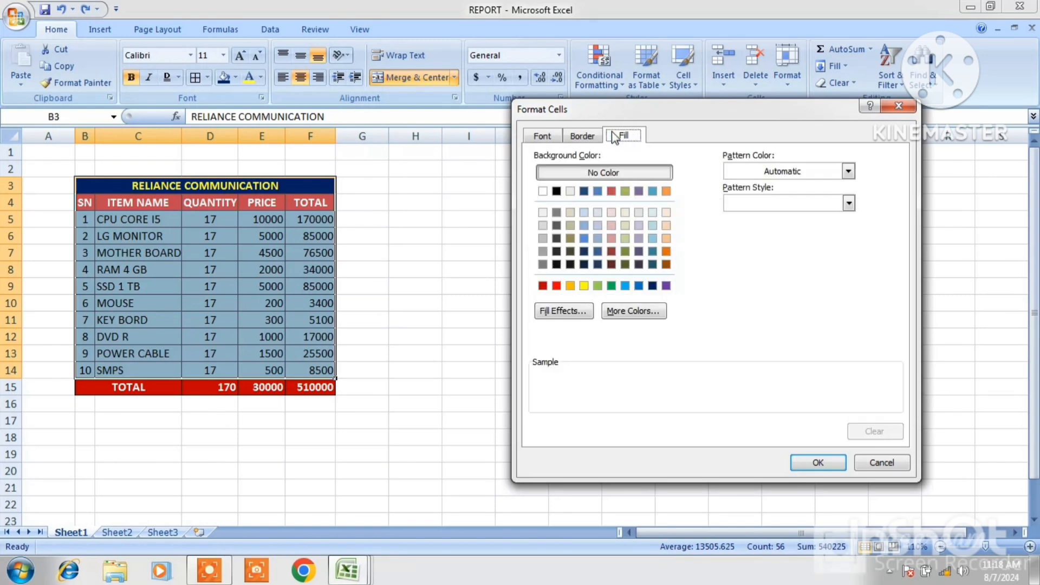
{"action": "left_click", "coordinate": [557, 286]}
{"action": "left_click", "coordinate": [817, 462]}
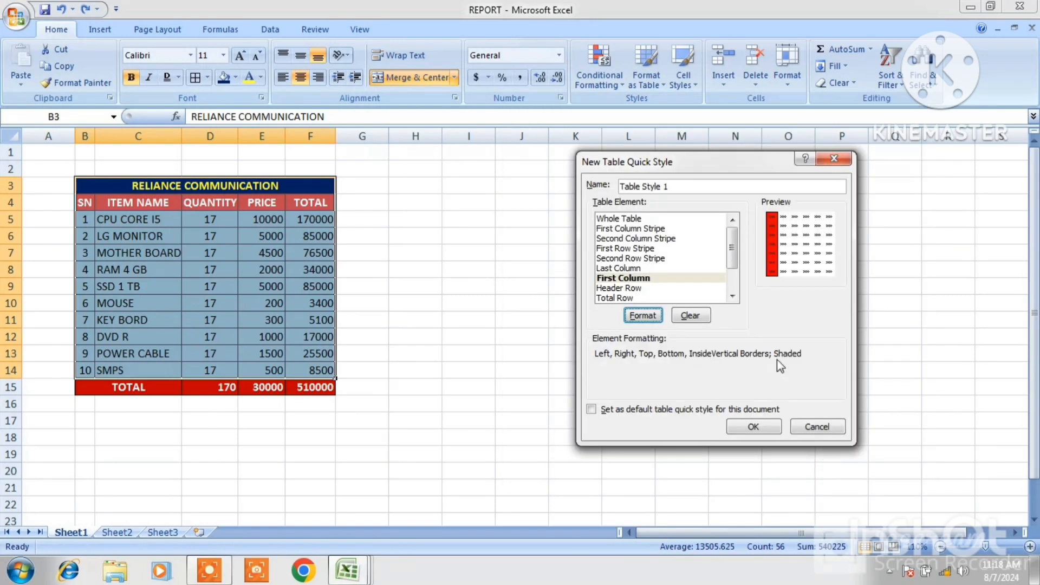
{"action": "left_click", "coordinate": [800, 427]}
{"action": "left_click", "coordinate": [626, 267]}
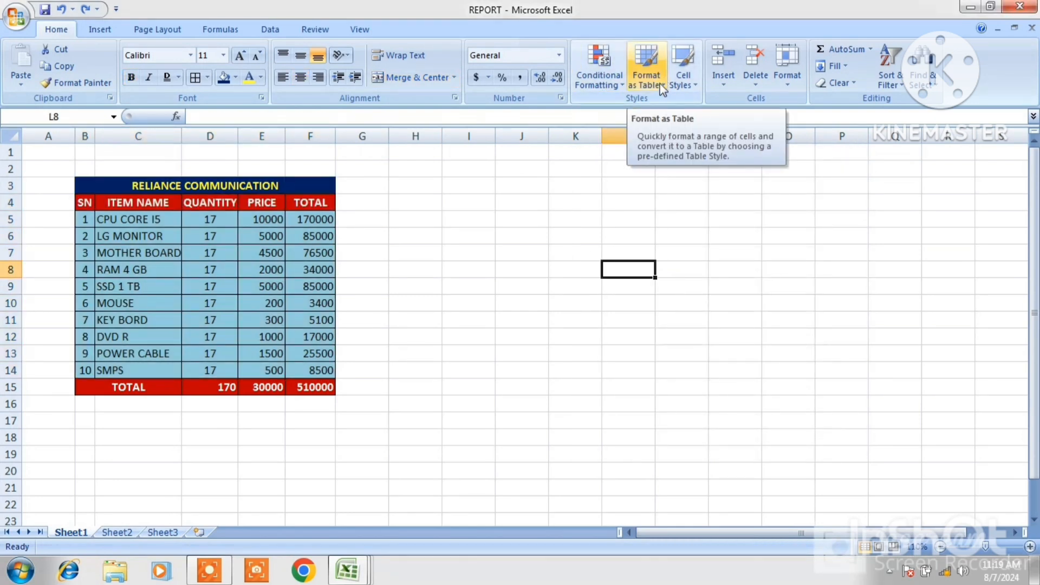
{"action": "left_click", "coordinate": [691, 184]}
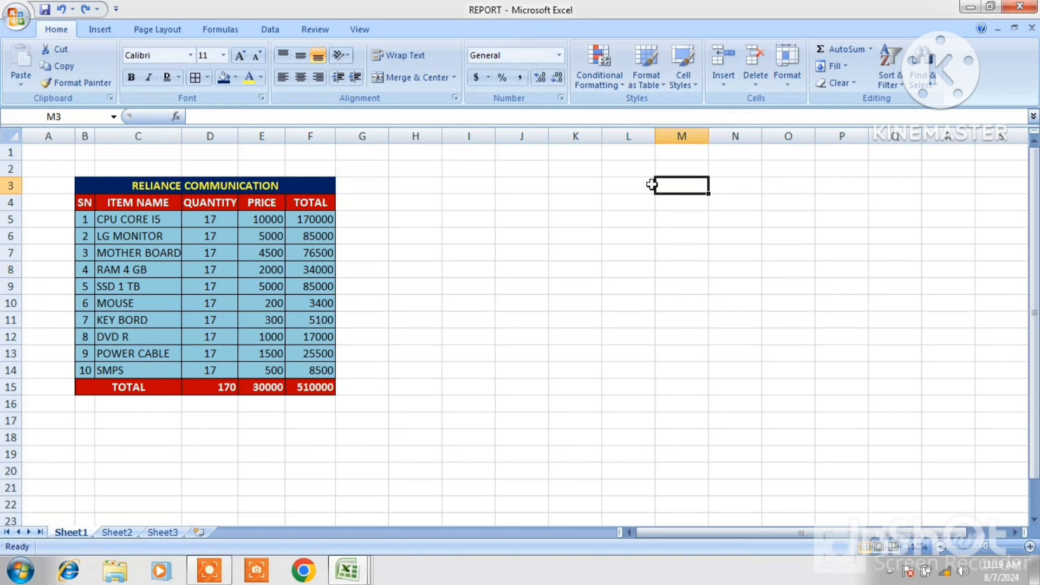
{"action": "left_click", "coordinate": [470, 187]}
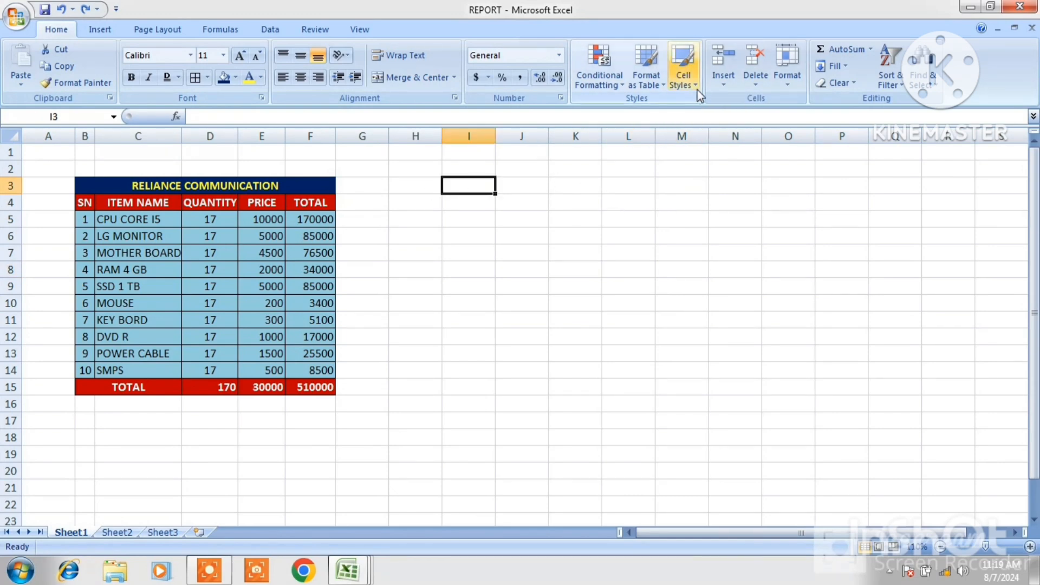
Browse the Cell Styles gallery with the report table B3:F15 selected
{"action": "left_click", "coordinate": [684, 73]}
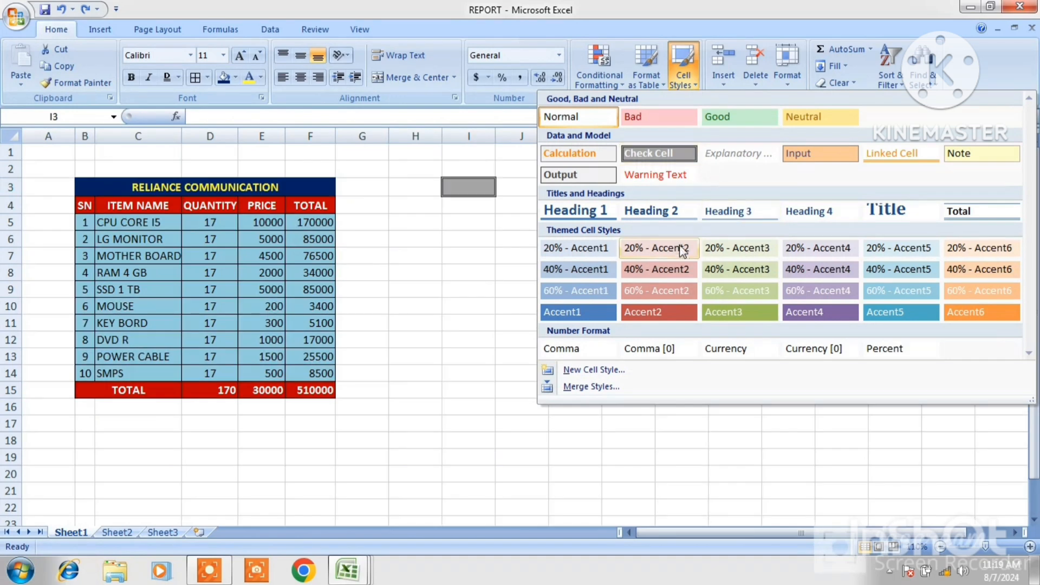
{"action": "left_click", "coordinate": [531, 286]}
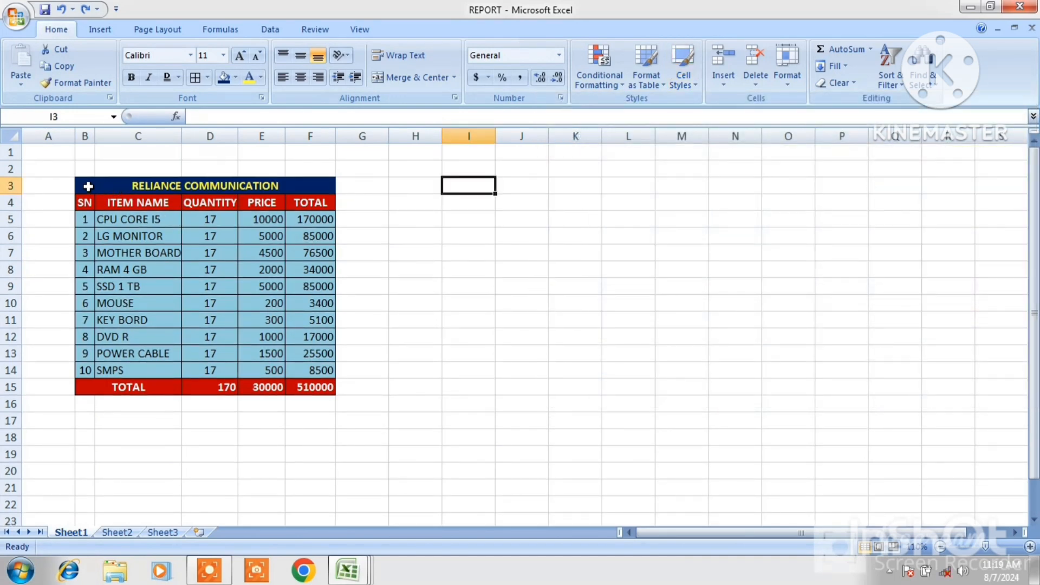
{"action": "left_click_drag", "start_coordinate": [88, 186], "coordinate": [181, 385]}
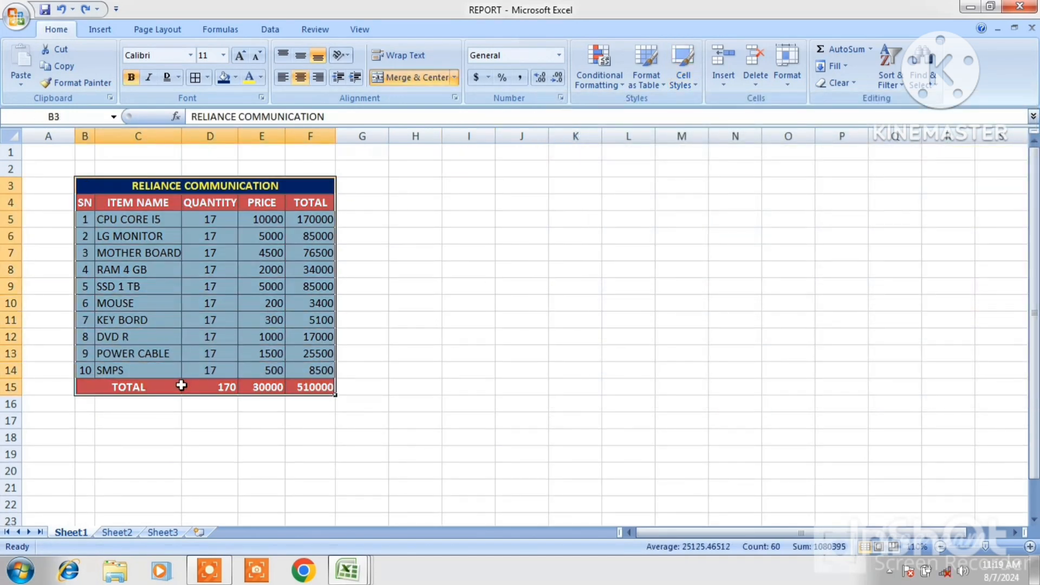
{"action": "left_click", "coordinate": [689, 81]}
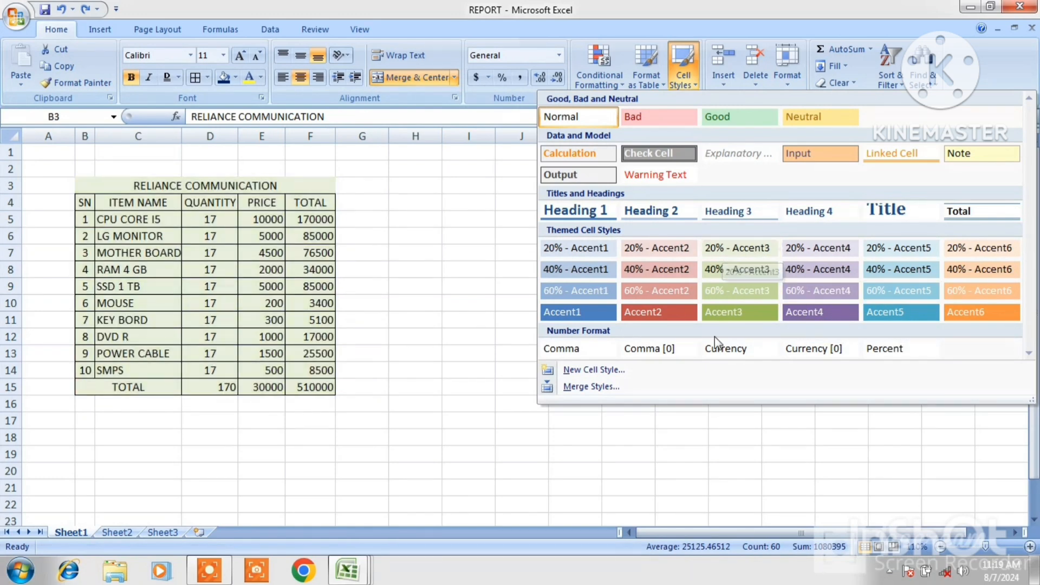
{"action": "left_click", "coordinate": [493, 269]}
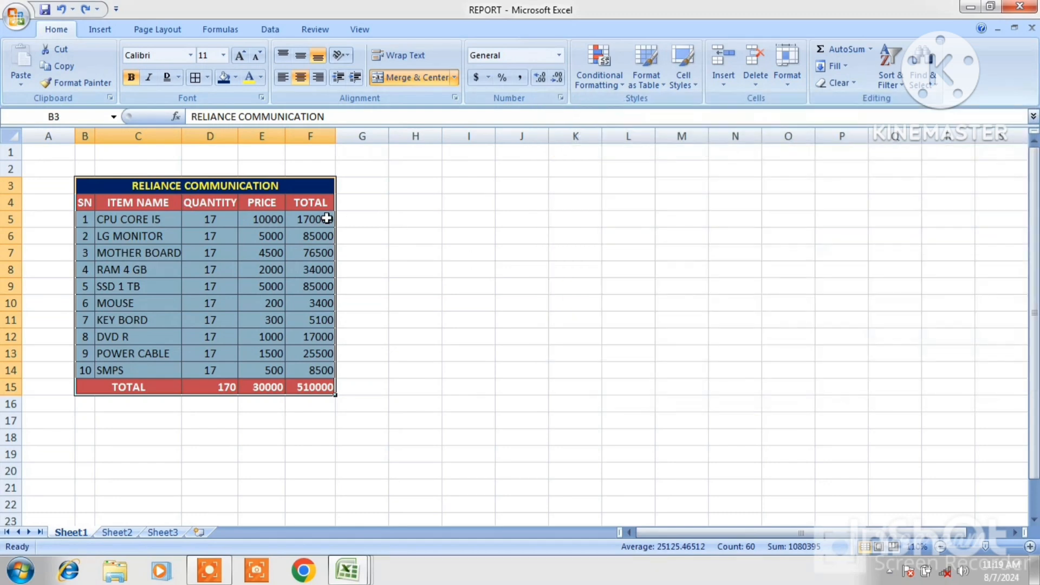
{"action": "left_click", "coordinate": [90, 185]}
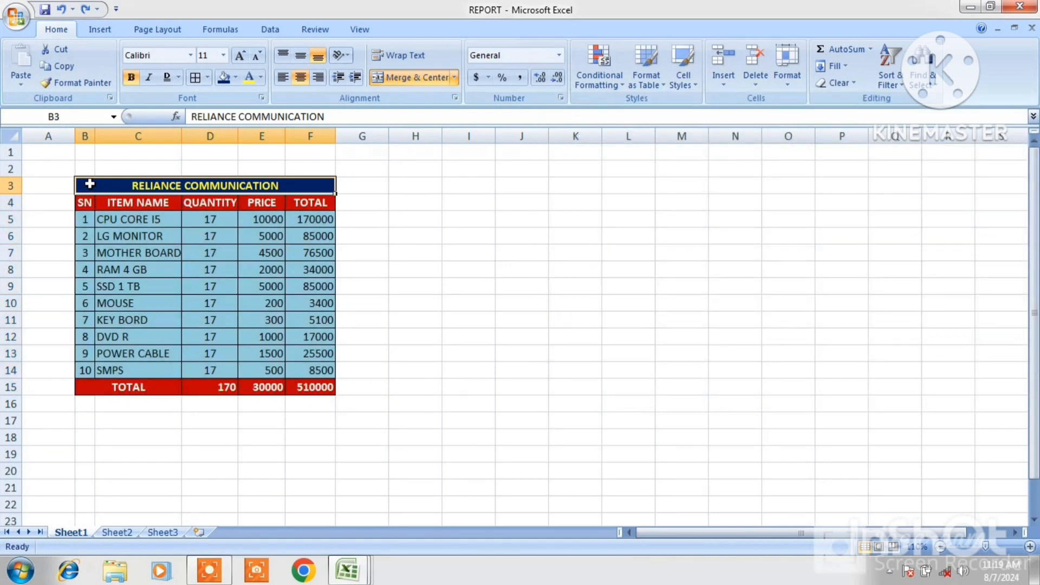
{"action": "left_click_drag", "start_coordinate": [89, 184], "coordinate": [224, 386]}
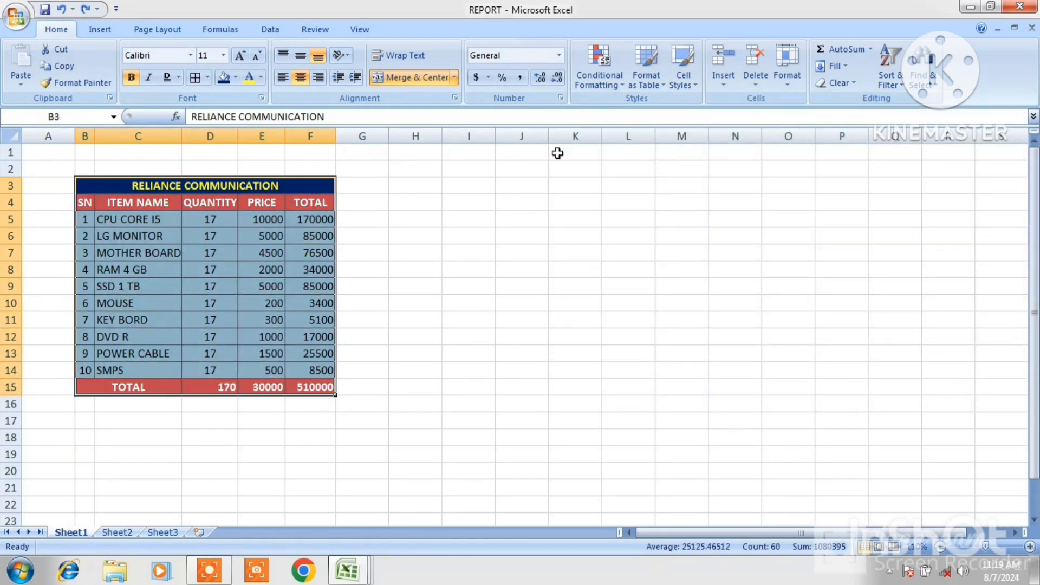
Apply the Normal cell style to the report table B3:F15, then undo it
{"action": "left_click", "coordinate": [692, 84]}
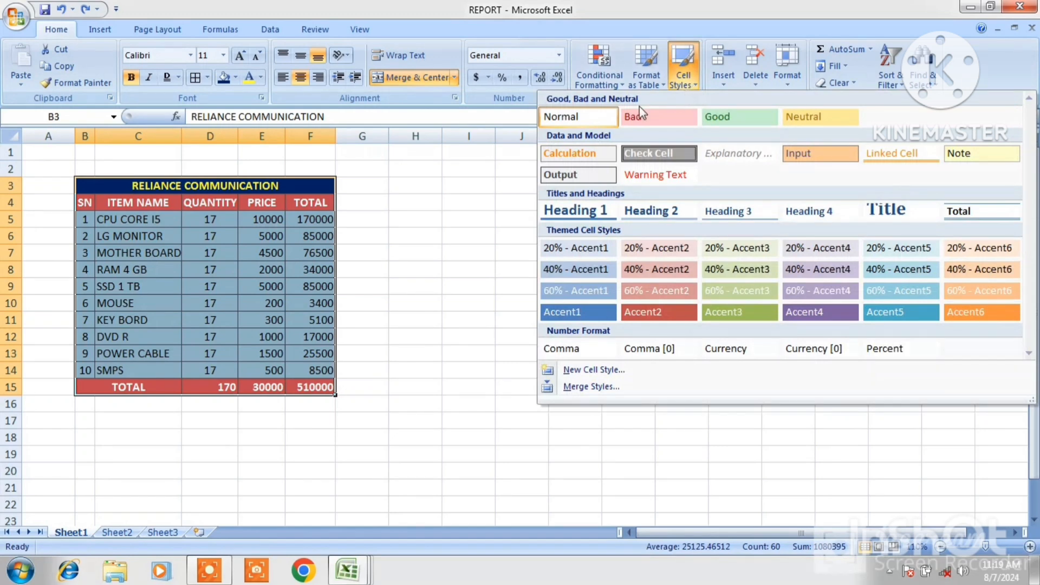
{"action": "left_click", "coordinate": [574, 117]}
{"action": "left_click", "coordinate": [482, 253]}
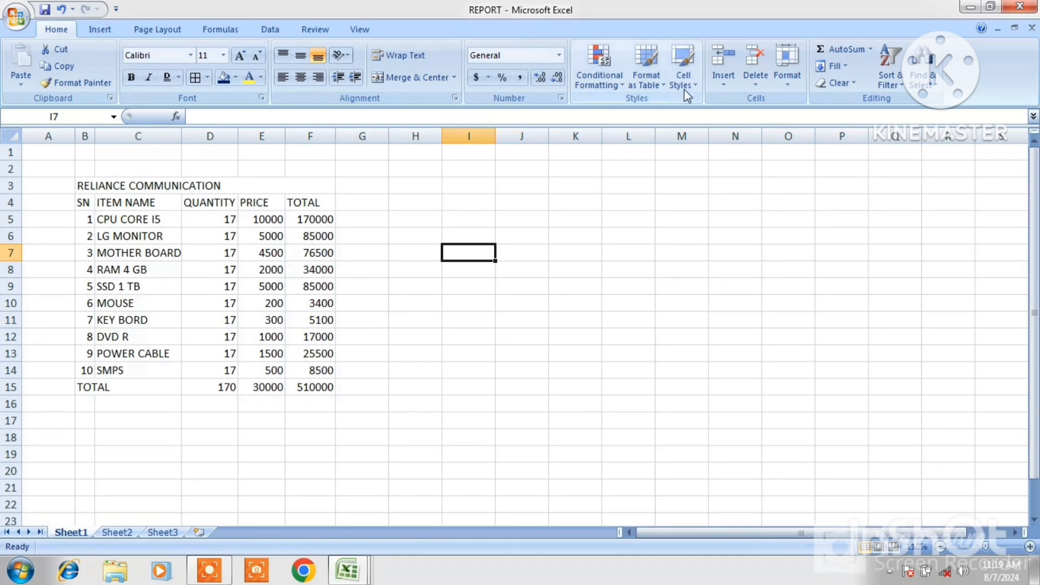
{"action": "left_click", "coordinate": [697, 81]}
{"action": "left_click", "coordinate": [483, 298]}
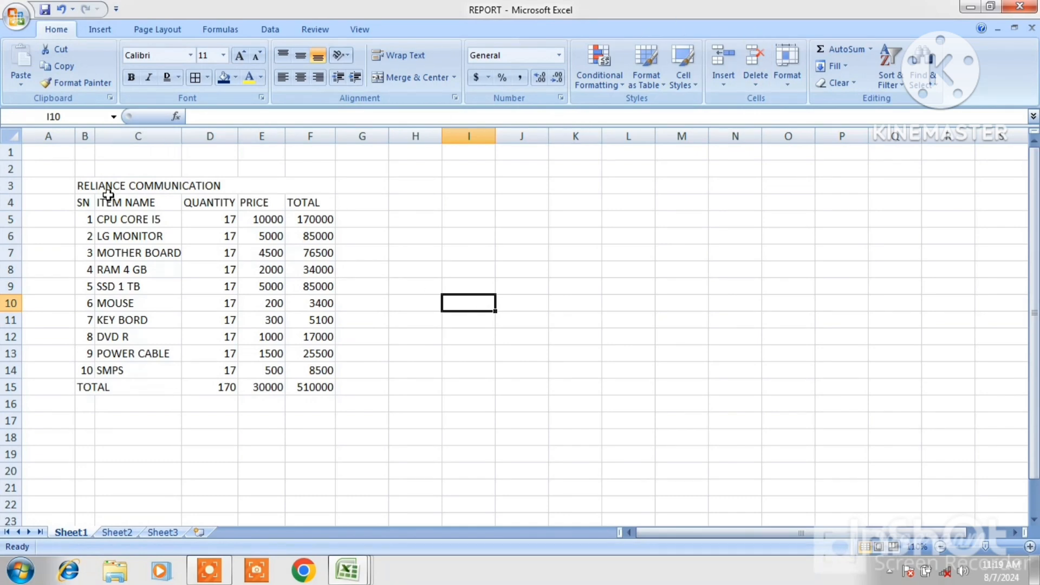
{"action": "key", "text": "ctrl+z"}
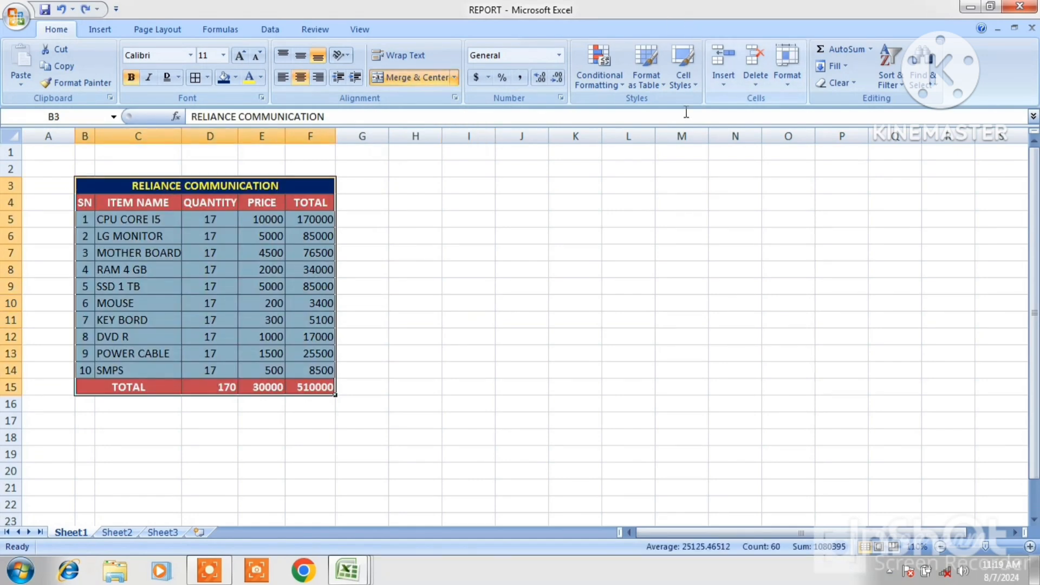
Create a new cell style from the selection that includes alignment, and adjust its text orientation in the format settings
{"action": "left_click", "coordinate": [694, 85]}
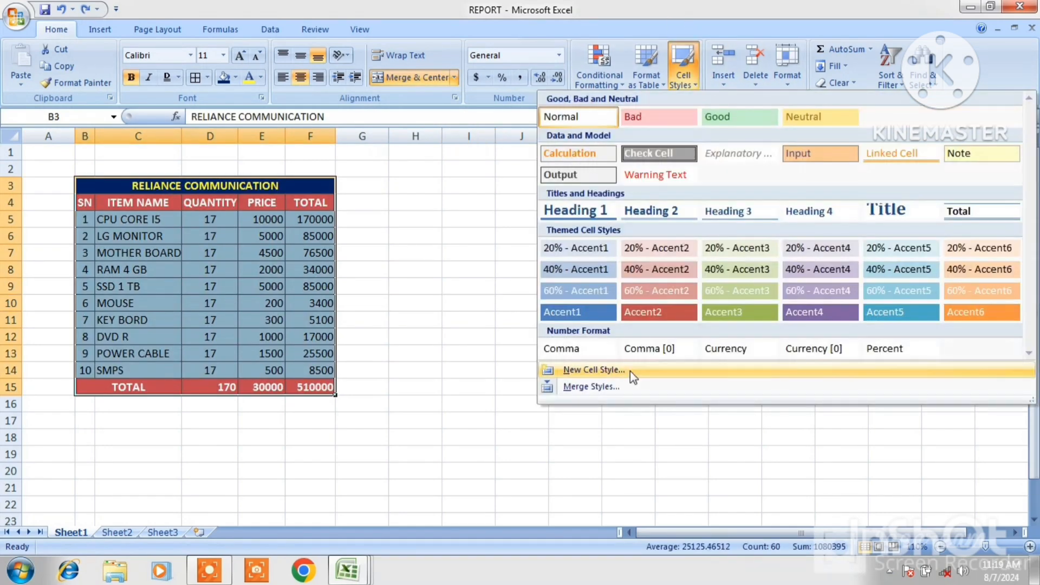
{"action": "left_click", "coordinate": [591, 370]}
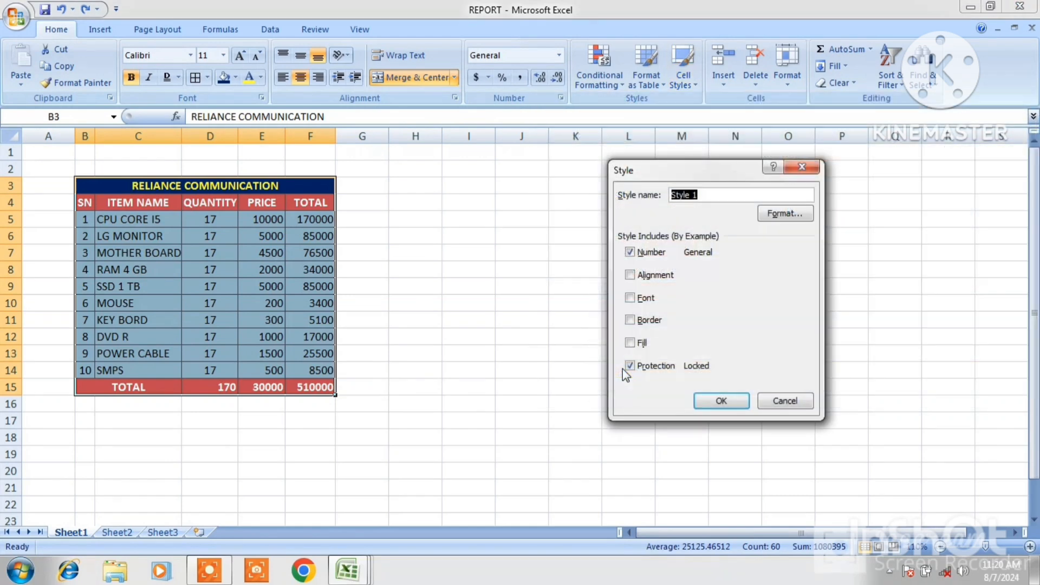
{"action": "left_click", "coordinate": [630, 275]}
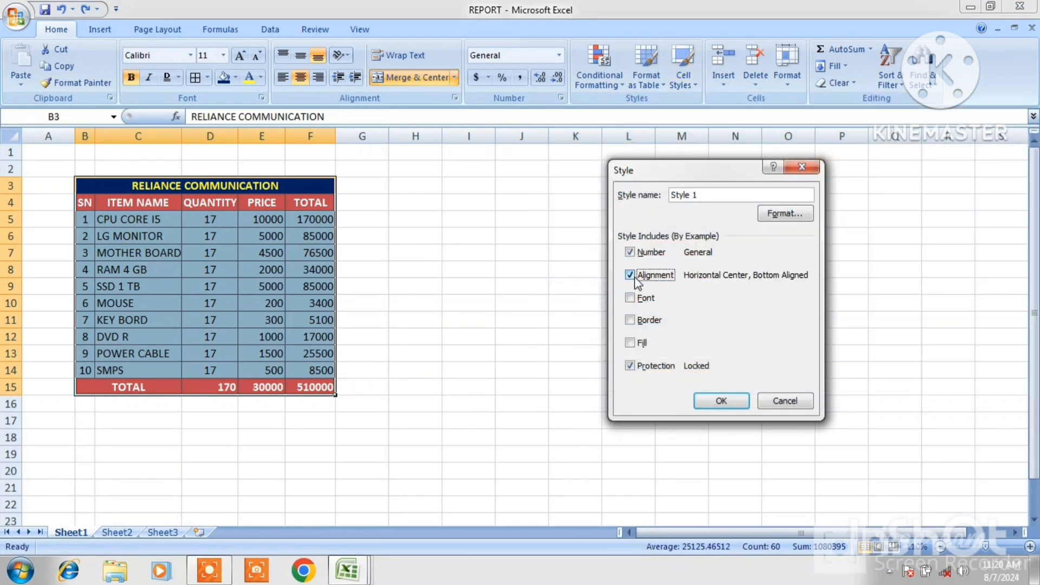
{"action": "left_click", "coordinate": [765, 216]}
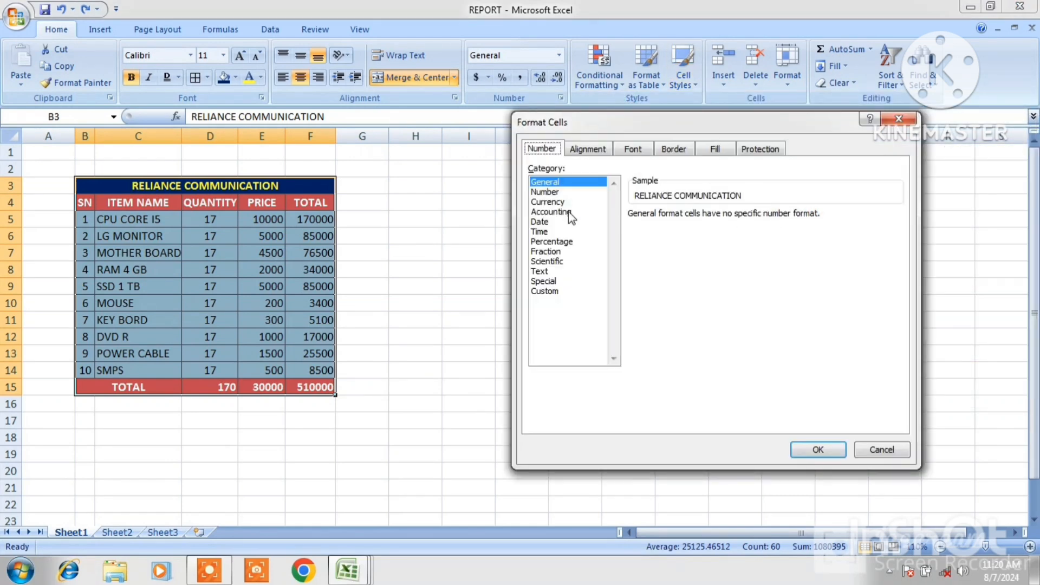
{"action": "left_click", "coordinate": [600, 147]}
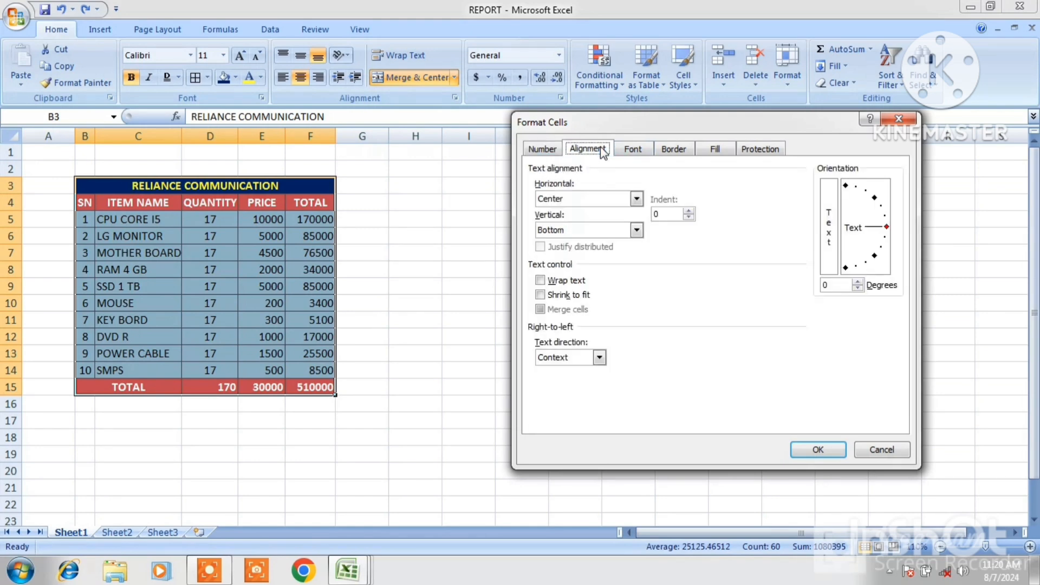
{"action": "left_click_drag", "start_coordinate": [875, 241], "coordinate": [879, 254]}
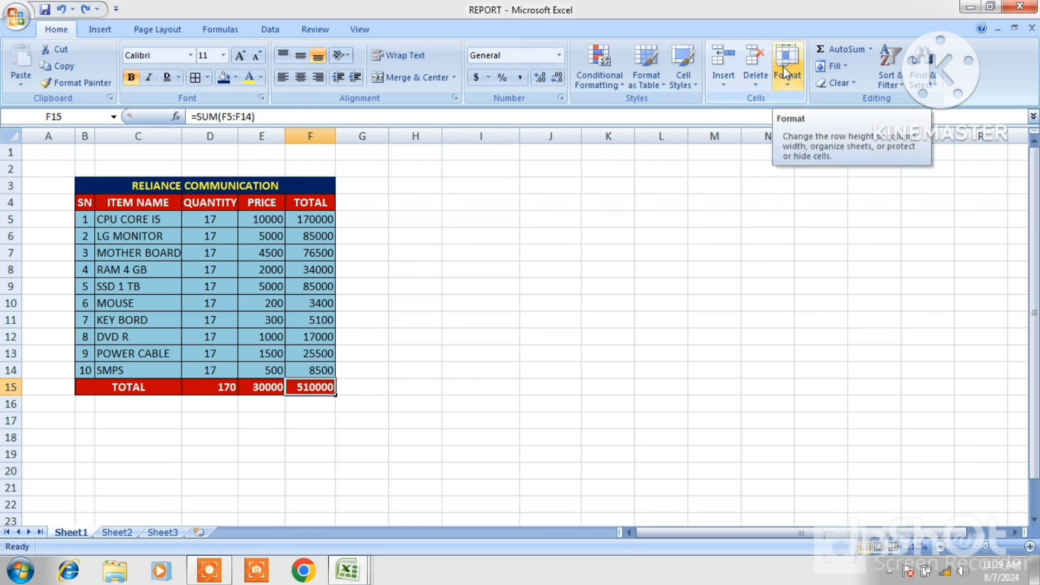
Open the recent workbook STUSENT LIST
{"action": "left_click", "coordinate": [723, 85]}
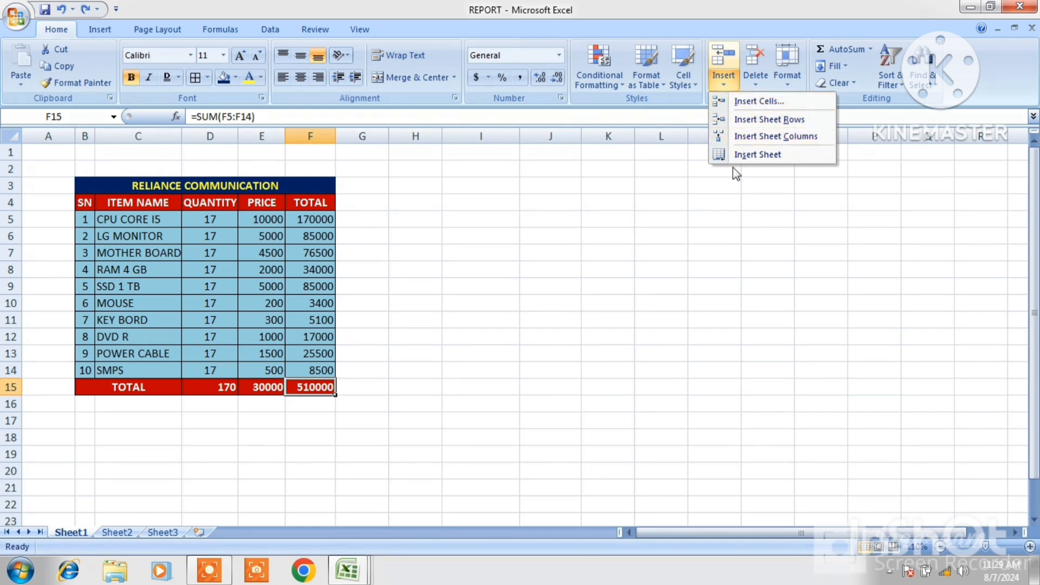
{"action": "left_click", "coordinate": [624, 184]}
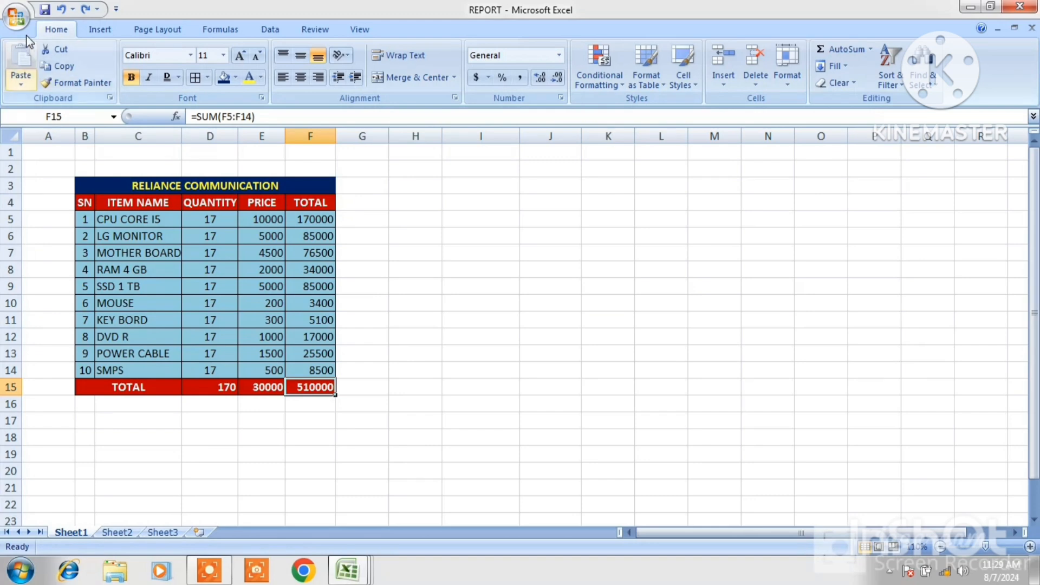
{"action": "left_click", "coordinate": [17, 16]}
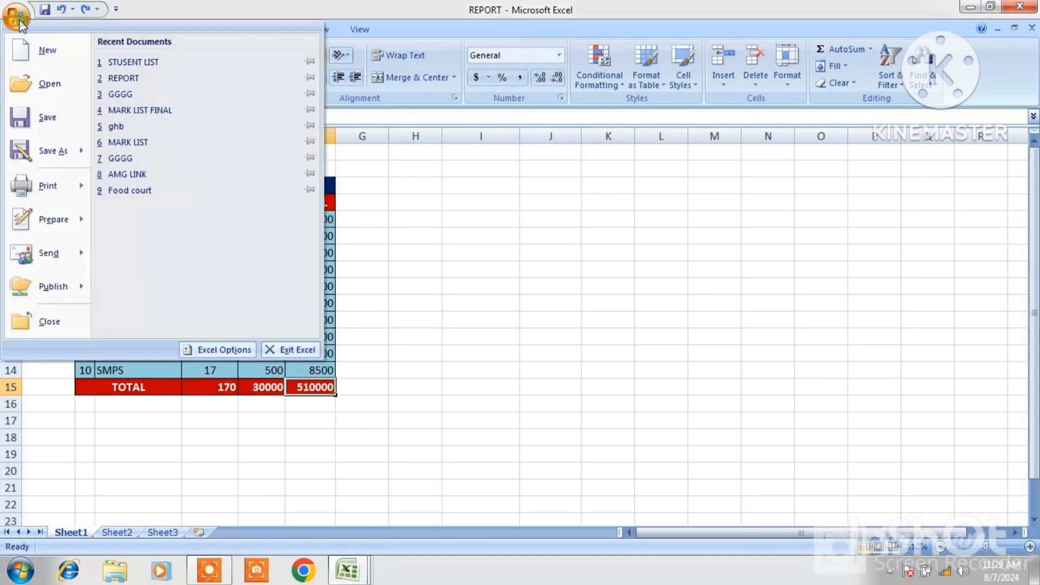
{"action": "left_click", "coordinate": [155, 61]}
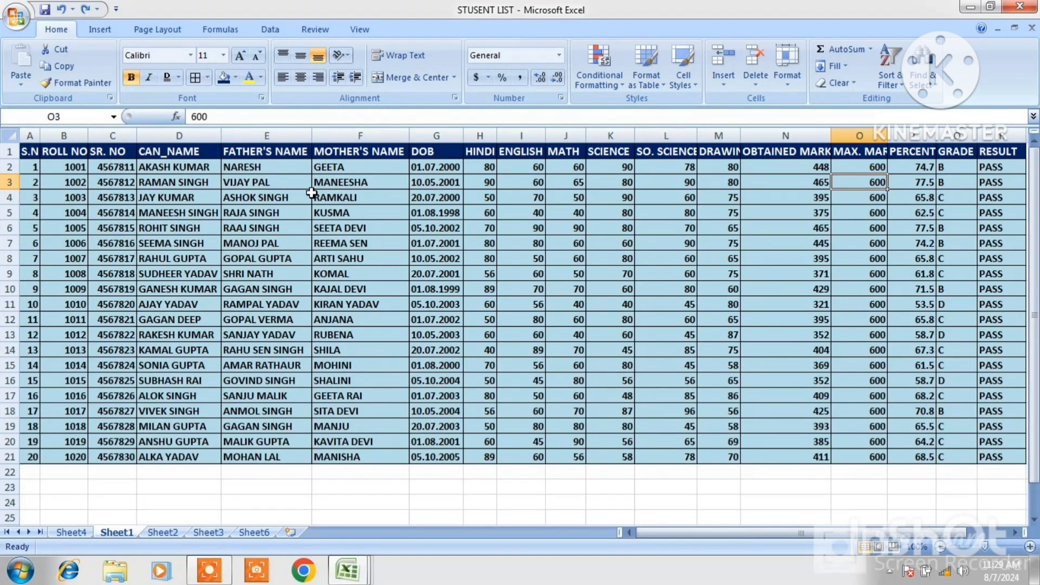
Insert a cell at D6 shifting cells right, then undo the insertion
{"action": "left_click", "coordinate": [169, 229]}
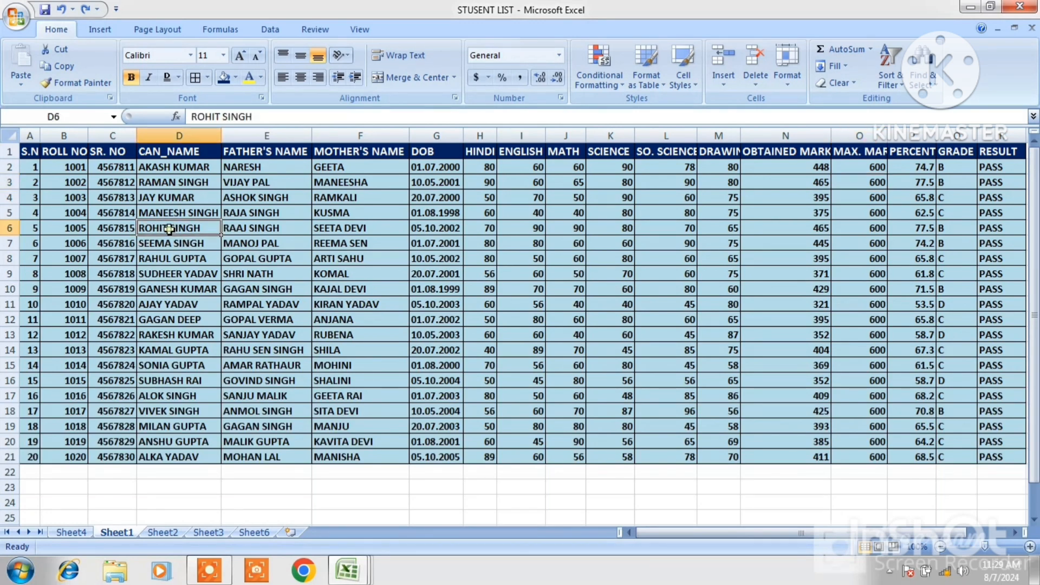
{"action": "left_click", "coordinate": [724, 80]}
{"action": "left_click", "coordinate": [742, 101]}
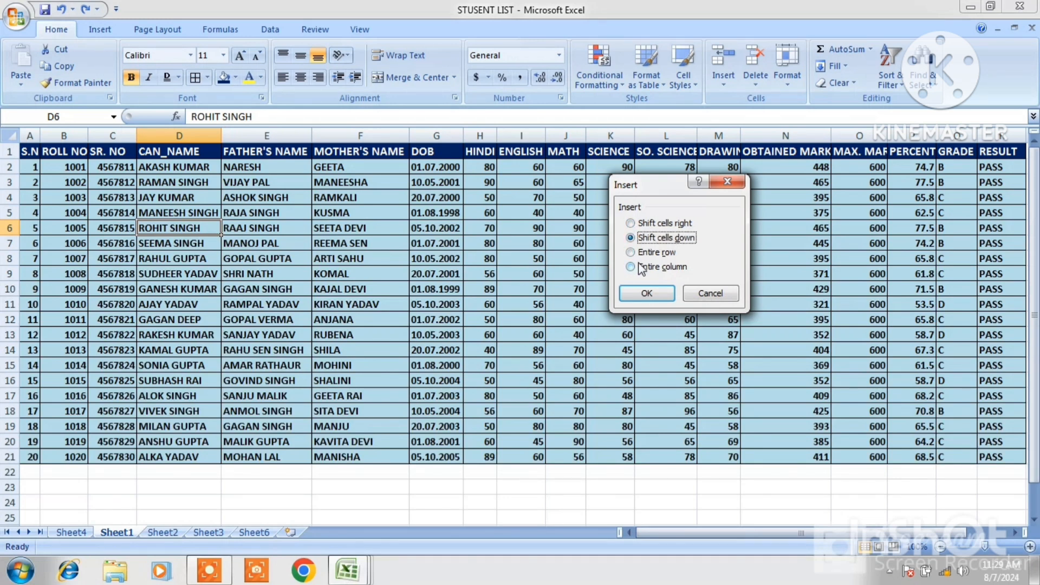
{"action": "left_click", "coordinate": [631, 225]}
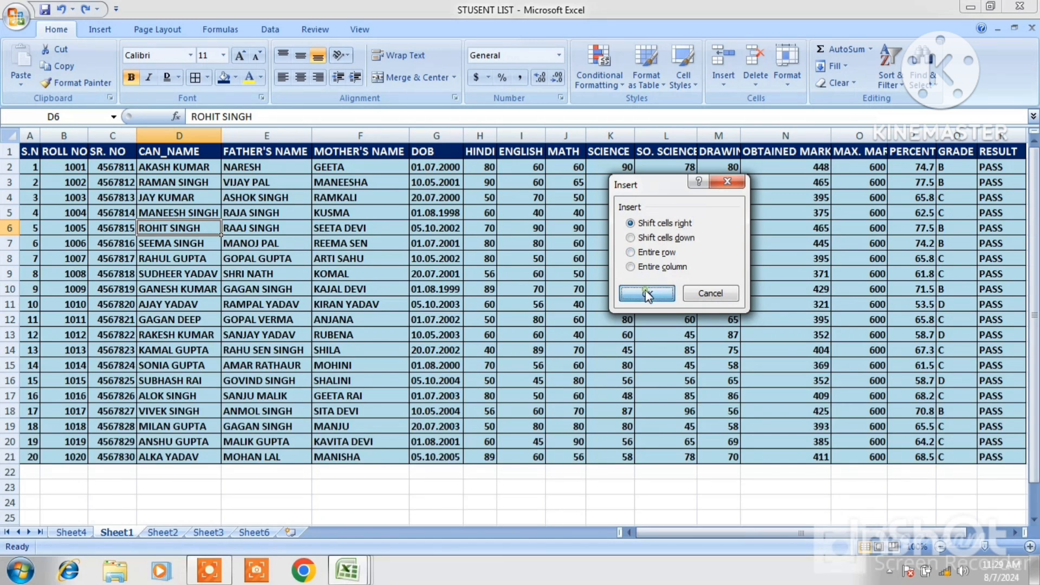
{"action": "left_click", "coordinate": [645, 292]}
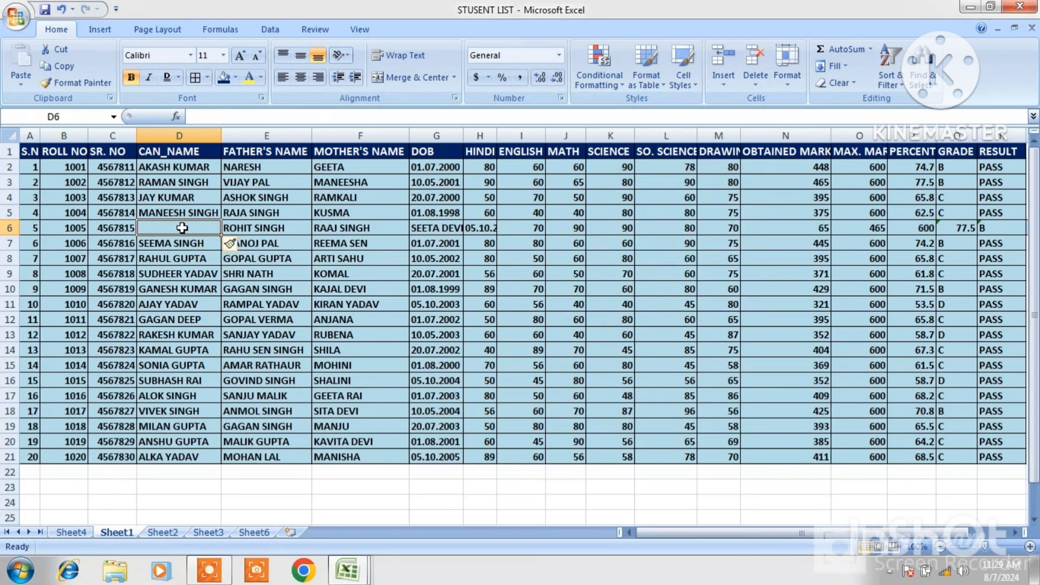
{"action": "key", "text": "ctrl+z"}
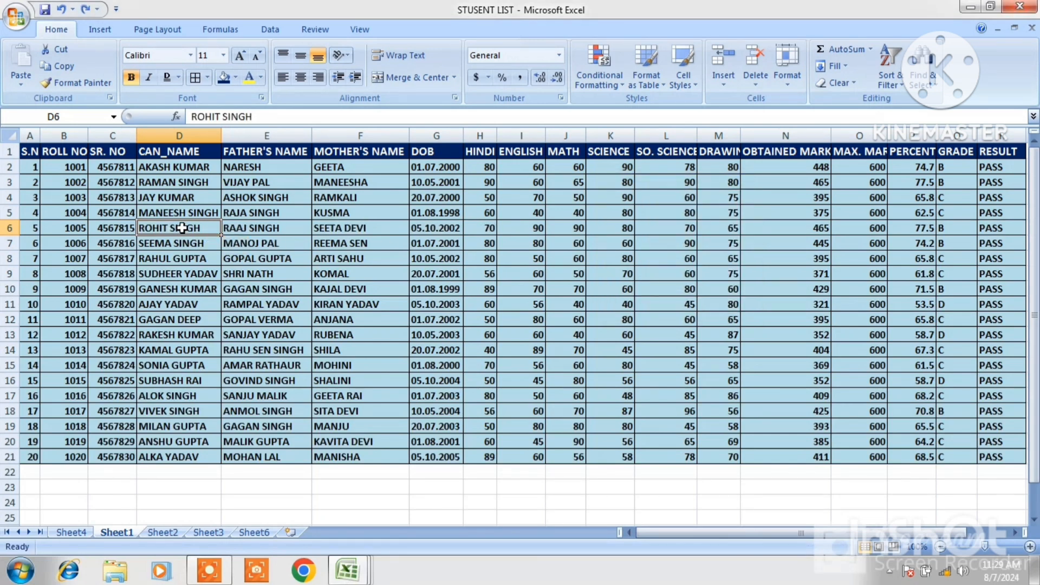
Insert a blank sheet row above row 7 of the student list, then undo it
{"action": "left_click", "coordinate": [721, 80]}
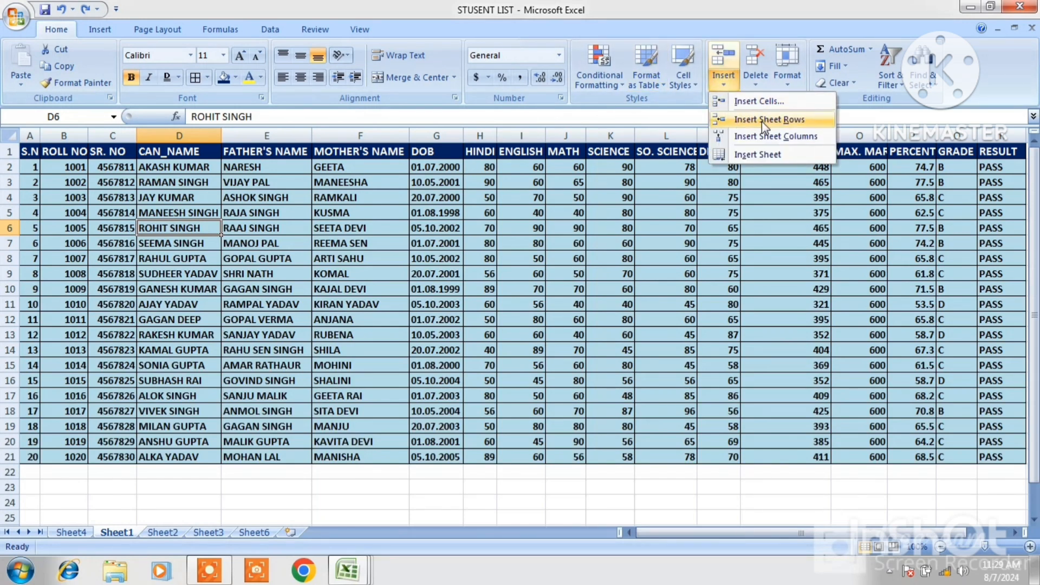
{"action": "left_click", "coordinate": [132, 245]}
{"action": "left_click", "coordinate": [119, 244]}
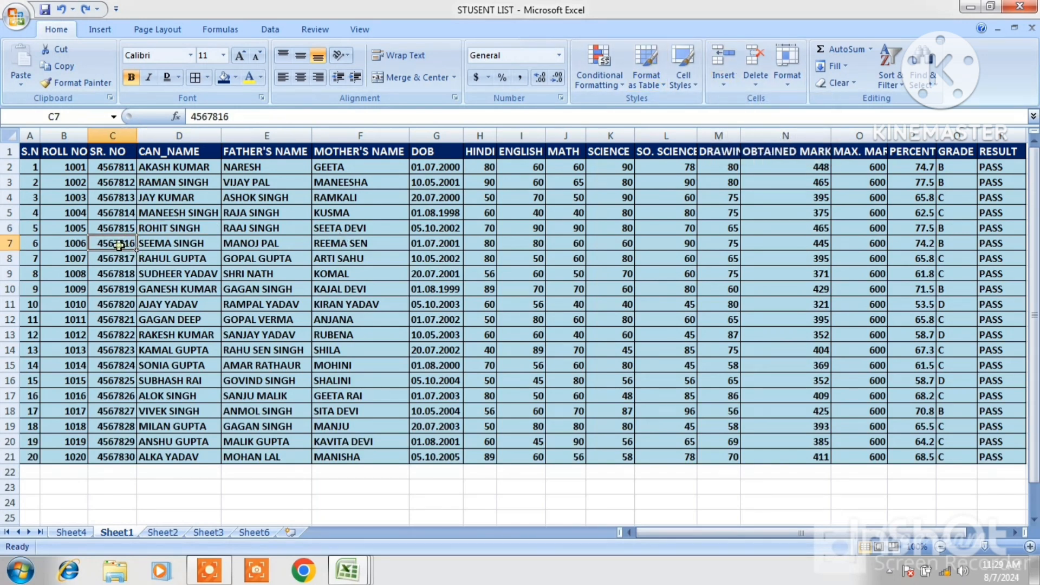
{"action": "left_click", "coordinate": [63, 242]}
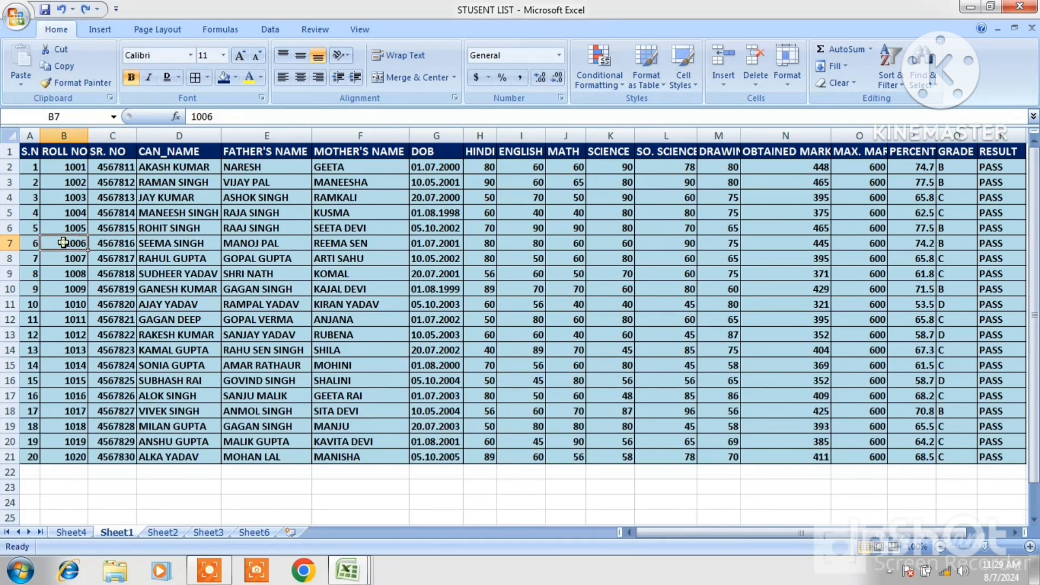
{"action": "left_click", "coordinate": [722, 82]}
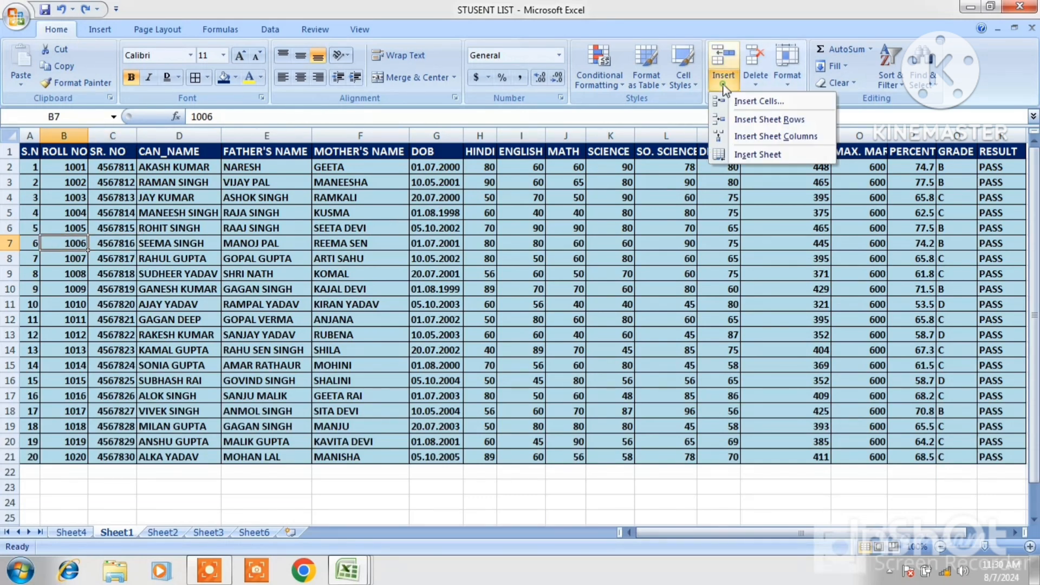
{"action": "left_click", "coordinate": [750, 118]}
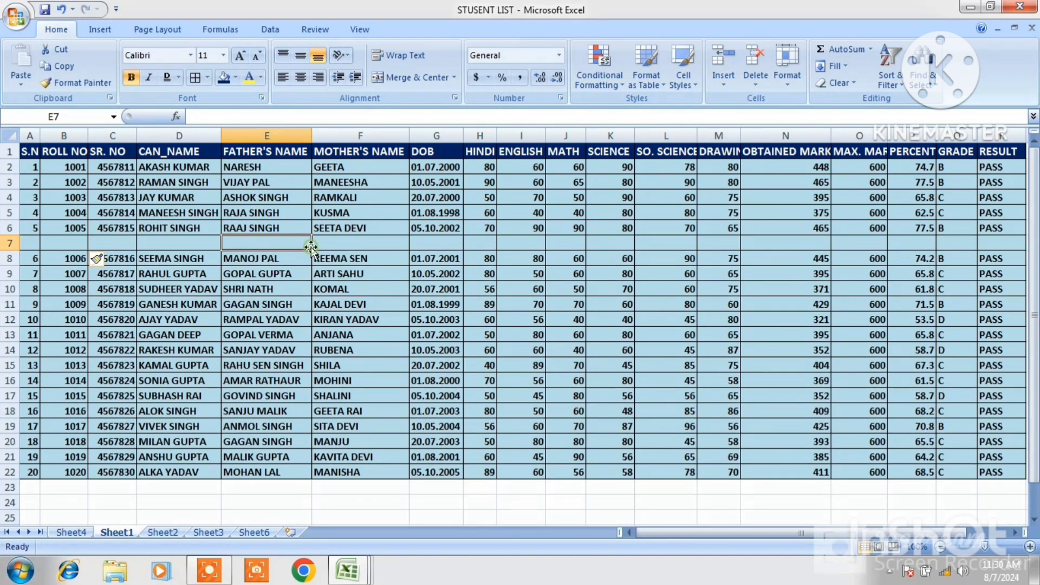
{"action": "left_click", "coordinate": [35, 243]}
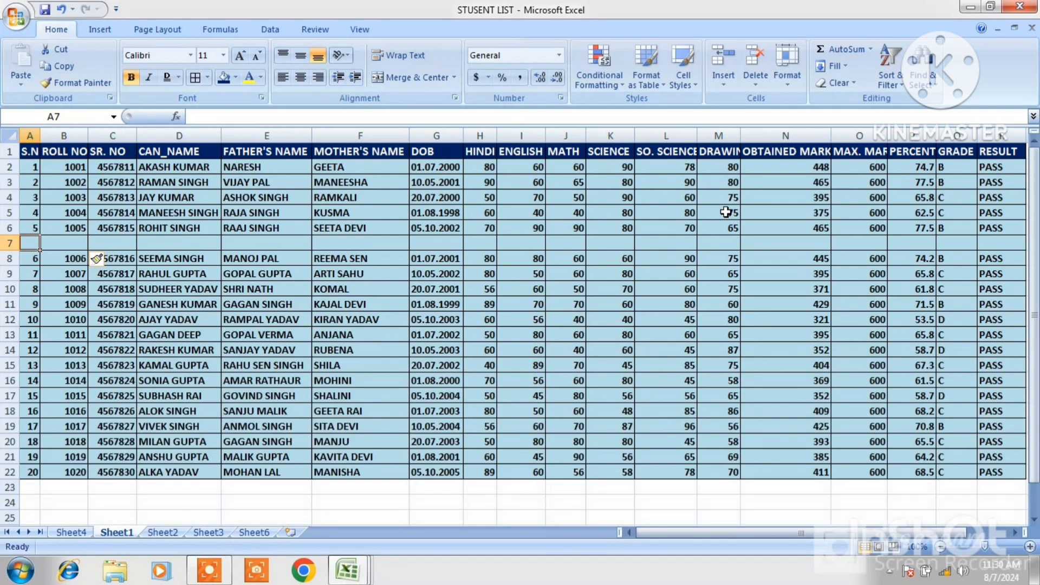
{"action": "key", "text": "ctrl+z"}
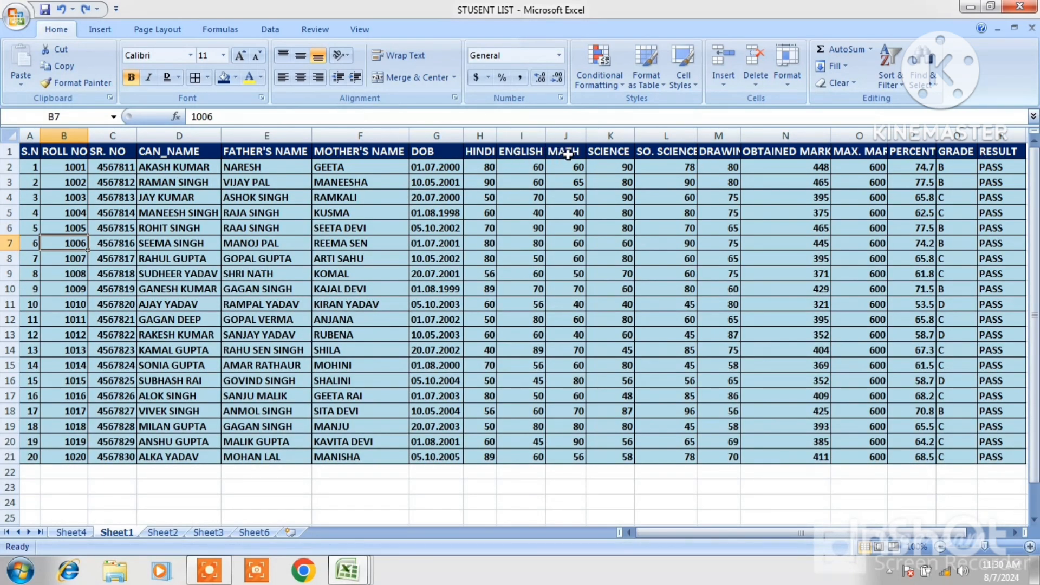
Insert a column before MATH, head it COMPUTER, and autofit the column width
{"action": "left_click", "coordinate": [568, 155]}
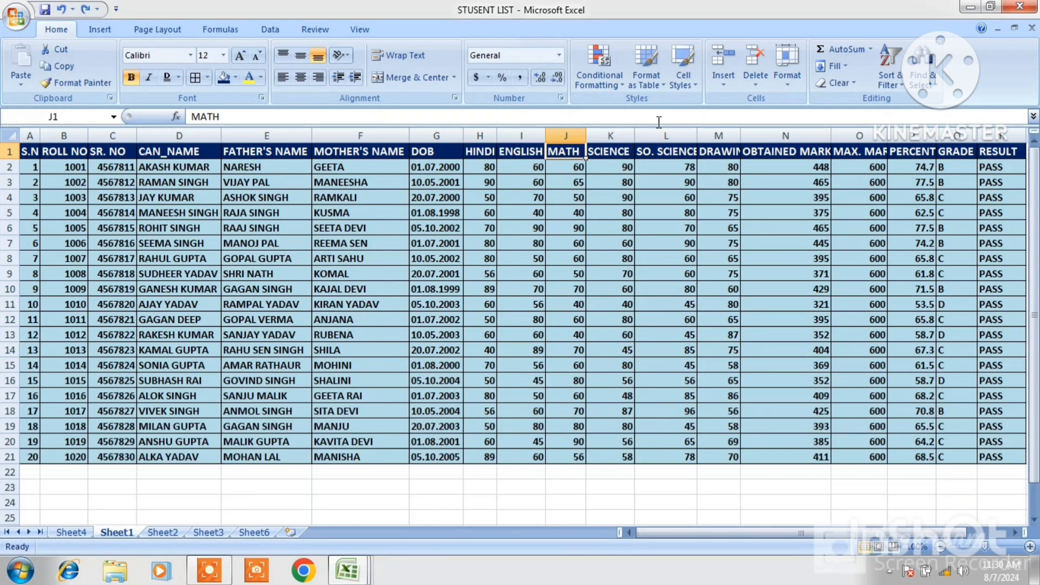
{"action": "left_click", "coordinate": [723, 86]}
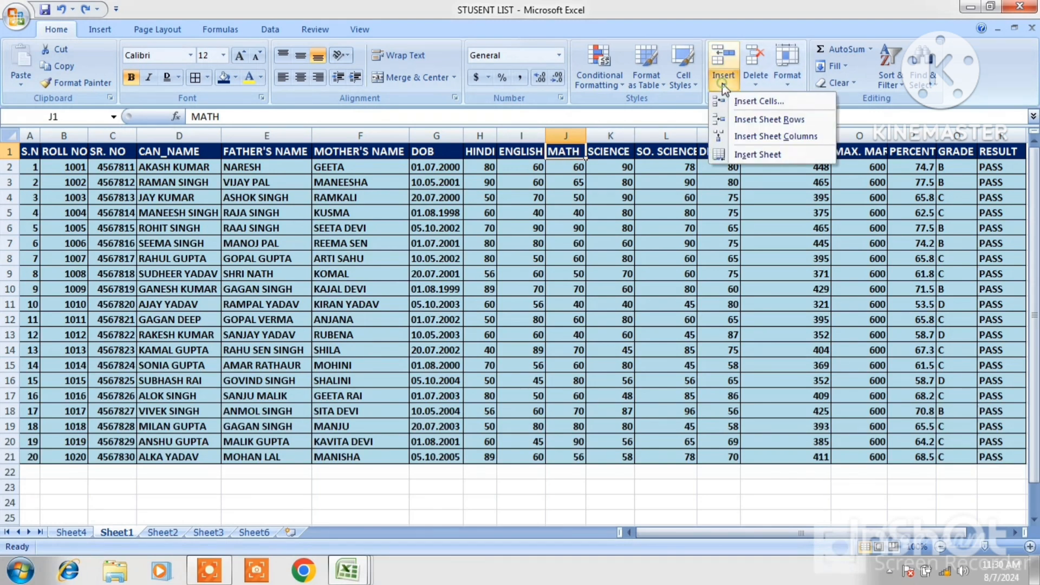
{"action": "left_click", "coordinate": [773, 139]}
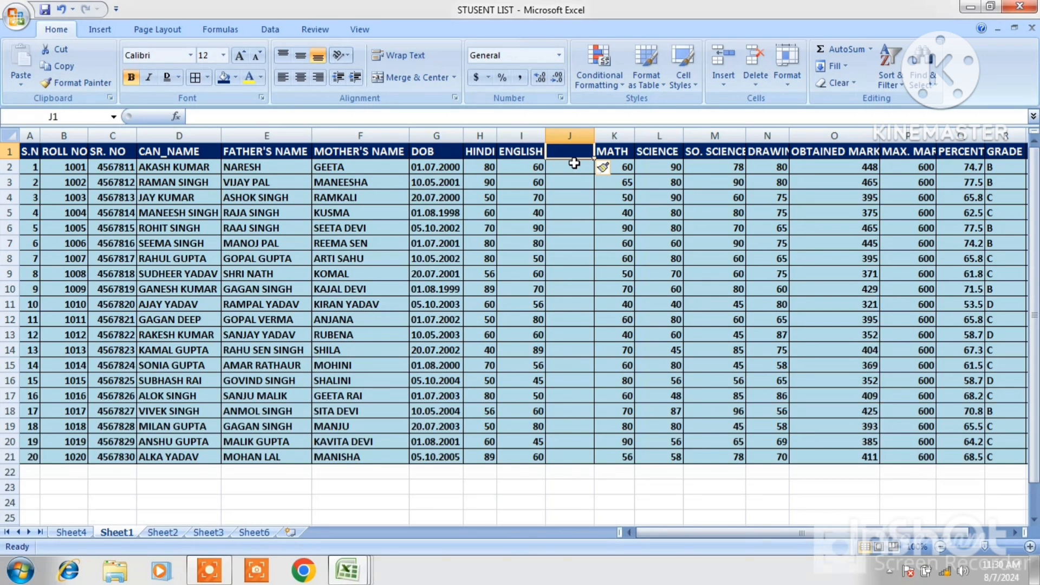
{"action": "type", "text": "C"}
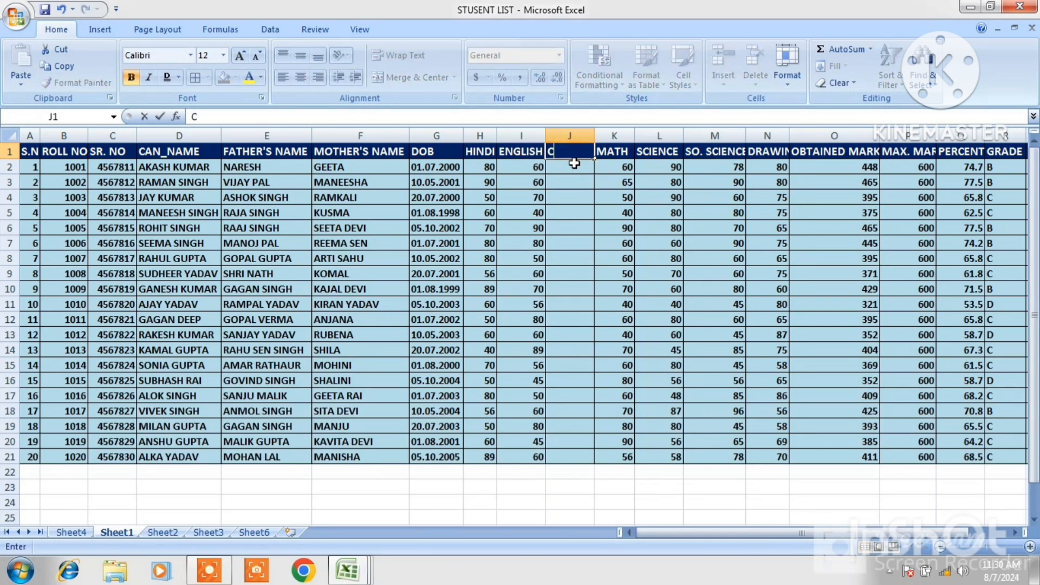
{"action": "type", "text": "OMPUTER"}
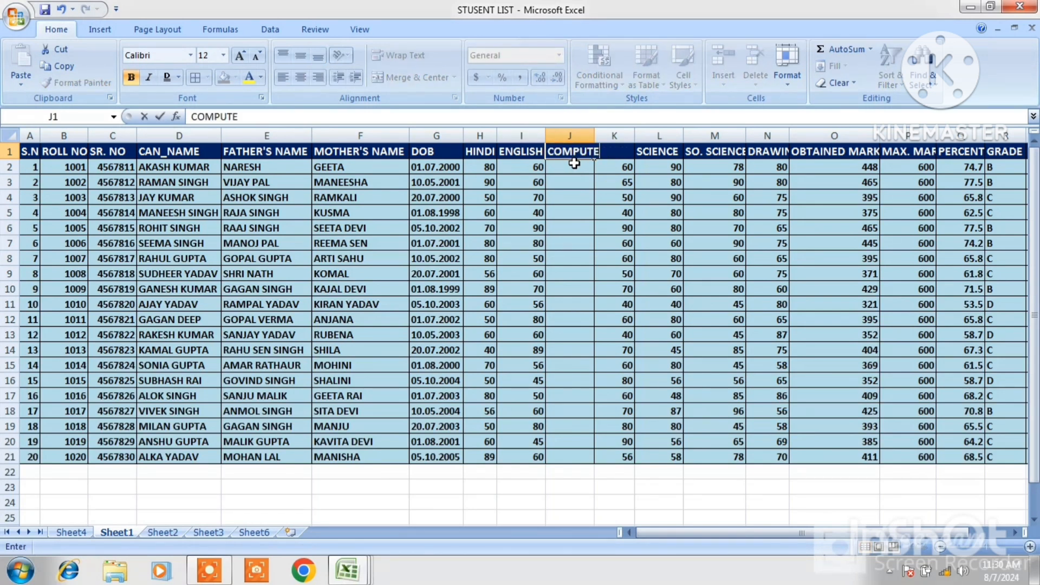
{"action": "left_click", "coordinate": [587, 135]}
{"action": "double_click", "coordinate": [594, 134]}
{"action": "left_click", "coordinate": [593, 170]}
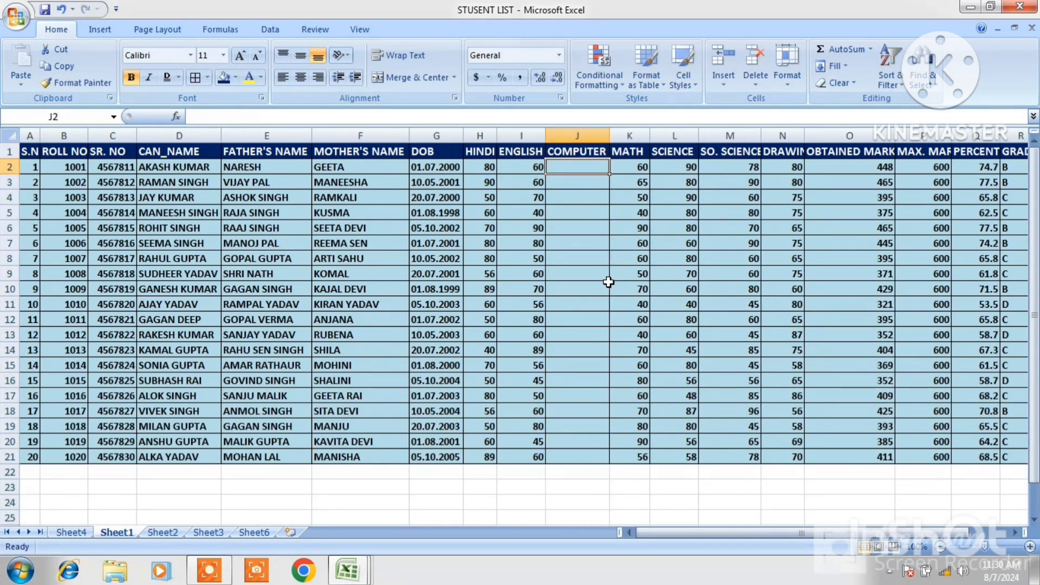
Undo the width change, the COMPUTER heading and the column insertion
{"action": "key", "text": "ctrl+z"}
{"action": "key", "text": "ctrl+z"}
{"action": "key", "text": "ctrl+z"}
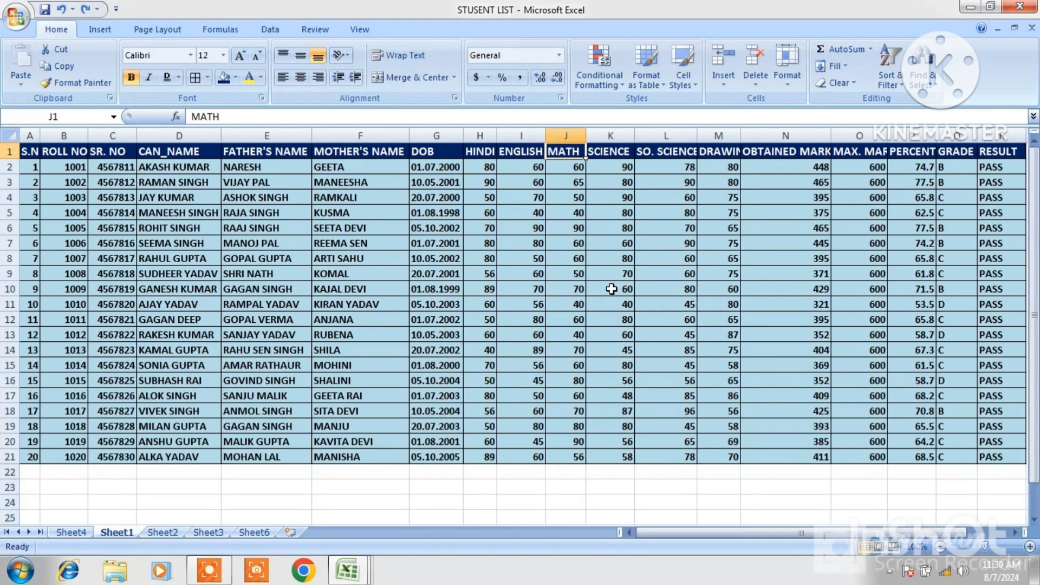
Delete the Sheet4 and Sheet6 worksheets and return to Sheet1
{"action": "left_click", "coordinate": [722, 86]}
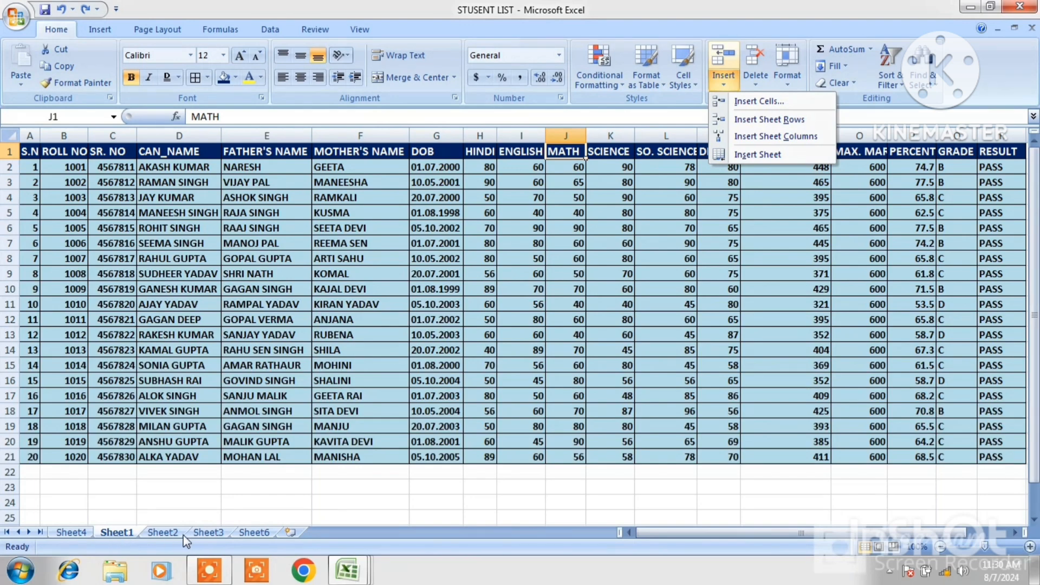
{"action": "right_click", "coordinate": [81, 534]}
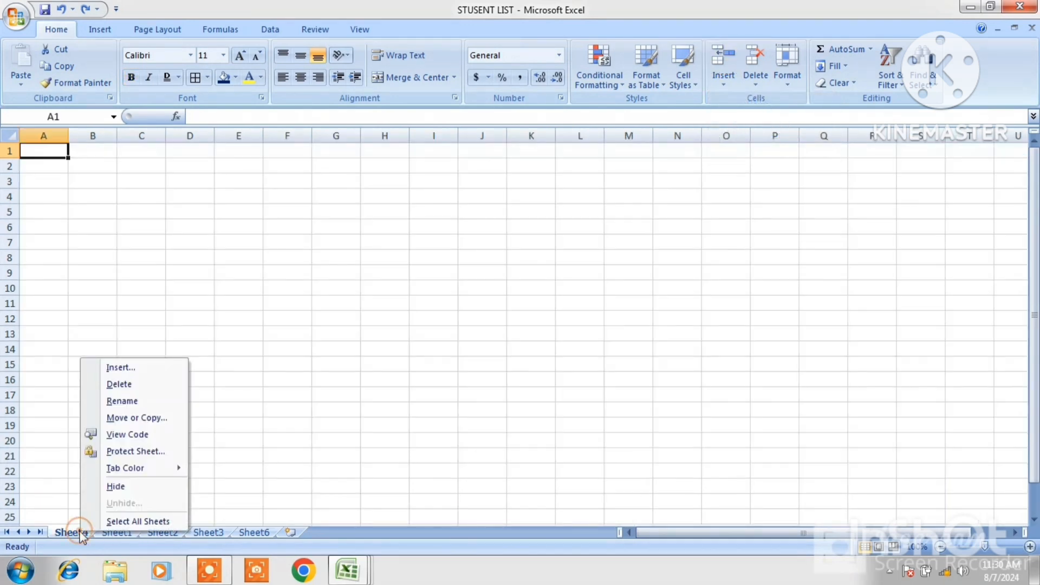
{"action": "left_click", "coordinate": [119, 384]}
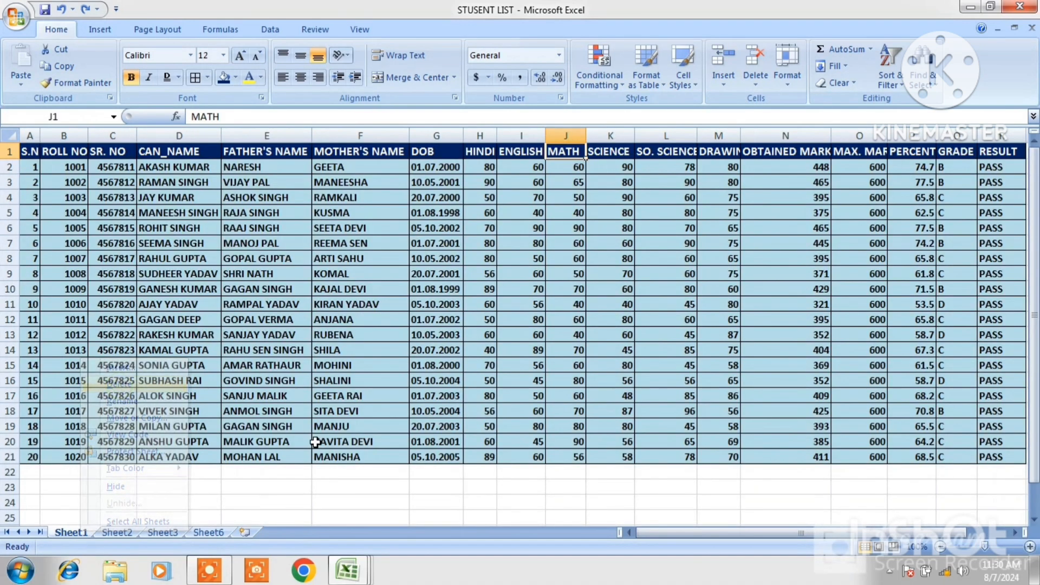
{"action": "right_click", "coordinate": [210, 533]}
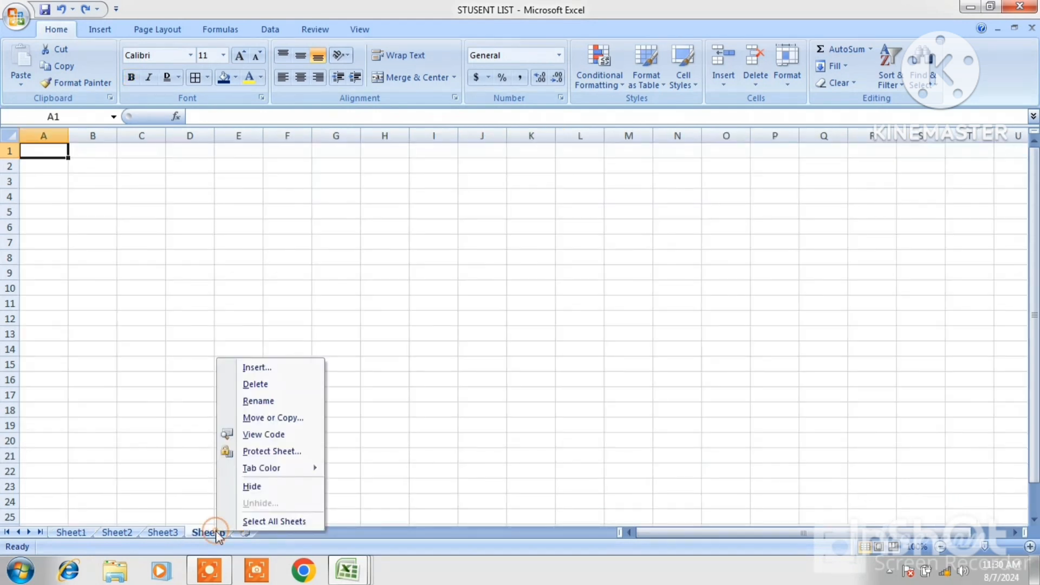
{"action": "left_click", "coordinate": [255, 385]}
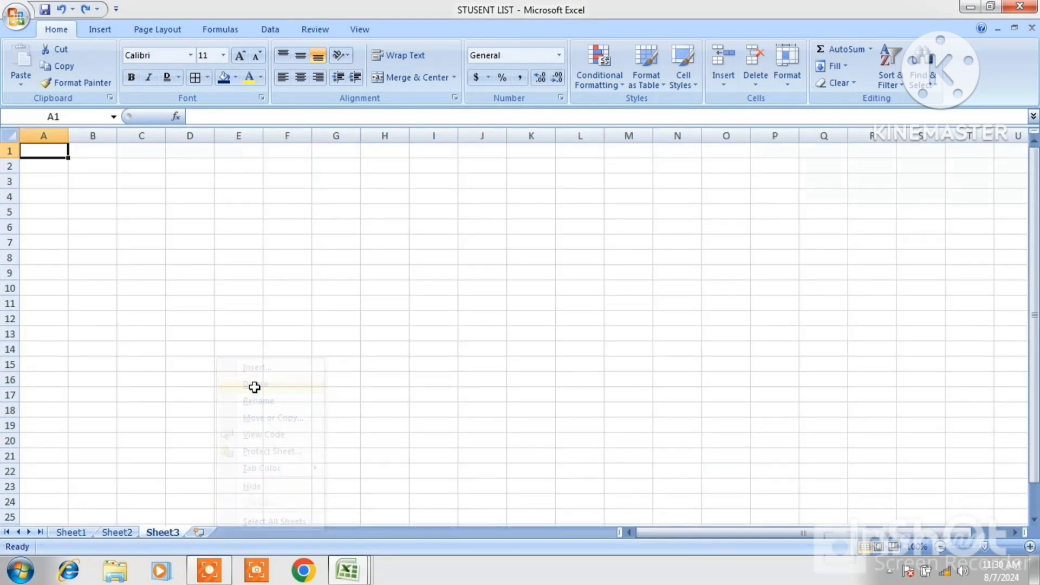
{"action": "left_click", "coordinate": [78, 534]}
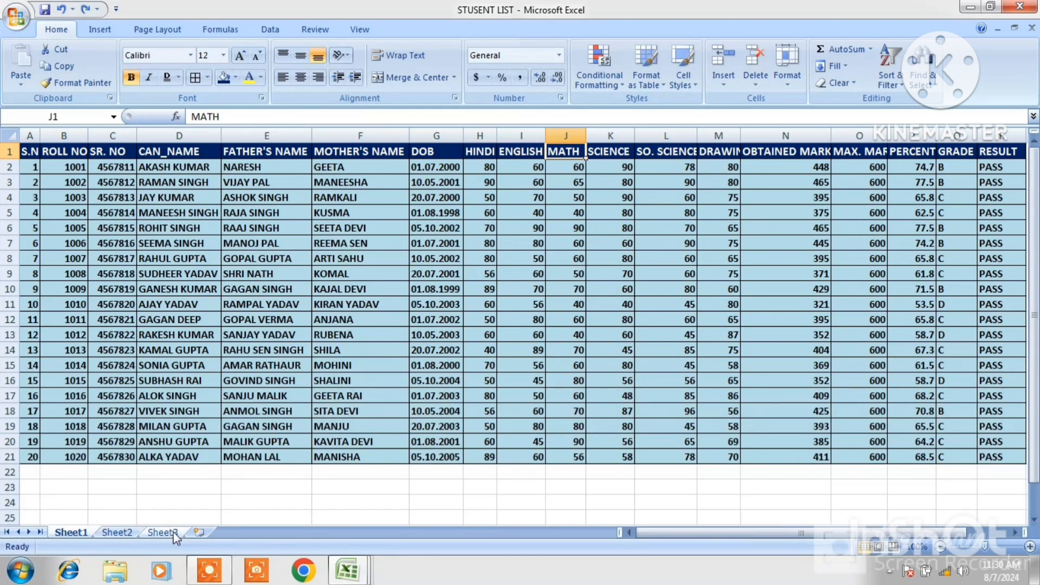
Insert a new blank worksheet before Sheet1 and go back to Sheet1
{"action": "left_click", "coordinate": [723, 86]}
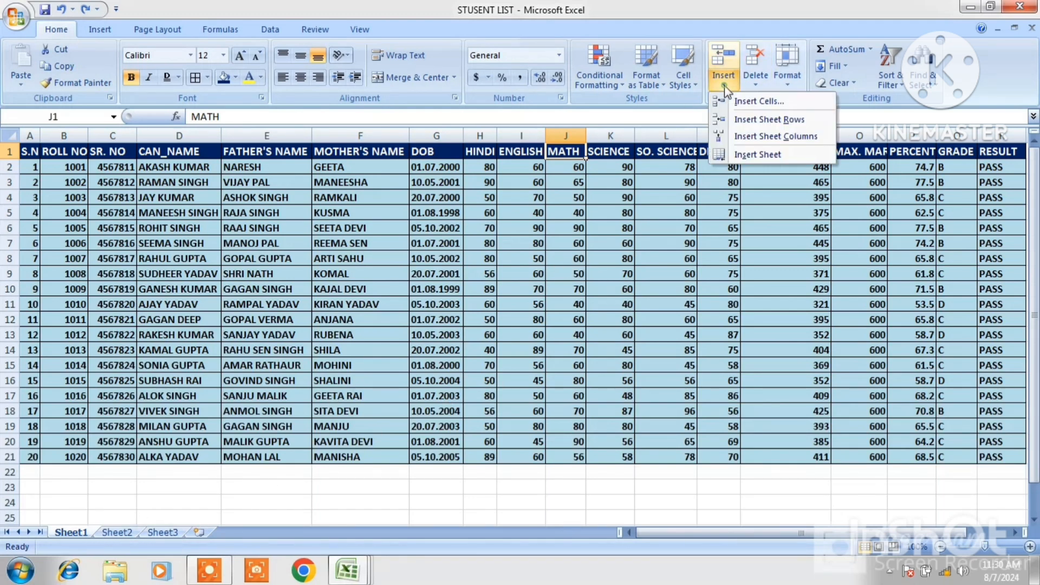
{"action": "left_click", "coordinate": [749, 155]}
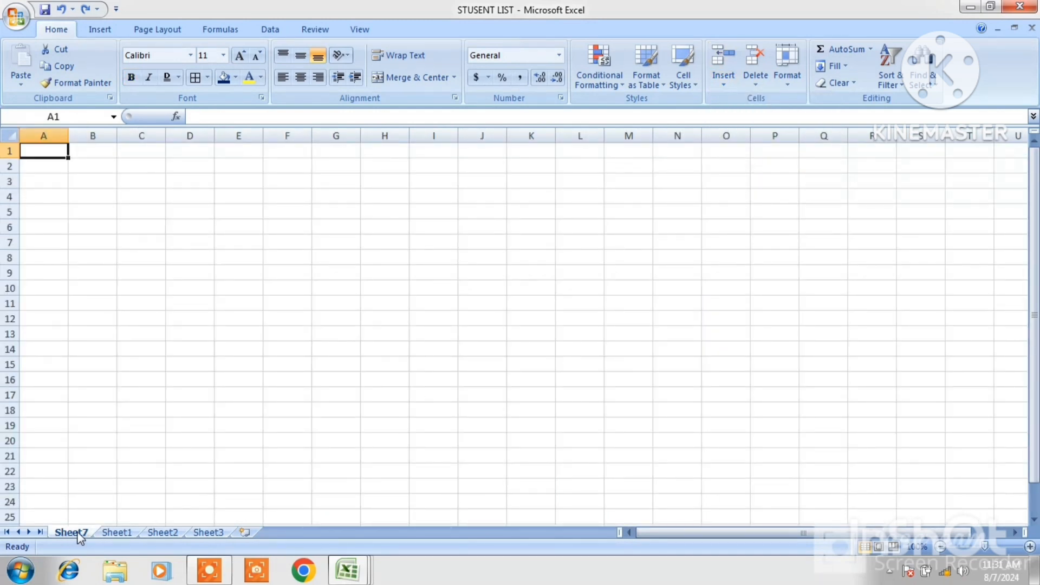
{"action": "left_click", "coordinate": [115, 532]}
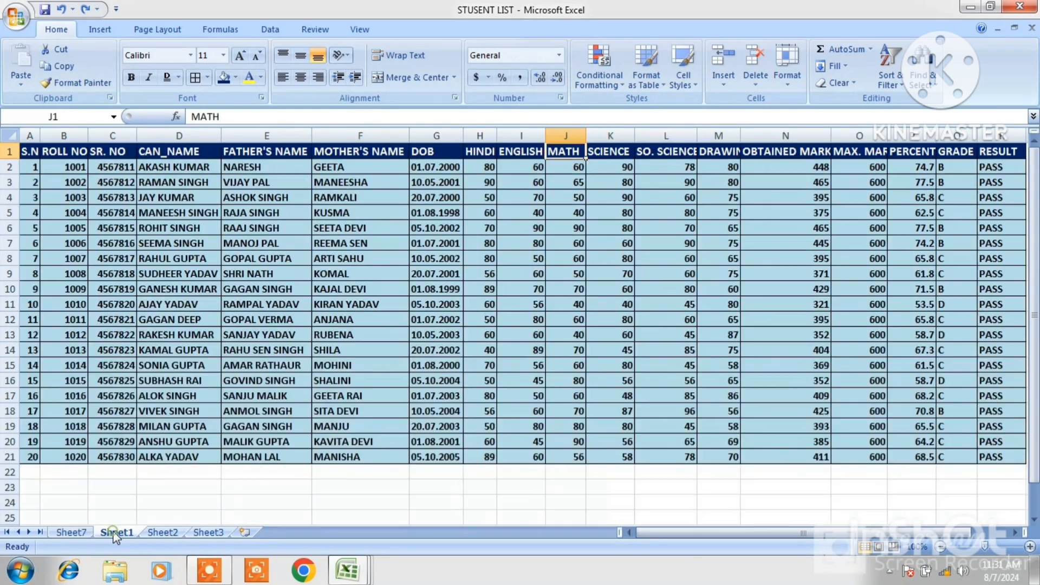
{"action": "left_click", "coordinate": [723, 87]}
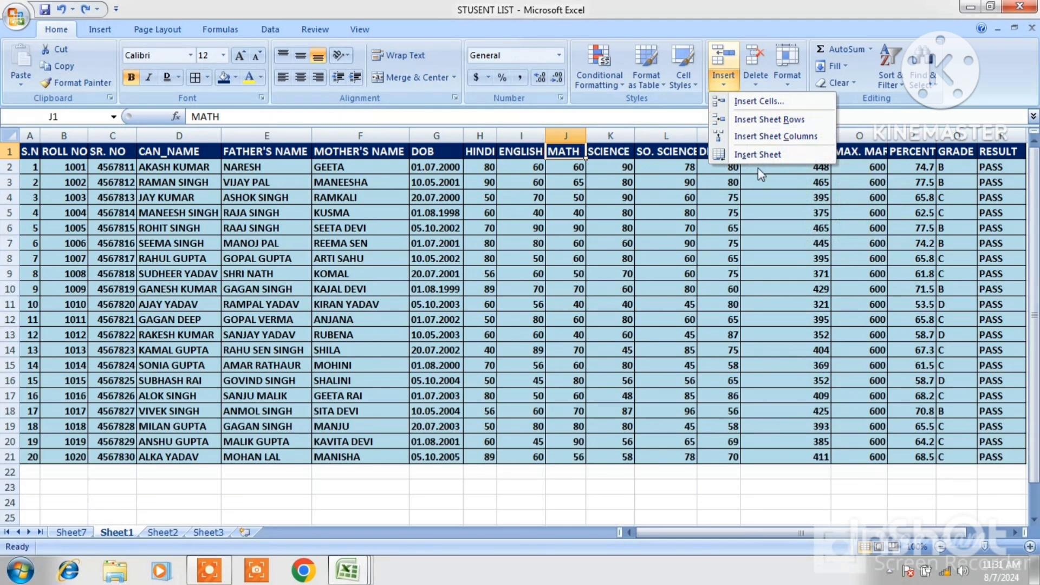
{"action": "left_click", "coordinate": [800, 248]}
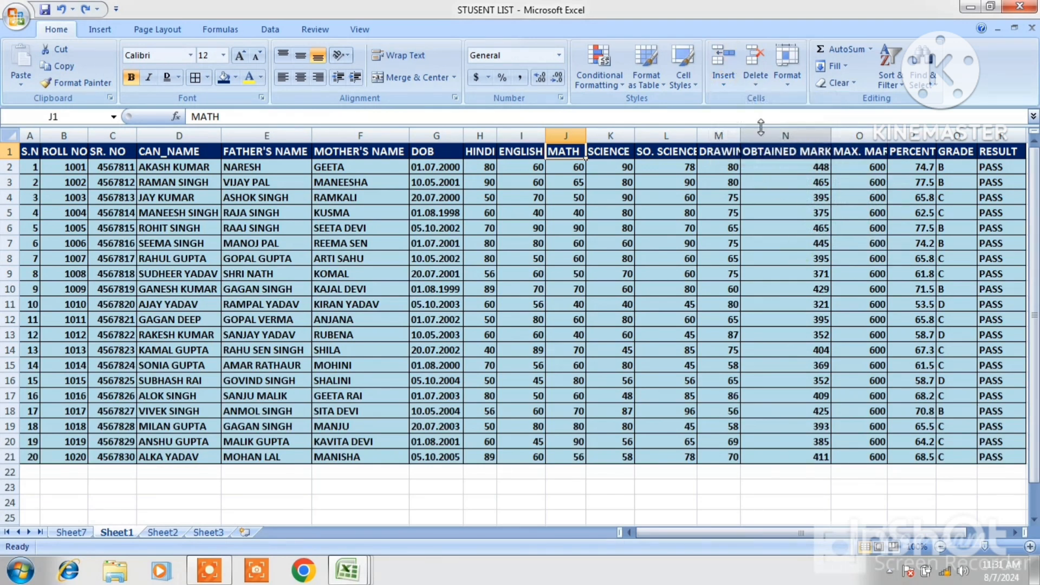
{"action": "left_click", "coordinate": [751, 85]}
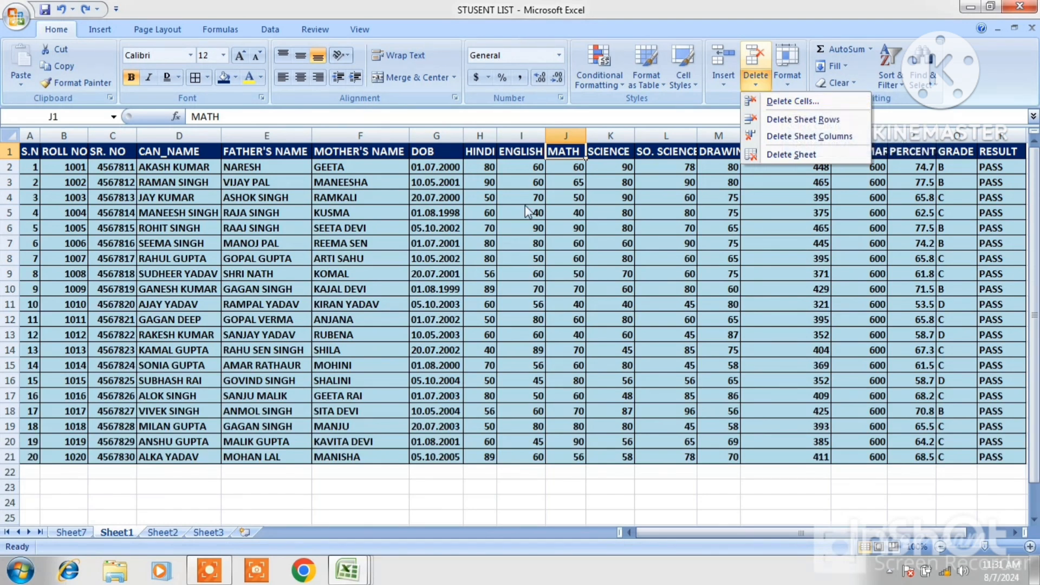
Delete cells E2:E4 of the FATHER'S NAME column shifting cells up, then undo the deletion
{"action": "left_click", "coordinate": [248, 182]}
{"action": "left_click", "coordinate": [248, 182]}
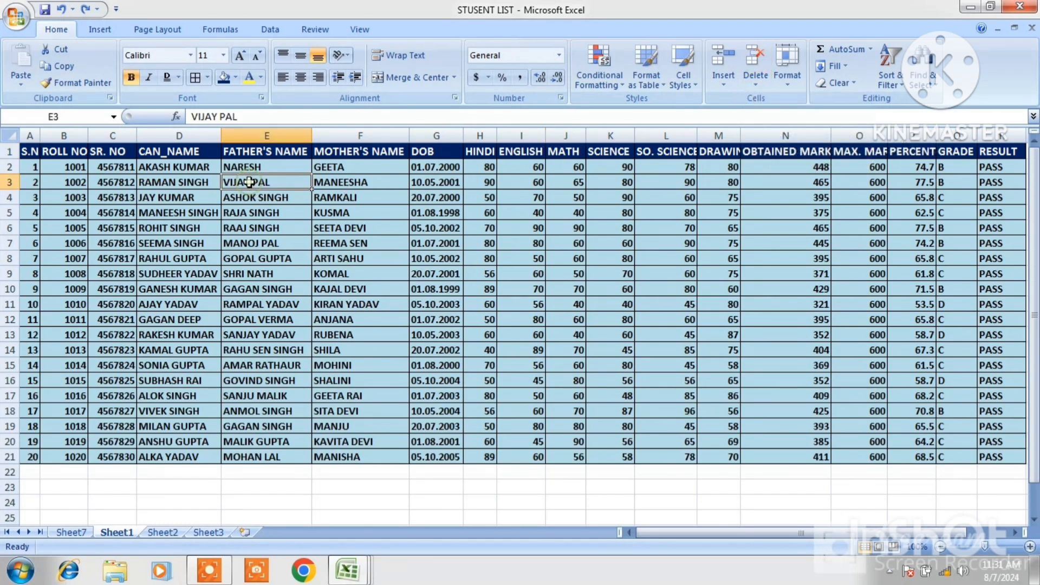
{"action": "left_click_drag", "start_coordinate": [245, 168], "coordinate": [253, 203]}
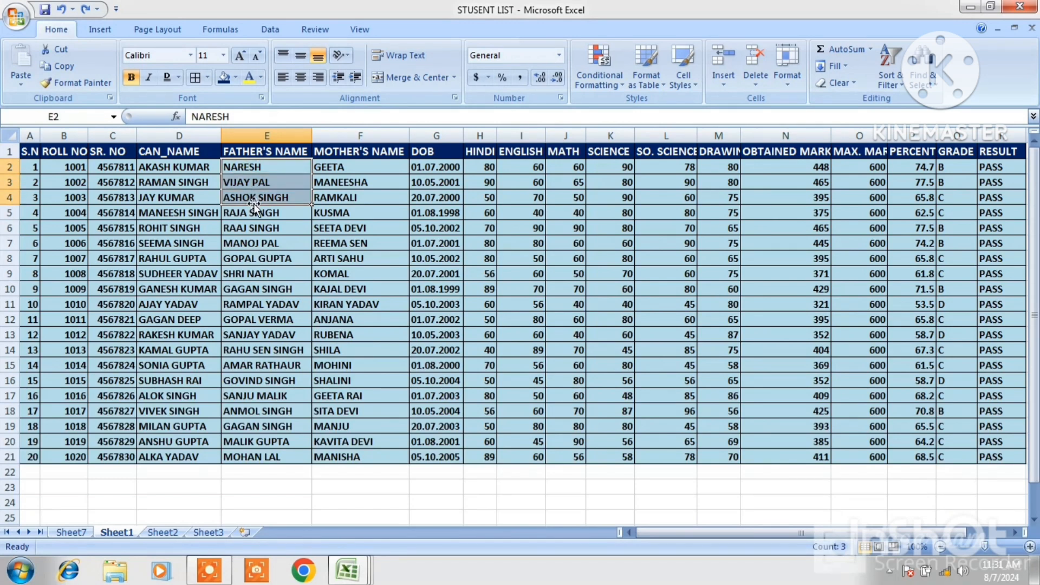
{"action": "left_click", "coordinate": [757, 81]}
{"action": "left_click", "coordinate": [790, 102]}
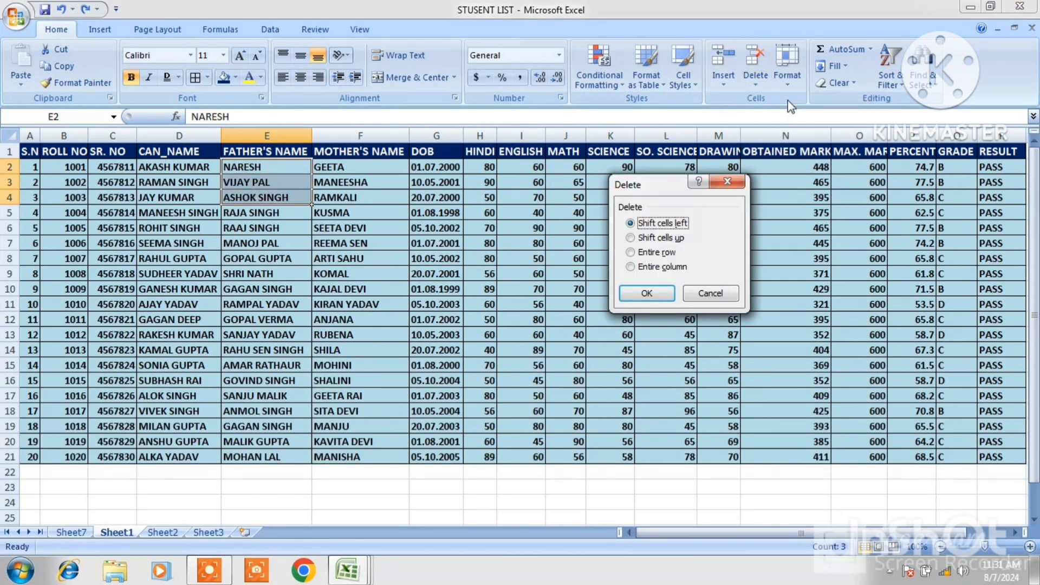
{"action": "left_click", "coordinate": [631, 238]}
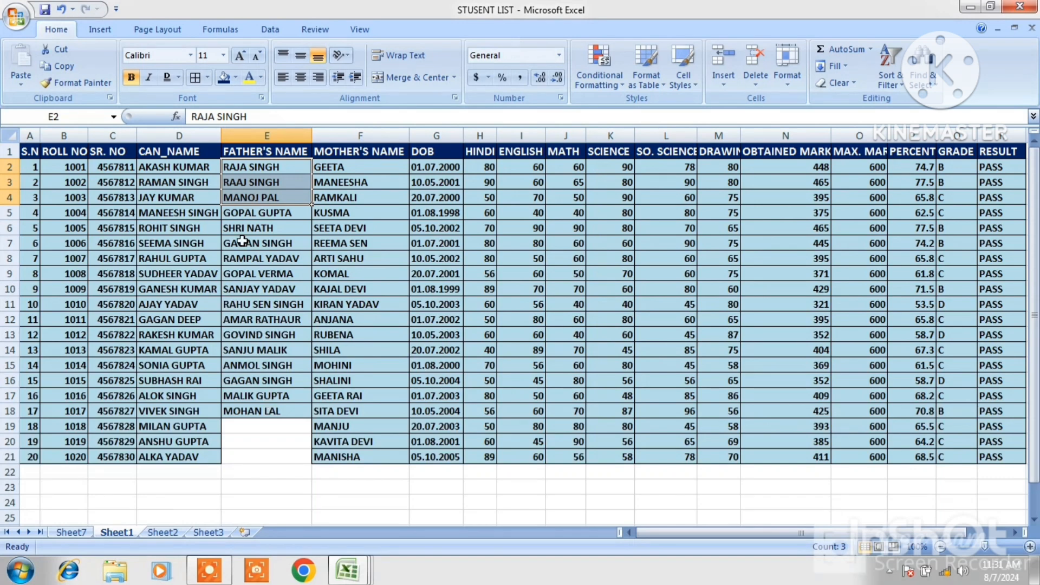
{"action": "key", "text": "ctrl+z"}
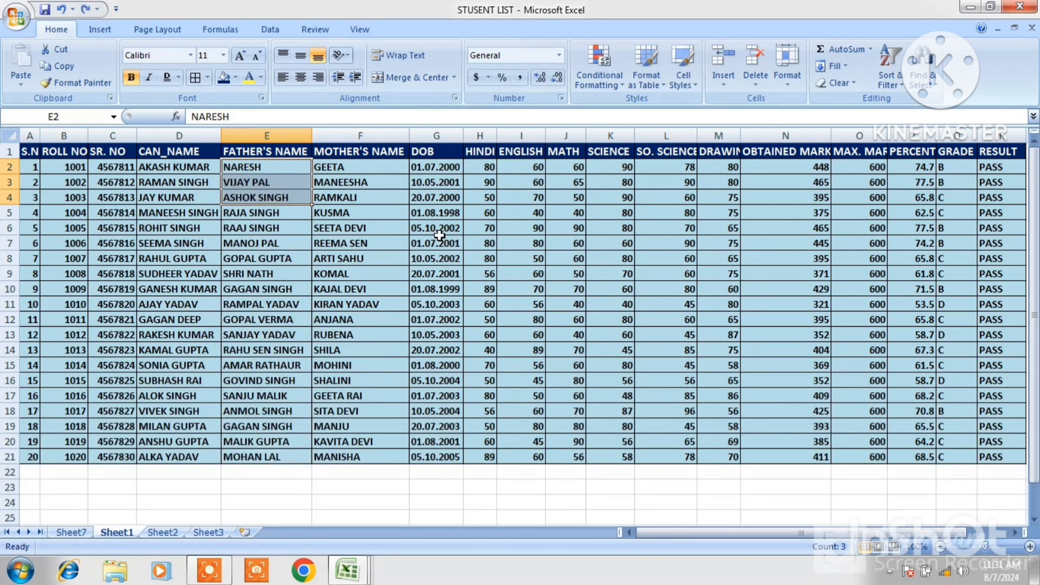
Delete sheet rows 5 and 6 of the student list, then undo the deletion
{"action": "left_click", "coordinate": [232, 214]}
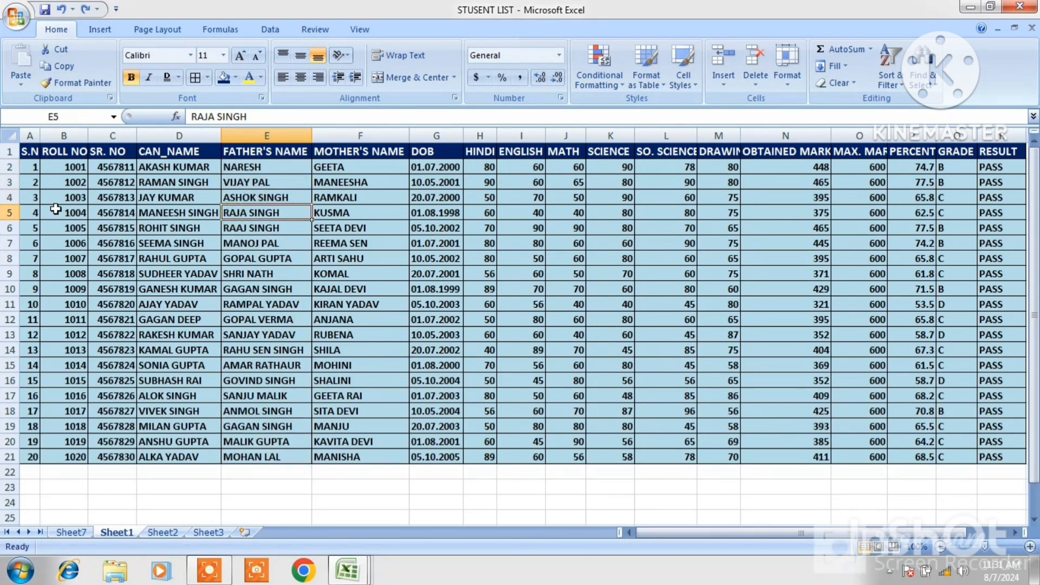
{"action": "left_click_drag", "start_coordinate": [27, 212], "coordinate": [111, 229]}
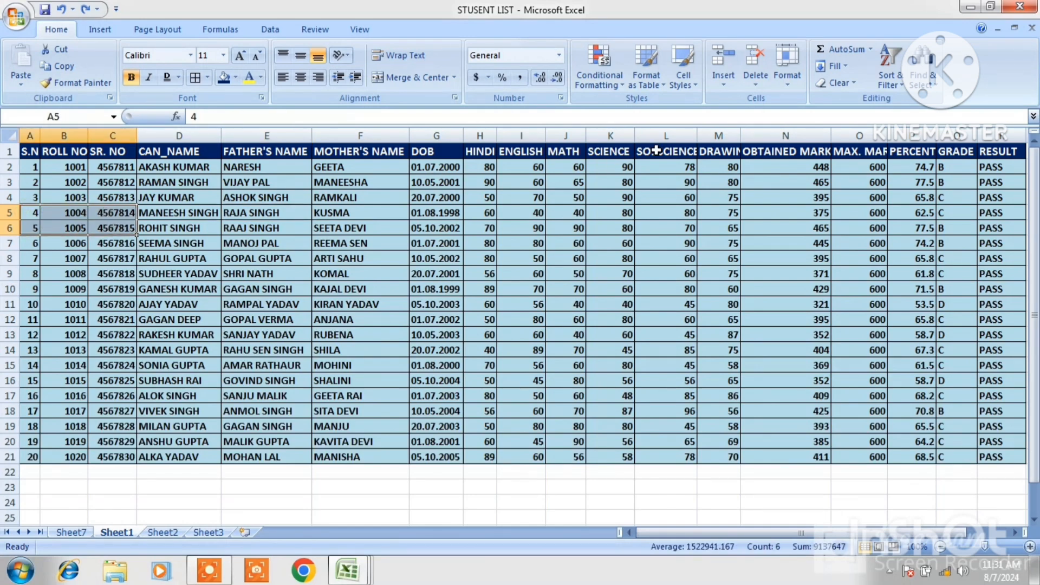
{"action": "left_click", "coordinate": [758, 85]}
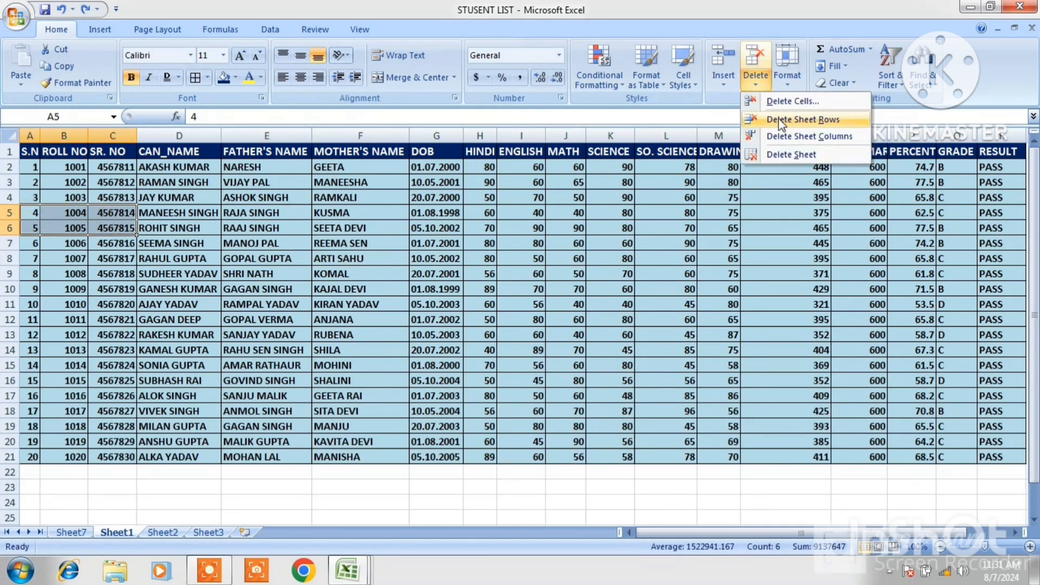
{"action": "left_click", "coordinate": [784, 120]}
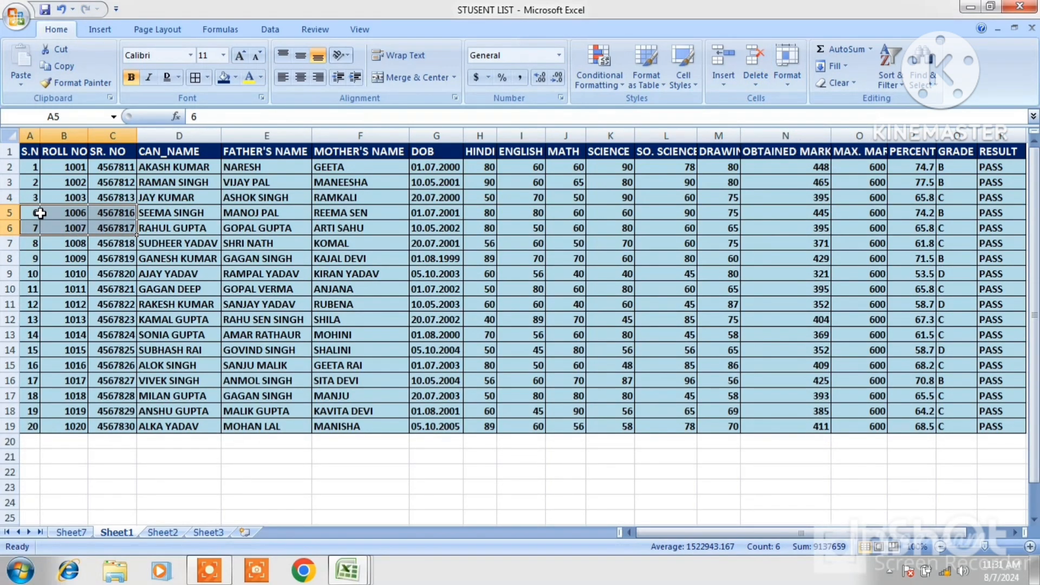
{"action": "key", "text": "ctrl+z"}
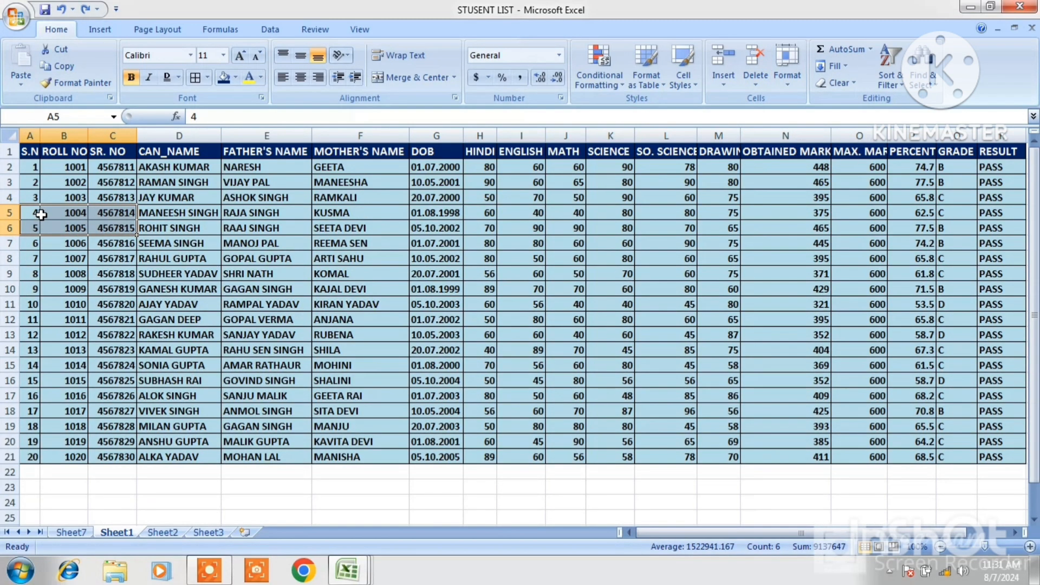
Delete the SCIENCE column from the sheet, then undo the deletion
{"action": "left_click", "coordinate": [604, 153]}
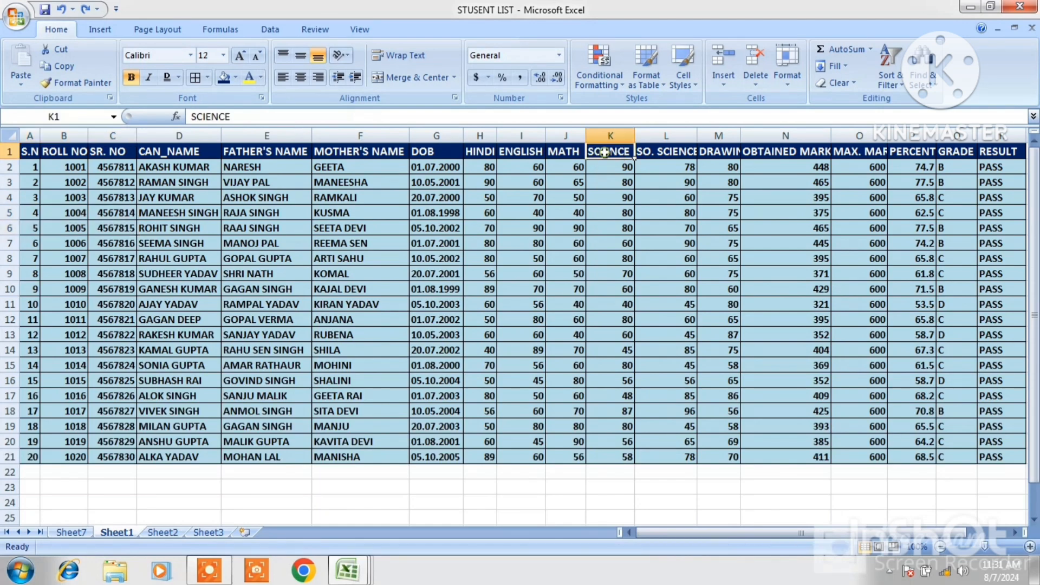
{"action": "left_click", "coordinate": [759, 84]}
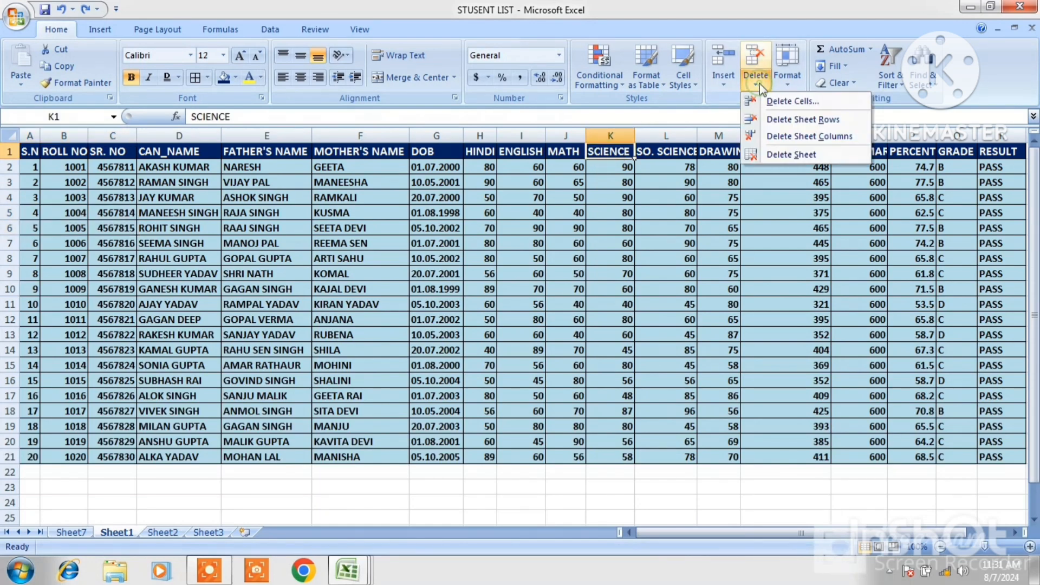
{"action": "left_click", "coordinate": [796, 136]}
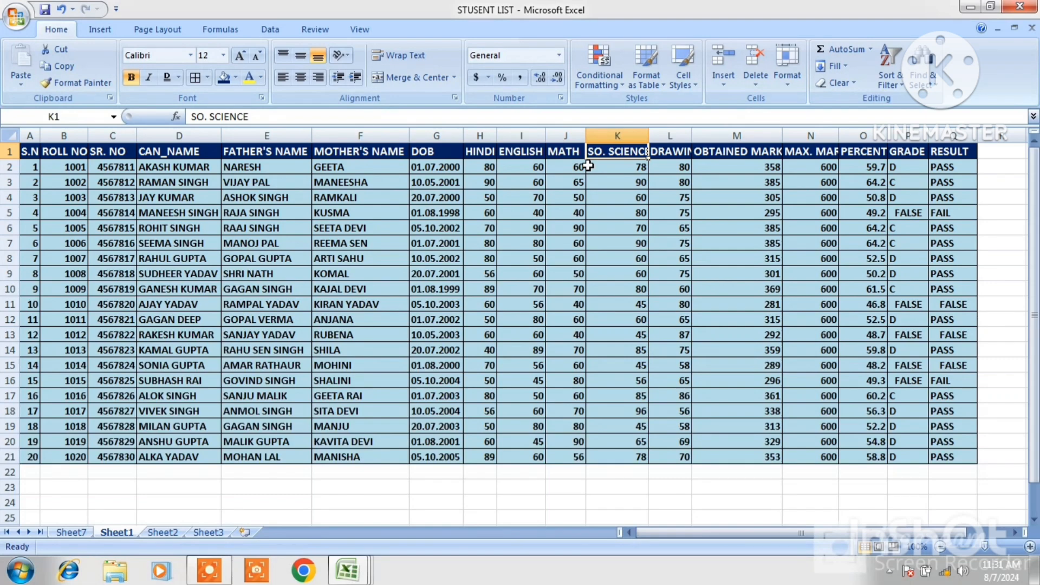
{"action": "key", "text": "ctrl+z"}
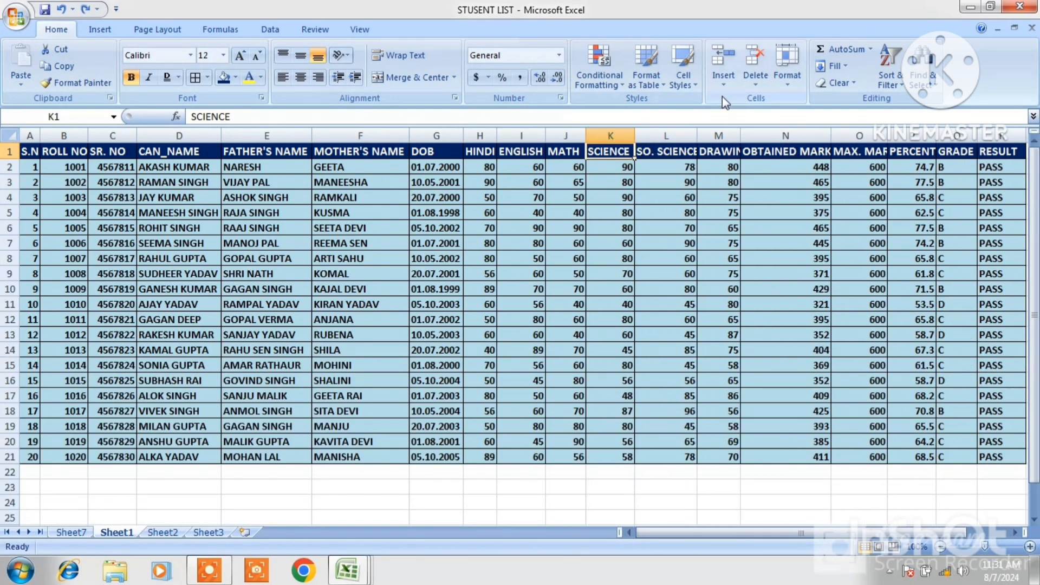
Delete the blank Sheet7 worksheet
{"action": "left_click", "coordinate": [748, 89]}
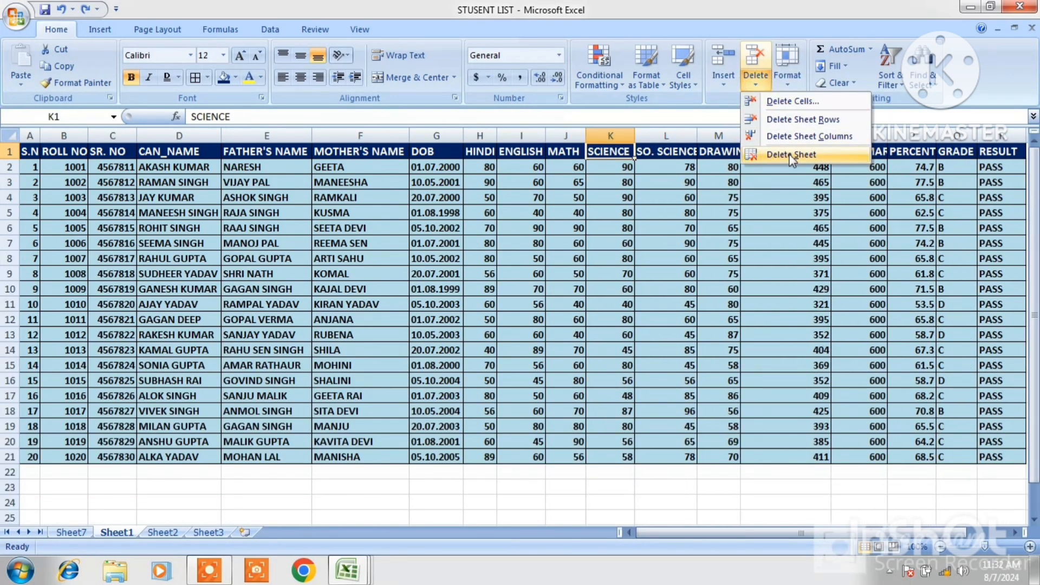
{"action": "left_click", "coordinate": [81, 529]}
{"action": "left_click", "coordinate": [79, 531]}
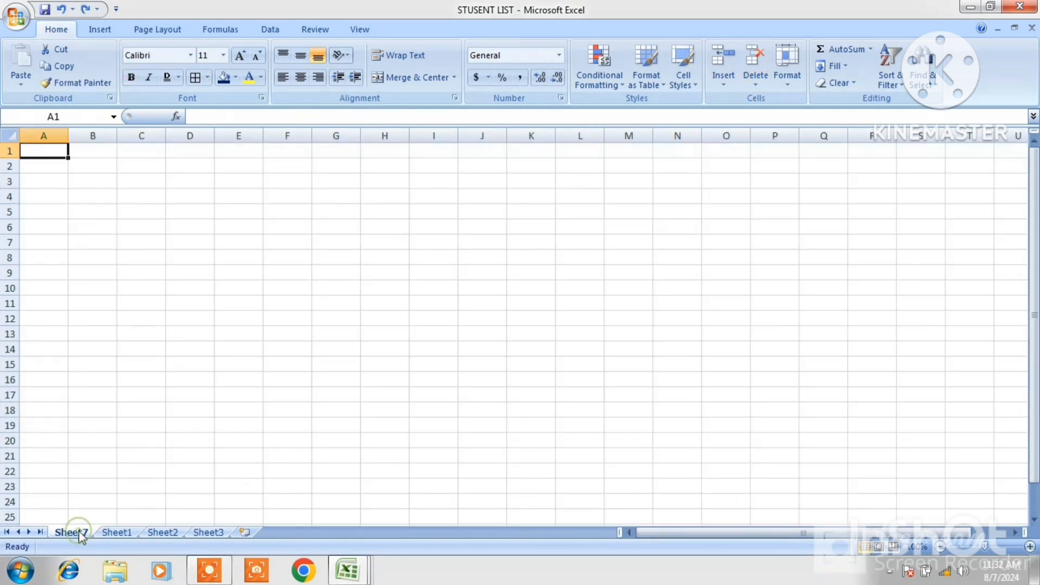
{"action": "left_click", "coordinate": [758, 82]}
{"action": "left_click", "coordinate": [785, 156]}
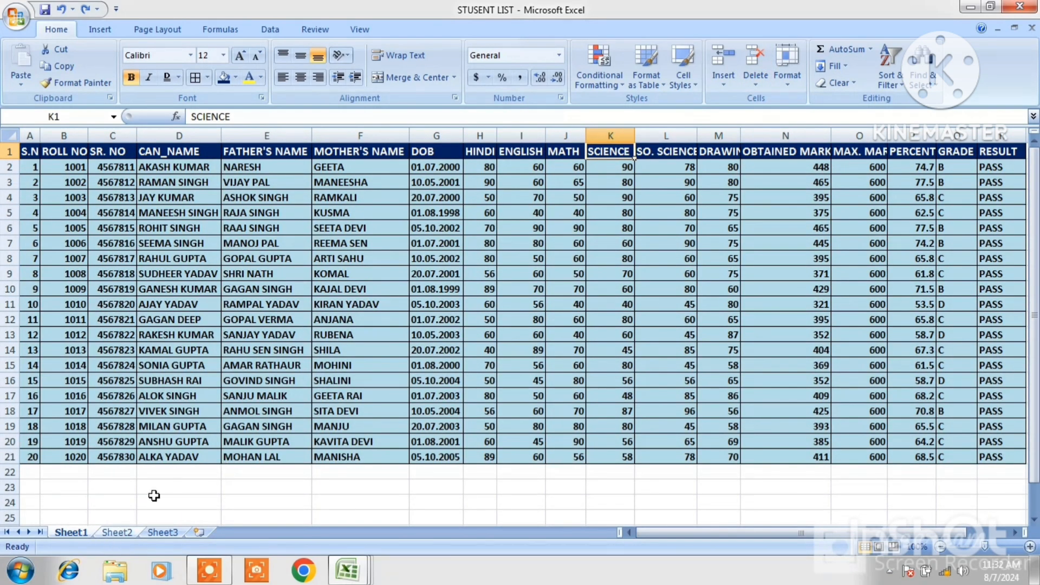
Increase the height of row 2, the first student record row
{"action": "left_click", "coordinate": [752, 83]}
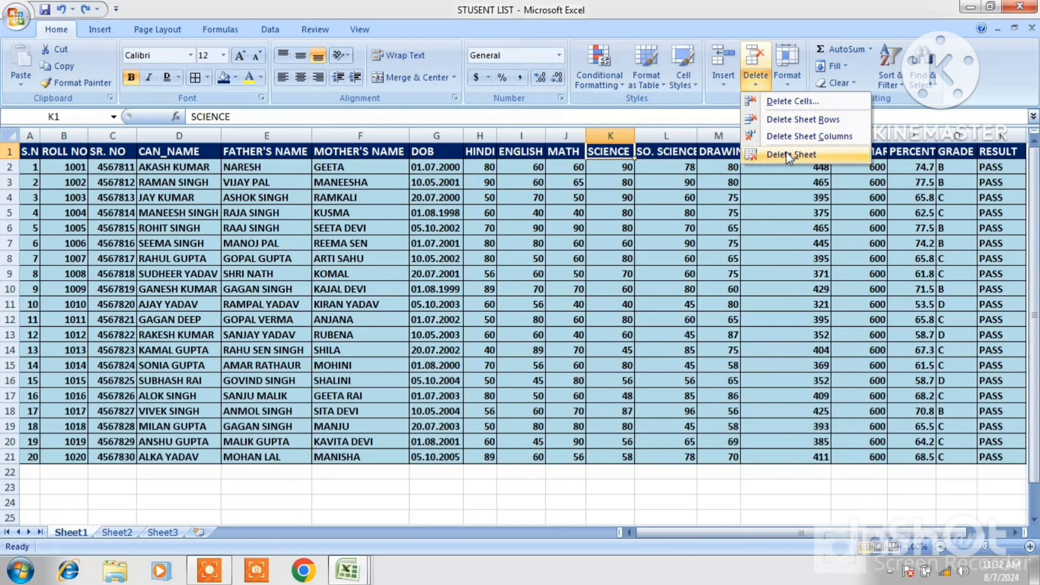
{"action": "left_click", "coordinate": [771, 186]}
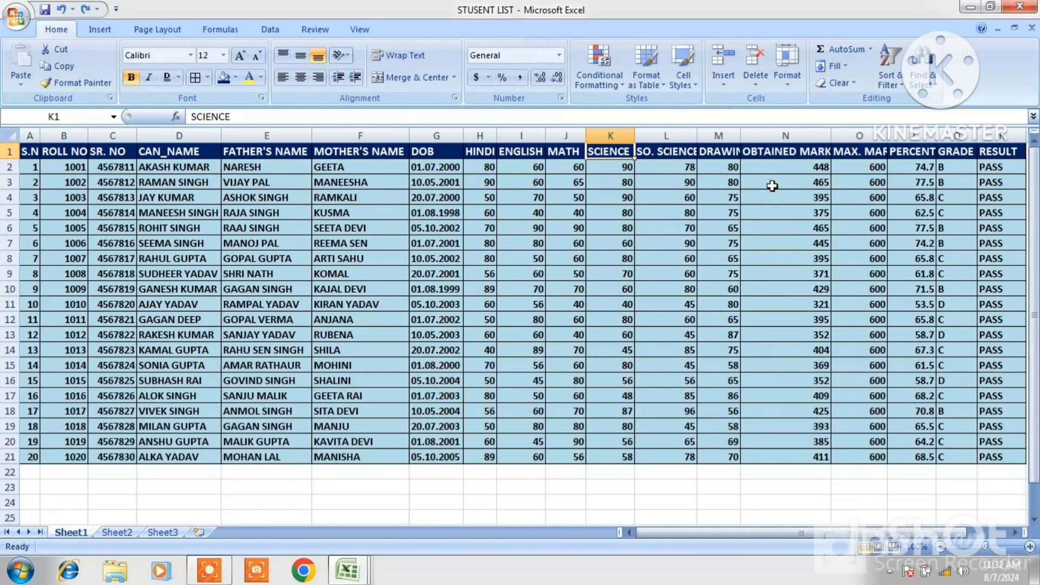
{"action": "left_click", "coordinate": [789, 87]}
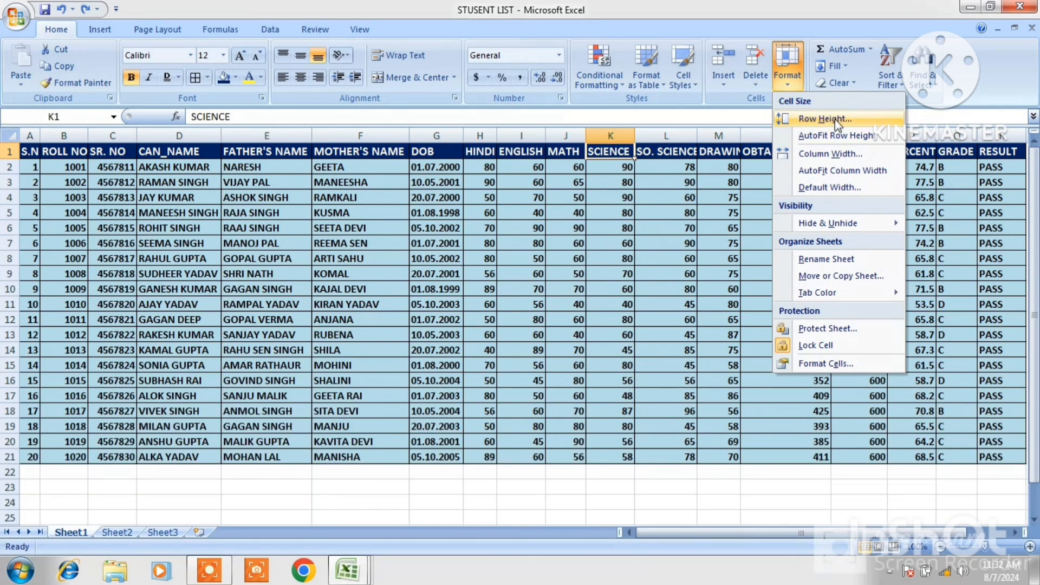
{"action": "left_click", "coordinate": [691, 184]}
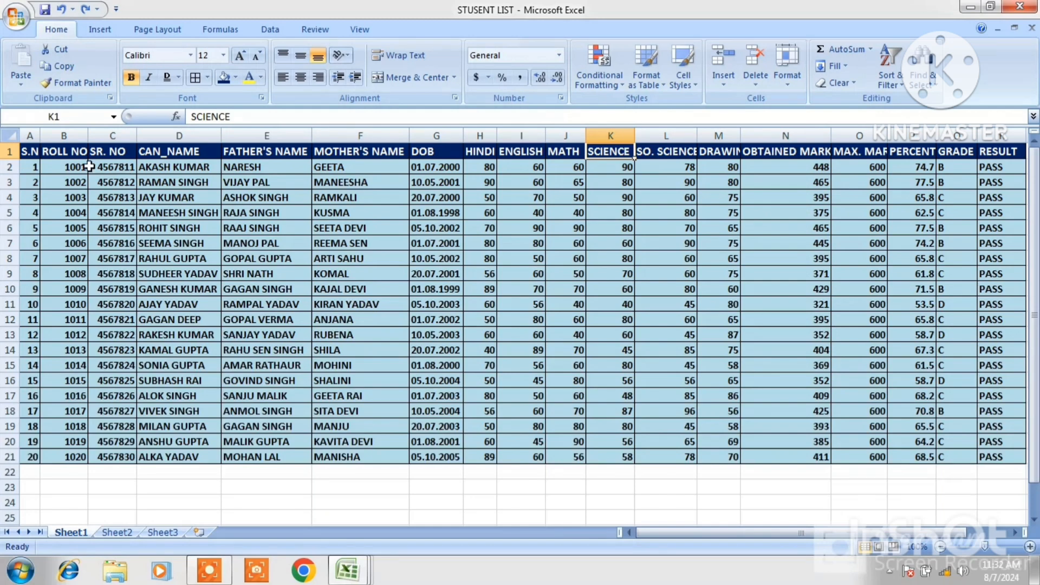
{"action": "left_click", "coordinate": [63, 166]}
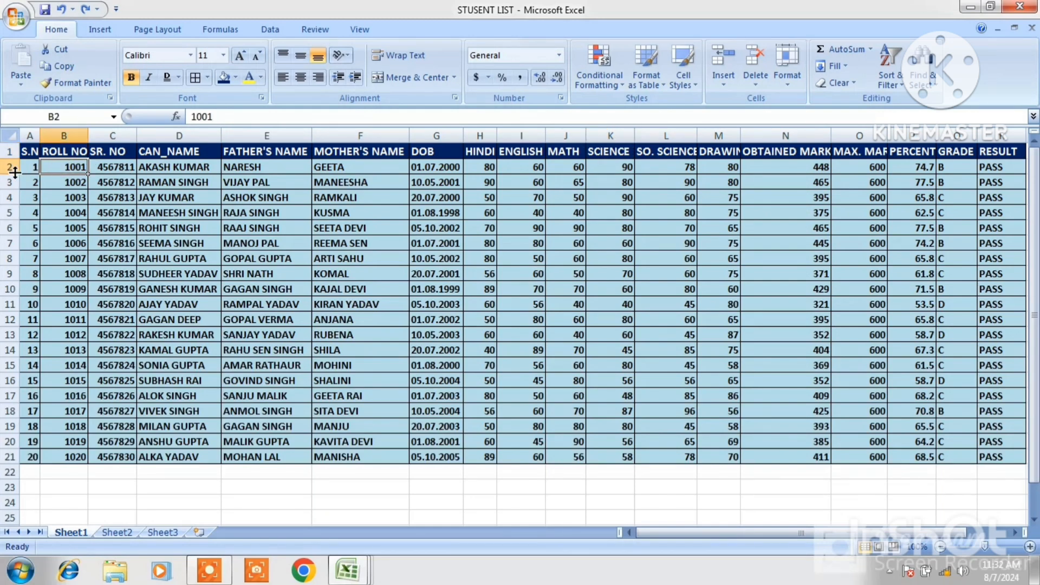
{"action": "left_click_drag", "start_coordinate": [15, 173], "coordinate": [21, 217]}
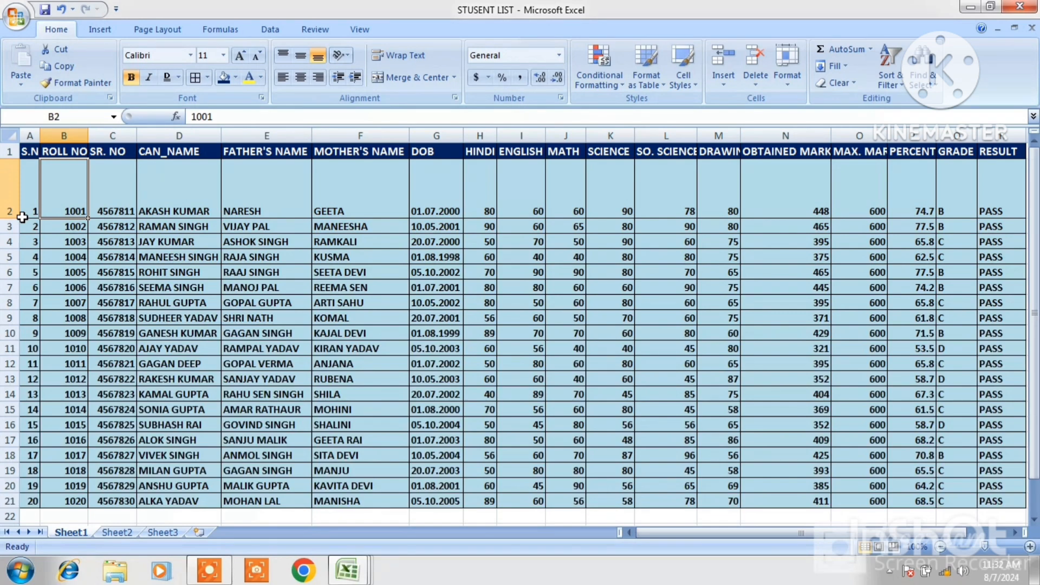
Undo the last row height change and set row 2's height to 50
{"action": "key", "text": "ctrl+z"}
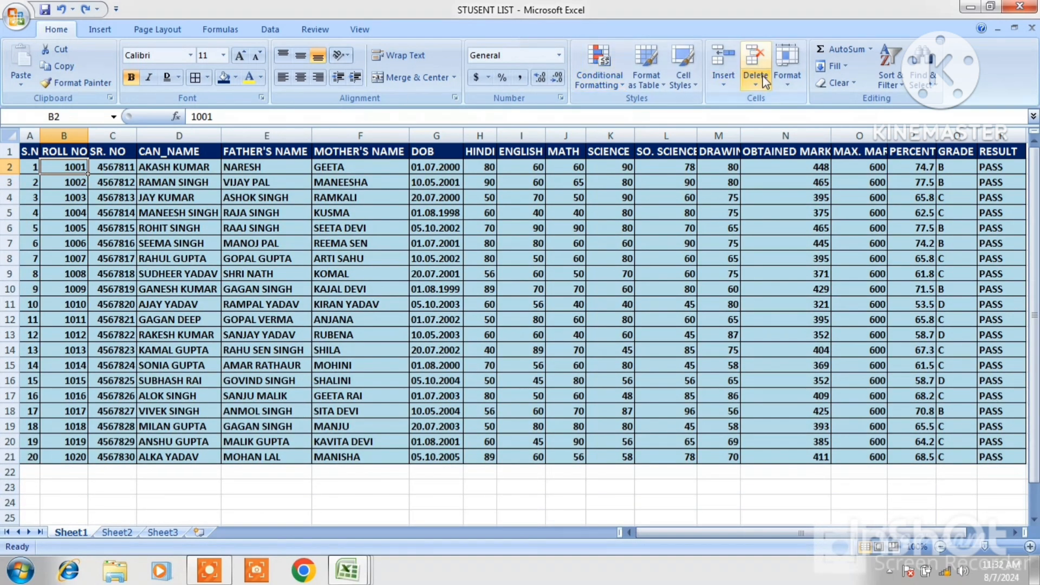
{"action": "left_click", "coordinate": [785, 86]}
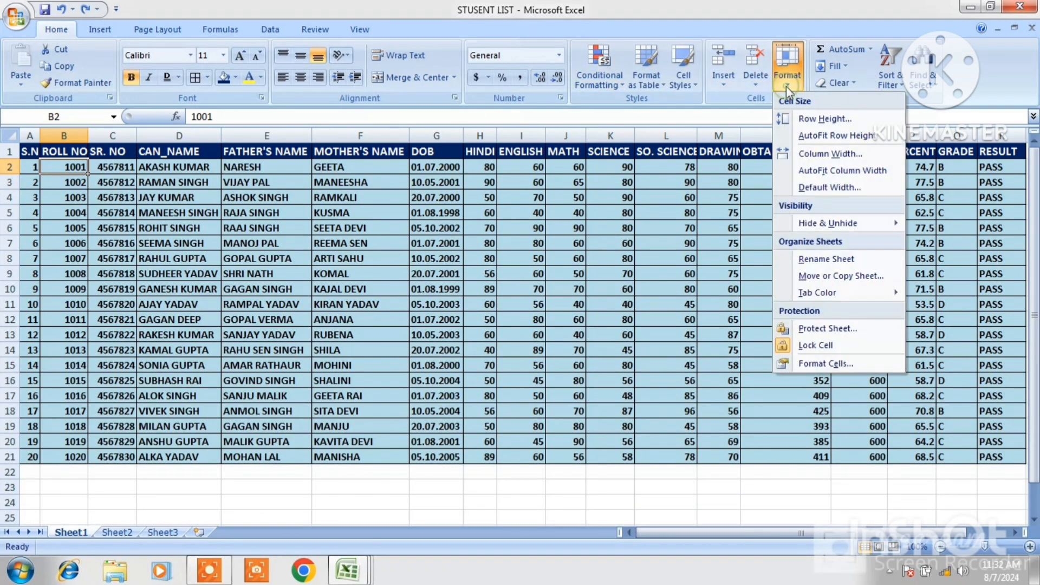
{"action": "left_click", "coordinate": [809, 121]}
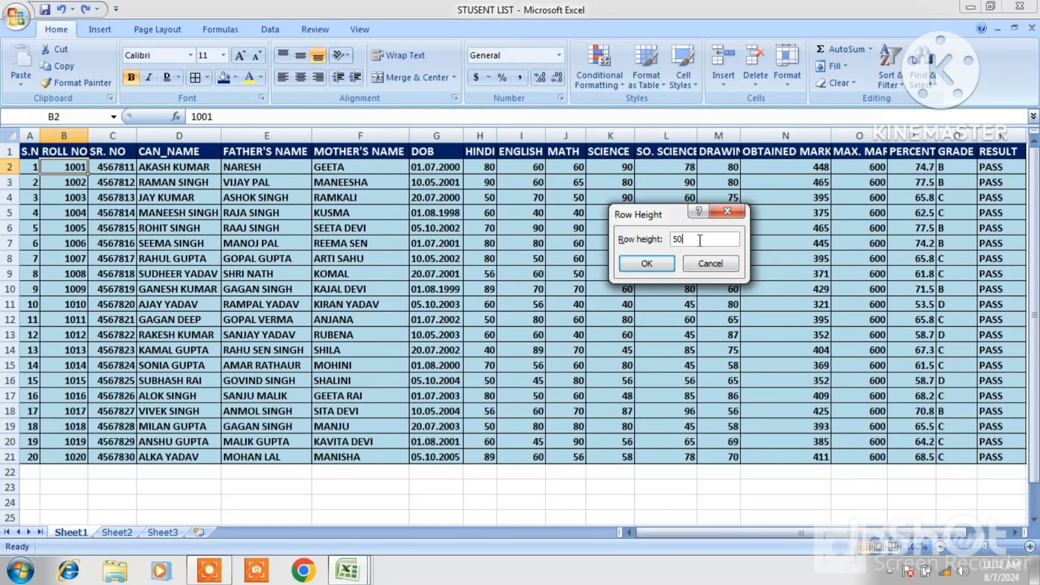
{"action": "left_click", "coordinate": [645, 264]}
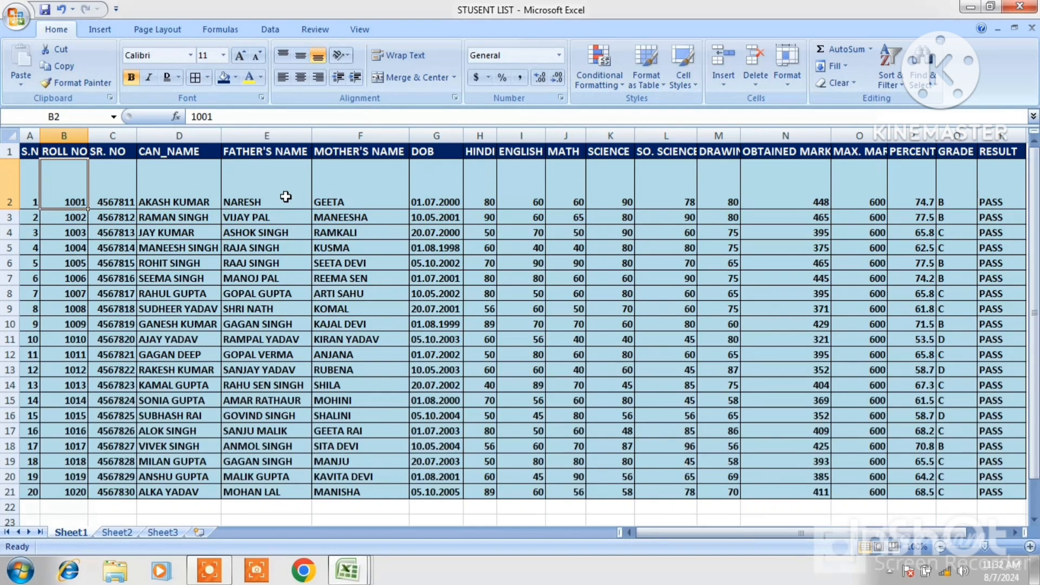
AutoFit the height of row 2
{"action": "left_click", "coordinate": [781, 84]}
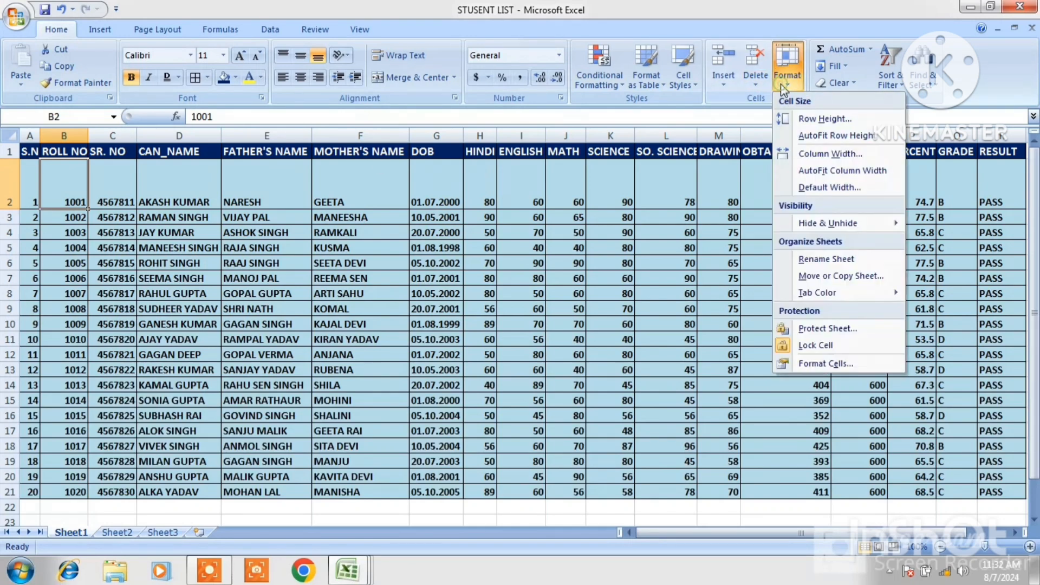
{"action": "left_click", "coordinate": [821, 136]}
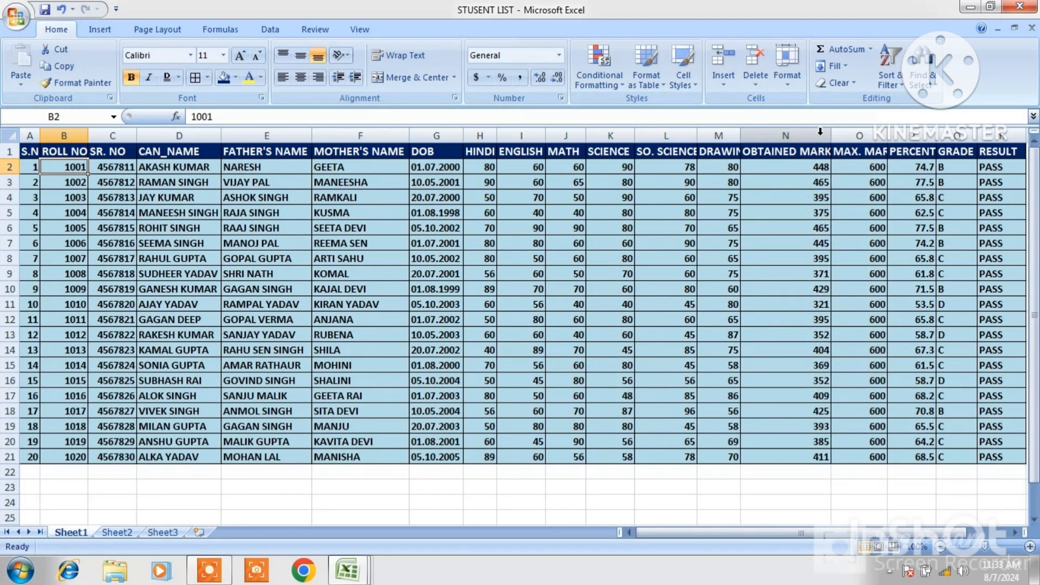
{"action": "left_click", "coordinate": [789, 86]}
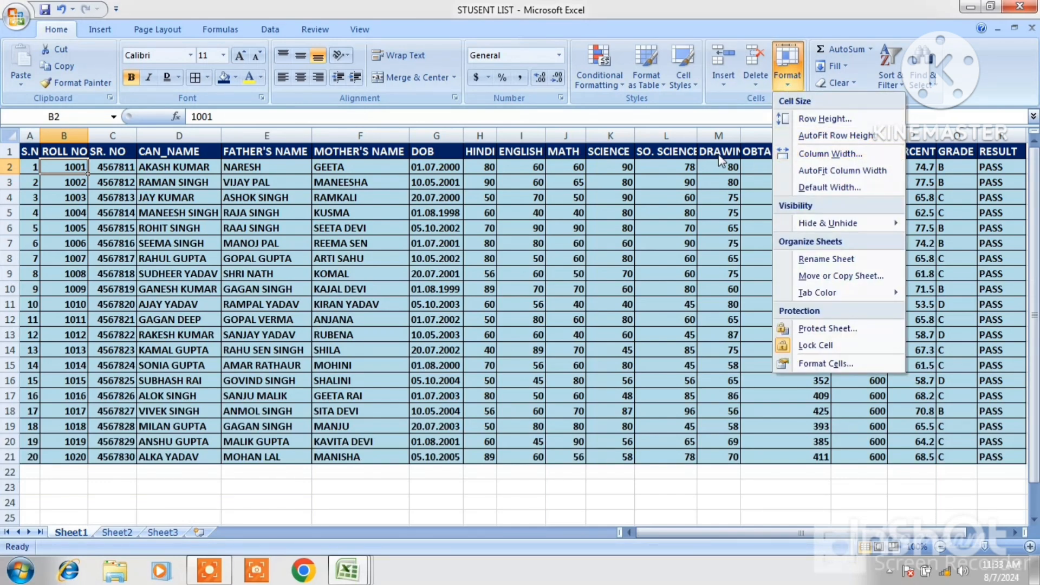
{"action": "left_click", "coordinate": [372, 161]}
Set the MOTHER'S NAME column's width to 50
{"action": "left_click", "coordinate": [371, 152]}
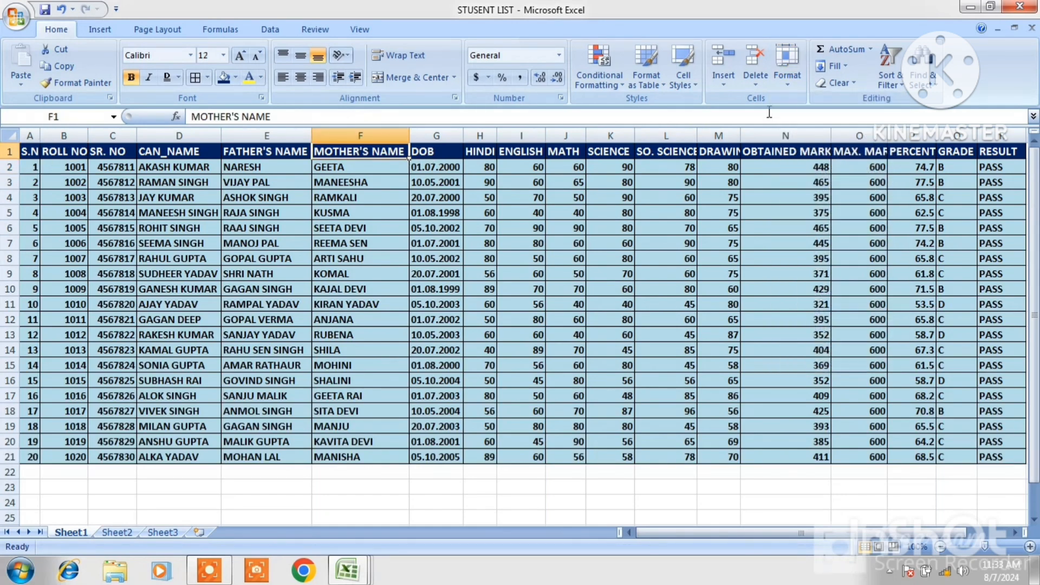
{"action": "left_click", "coordinate": [790, 88]}
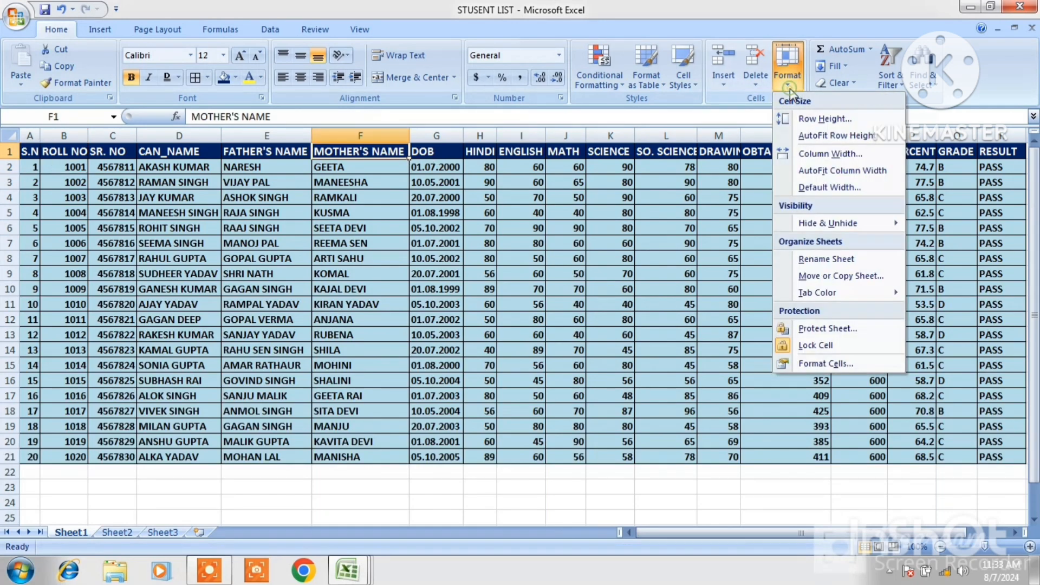
{"action": "left_click", "coordinate": [830, 154]}
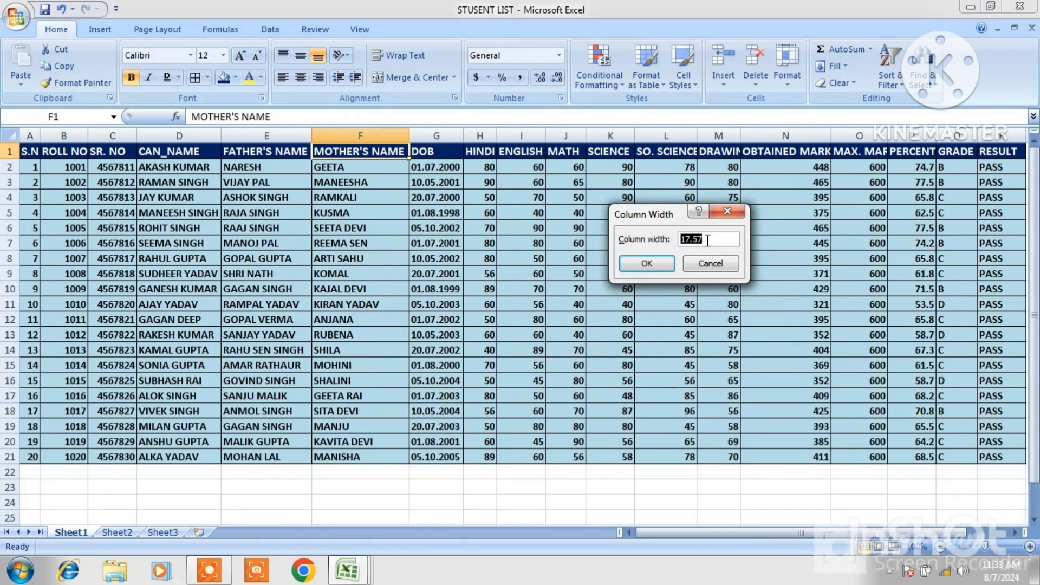
{"action": "type", "text": "50"}
{"action": "left_click", "coordinate": [650, 264]}
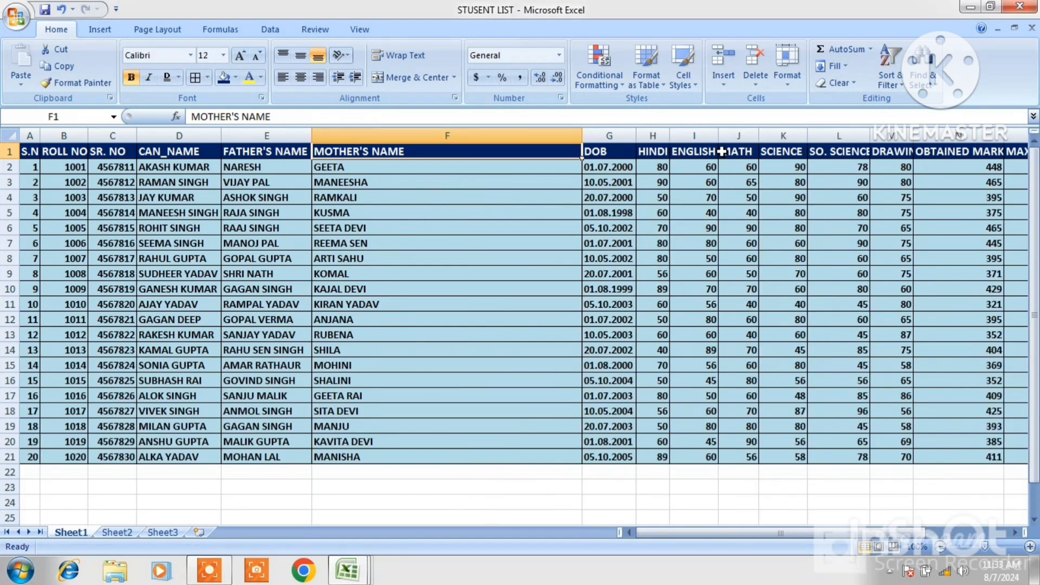
AutoFit the MOTHER'S NAME column's width and confirm the default standard column width of 8.43
{"action": "left_click", "coordinate": [784, 87]}
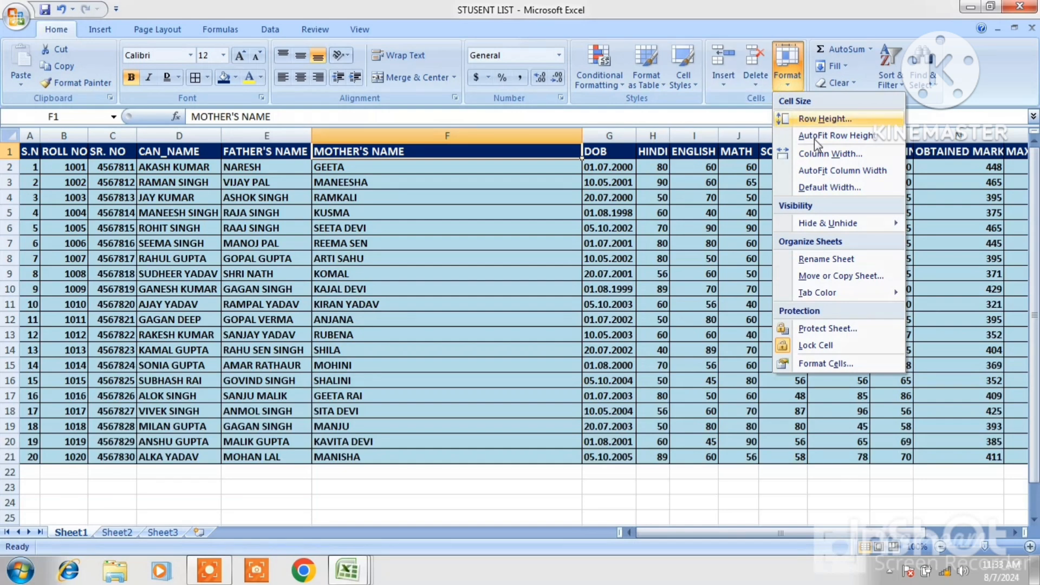
{"action": "left_click", "coordinate": [829, 169]}
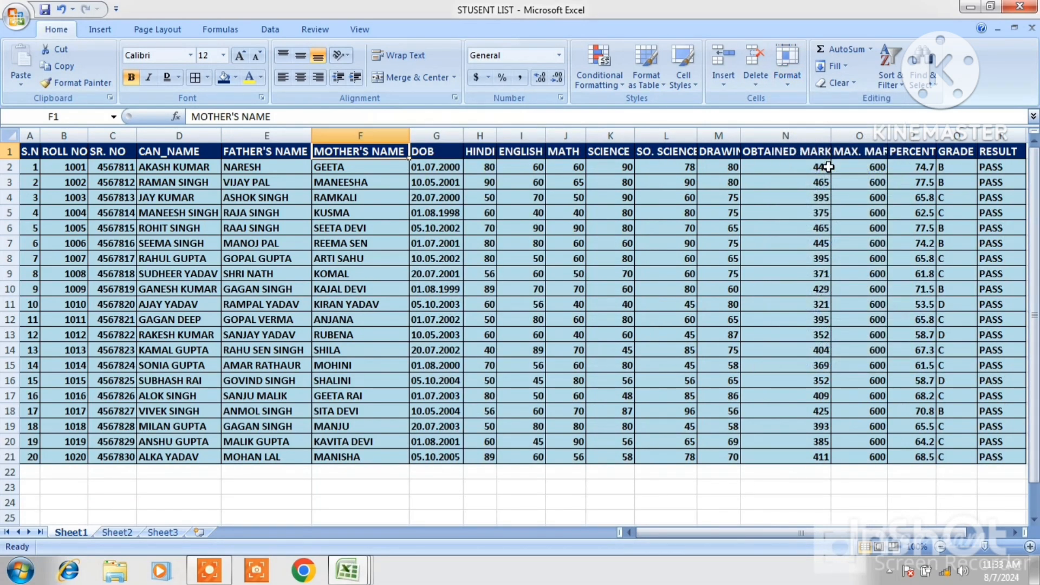
{"action": "left_click", "coordinate": [786, 79]}
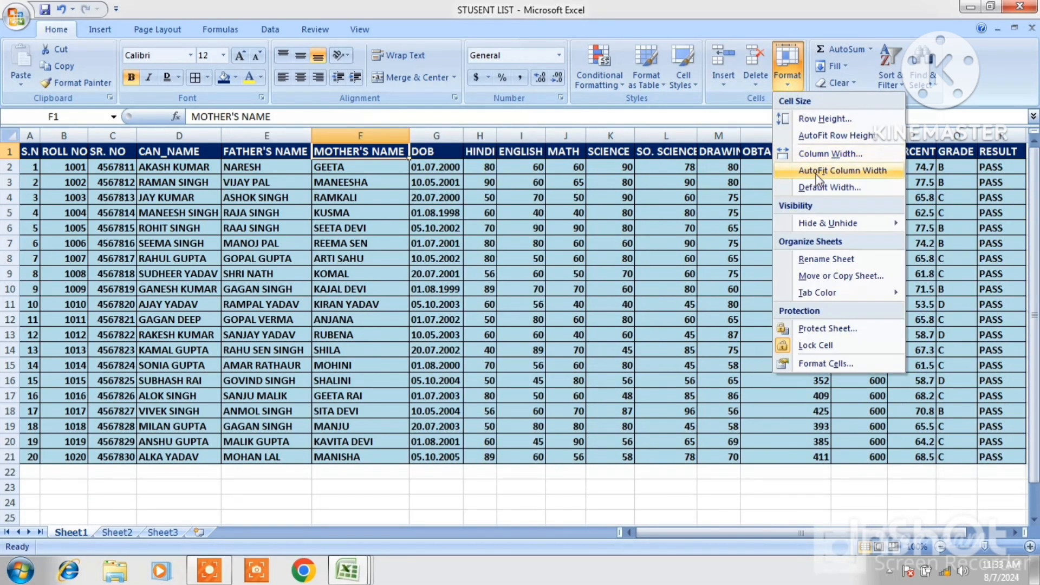
{"action": "left_click", "coordinate": [821, 187]}
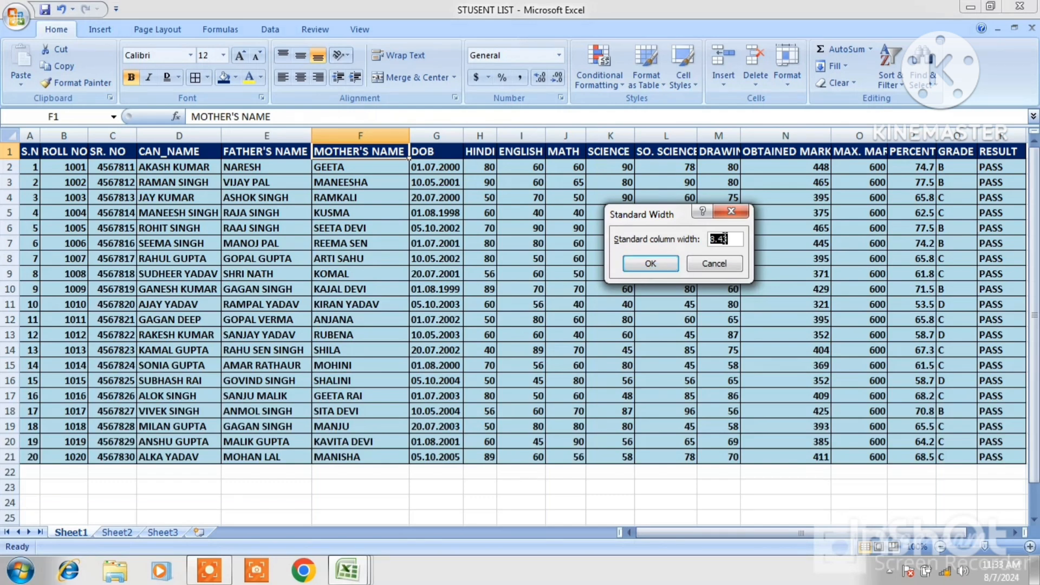
{"action": "left_click", "coordinate": [662, 262]}
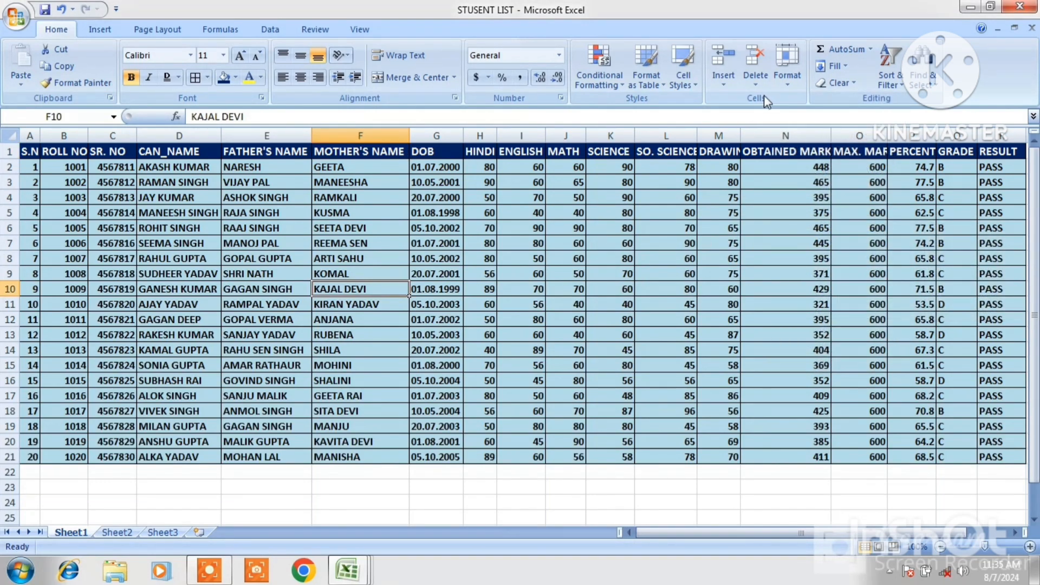
Hide rows 6 and 7 of the student list, then unhide them
{"action": "left_click", "coordinate": [784, 81]}
{"action": "mouse_move", "coordinate": [821, 227]}
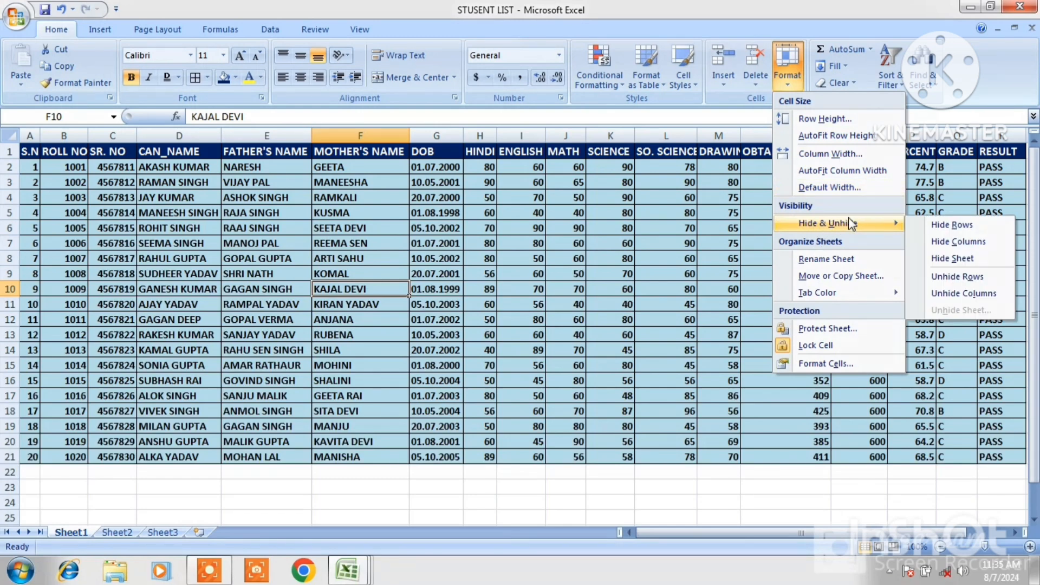
{"action": "left_click", "coordinate": [621, 294]}
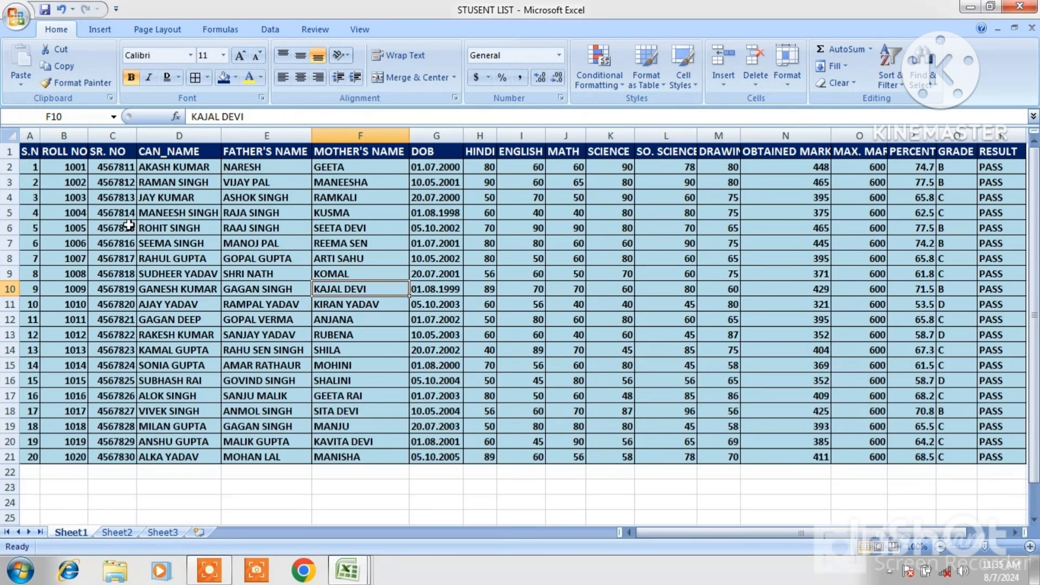
{"action": "mouse_move", "coordinate": [34, 227]}
{"action": "left_mouse_down"}
{"action": "mouse_move", "coordinate": [101, 241]}
{"action": "mouse_move", "coordinate": [41, 240]}
{"action": "left_mouse_up"}
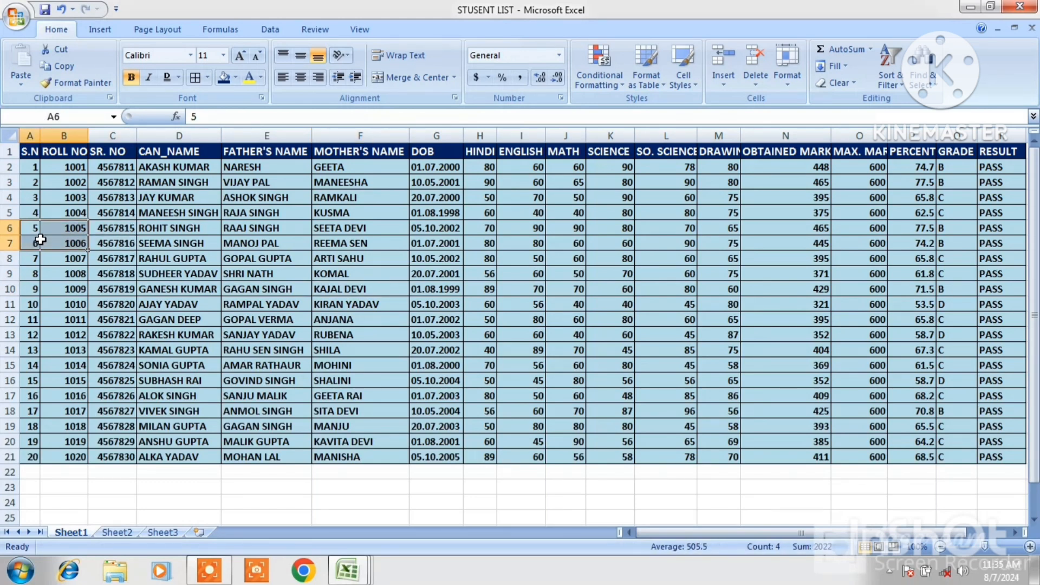
{"action": "left_click", "coordinate": [781, 80]}
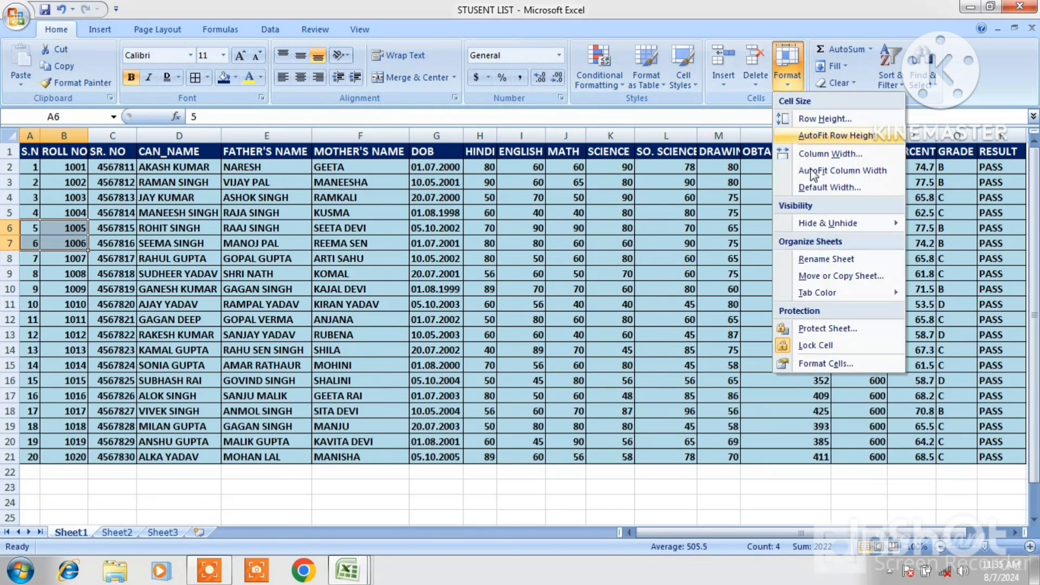
{"action": "mouse_move", "coordinate": [832, 225]}
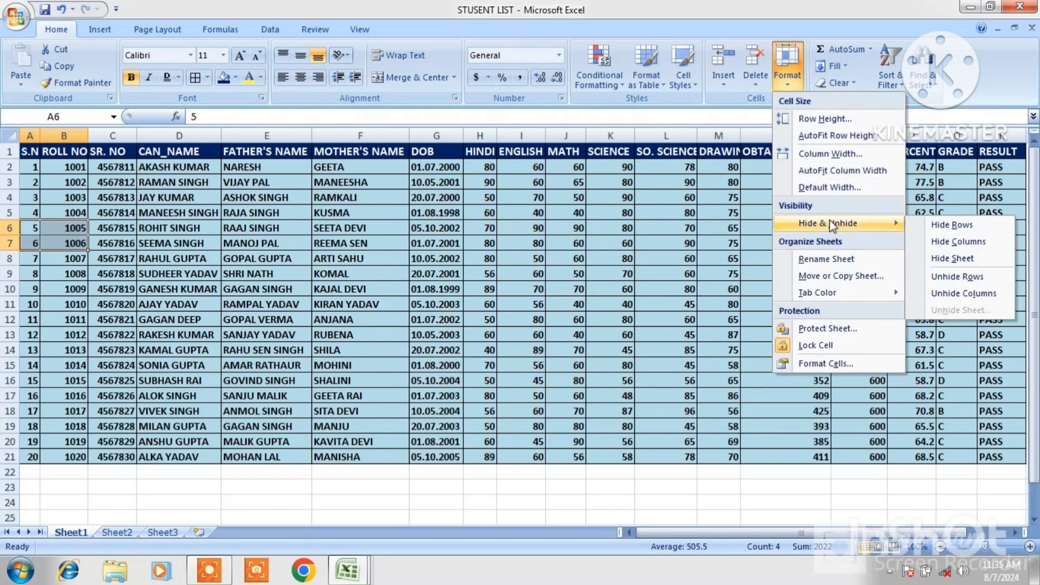
{"action": "left_click", "coordinate": [944, 224]}
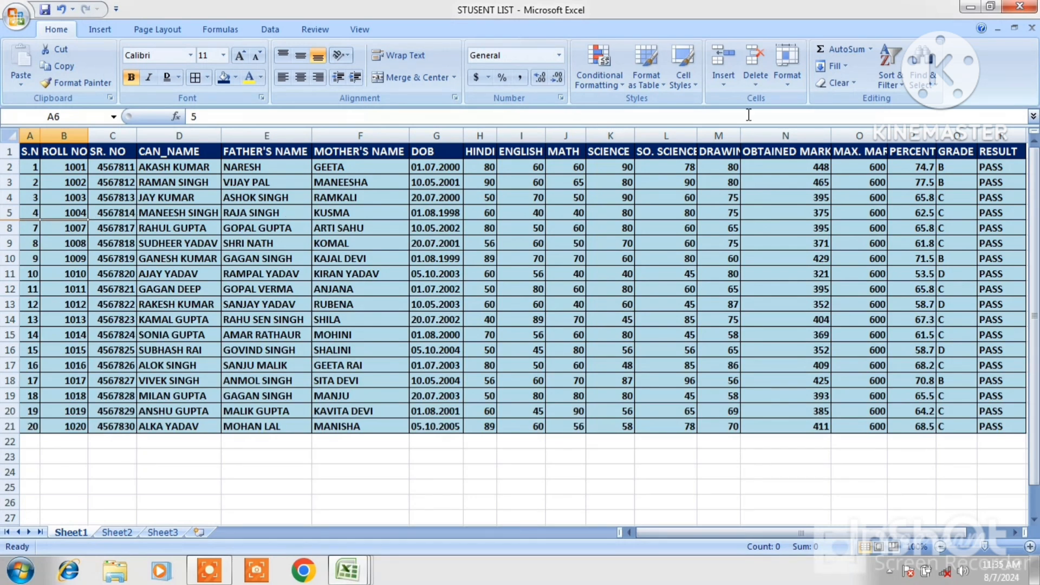
{"action": "left_click", "coordinate": [787, 68]}
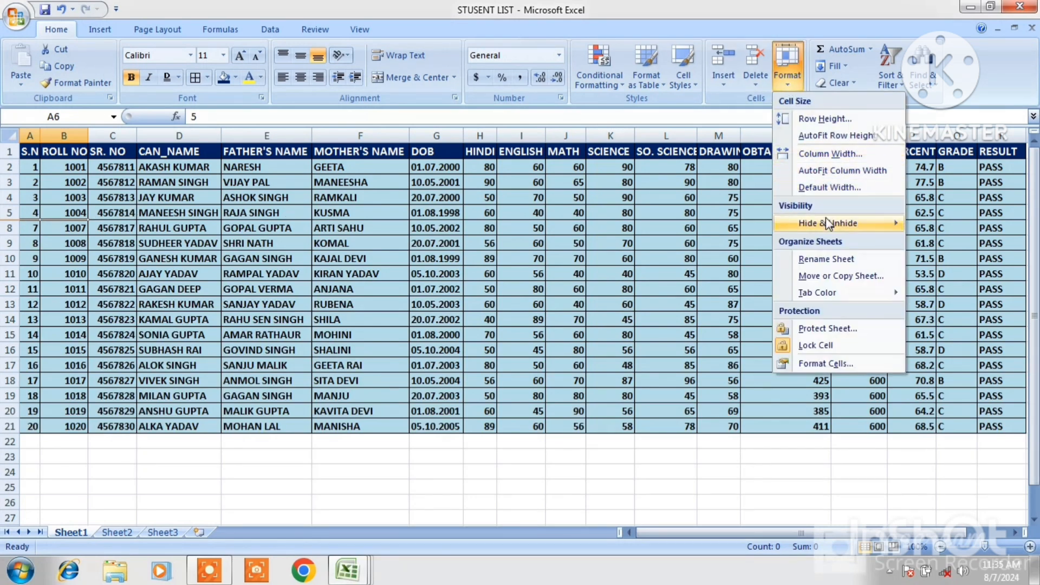
{"action": "mouse_move", "coordinate": [829, 223]}
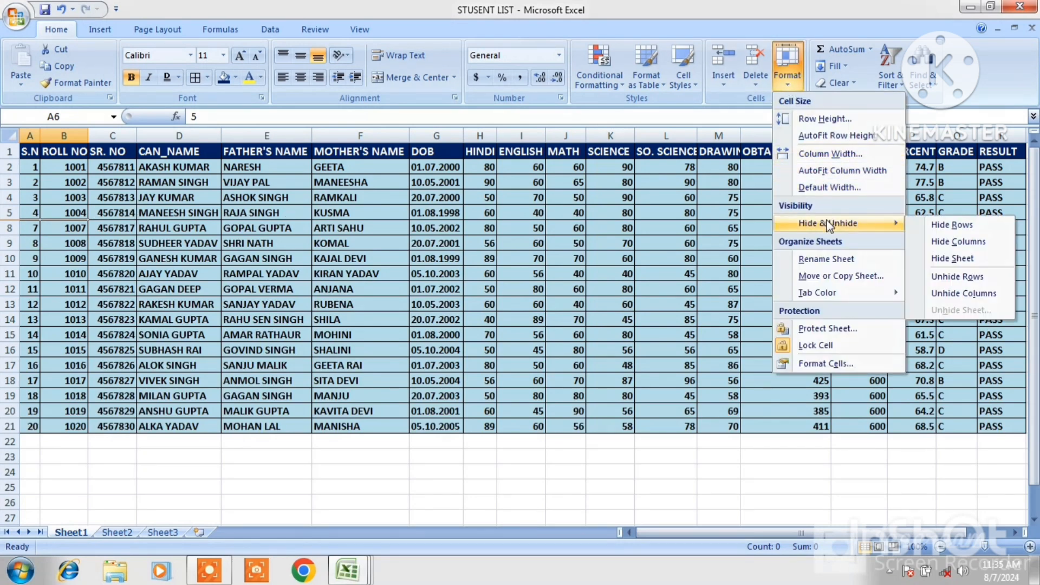
{"action": "left_click", "coordinate": [957, 277]}
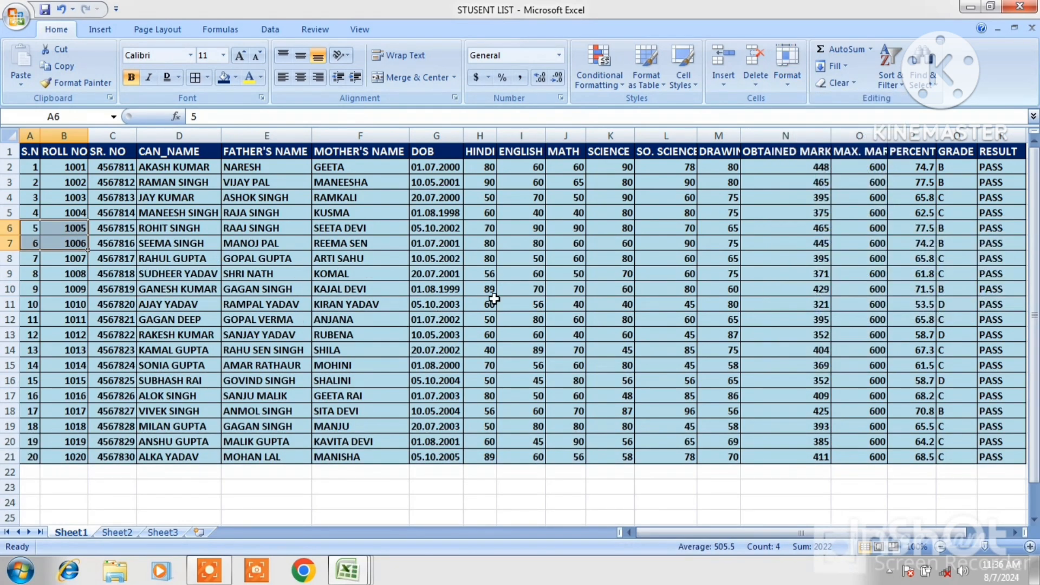
Hide the DOB column, then unhide it
{"action": "left_click", "coordinate": [461, 274]}
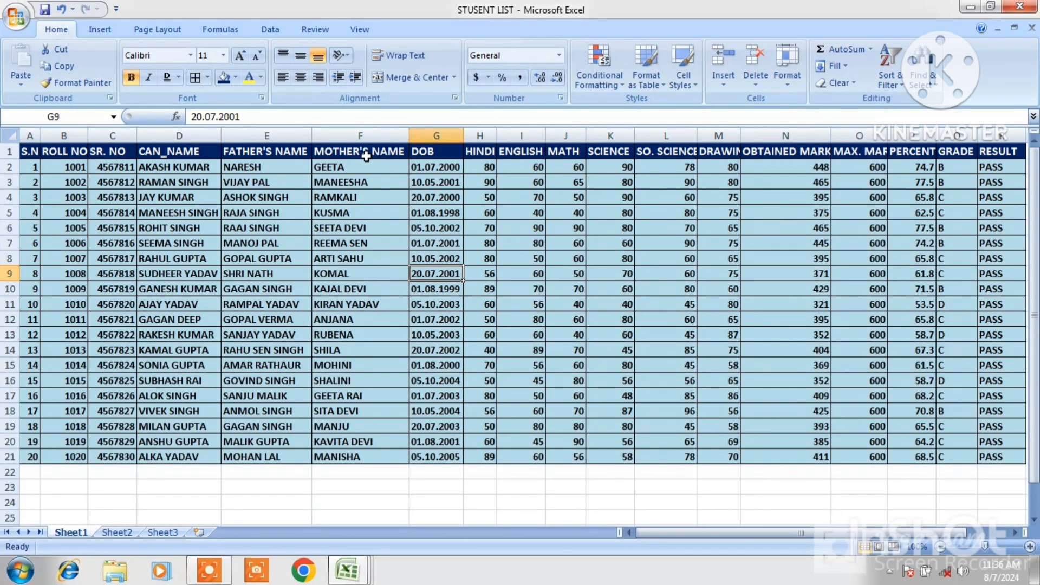
{"action": "left_click", "coordinate": [444, 150]}
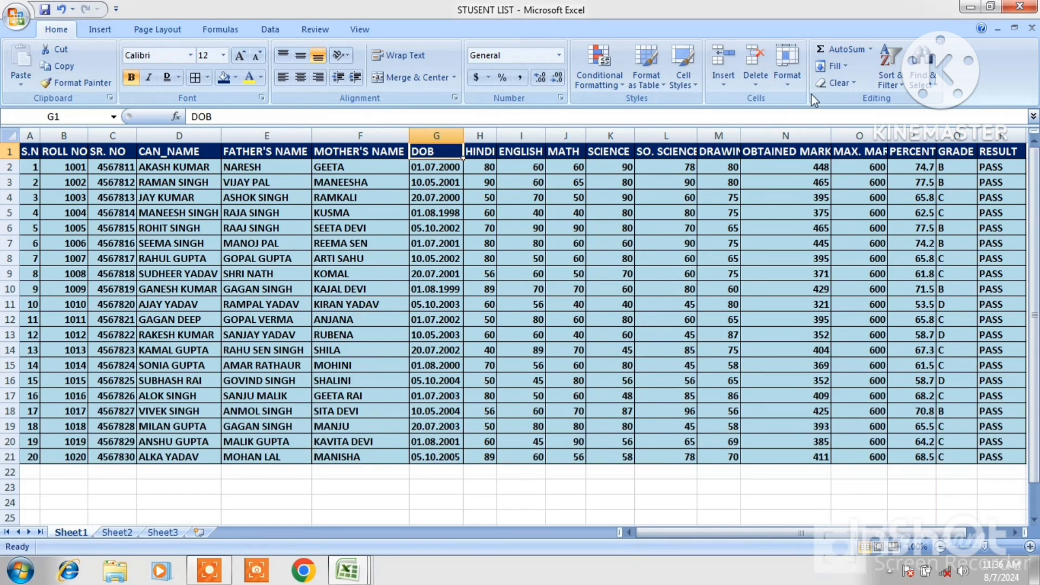
{"action": "left_click", "coordinate": [785, 83]}
{"action": "mouse_move", "coordinate": [837, 222]}
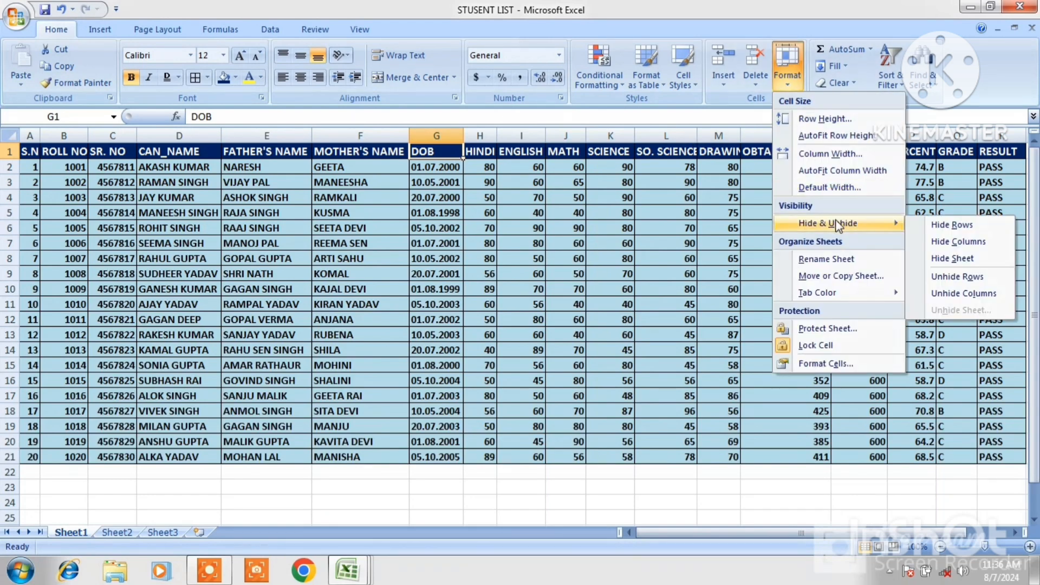
{"action": "left_click", "coordinate": [956, 245]}
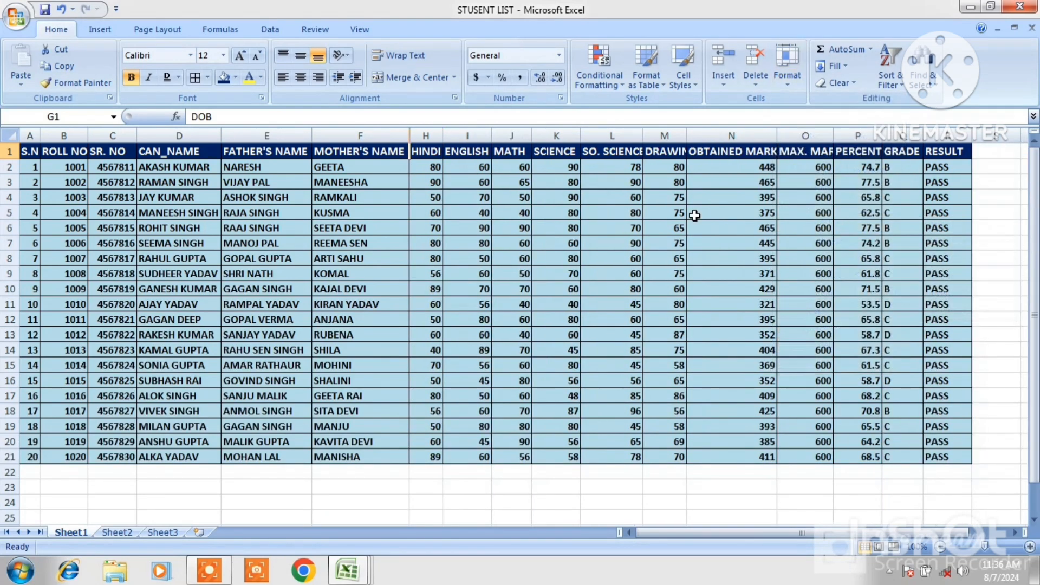
{"action": "left_click", "coordinate": [791, 80]}
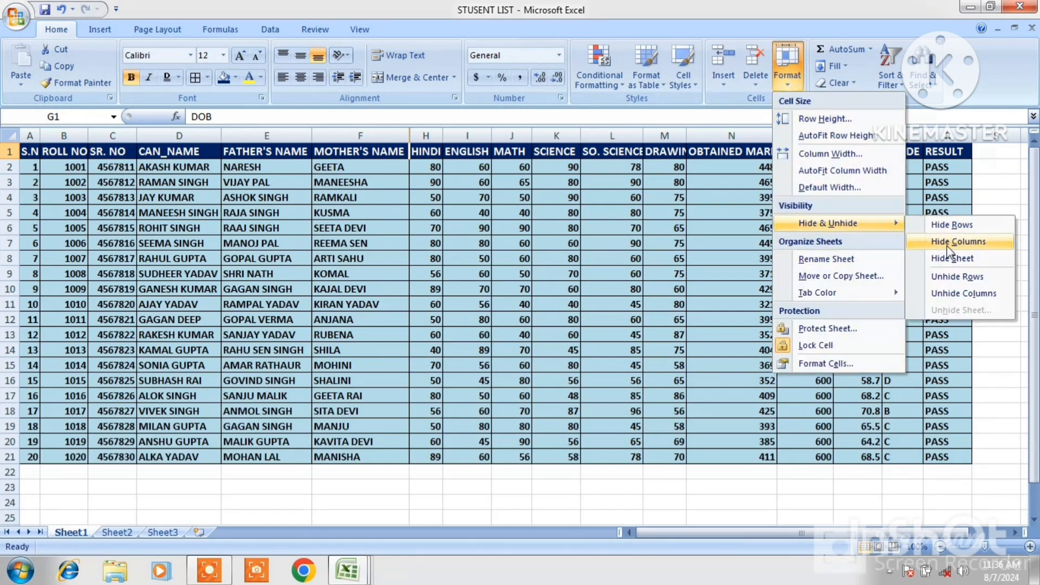
{"action": "left_click", "coordinate": [959, 293]}
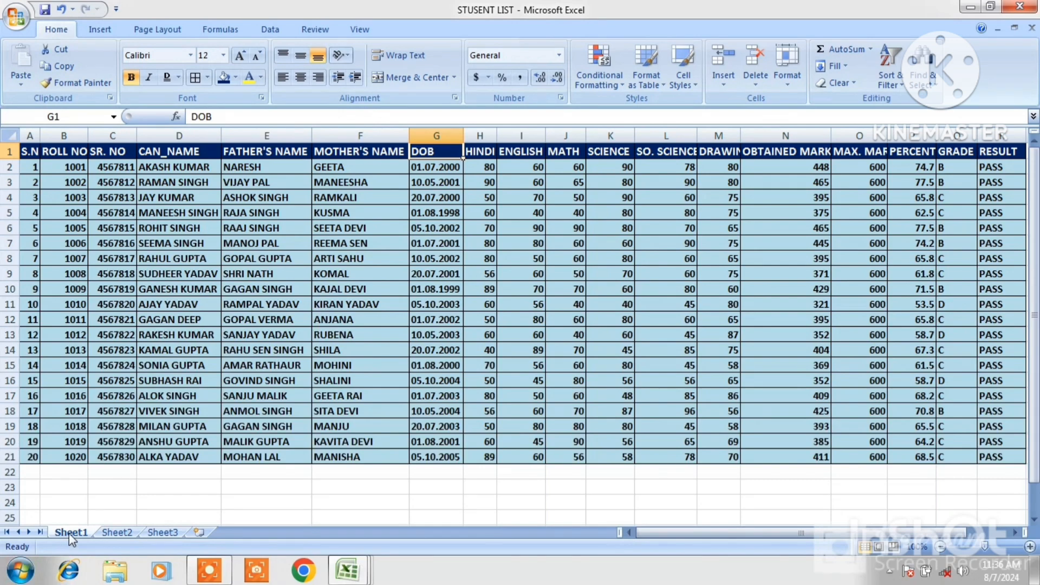
Hide the Sheet1 worksheet
{"action": "left_click", "coordinate": [793, 84]}
{"action": "mouse_move", "coordinate": [818, 228]}
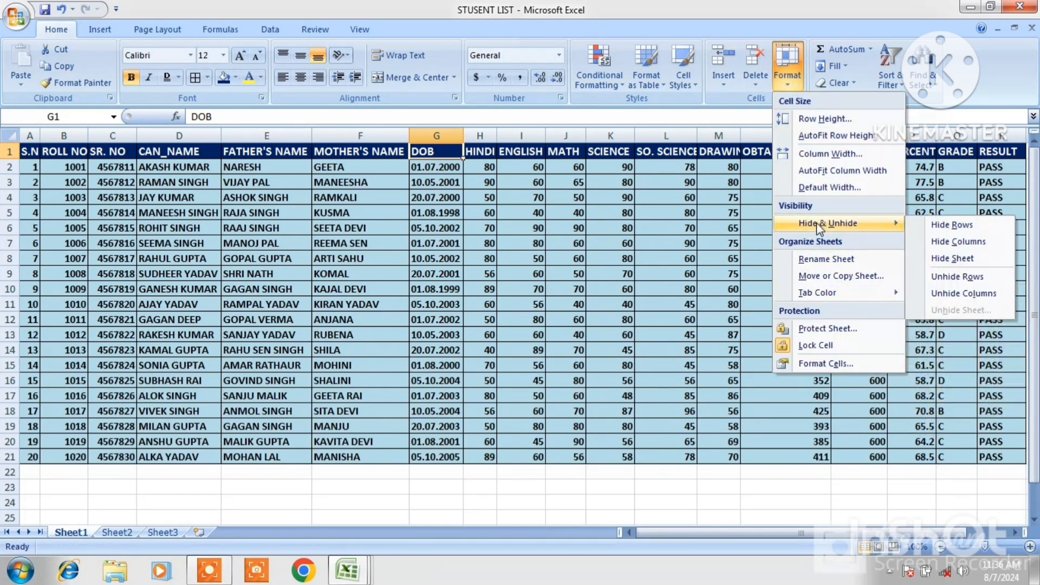
{"action": "left_click", "coordinate": [945, 261]}
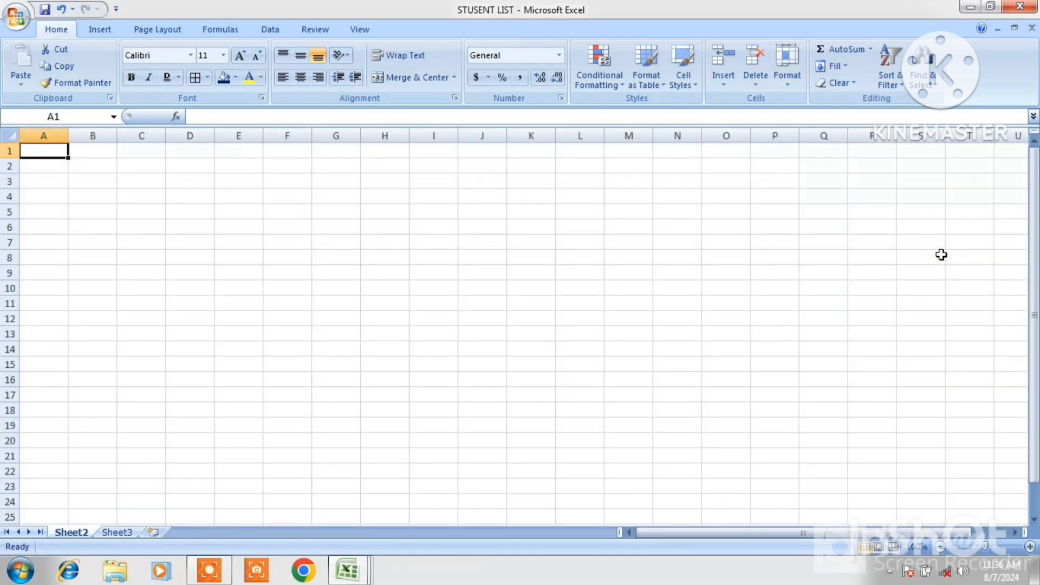
Unhide the Sheet1 worksheet
{"action": "left_click", "coordinate": [785, 88]}
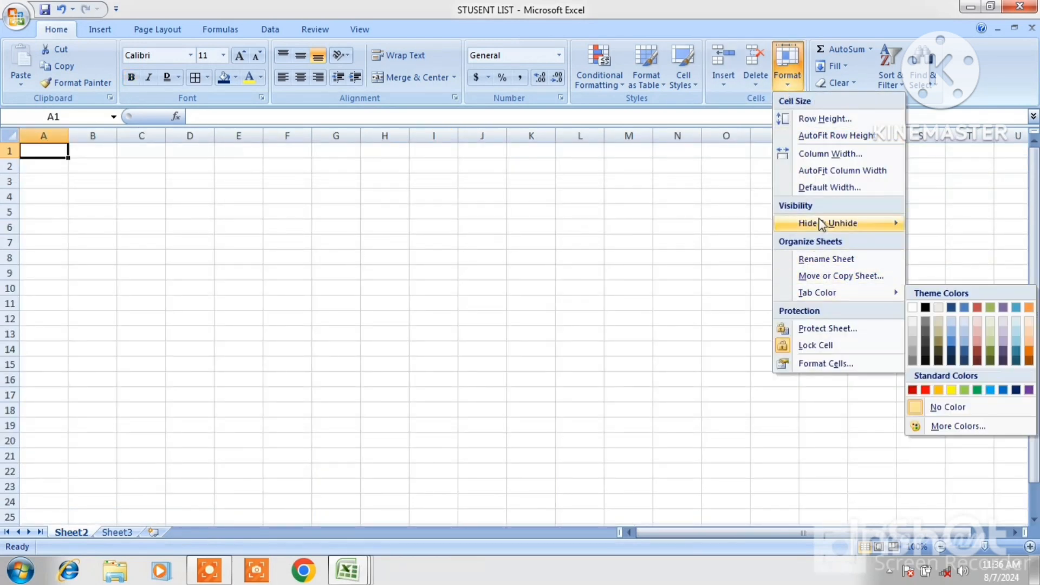
{"action": "mouse_move", "coordinate": [834, 223]}
{"action": "left_click", "coordinate": [953, 310]}
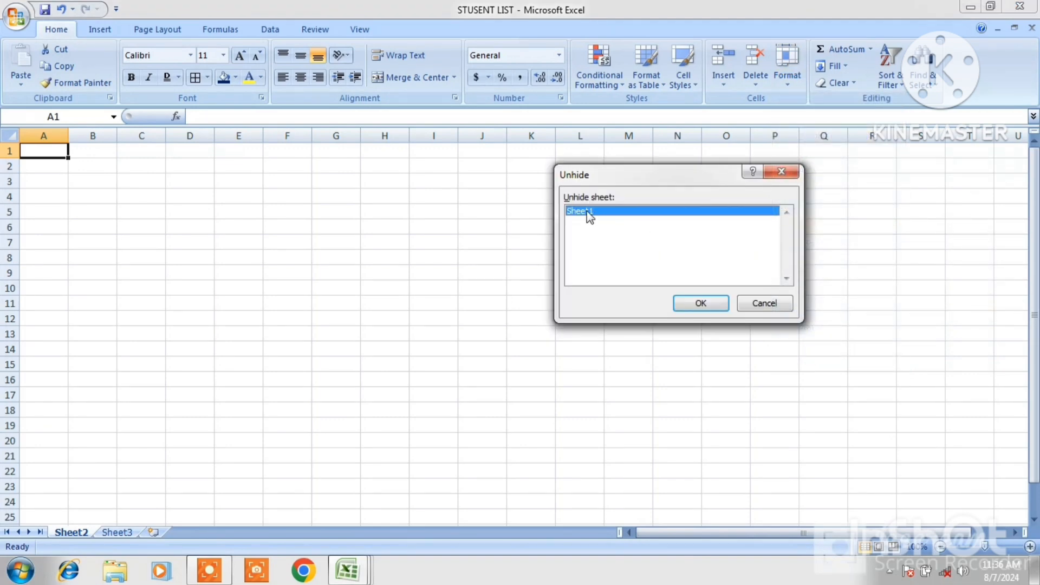
{"action": "left_click", "coordinate": [701, 305]}
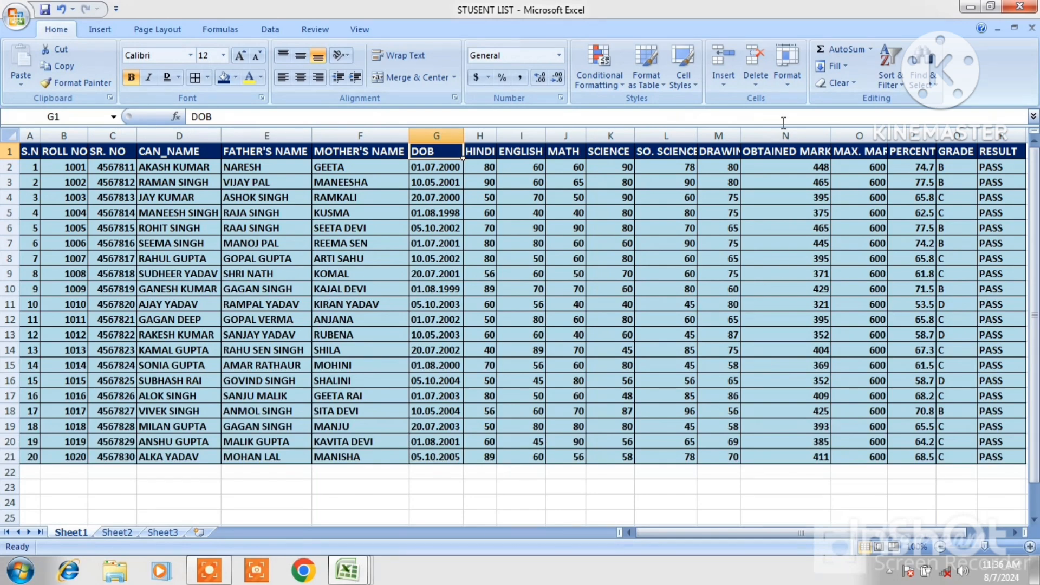
Rename Sheet1 as MOHAN
{"action": "left_click", "coordinate": [784, 82]}
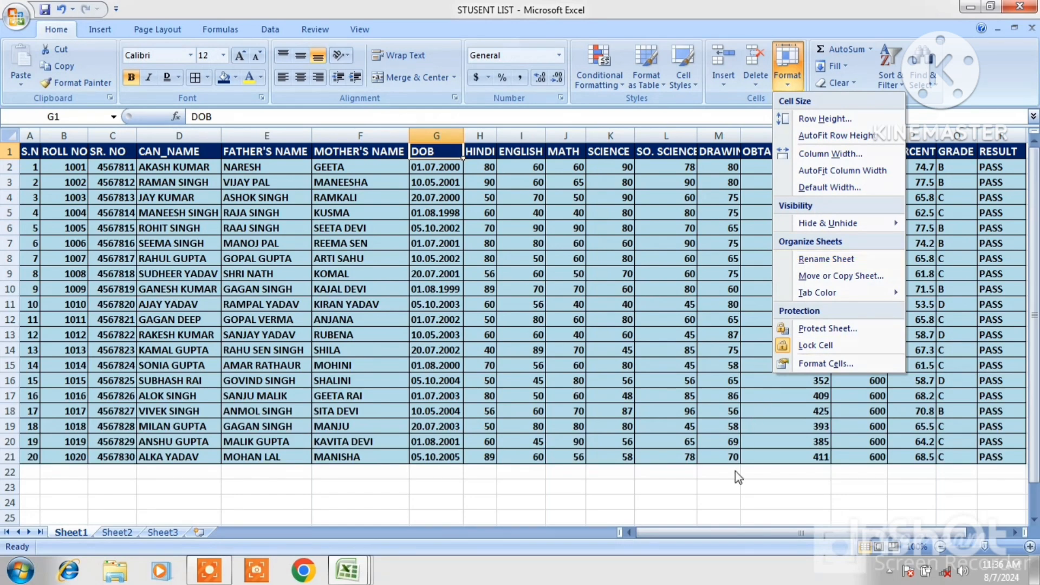
{"action": "left_click", "coordinate": [728, 487]}
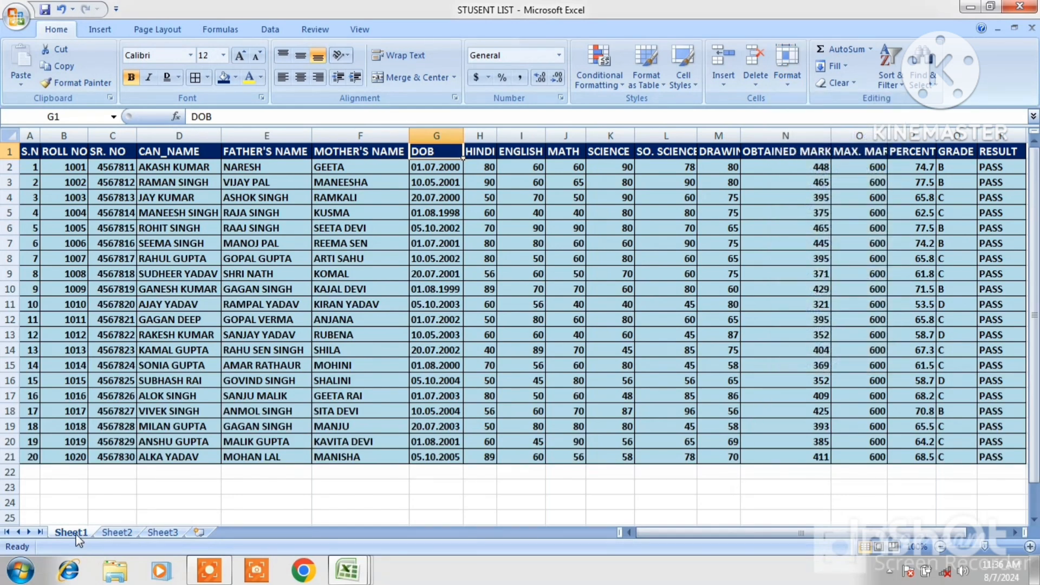
{"action": "left_click", "coordinate": [790, 83]}
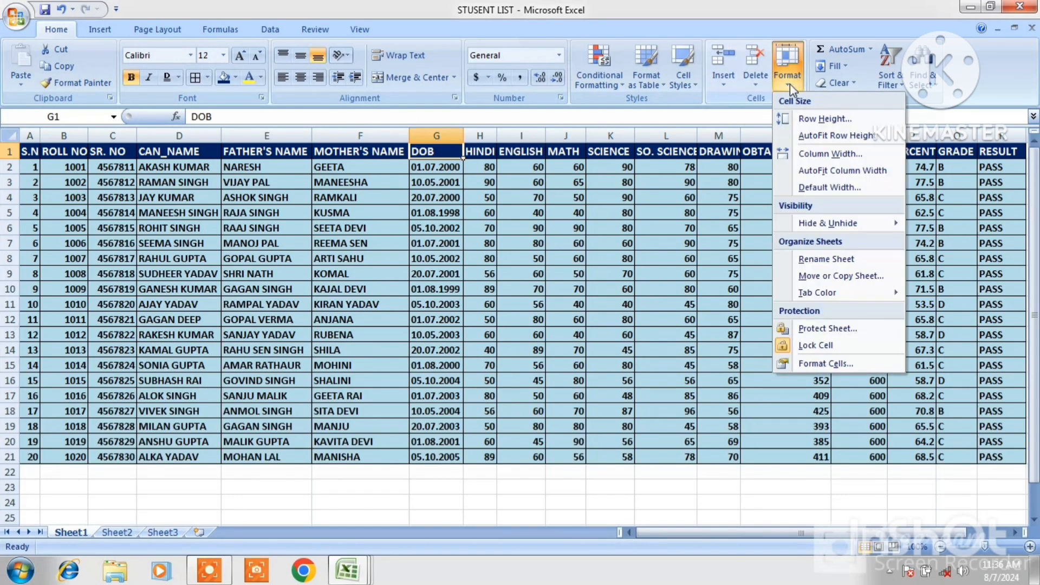
{"action": "left_click", "coordinate": [824, 260]}
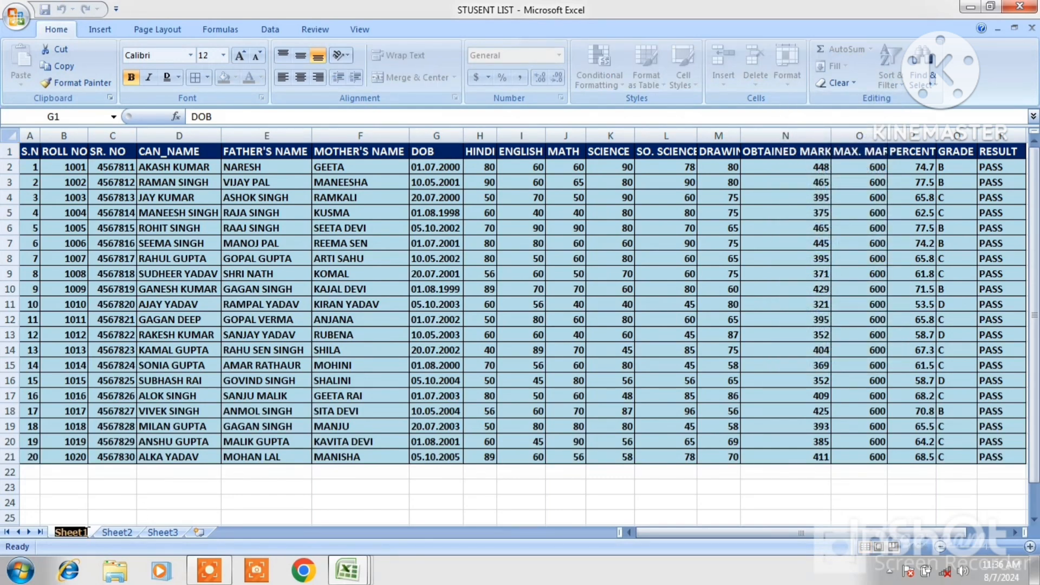
{"action": "type", "text": "MOHAN"}
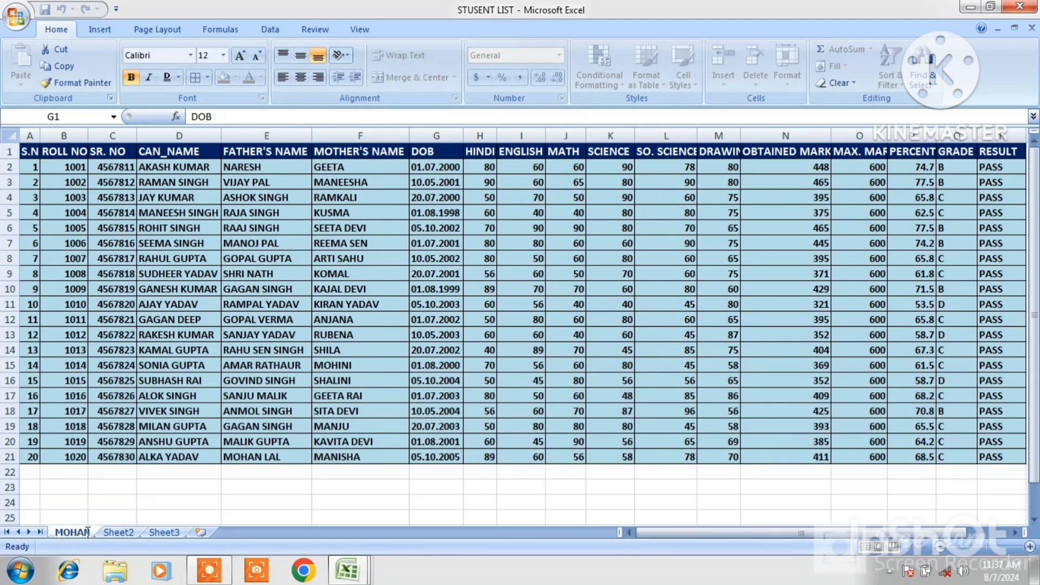
{"action": "left_click", "coordinate": [200, 517]}
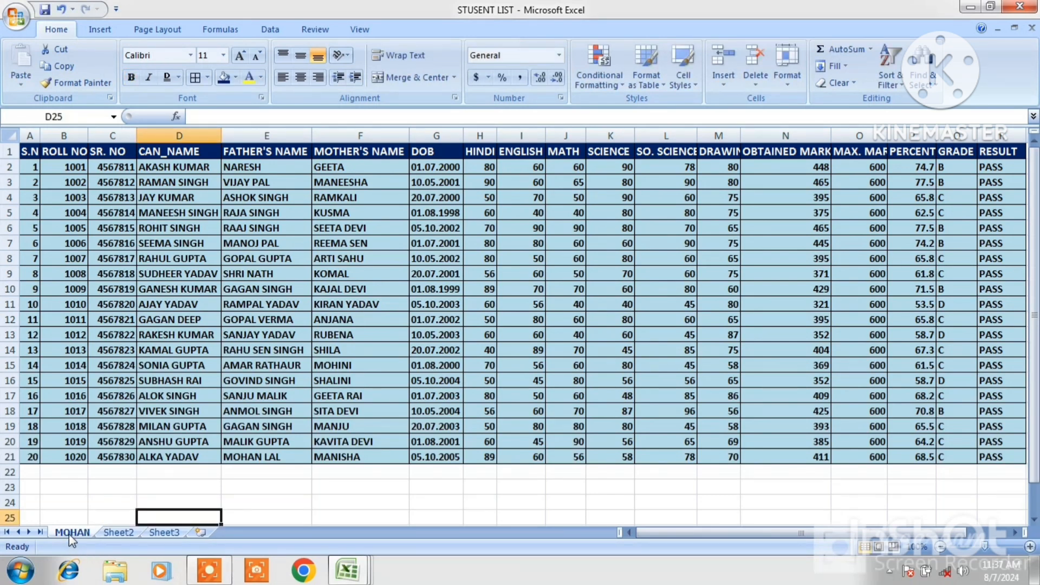
Make a copy of the MOHAN sheet within the same workbook
{"action": "left_click", "coordinate": [795, 87]}
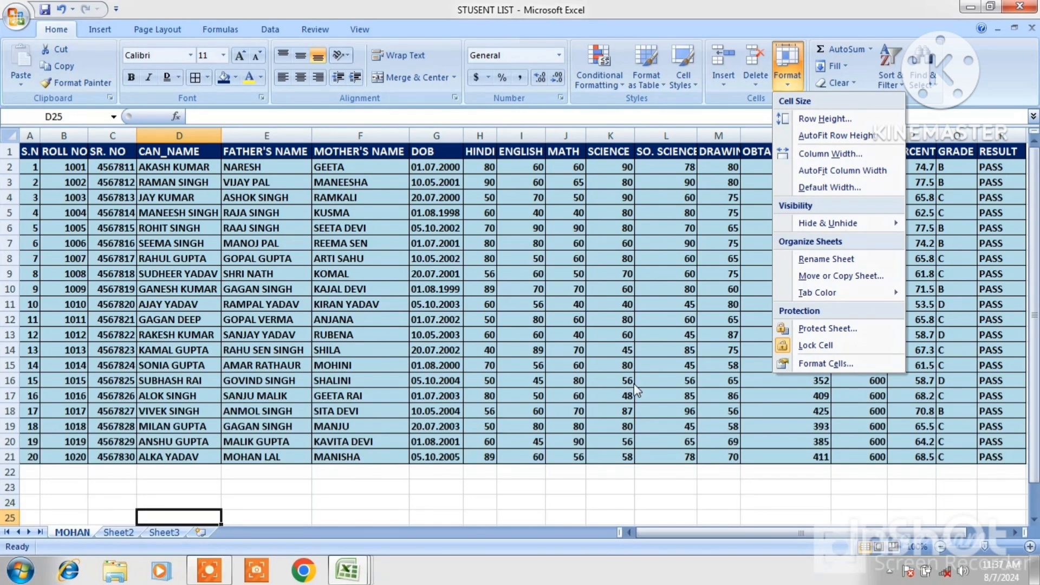
{"action": "left_click", "coordinate": [823, 277]}
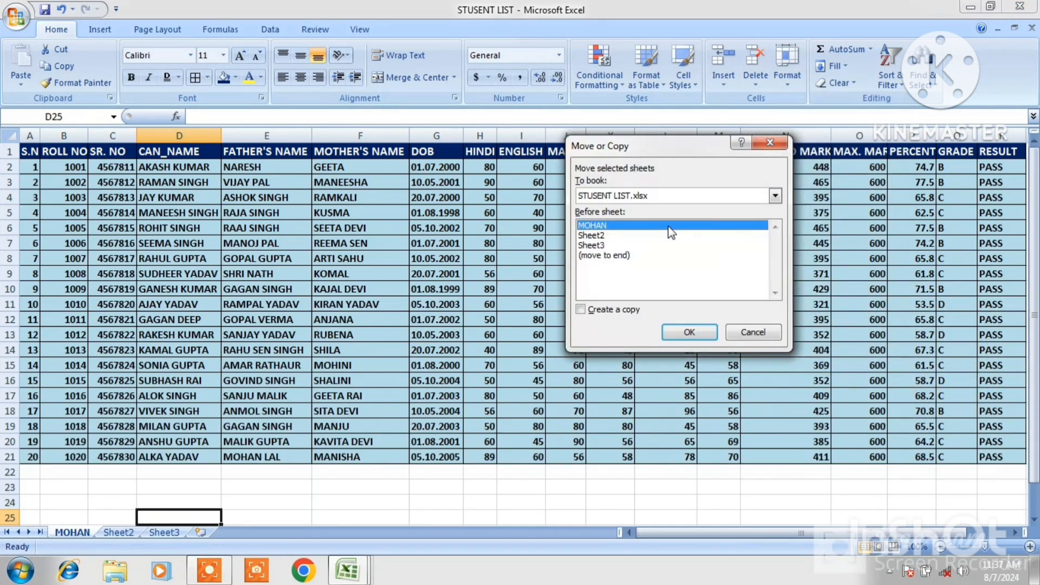
{"action": "left_click", "coordinate": [580, 309]}
{"action": "left_click", "coordinate": [687, 331]}
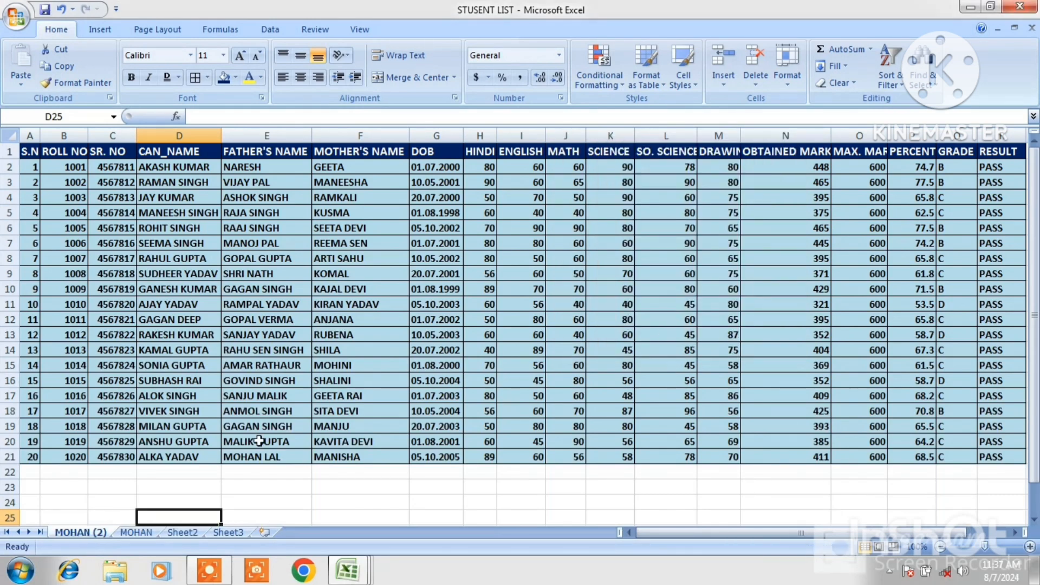
Move the MOHAN (2) sheet to sit between Sheet2 and Sheet3, and return to the MOHAN sheet
{"action": "left_click", "coordinate": [142, 533]}
{"action": "left_click", "coordinate": [89, 532]}
{"action": "left_click_drag", "start_coordinate": [93, 531], "coordinate": [229, 531]}
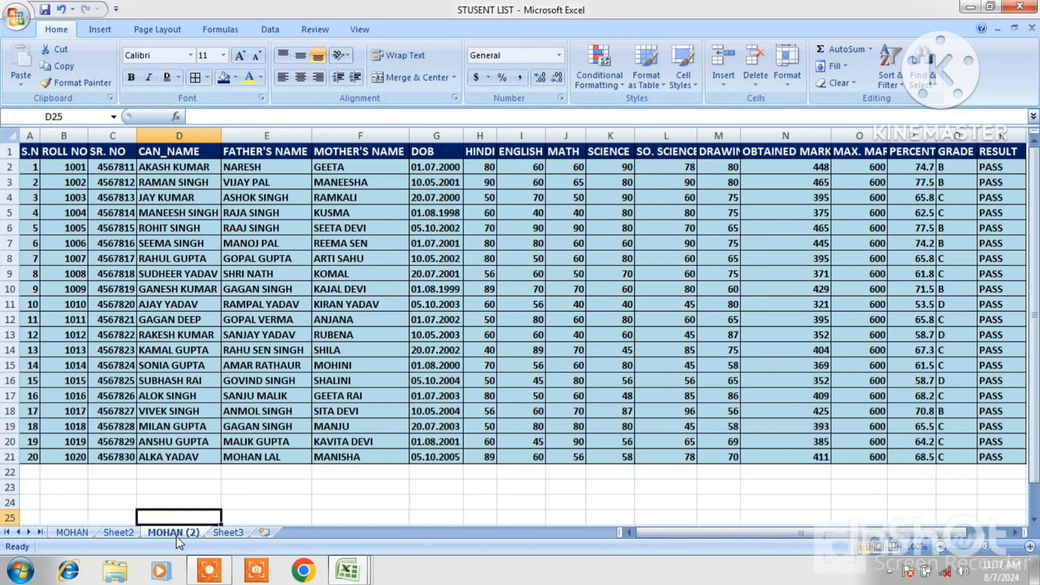
{"action": "left_click", "coordinate": [75, 532]}
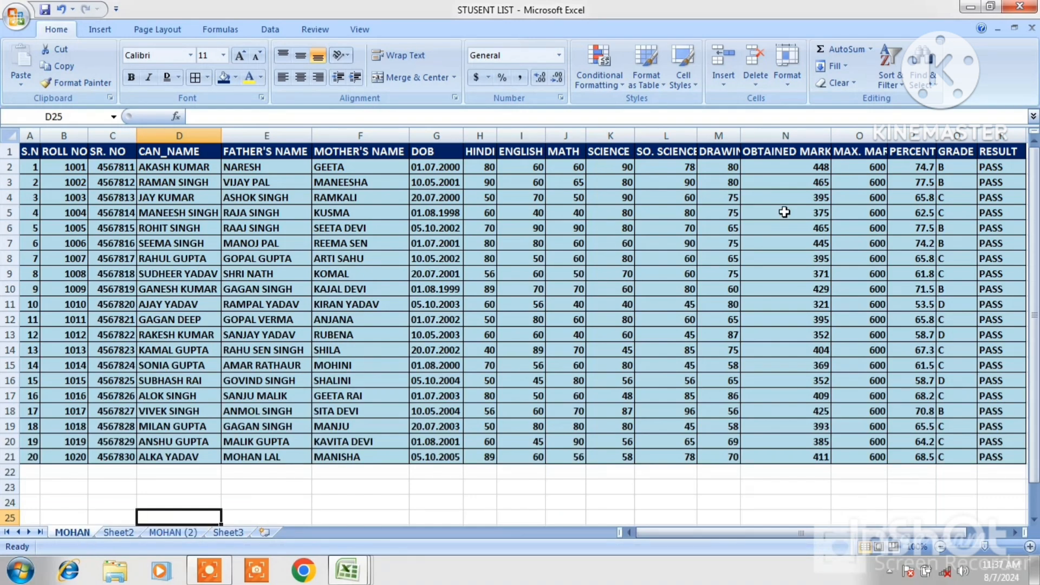
{"action": "left_click", "coordinate": [788, 84]}
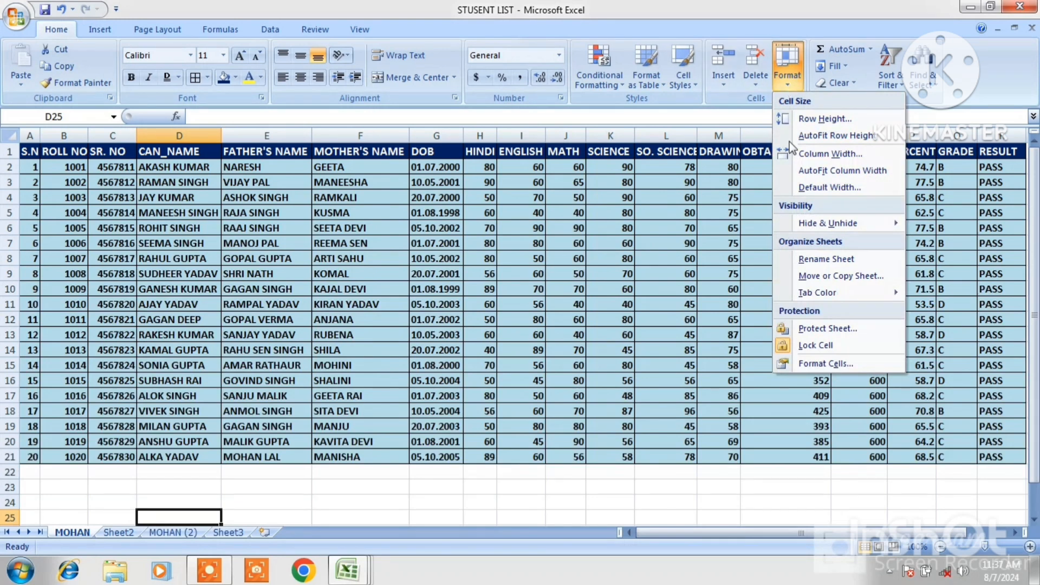
{"action": "mouse_move", "coordinate": [815, 291]}
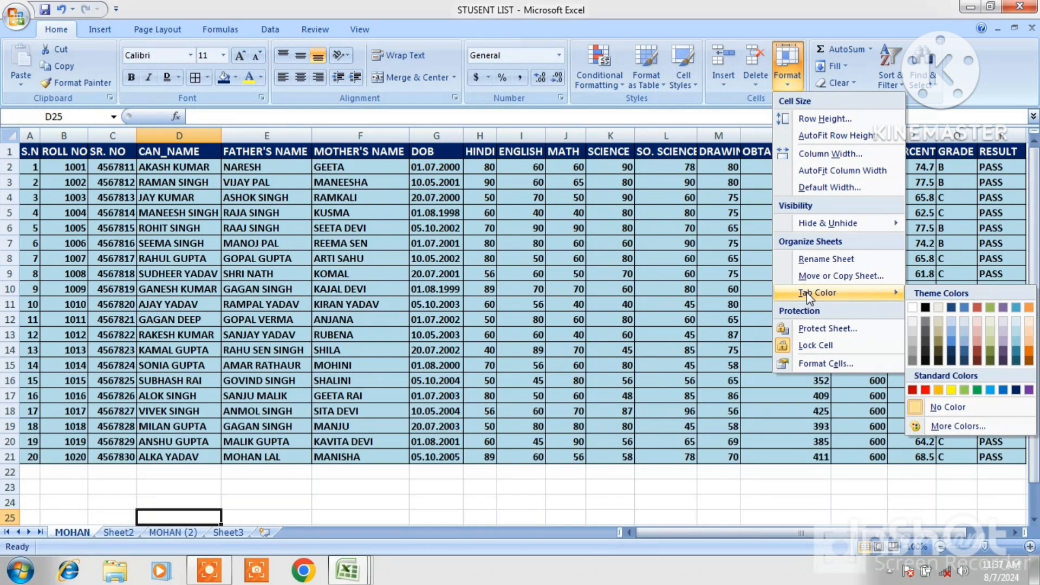
{"action": "left_click", "coordinate": [418, 545]}
{"action": "left_click", "coordinate": [364, 500]}
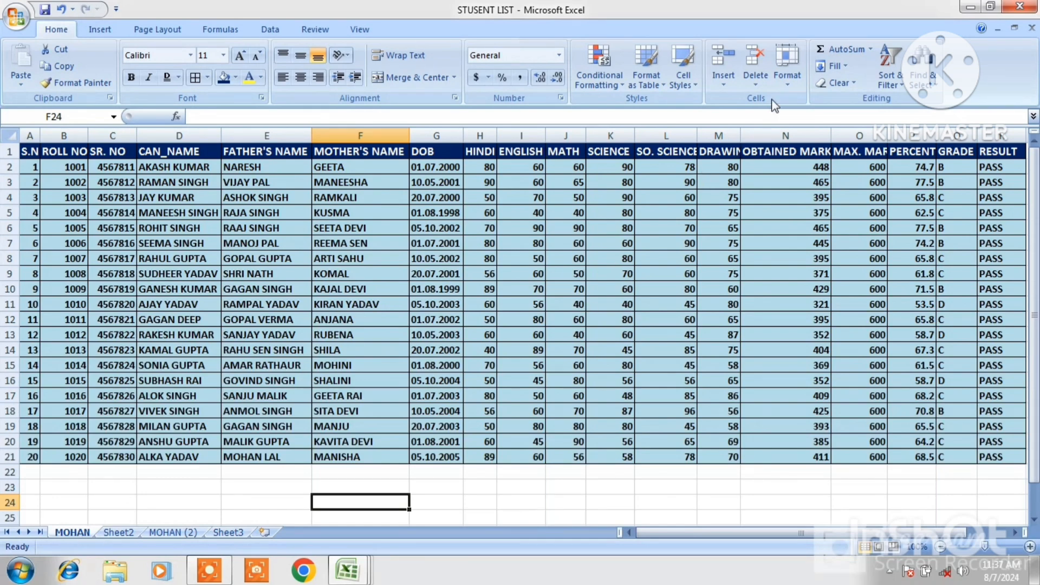
Give the MOHAN sheet's tab a dark red colour
{"action": "left_click", "coordinate": [790, 83]}
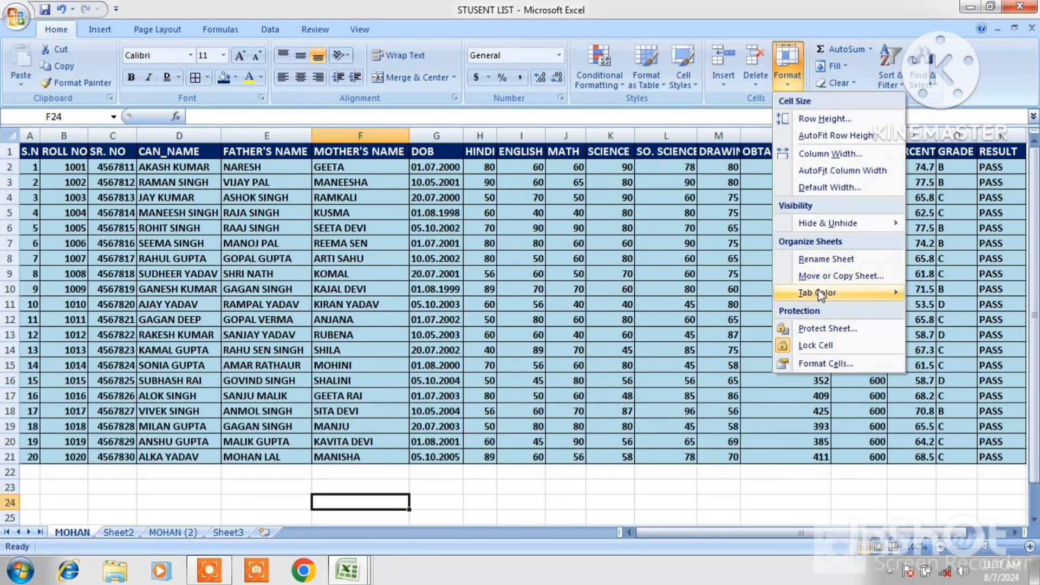
{"action": "mouse_move", "coordinate": [818, 292]}
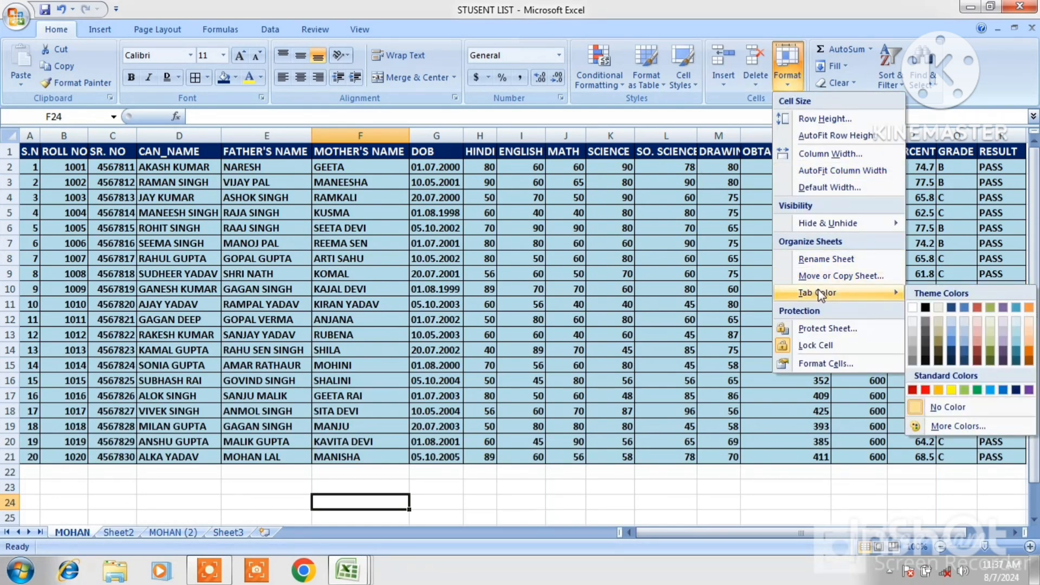
{"action": "left_click", "coordinate": [912, 391]}
Give Sheet2's tab a dark blue colour
{"action": "left_click", "coordinate": [114, 533]}
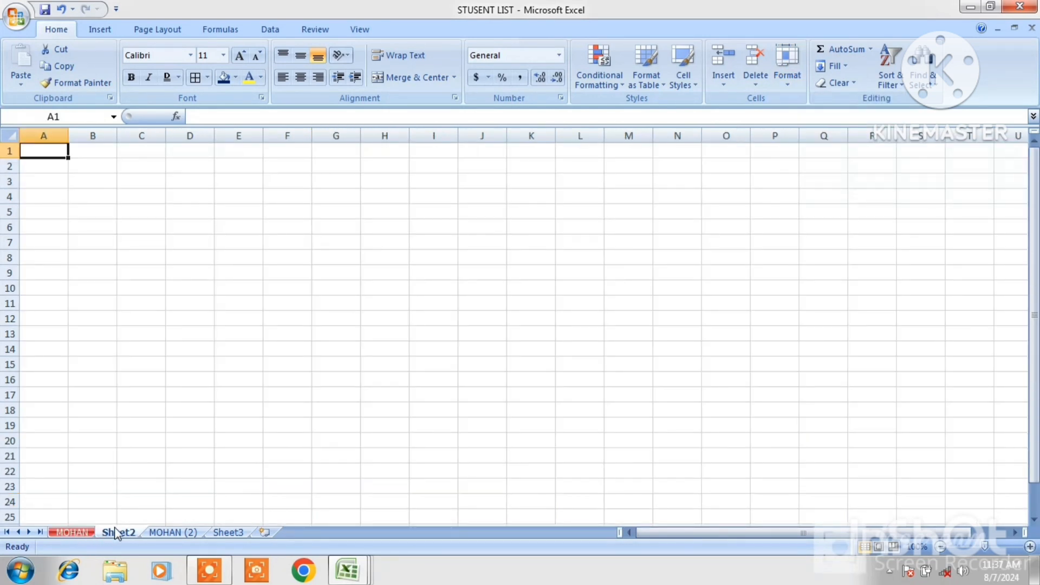
{"action": "left_click", "coordinate": [792, 82]}
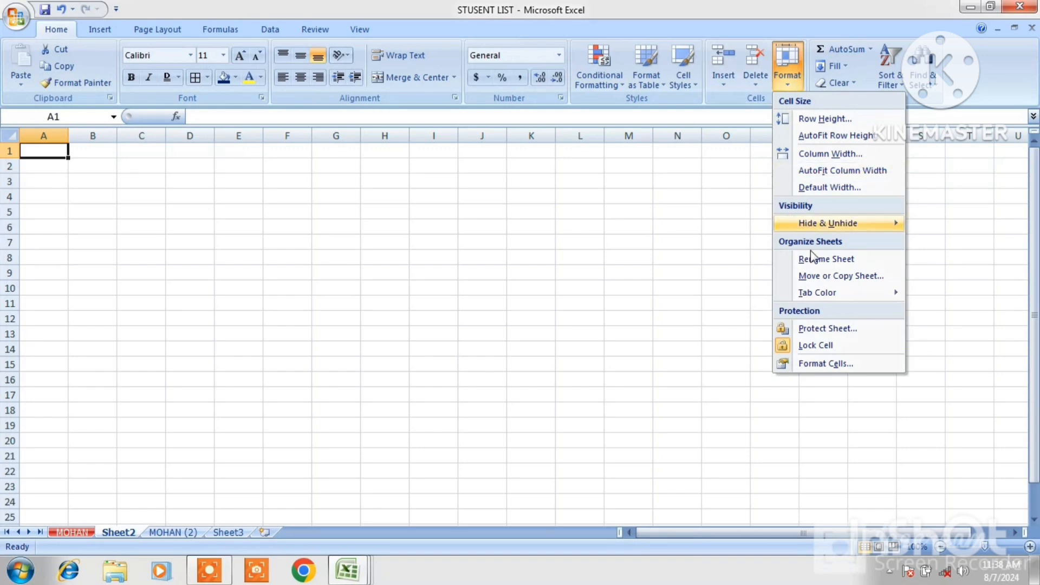
{"action": "mouse_move", "coordinate": [816, 293]}
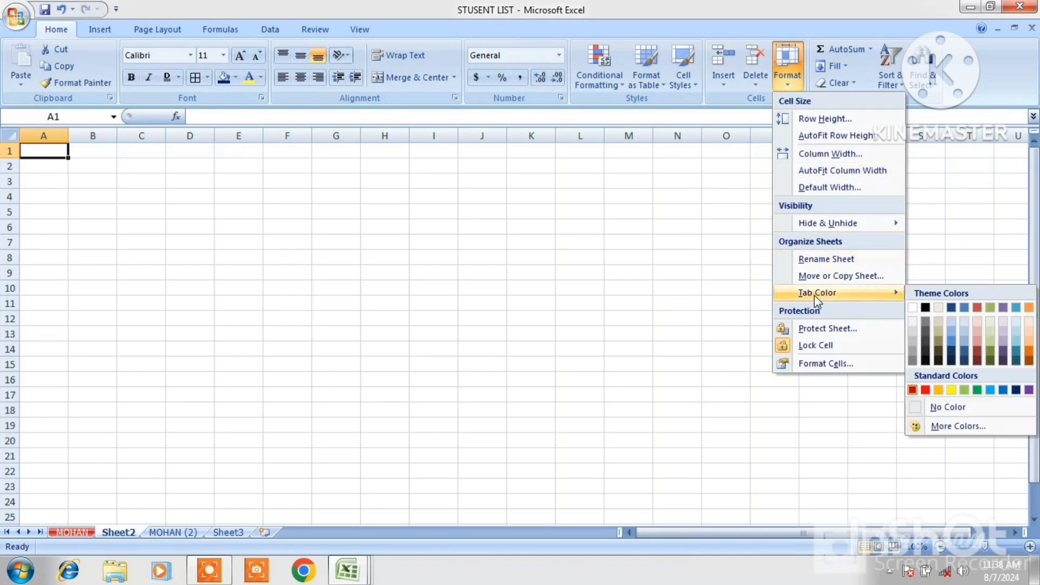
{"action": "left_click", "coordinate": [1015, 390]}
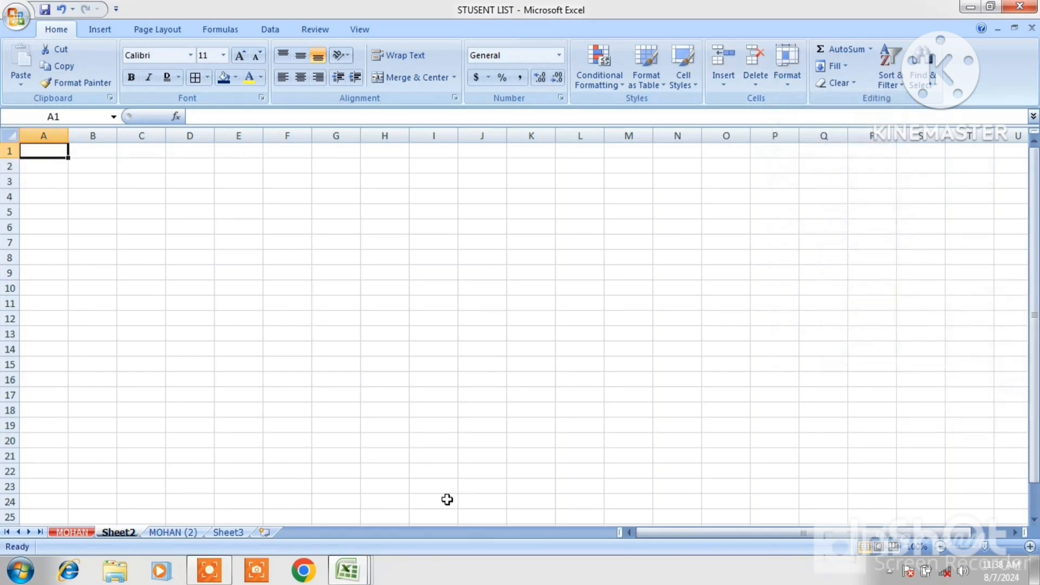
Remove the tab colour from the MOHAN sheet
{"action": "left_click", "coordinate": [69, 532]}
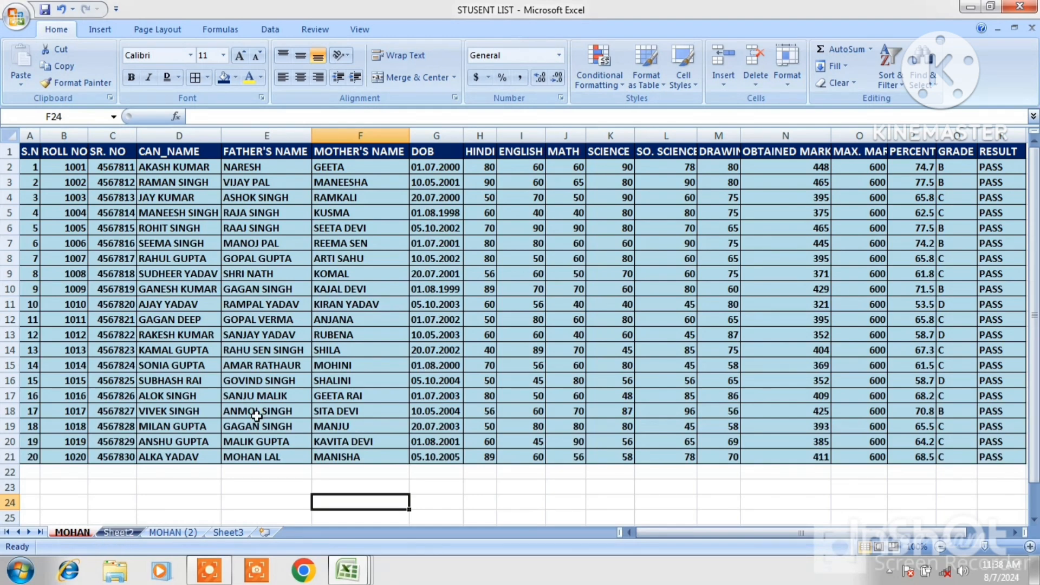
{"action": "left_click", "coordinate": [784, 79]}
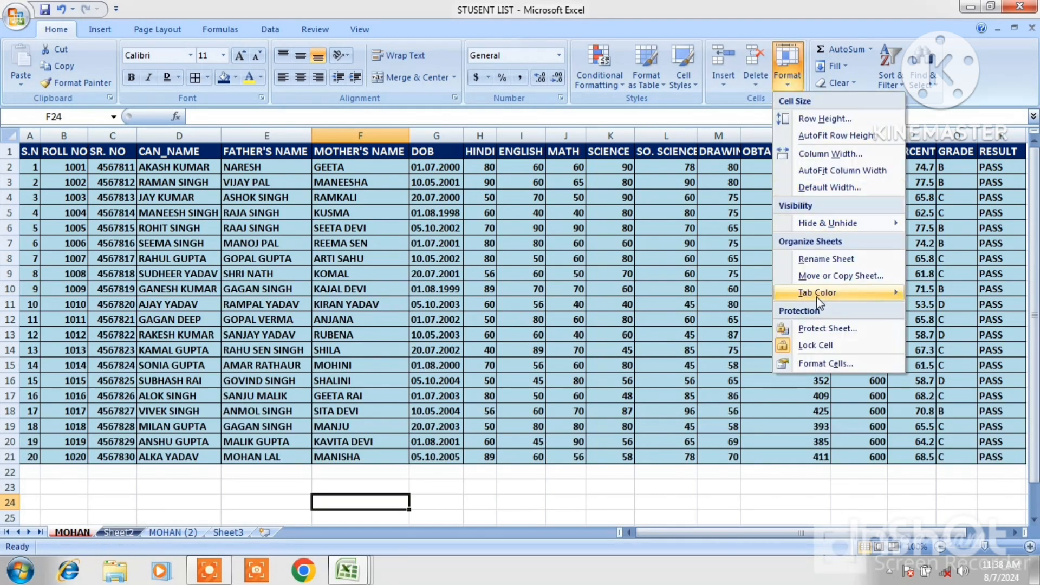
{"action": "mouse_move", "coordinate": [827, 296]}
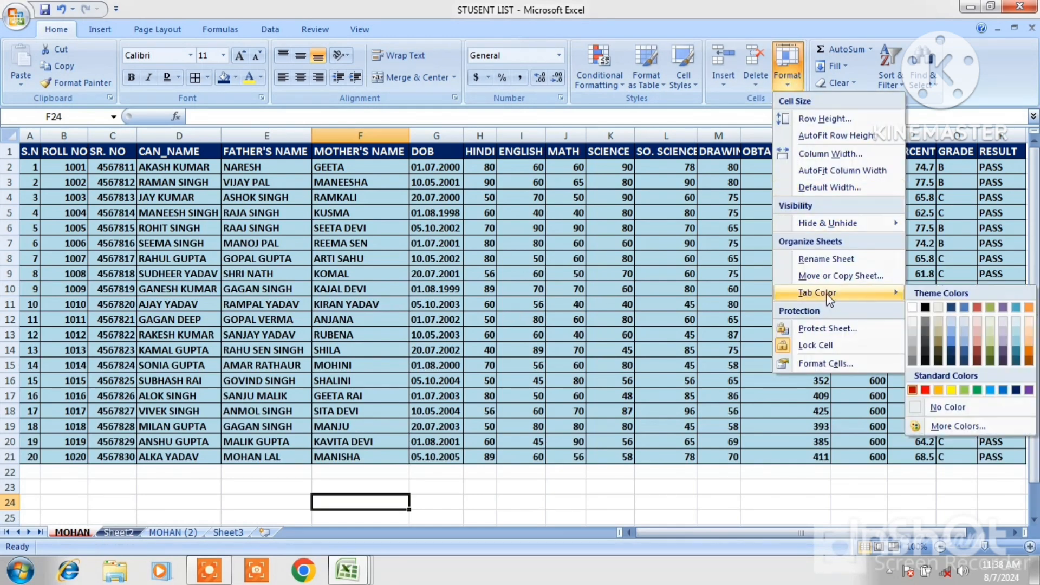
{"action": "left_click", "coordinate": [940, 411]}
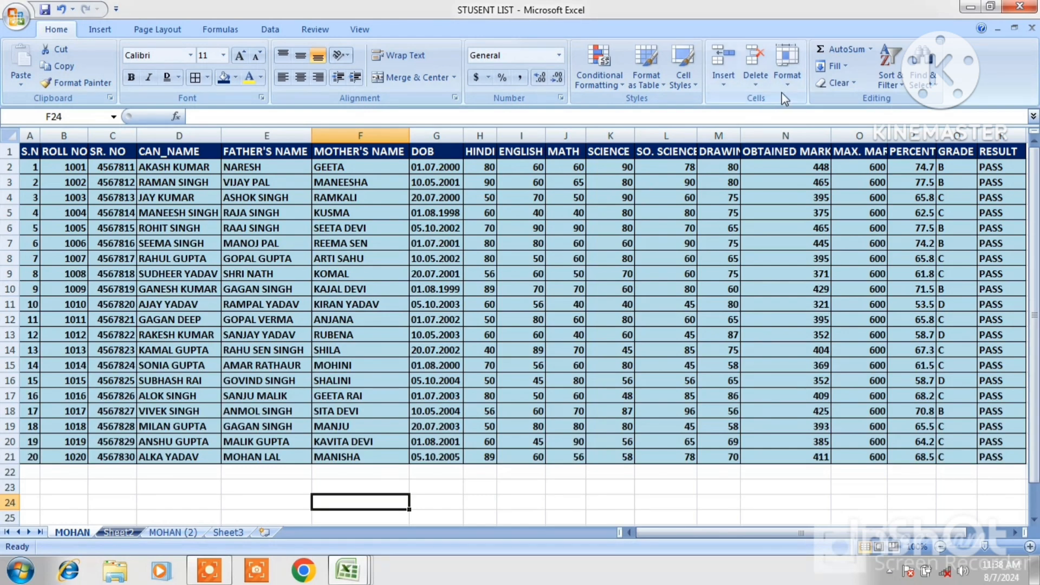
{"action": "left_click", "coordinate": [794, 84]}
{"action": "mouse_move", "coordinate": [812, 296]}
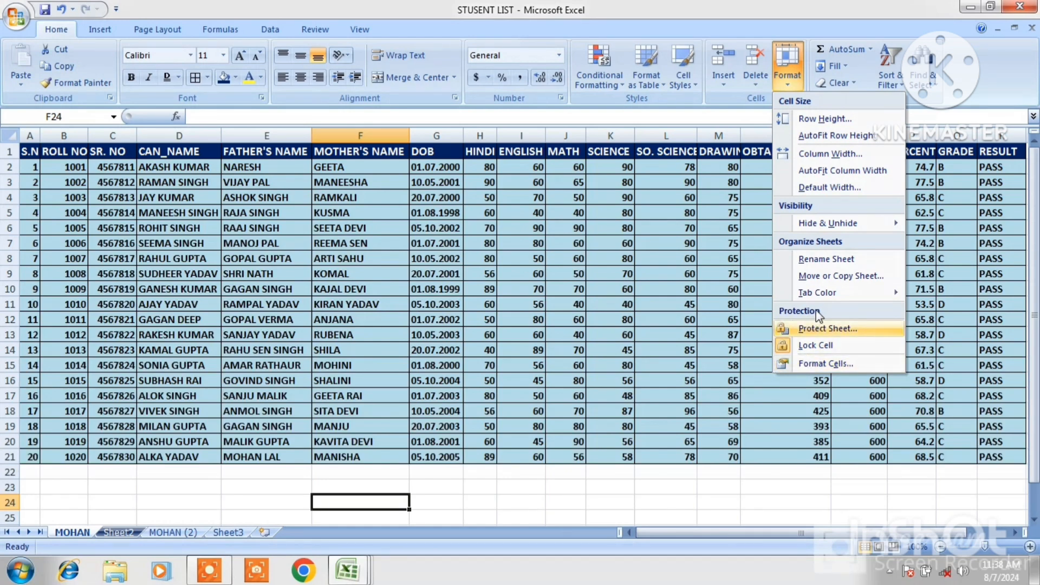
{"action": "left_click", "coordinate": [754, 456]}
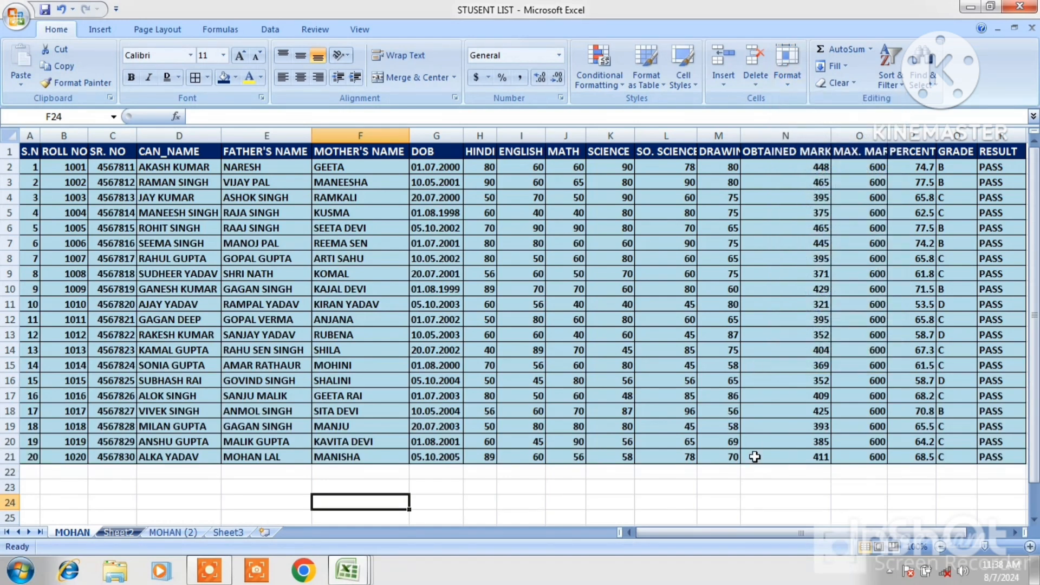
Start protecting the MOHAN sheet, allowing users to format cells, columns and rows, insert columns, rows and hyperlinks, and delete columns and rows
{"action": "left_click", "coordinate": [286, 320]}
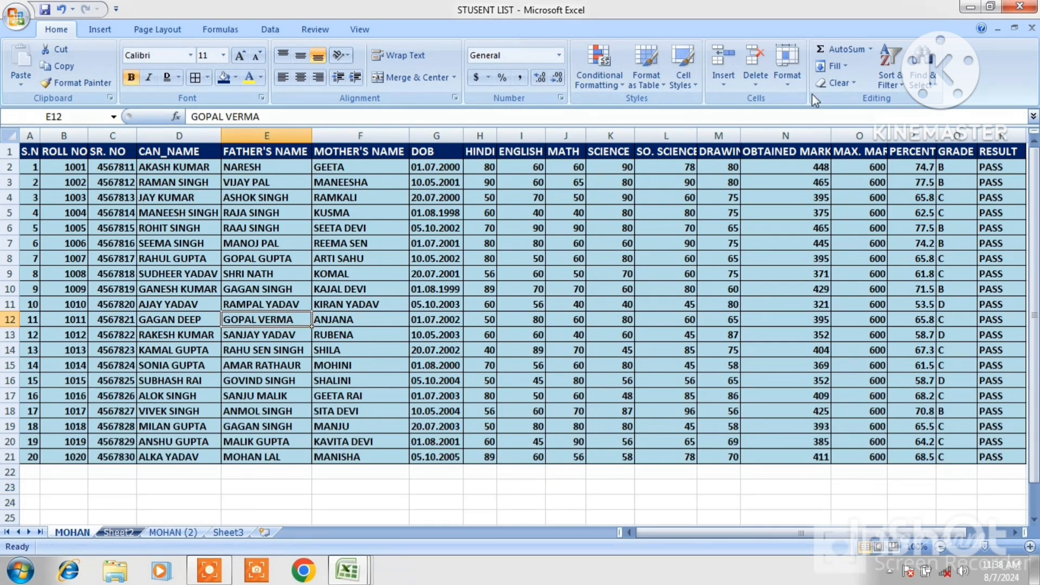
{"action": "left_click", "coordinate": [788, 80]}
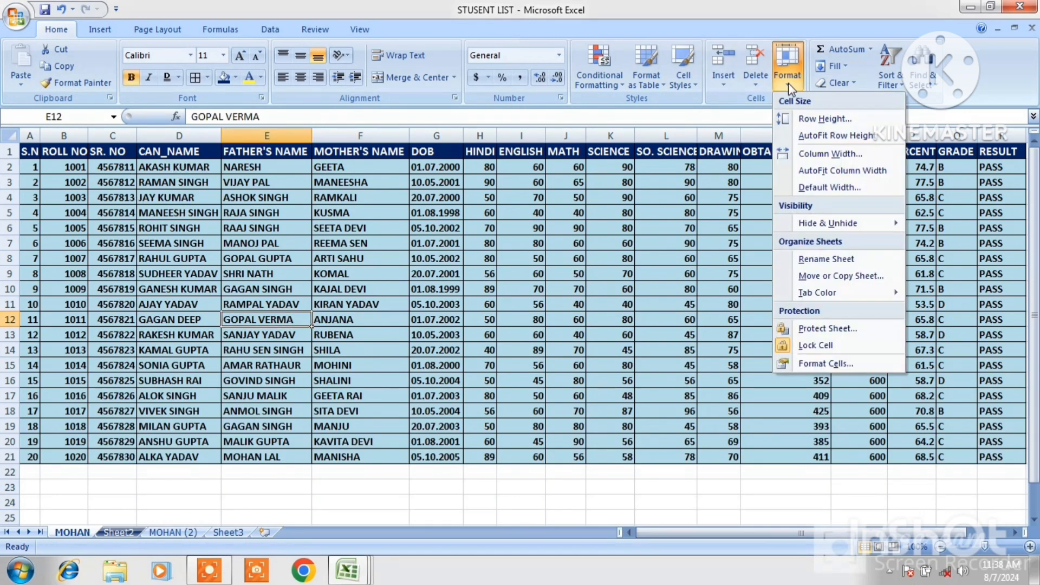
{"action": "left_click", "coordinate": [823, 330]}
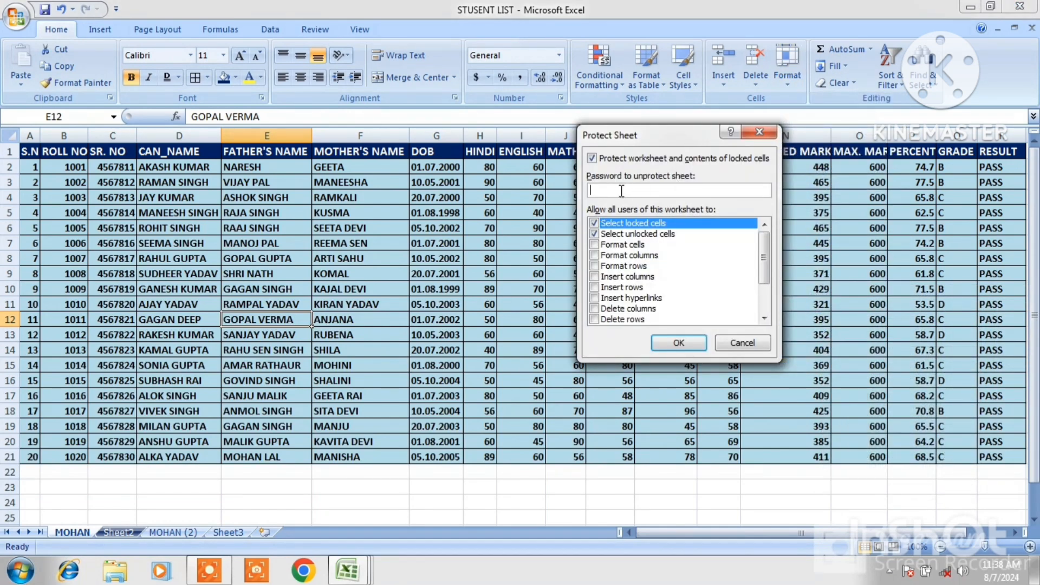
{"action": "left_click", "coordinate": [594, 245]}
{"action": "left_click", "coordinate": [594, 256]}
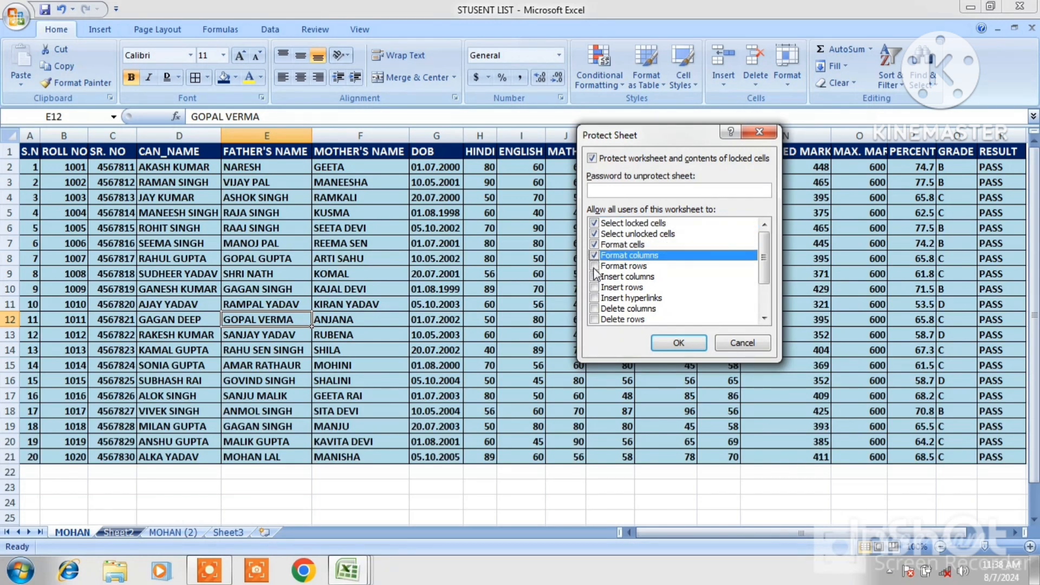
{"action": "left_click", "coordinate": [594, 266]}
{"action": "left_click", "coordinate": [594, 287]}
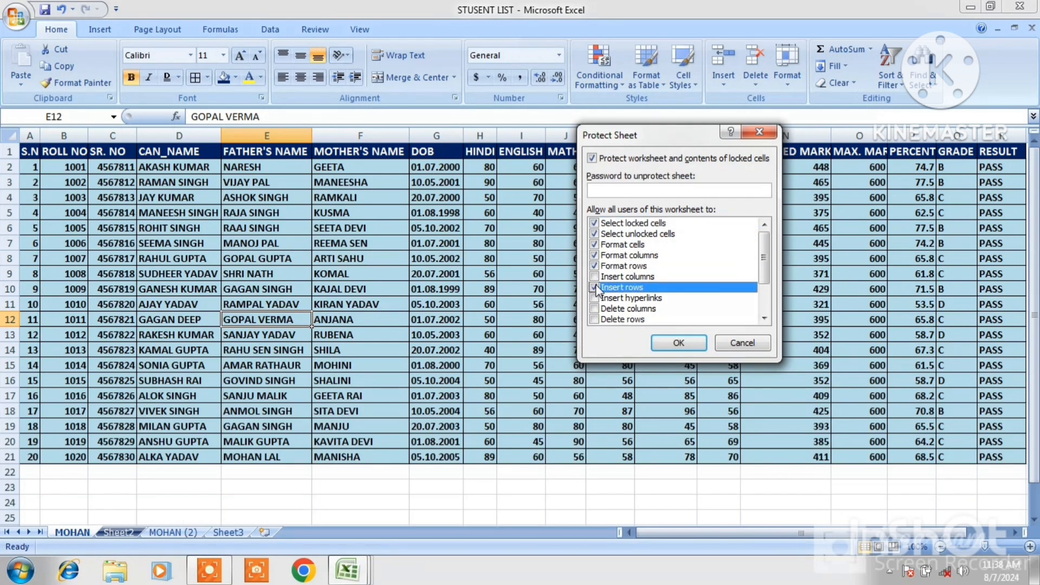
{"action": "left_click", "coordinate": [594, 276]}
{"action": "left_click", "coordinate": [595, 298]}
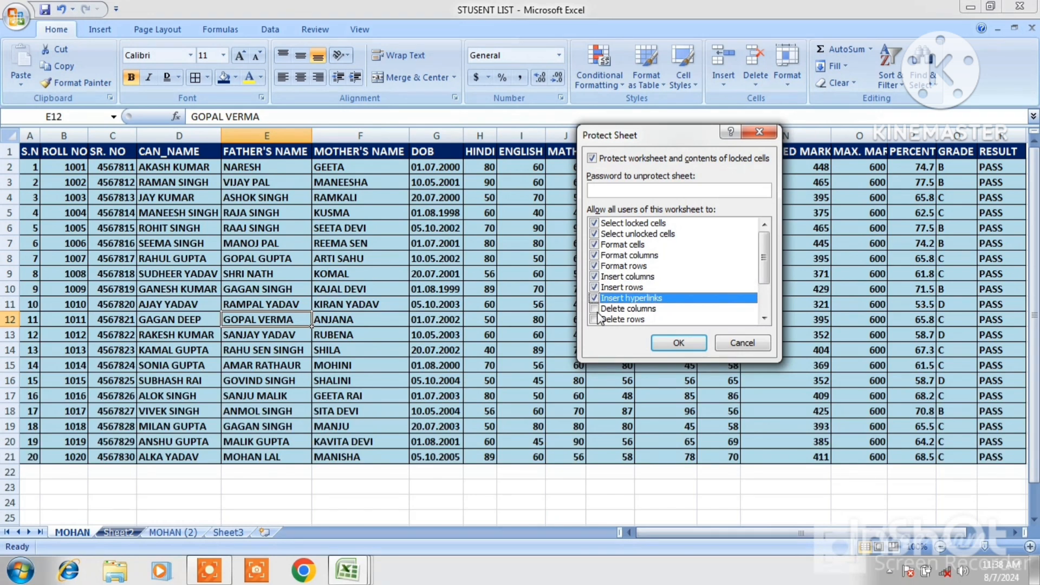
{"action": "left_click", "coordinate": [595, 308]}
{"action": "left_click", "coordinate": [594, 319]}
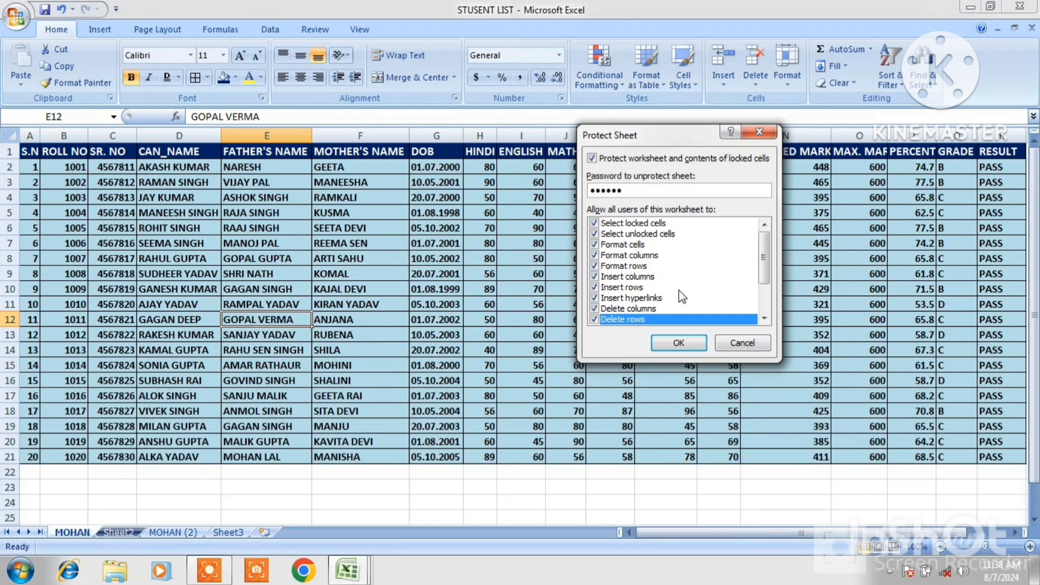
Set and confirm the sheet protection password
{"action": "left_click", "coordinate": [676, 344]}
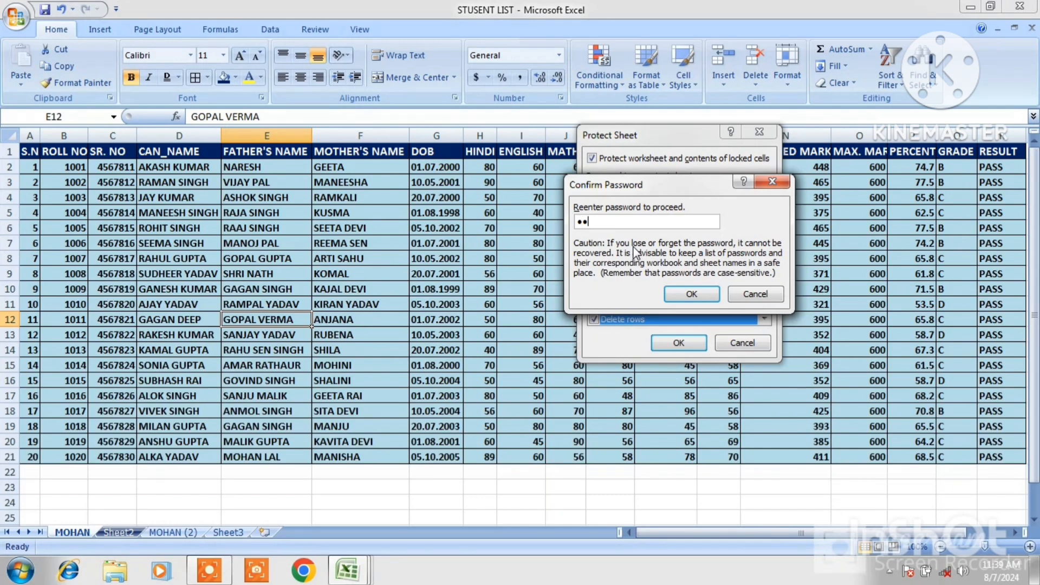
{"action": "key", "text": "Return"}
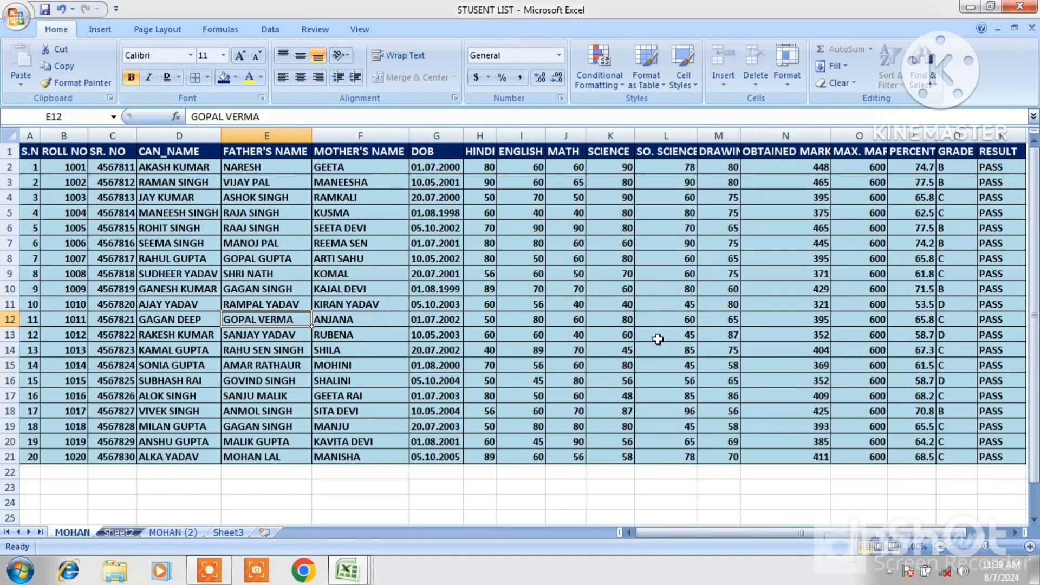
Try editing cells on the protected sheet to test the protection
{"action": "left_click", "coordinate": [465, 305]}
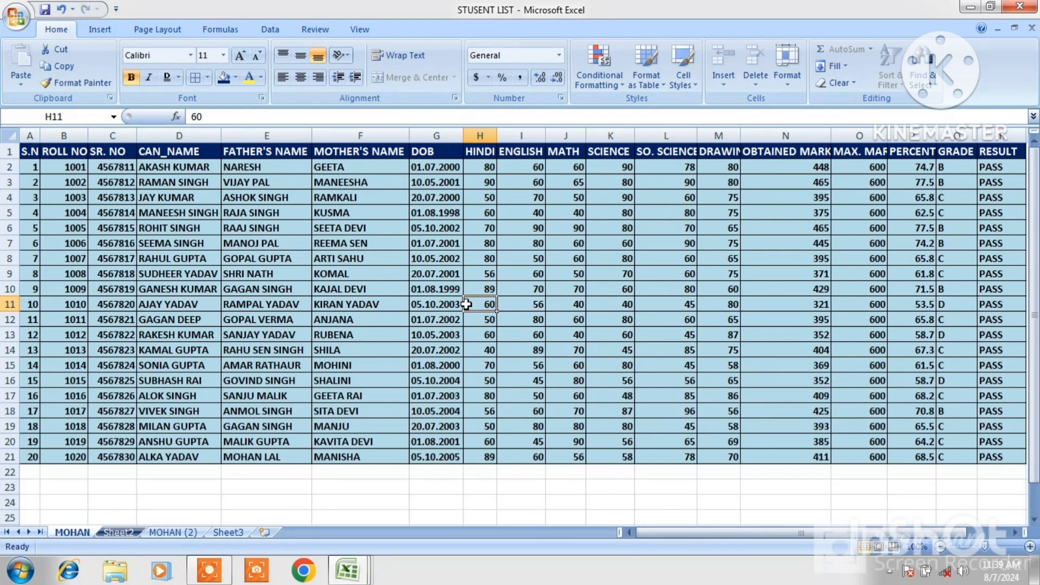
{"action": "double_click", "coordinate": [466, 305]}
{"action": "left_click", "coordinate": [504, 333]}
{"action": "left_click", "coordinate": [427, 248]}
{"action": "left_click", "coordinate": [279, 243]}
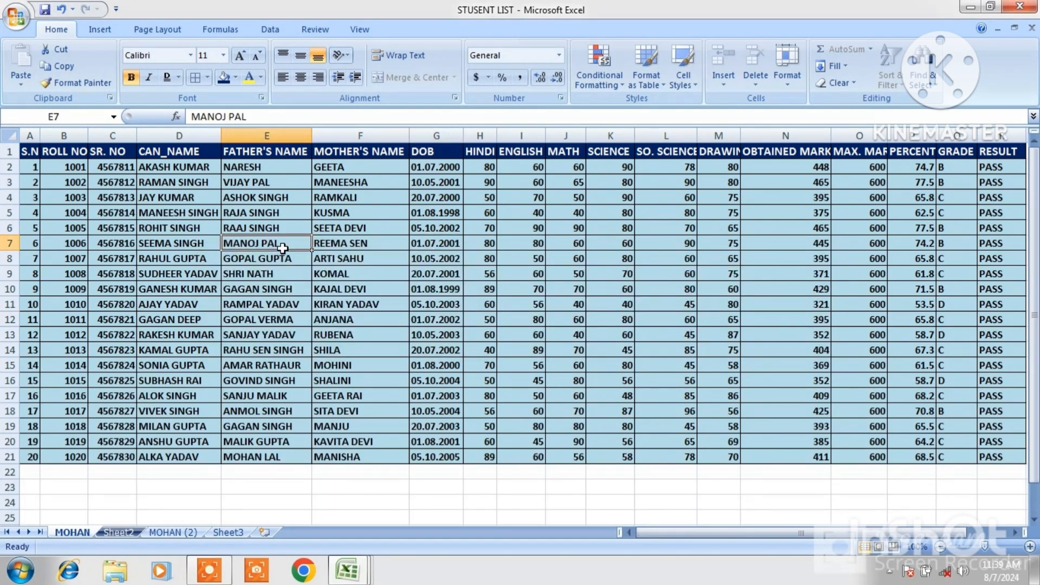
{"action": "left_click", "coordinate": [163, 231]}
{"action": "double_click", "coordinate": [163, 231]}
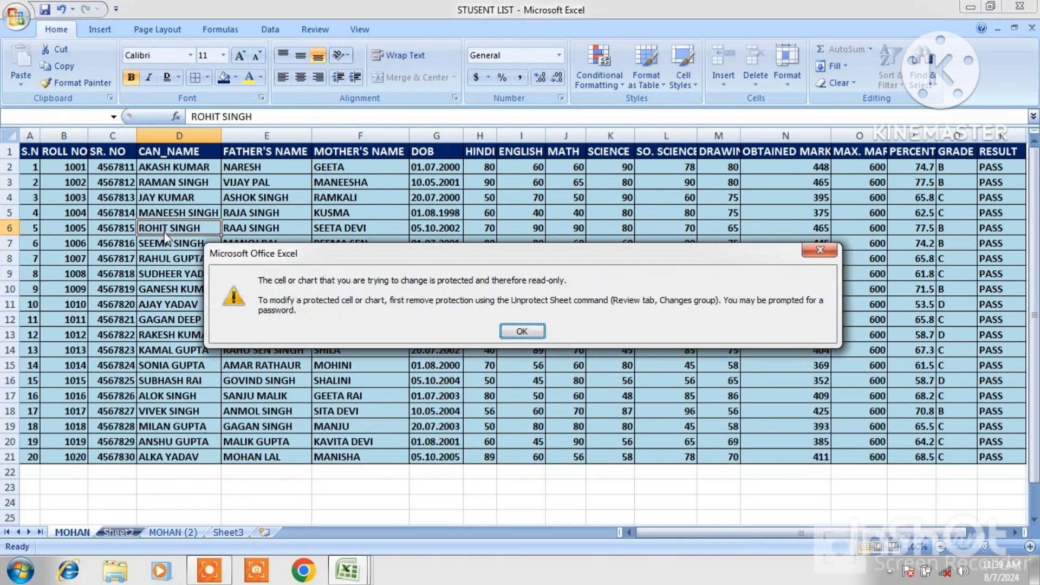
{"action": "left_click", "coordinate": [517, 332]}
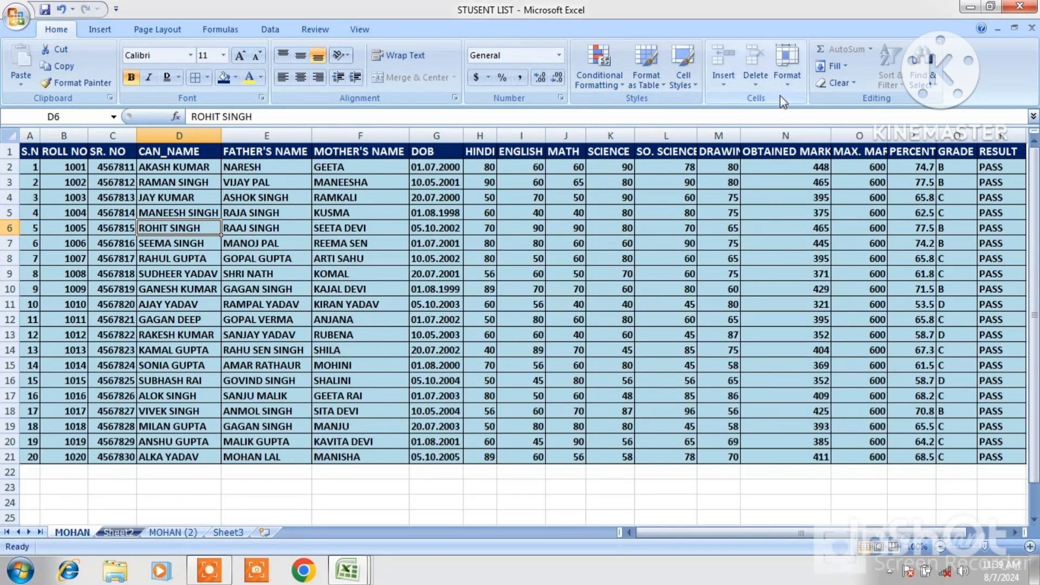
Unprotect the MOHAN sheet by entering its password
{"action": "left_click", "coordinate": [791, 81]}
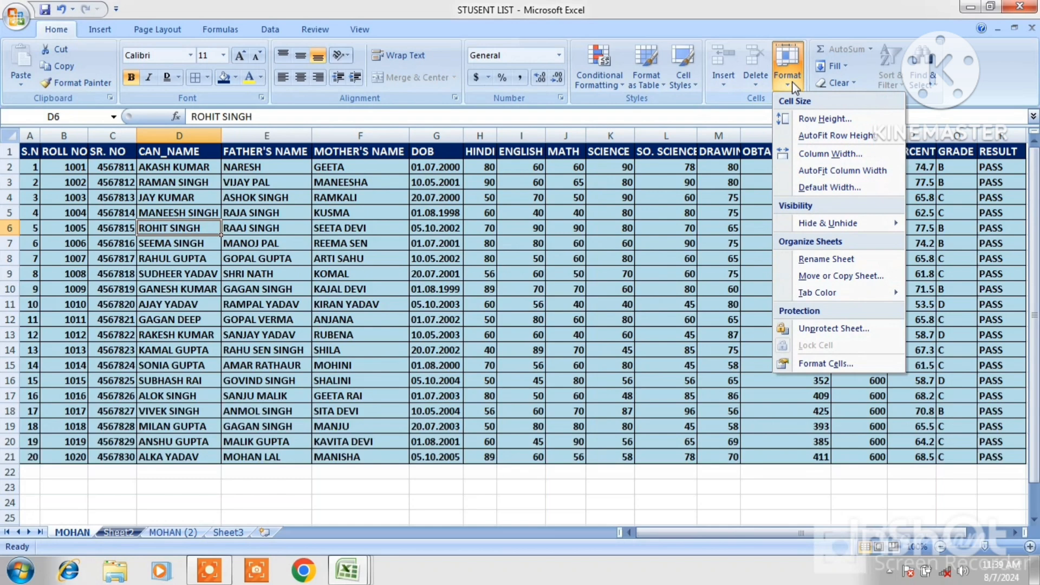
{"action": "left_click", "coordinate": [841, 331]}
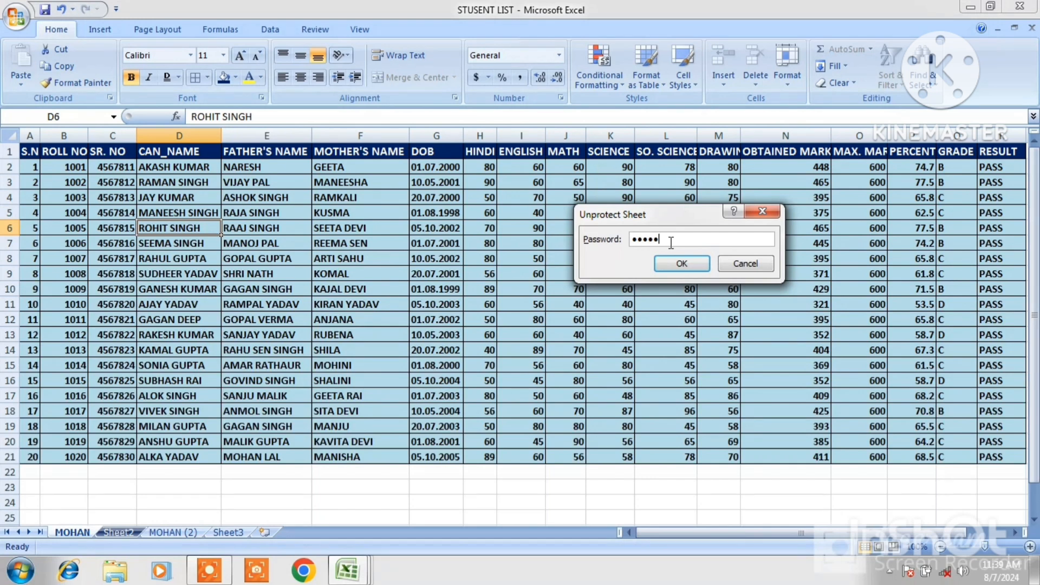
{"action": "left_click", "coordinate": [678, 262]}
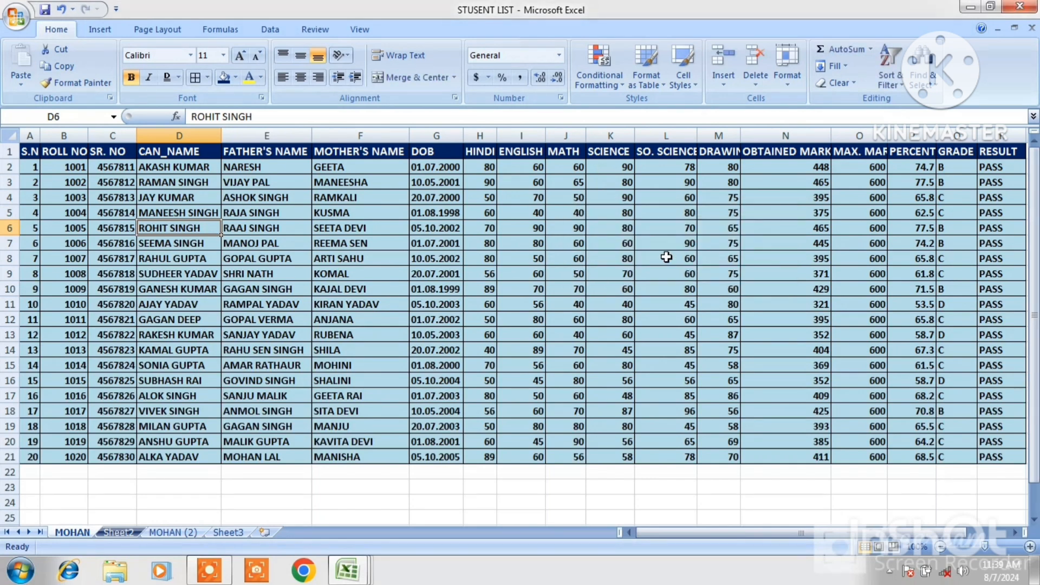
{"action": "left_click", "coordinate": [552, 211]}
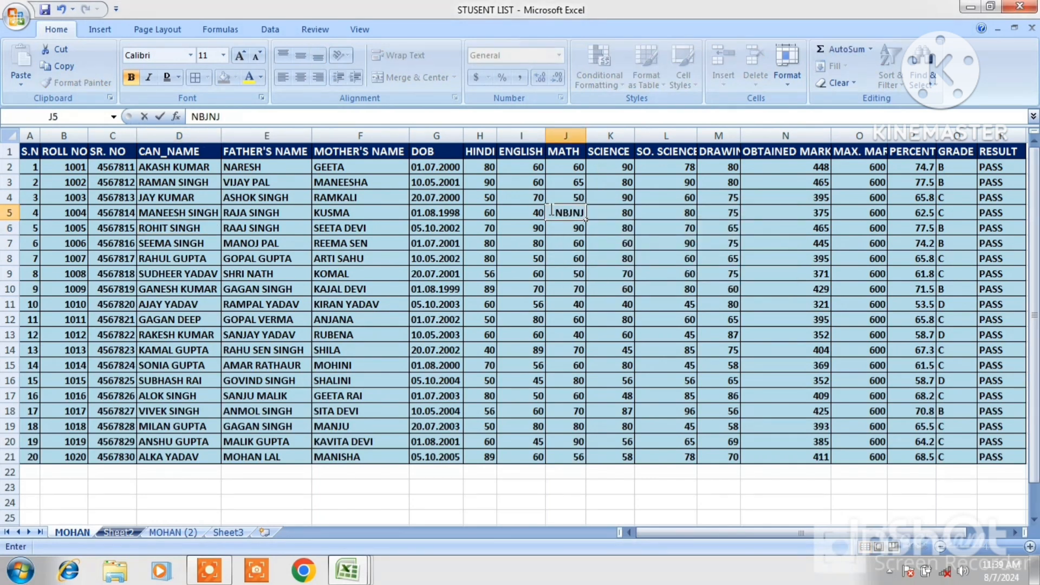
{"action": "key", "text": "Escape"}
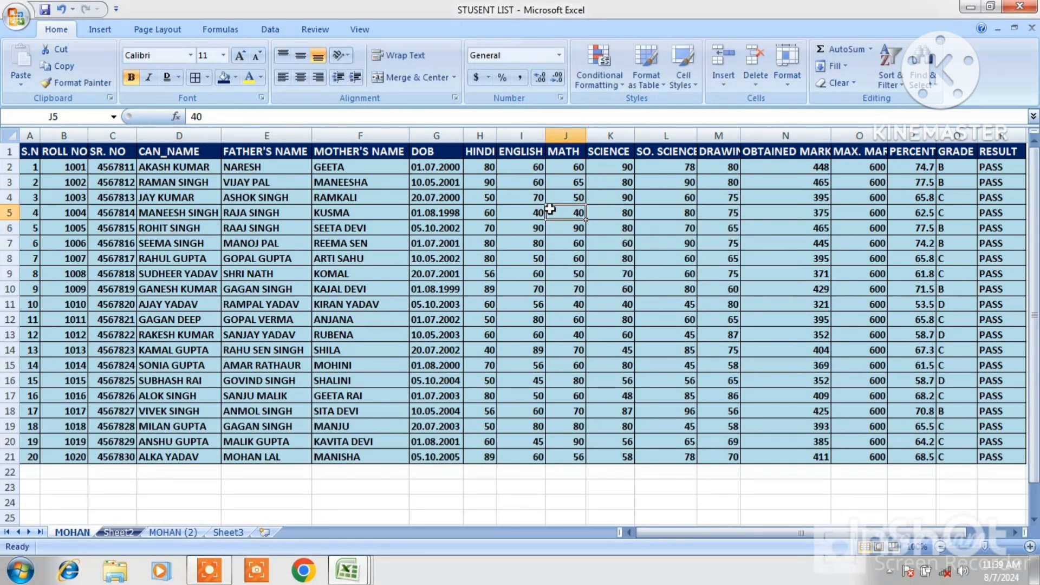
{"action": "left_click", "coordinate": [787, 81]}
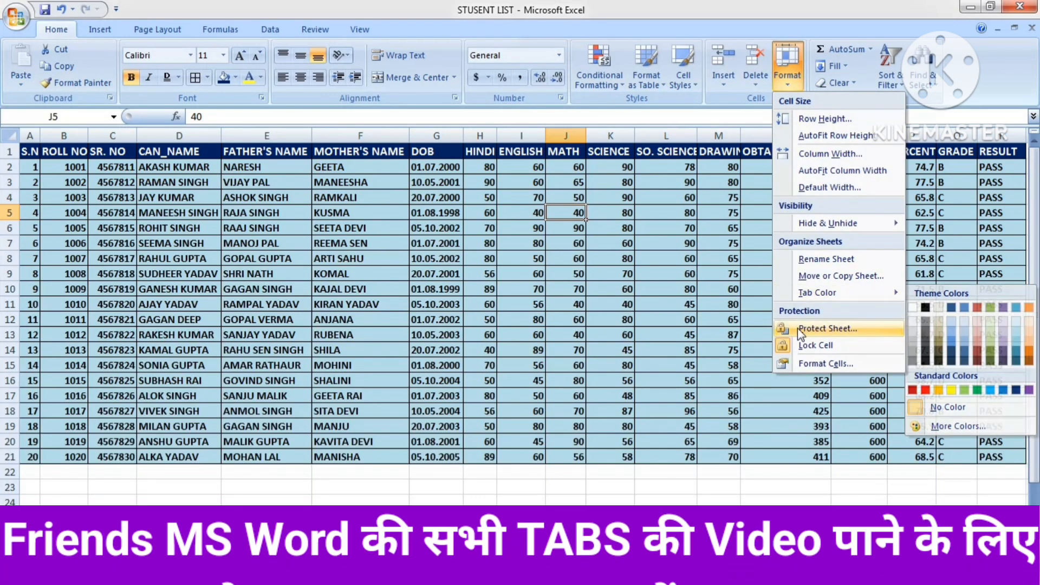
{"action": "left_click", "coordinate": [822, 363]}
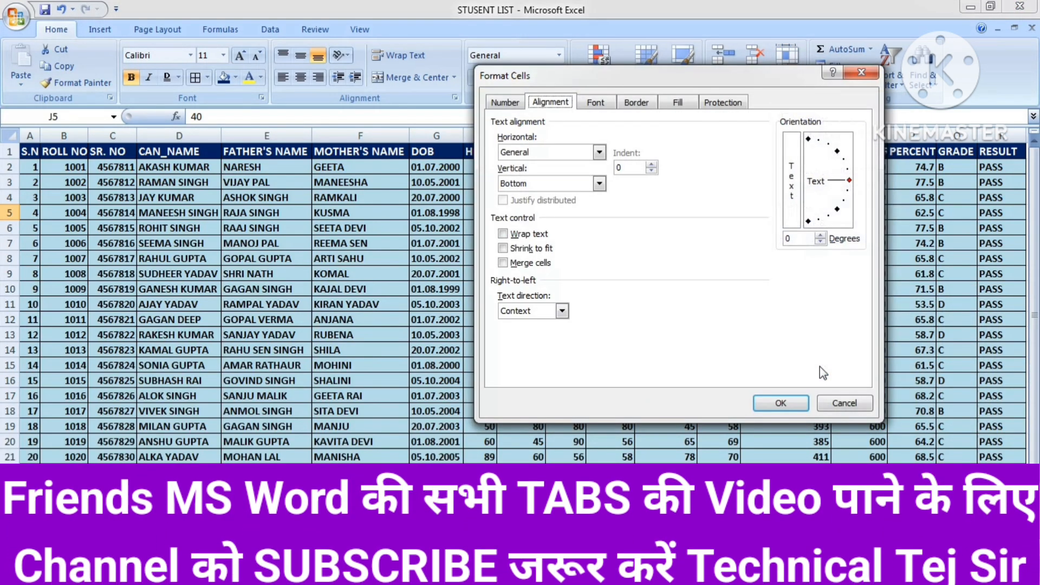
{"action": "left_click", "coordinate": [595, 102]}
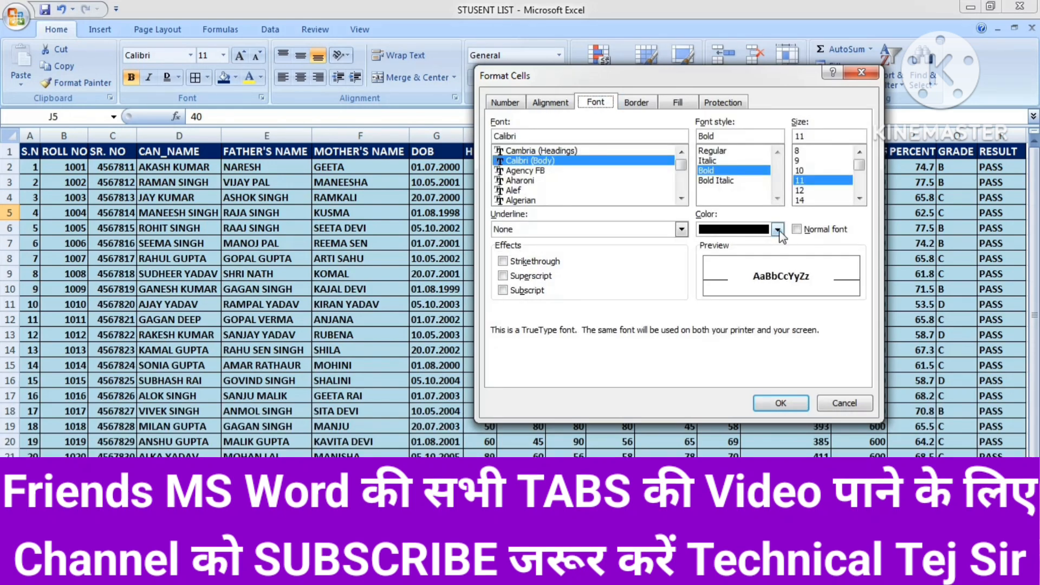
{"action": "left_click", "coordinate": [866, 79]}
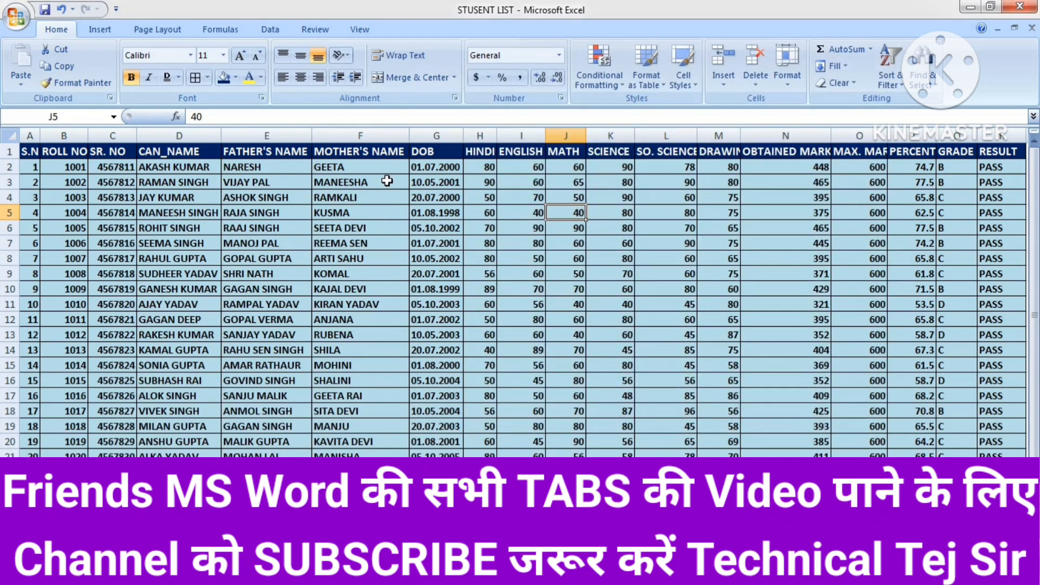
Give the mother's-name cells F3:F4 a red font colour and yellow fill through Format Cells
{"action": "left_click_drag", "start_coordinate": [340, 178], "coordinate": [344, 197]}
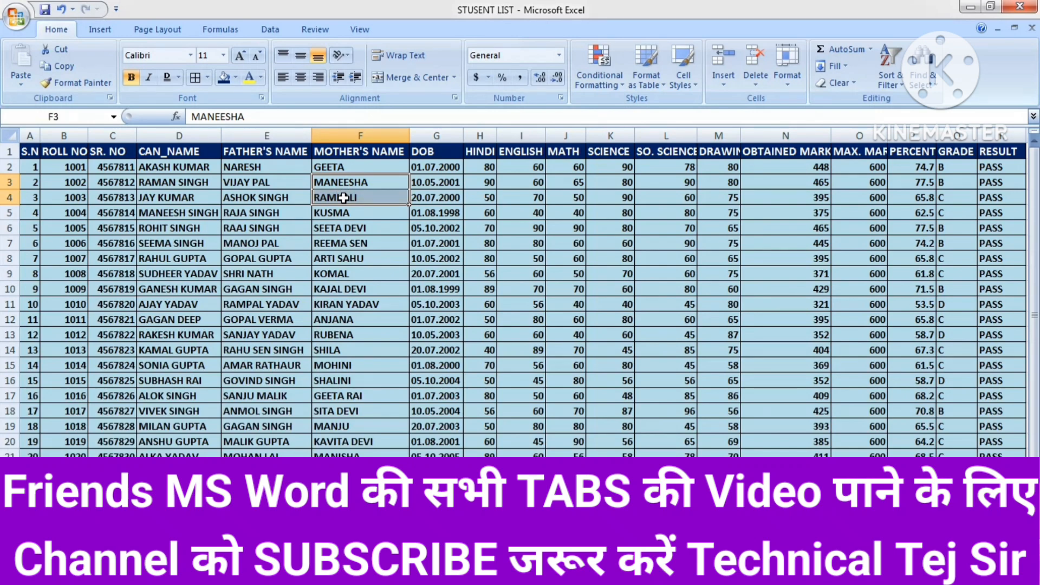
{"action": "left_click", "coordinate": [784, 87]}
{"action": "left_click", "coordinate": [831, 361]}
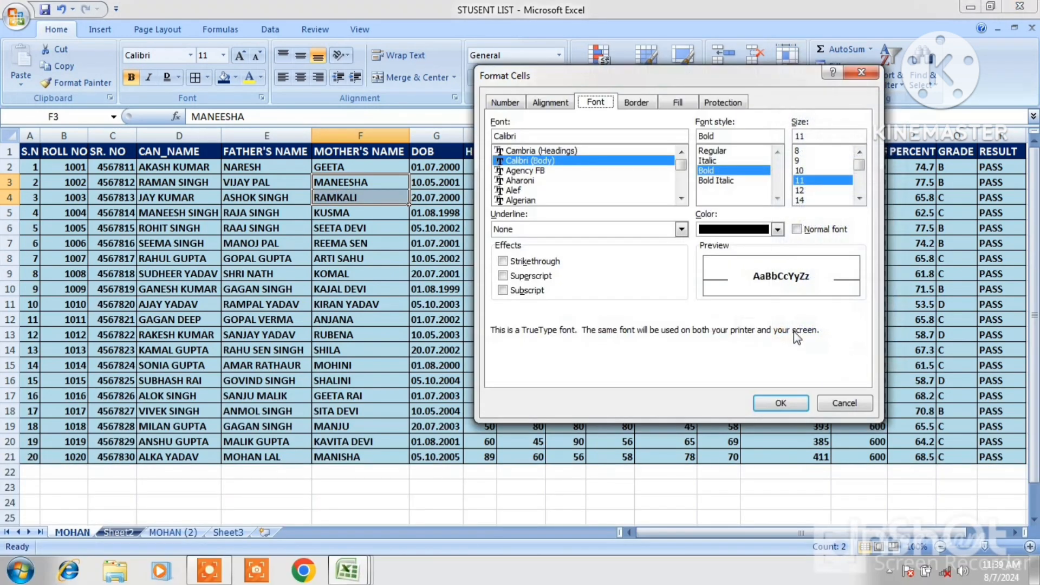
{"action": "left_click", "coordinate": [777, 229]}
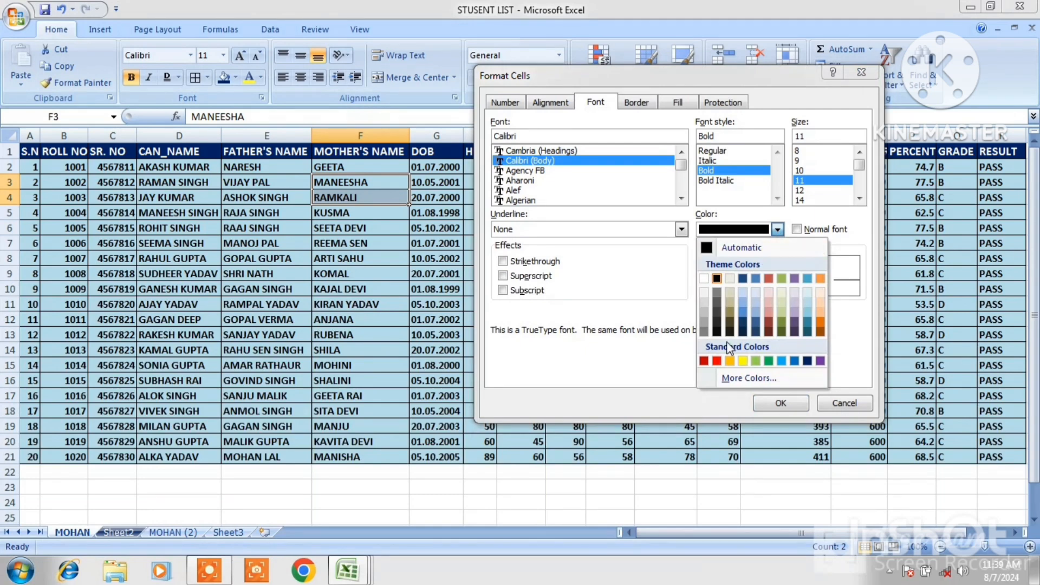
{"action": "left_click", "coordinate": [703, 360]}
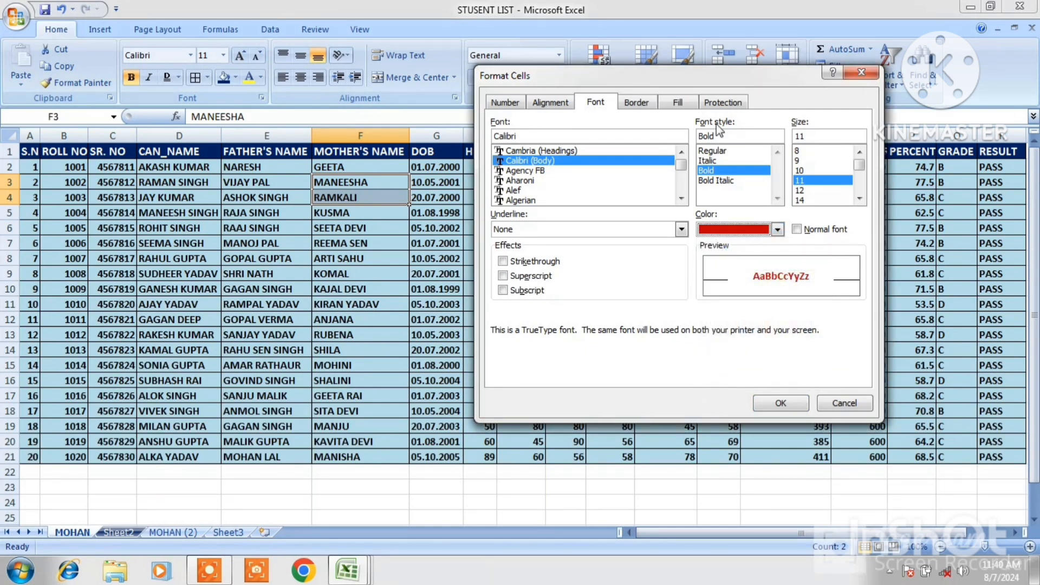
{"action": "left_click", "coordinate": [637, 103]}
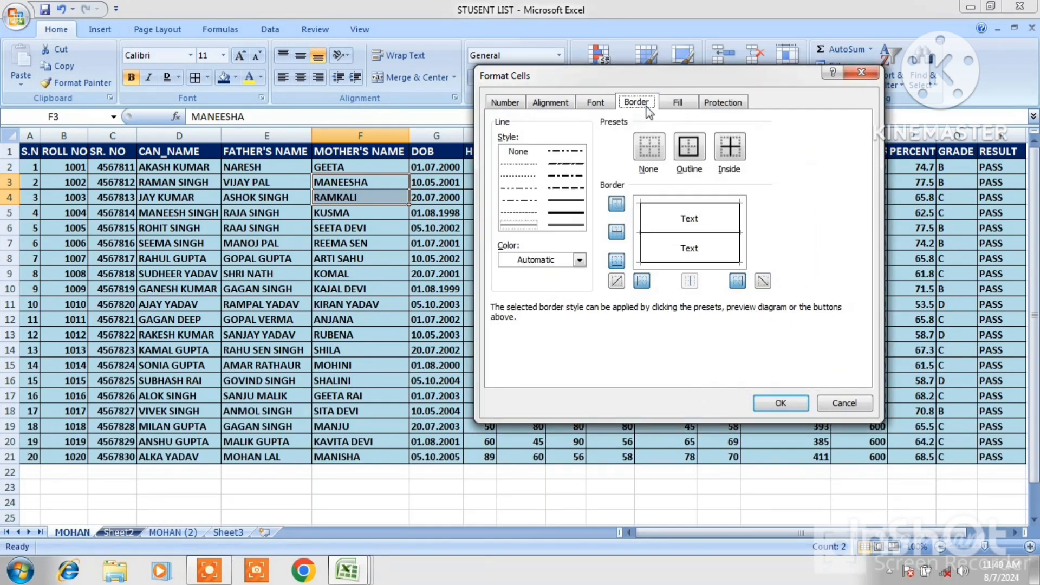
{"action": "left_click", "coordinate": [677, 104]}
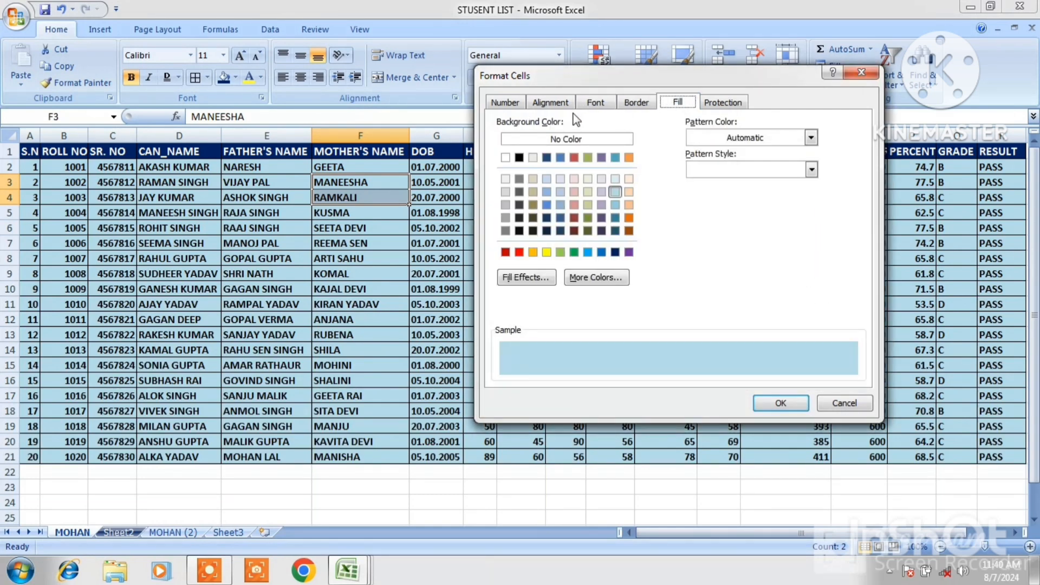
{"action": "left_click", "coordinate": [615, 252]}
{"action": "left_click", "coordinate": [547, 252]}
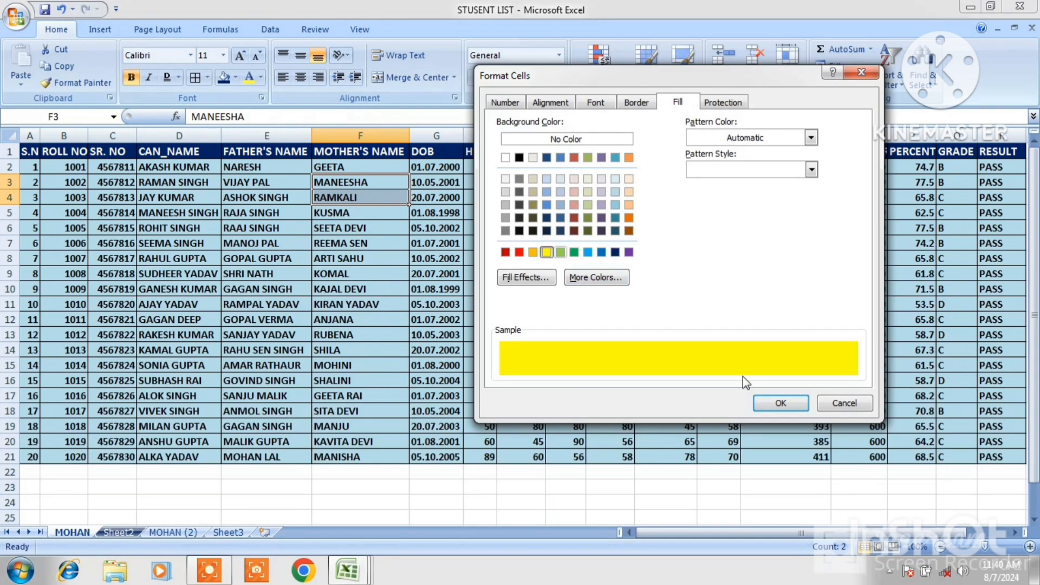
{"action": "left_click", "coordinate": [780, 403]}
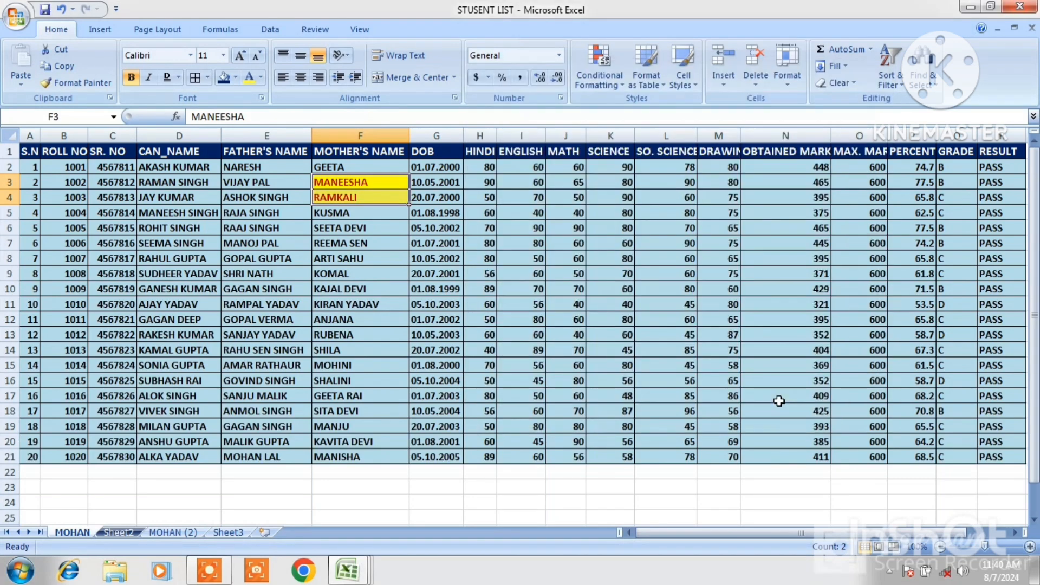
Undo the red font and yellow fill formatting
{"action": "left_click", "coordinate": [450, 278]}
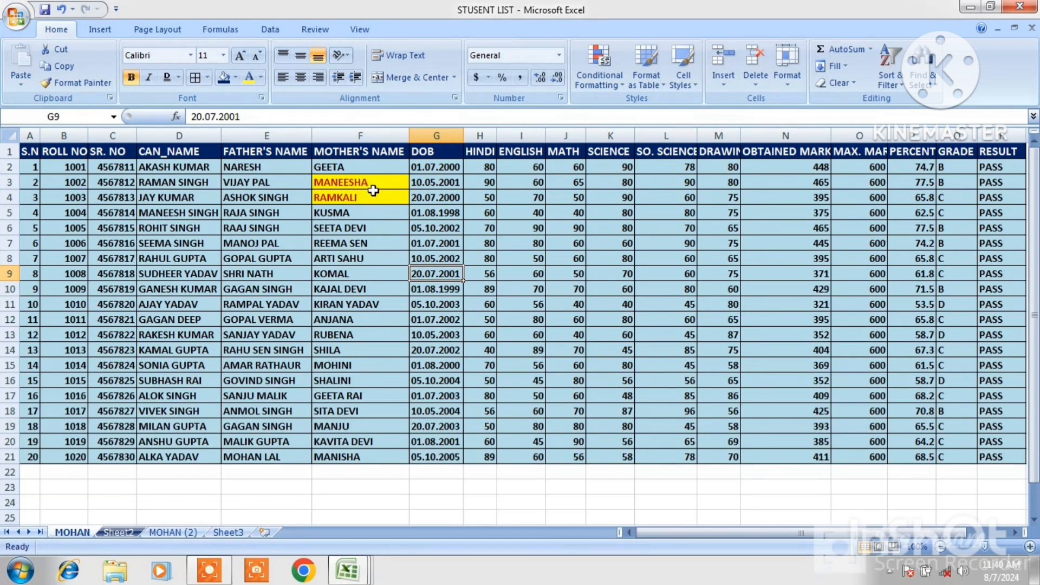
{"action": "key", "text": "ctrl+z"}
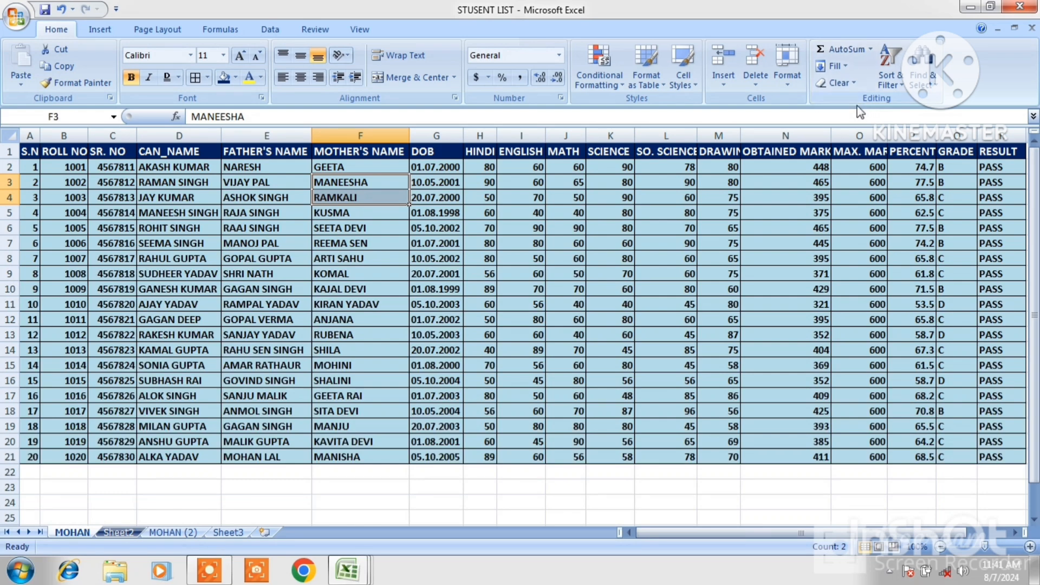
Open the REPORT workbook from the recent documents list
{"action": "left_click", "coordinate": [17, 19]}
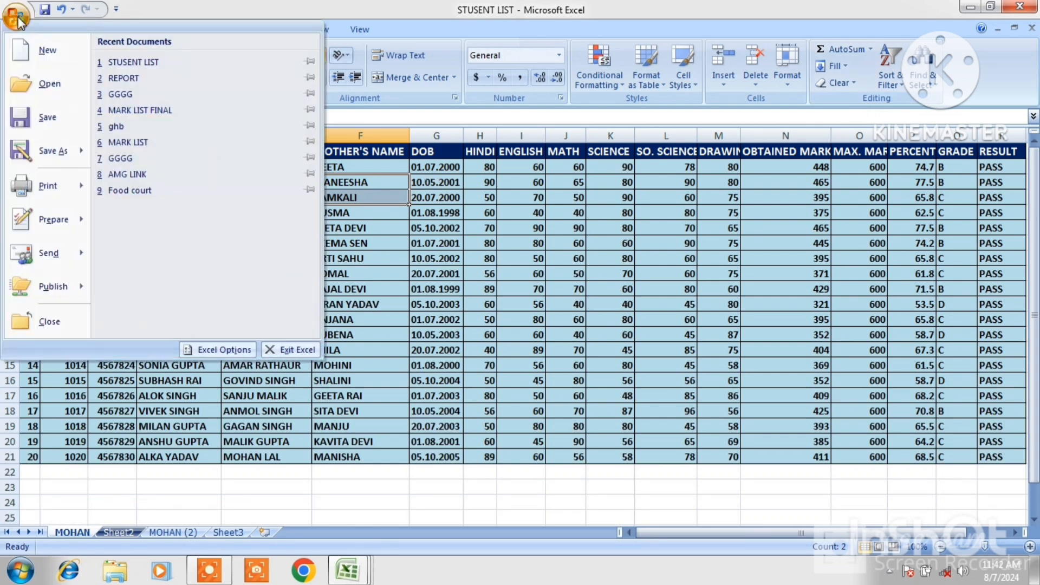
{"action": "left_click", "coordinate": [138, 77]}
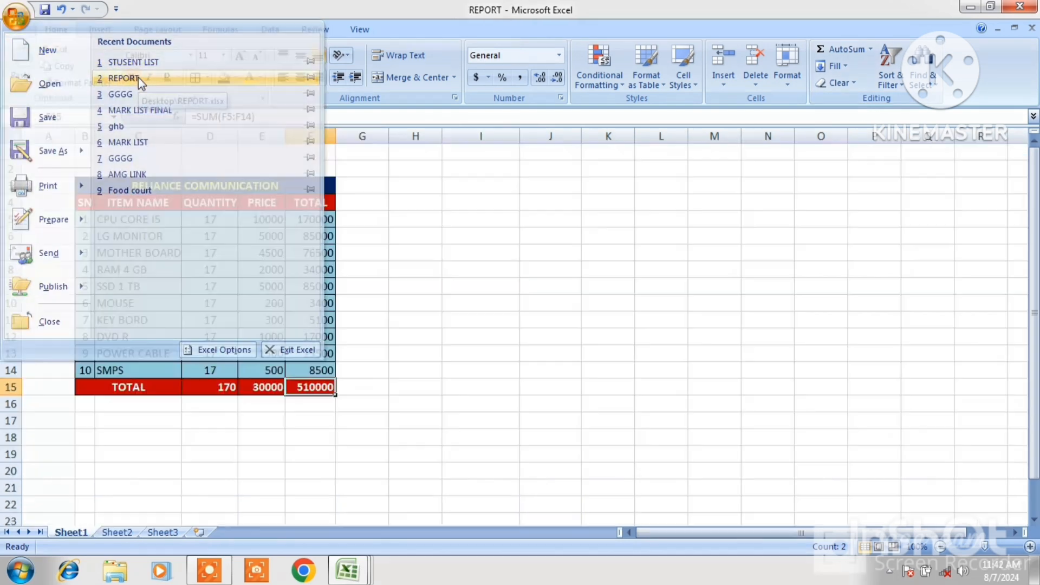
{"action": "left_click", "coordinate": [375, 251]}
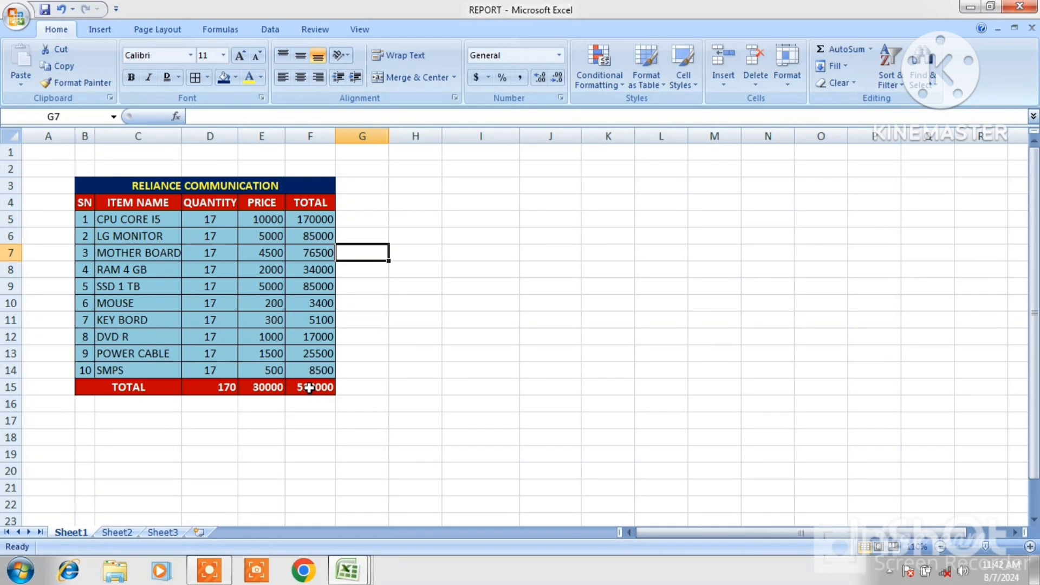
Clear the contents of the total row cells D15:F15
{"action": "left_click_drag", "start_coordinate": [214, 388], "coordinate": [309, 387]}
{"action": "right_click", "coordinate": [309, 388]}
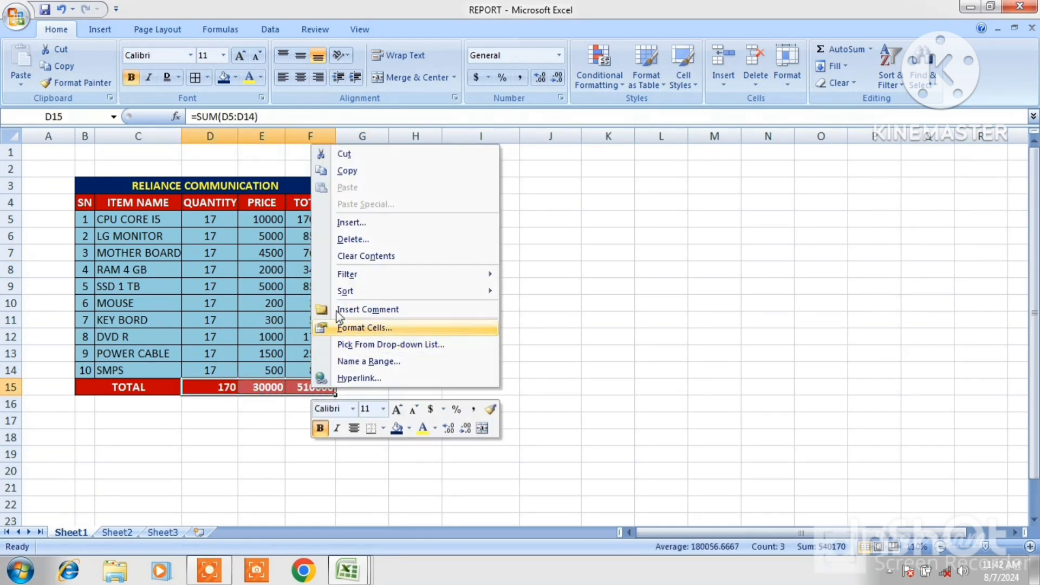
{"action": "left_click", "coordinate": [360, 255]}
{"action": "left_click", "coordinate": [509, 319]}
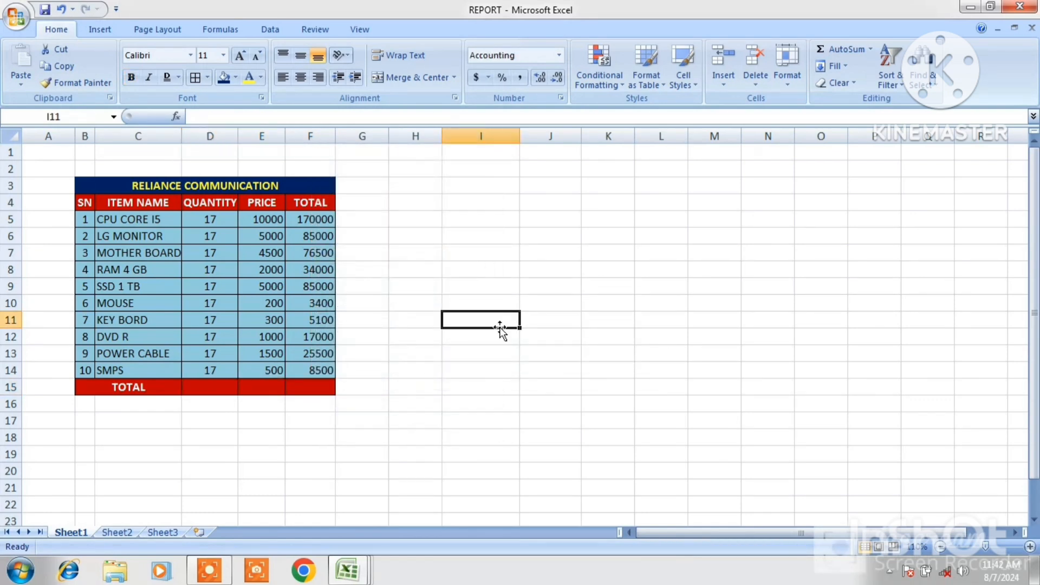
AutoSum the TOTAL column F5:F14 into F15, then undo it
{"action": "left_click", "coordinate": [312, 388]}
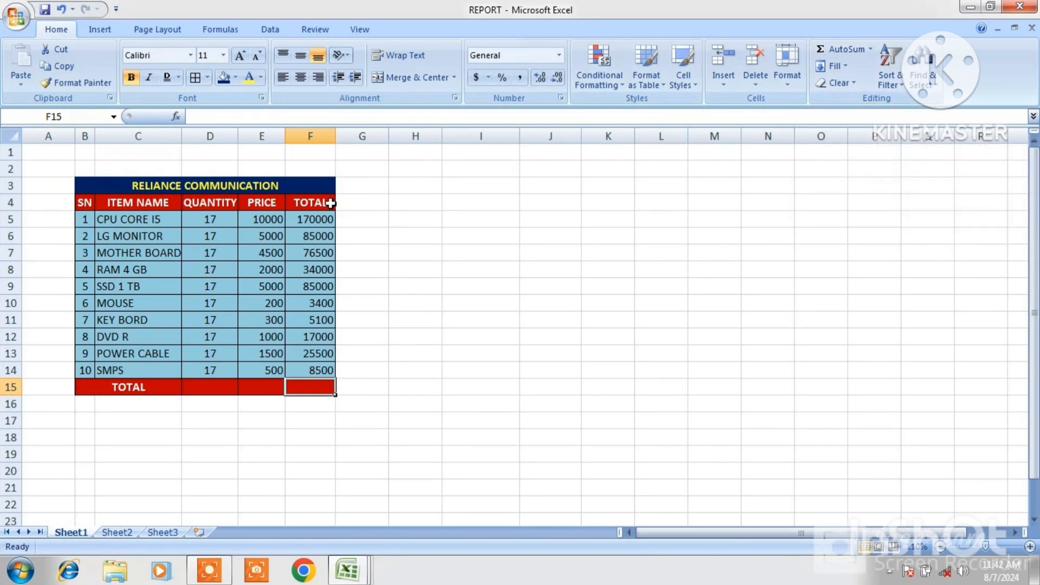
{"action": "left_click_drag", "start_coordinate": [315, 221], "coordinate": [315, 385]}
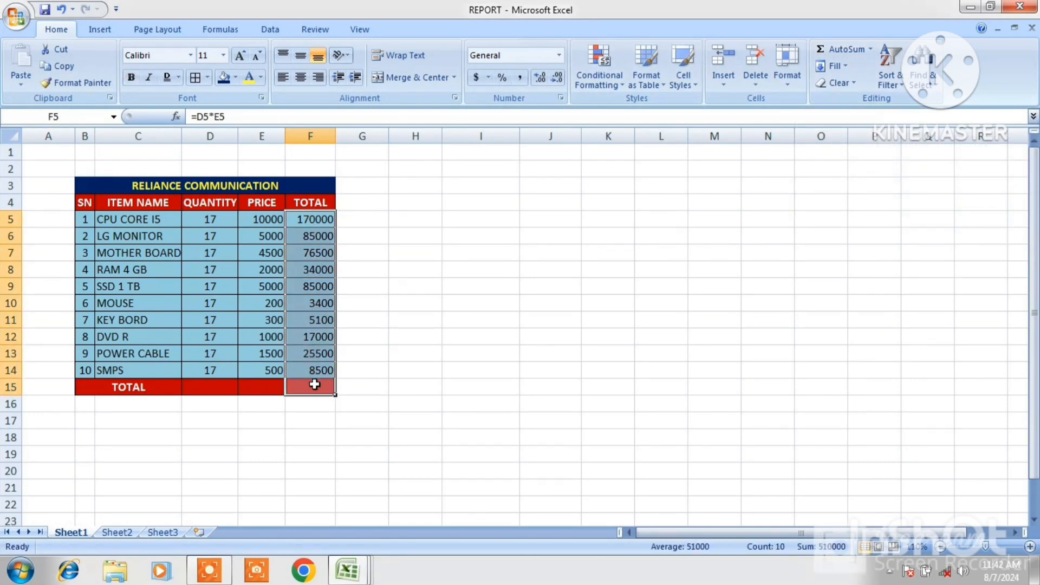
{"action": "left_click", "coordinate": [837, 54]}
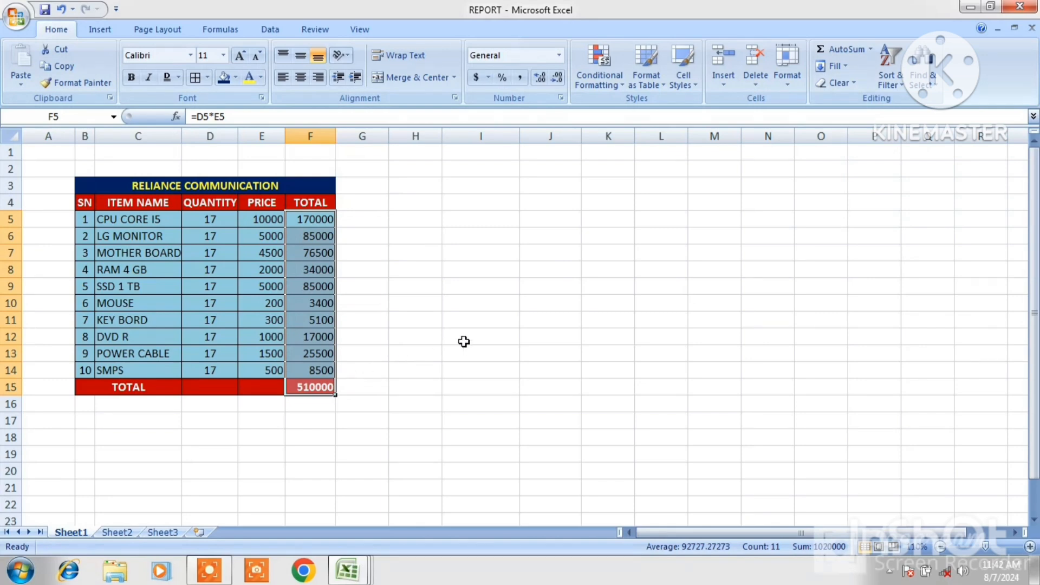
{"action": "key", "text": "ctrl+z"}
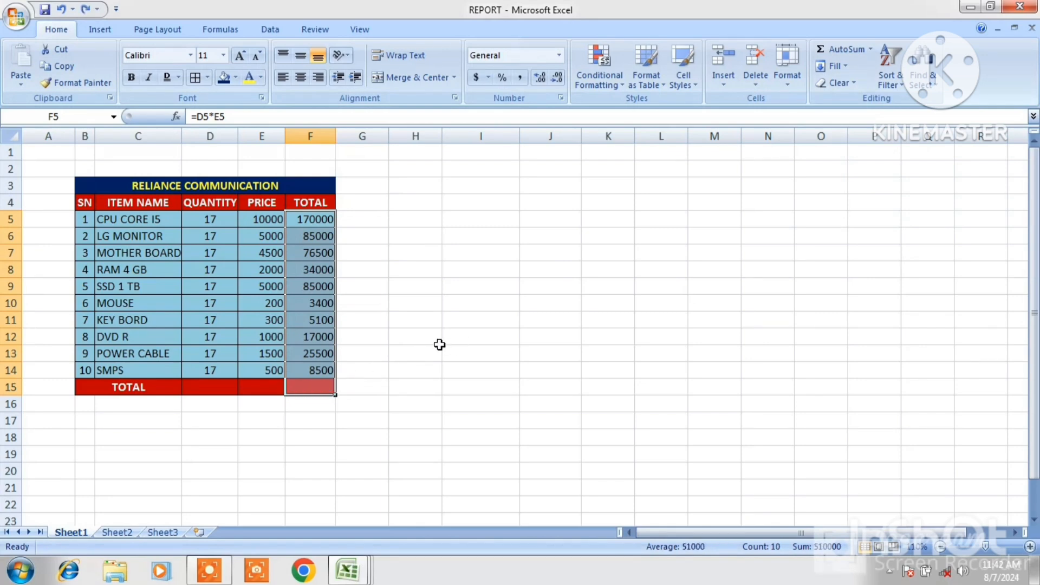
Insert a Sum of F5:F14 into F15 and delete it again
{"action": "left_click", "coordinate": [480, 336]}
{"action": "left_click", "coordinate": [306, 389]}
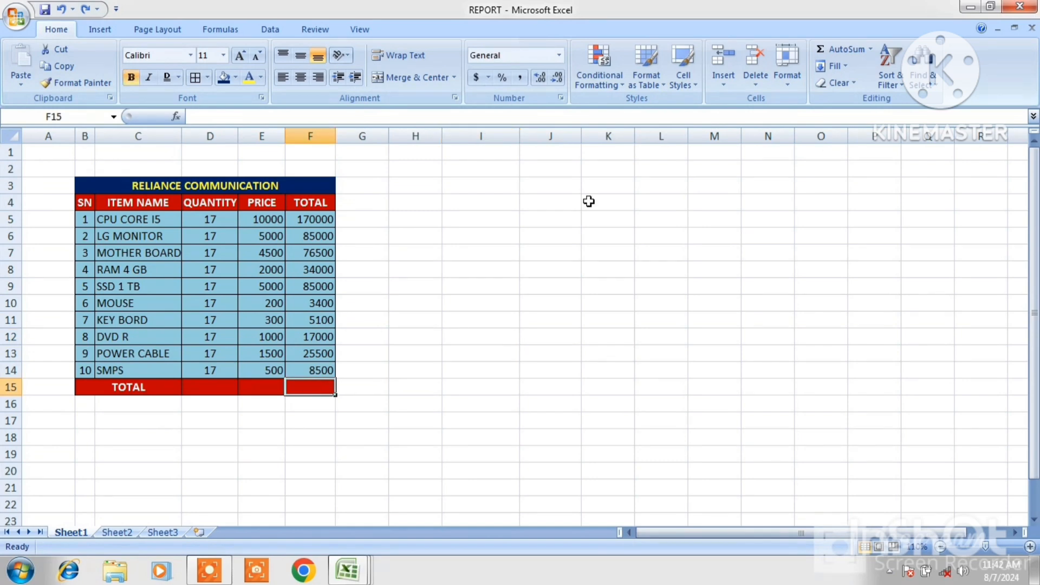
{"action": "left_click", "coordinate": [870, 49]}
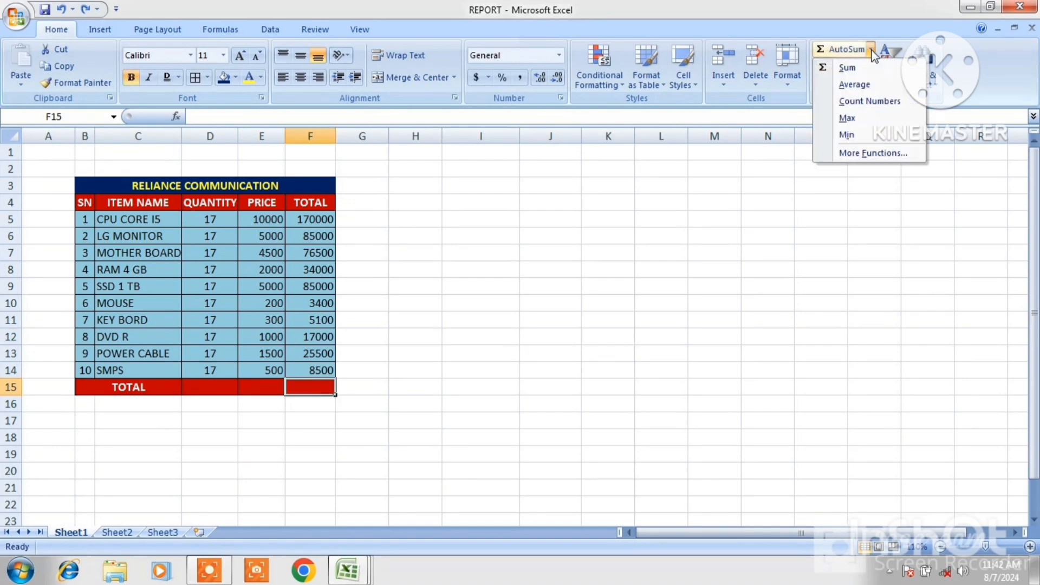
{"action": "left_click", "coordinate": [851, 66]}
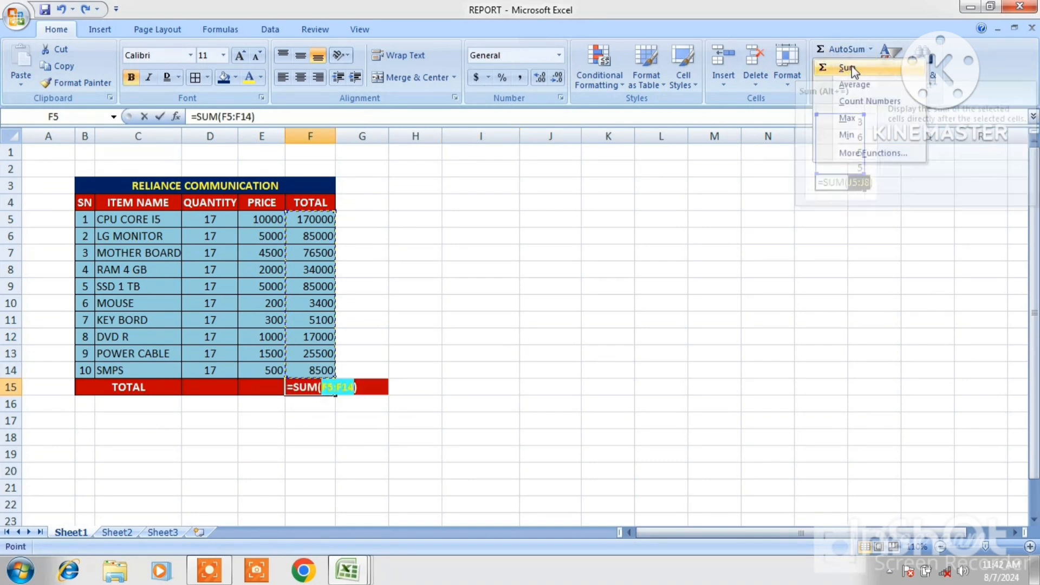
{"action": "key", "text": "Return"}
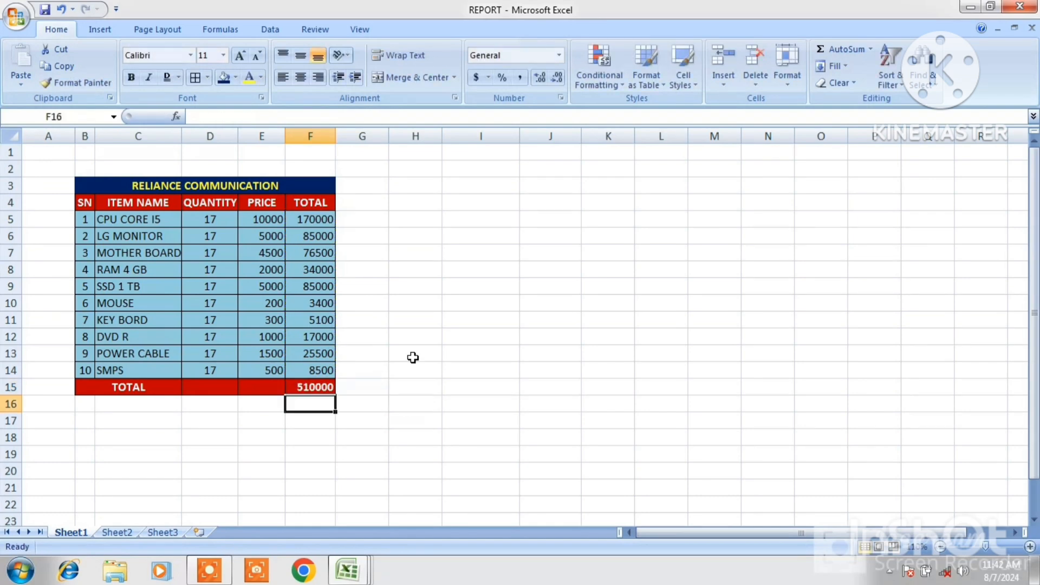
{"action": "left_click", "coordinate": [294, 382]}
{"action": "key", "text": "Delete"}
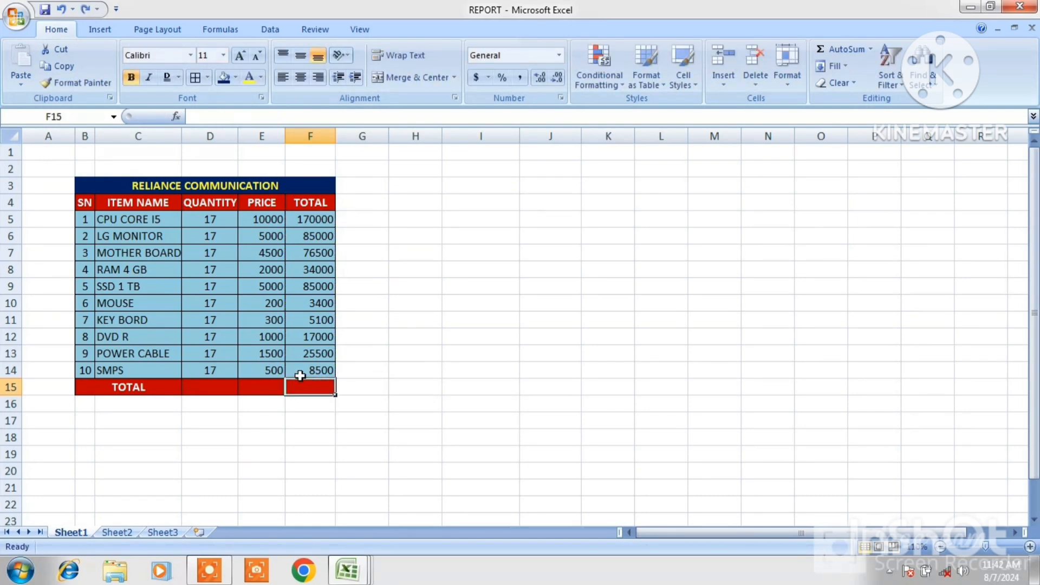
Insert a Sum of the TOTAL column F5:F14 into cell F15
{"action": "left_click", "coordinate": [871, 50]}
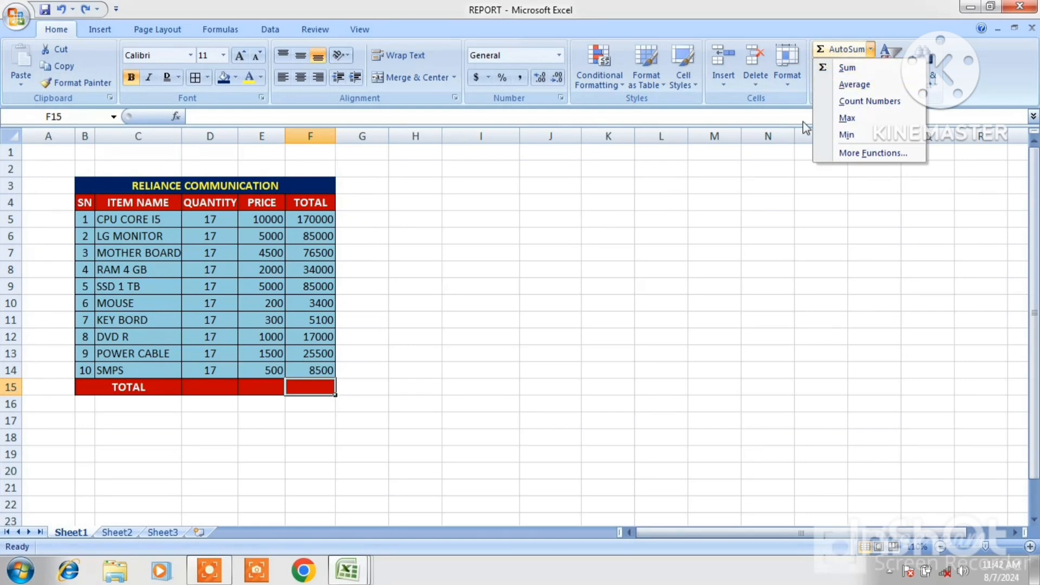
{"action": "left_click", "coordinate": [845, 71]}
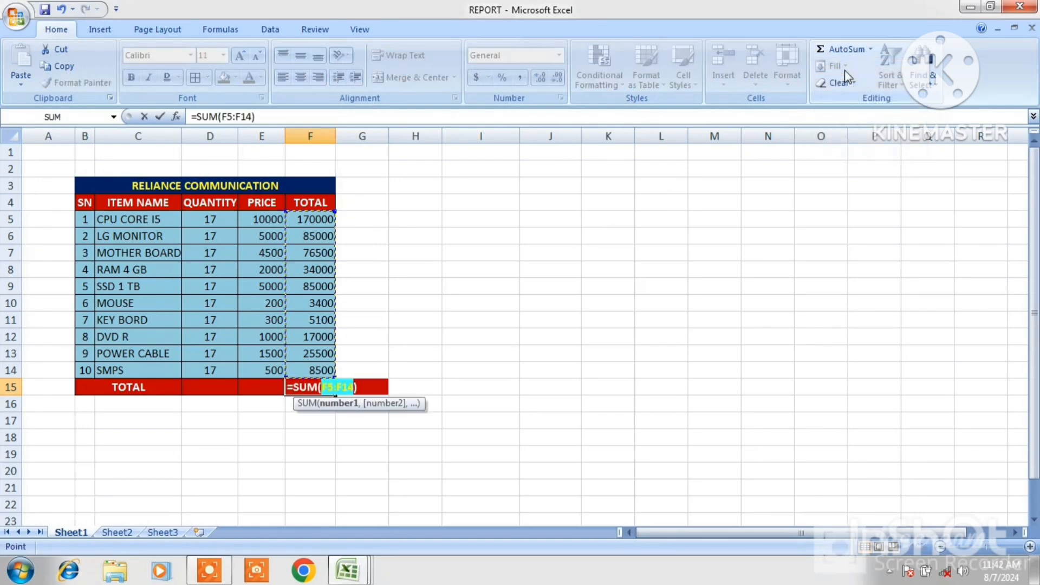
{"action": "key", "text": "Return"}
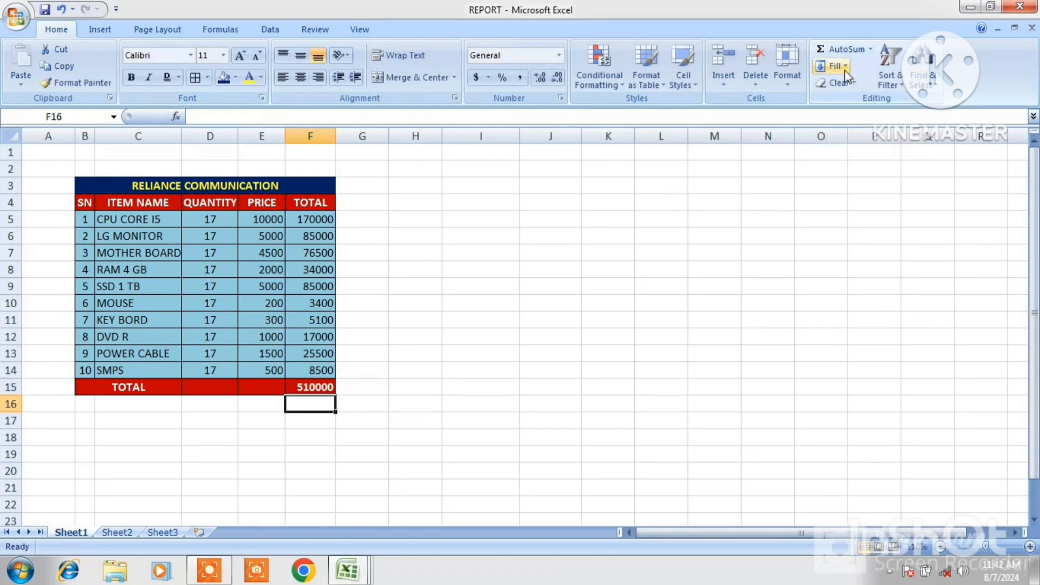
Enter the labels AVERAGE, MAX and MIN in cells E16 to E18
{"action": "left_click", "coordinate": [255, 405]}
{"action": "type", "text": "AV"}
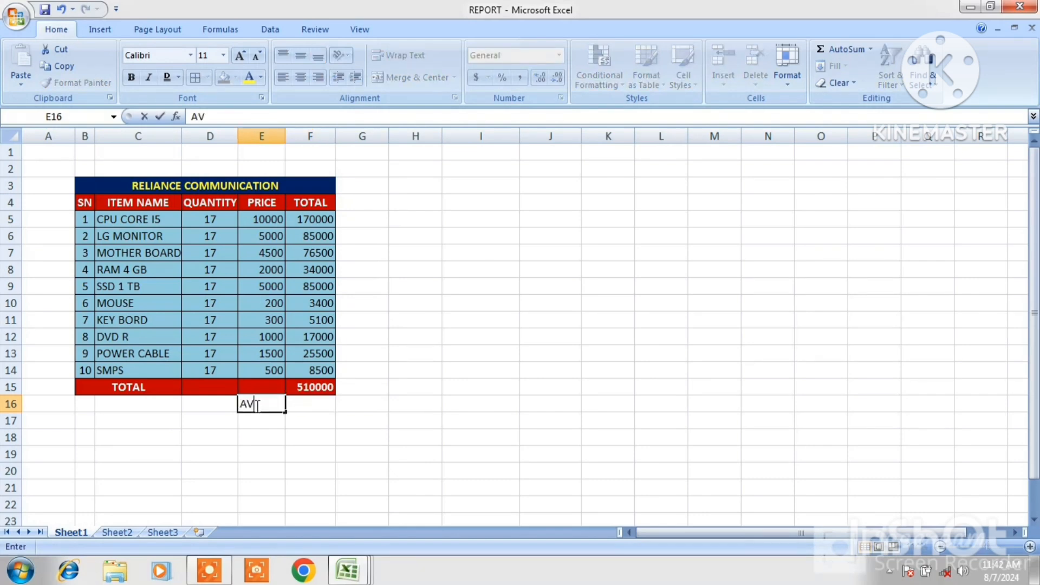
{"action": "type", "text": "ERAGE"}
{"action": "key", "text": "Return"}
{"action": "type", "text": "MA"}
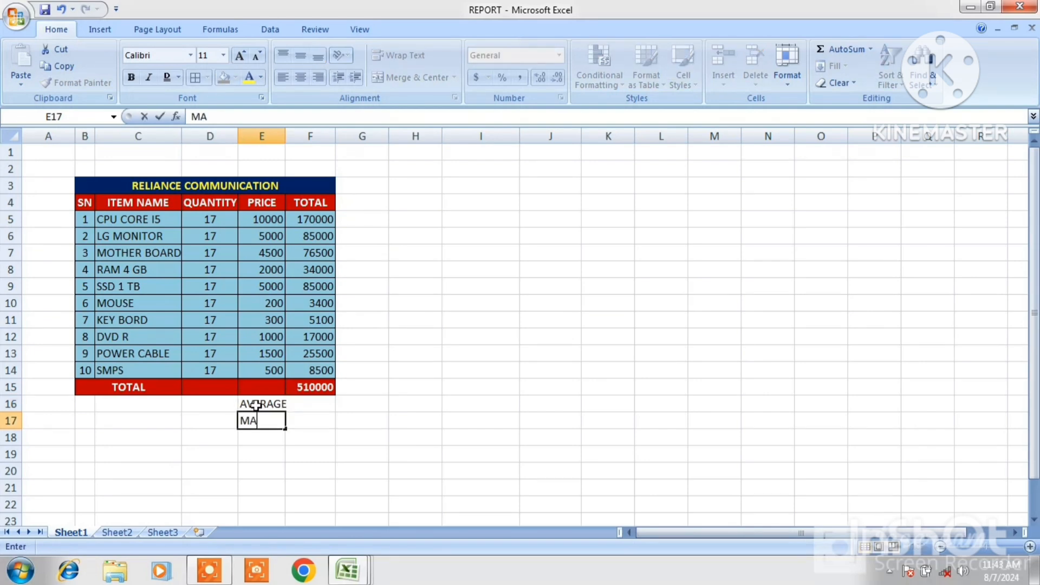
{"action": "type", "text": "X"}
{"action": "key", "text": "Return"}
{"action": "type", "text": "MIN"}
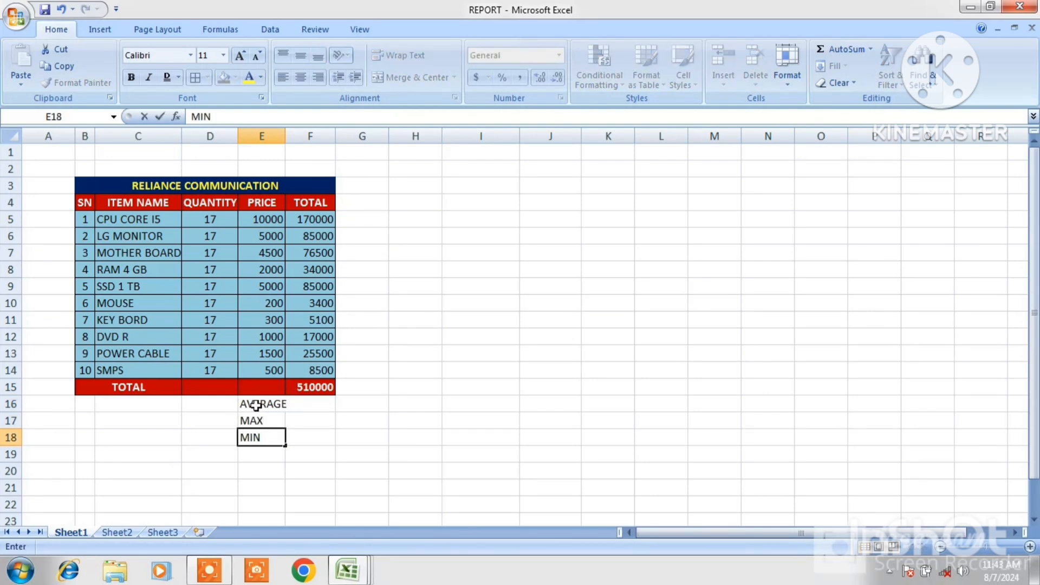
Insert an AVERAGE of the TOTAL values F5:F14 into cell F16
{"action": "left_click", "coordinate": [317, 405]}
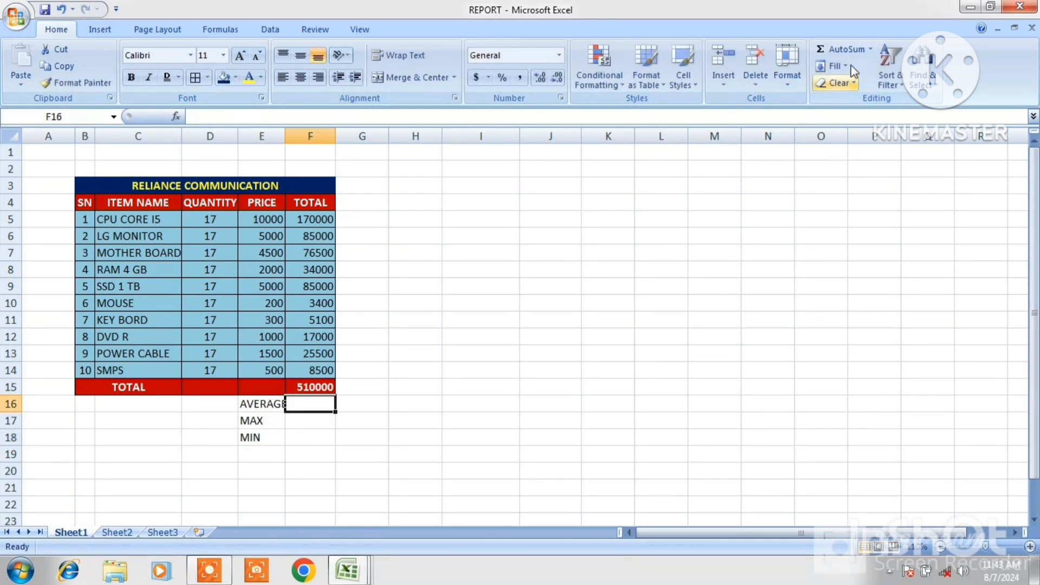
{"action": "left_click", "coordinate": [871, 50]}
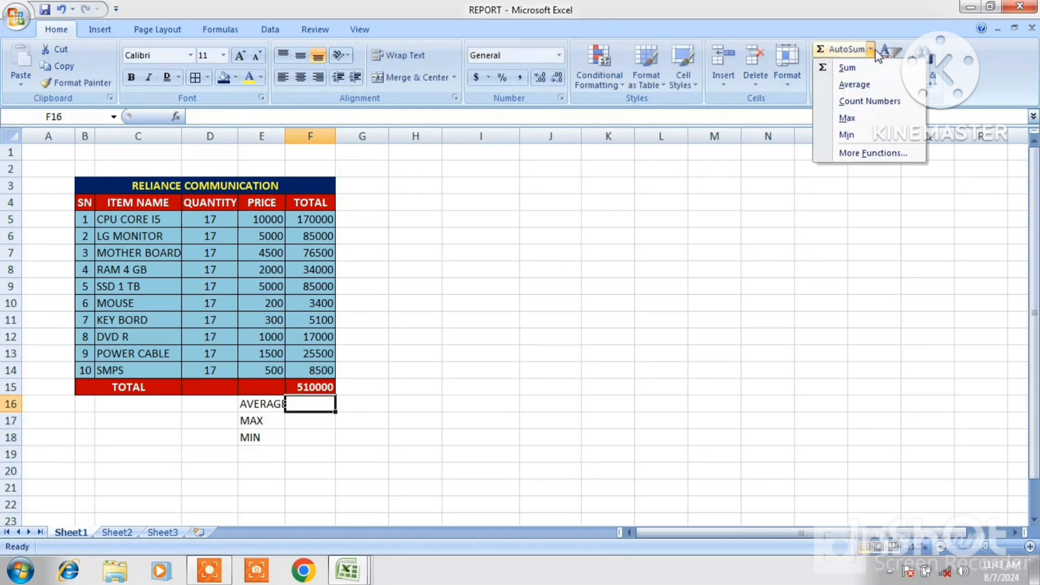
{"action": "left_click", "coordinate": [853, 84]}
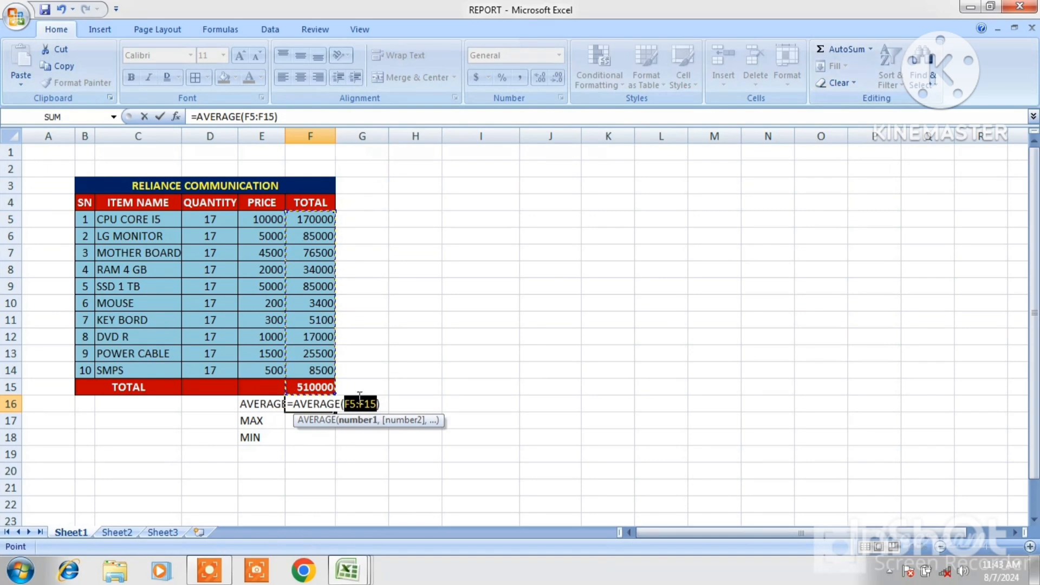
{"action": "left_click", "coordinate": [306, 216]}
{"action": "left_click_drag", "start_coordinate": [305, 217], "coordinate": [303, 368]}
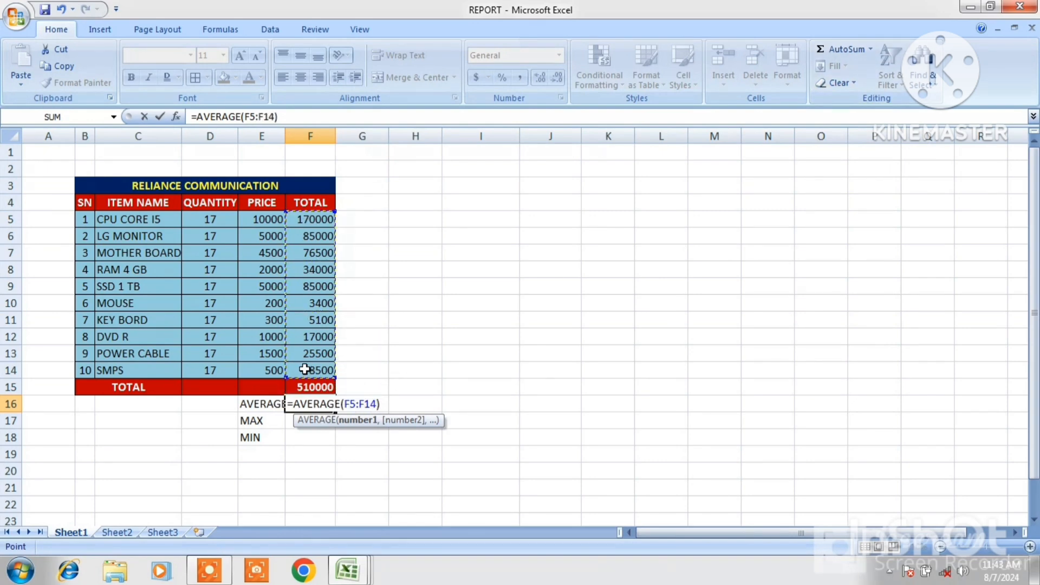
{"action": "key", "text": "Return"}
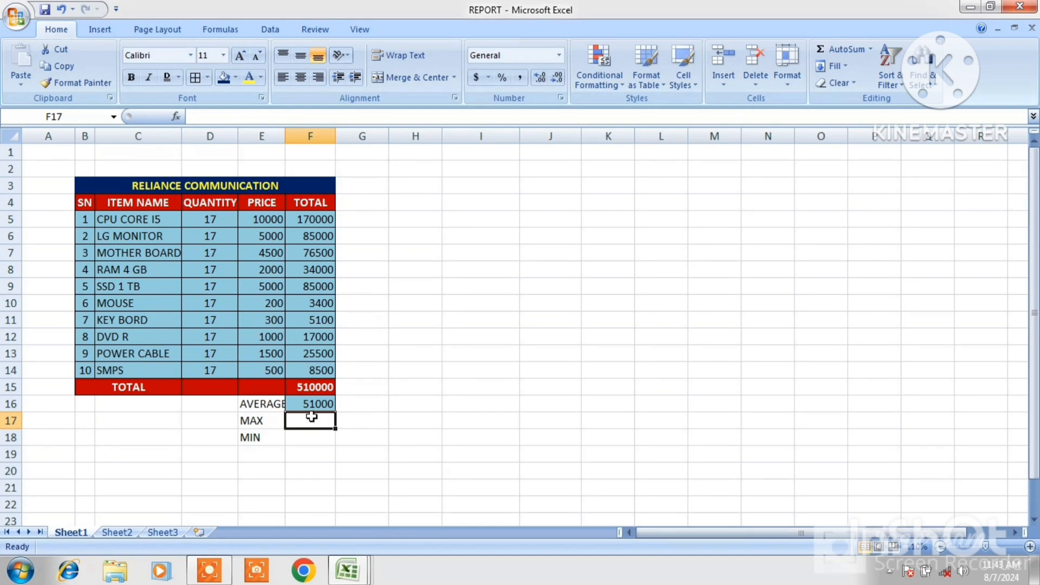
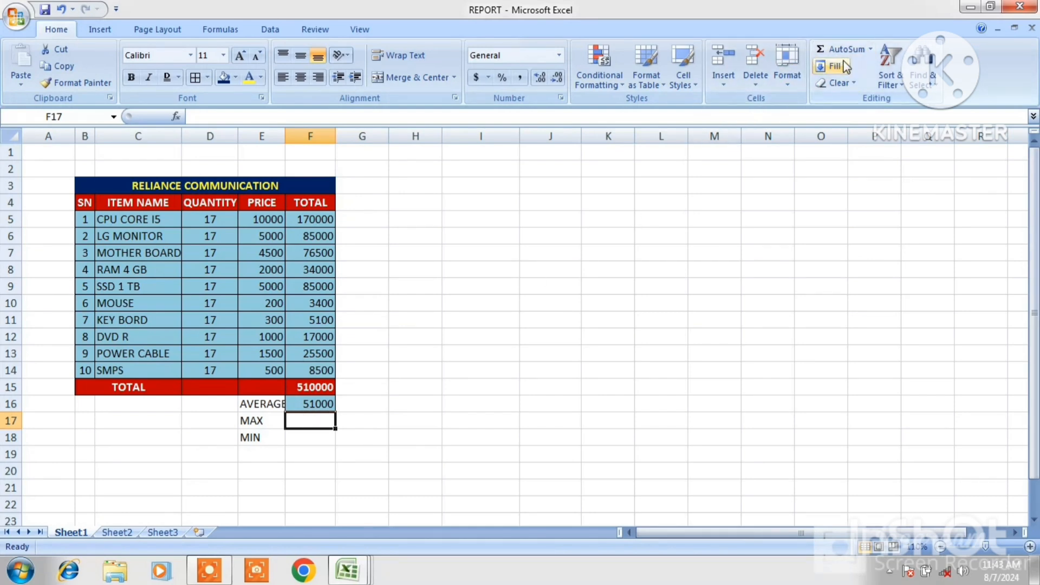
Insert a MAX of the TOTAL values F5:F14 into cell F17
{"action": "left_click", "coordinate": [871, 50]}
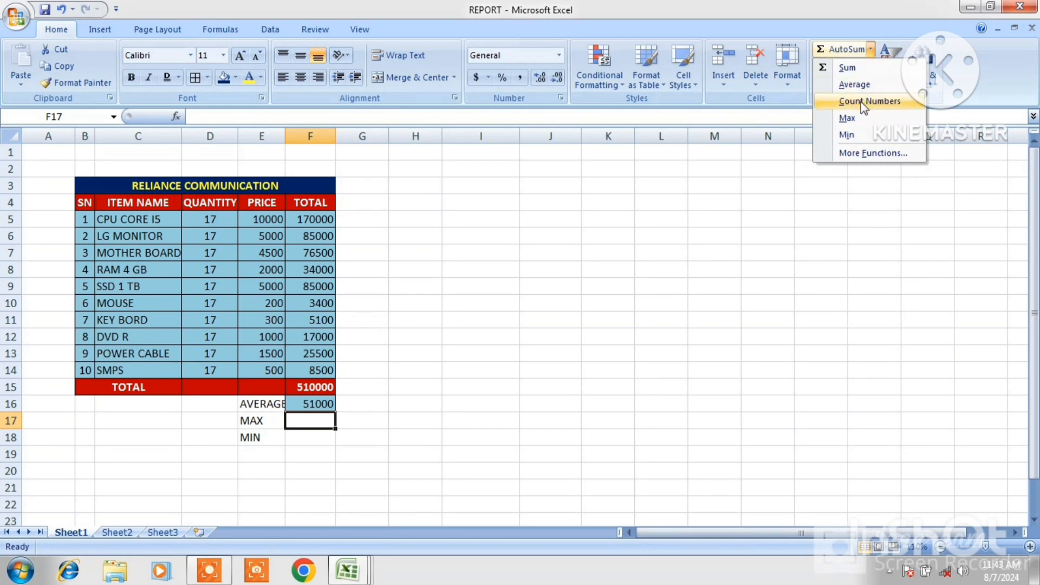
{"action": "left_click", "coordinate": [847, 118]}
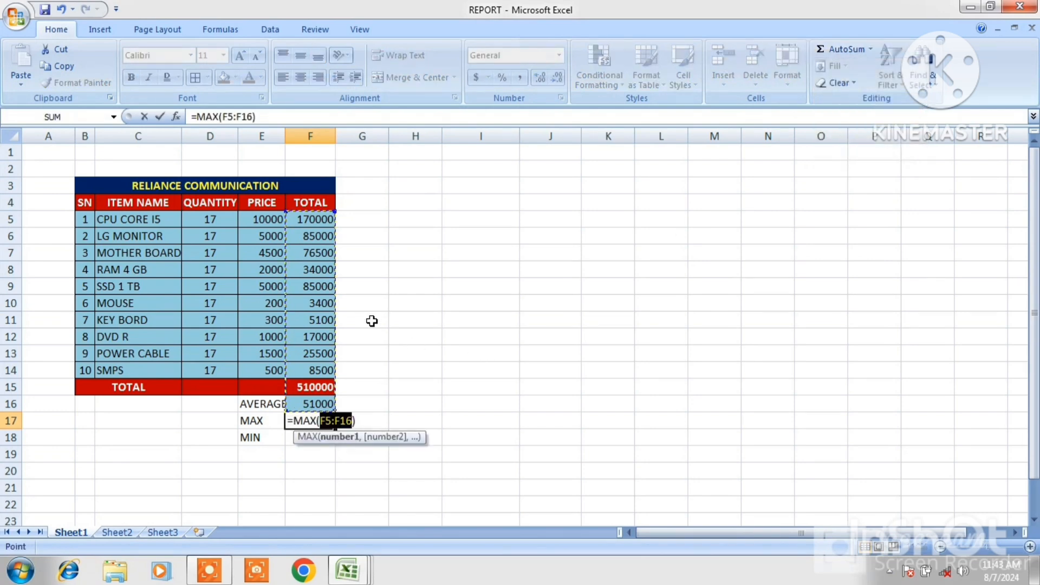
{"action": "left_click_drag", "start_coordinate": [331, 220], "coordinate": [304, 364]}
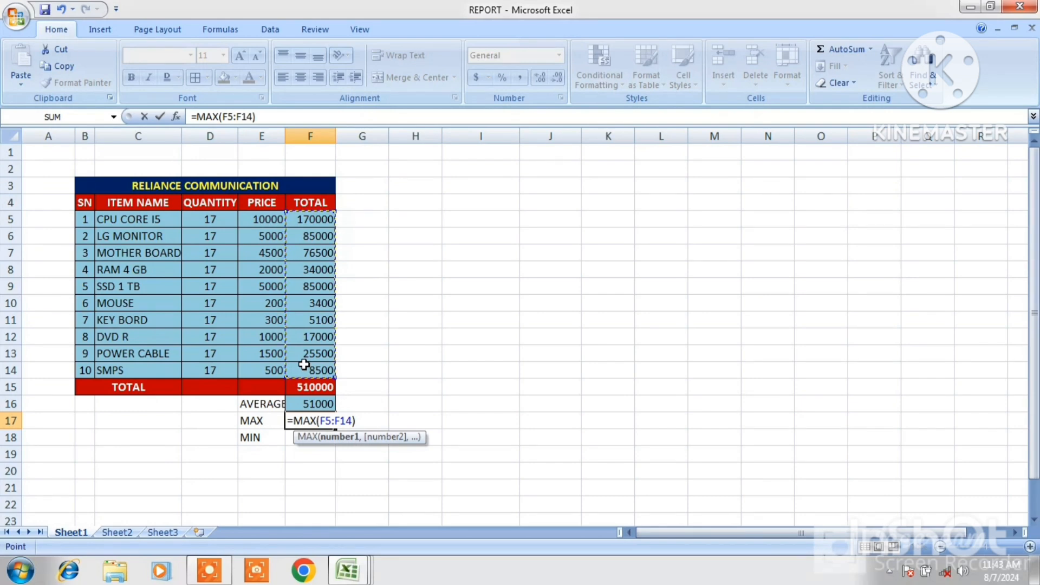
{"action": "key", "text": "Return"}
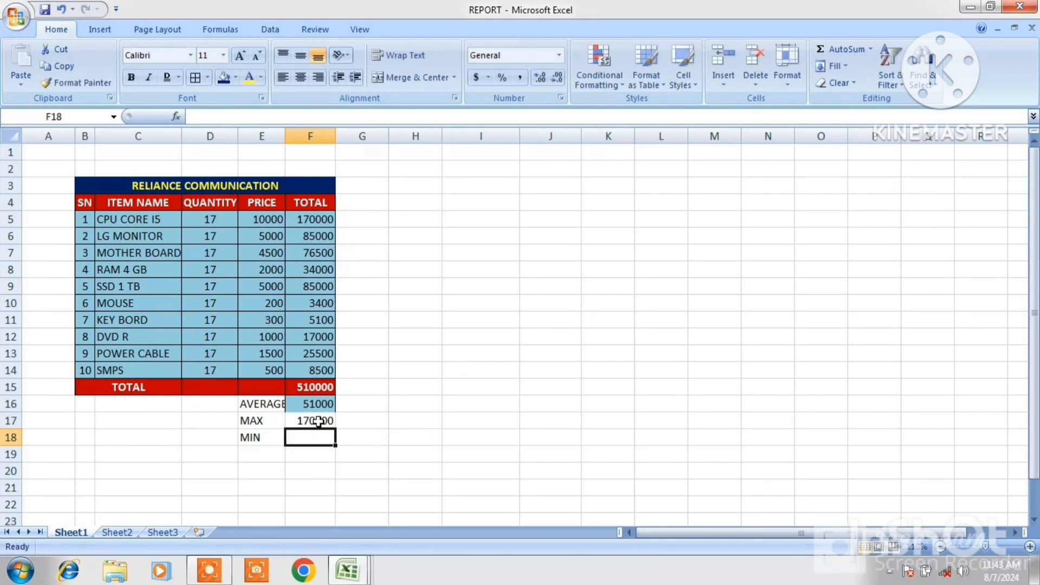
Insert a MIN of the TOTAL values F5:F14 into cell F18
{"action": "left_click", "coordinate": [305, 220]}
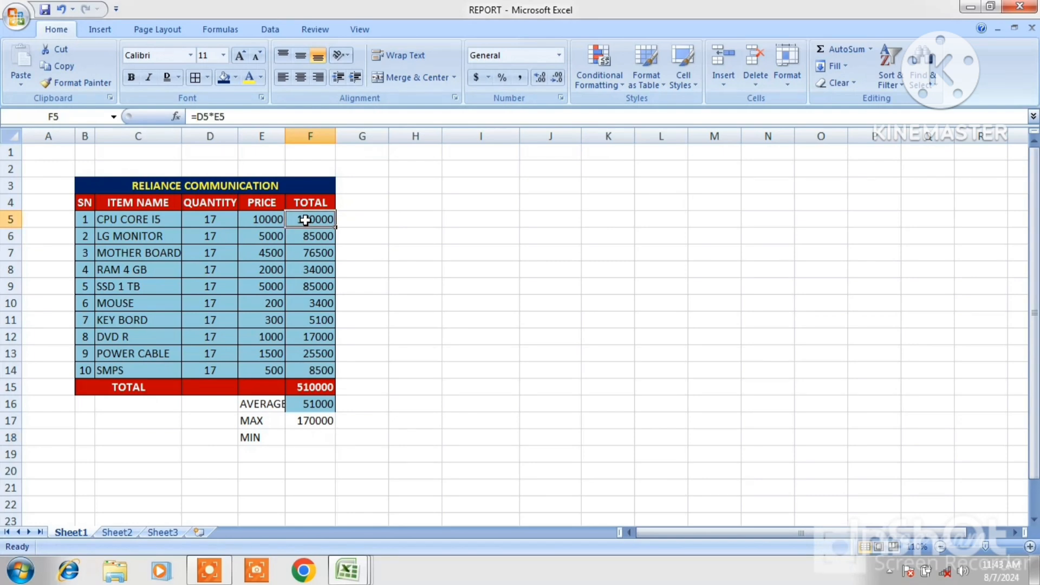
{"action": "left_click", "coordinate": [311, 419]}
{"action": "left_click", "coordinate": [310, 435]}
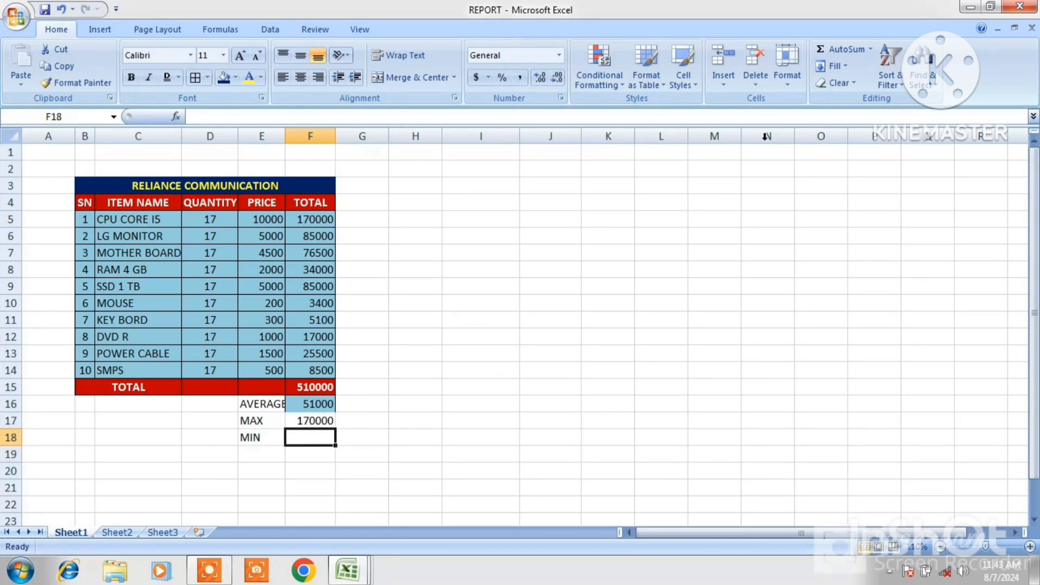
{"action": "left_click", "coordinate": [869, 48]}
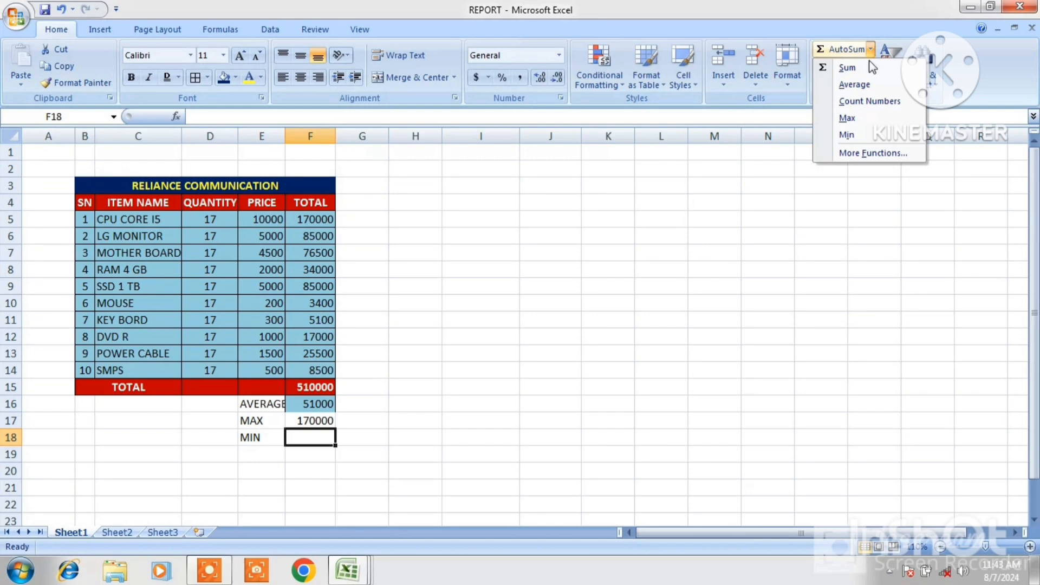
{"action": "left_click", "coordinate": [861, 132]}
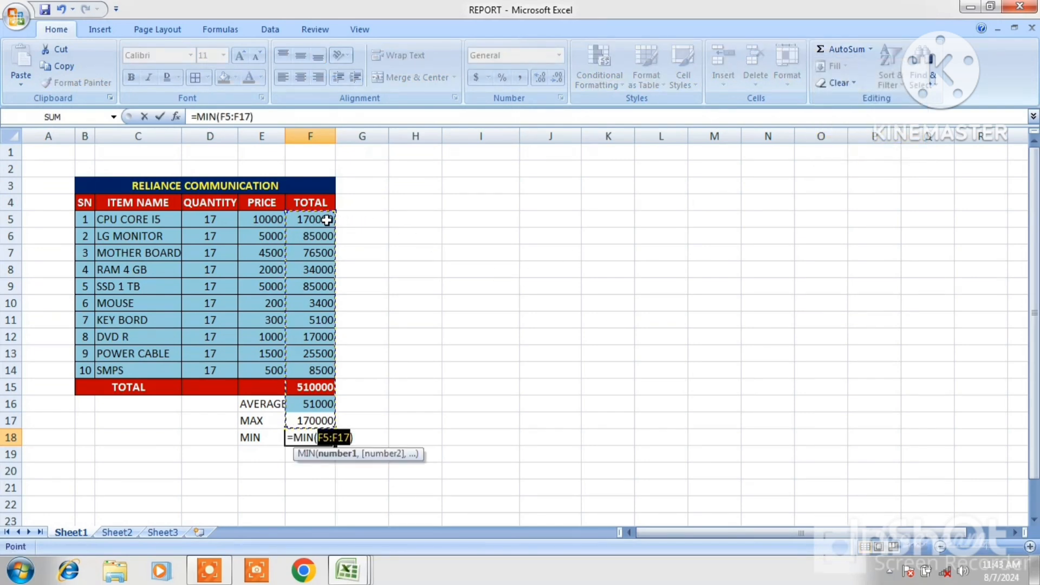
{"action": "left_click_drag", "start_coordinate": [325, 220], "coordinate": [328, 370]}
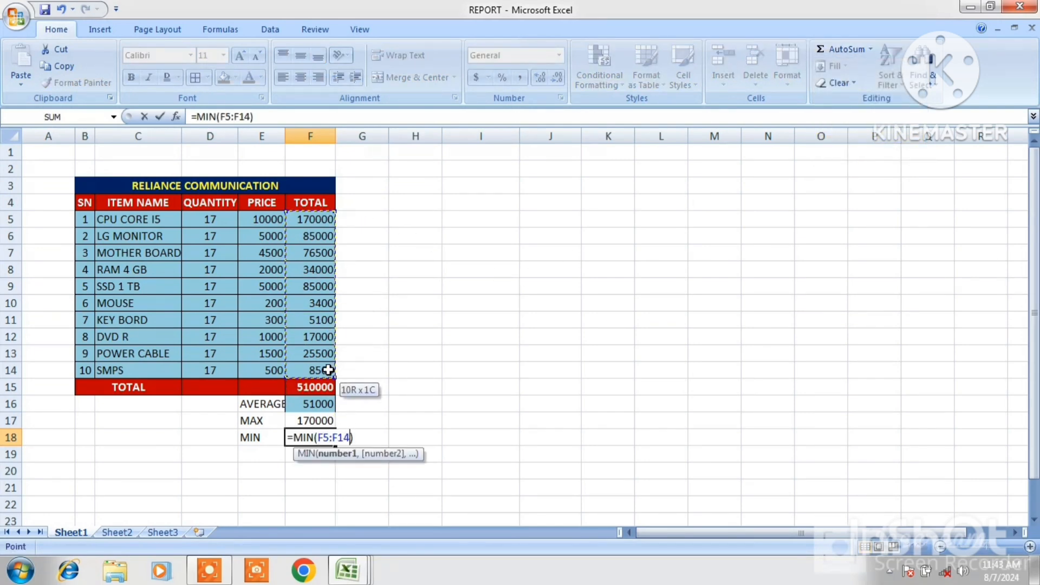
{"action": "key", "text": "Return"}
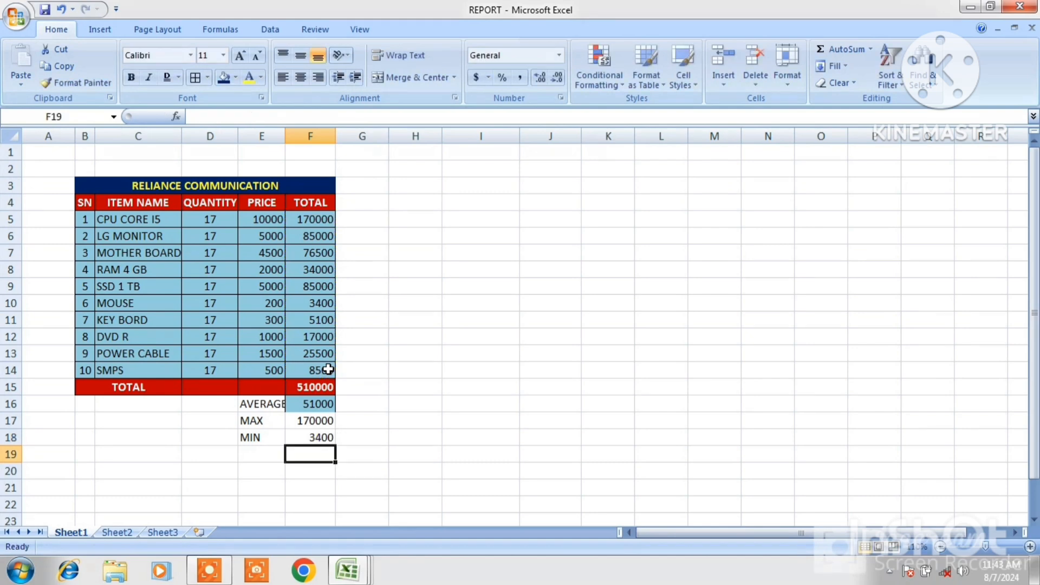
{"action": "left_click", "coordinate": [318, 436]}
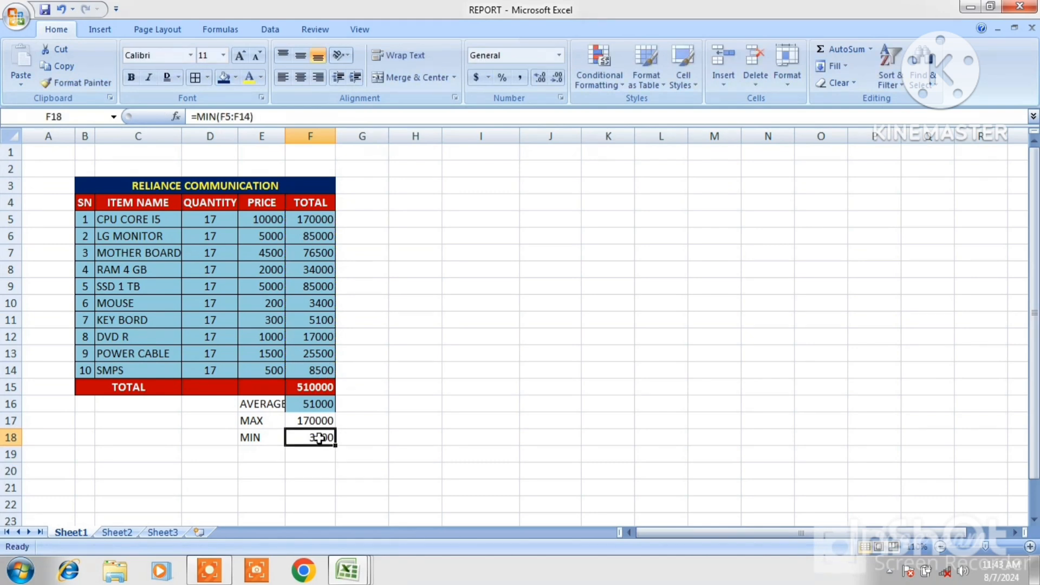
{"action": "left_click", "coordinate": [323, 302]}
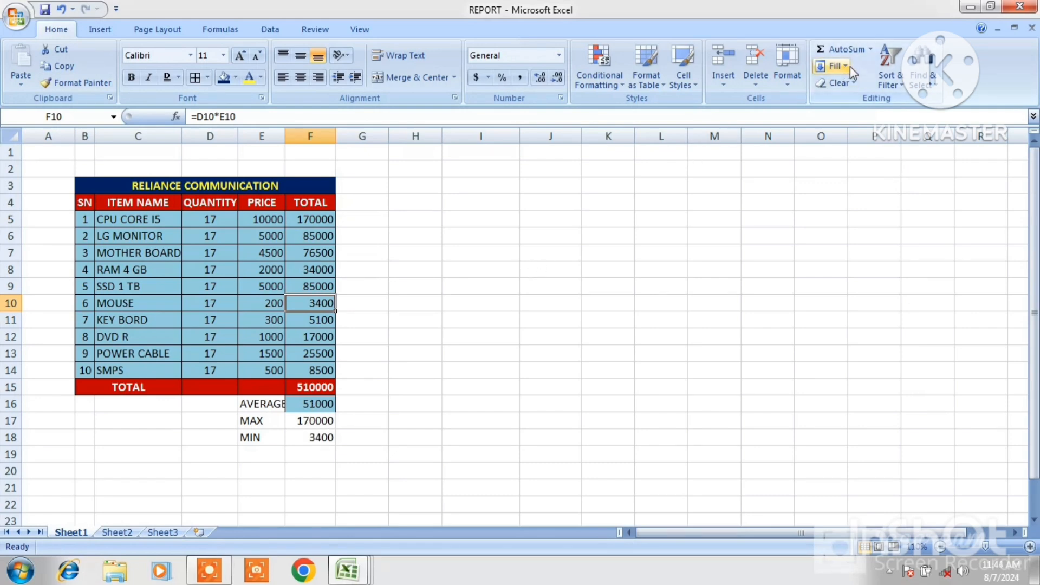
{"action": "left_click", "coordinate": [870, 49]}
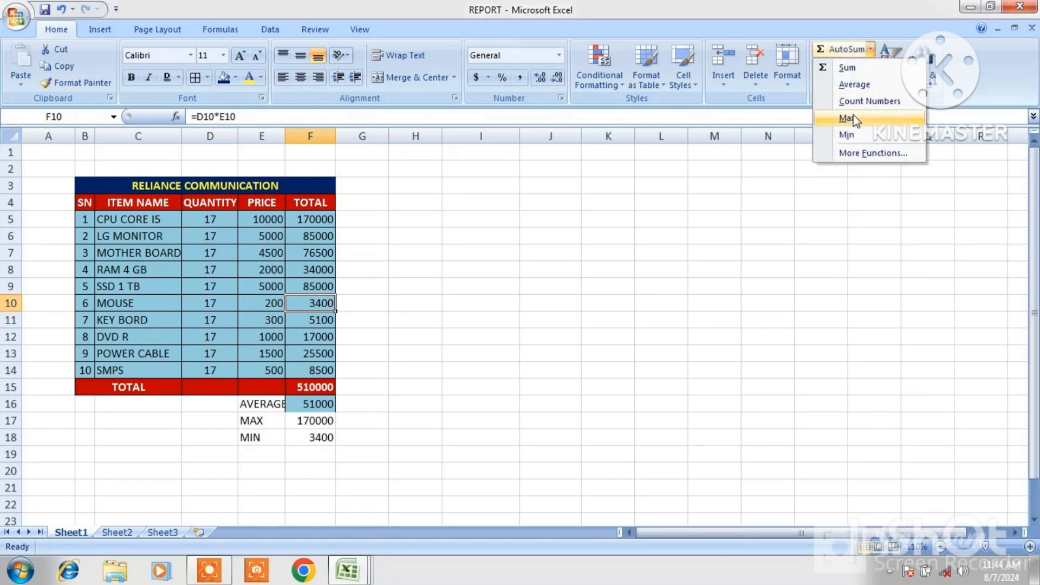
{"action": "left_click", "coordinate": [635, 233]}
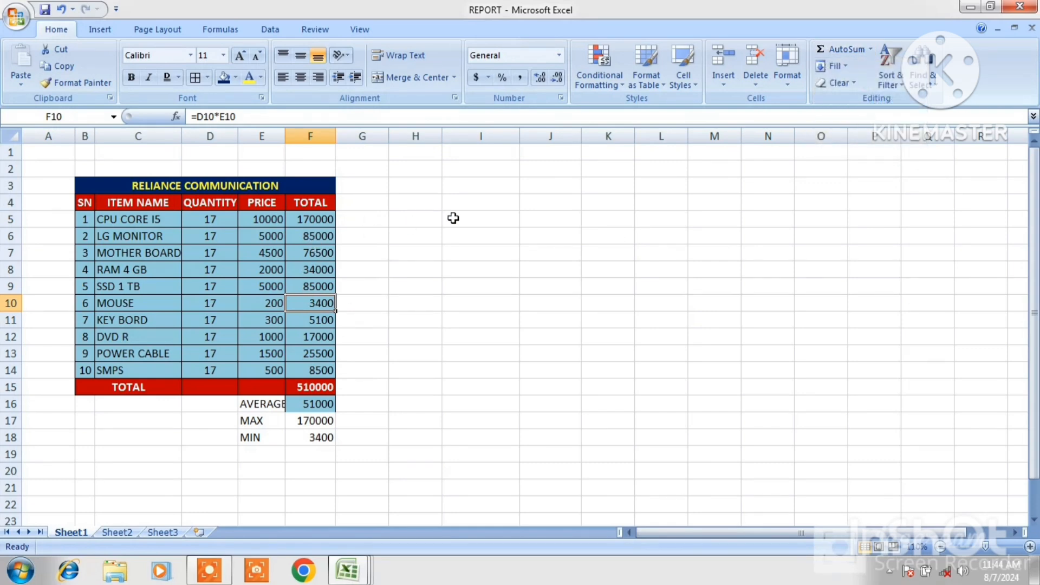
{"action": "left_click", "coordinate": [556, 202]}
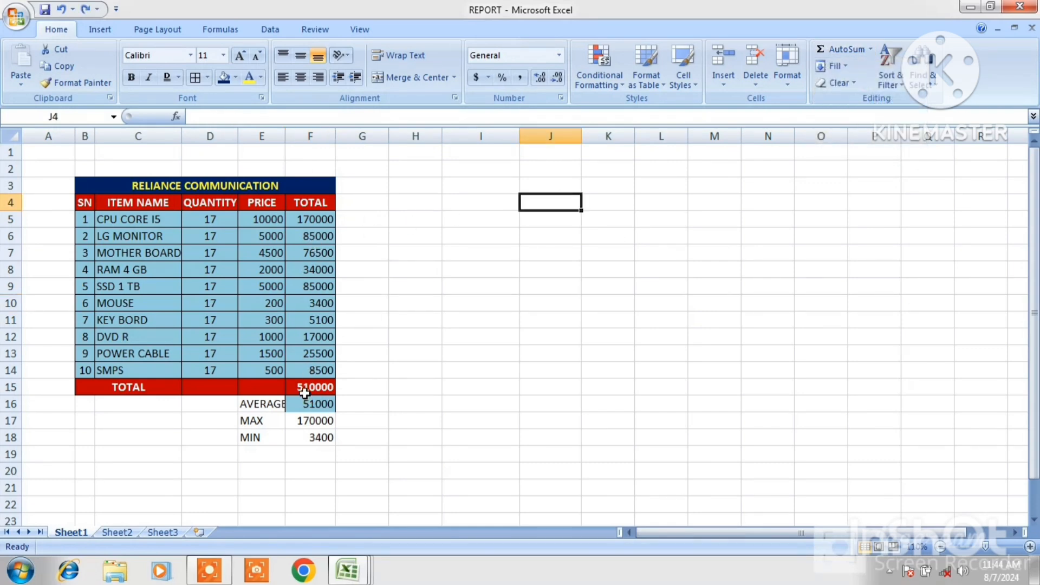
Clear the contents of cells F15 to F18
{"action": "left_click_drag", "start_coordinate": [301, 388], "coordinate": [308, 434]}
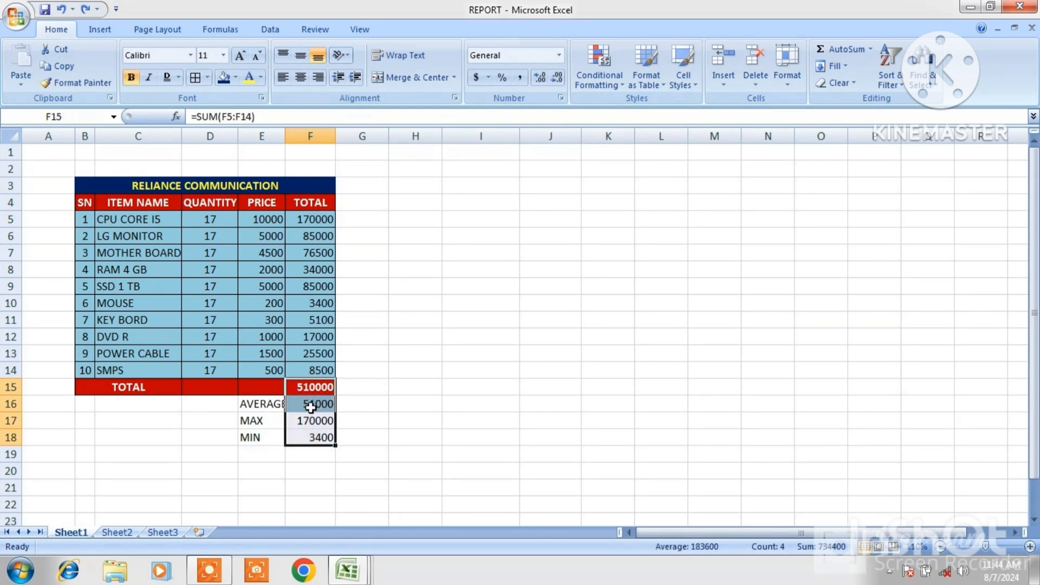
{"action": "right_click", "coordinate": [312, 413]}
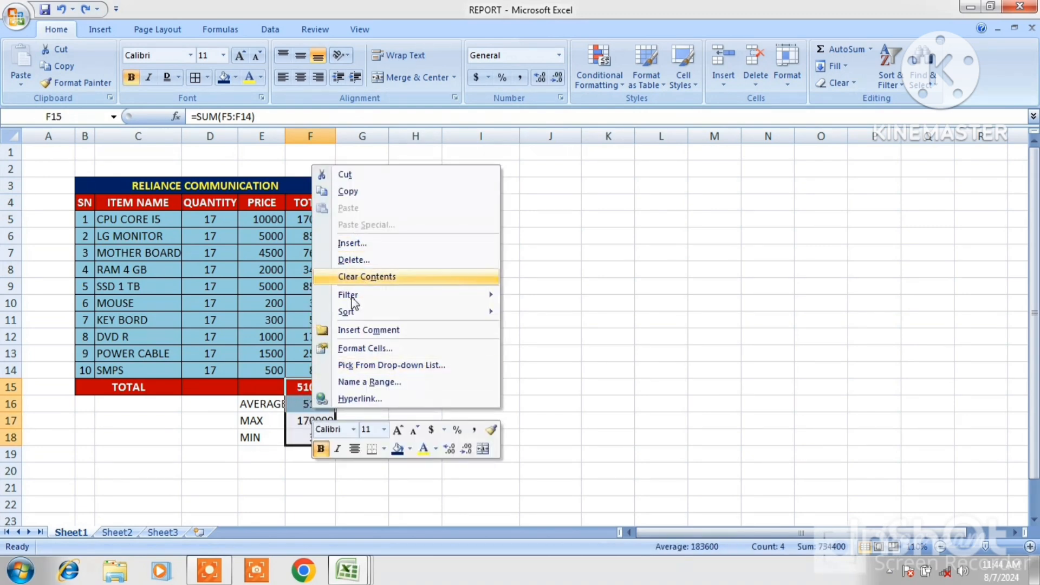
{"action": "left_click", "coordinate": [373, 277]}
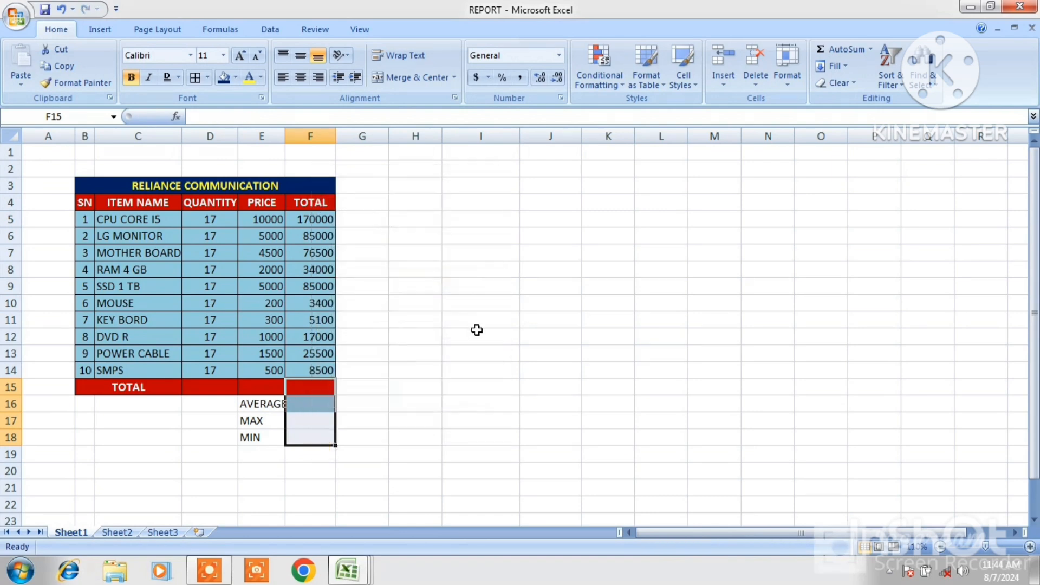
Select F5:F20 and use Count Numbers to count the TOTAL column into cell F20
{"action": "left_click", "coordinate": [476, 330]}
{"action": "left_click_drag", "start_coordinate": [307, 221], "coordinate": [313, 473]}
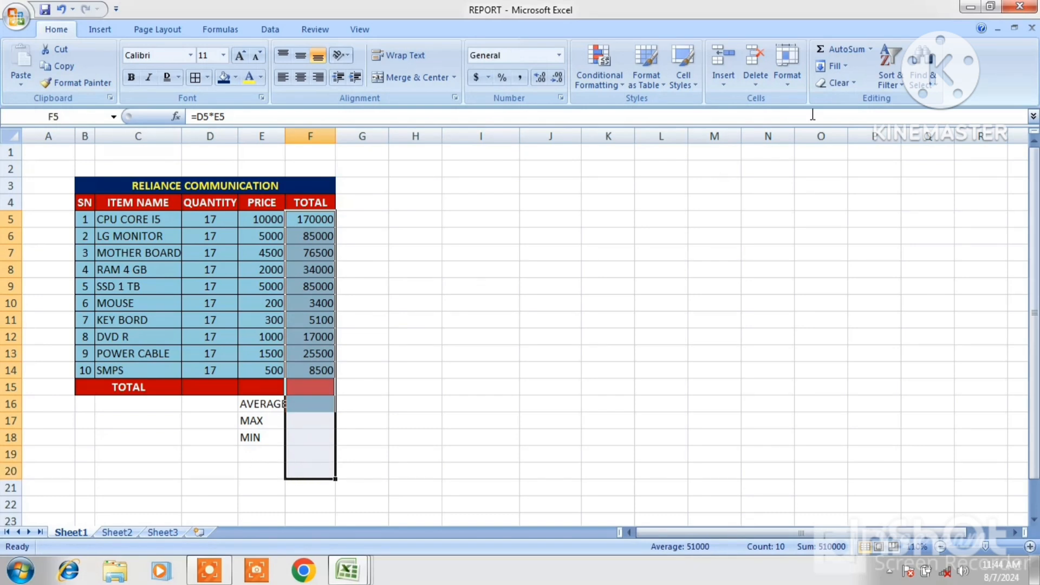
{"action": "left_click", "coordinate": [870, 49]}
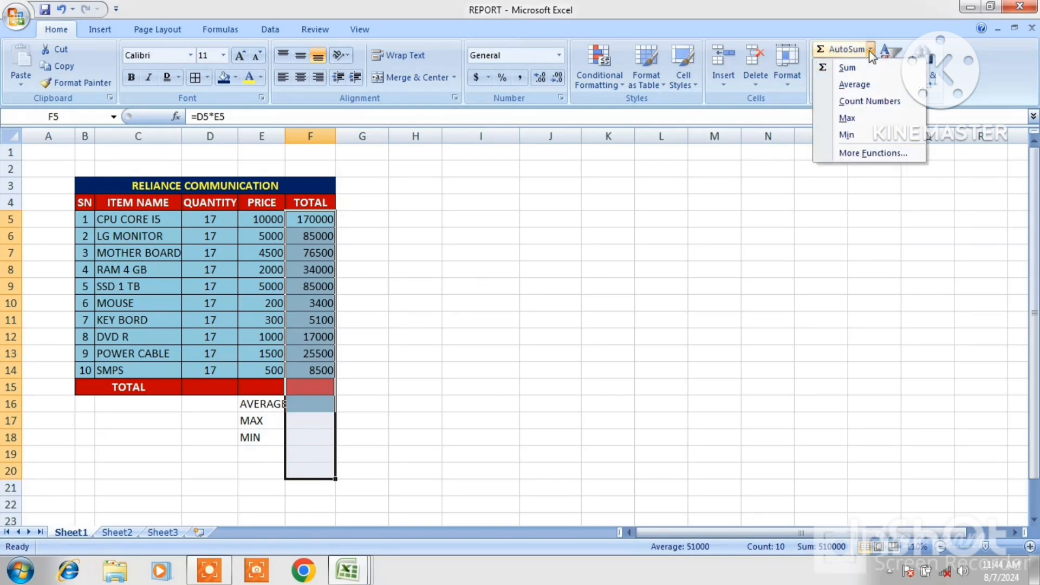
{"action": "left_click", "coordinate": [868, 101]}
{"action": "left_click", "coordinate": [310, 471]}
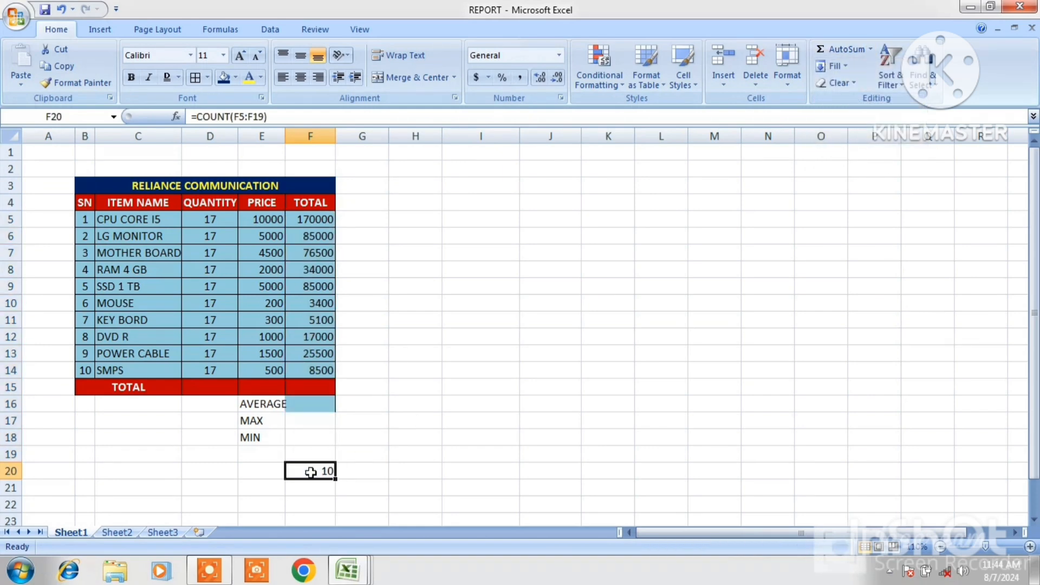
{"action": "left_click", "coordinate": [315, 375]}
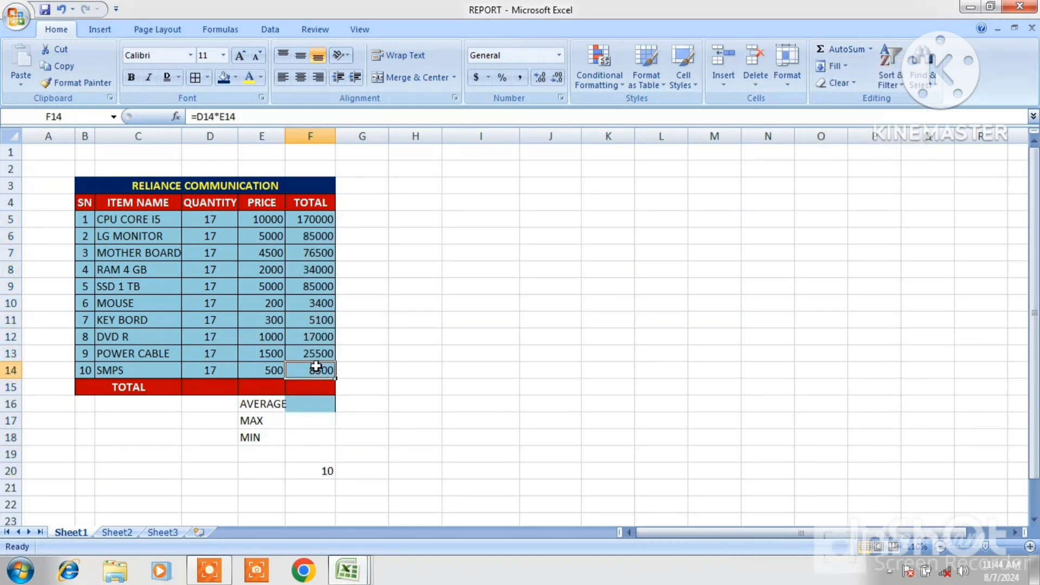
{"action": "left_click", "coordinate": [318, 351]}
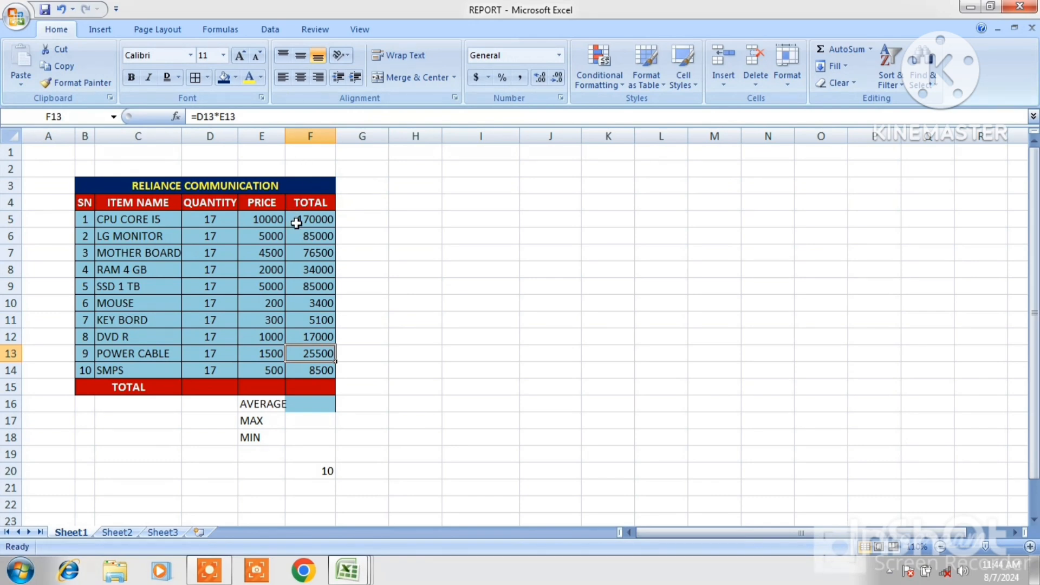
{"action": "left_click_drag", "start_coordinate": [296, 223], "coordinate": [86, 350]}
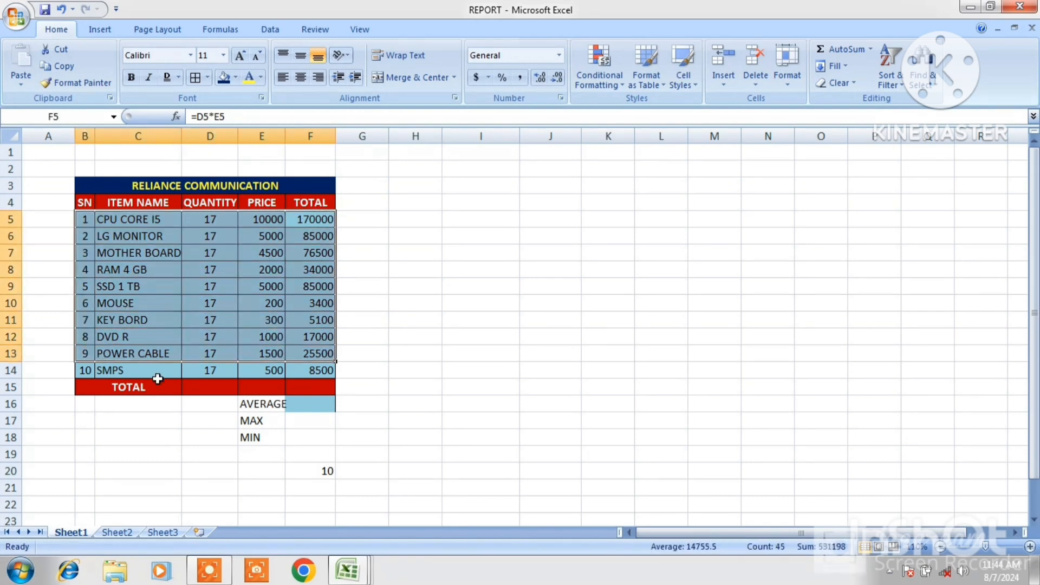
{"action": "left_click", "coordinate": [361, 453]}
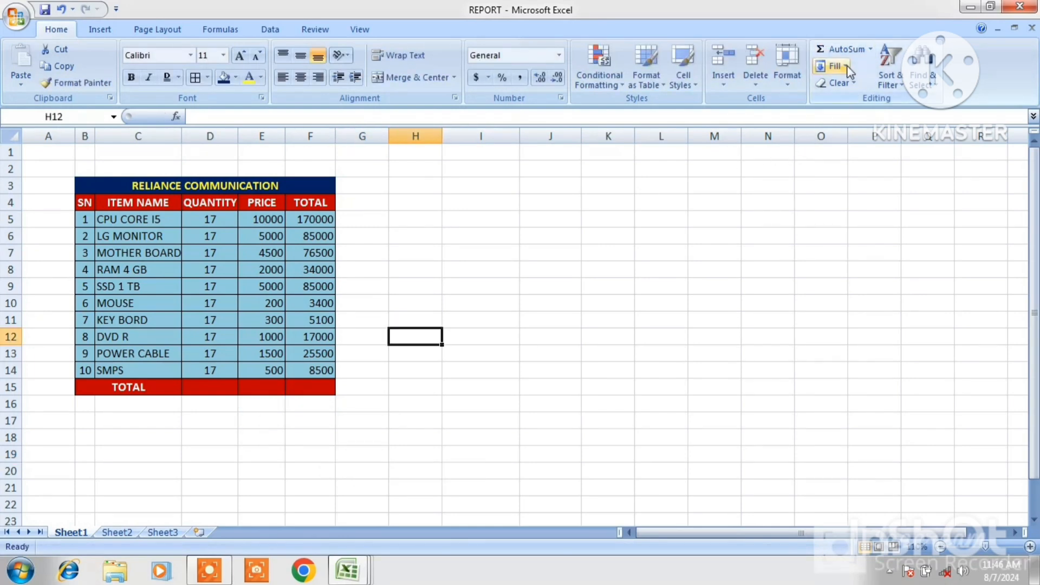
{"action": "left_click", "coordinate": [846, 67]}
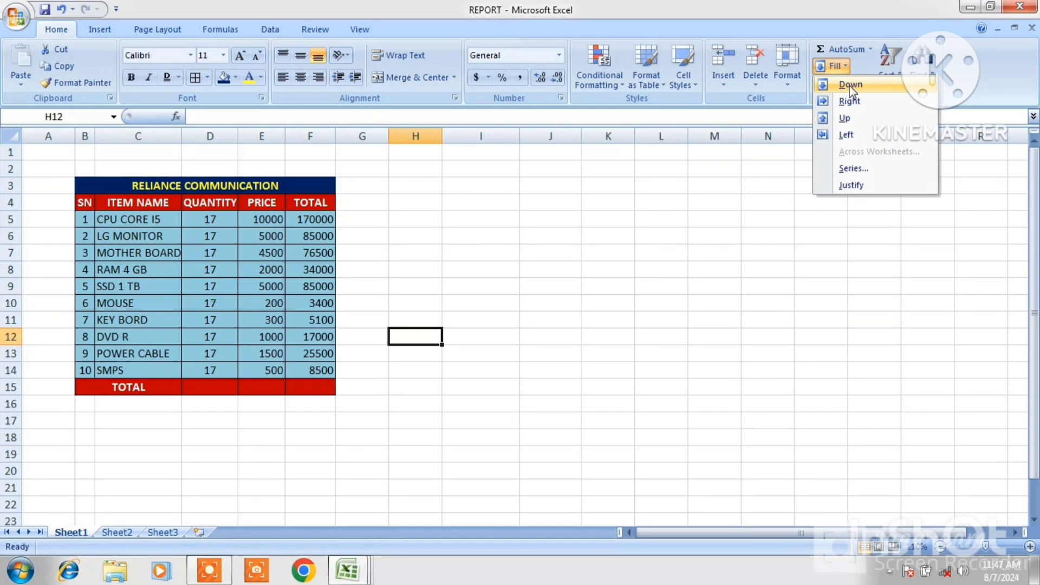
Set the QUANTITY of the first two items in D5 and D6 to 10
{"action": "left_click", "coordinate": [210, 222]}
{"action": "left_click", "coordinate": [218, 223]}
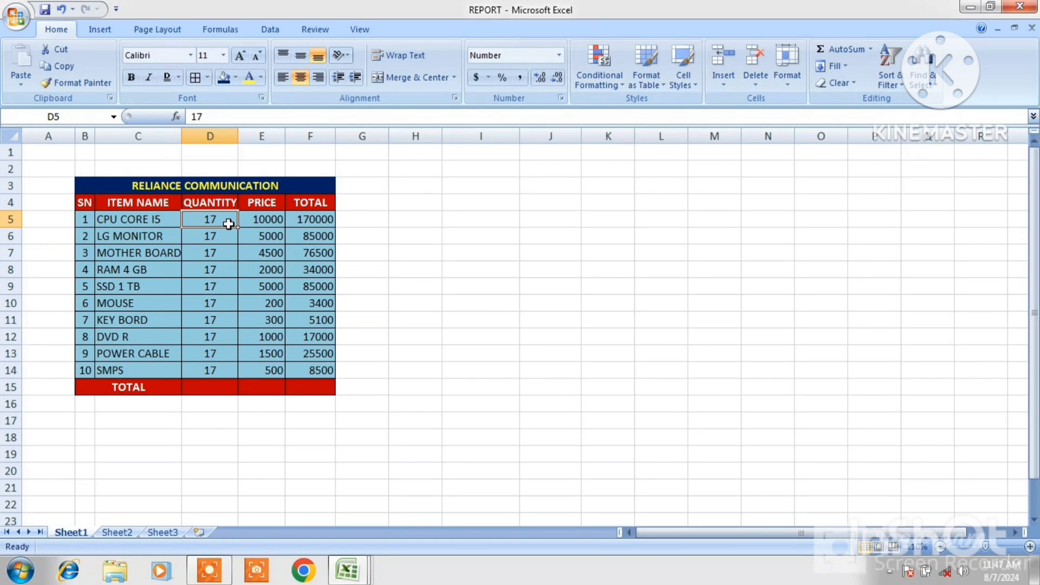
{"action": "type", "text": "10"}
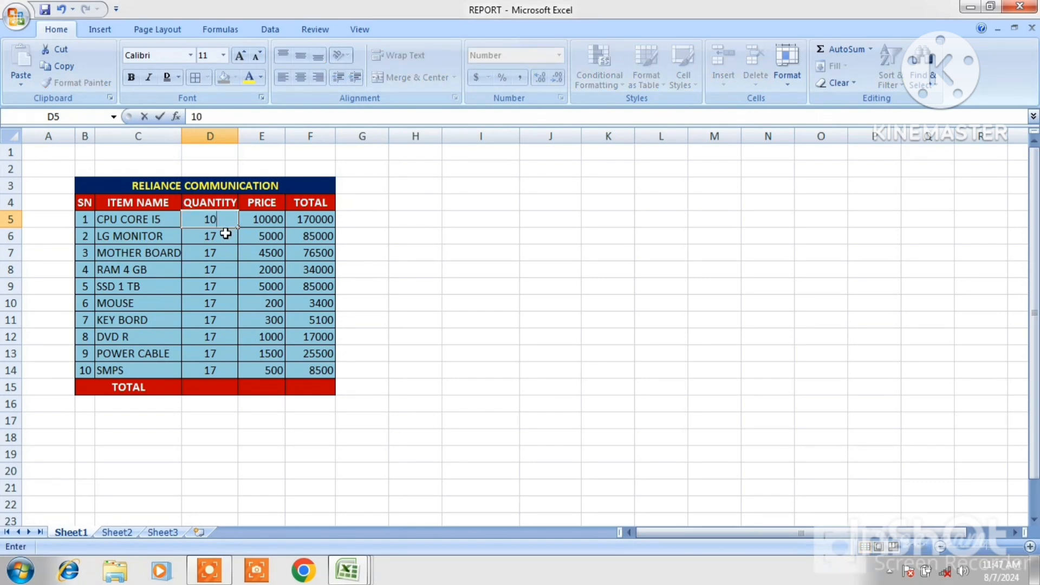
{"action": "left_click", "coordinate": [226, 234]}
{"action": "type", "text": "1"}
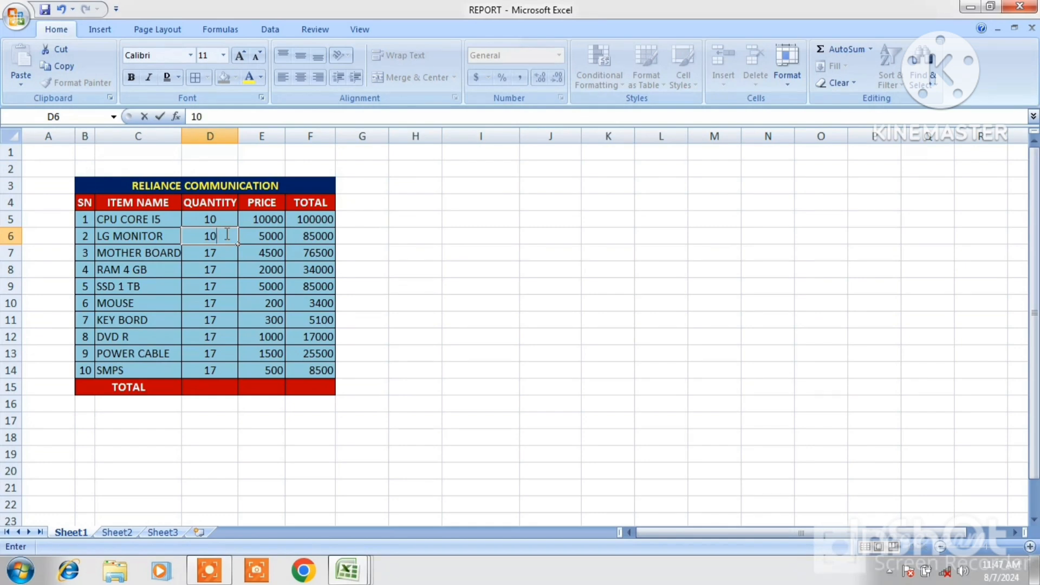
{"action": "type", "text": "0"}
{"action": "key", "text": "Return"}
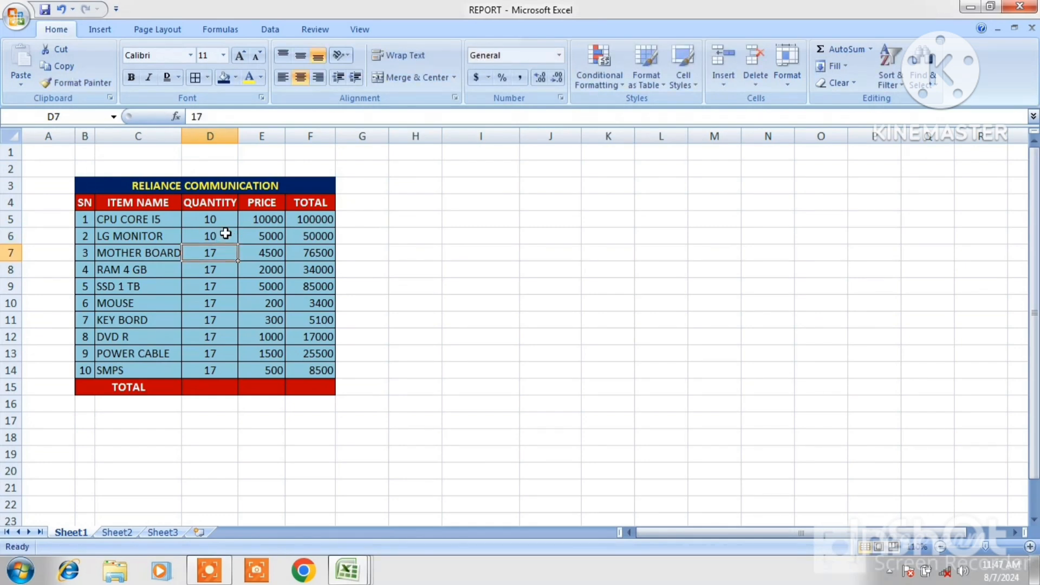
{"action": "type", "text": "0"}
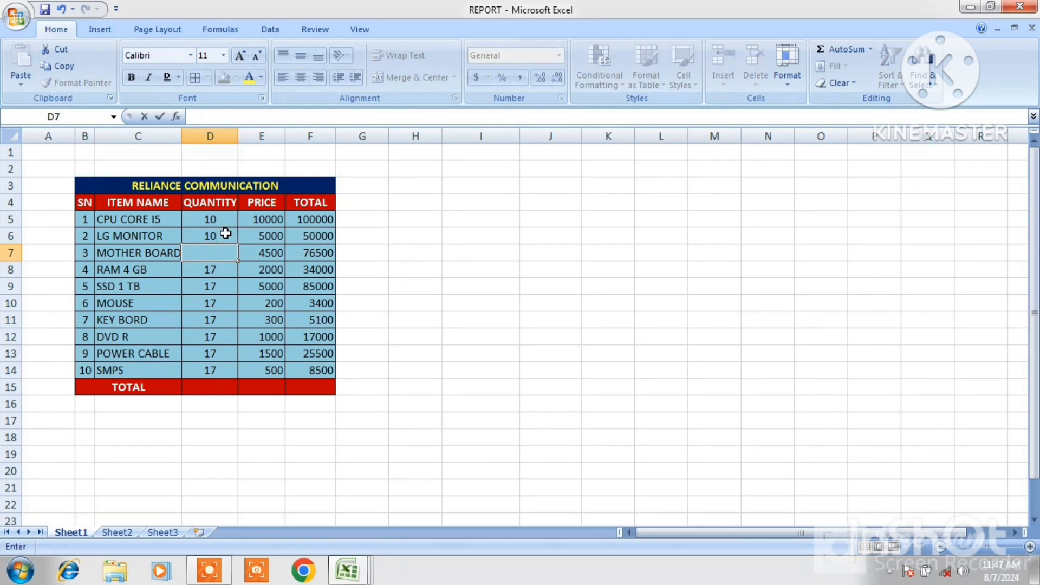
Fill the quantity 10 down from D5 through D14 with Fill Down
{"action": "left_click", "coordinate": [213, 221]}
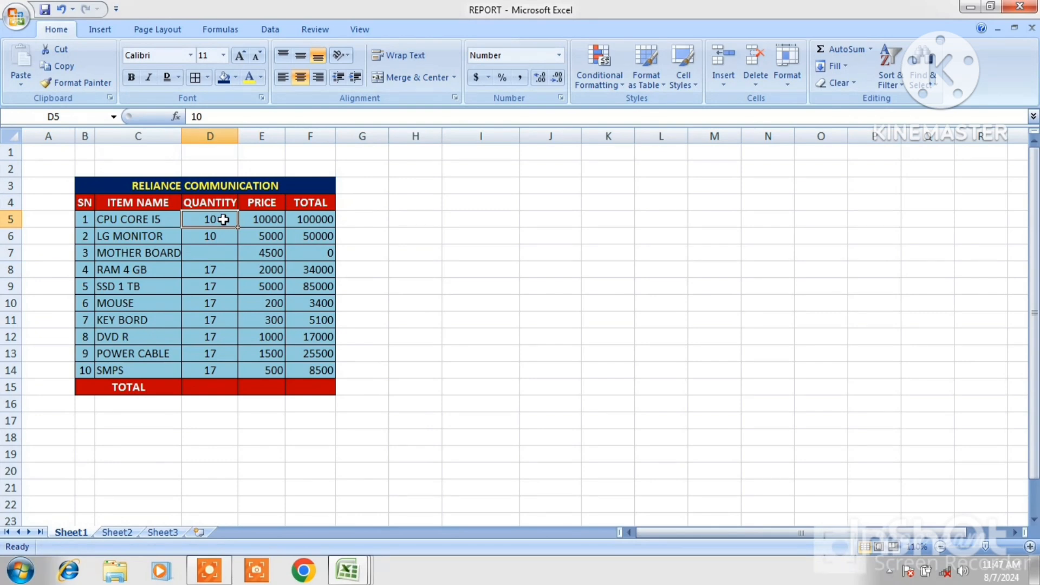
{"action": "left_click_drag", "start_coordinate": [223, 220], "coordinate": [217, 365]}
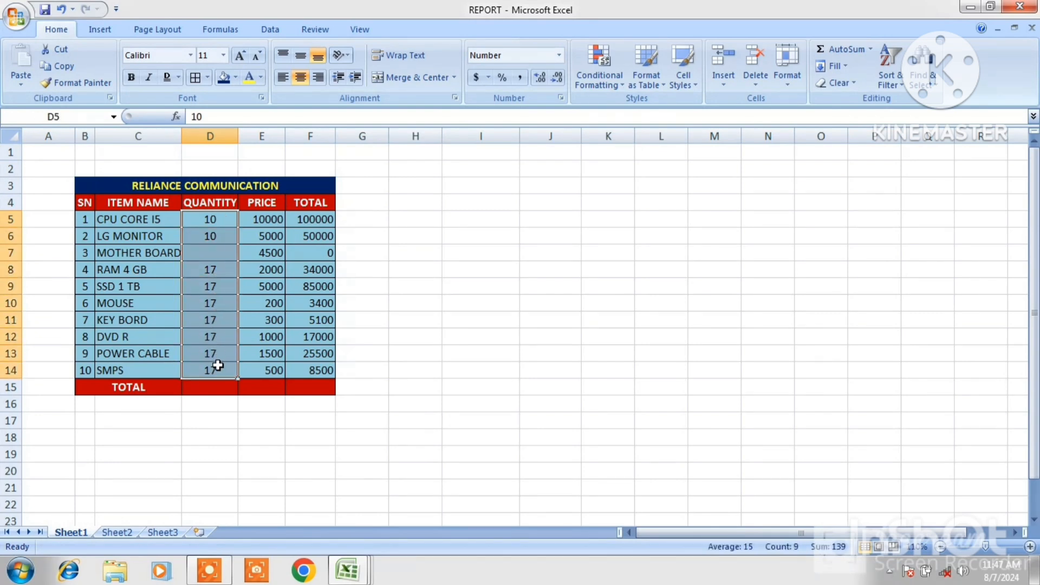
{"action": "left_click", "coordinate": [843, 67]}
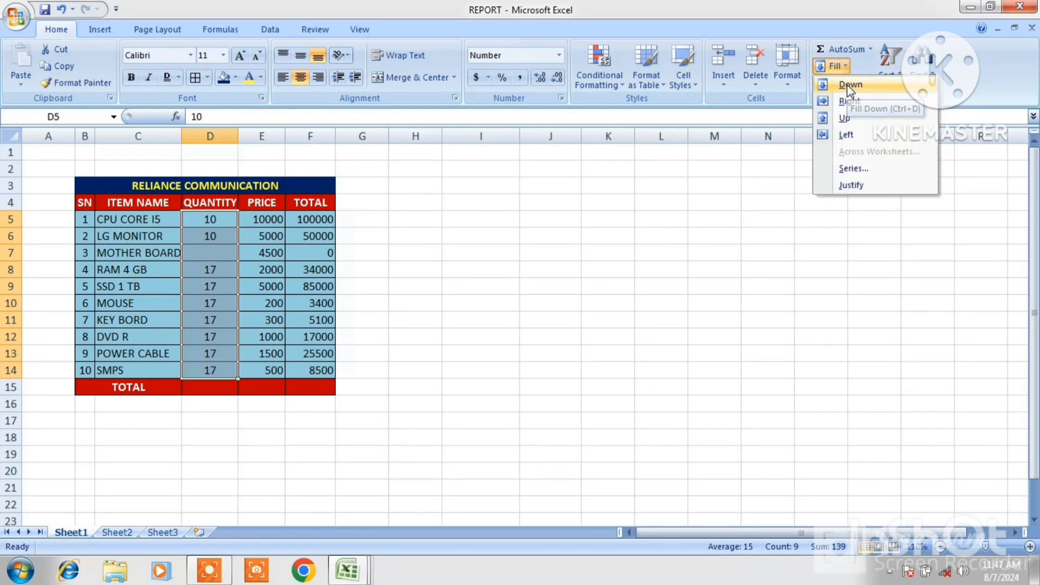
{"action": "left_click", "coordinate": [848, 86]}
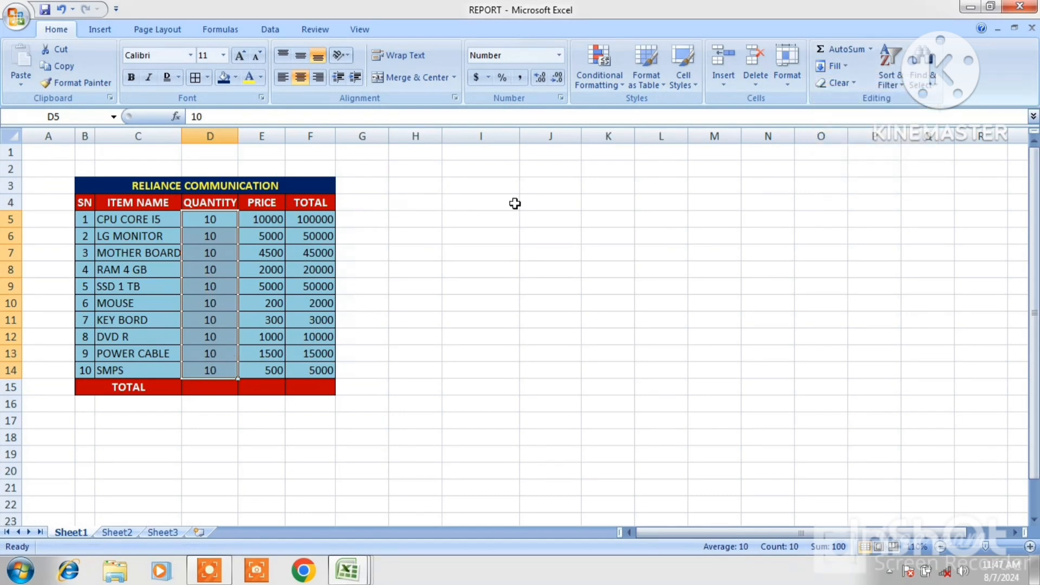
Enter a person's name as sample text in cell J4
{"action": "left_click", "coordinate": [563, 206]}
{"action": "type", "text": "MA"}
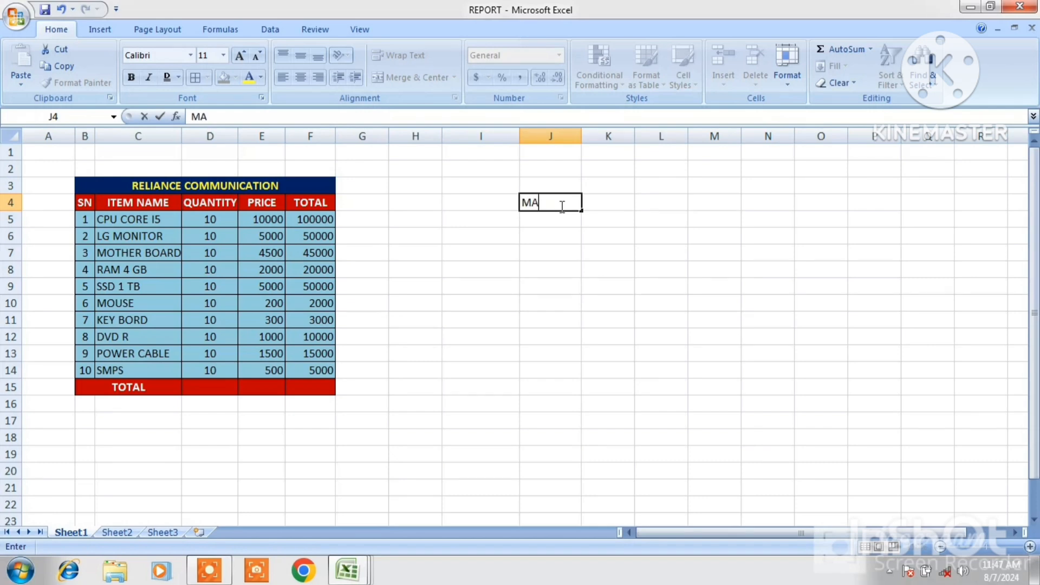
{"action": "type", "text": "NEESH"}
{"action": "left_click", "coordinate": [656, 214]}
Fill the name in J4 down through J20 with Fill Down
{"action": "left_click_drag", "start_coordinate": [570, 202], "coordinate": [561, 473]}
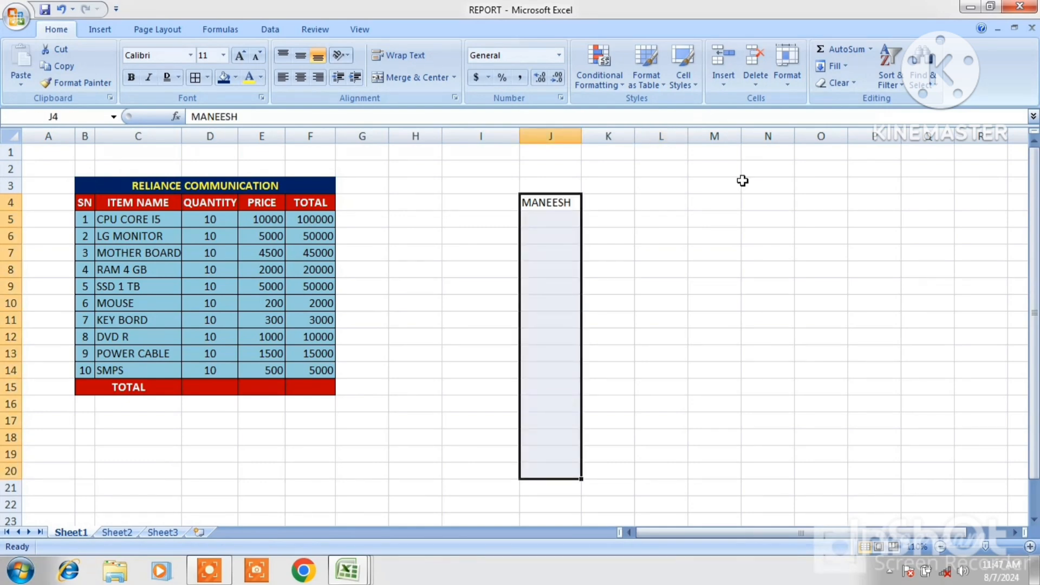
{"action": "left_click", "coordinate": [844, 65]}
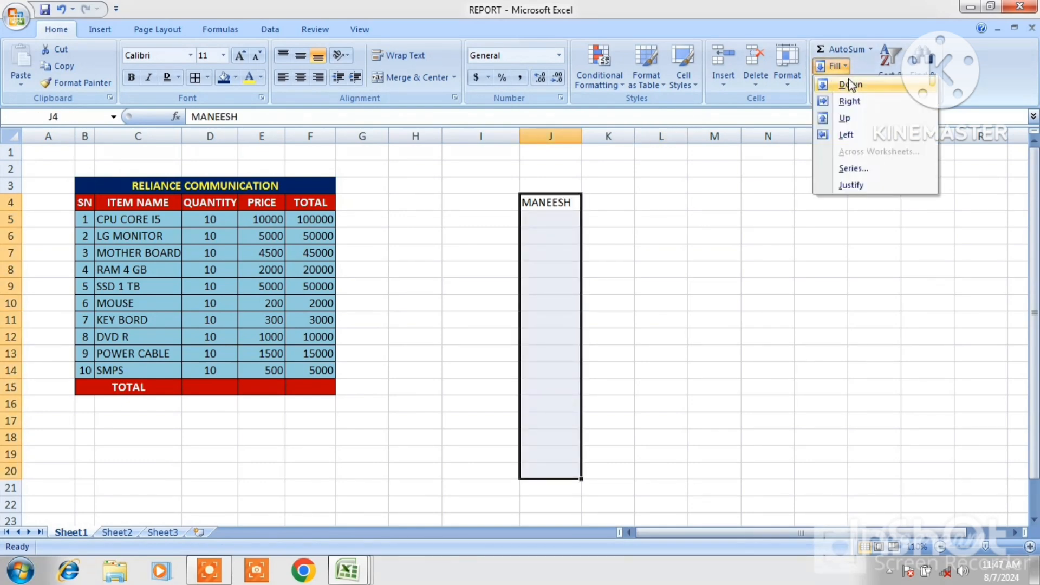
{"action": "left_click", "coordinate": [851, 86]}
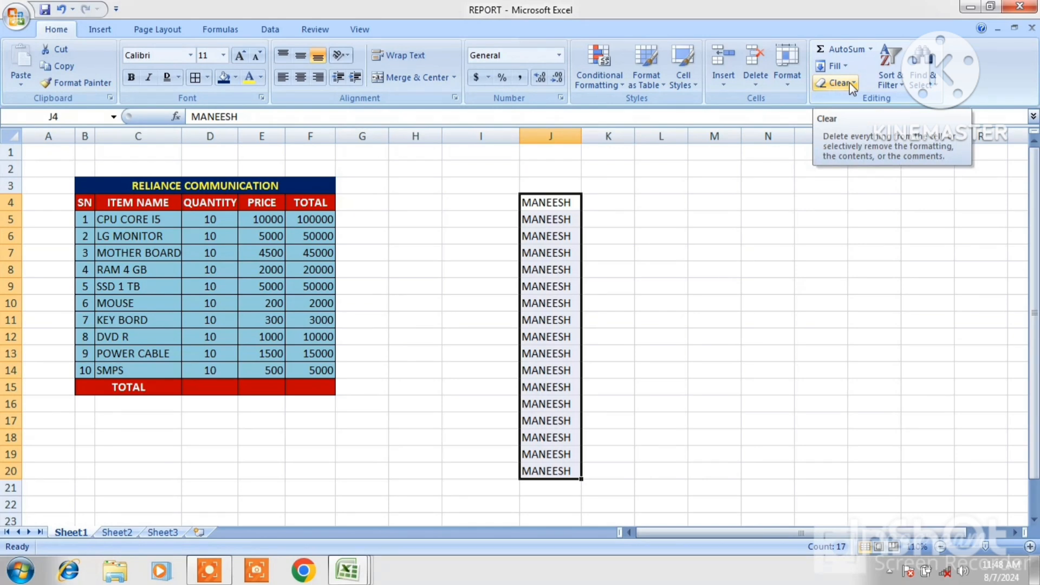
Fill the name in J4 right across J4:P4 with Fill Right
{"action": "left_click_drag", "start_coordinate": [561, 203], "coordinate": [858, 199]}
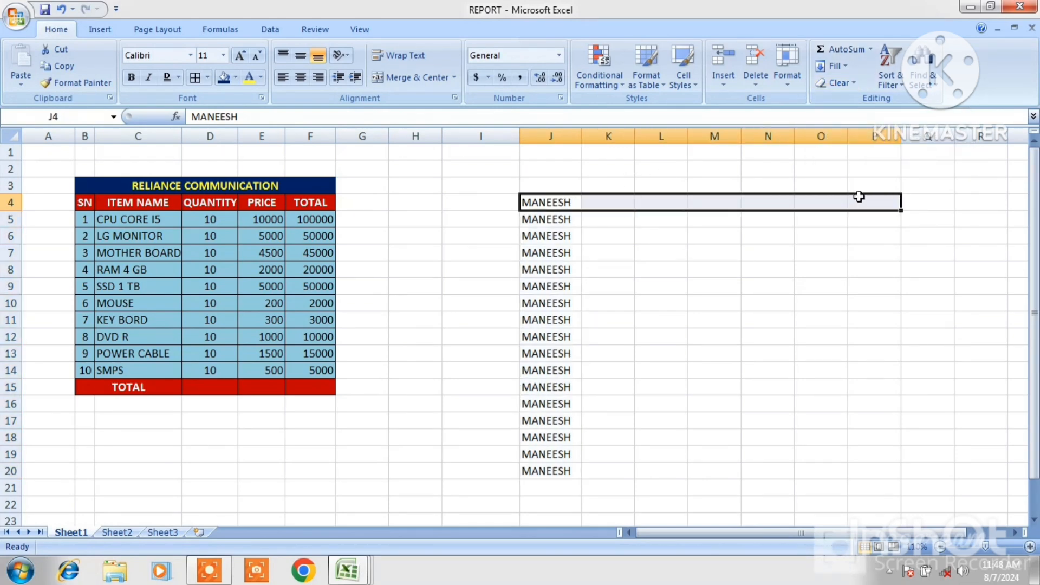
{"action": "left_click", "coordinate": [834, 66]}
{"action": "left_click", "coordinate": [848, 101]}
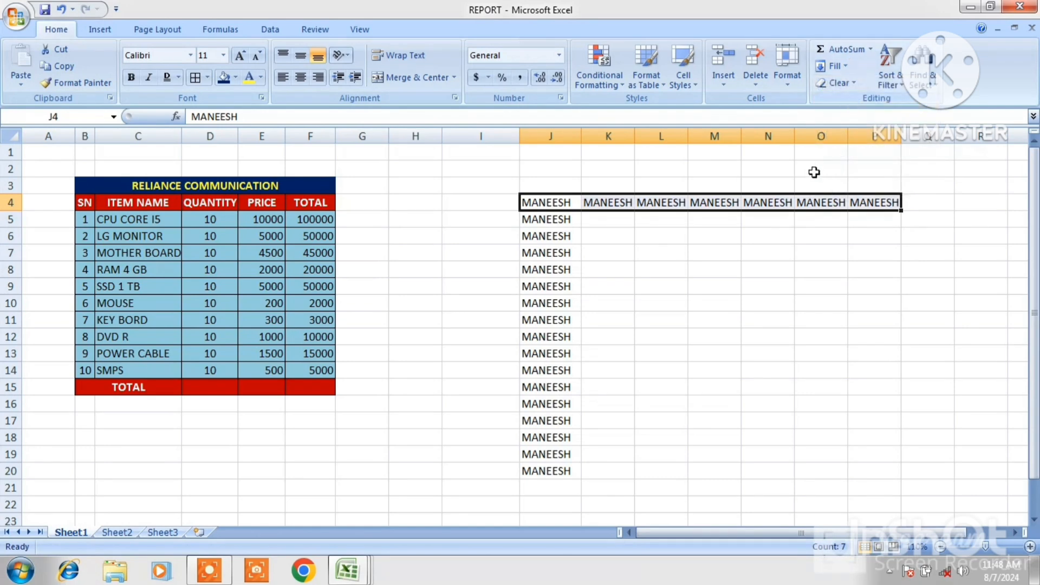
Fill the name in P4 up into P3 and P2 with Fill Up
{"action": "left_click_drag", "start_coordinate": [861, 202], "coordinate": [859, 162]}
{"action": "left_click", "coordinate": [838, 66]}
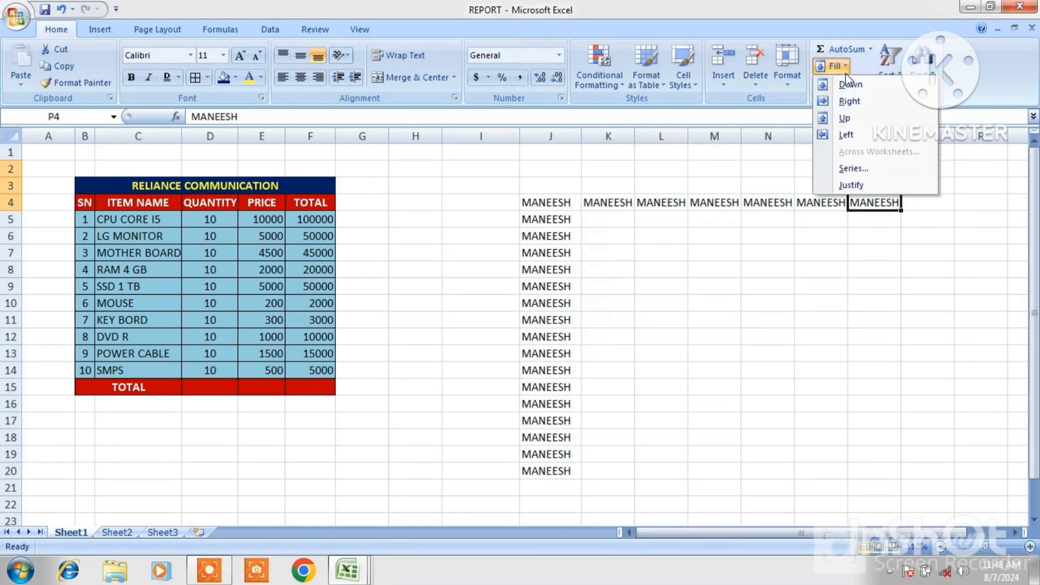
{"action": "left_click", "coordinate": [853, 118]}
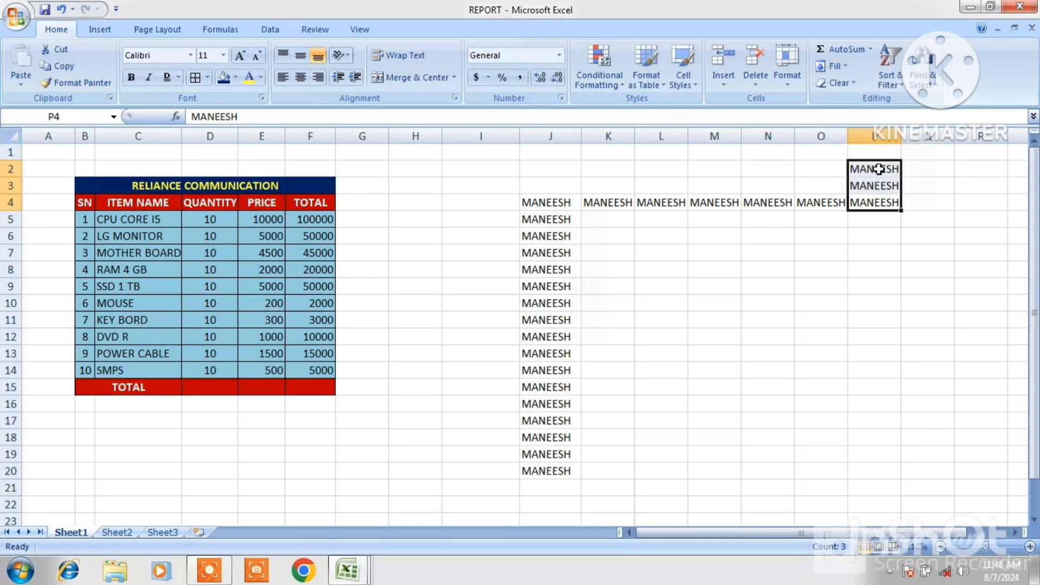
Fill the name in P2 left across K2:P2 with Fill Left
{"action": "left_click_drag", "start_coordinate": [878, 168], "coordinate": [589, 174]}
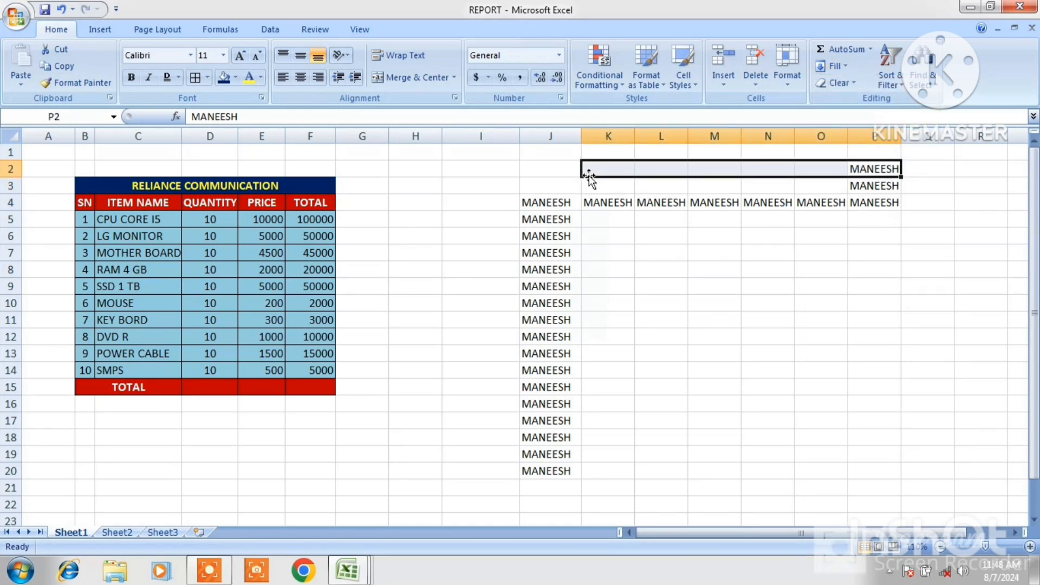
{"action": "left_click", "coordinate": [844, 67]}
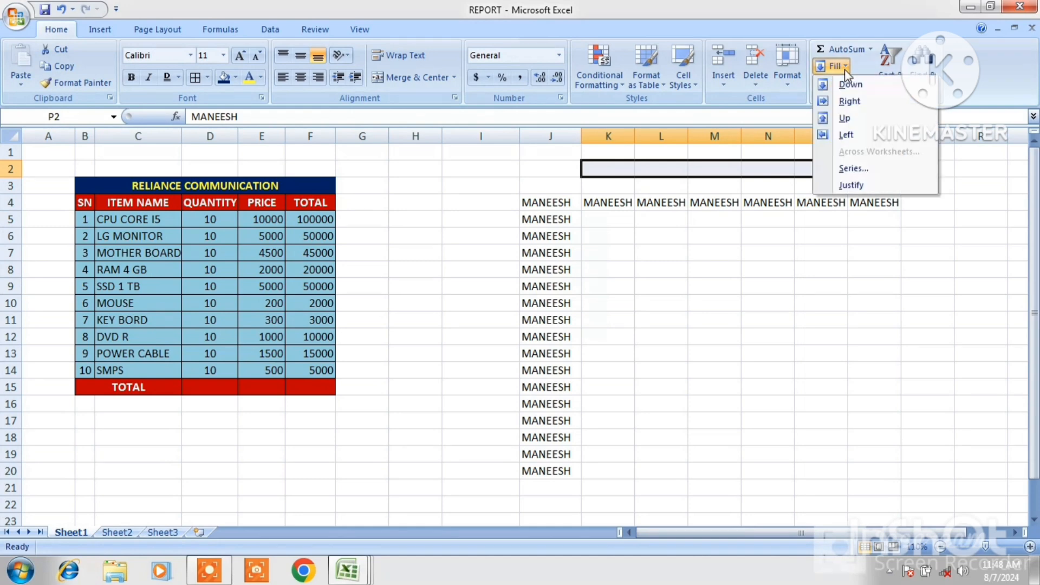
{"action": "left_click", "coordinate": [846, 135]}
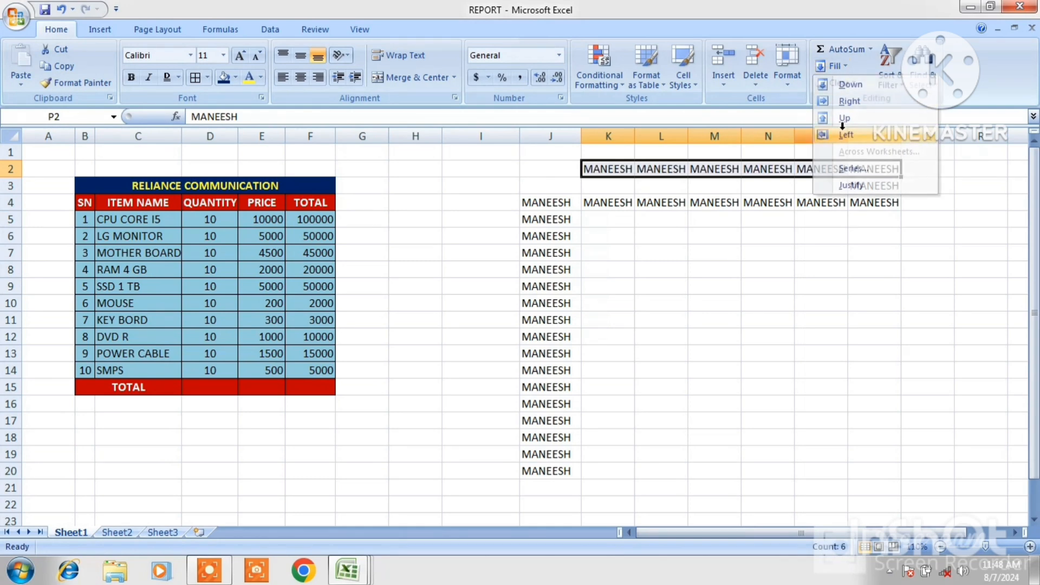
Clear the contents of the practice range I1:P20
{"action": "left_click", "coordinate": [731, 239]}
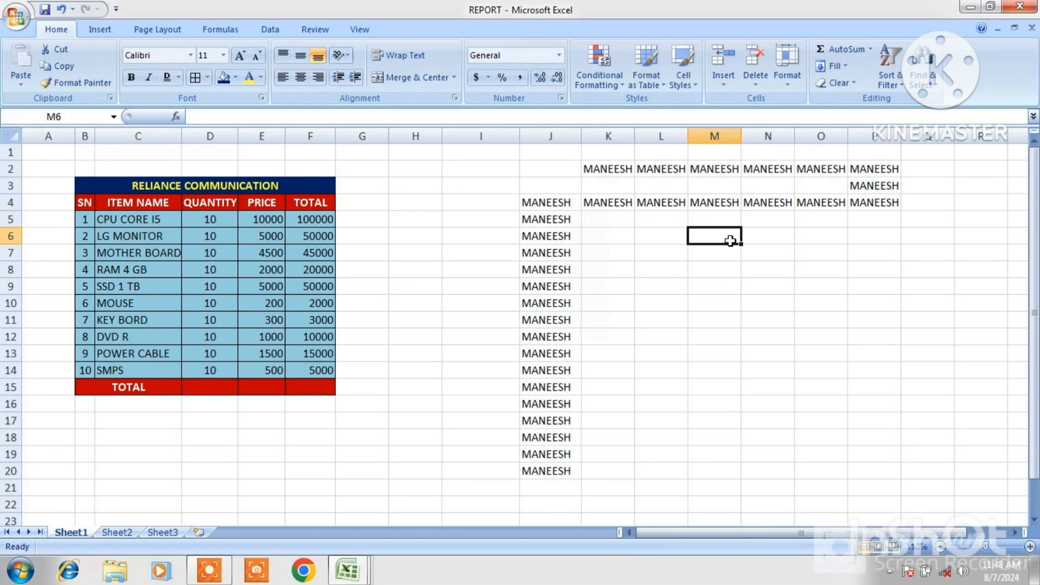
{"action": "left_click", "coordinate": [820, 169]}
{"action": "key", "text": "Delete"}
{"action": "left_click_drag", "start_coordinate": [517, 152], "coordinate": [866, 475]}
{"action": "right_click", "coordinate": [772, 321]}
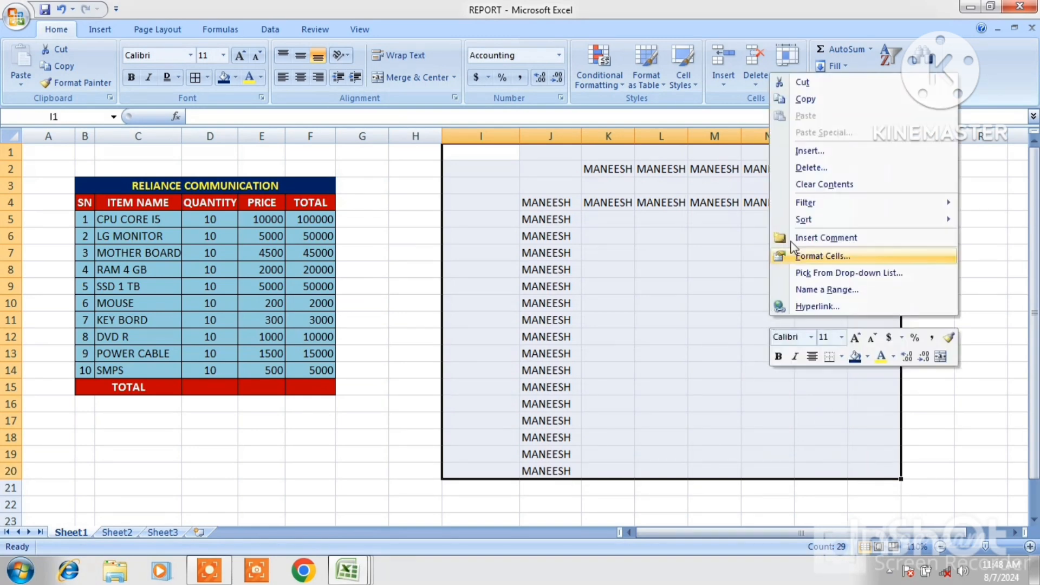
{"action": "left_click", "coordinate": [806, 184]}
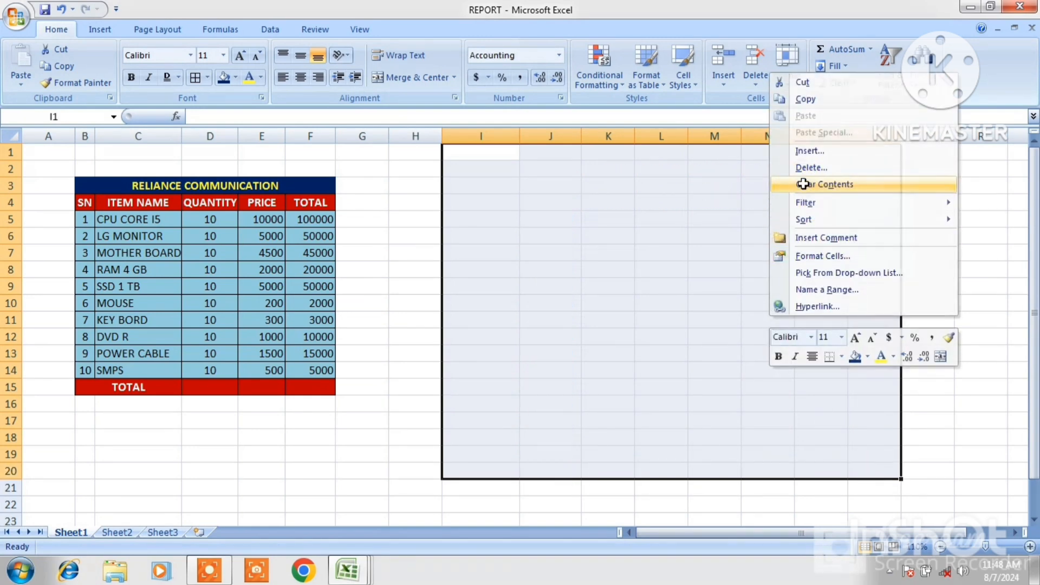
{"action": "left_click", "coordinate": [598, 301]}
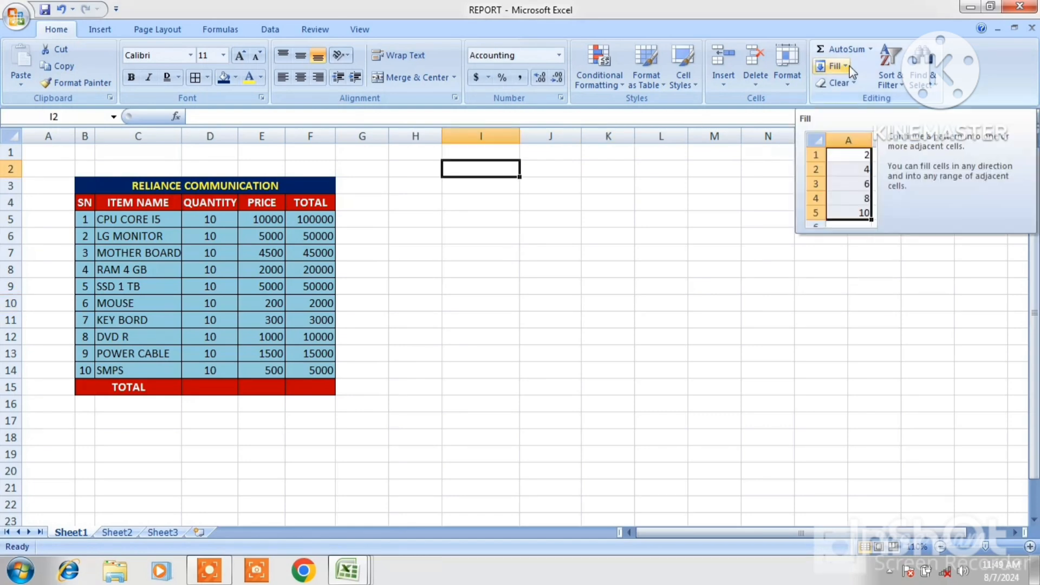
{"action": "left_click", "coordinate": [833, 65]}
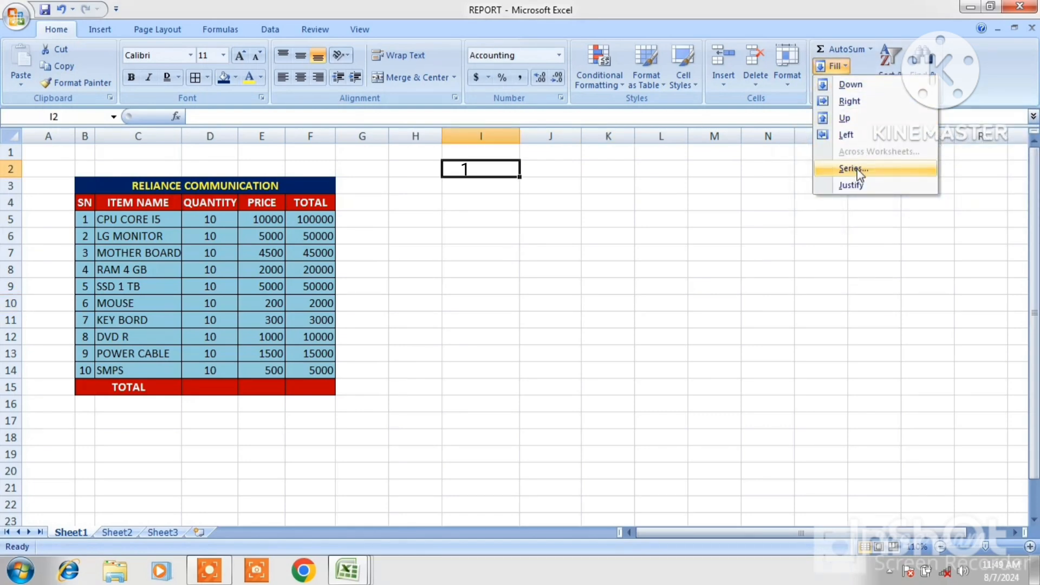
{"action": "left_click", "coordinate": [486, 198]}
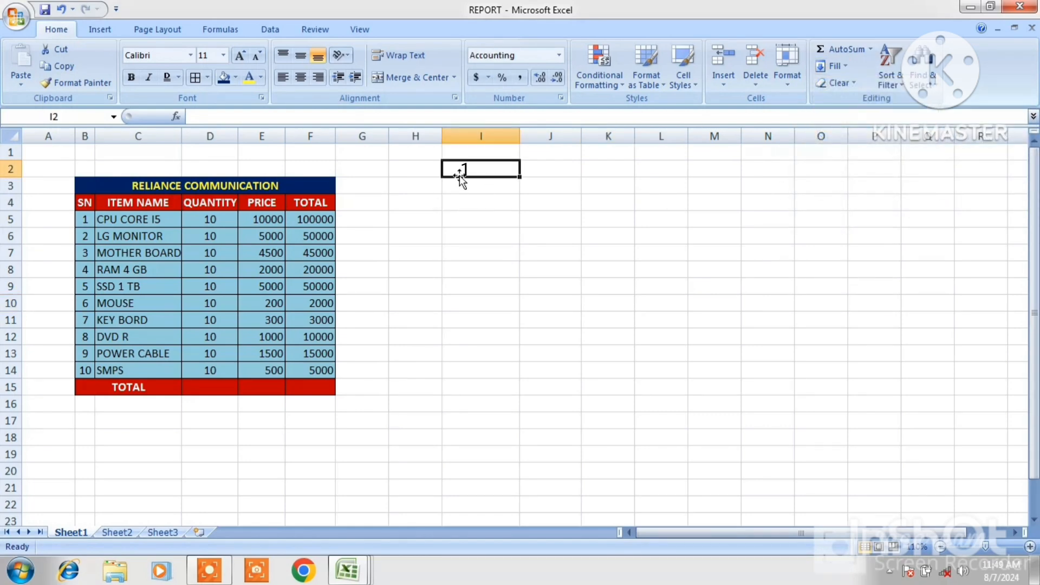
Select the row starting with 1 in I2 and apply a linear Fill Series by rows with step value 1
{"action": "left_click_drag", "start_coordinate": [459, 168], "coordinate": [969, 169]}
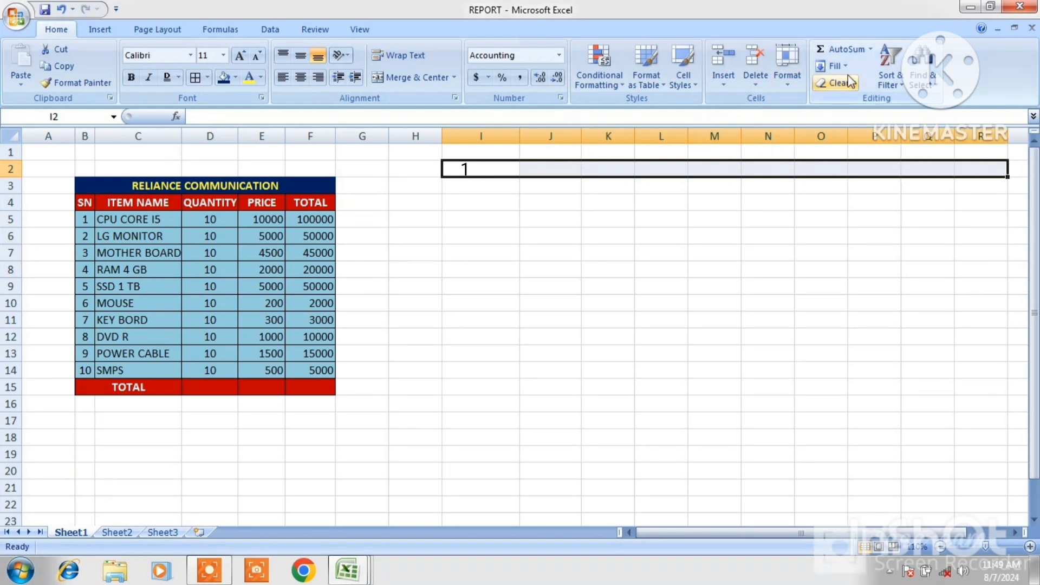
{"action": "left_click", "coordinate": [834, 65]}
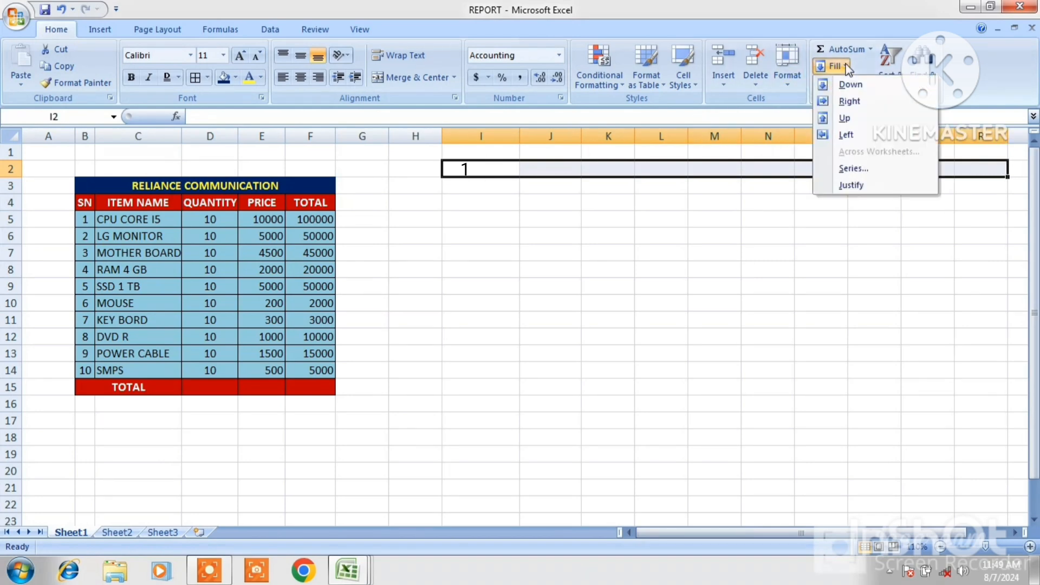
{"action": "left_click", "coordinate": [854, 169]}
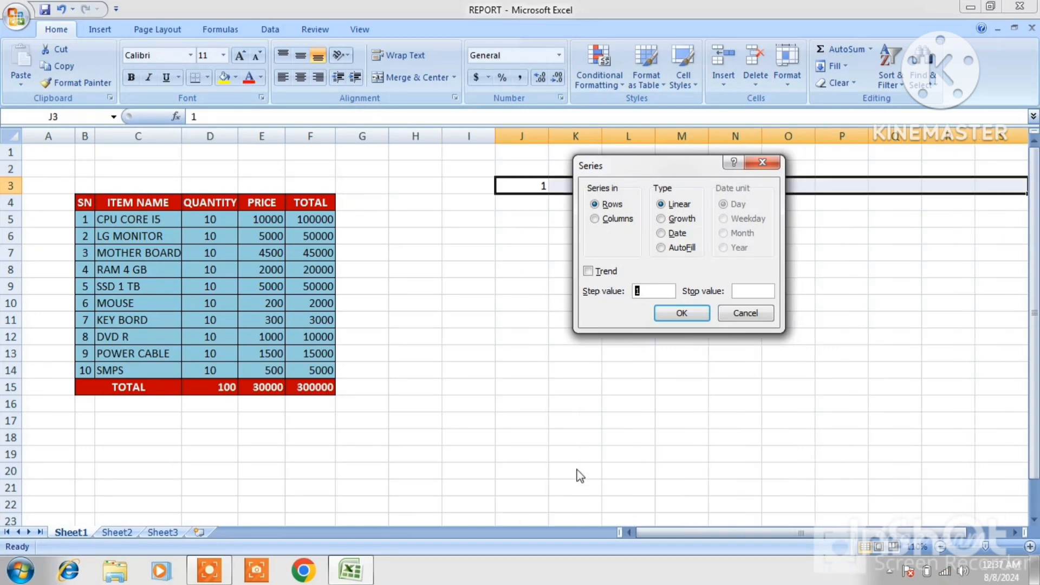
{"action": "left_click", "coordinate": [744, 292]}
{"action": "left_click", "coordinate": [681, 313]}
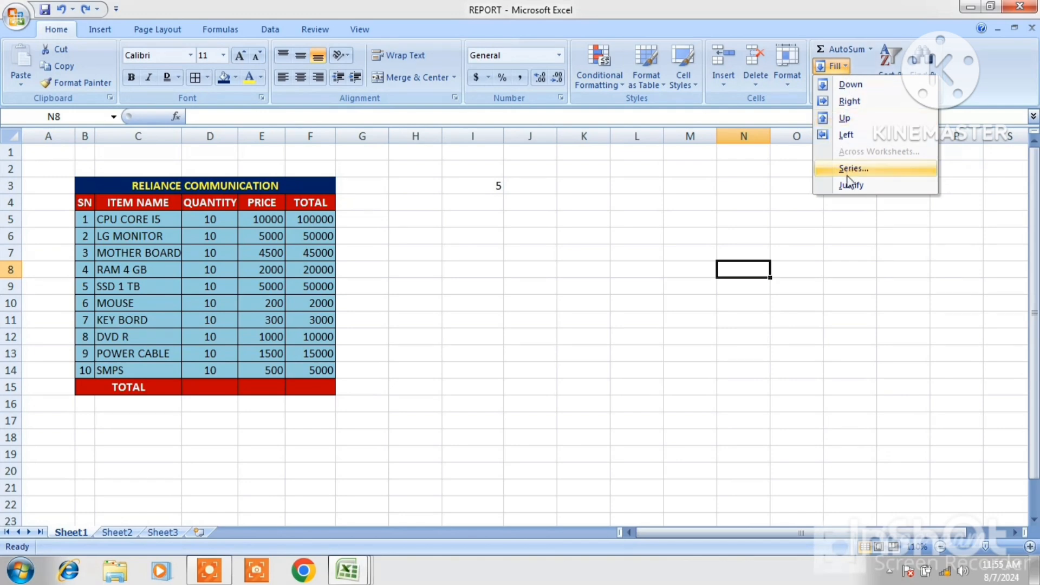
Try Fill Justify on the item names in C12:C14, then undo it
{"action": "left_click", "coordinate": [513, 249]}
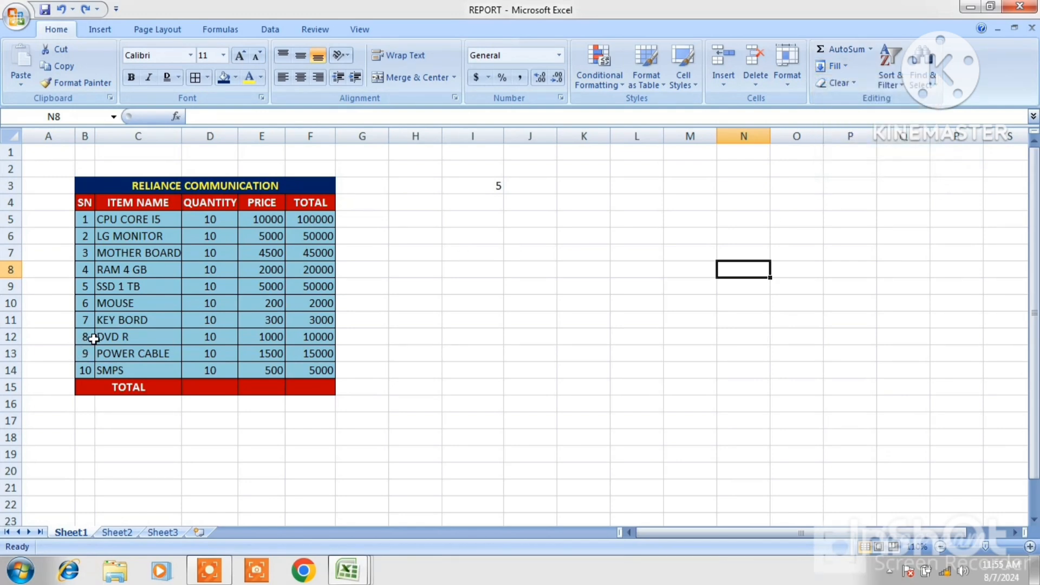
{"action": "left_click", "coordinate": [106, 337]}
{"action": "left_click_drag", "start_coordinate": [105, 338], "coordinate": [116, 366]}
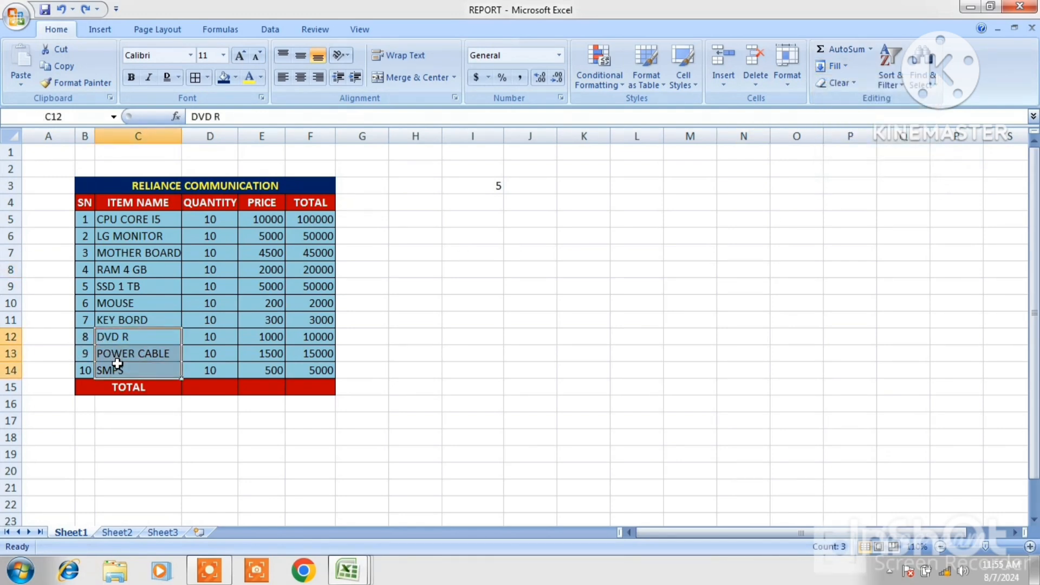
{"action": "left_click", "coordinate": [846, 64]}
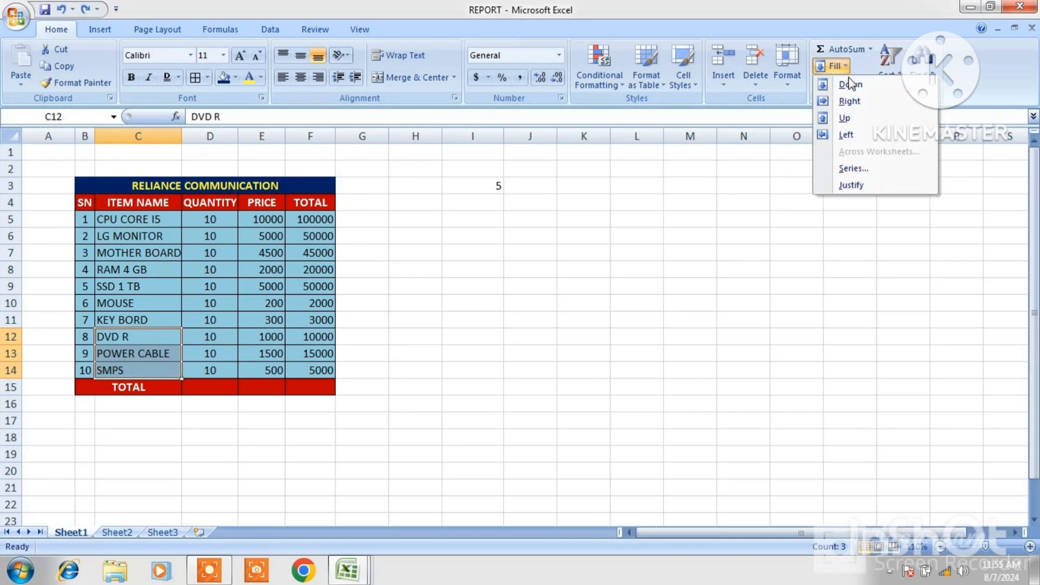
{"action": "left_click", "coordinate": [853, 185]}
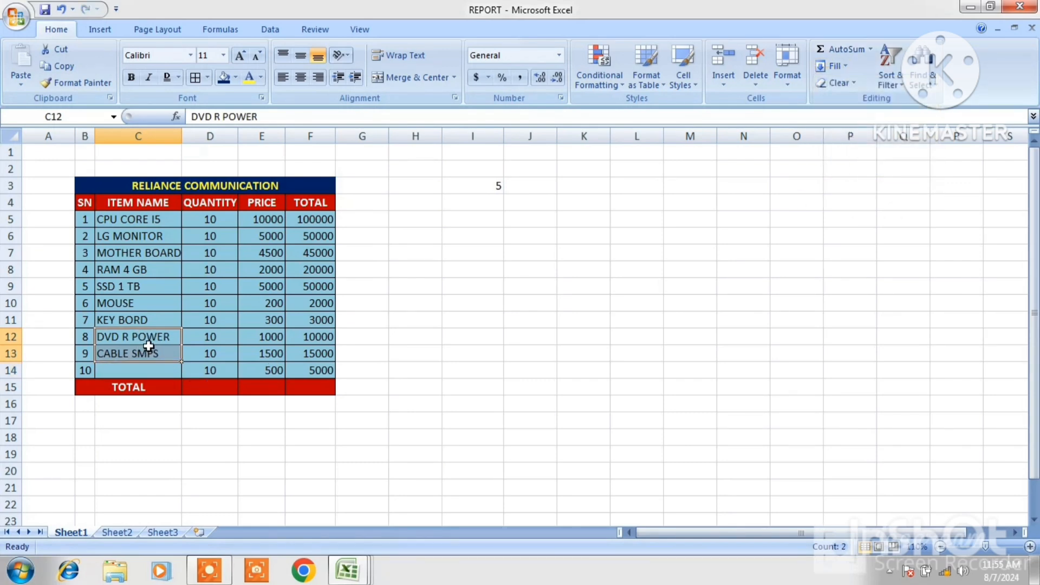
{"action": "key", "text": "ctrl+z"}
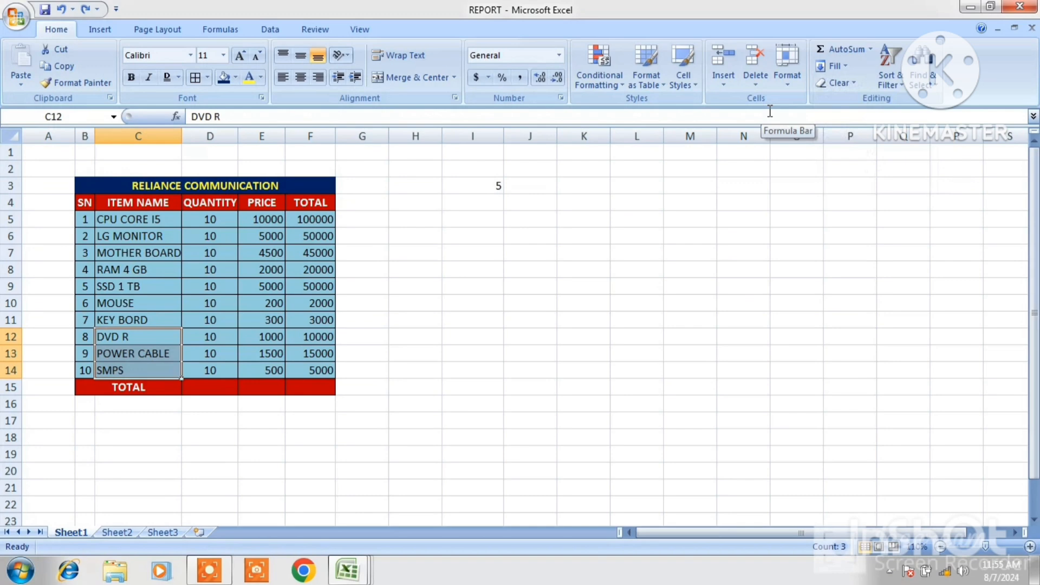
{"action": "left_click", "coordinate": [851, 82]}
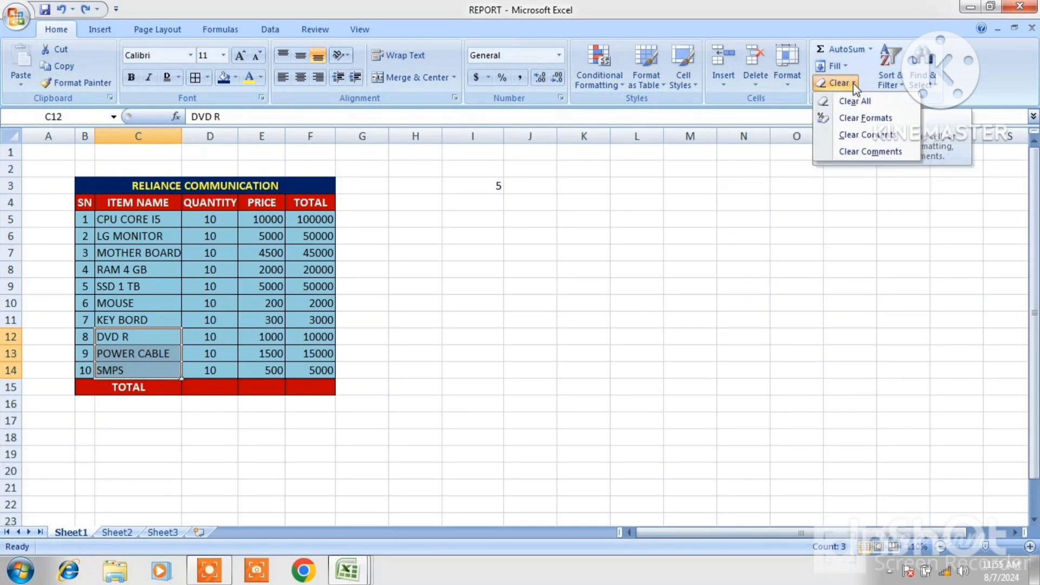
{"action": "left_click", "coordinate": [804, 222]}
{"action": "left_click", "coordinate": [296, 351]}
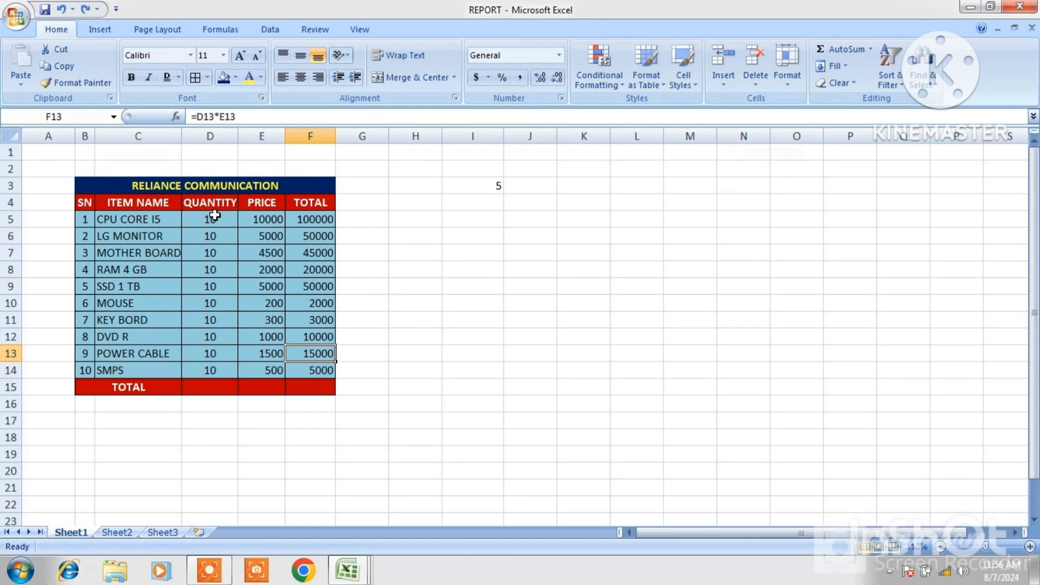
Clear All from the quantities in D5:D13, then undo the clearing
{"action": "left_click_drag", "start_coordinate": [215, 216], "coordinate": [212, 357]}
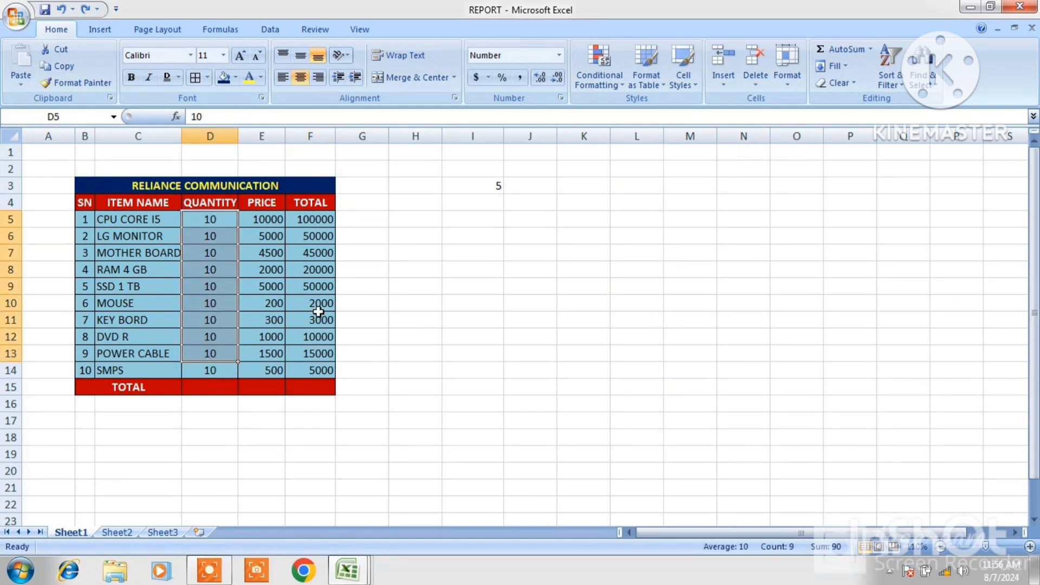
{"action": "left_click", "coordinate": [849, 87]}
{"action": "left_click", "coordinate": [854, 97]}
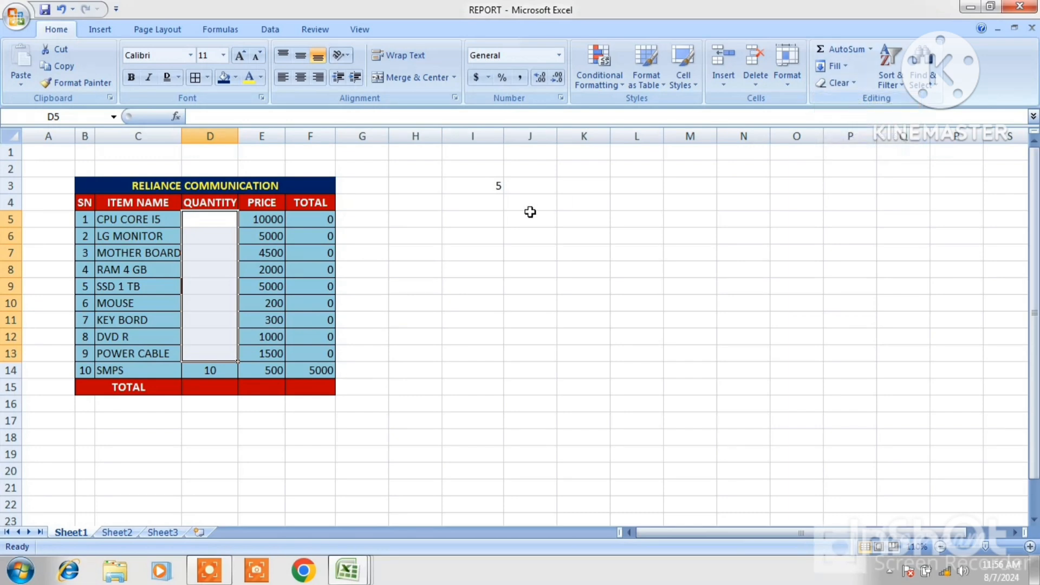
{"action": "key", "text": "ctrl+z"}
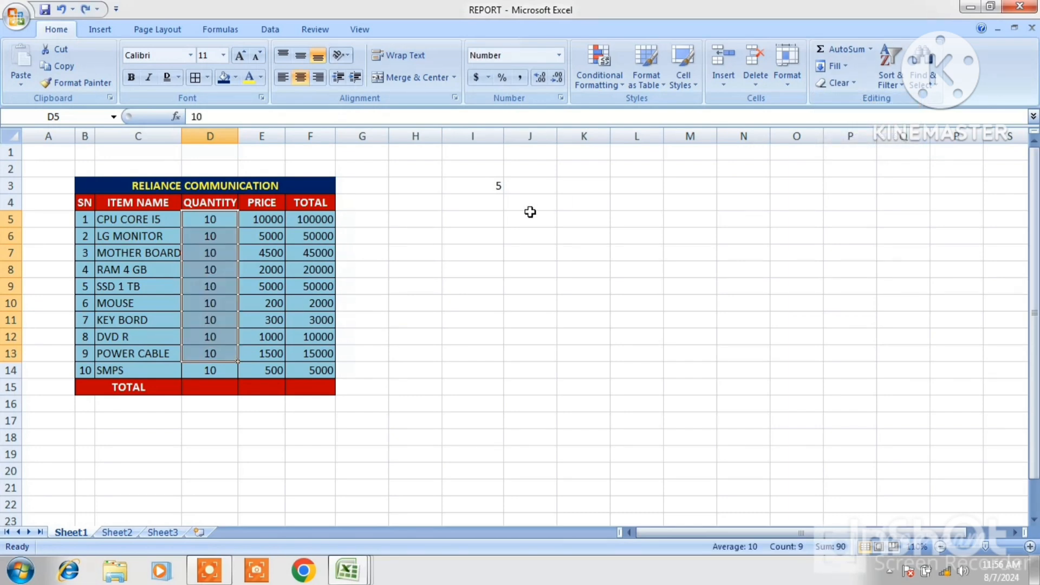
Clear Formats from the header row B4:F4, then undo the clearing
{"action": "left_click", "coordinate": [844, 84]}
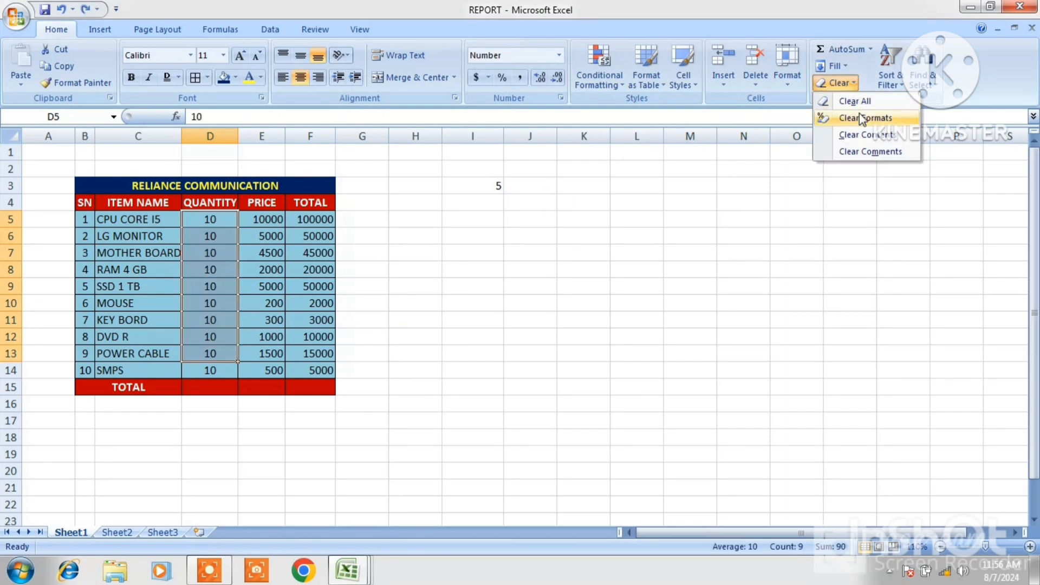
{"action": "left_click", "coordinate": [196, 255]}
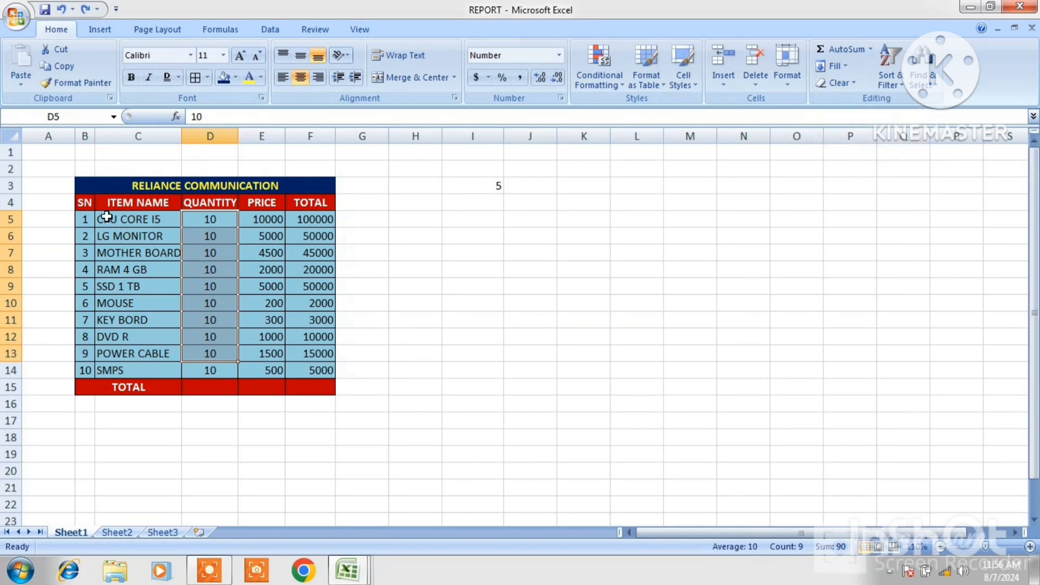
{"action": "left_click_drag", "start_coordinate": [87, 202], "coordinate": [301, 198]}
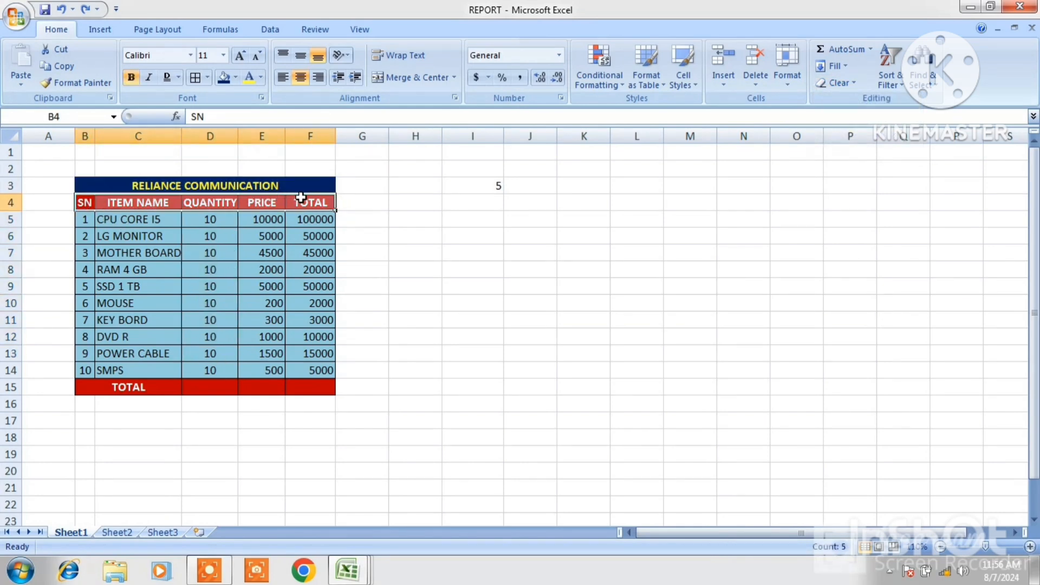
{"action": "left_click", "coordinate": [849, 87]}
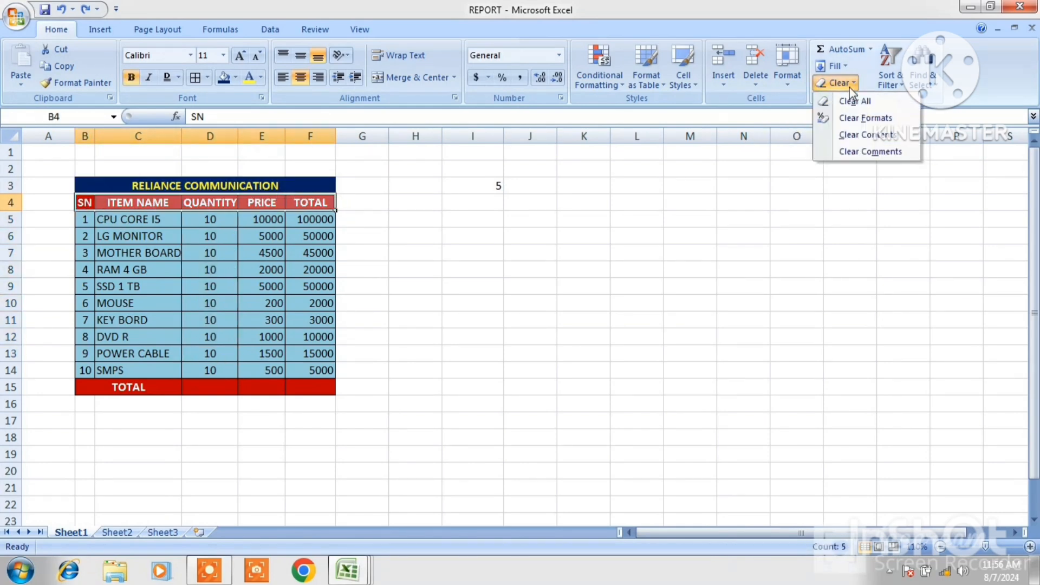
{"action": "left_click", "coordinate": [865, 120]}
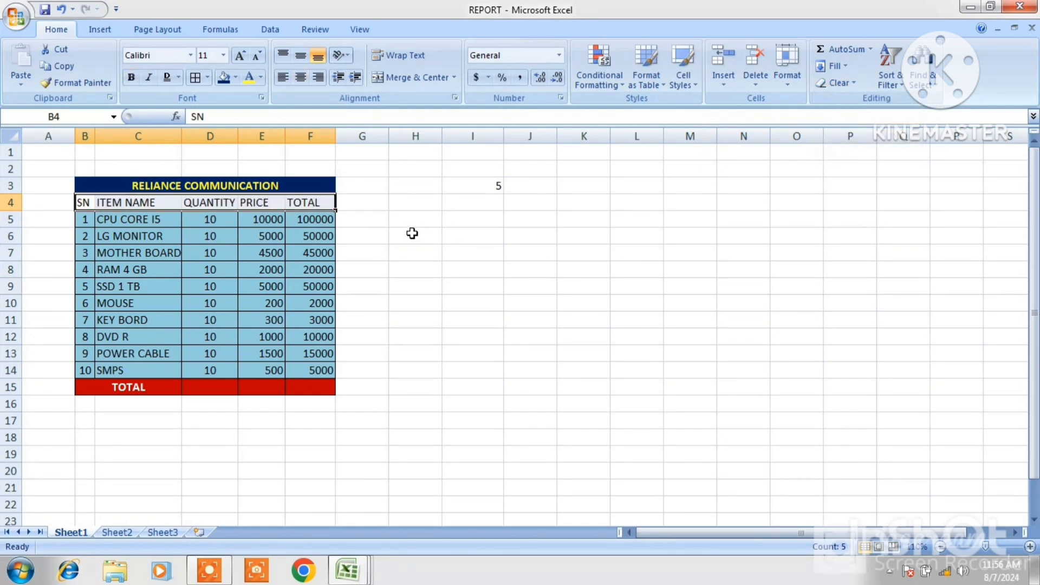
{"action": "key", "text": "ctrl+z"}
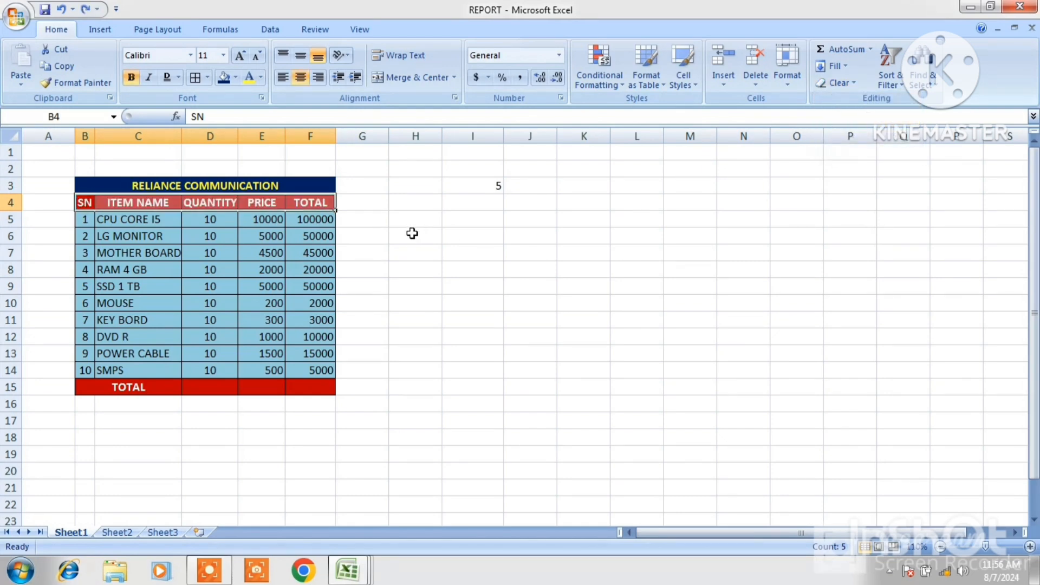
Clear Contents of cell C7 holding MOTHER BOARD, then undo the clearing
{"action": "left_click", "coordinate": [847, 84]}
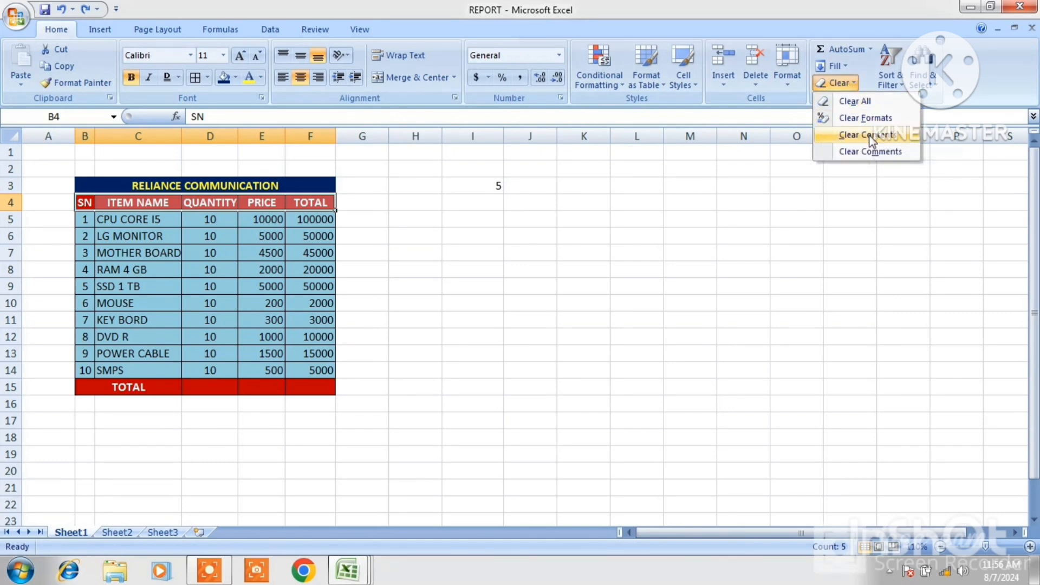
{"action": "left_click", "coordinate": [138, 256]}
{"action": "left_click", "coordinate": [138, 256]}
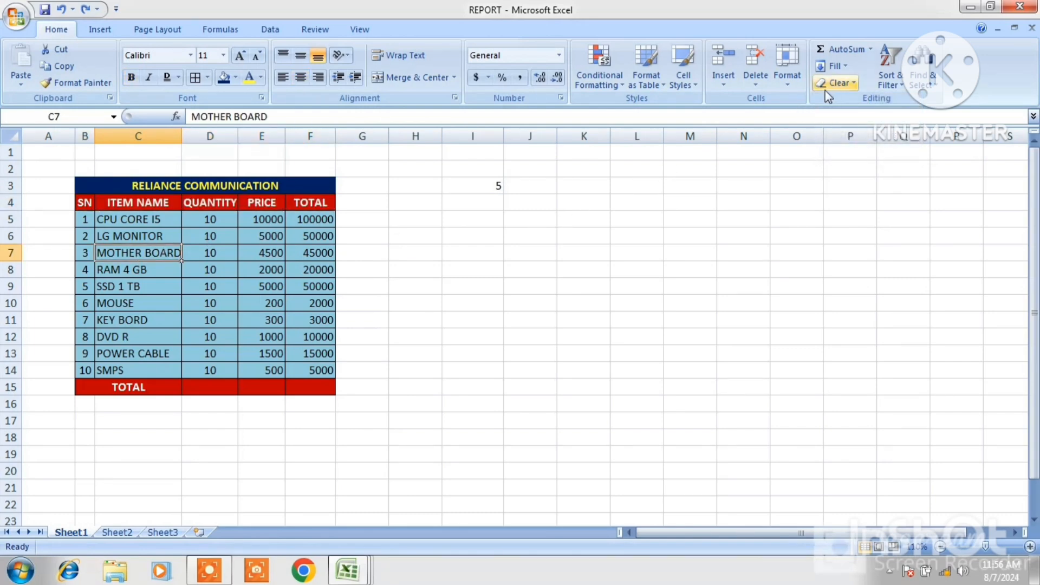
{"action": "left_click", "coordinate": [837, 82]}
{"action": "left_click", "coordinate": [869, 135]}
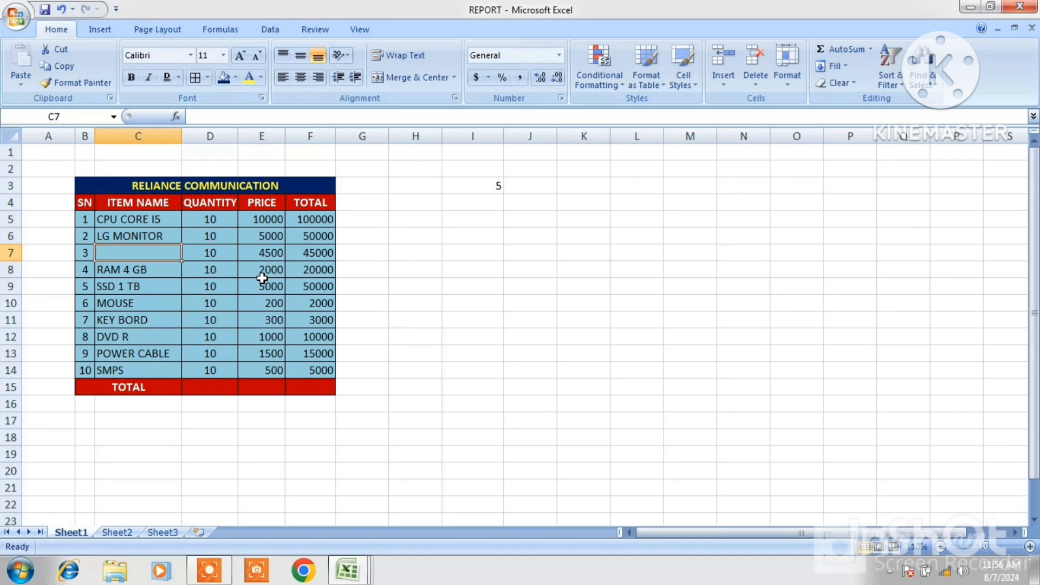
{"action": "key", "text": "ctrl+z"}
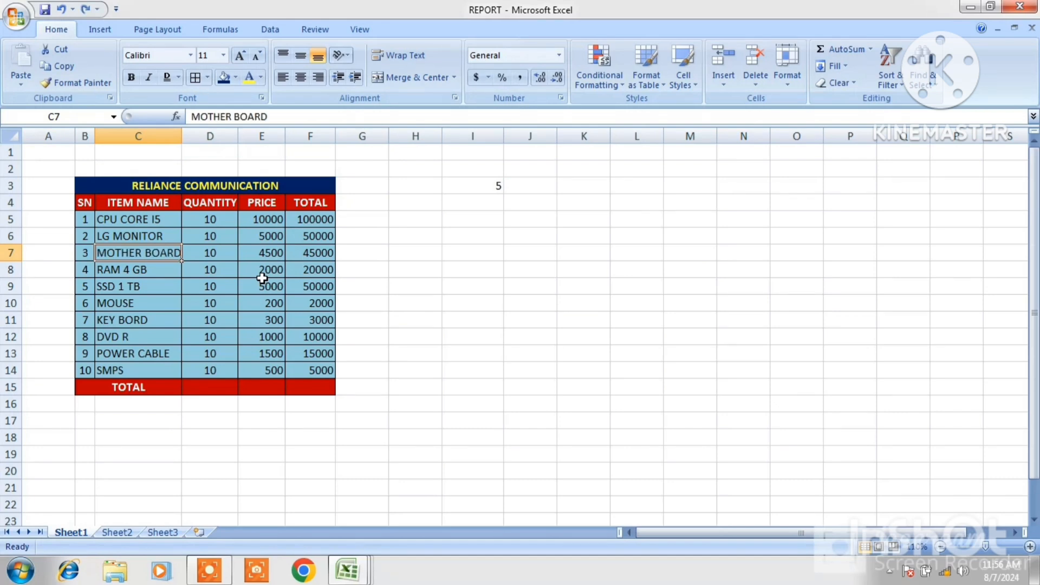
Insert a new comment reading 50 on cell C10 (MOUSE)
{"action": "left_click", "coordinate": [851, 86]}
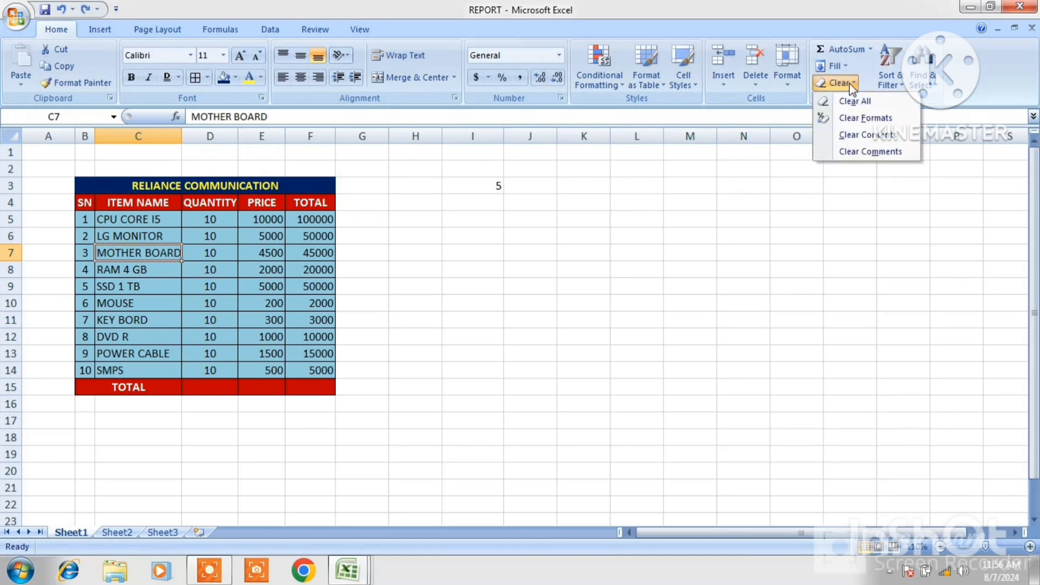
{"action": "left_click", "coordinate": [479, 235]}
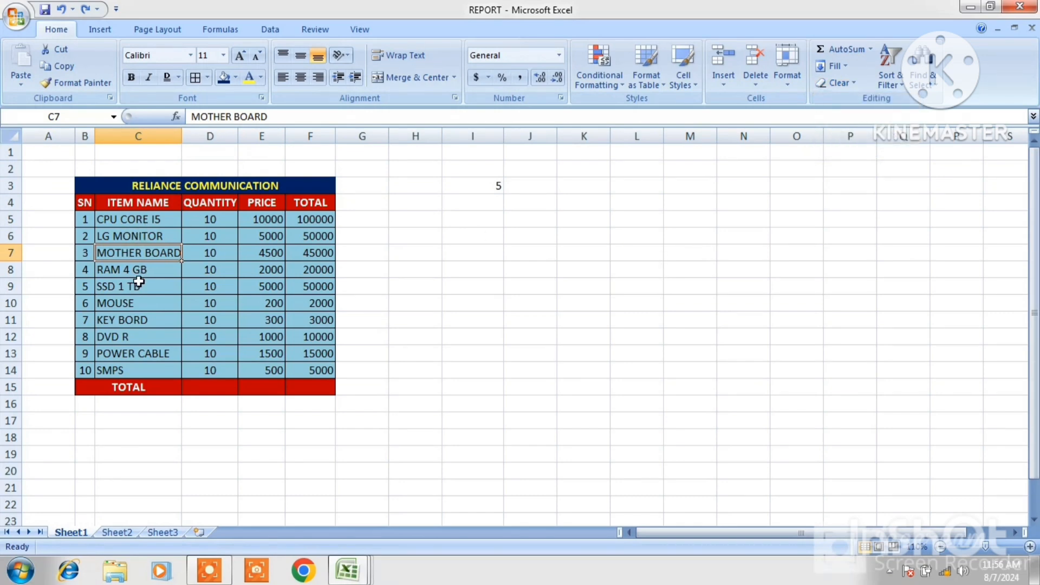
{"action": "left_click", "coordinate": [130, 302]}
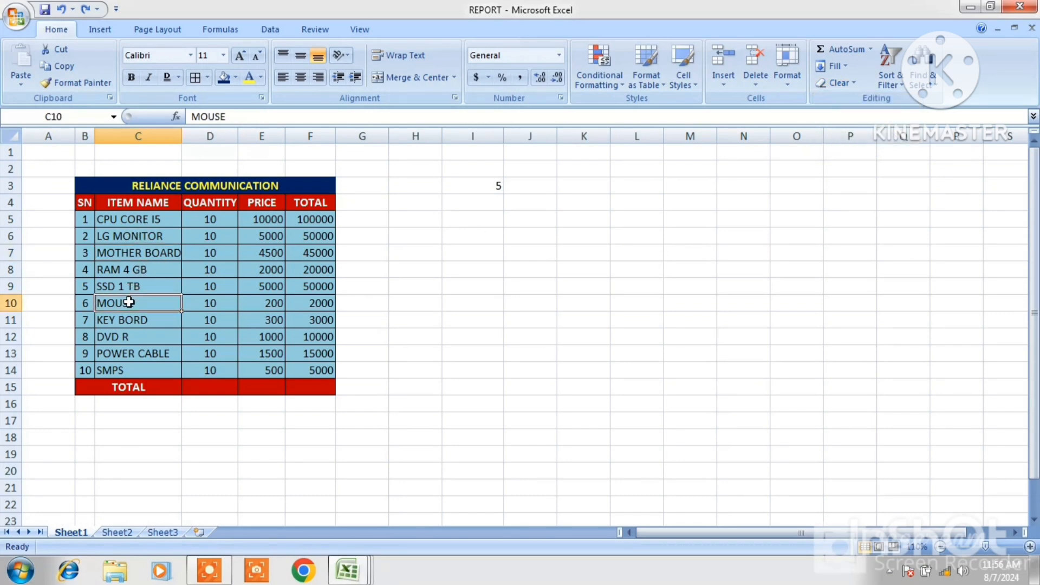
{"action": "left_click", "coordinate": [313, 30]}
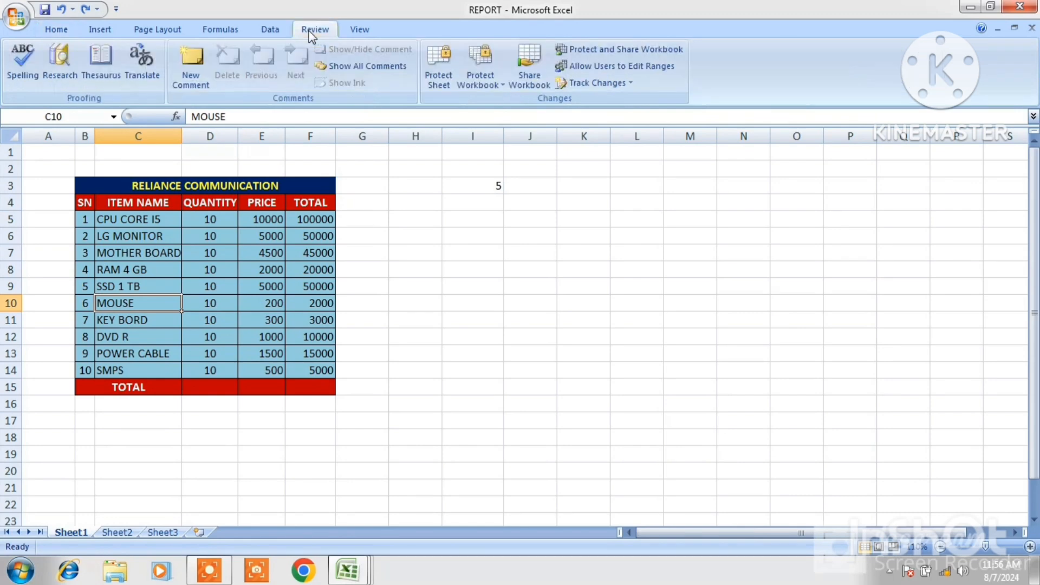
{"action": "left_click", "coordinate": [191, 54]}
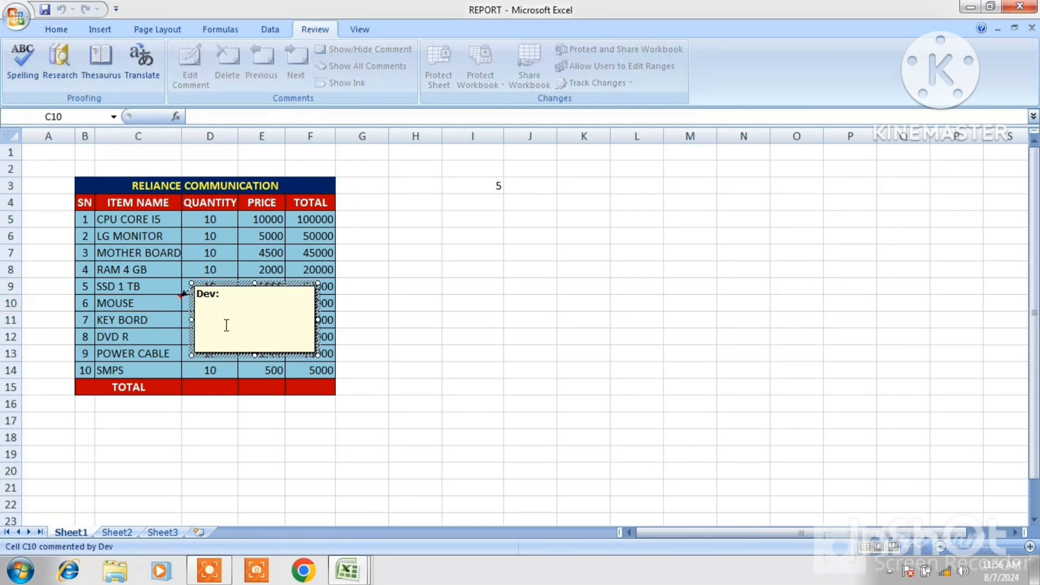
{"action": "left_click", "coordinate": [505, 310]}
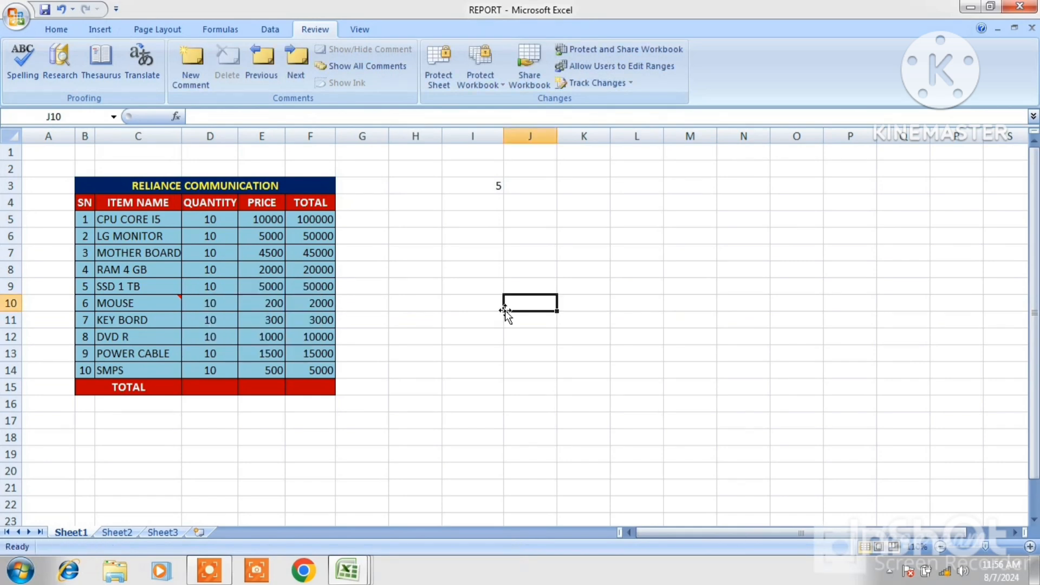
Clear Comments from cell C10 to remove its comment
{"action": "left_click", "coordinate": [156, 306]}
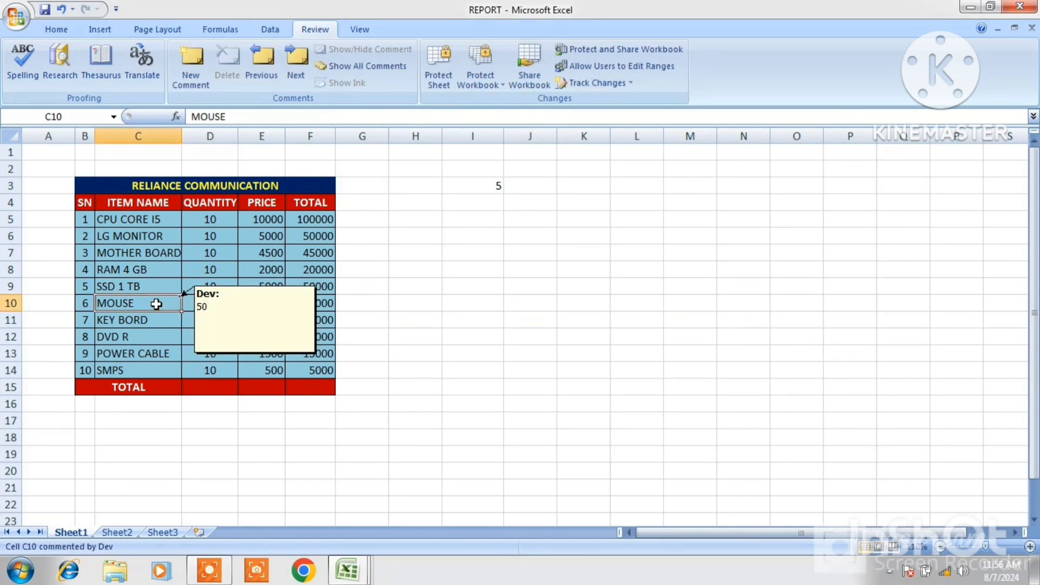
{"action": "left_click", "coordinate": [52, 29]}
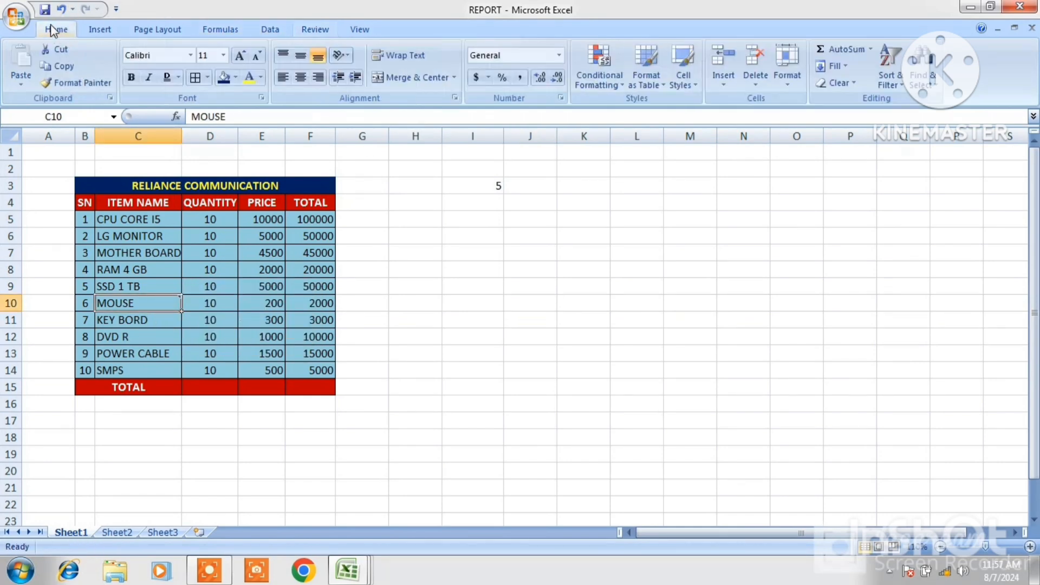
{"action": "left_click", "coordinate": [853, 85]}
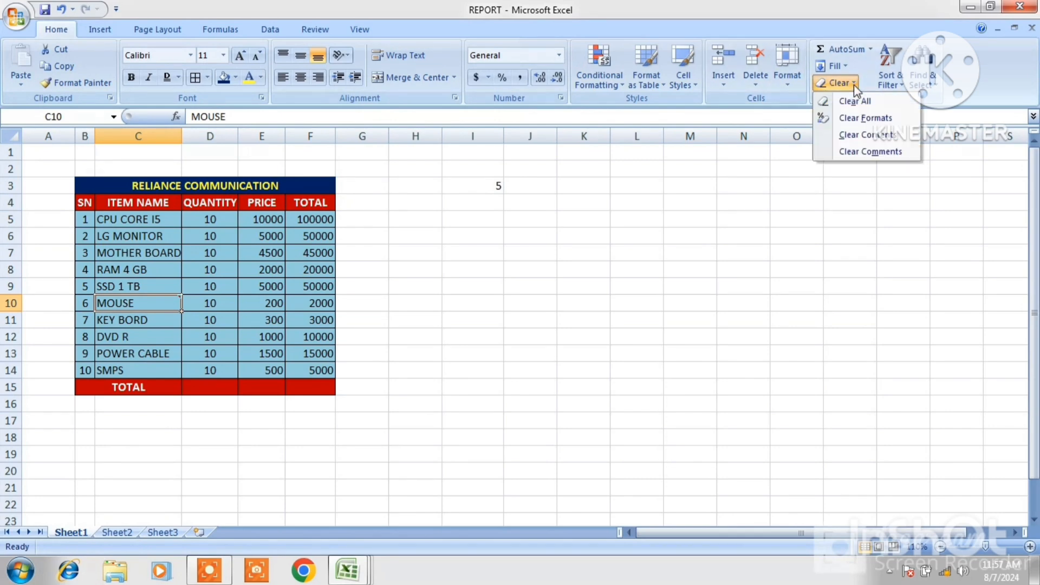
{"action": "left_click", "coordinate": [879, 151]}
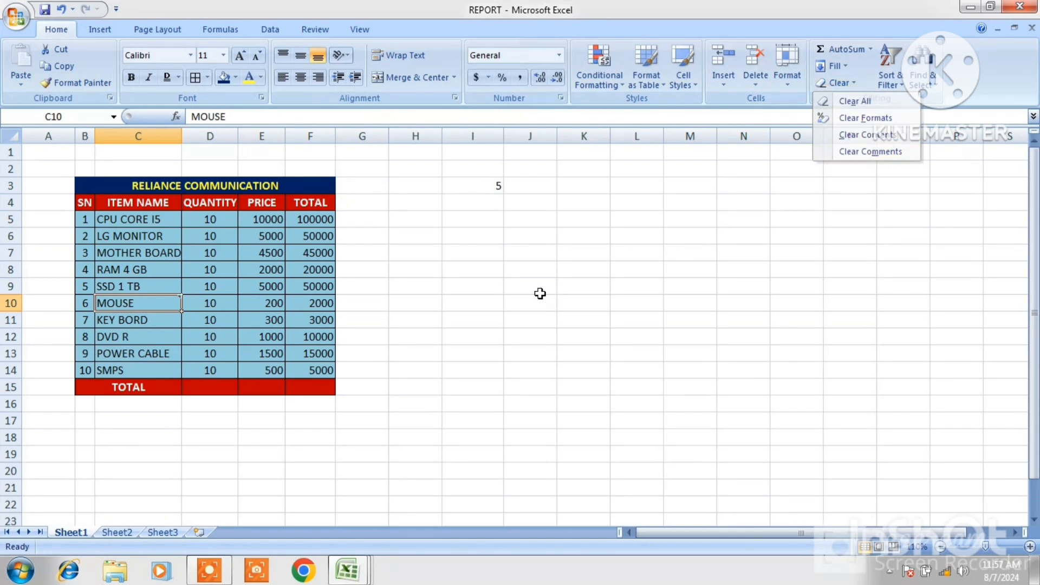
{"action": "left_click", "coordinate": [218, 336]}
{"action": "left_click", "coordinate": [169, 303]}
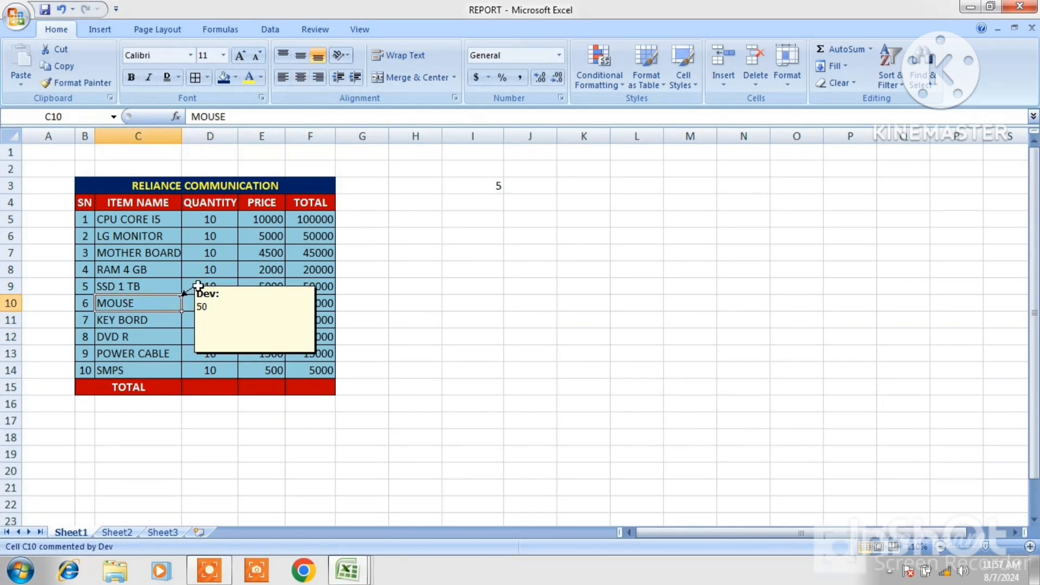
{"action": "left_click", "coordinate": [853, 84]}
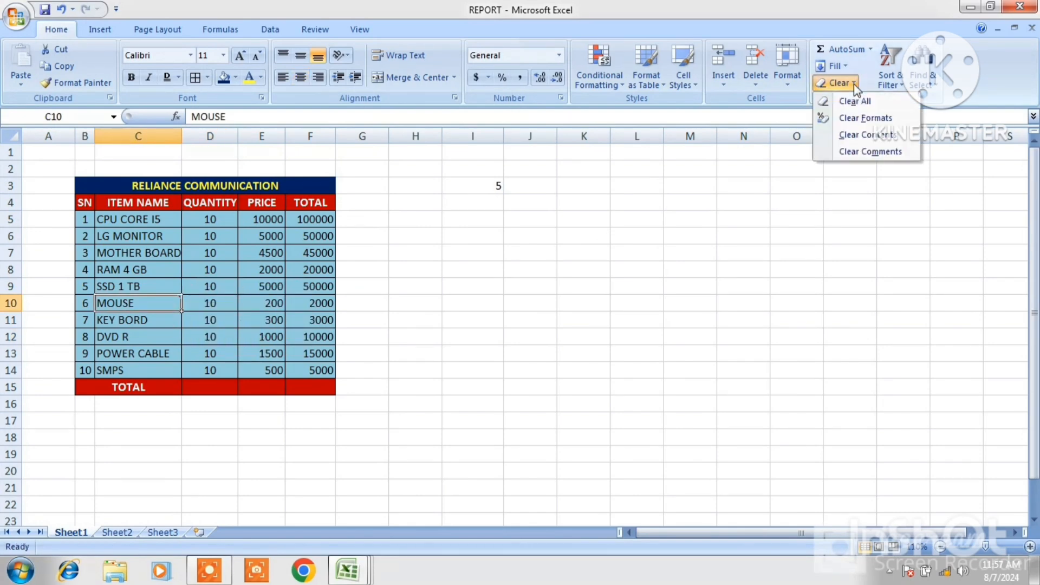
{"action": "left_click", "coordinate": [873, 154]}
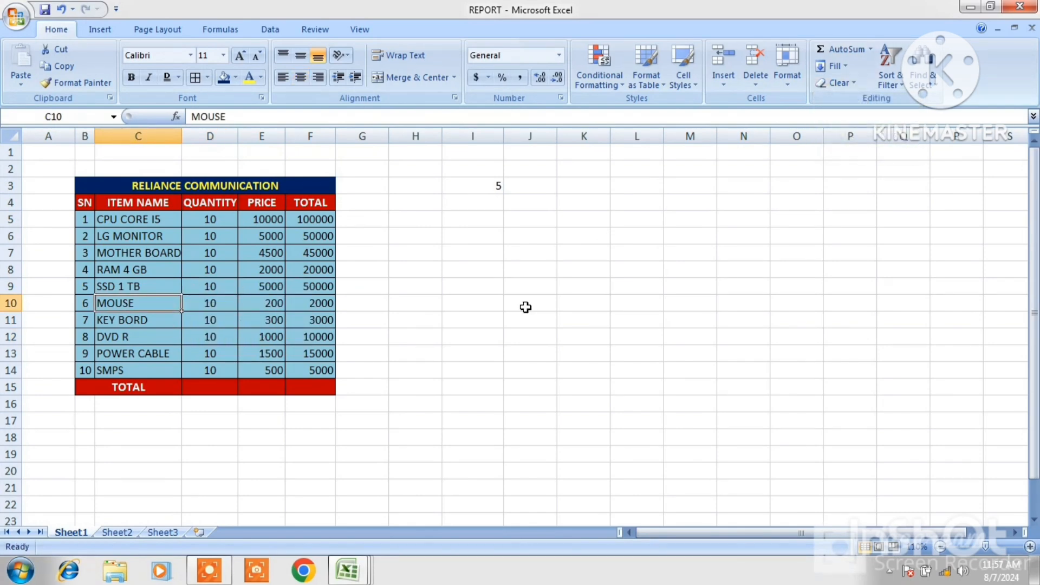
{"action": "left_click", "coordinate": [525, 306]}
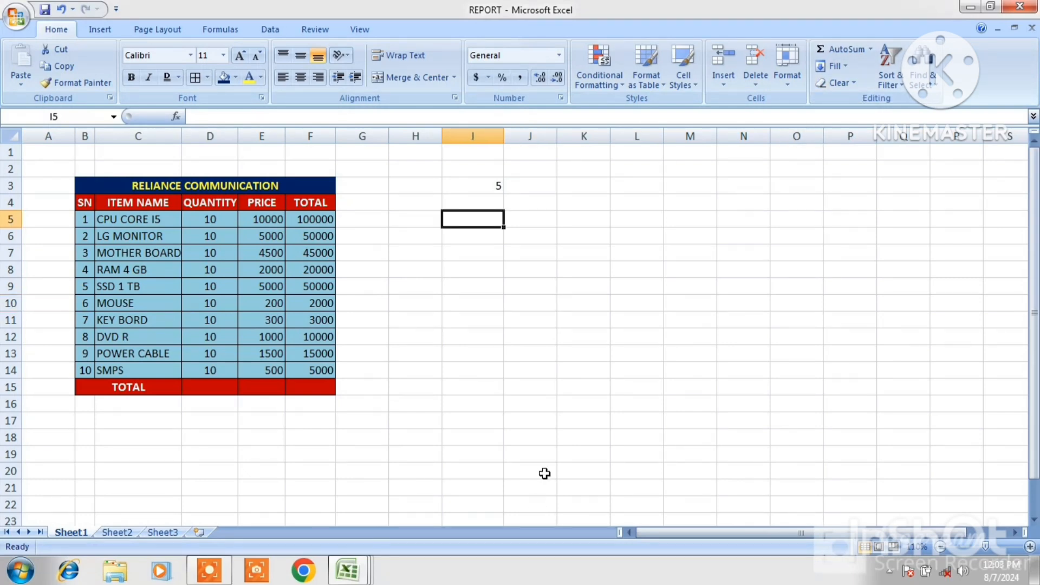
Open the STUSENT LIST workbook and turn on Filter for the student table A1:R21
{"action": "left_click", "coordinate": [18, 18]}
{"action": "left_click", "coordinate": [124, 64]}
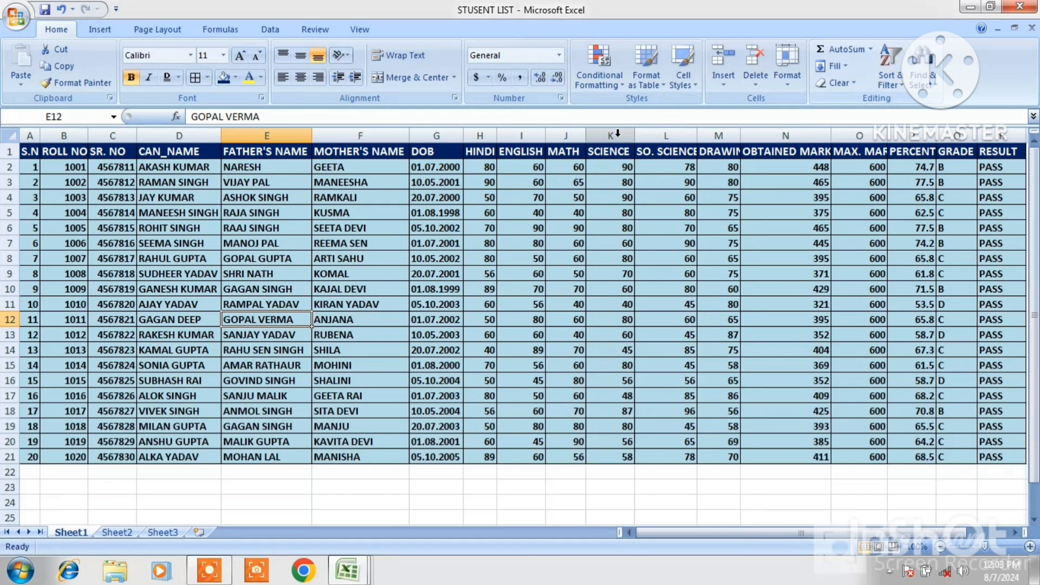
{"action": "left_click_drag", "start_coordinate": [27, 147], "coordinate": [991, 456]}
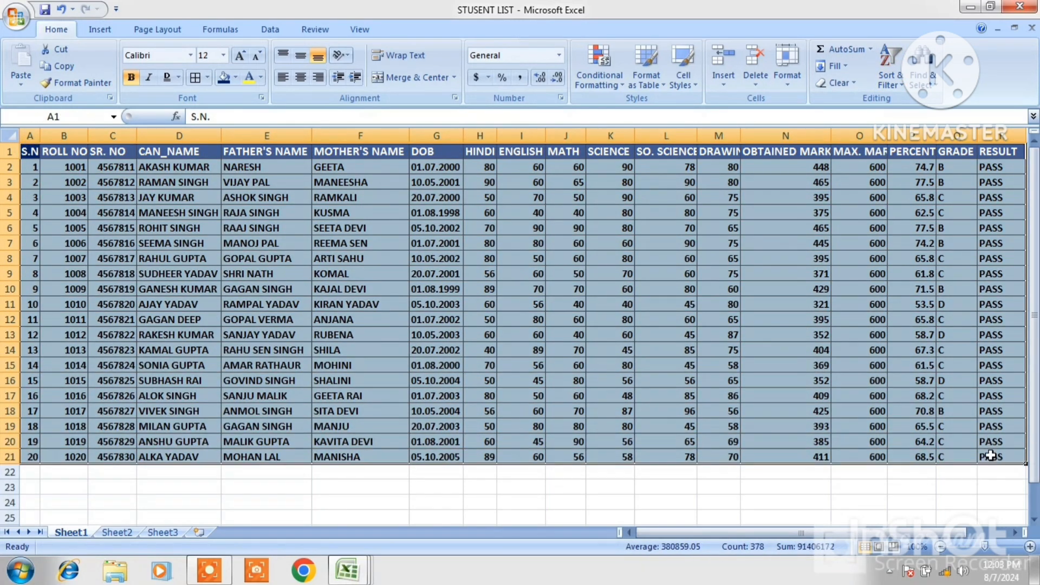
{"action": "left_click", "coordinate": [902, 88]}
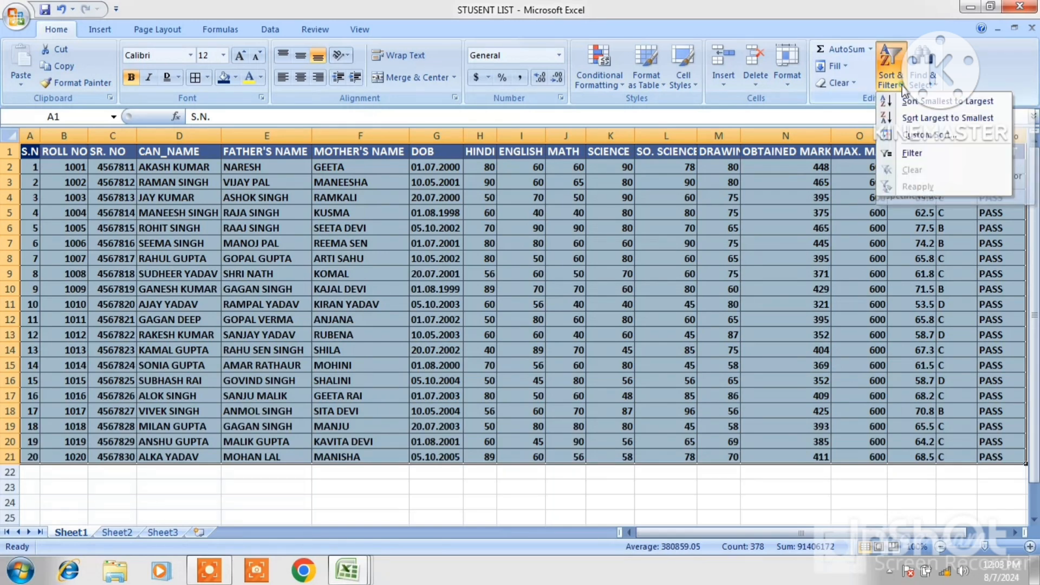
{"action": "left_click", "coordinate": [914, 153]}
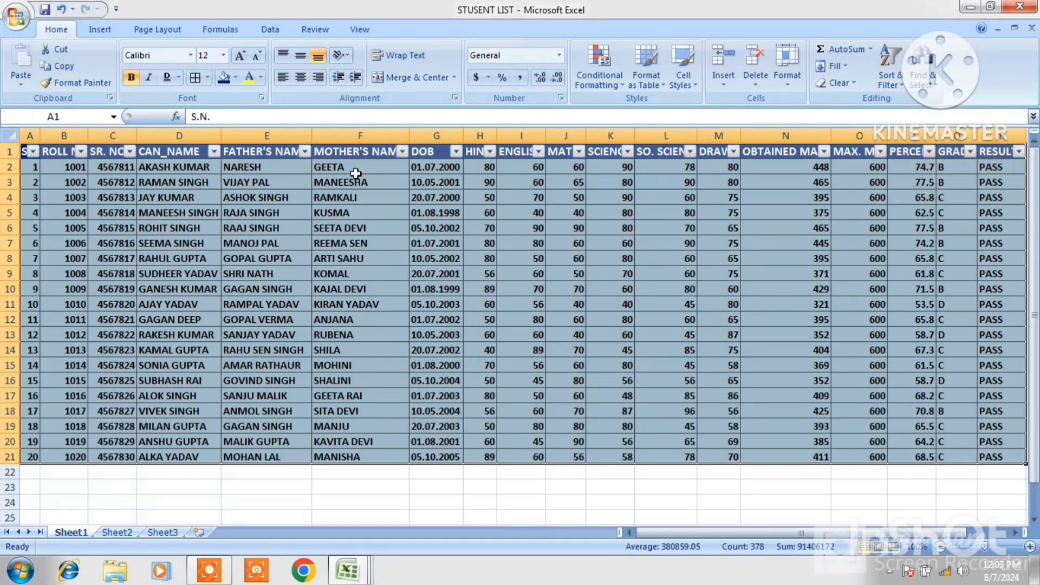
Sort the student list by the CAN_NAME column from A to Z
{"action": "left_click", "coordinate": [188, 155]}
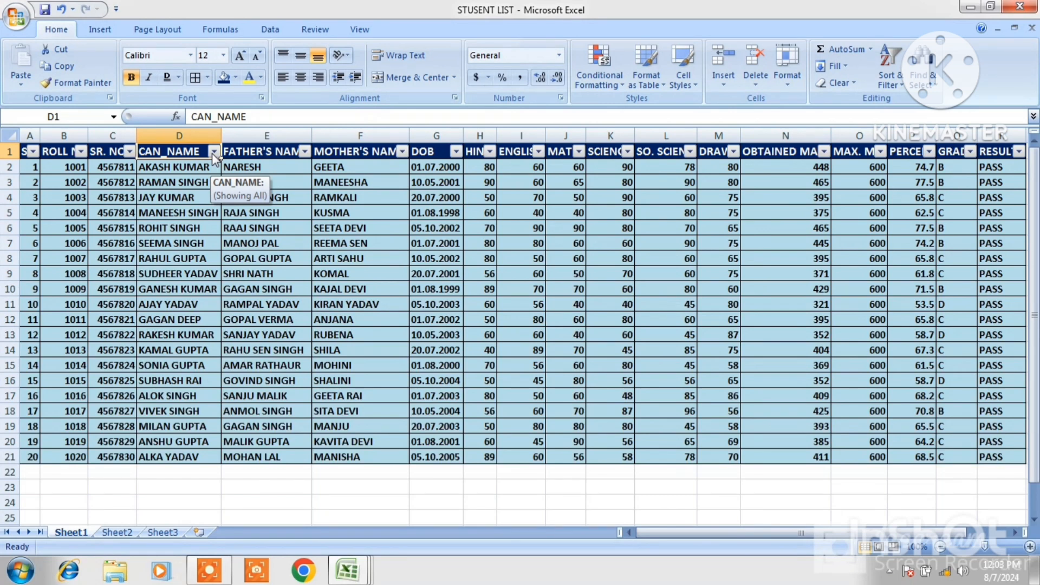
{"action": "left_click", "coordinate": [900, 91]}
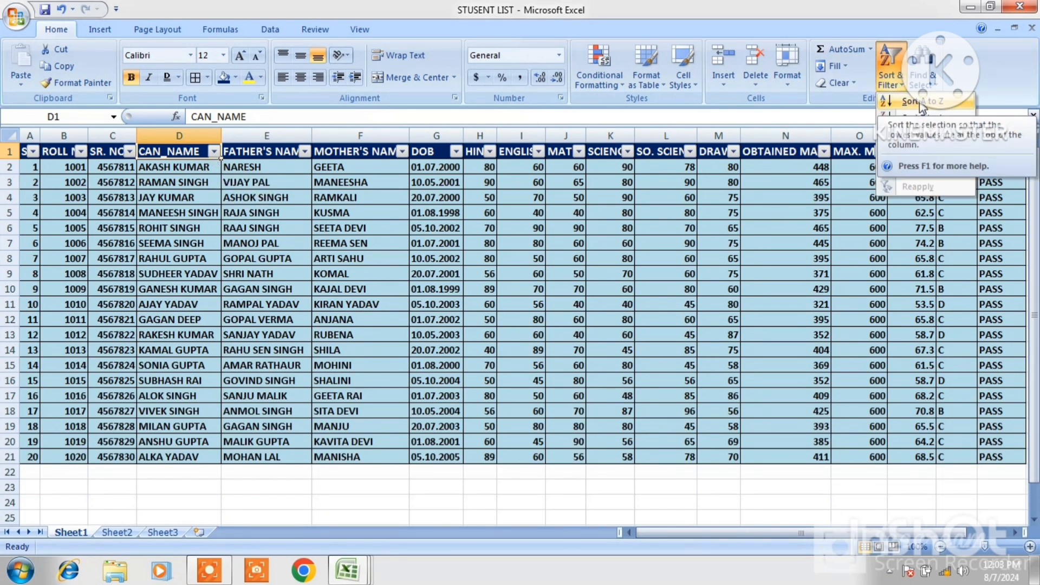
{"action": "left_click", "coordinate": [210, 154]}
{"action": "left_click", "coordinate": [210, 154]}
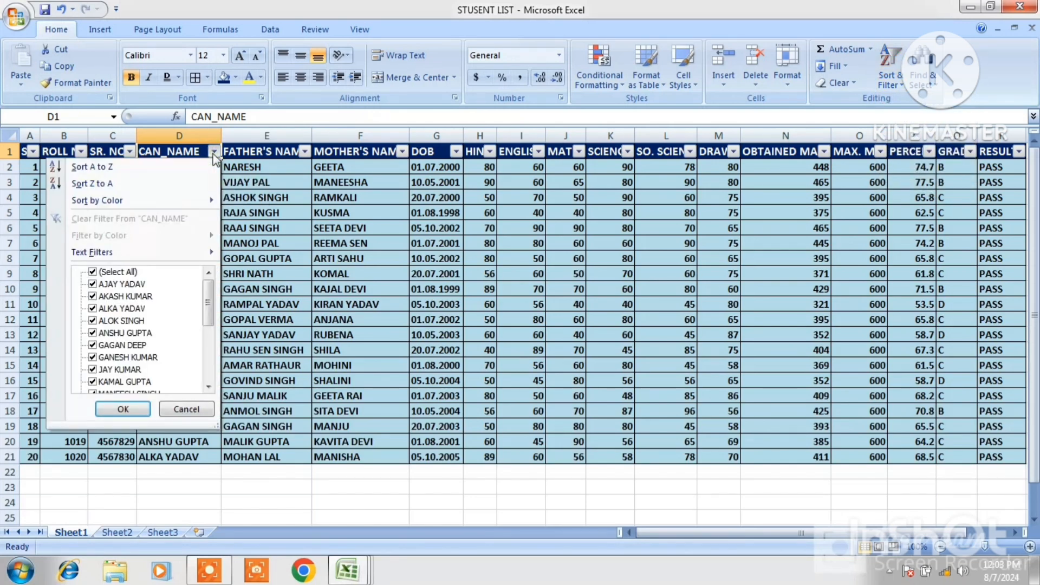
{"action": "left_click", "coordinate": [112, 168]}
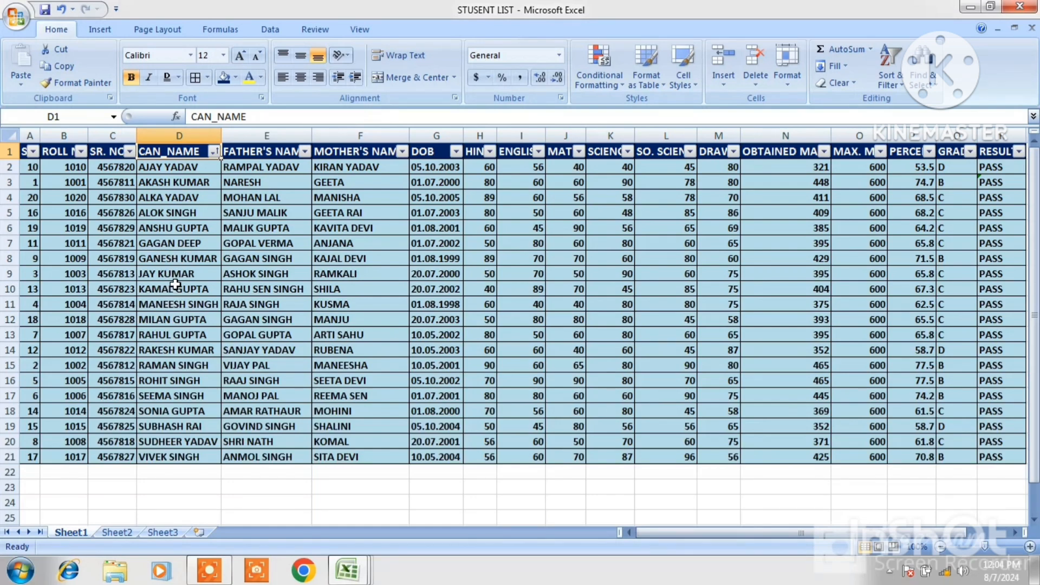
Sort the student list by the CAN_NAME column from Z to A
{"action": "left_click", "coordinate": [214, 155]}
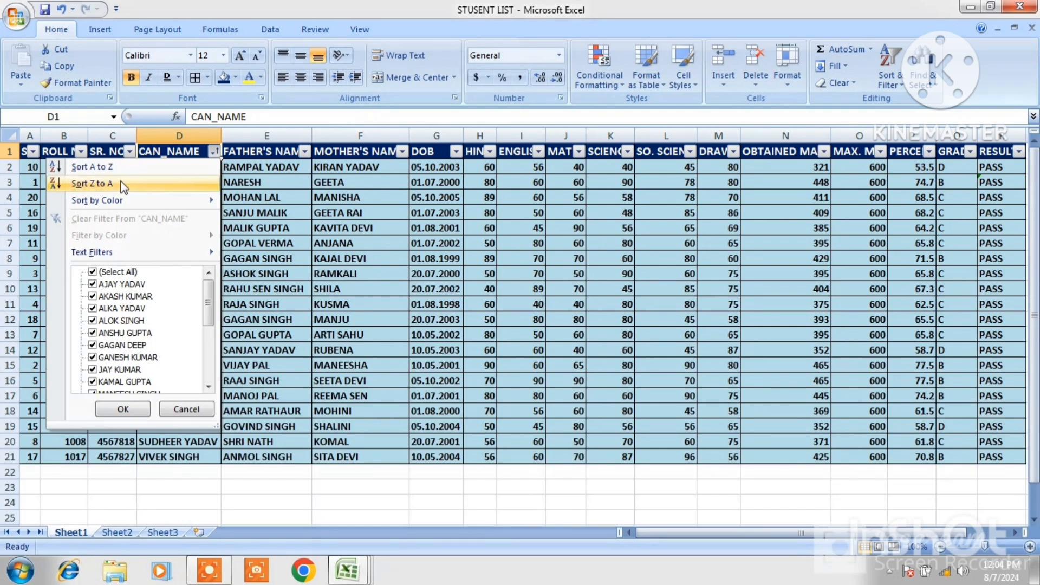
{"action": "left_click", "coordinate": [91, 185]}
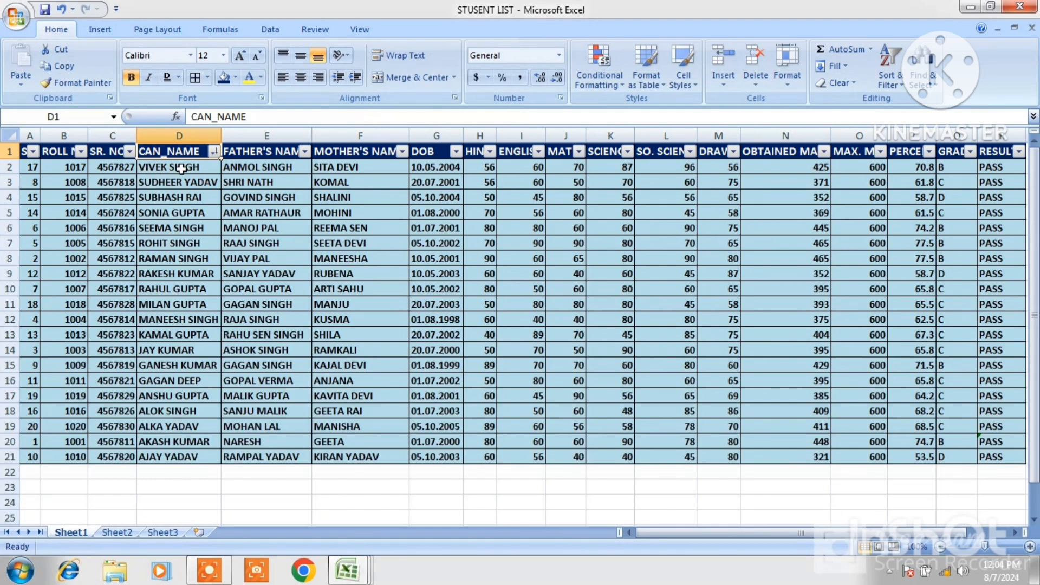
Sort the student list by the CAN_NAME column from A to Z
{"action": "left_click", "coordinate": [214, 152]}
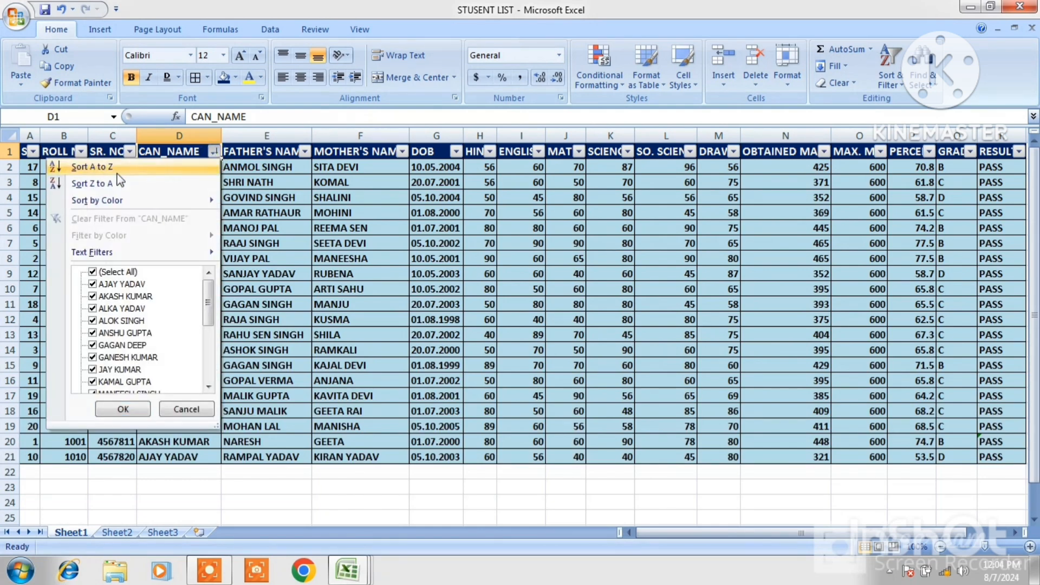
{"action": "left_click", "coordinate": [101, 169]}
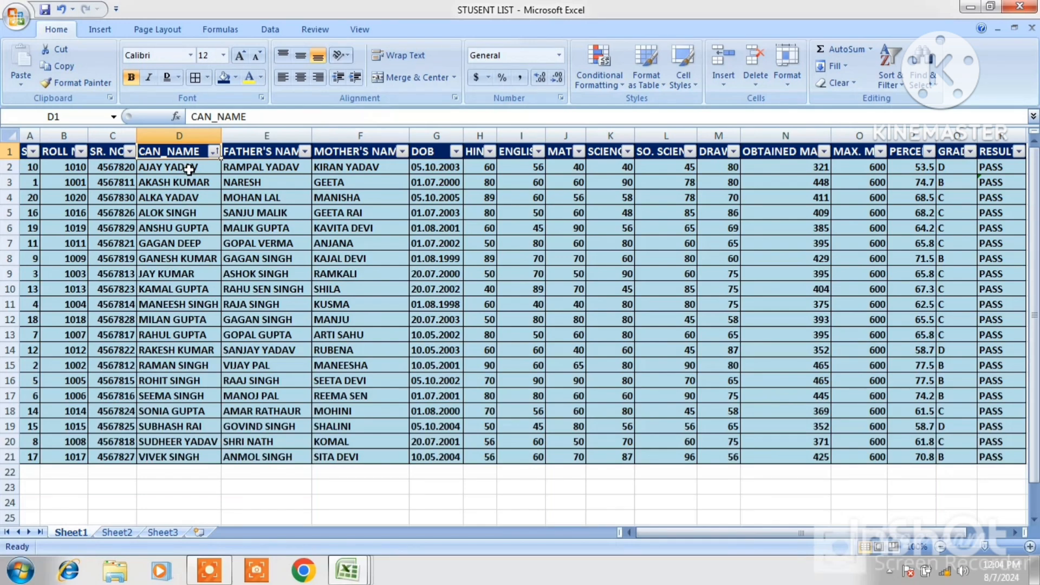
{"action": "left_click", "coordinate": [214, 151]}
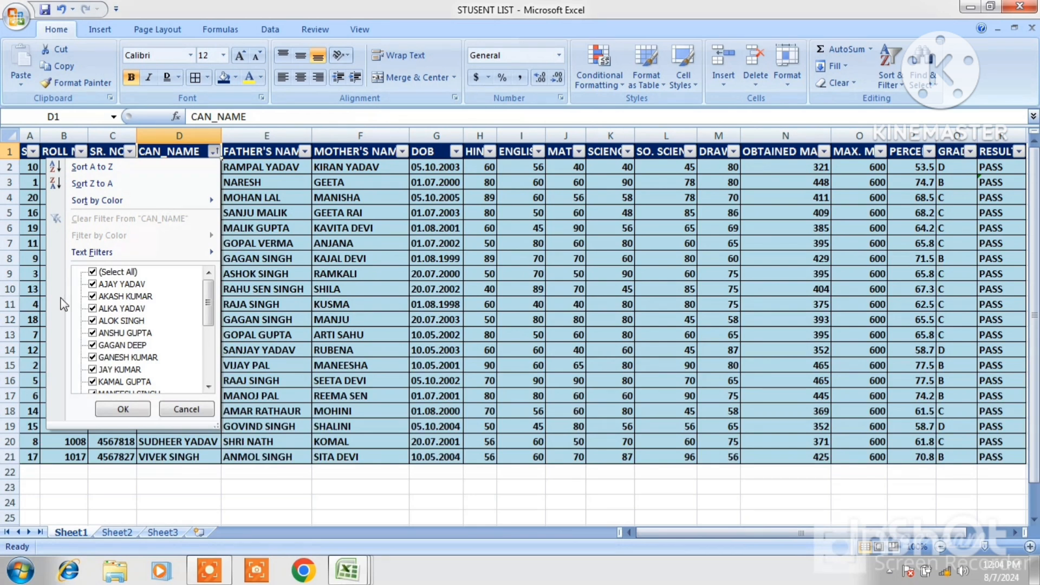
{"action": "left_click", "coordinate": [209, 366]}
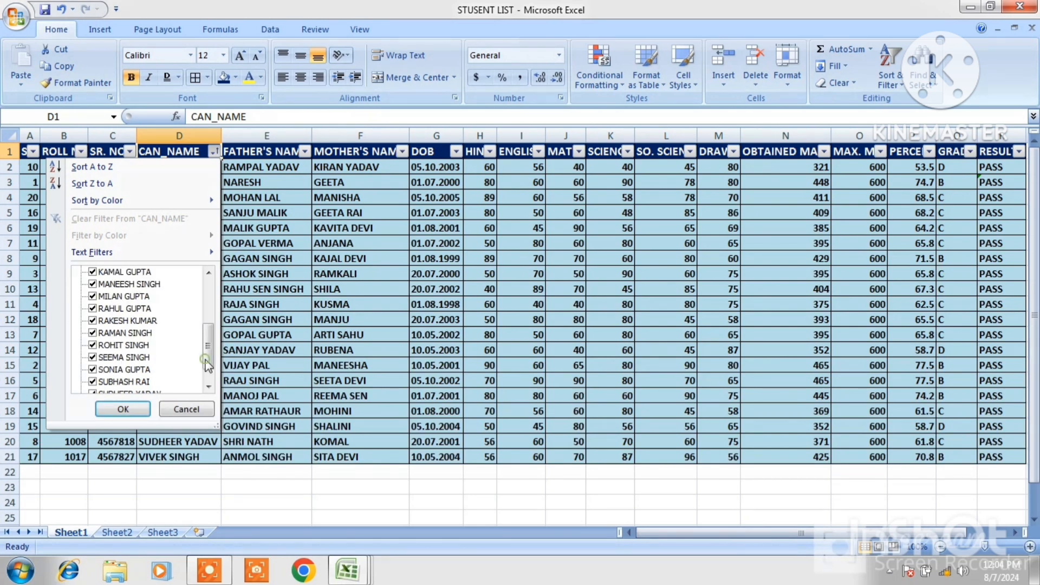
{"action": "left_click", "coordinate": [206, 301]}
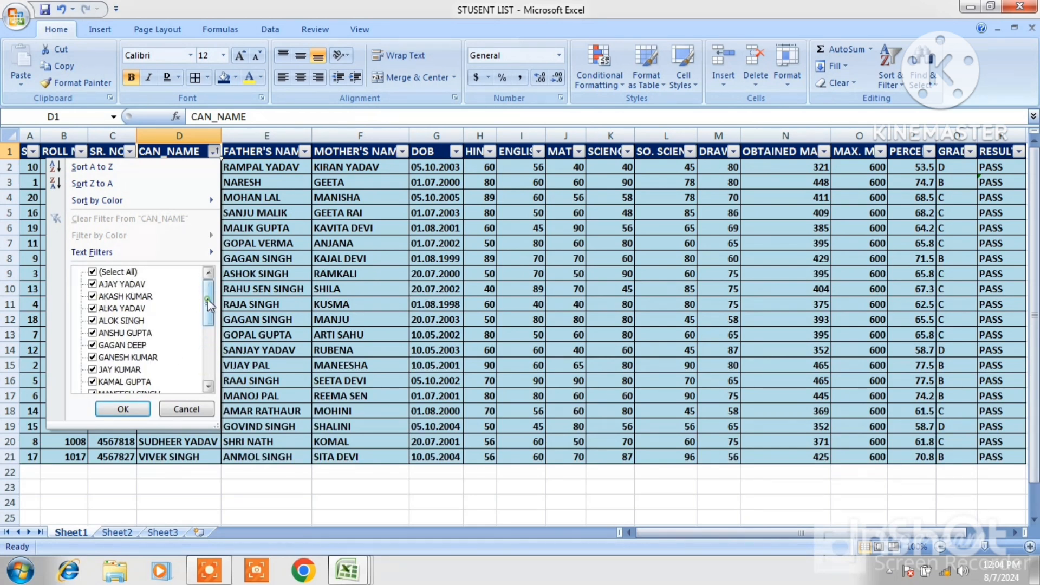
{"action": "left_click", "coordinate": [93, 285]}
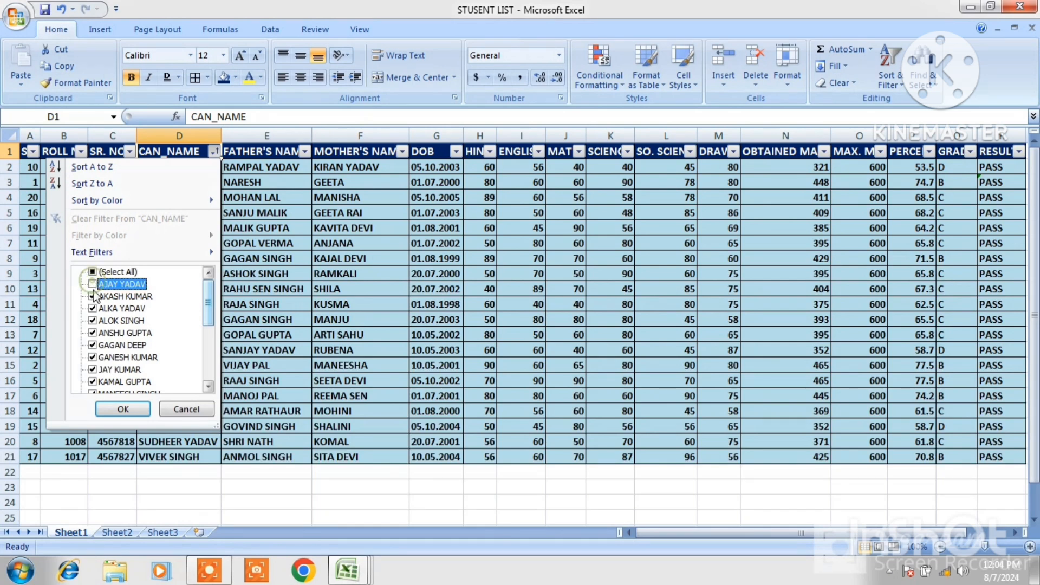
{"action": "left_click", "coordinate": [93, 297]}
{"action": "left_click", "coordinate": [93, 309]}
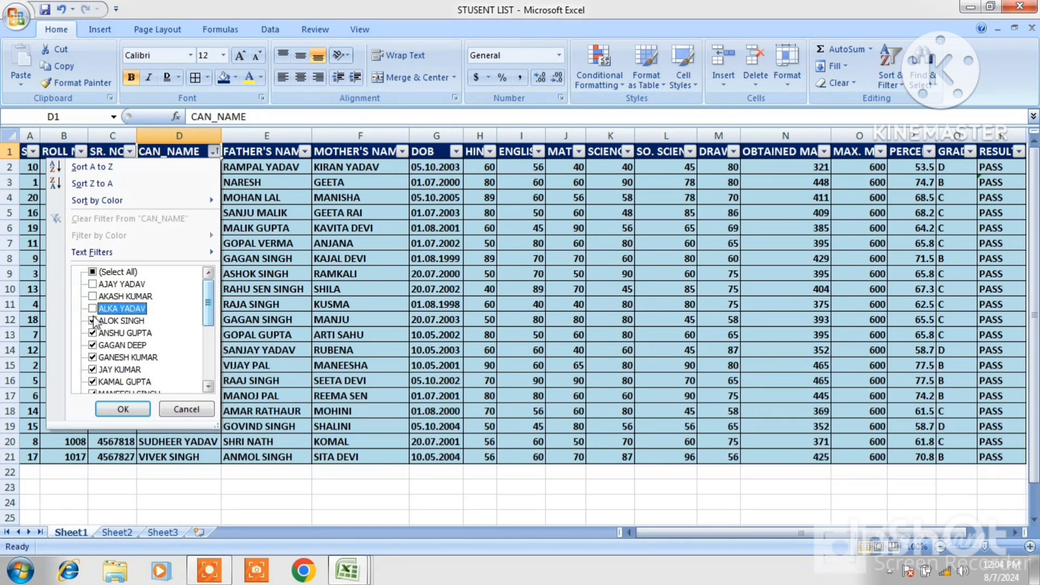
{"action": "left_click", "coordinate": [92, 322]}
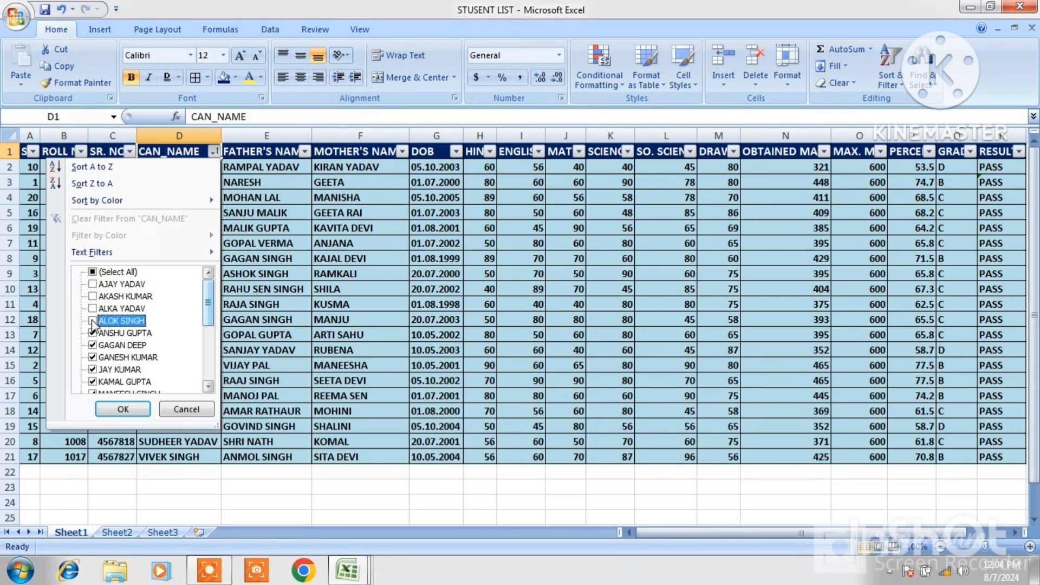
{"action": "left_click", "coordinate": [93, 333]}
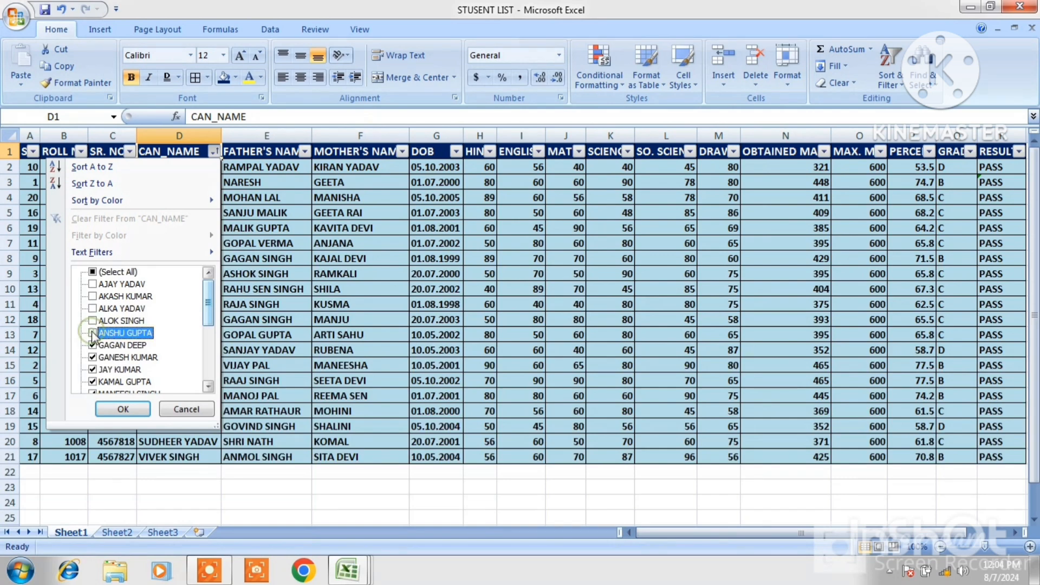
{"action": "left_click", "coordinate": [121, 410]}
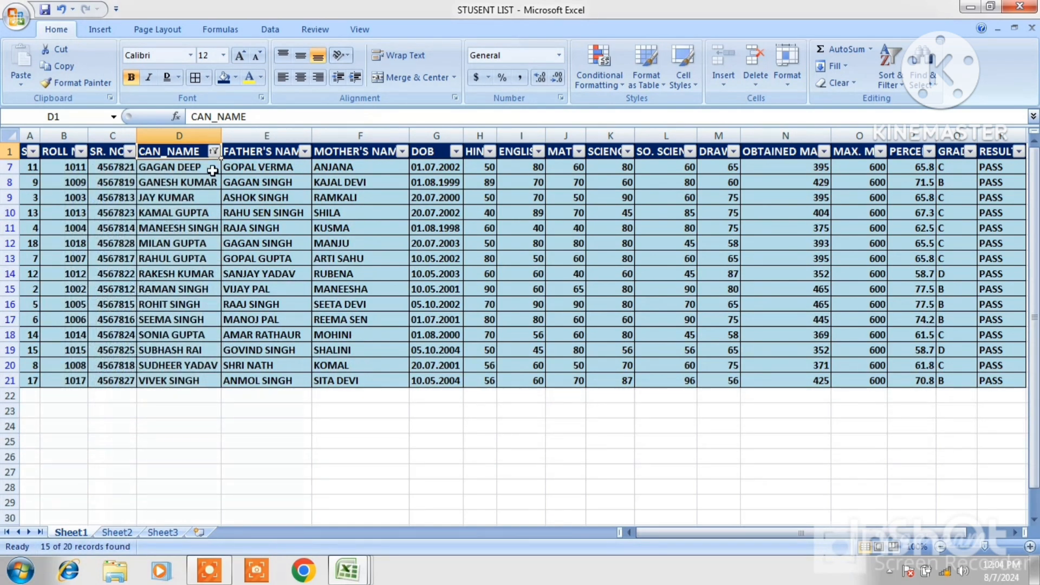
{"action": "left_click", "coordinate": [214, 152]}
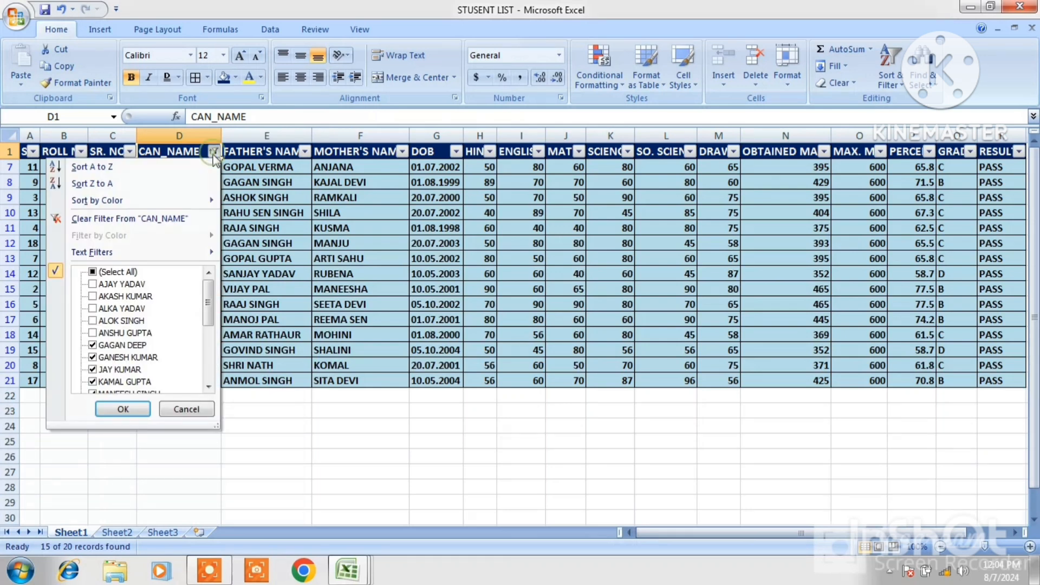
{"action": "left_click", "coordinate": [96, 285]}
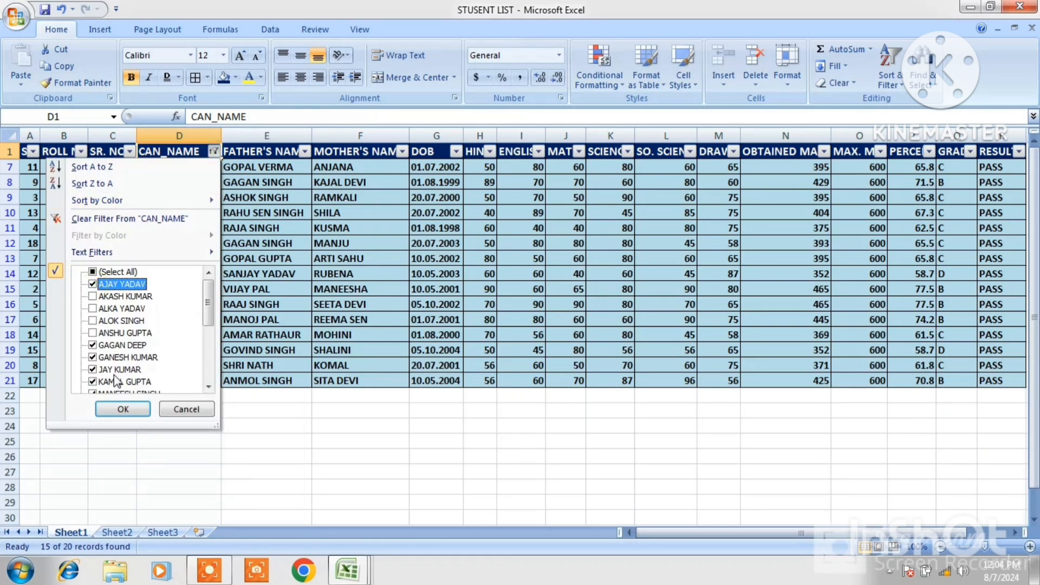
{"action": "left_click", "coordinate": [122, 320]}
{"action": "left_click", "coordinate": [123, 409]}
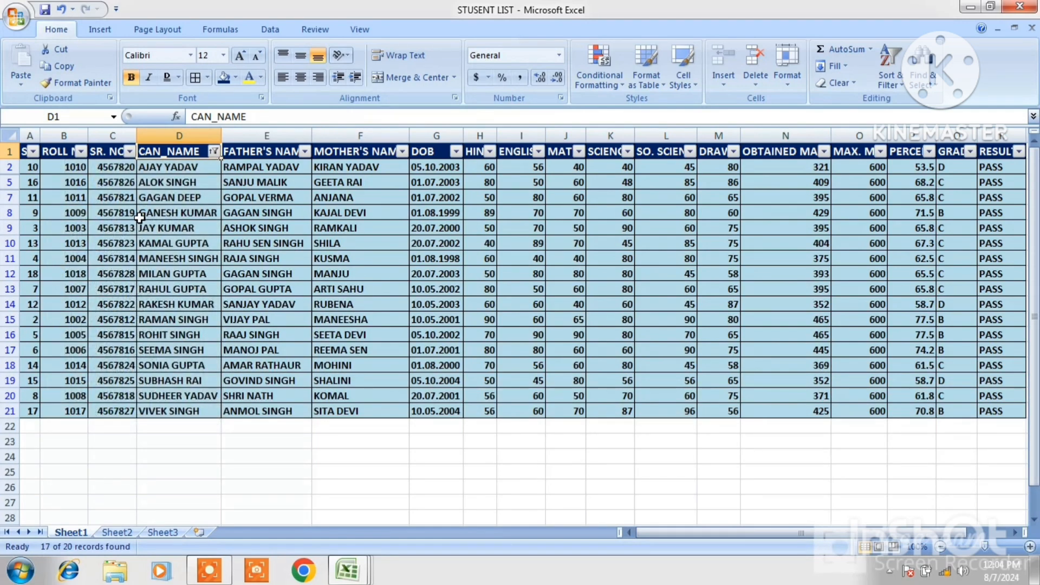
{"action": "left_click", "coordinate": [214, 151]}
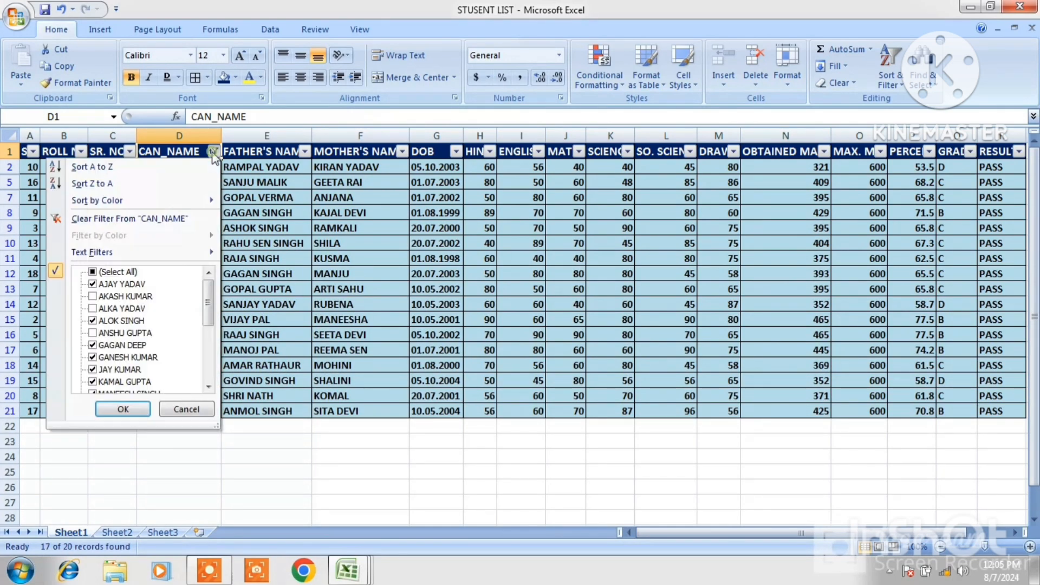
{"action": "left_click", "coordinate": [92, 297]}
{"action": "left_click", "coordinate": [93, 308]}
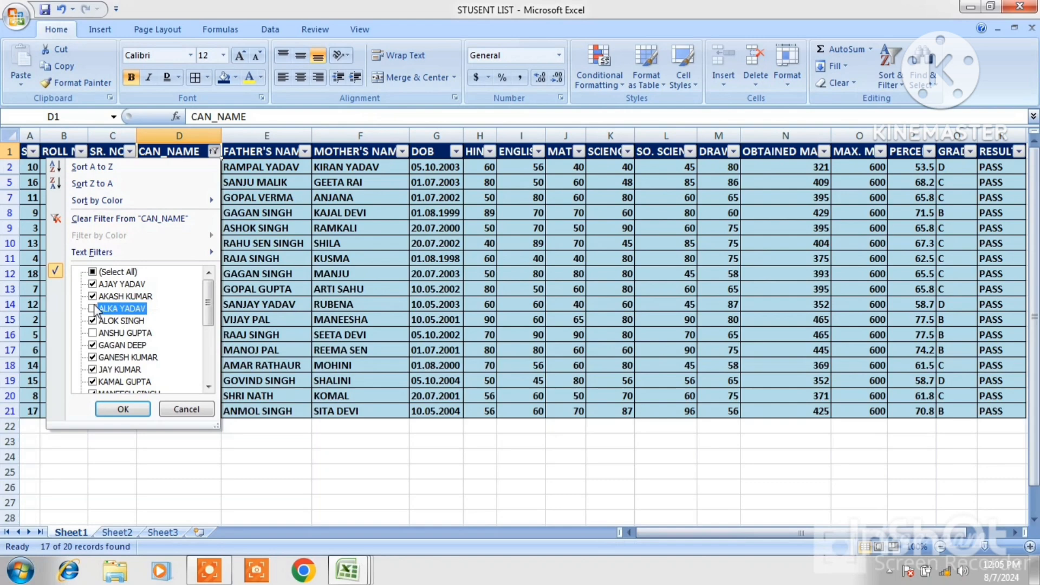
{"action": "left_click", "coordinate": [93, 333]}
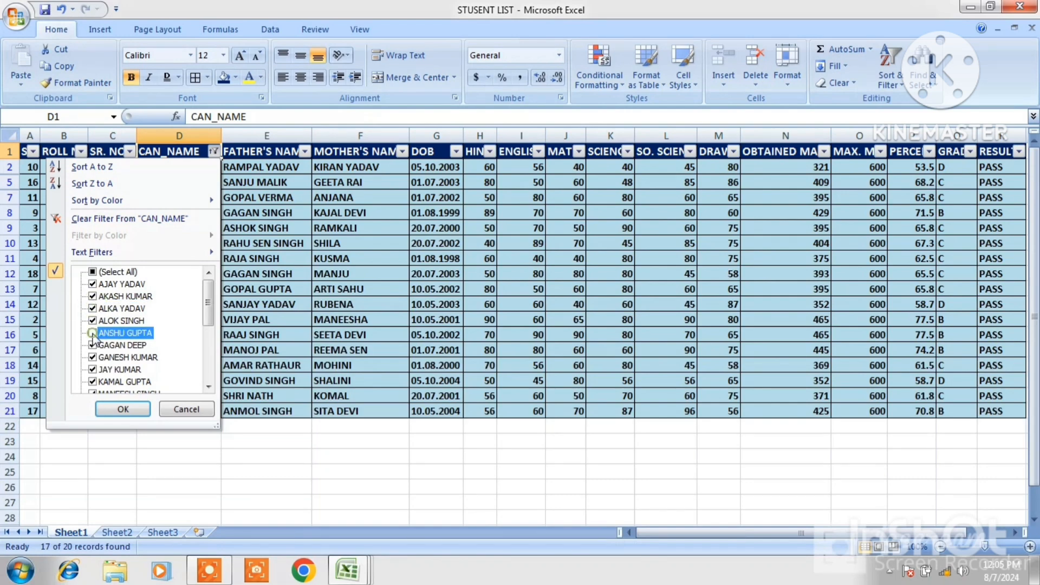
{"action": "left_click", "coordinate": [124, 410]}
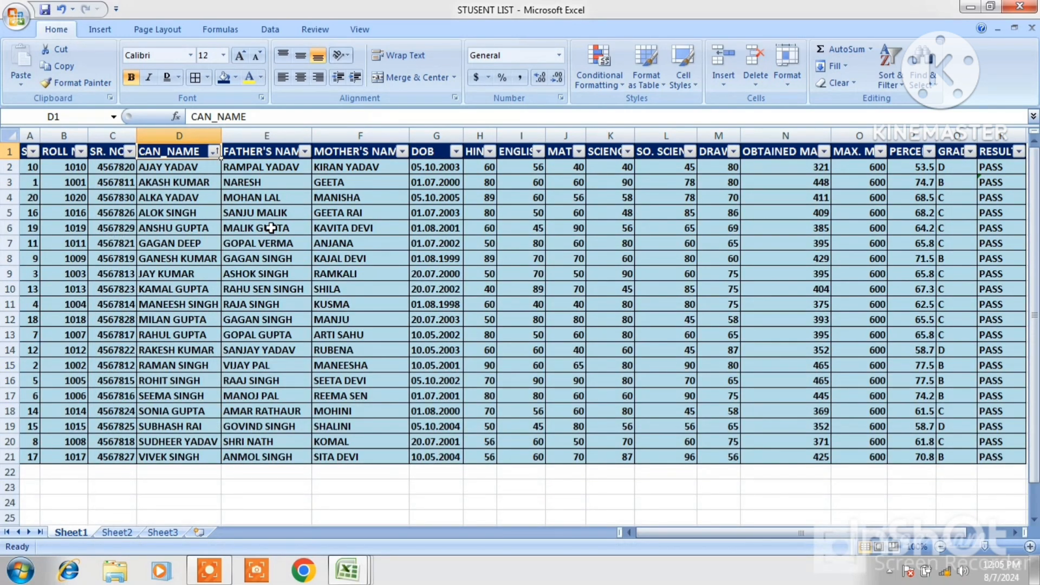
Clear the filter and sort state of the student list
{"action": "left_click", "coordinate": [214, 151]}
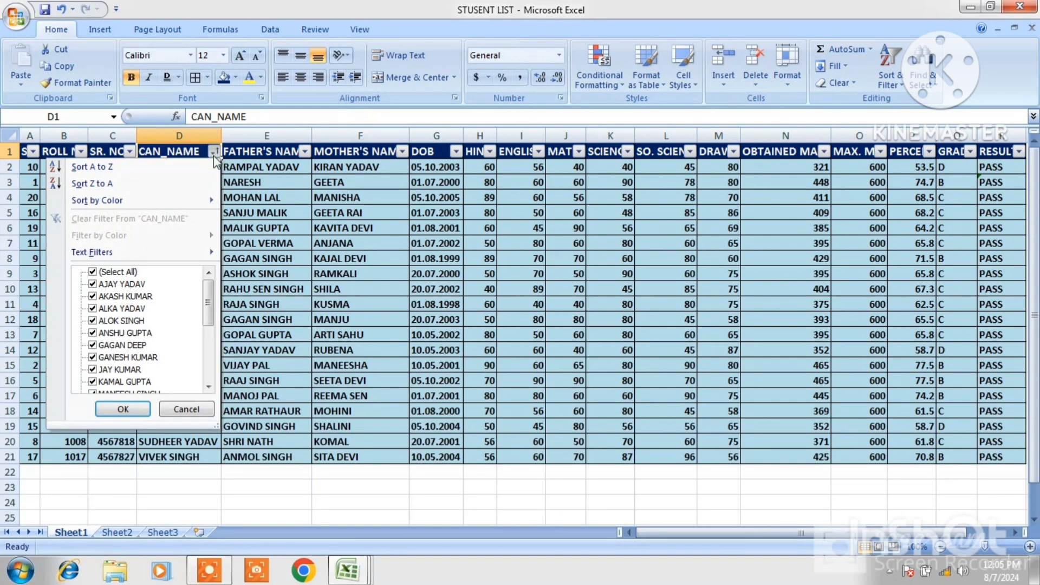
{"action": "left_click", "coordinate": [185, 410]}
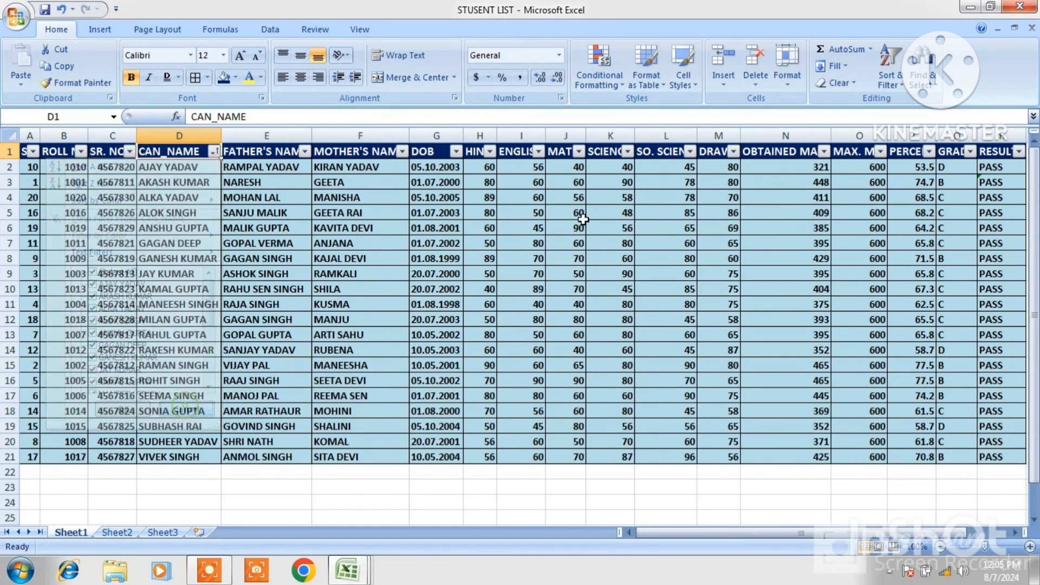
{"action": "left_click", "coordinate": [902, 87]}
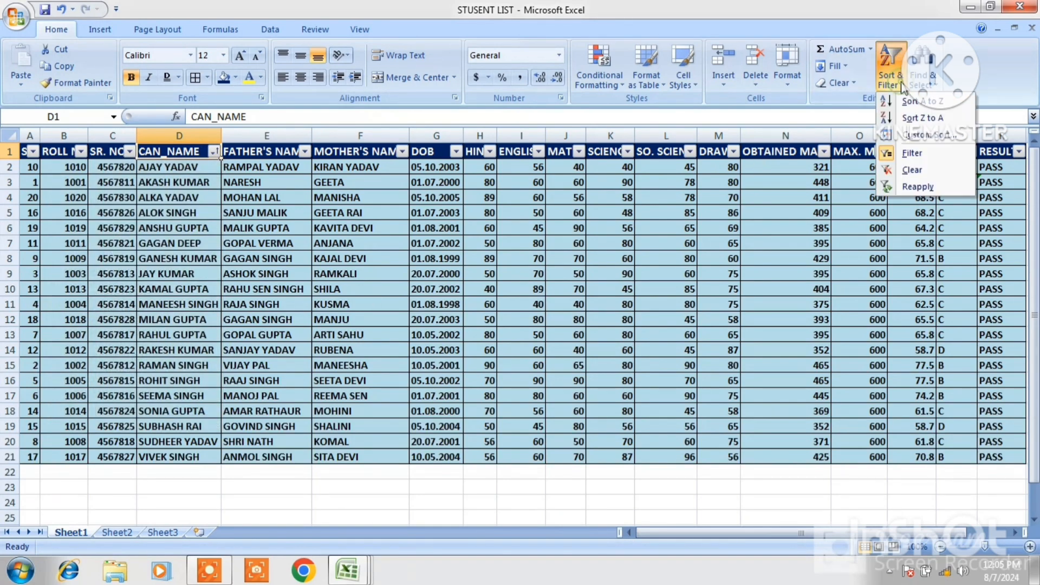
{"action": "left_click", "coordinate": [920, 171]}
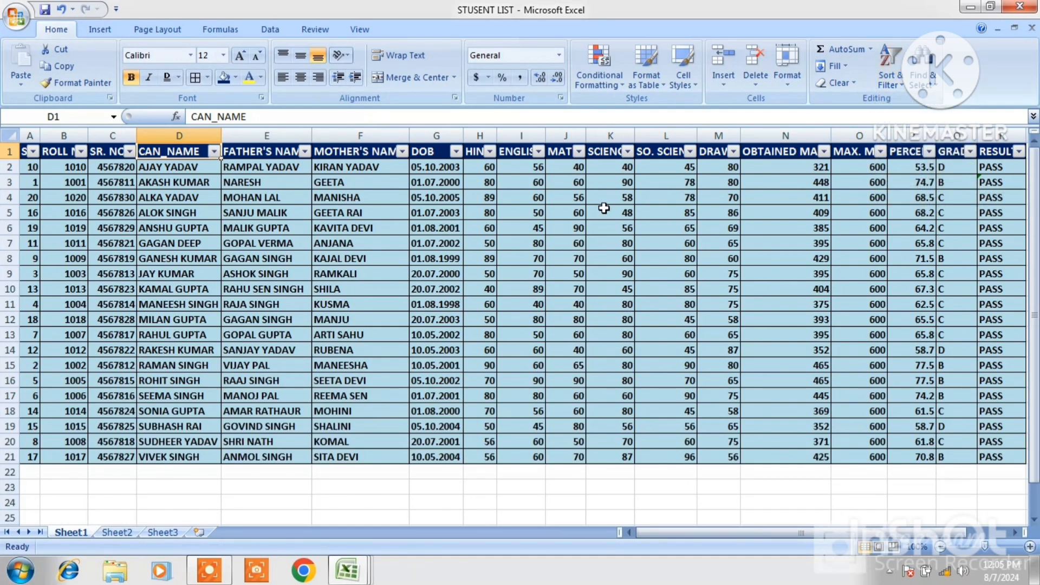
Select the whole sheet and turn off Filter for the student list
{"action": "key", "text": "ctrl+a"}
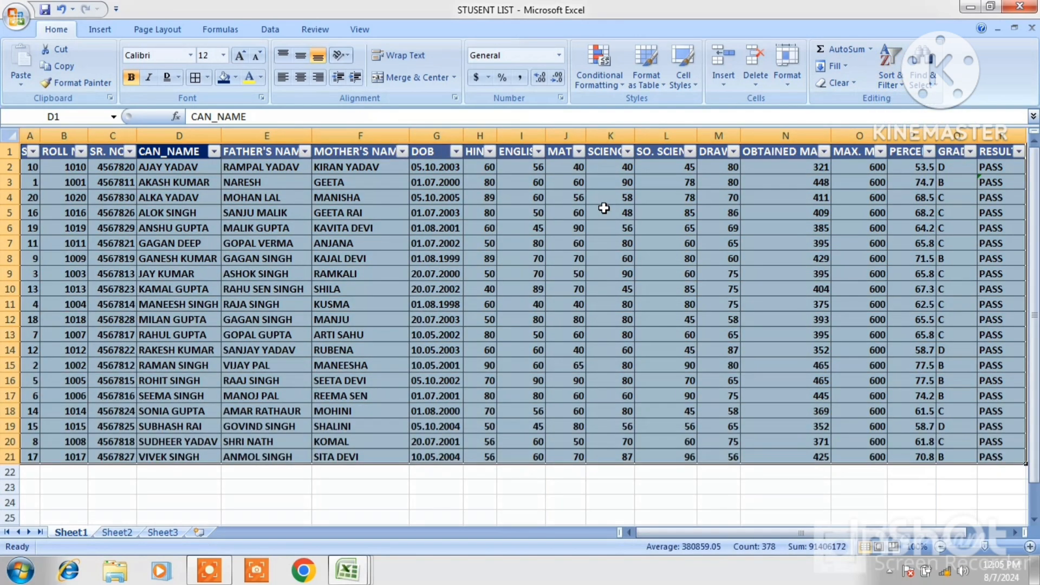
{"action": "left_click", "coordinate": [896, 84]}
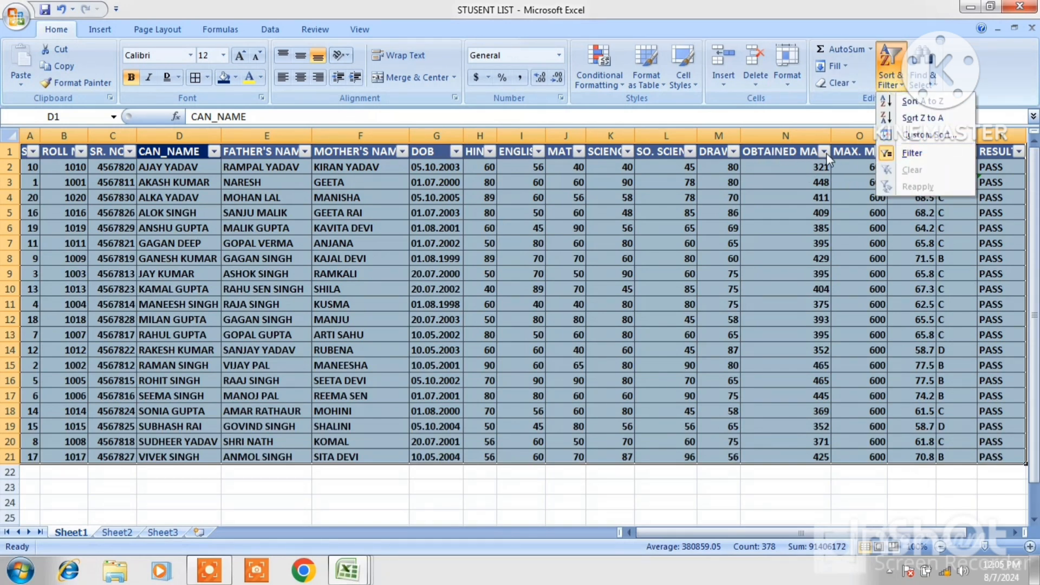
{"action": "left_click", "coordinate": [886, 155]}
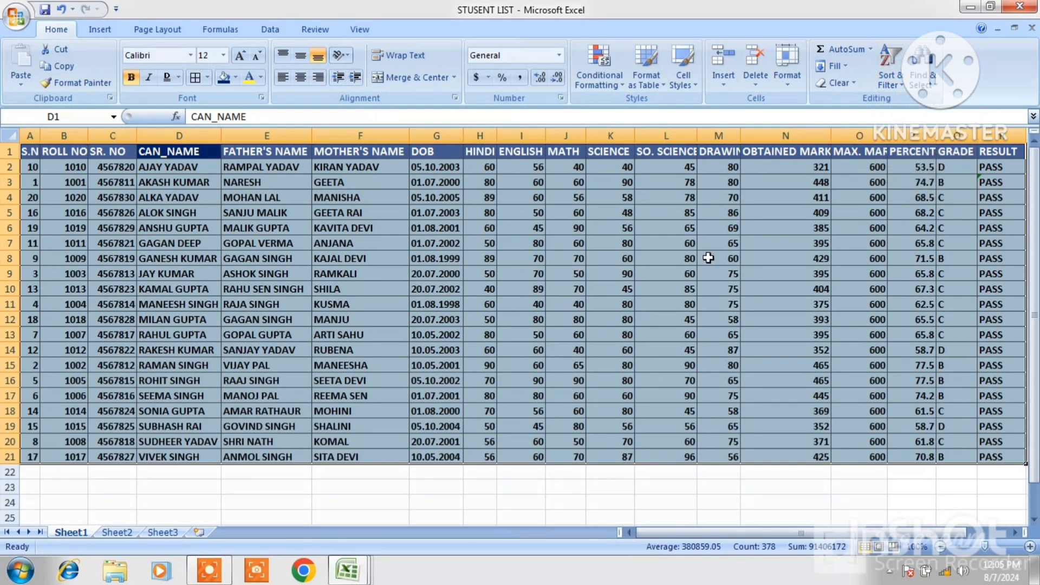
{"action": "left_click", "coordinate": [628, 290]}
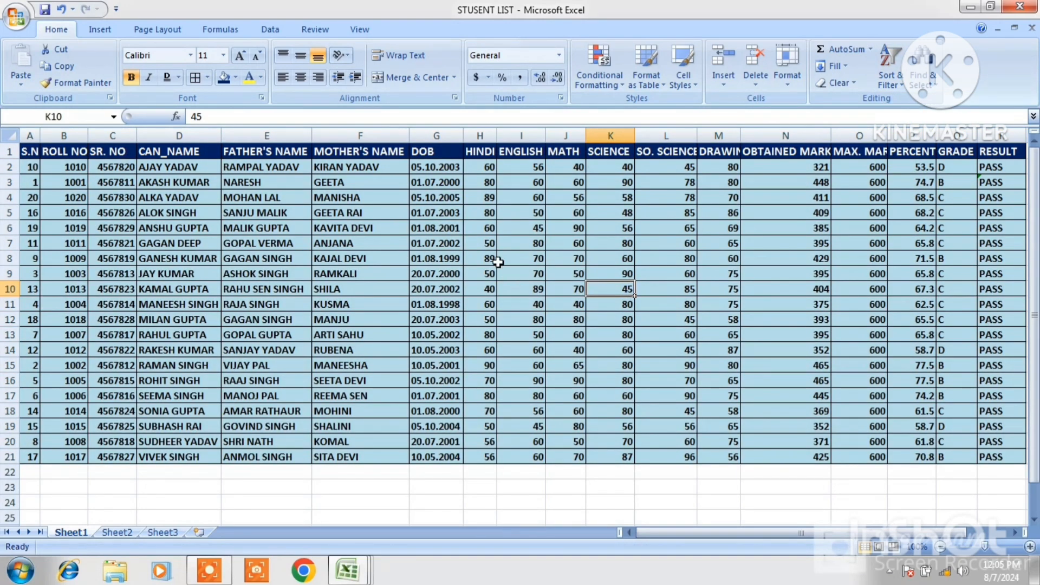
{"action": "left_click", "coordinate": [360, 486]}
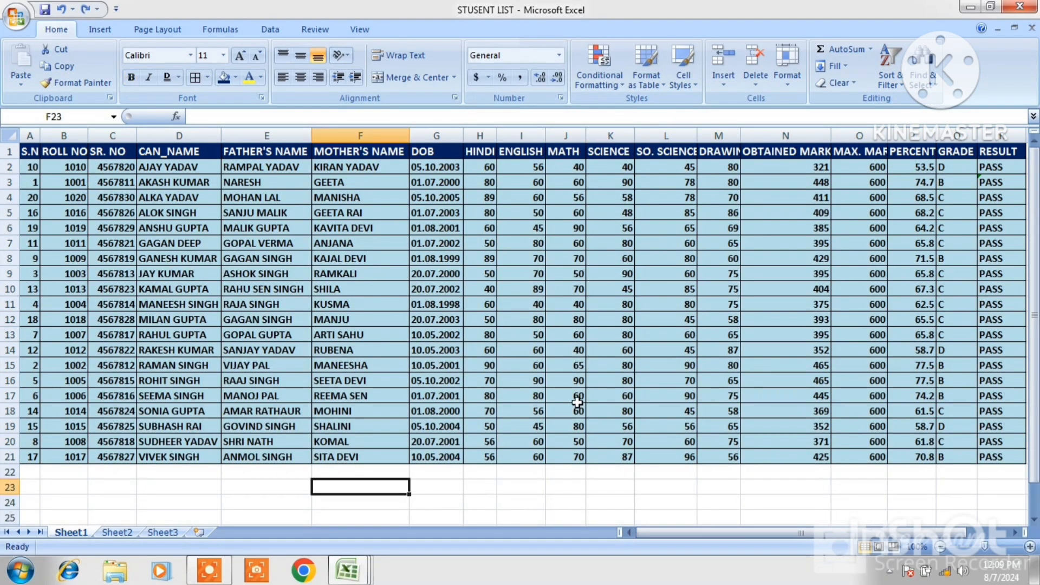
{"action": "left_click", "coordinate": [898, 85]}
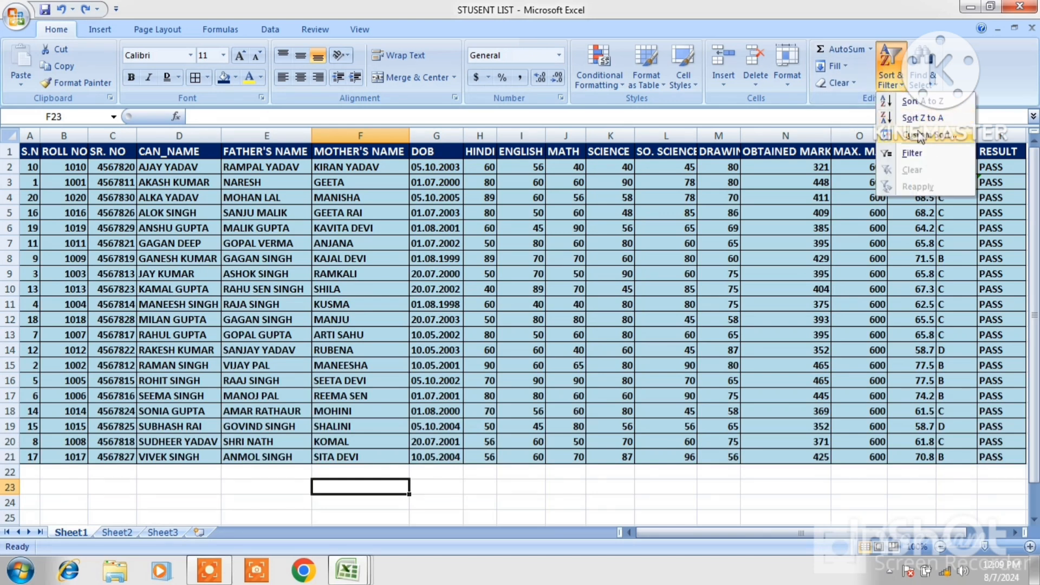
{"action": "left_click", "coordinate": [697, 200]}
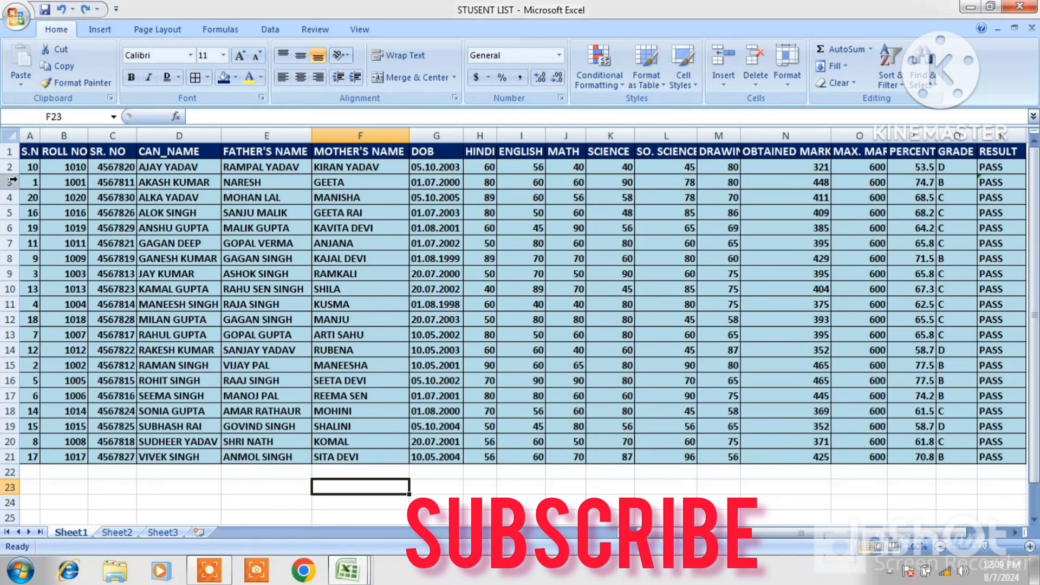
Custom-sort the whole student list by SR. NO from Smallest to Largest
{"action": "key", "text": "ctrl+a"}
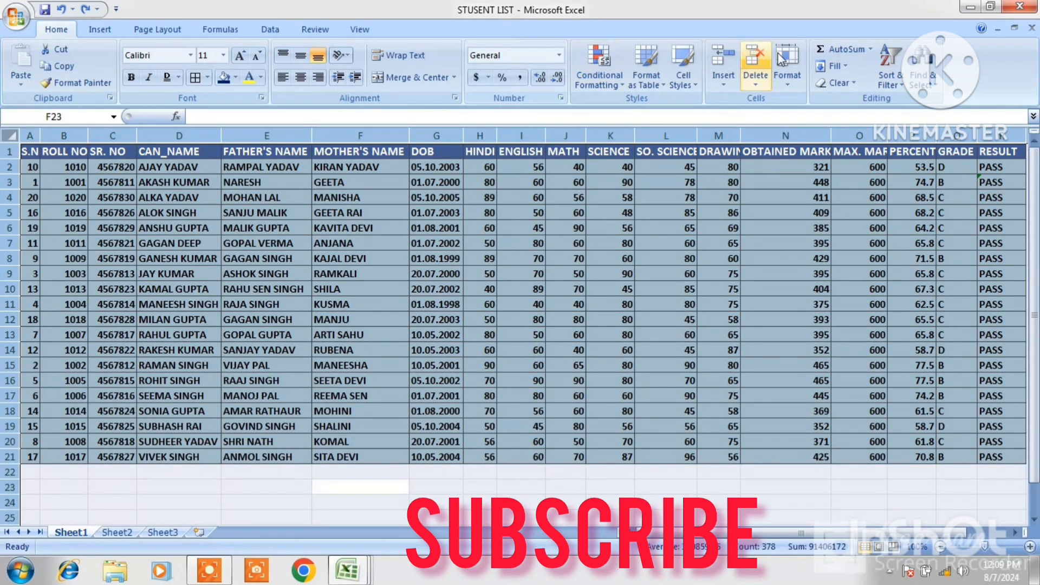
{"action": "left_click", "coordinate": [901, 86]}
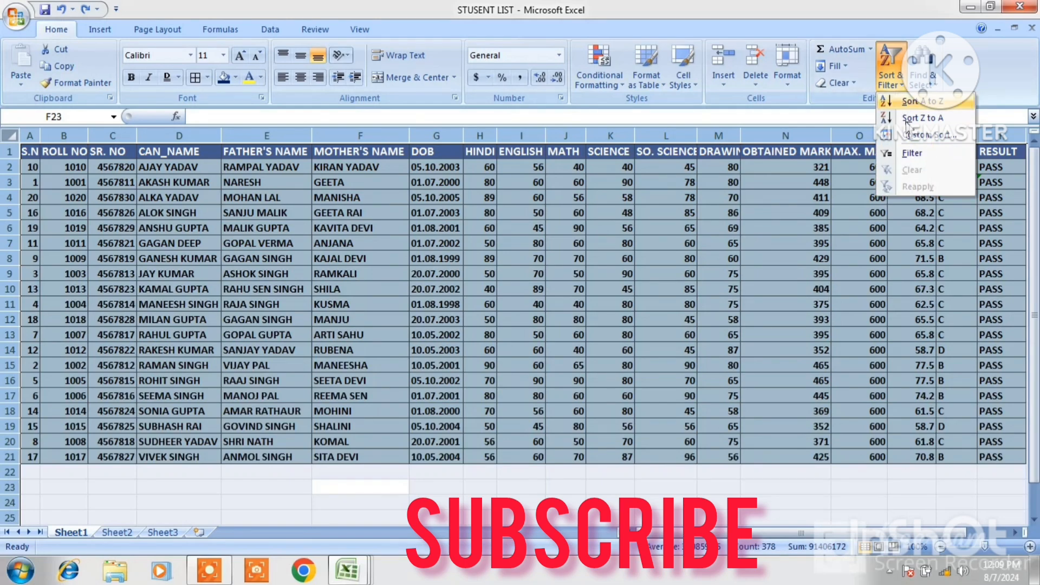
{"action": "left_click", "coordinate": [921, 137]}
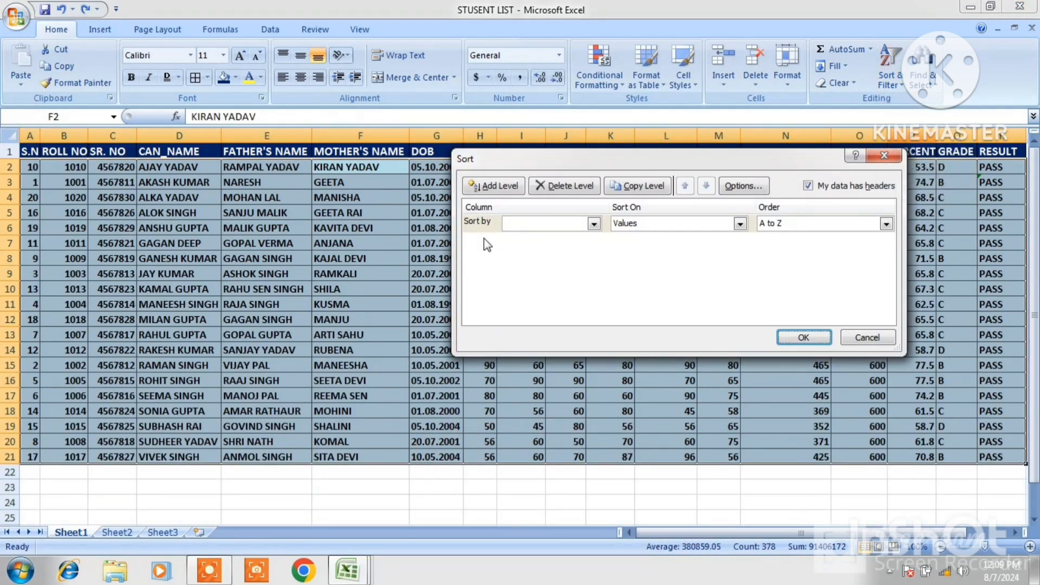
{"action": "left_click", "coordinate": [594, 223]}
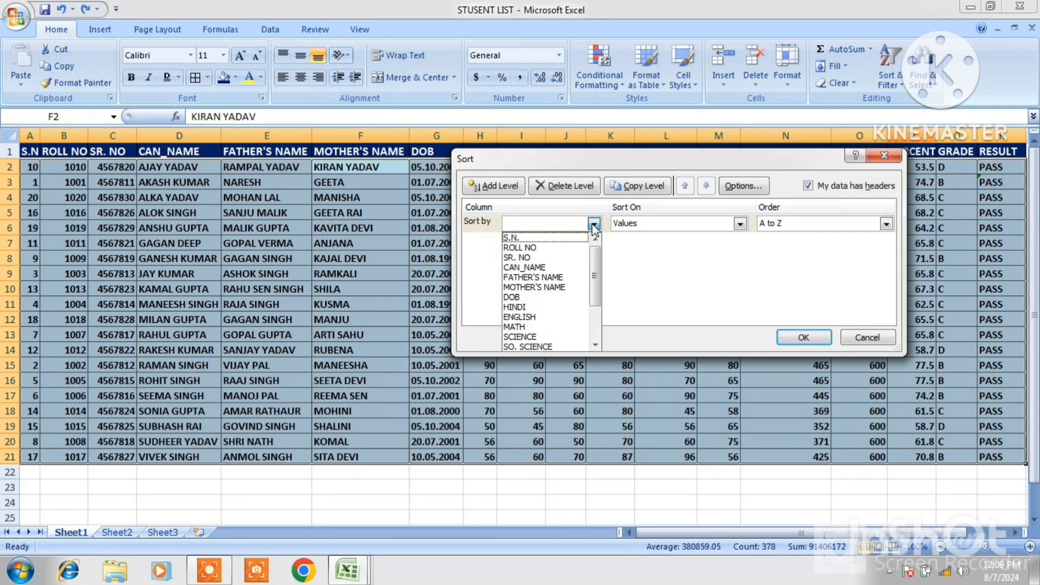
{"action": "left_click", "coordinate": [526, 257]}
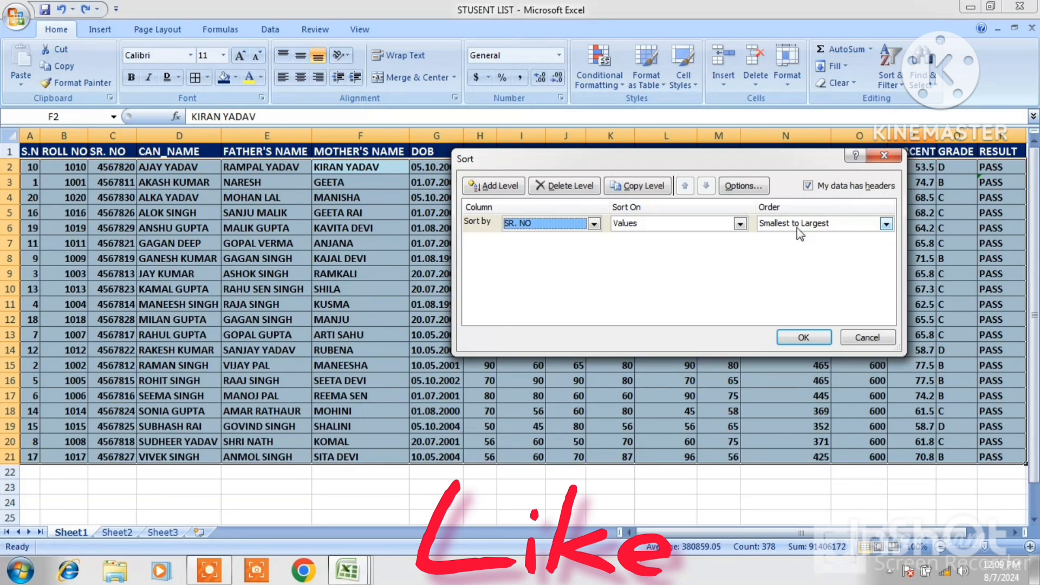
{"action": "left_click", "coordinate": [886, 224]}
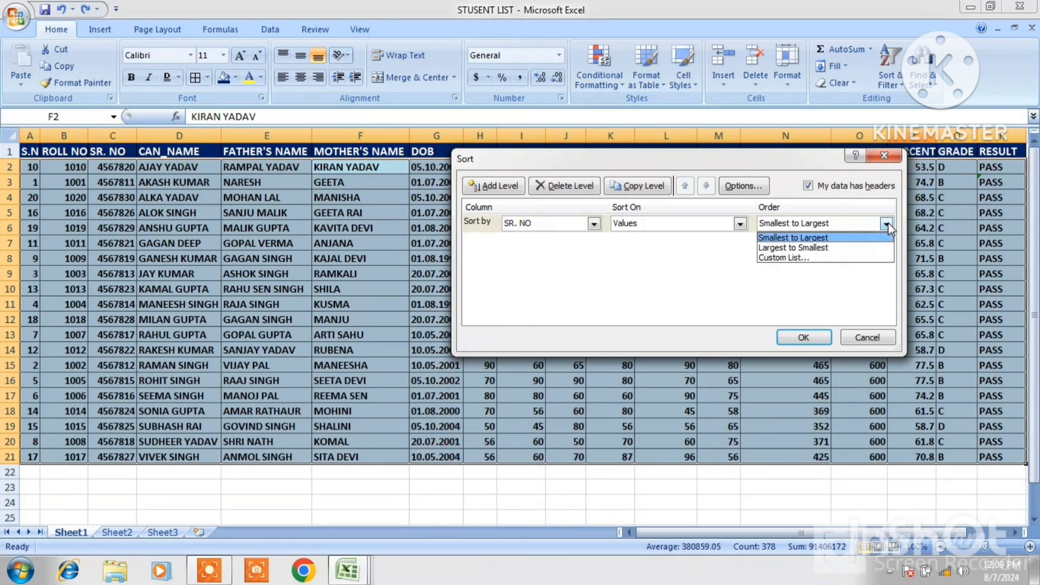
{"action": "left_click", "coordinate": [812, 238]}
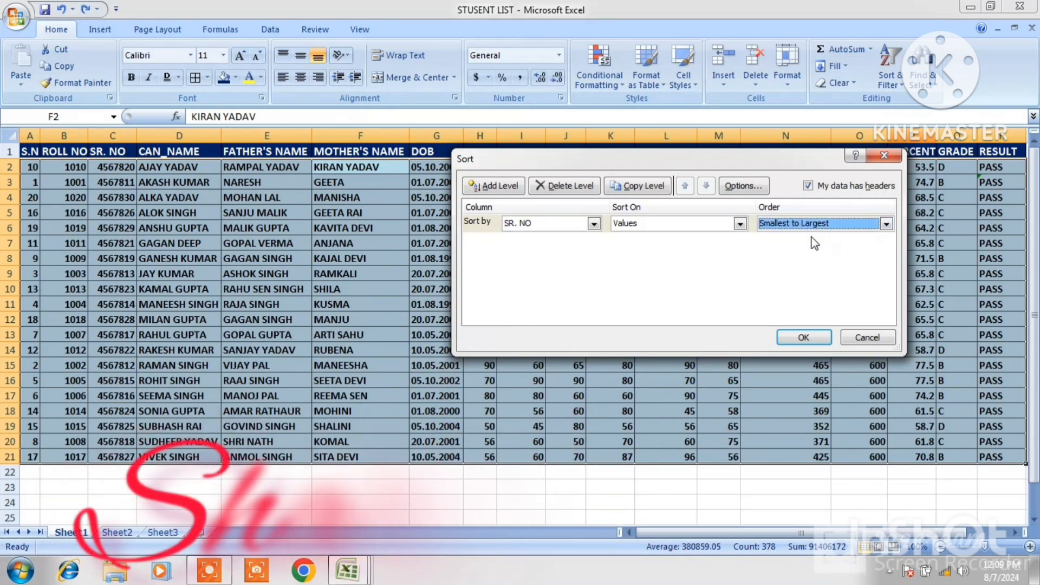
{"action": "left_click", "coordinate": [802, 338]}
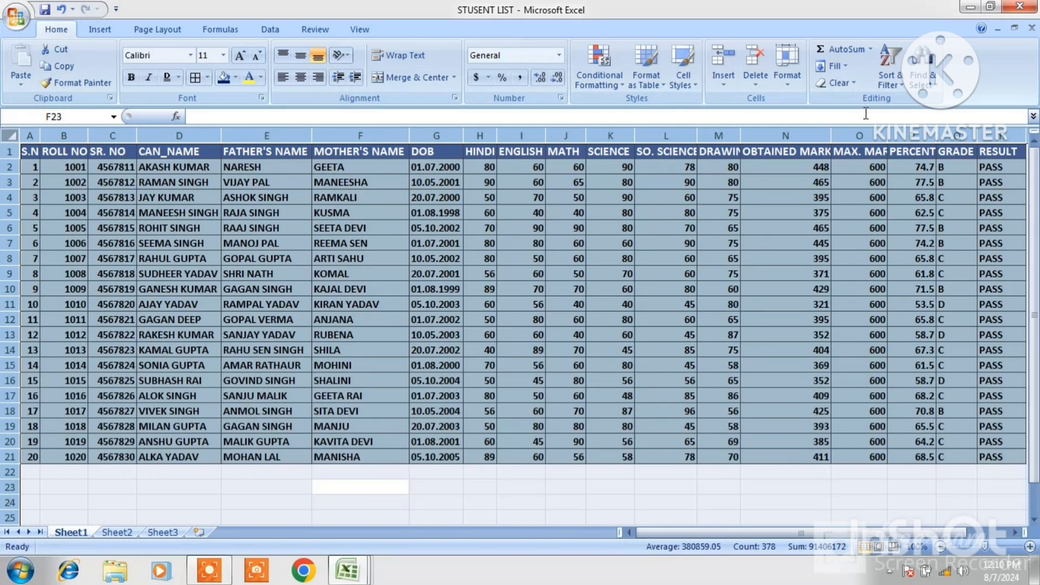
{"action": "left_click", "coordinate": [901, 86]}
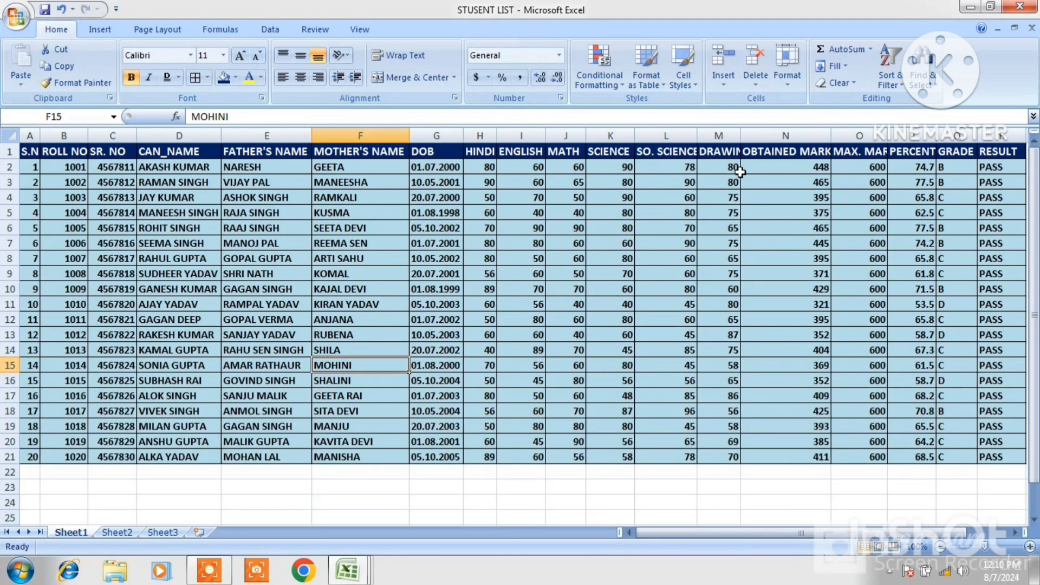
{"action": "left_click", "coordinate": [936, 86]}
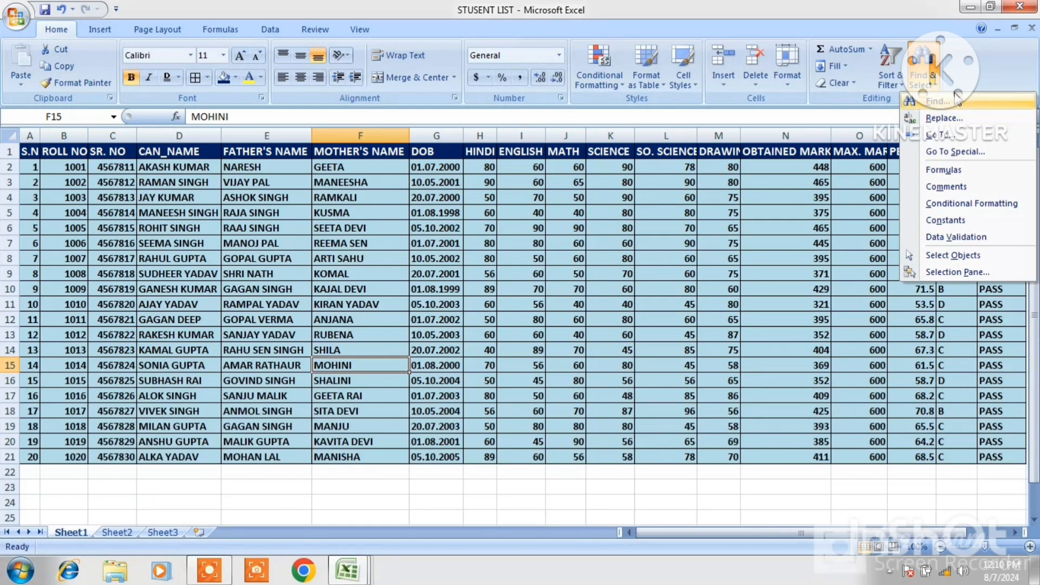
{"action": "left_click", "coordinate": [693, 220]}
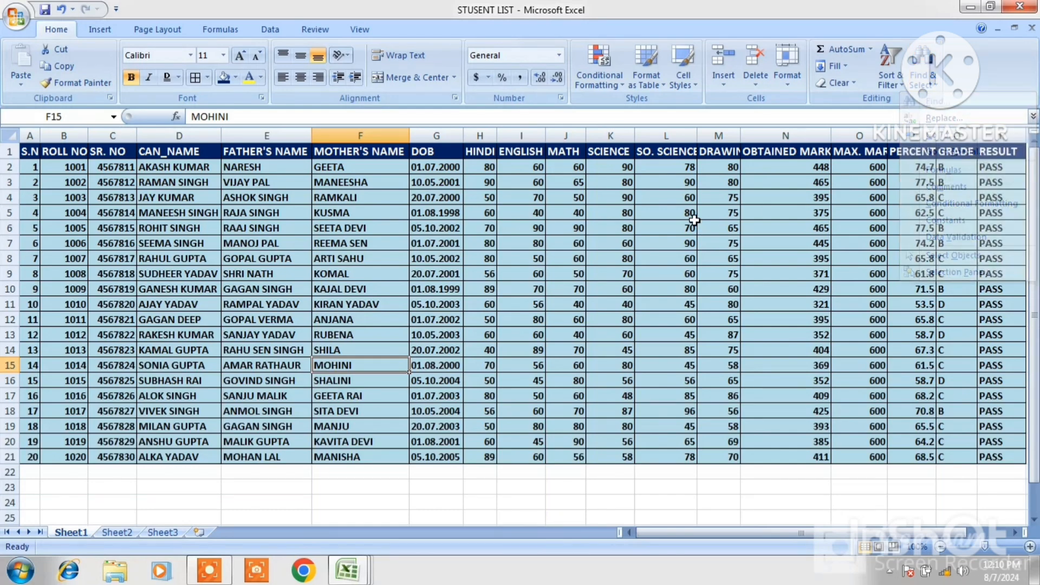
{"action": "left_click", "coordinate": [165, 231]}
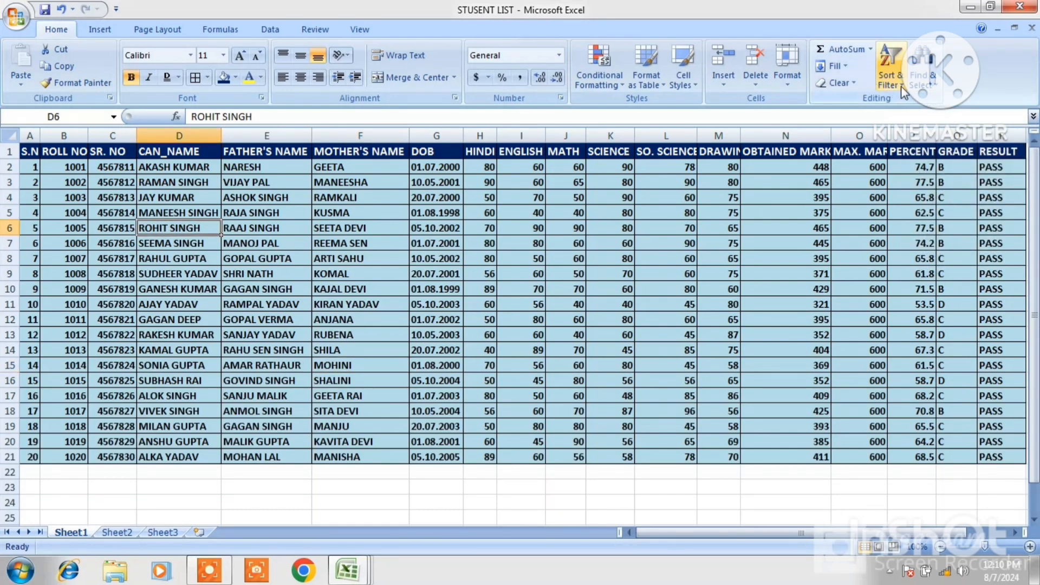
{"action": "left_click", "coordinate": [932, 86]}
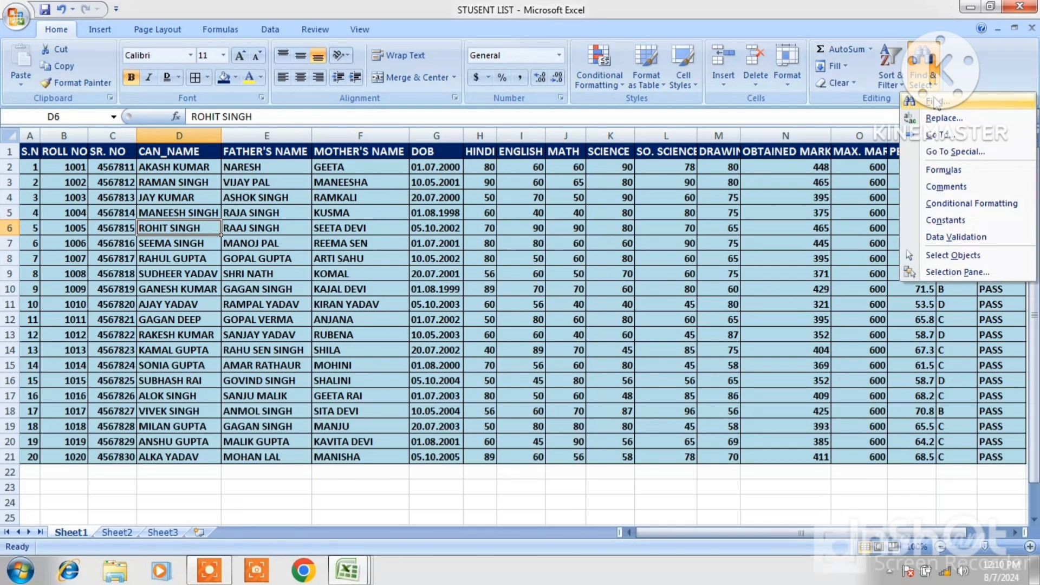
{"action": "left_click", "coordinate": [935, 102]}
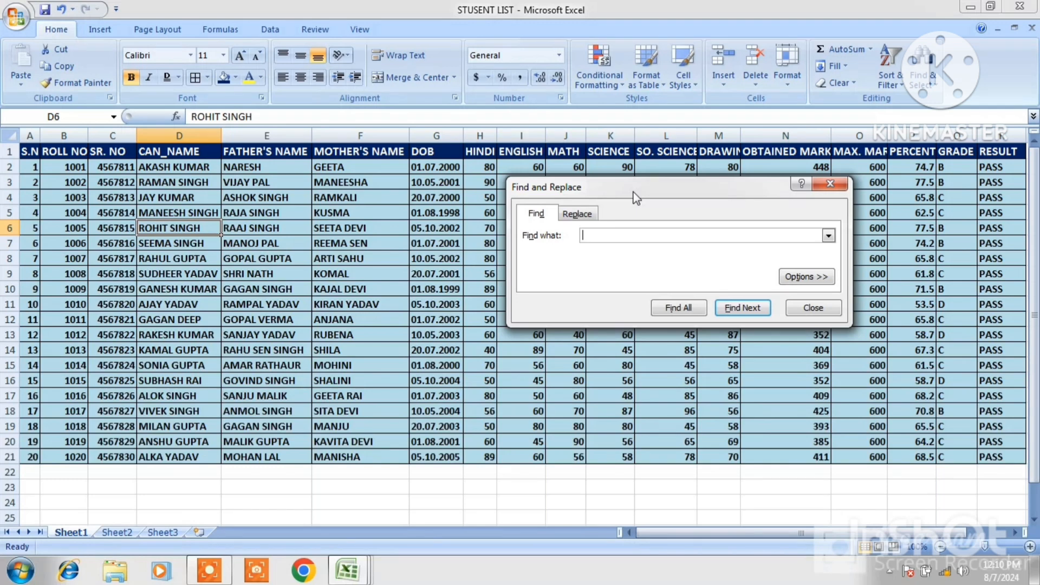
{"action": "left_click", "coordinate": [744, 309]}
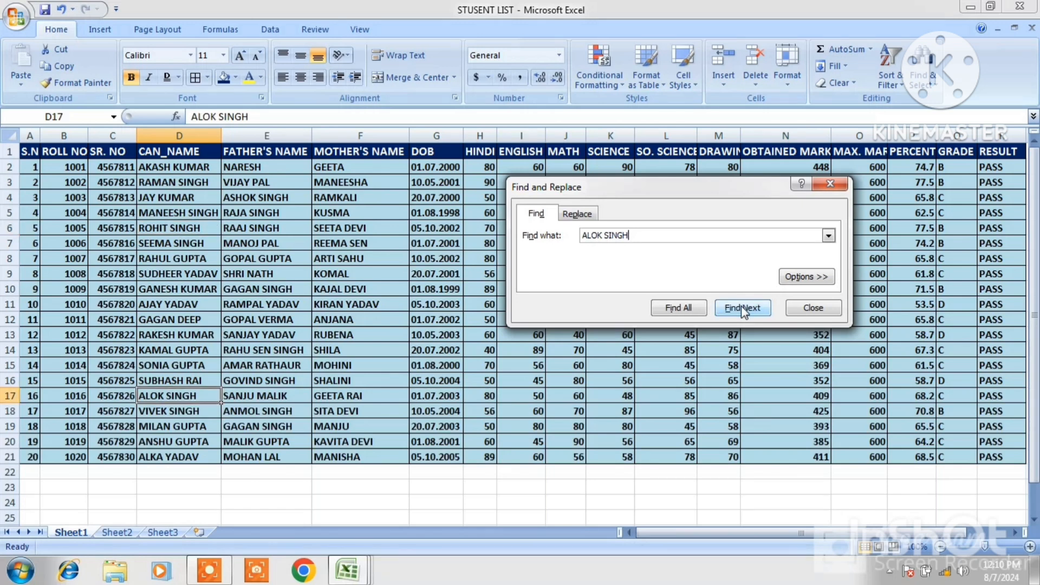
{"action": "left_click", "coordinate": [182, 397]}
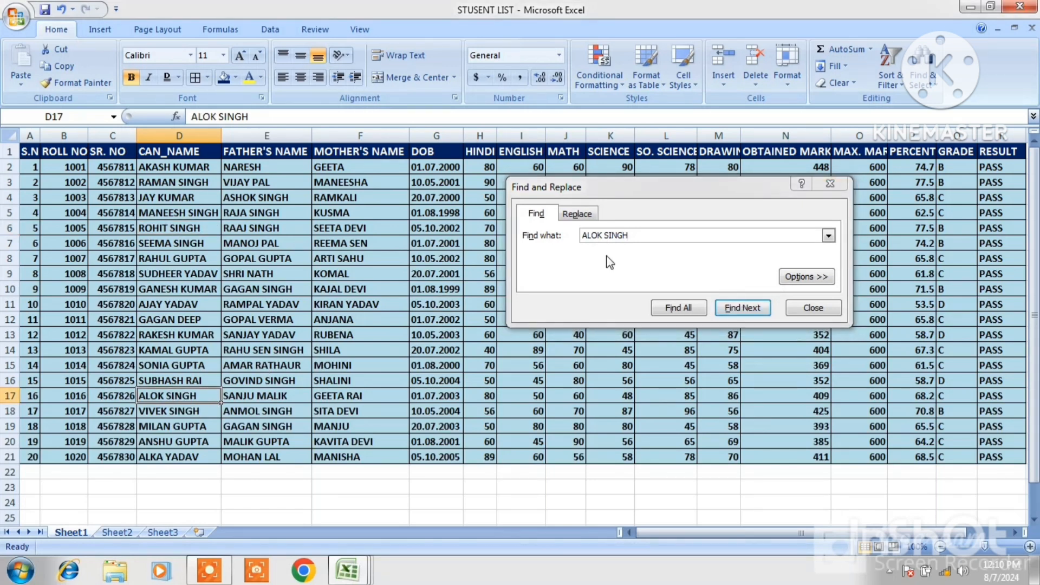
{"action": "left_click", "coordinate": [585, 217]}
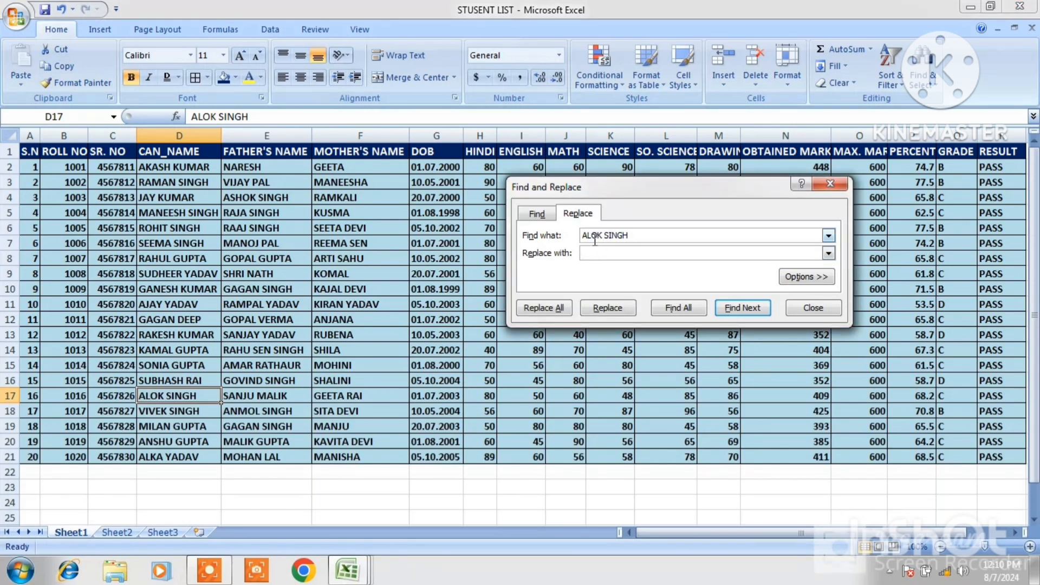
{"action": "left_click", "coordinate": [608, 255]}
{"action": "left_click", "coordinate": [600, 312]}
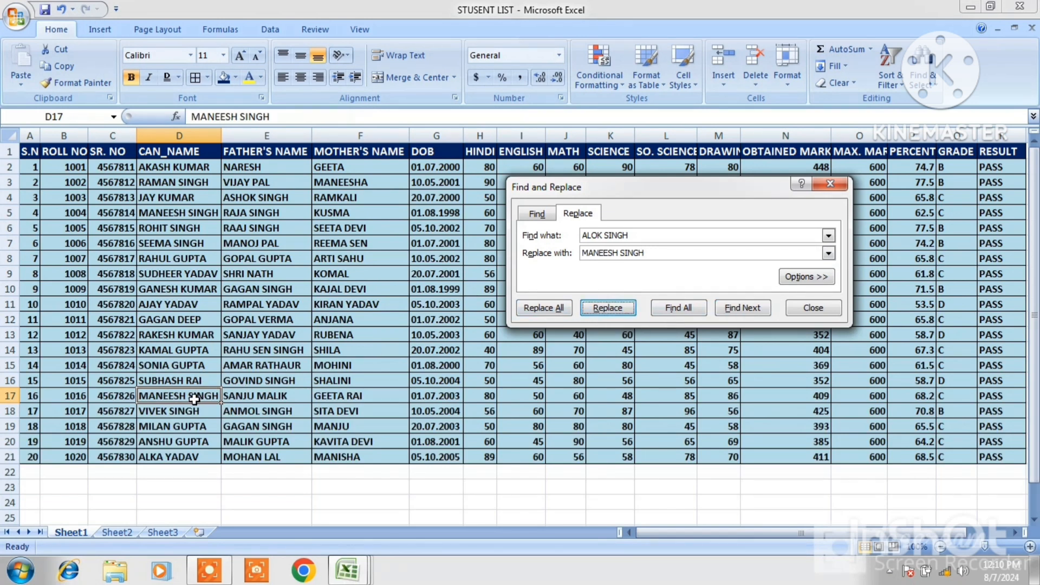
{"action": "left_click", "coordinate": [829, 185]}
Jump to cell B24 using the Go To command
{"action": "left_click", "coordinate": [938, 85]}
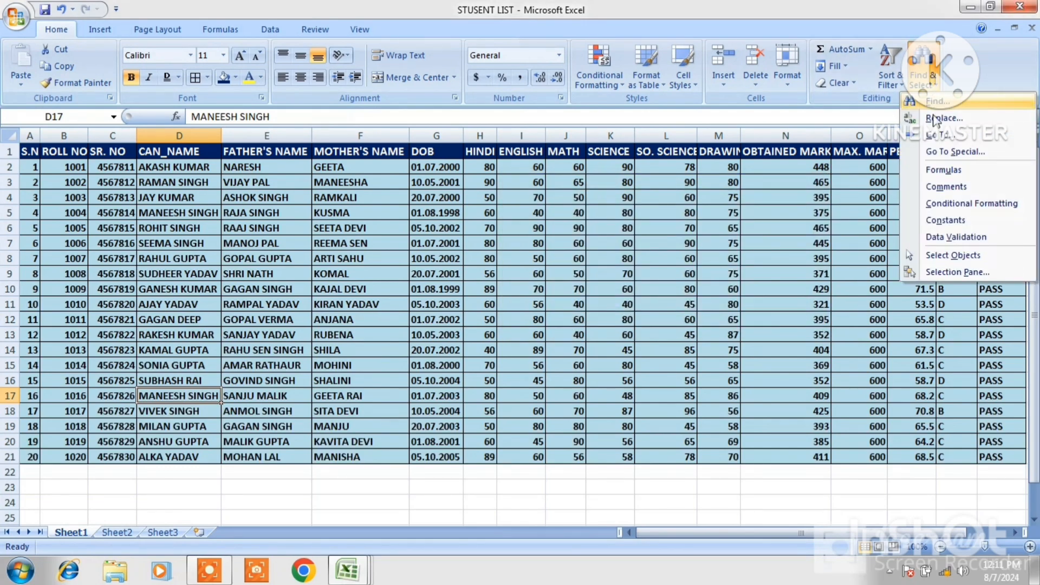
{"action": "left_click", "coordinate": [937, 135]}
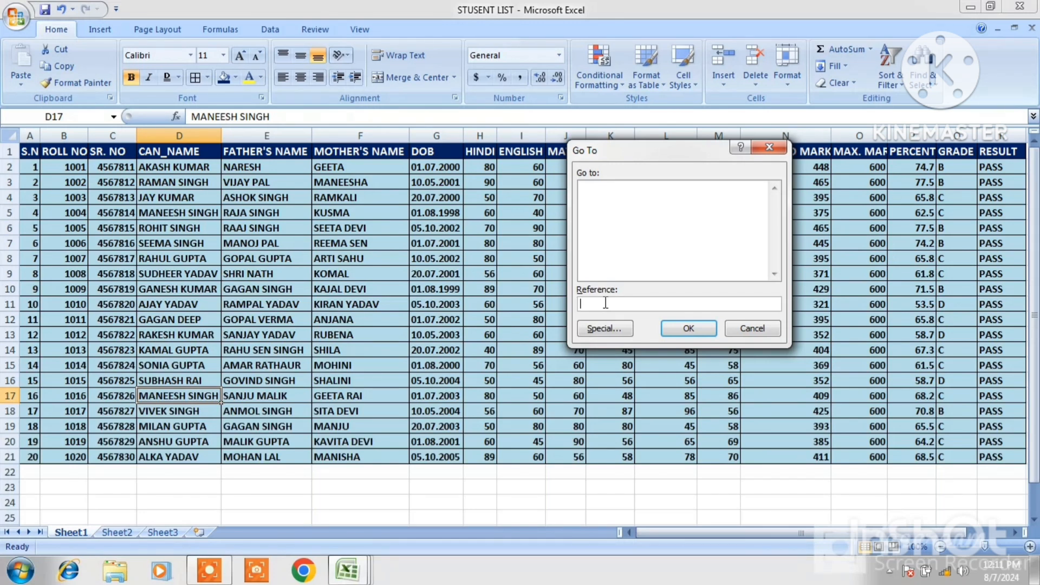
{"action": "left_click", "coordinate": [688, 329]}
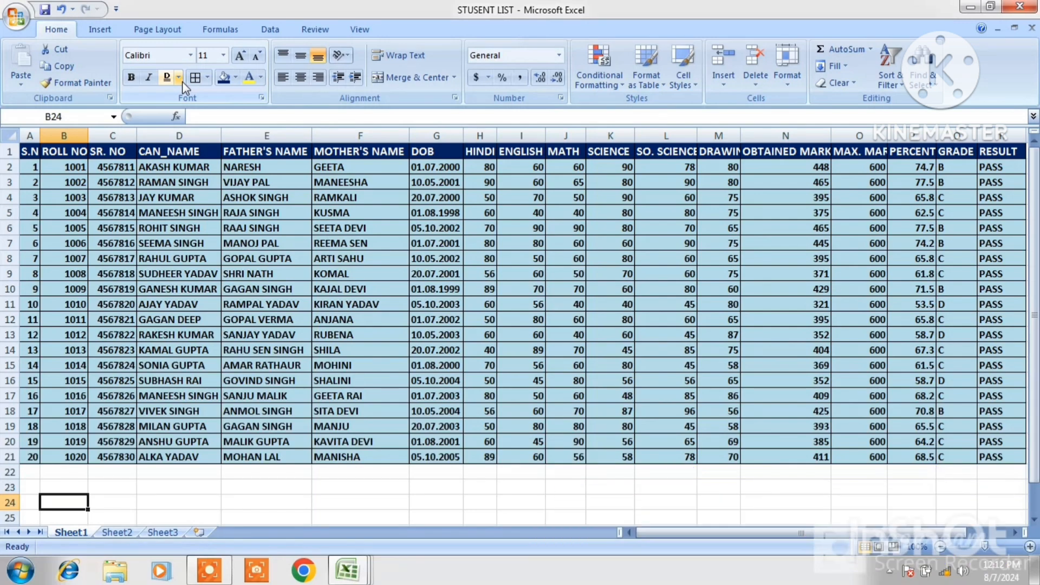
{"action": "left_click", "coordinate": [100, 31]}
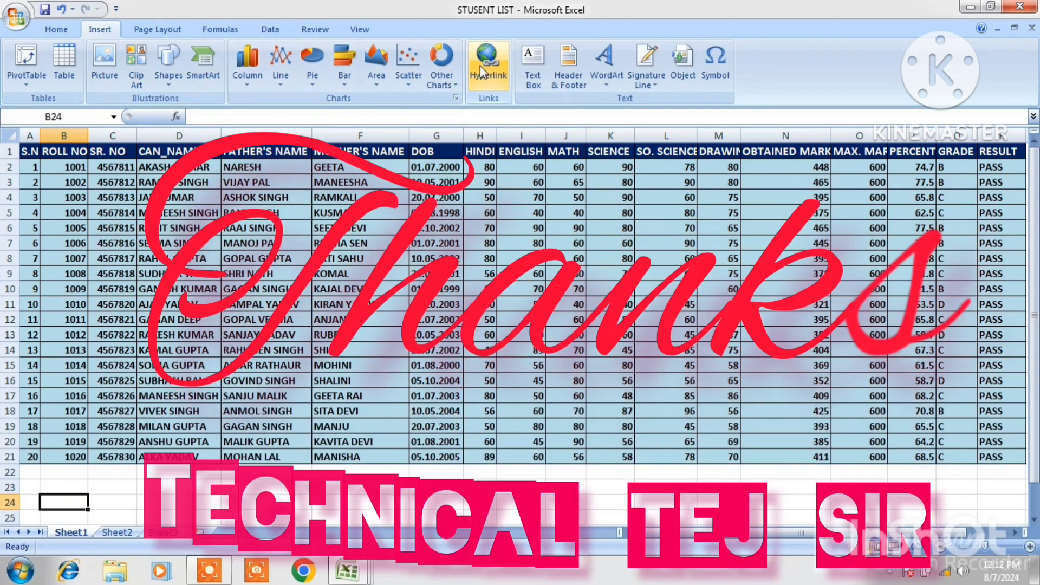